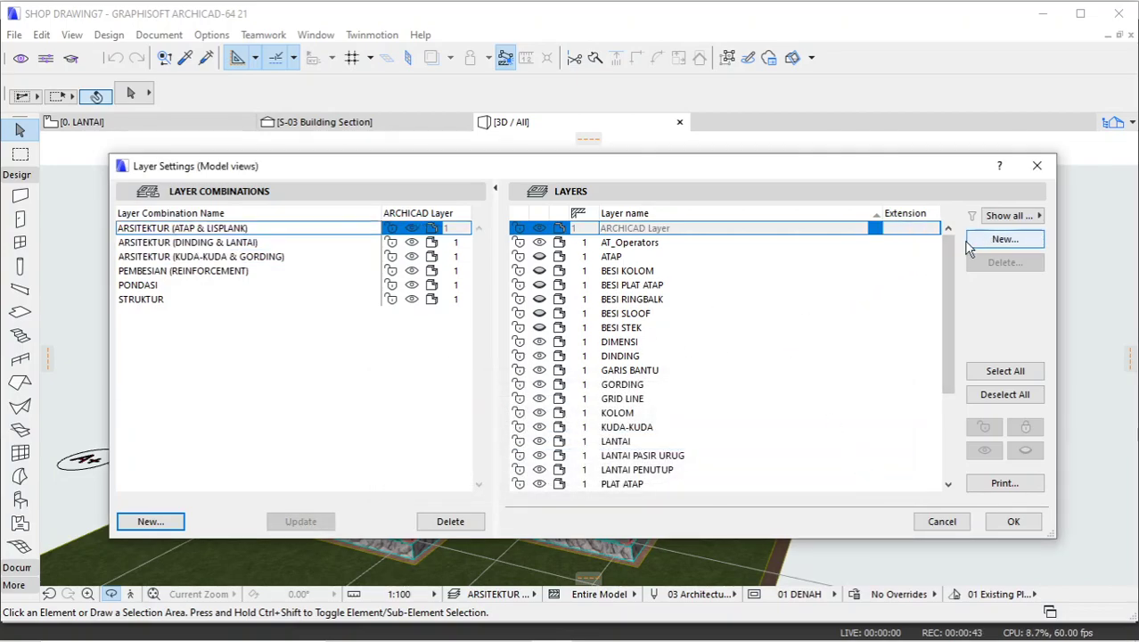
Update the ARSITEKTUR (ATAP & LISPLANK) layer combination with the ATAP layer shown and a new layer named LISPLANK.
left_click(540, 257)
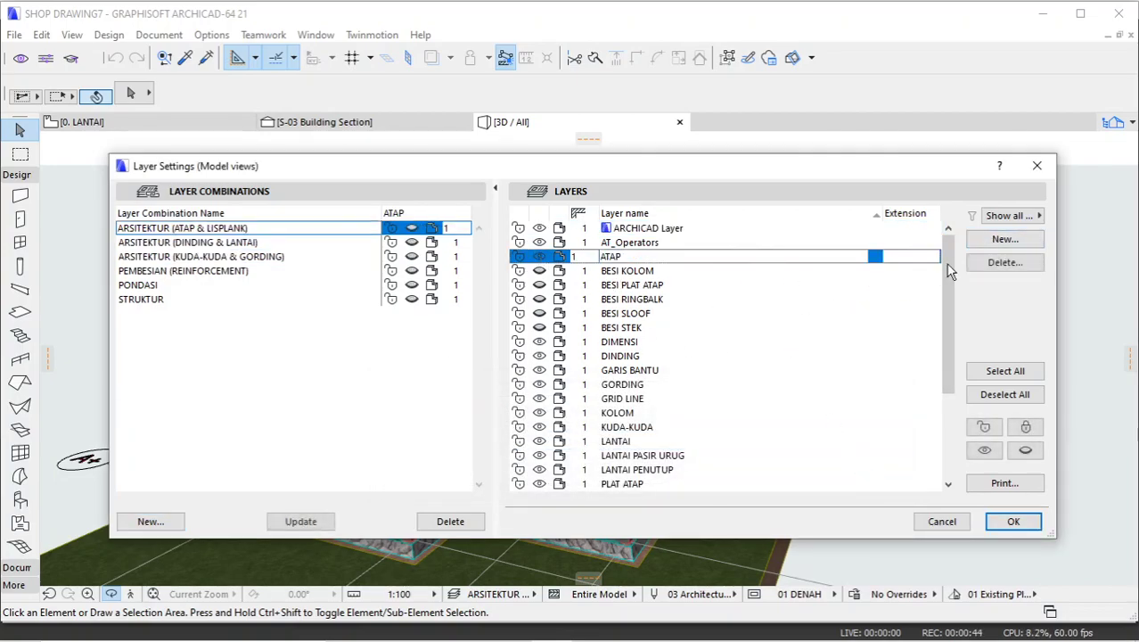
left_click(991, 241)
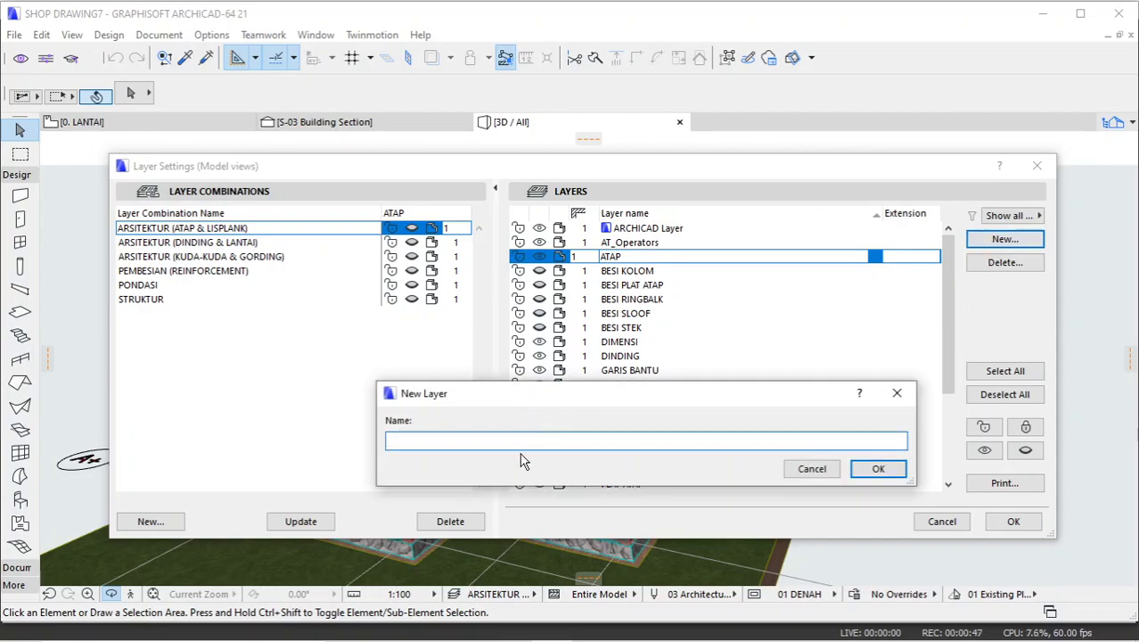
type("LISPLANK")
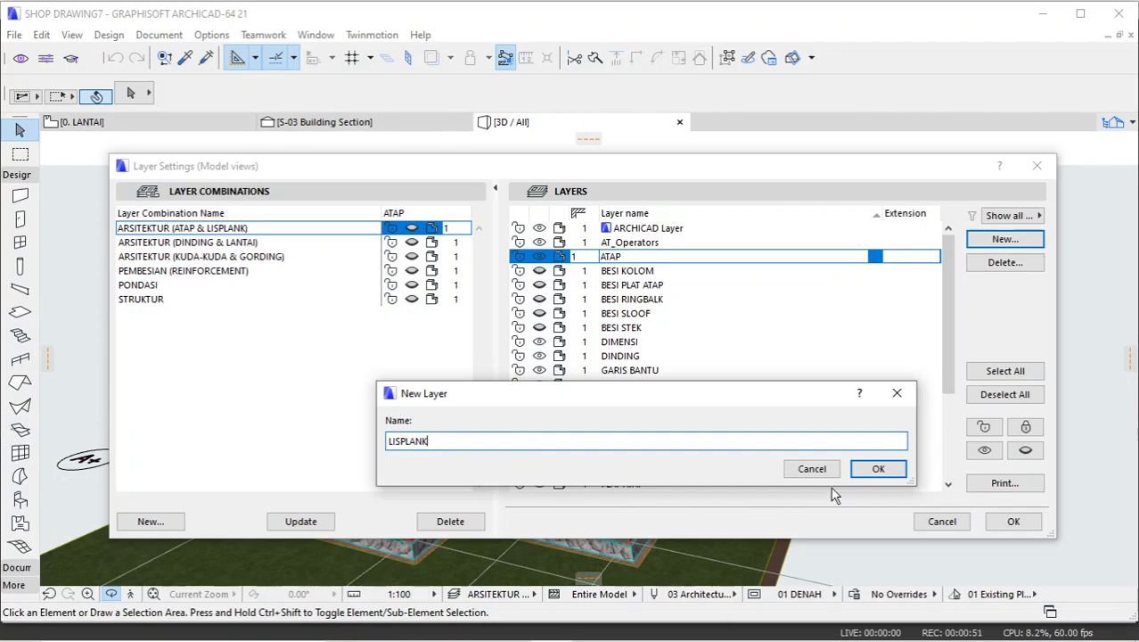
left_click(873, 469)
left_click(301, 522)
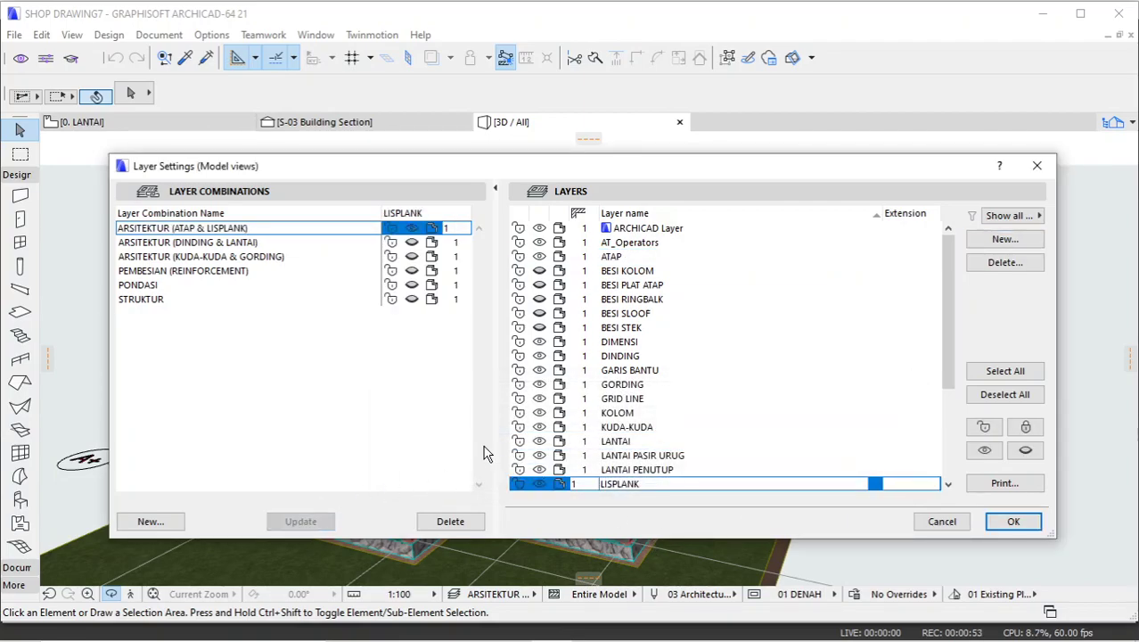
left_click(1006, 524)
middle_click_drag(676, 346, 769, 244, "shift")
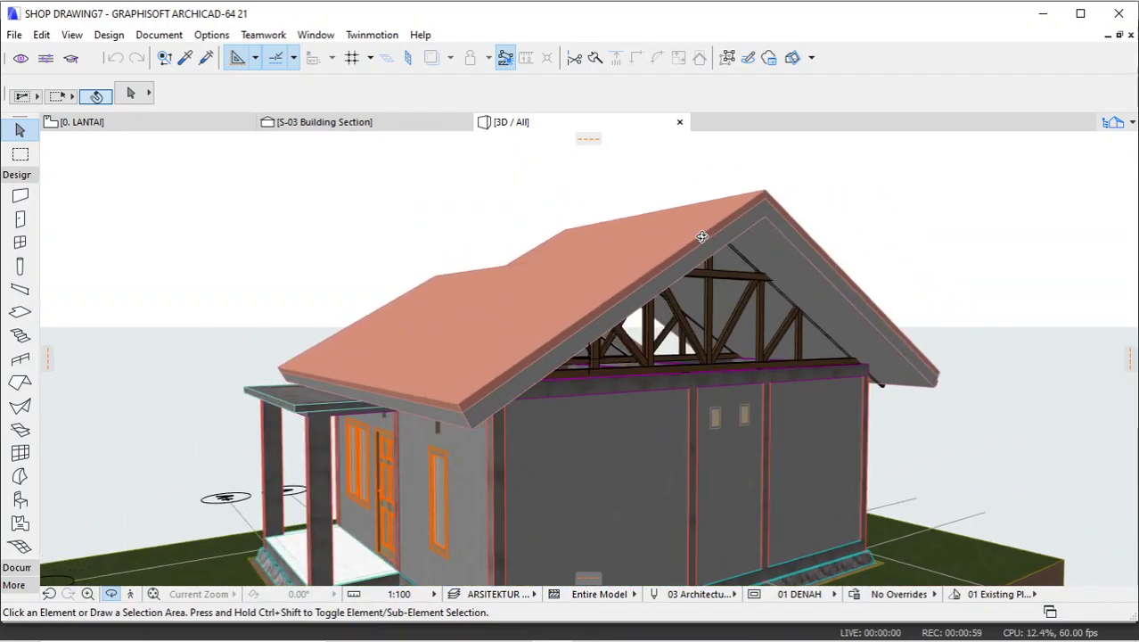
left_click(638, 261)
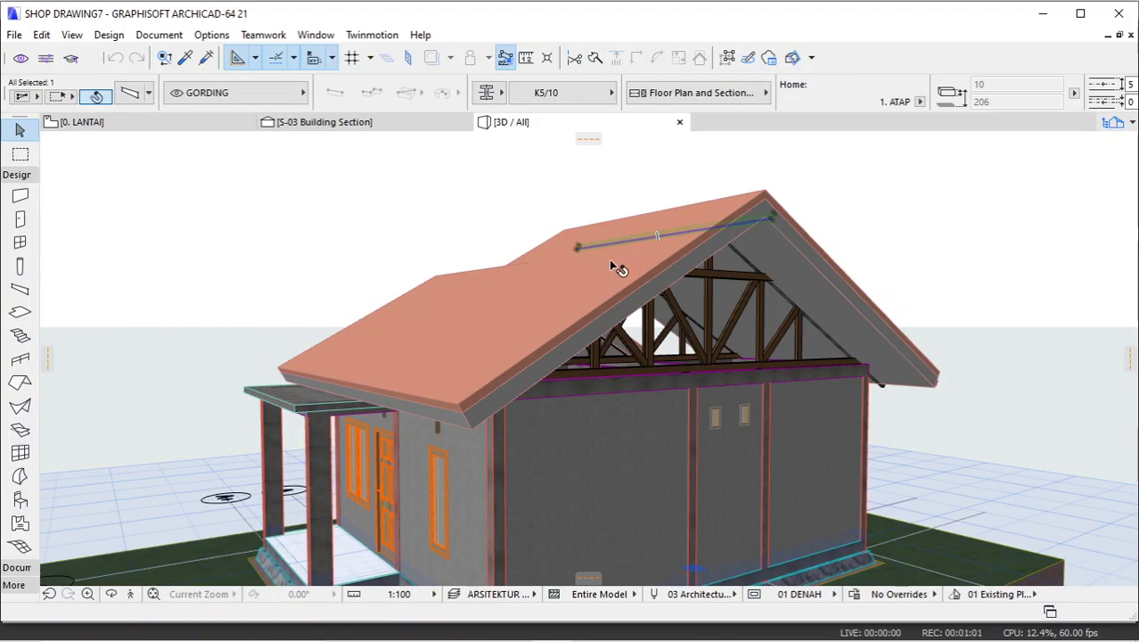
left_click(799, 201)
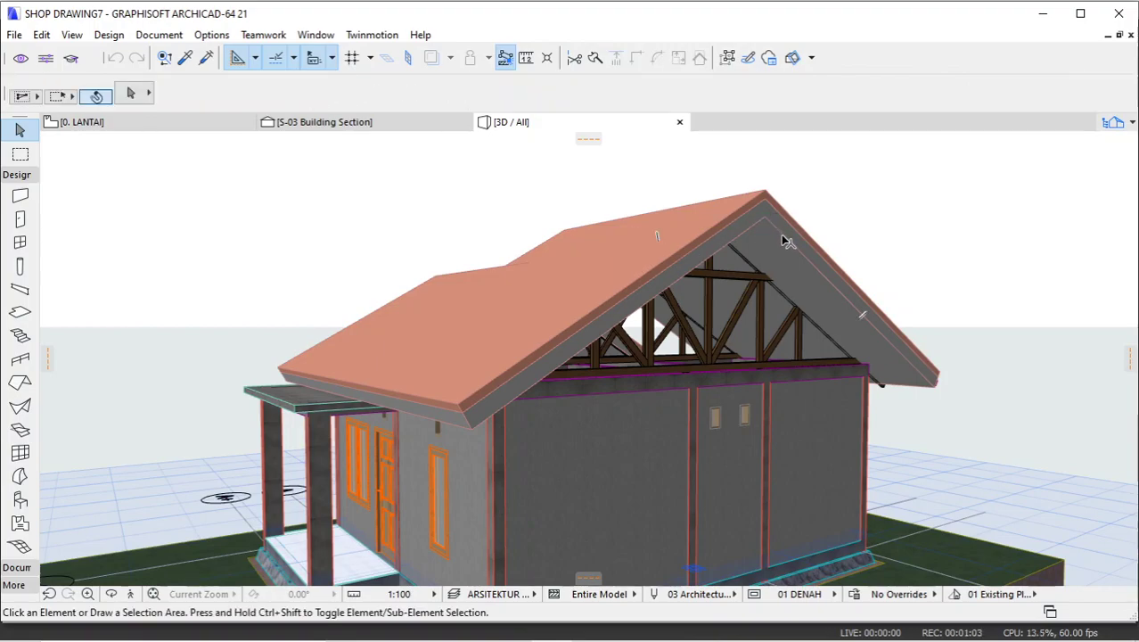
Create a fill type named SENG GELOMBANG by duplicating the Steel vectorial fill.
left_click(203, 35)
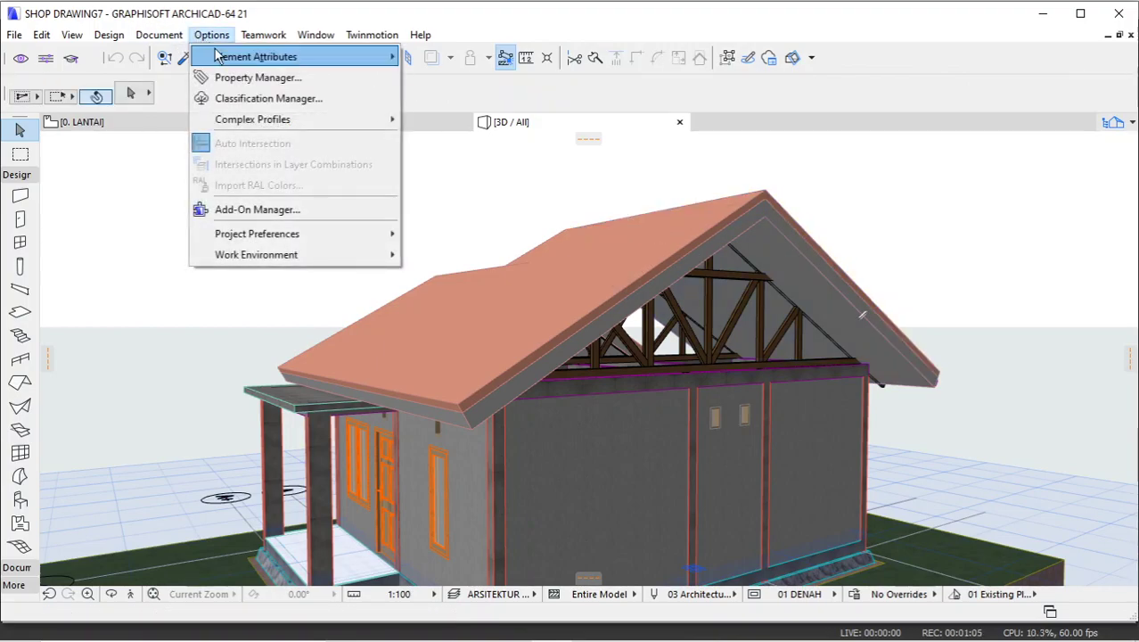
mouse_move(258, 56)
left_click(444, 119)
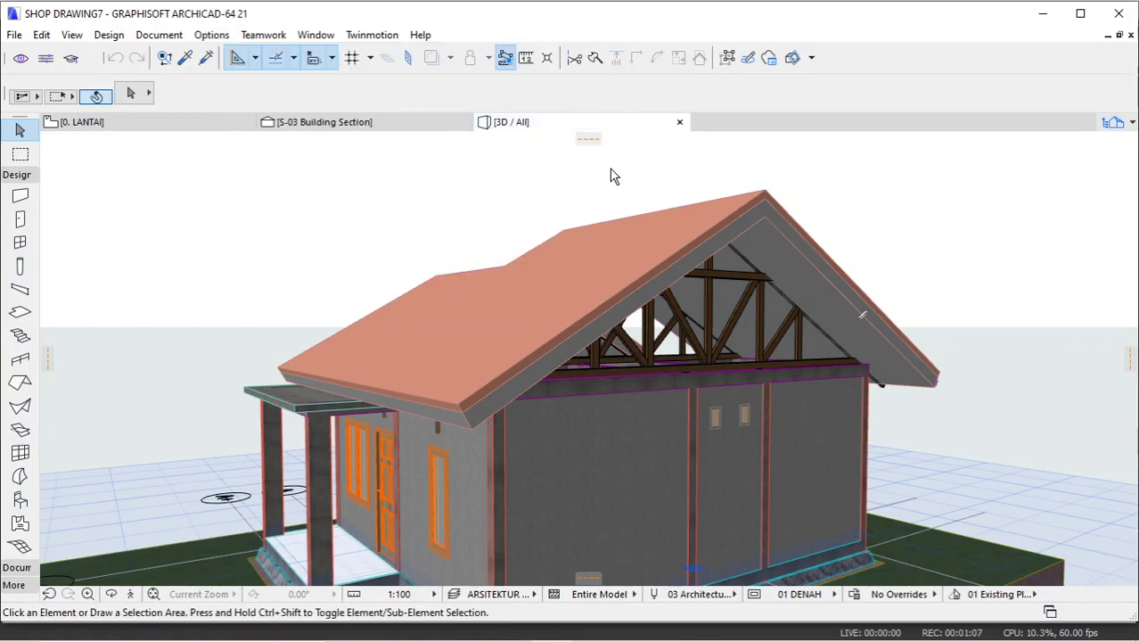
left_click(588, 100)
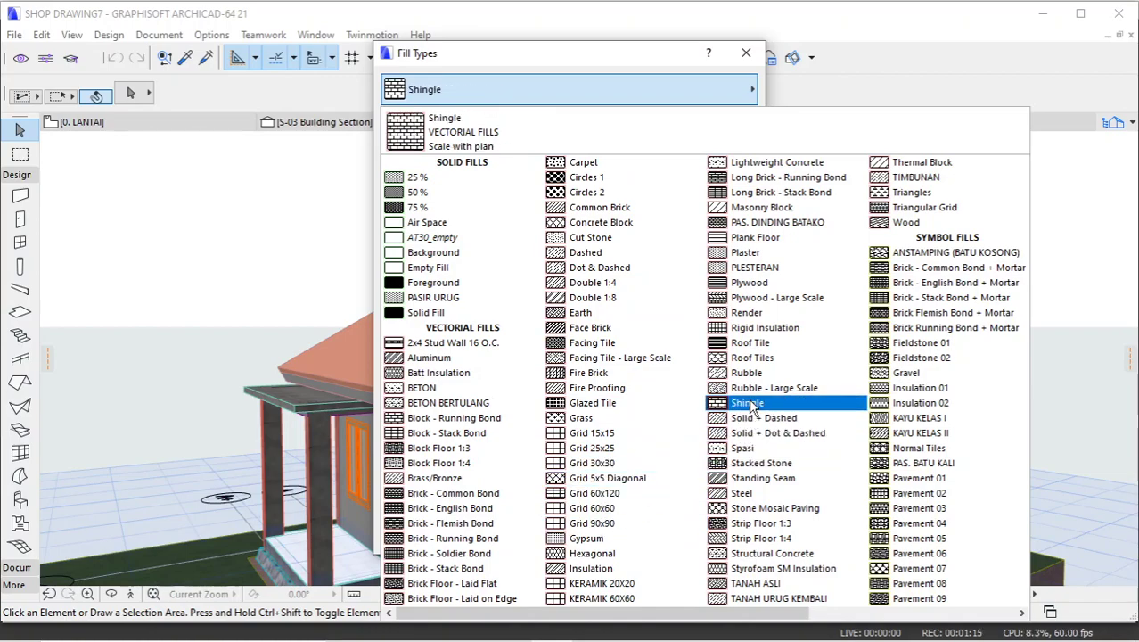
left_click(739, 498)
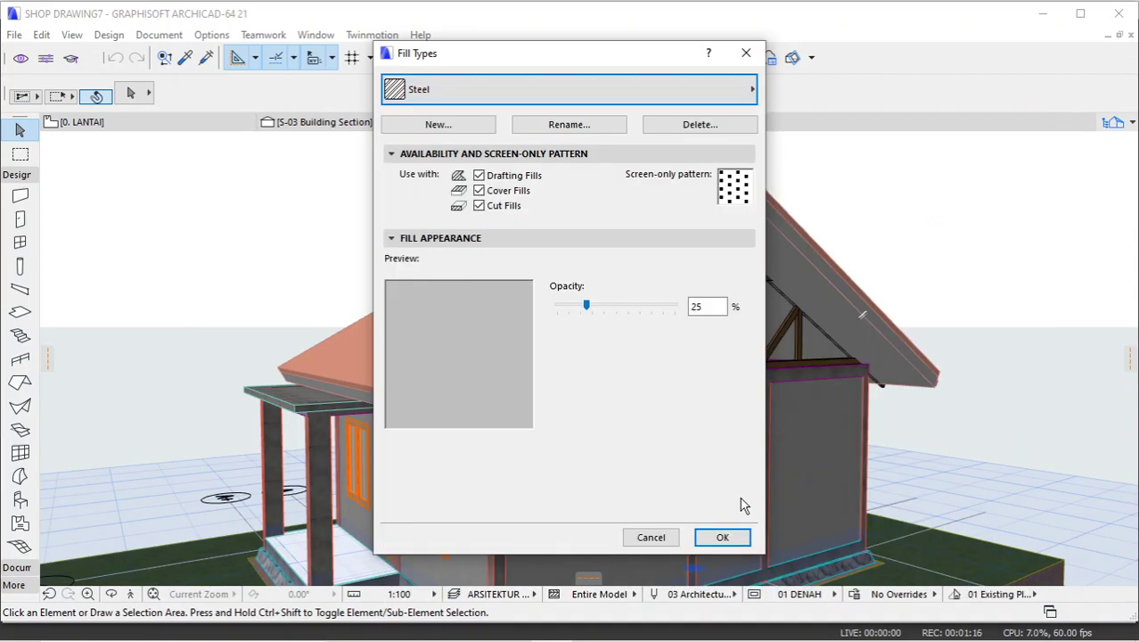
left_click(472, 128)
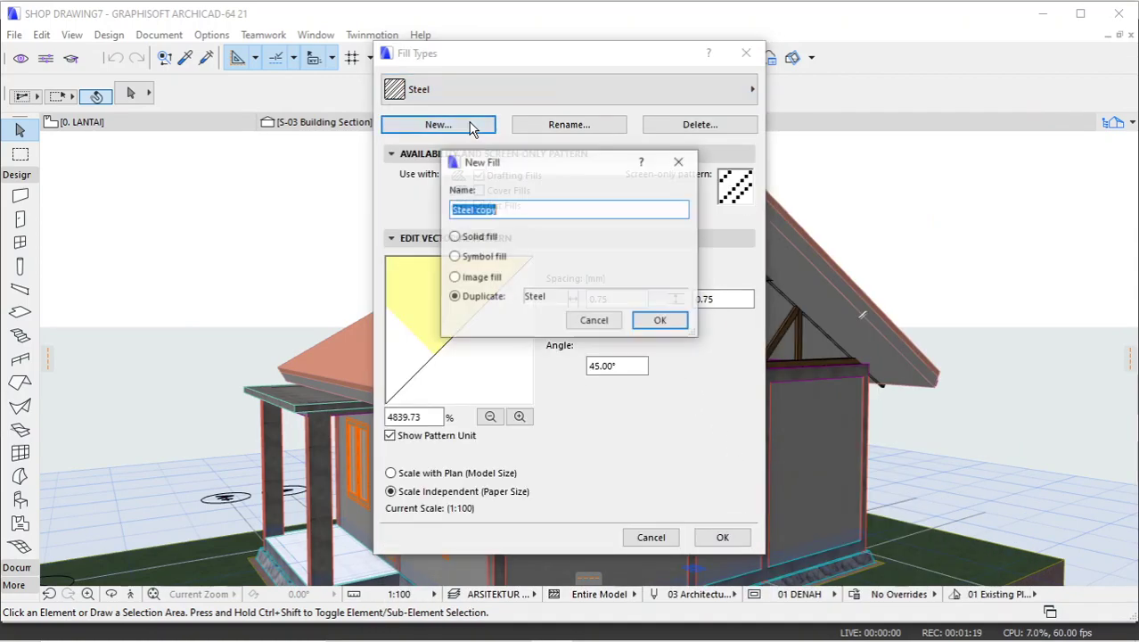
type("SENG GELOMBANG")
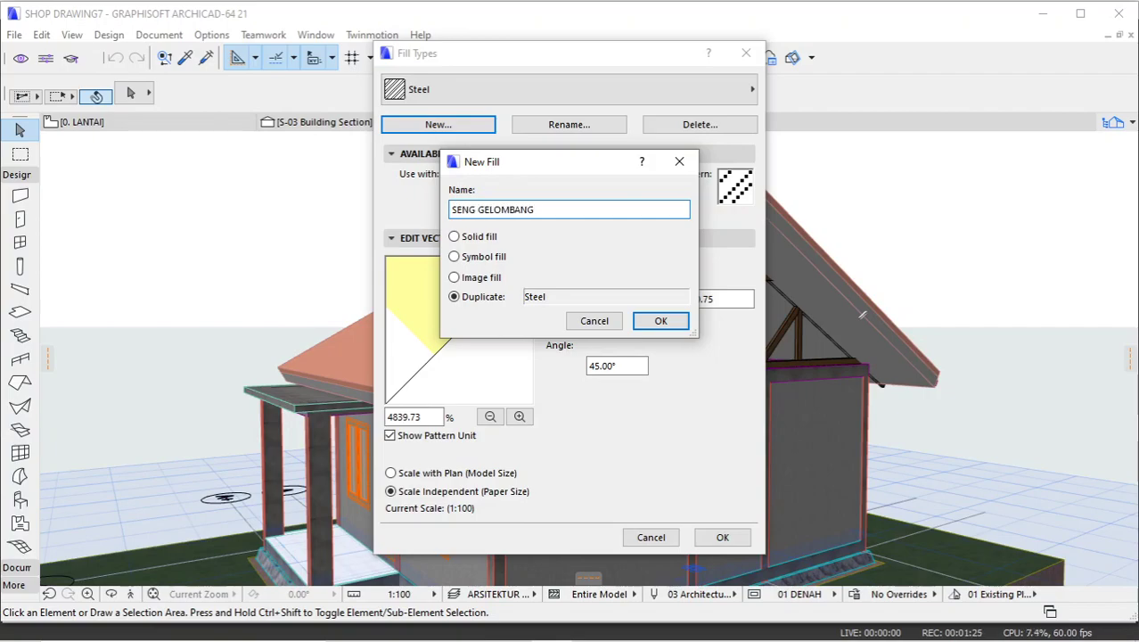
left_click(656, 321)
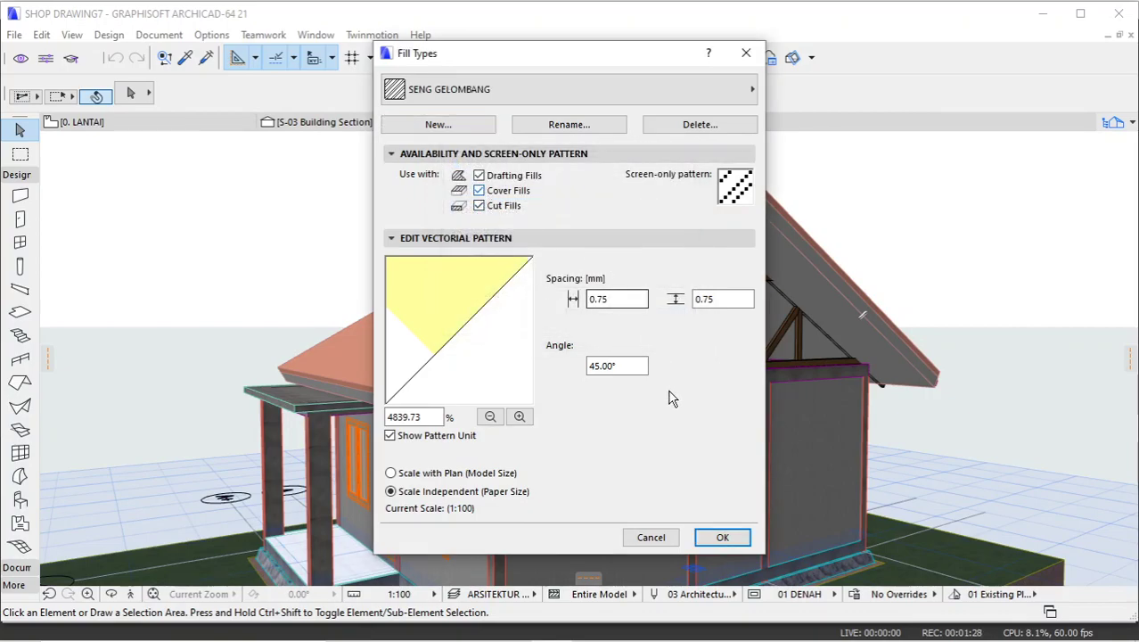
left_click(722, 536)
Create a surface named SENG GELOMBANG by duplicating Roof - Corrugated Sheet Matte.
left_click(212, 36)
mouse_move(234, 56)
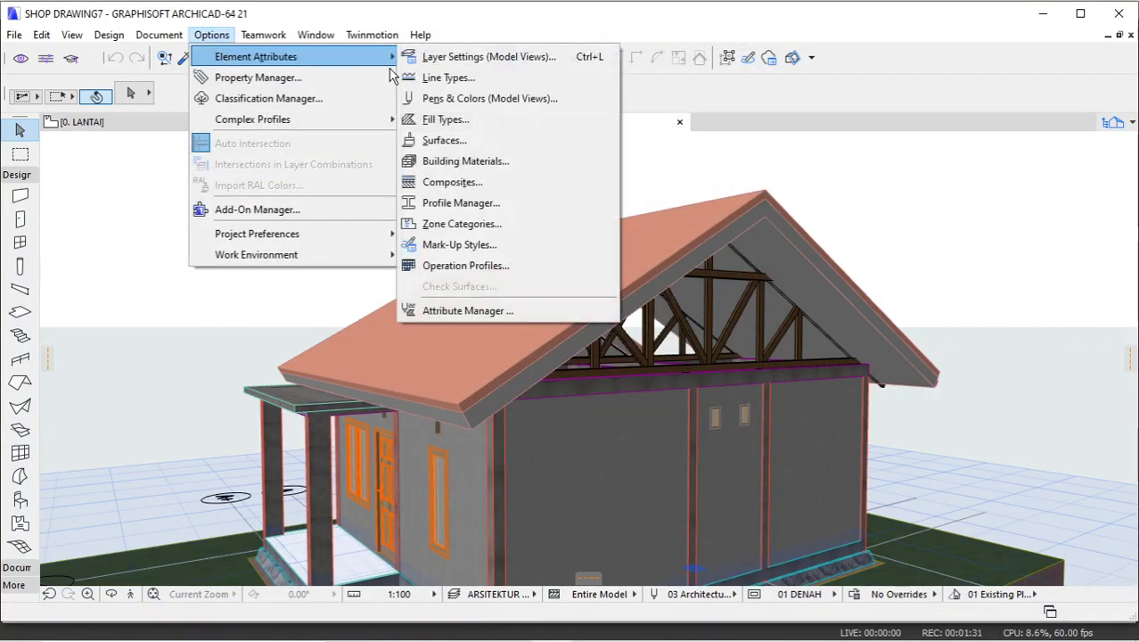
left_click(464, 115)
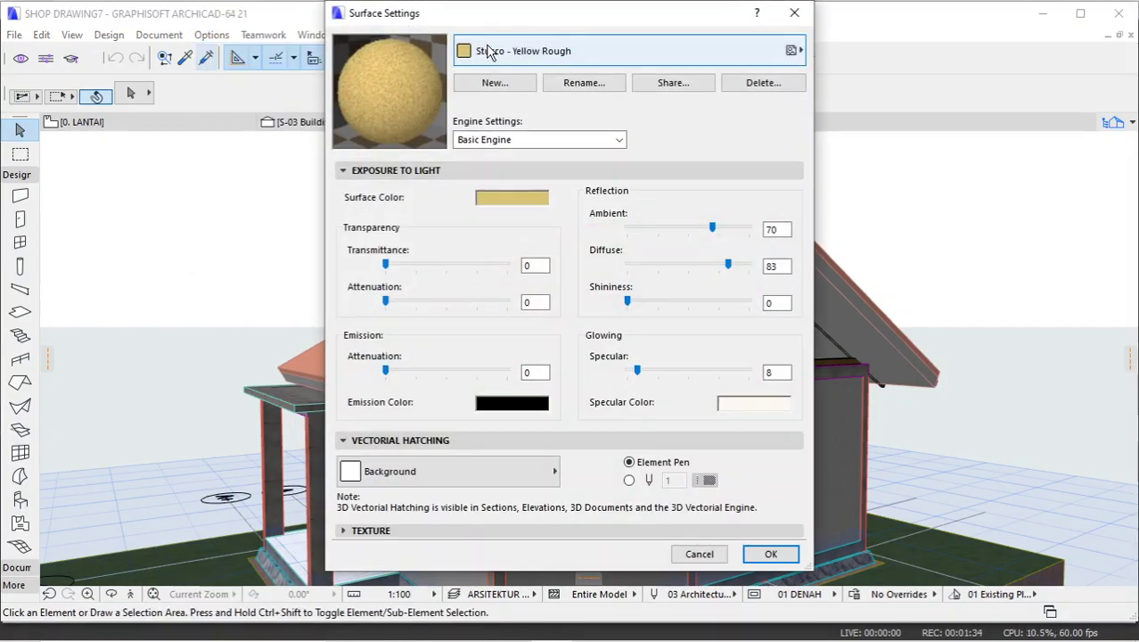
left_click(487, 51)
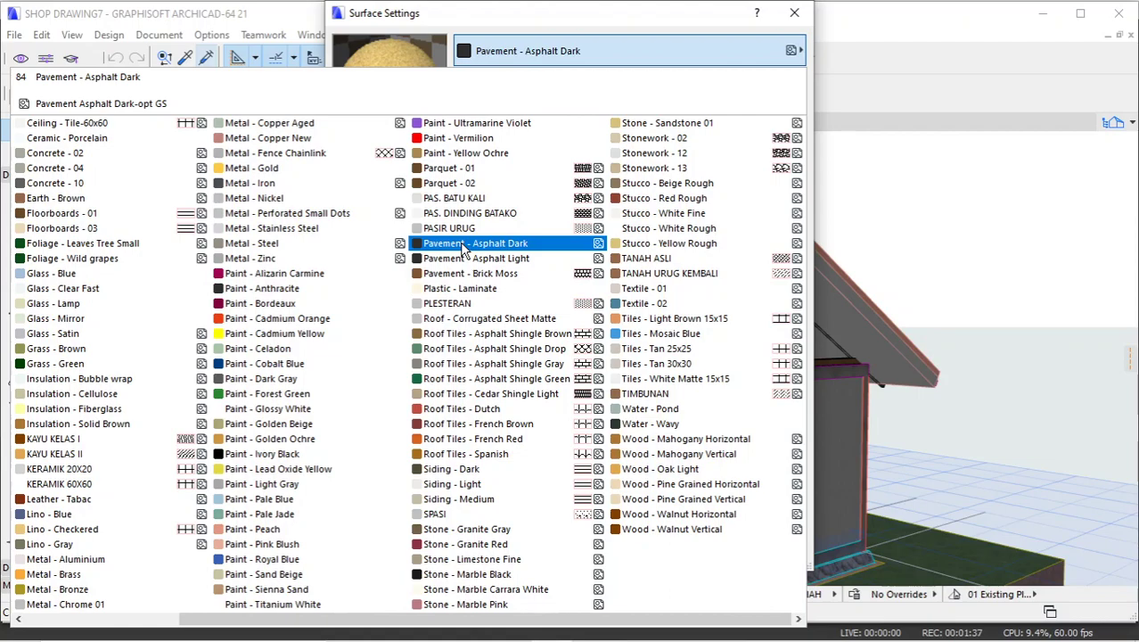
left_click(465, 321)
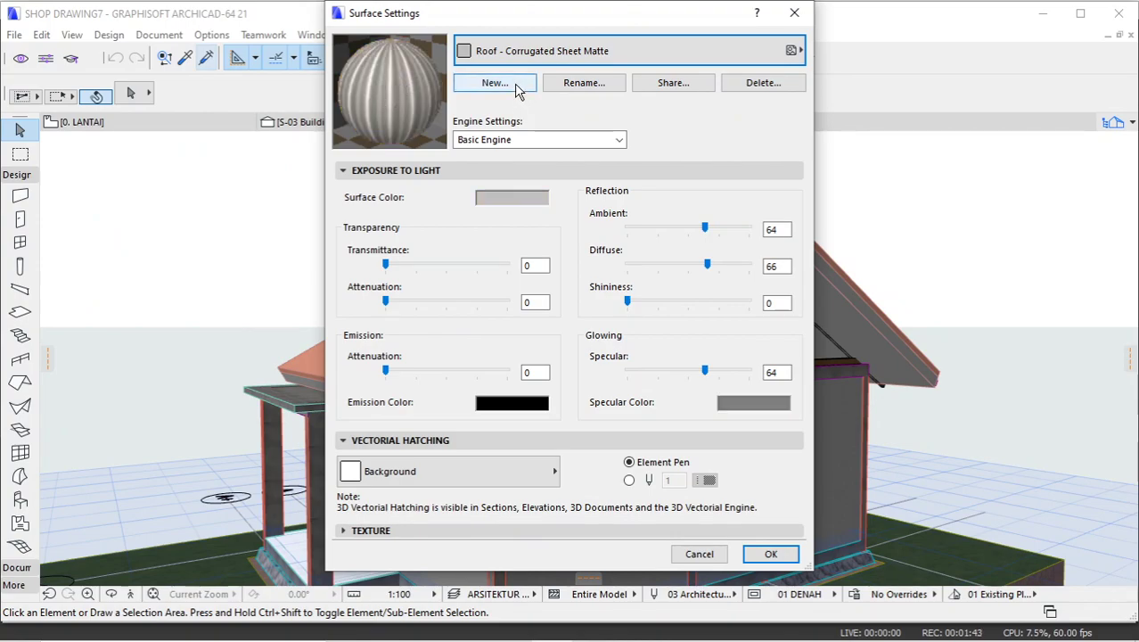
left_click(496, 83)
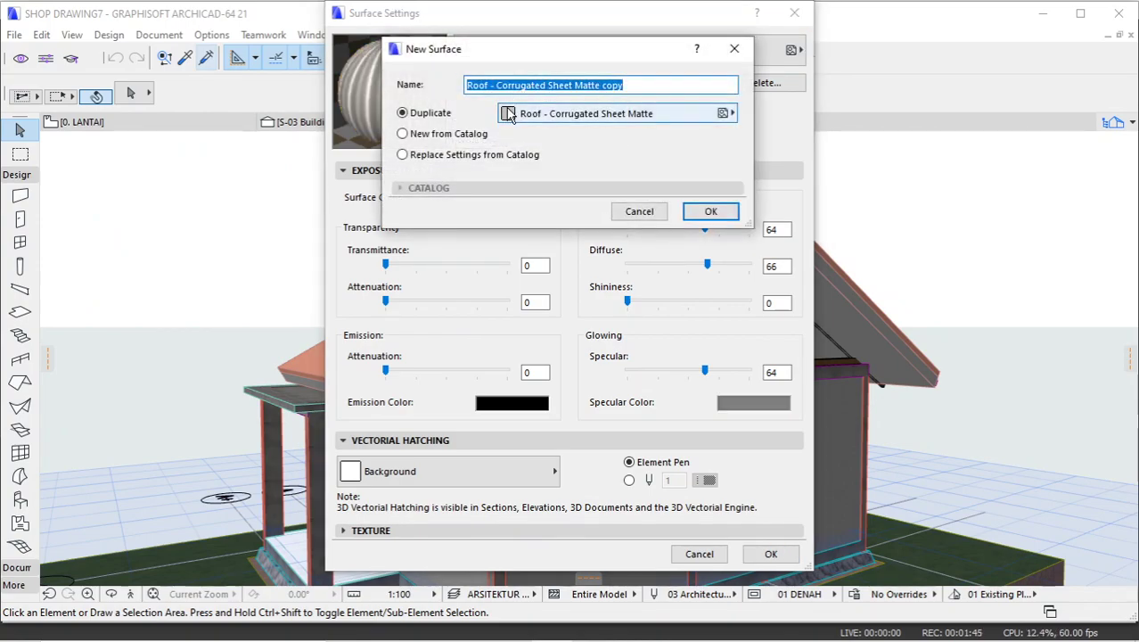
type("SENG GELOMBANG")
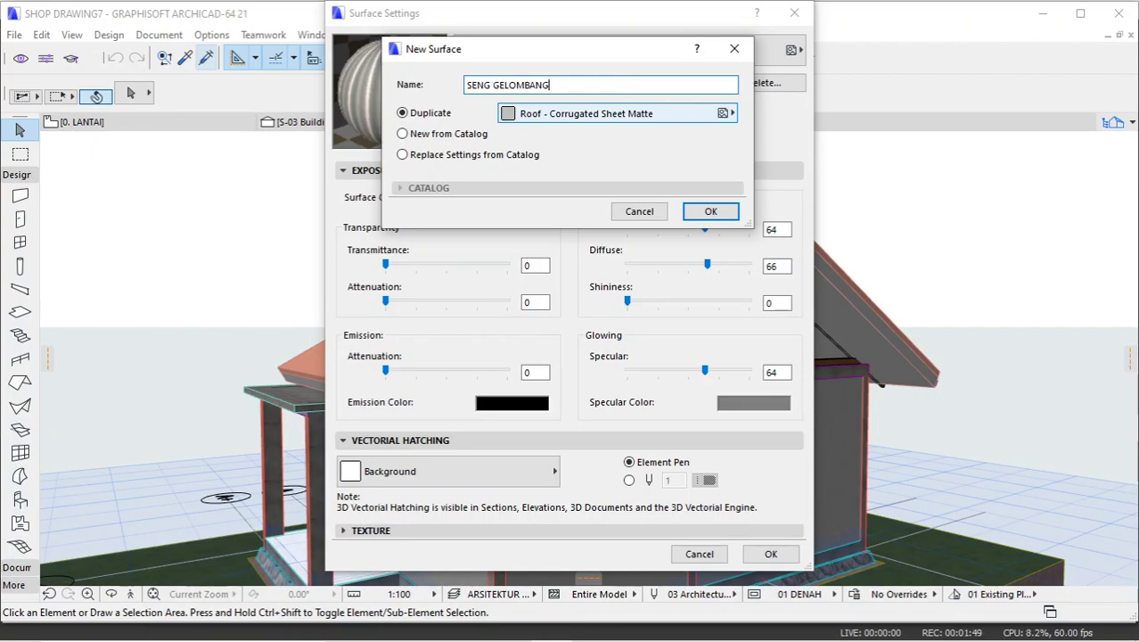
left_click(695, 214)
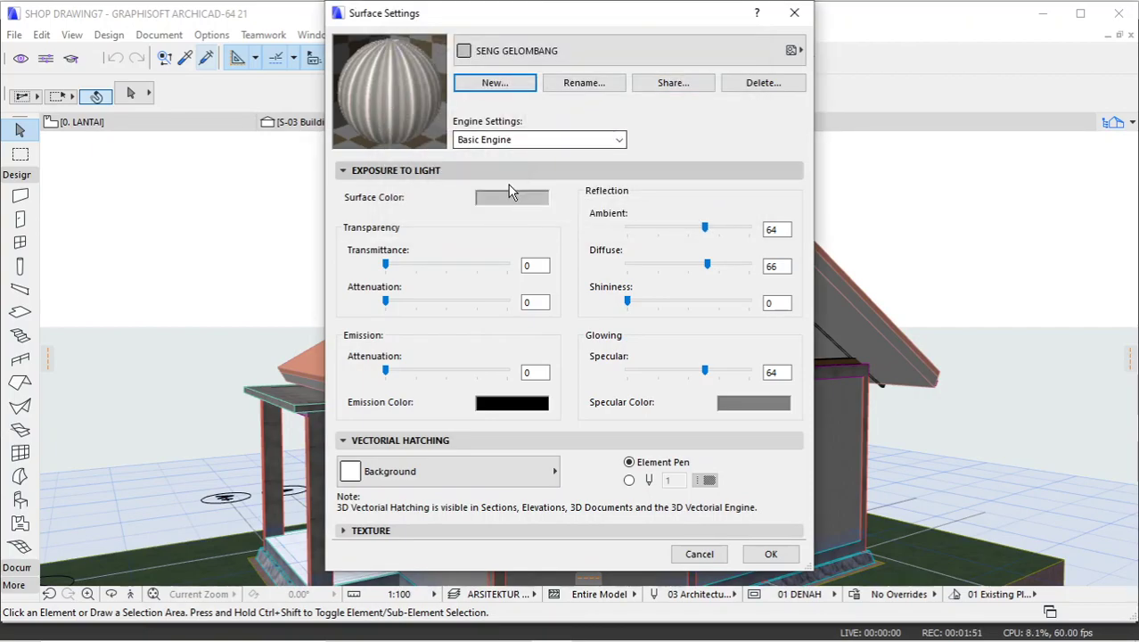
Assign the SENG GELOMBANG fill as the new surface's vectorial hatching, check its texture settings and save the surface.
left_click(431, 481)
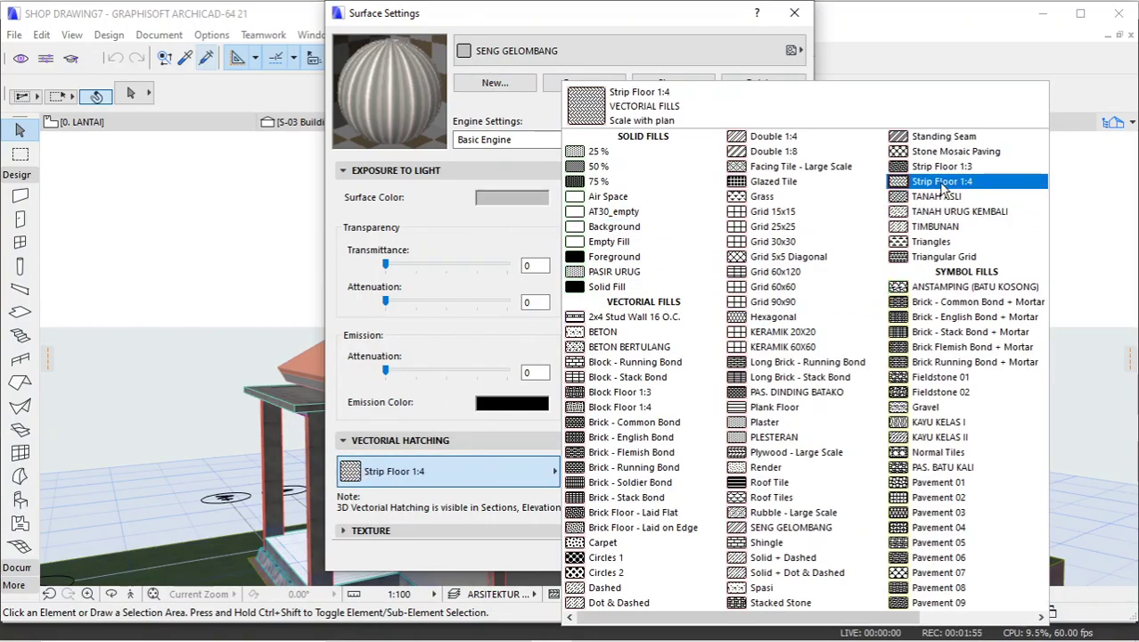
left_click(780, 527)
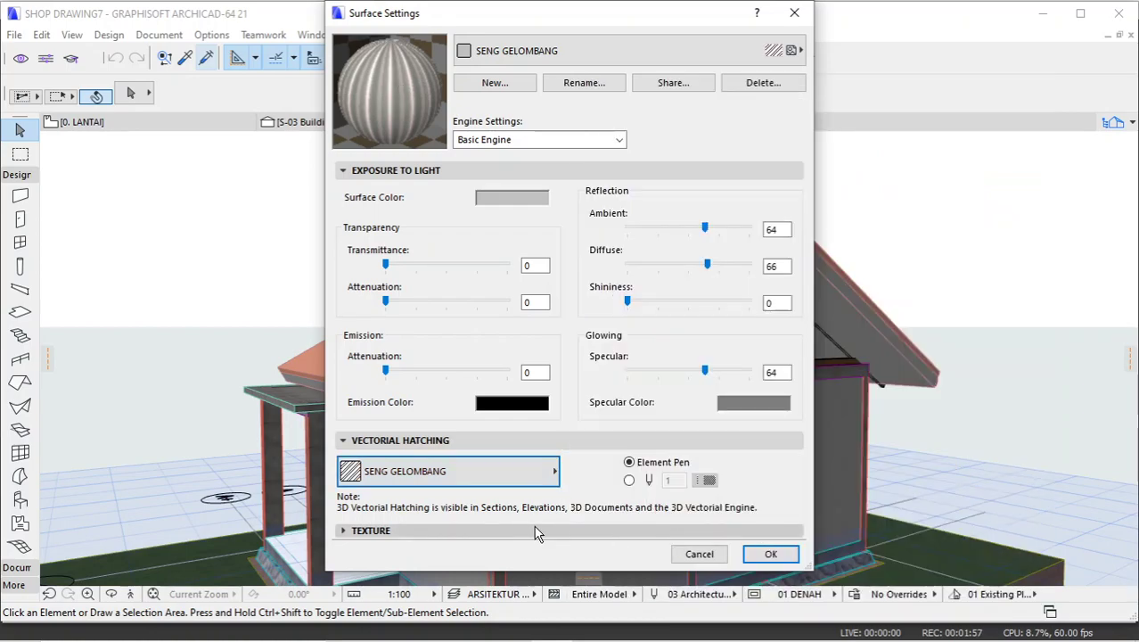
left_click(463, 532)
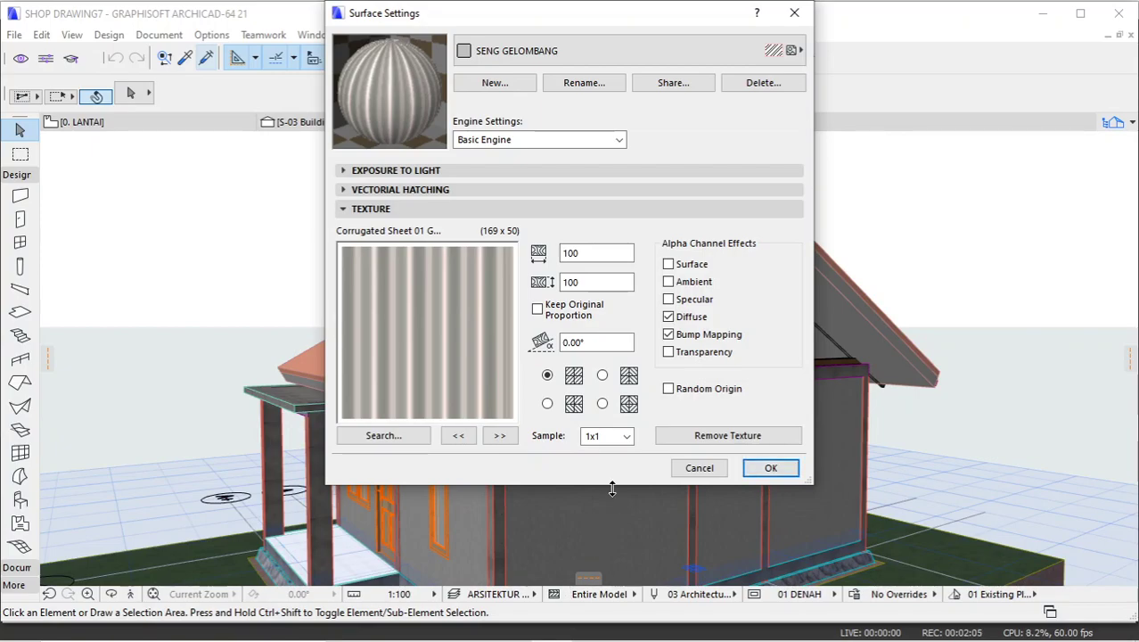
left_click(757, 470)
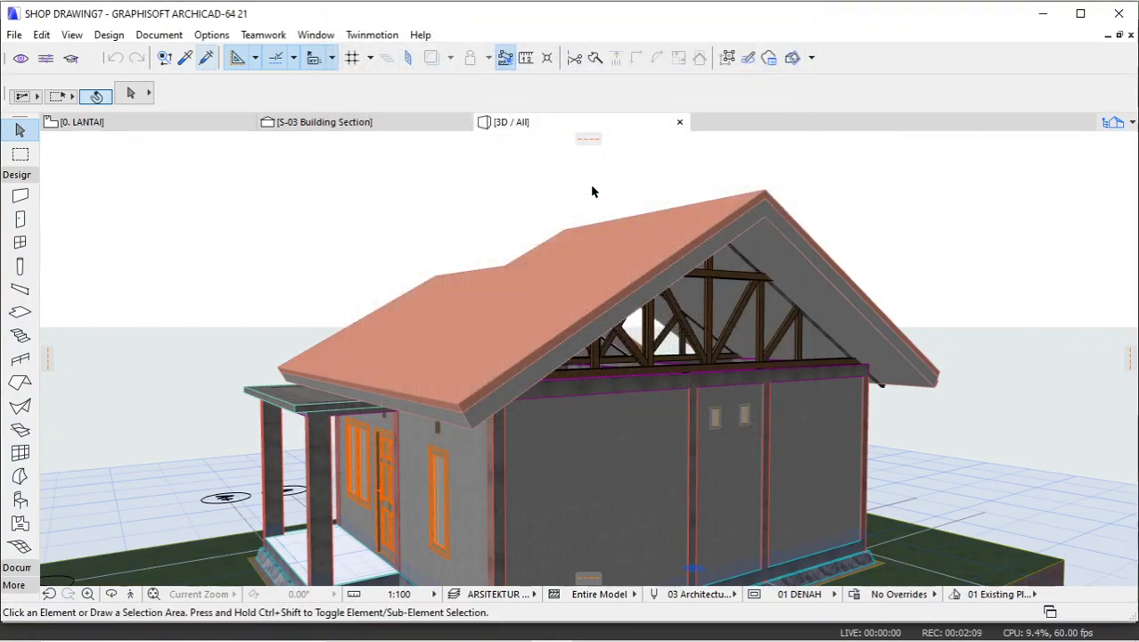
Create a new building material from scratch named ATAP SENG GELOMBANG.
left_click(217, 35)
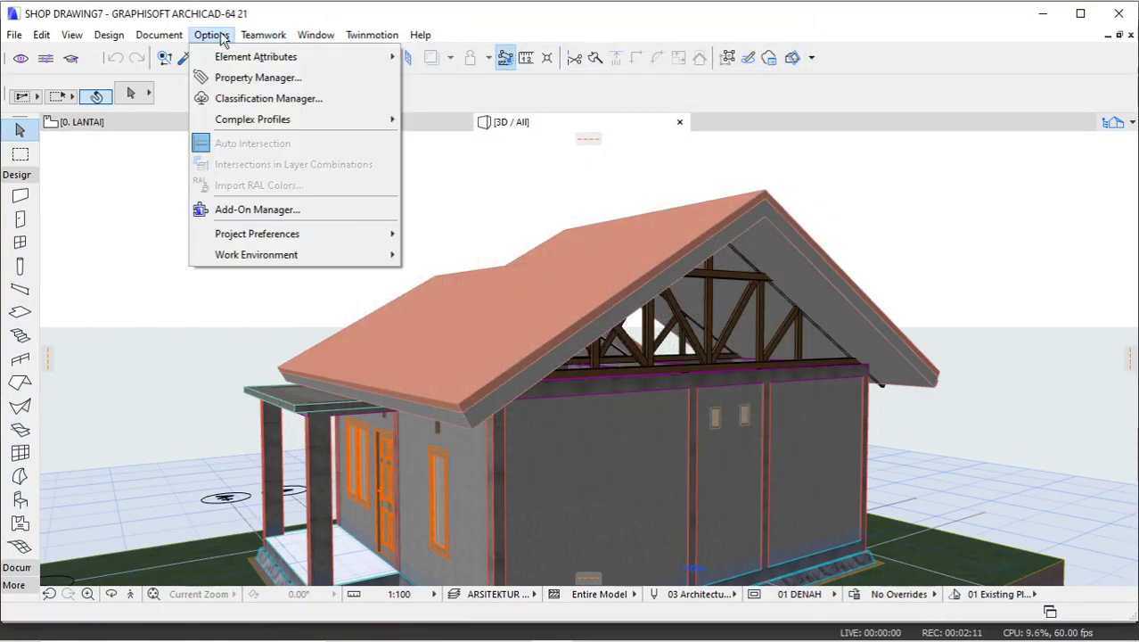
mouse_move(230, 56)
left_click(424, 162)
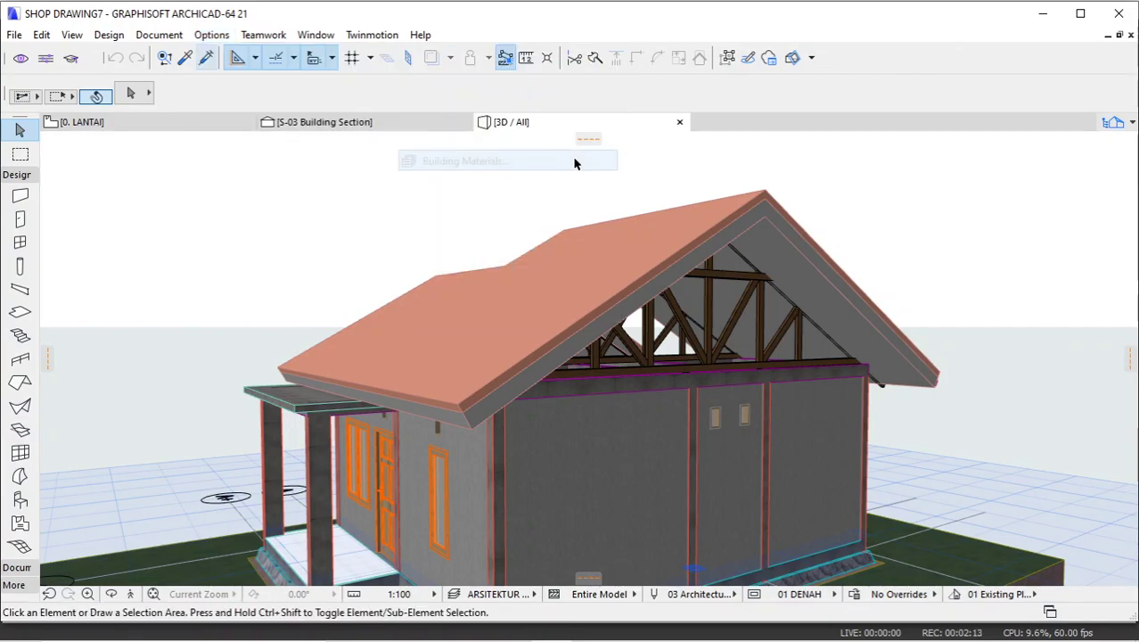
left_click(262, 547)
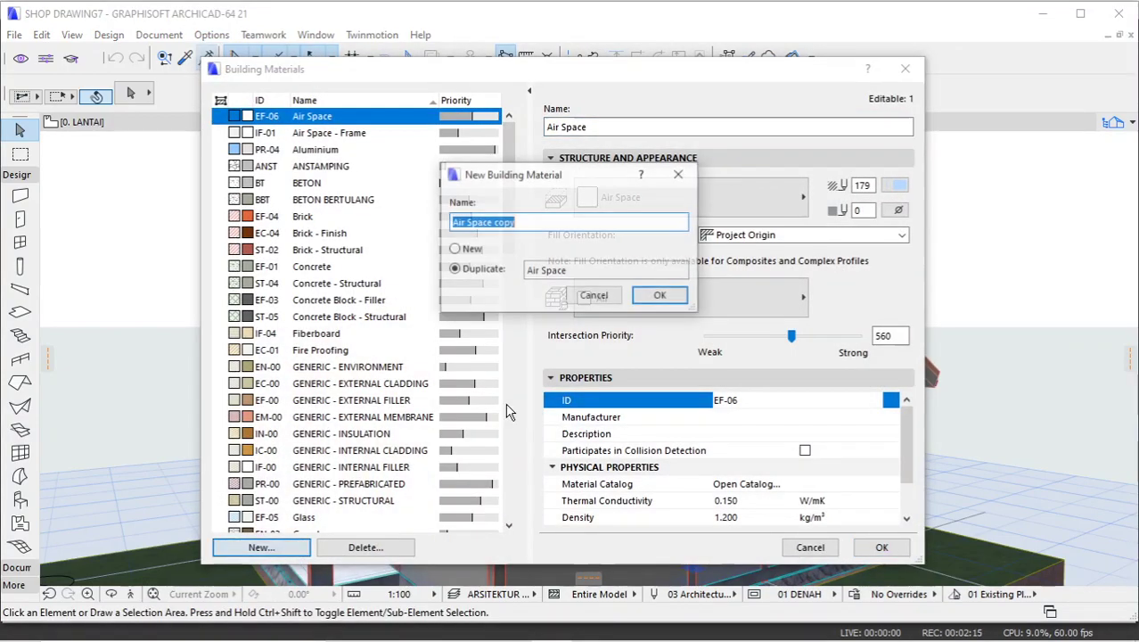
left_click(455, 248)
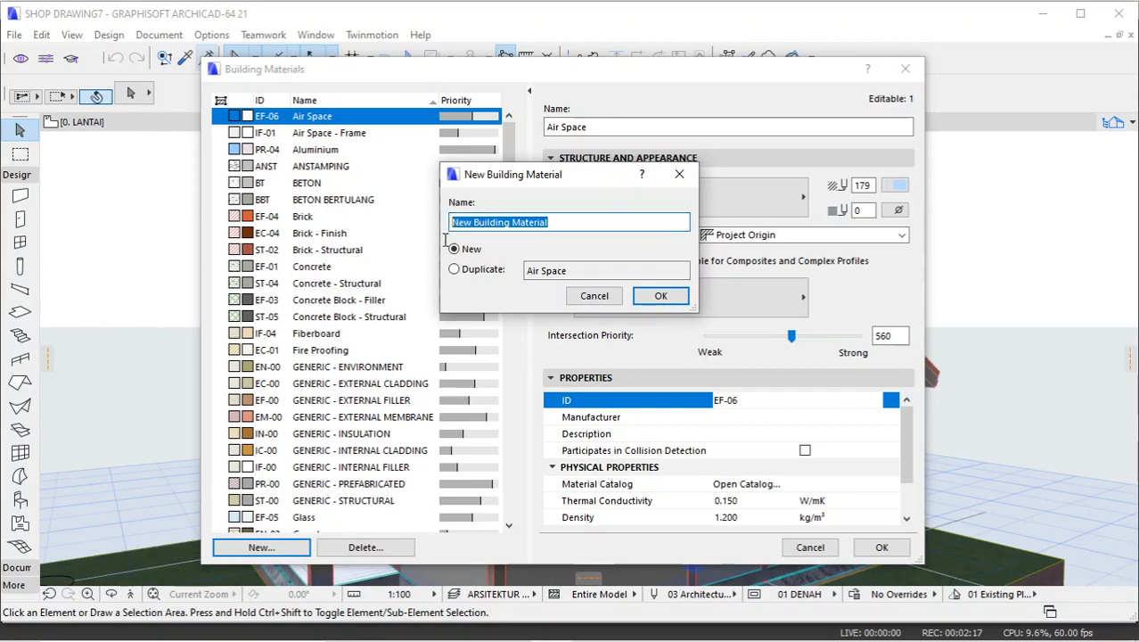
type("ATAP SENG GELO")
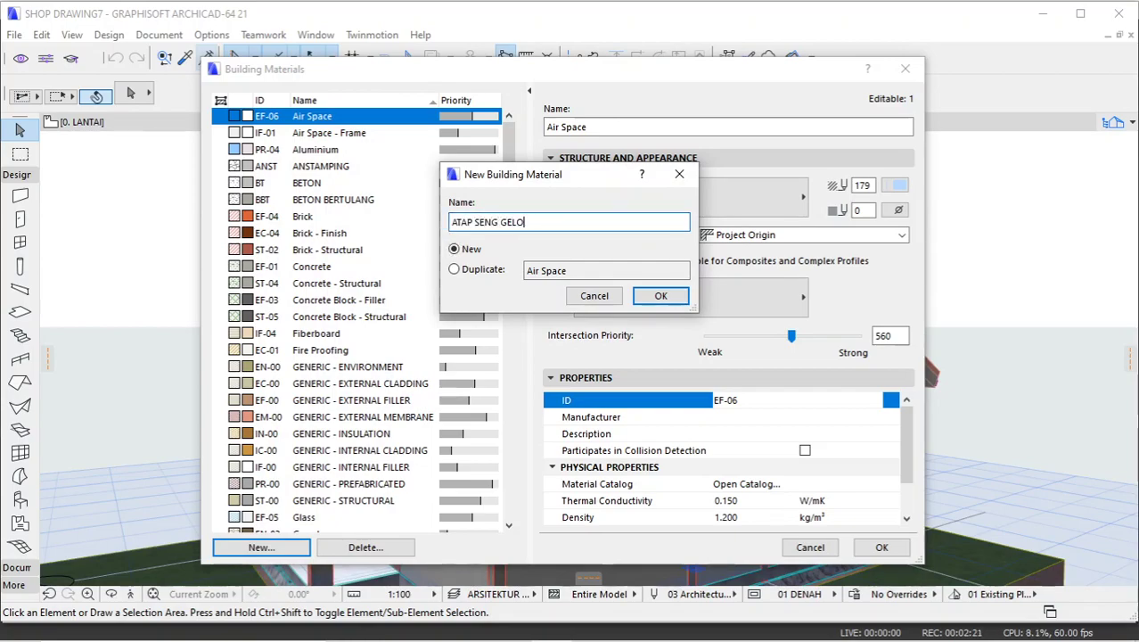
type("MBANG")
key("Return")
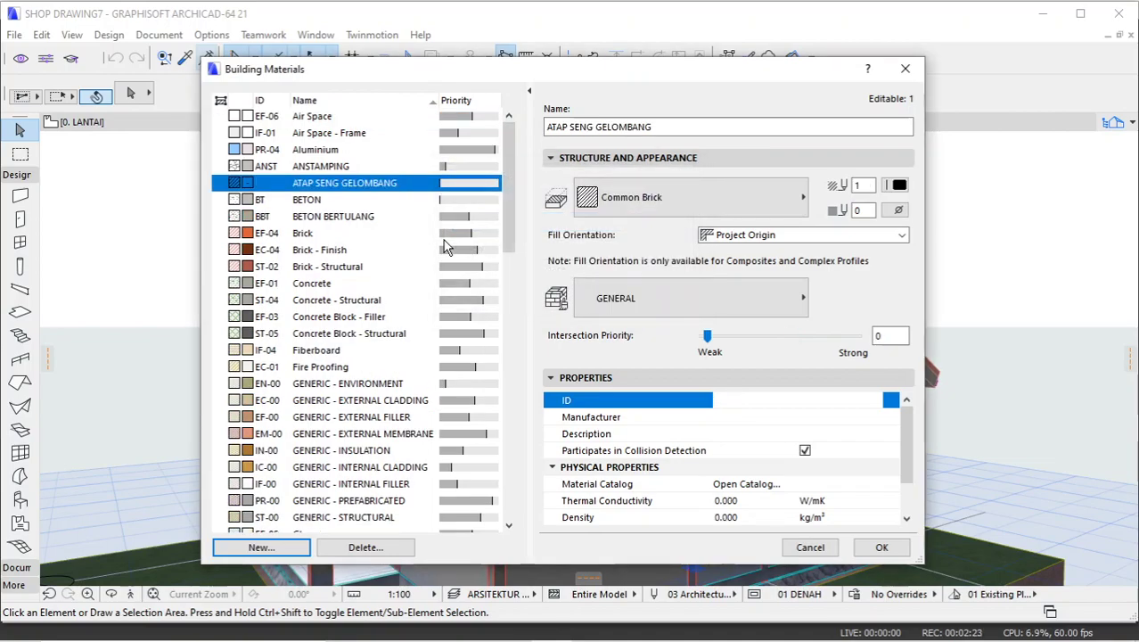
Set the ATAP SENG GELOMBANG material's cut fill to SENG GELOMBANG and its cut fill pen to 101.
left_click(899, 185)
left_click(619, 285)
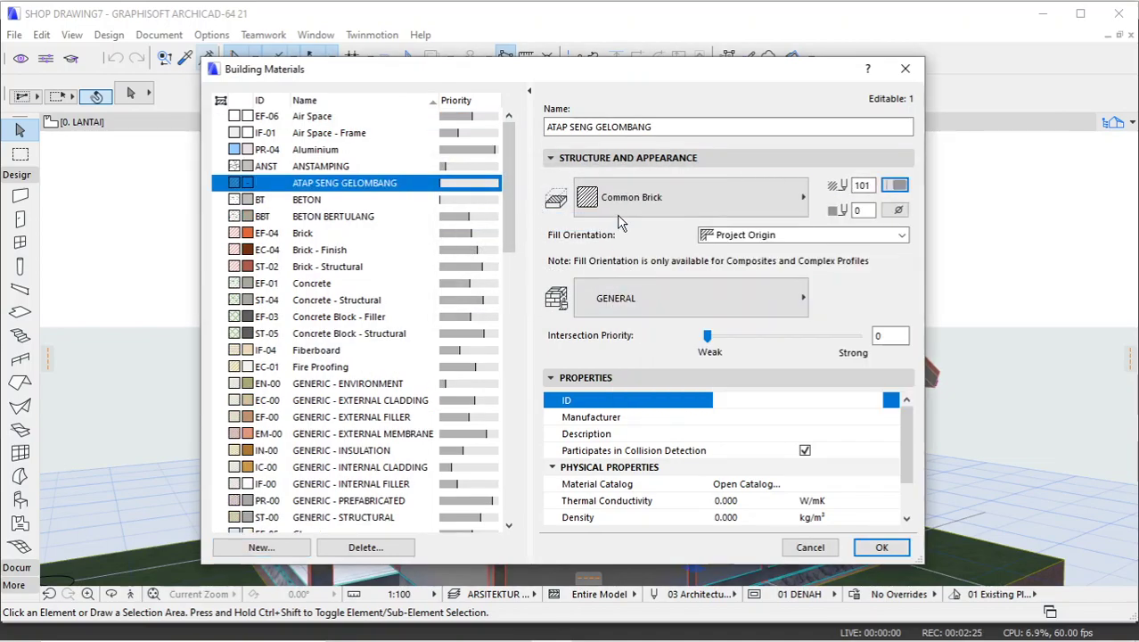
left_click(624, 199)
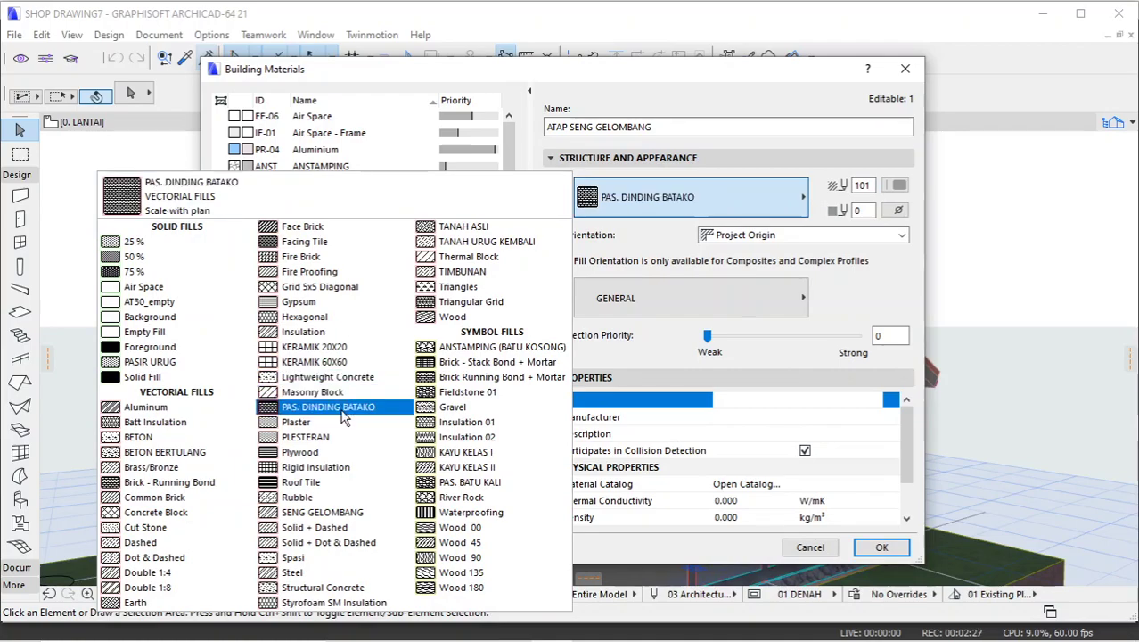
left_click(321, 511)
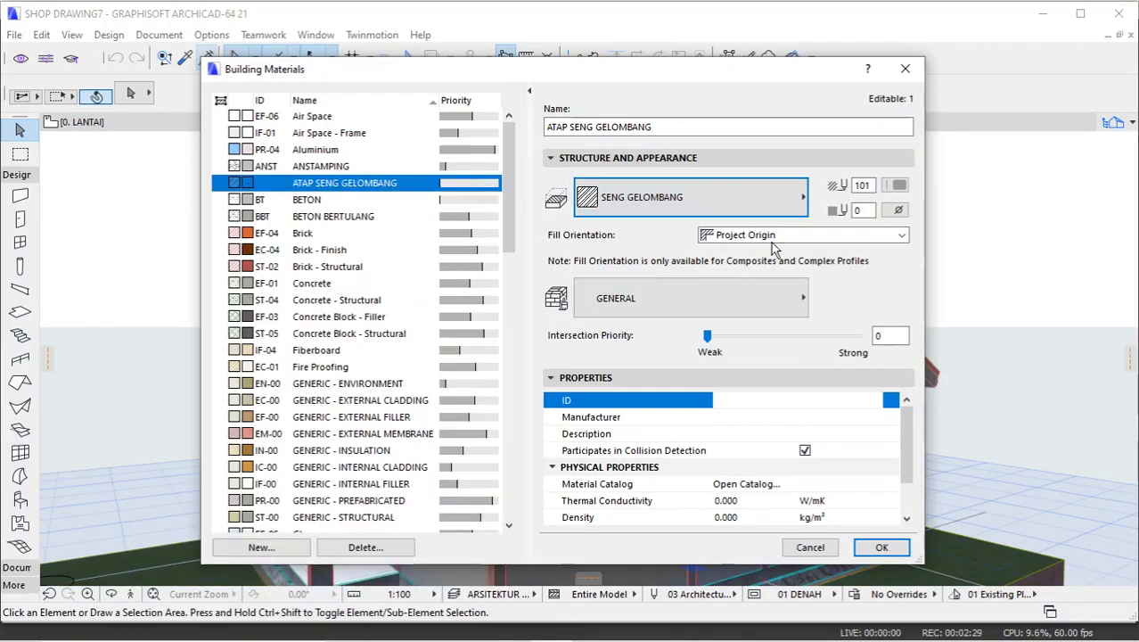
Assign the SENG GELOMBANG surface to the material, set intersection priority 10 and ID ASG, and save it.
left_click(677, 299)
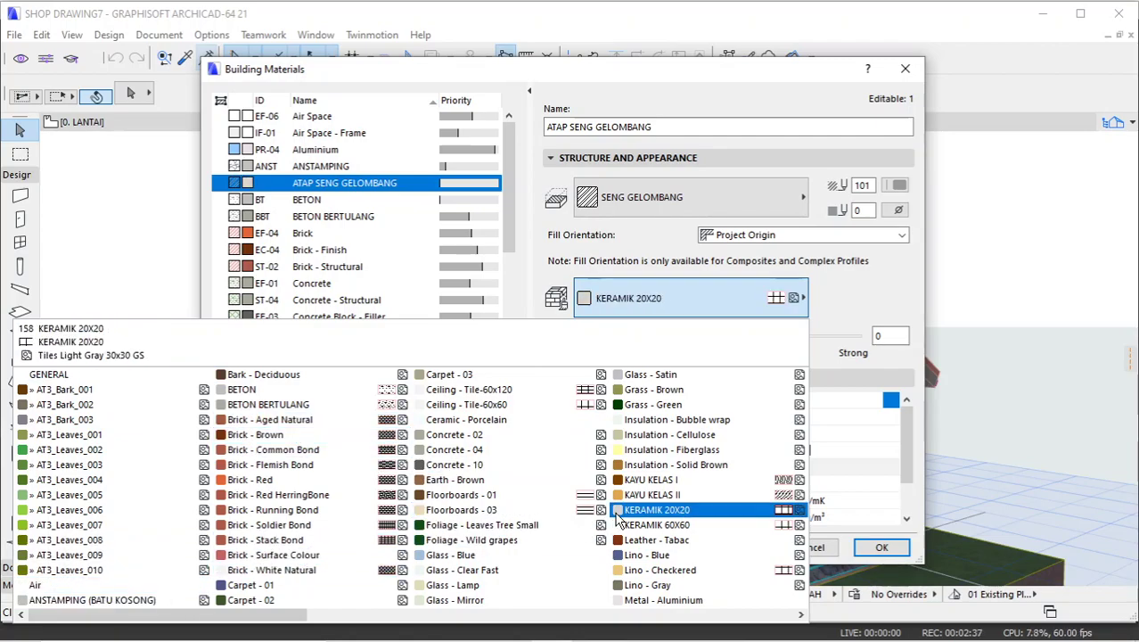
scroll(617, 519, "down", 3)
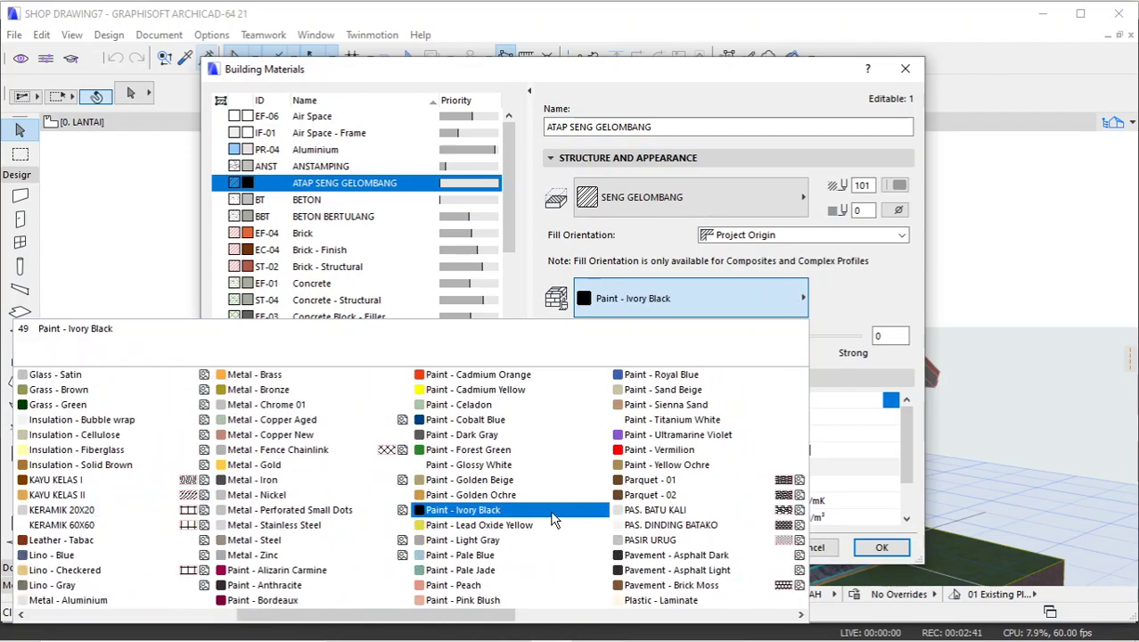
scroll(602, 504, "down", 3)
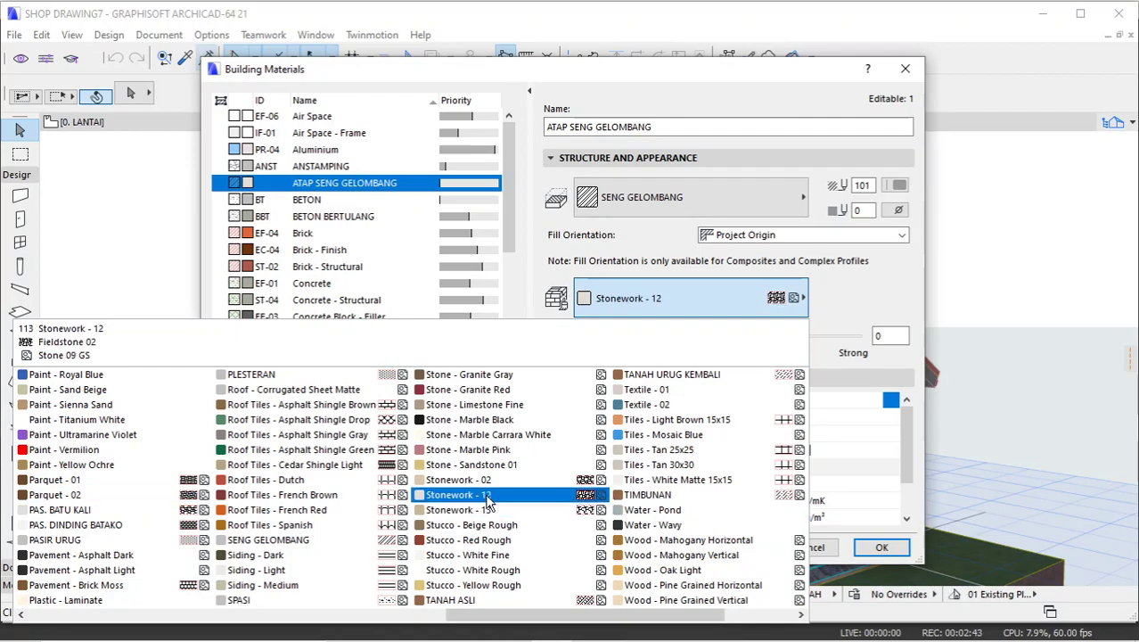
left_click(267, 539)
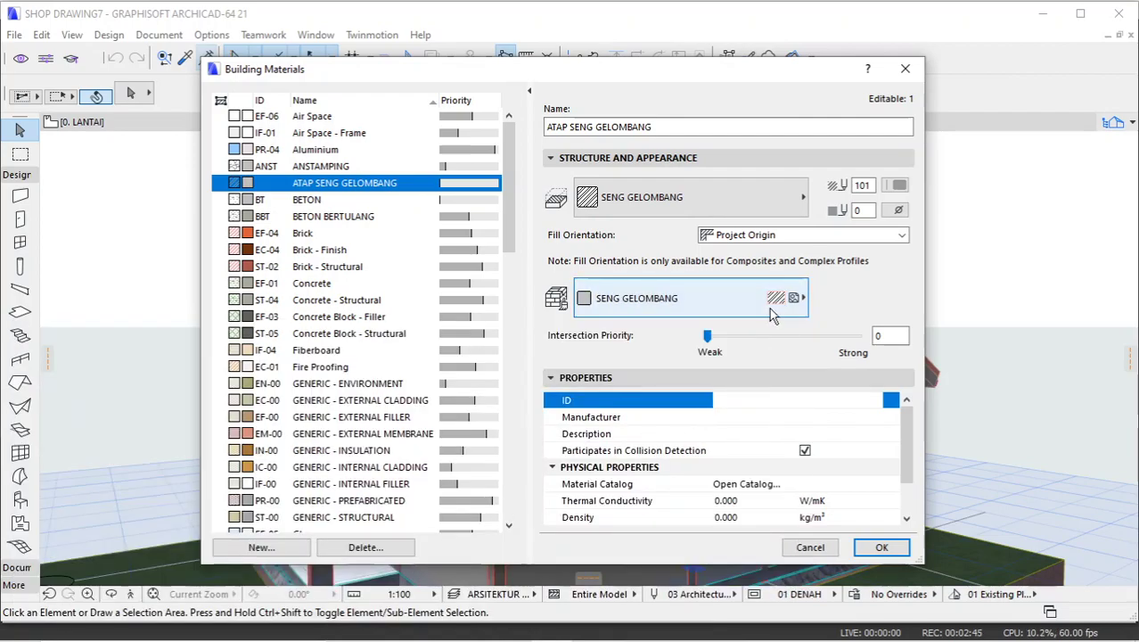
left_click(895, 335)
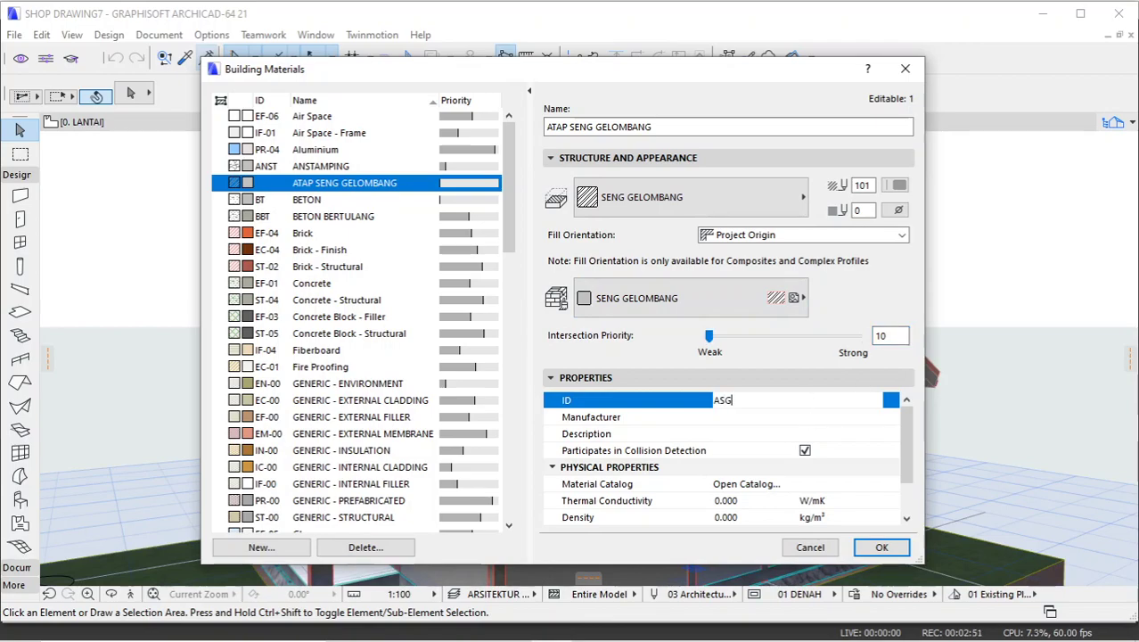
left_click(880, 548)
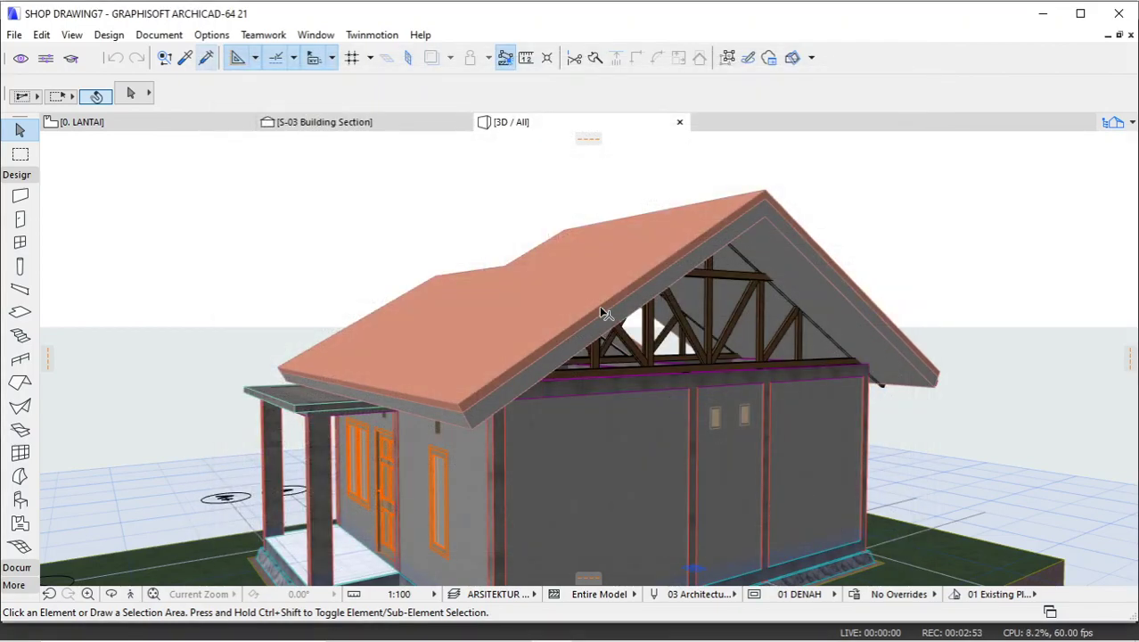
Change the three roof planes to a basic structure with thickness 0.03 and the ATAP SENG GELOMBANG building material.
left_click(766, 198)
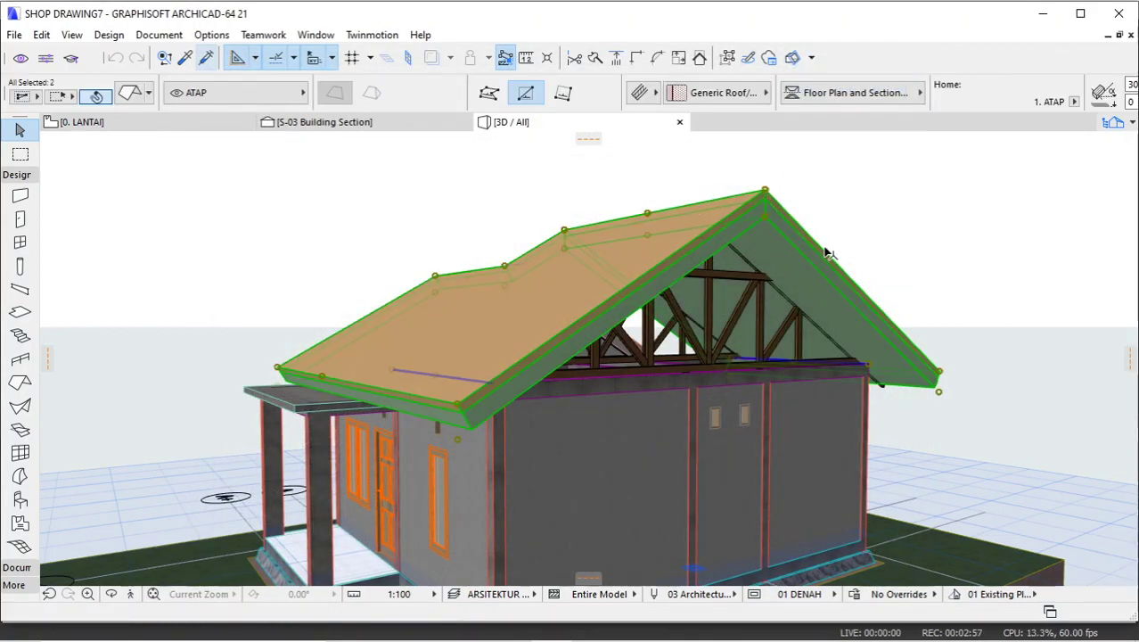
mouse_move(876, 303)
middle_mouse_down("shift")
mouse_move(949, 297)
mouse_move(802, 301)
mouse_move(892, 296)
middle_mouse_up("shift")
scroll(892, 296, "up", 3)
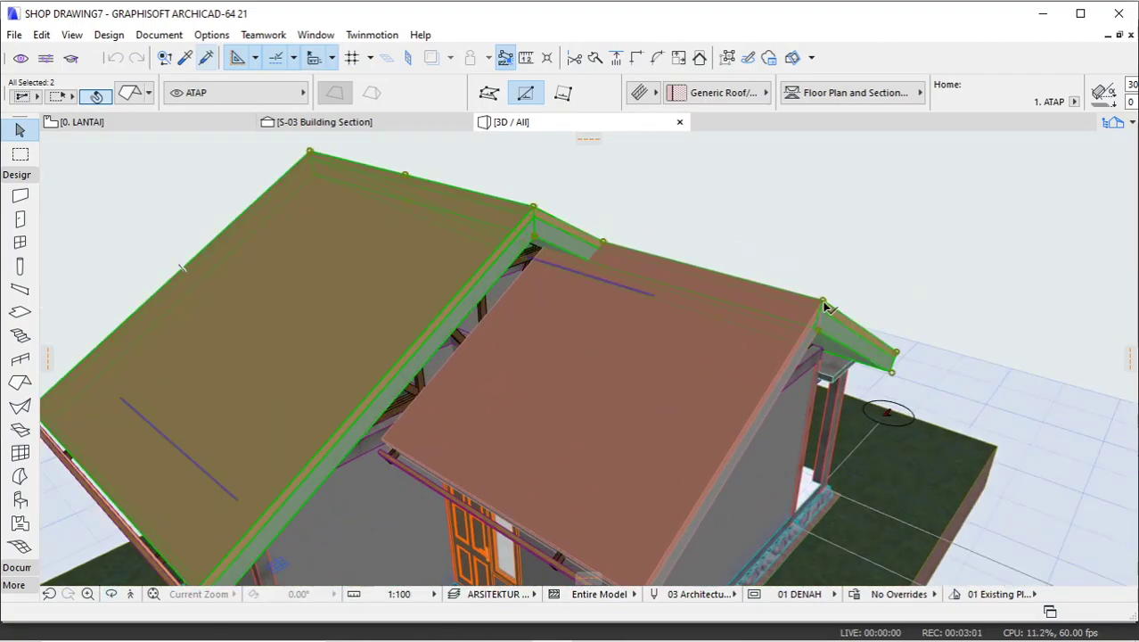
left_click(749, 350, "shift")
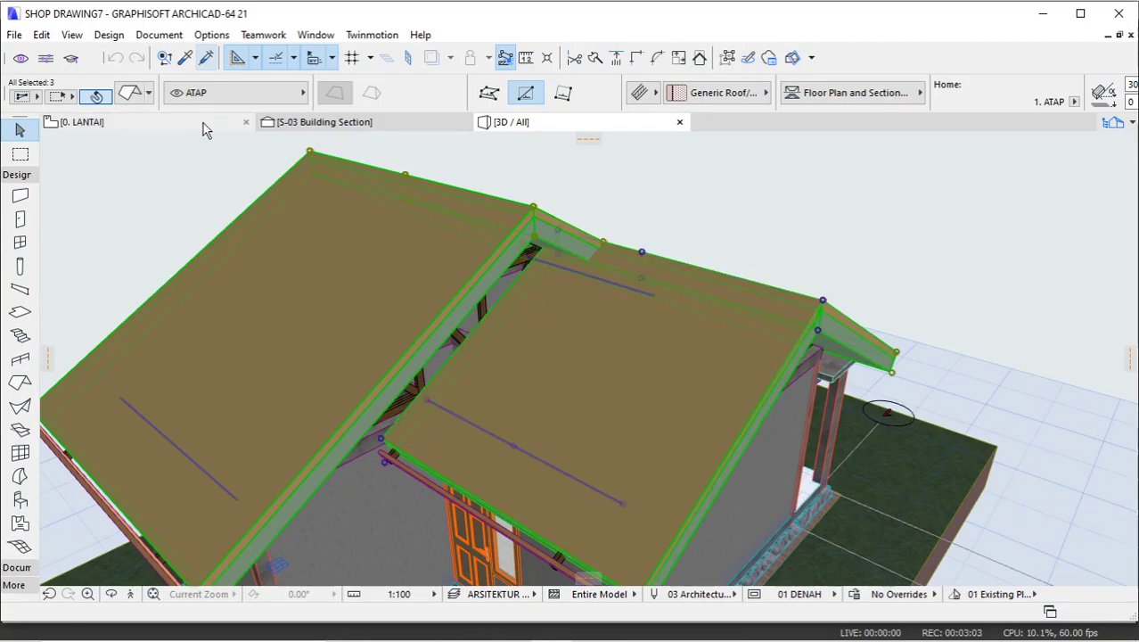
left_click(131, 97)
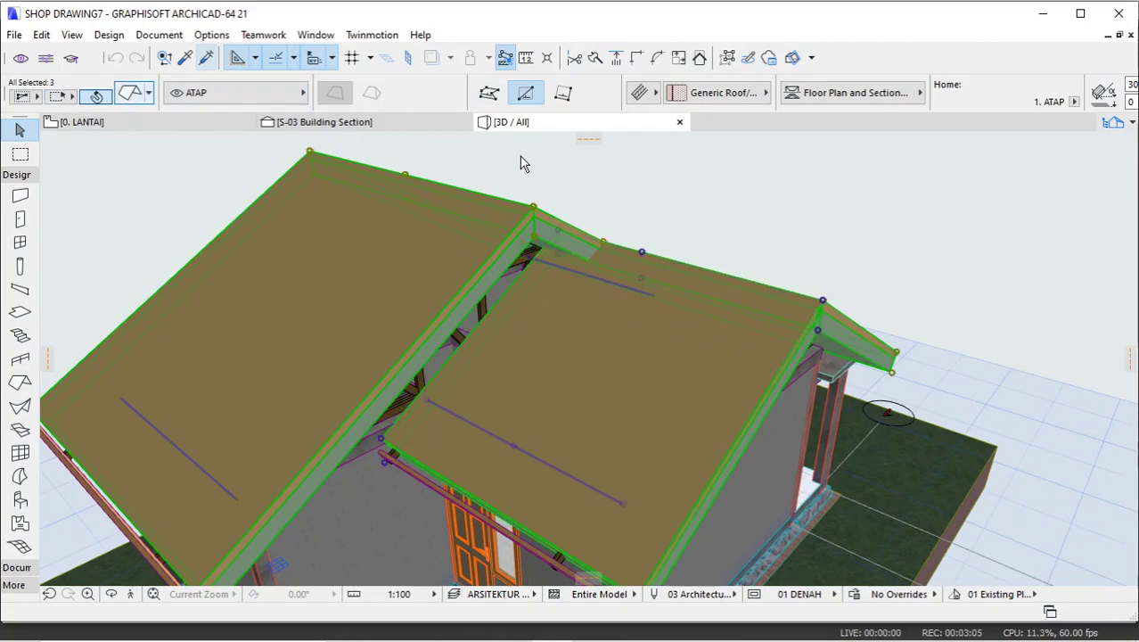
key("ctrl+t")
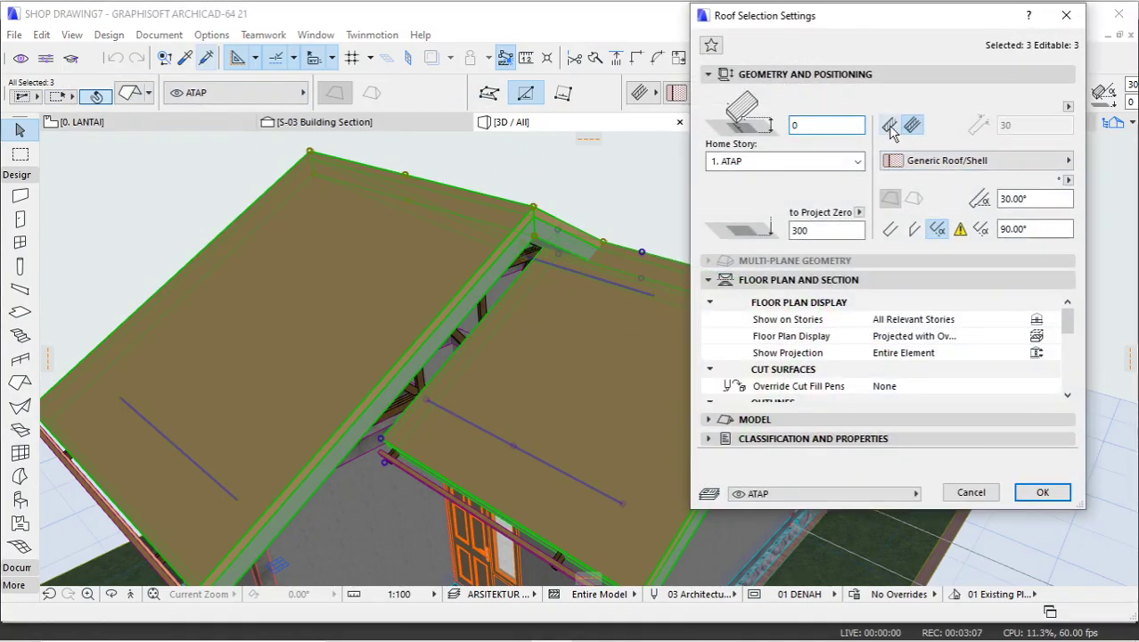
left_click(889, 126)
left_click(1005, 125)
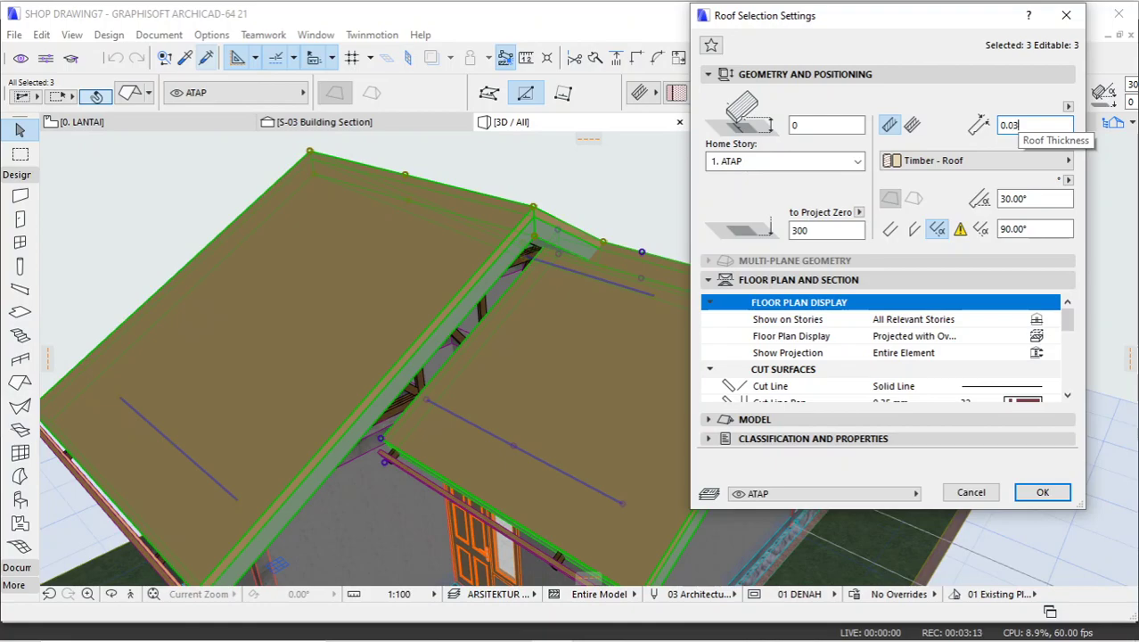
left_click(933, 161)
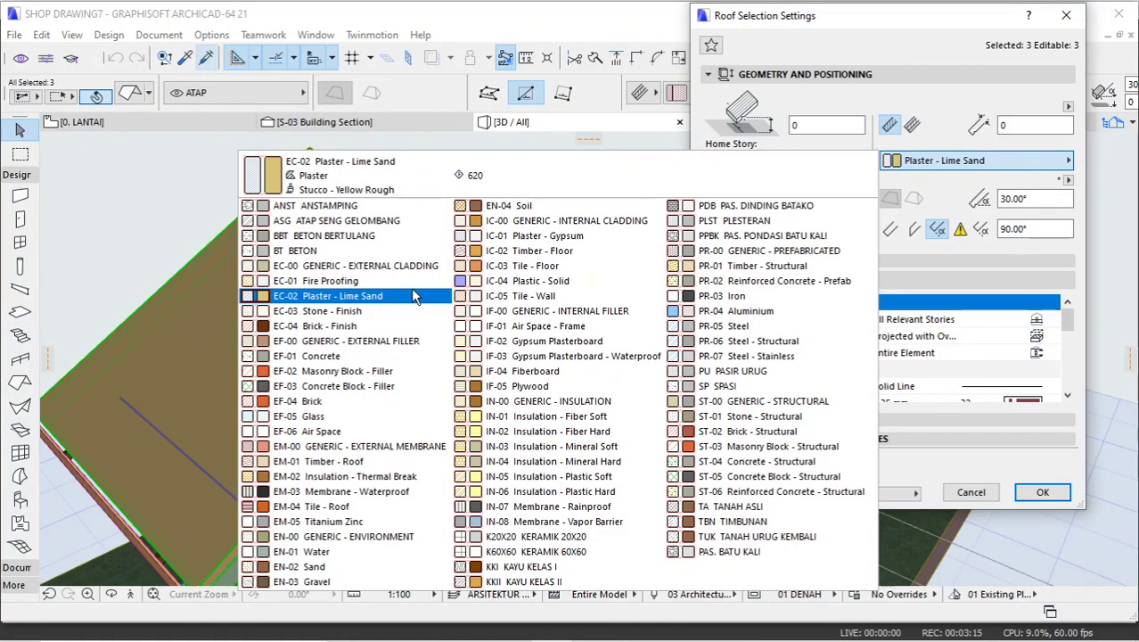
left_click(361, 220)
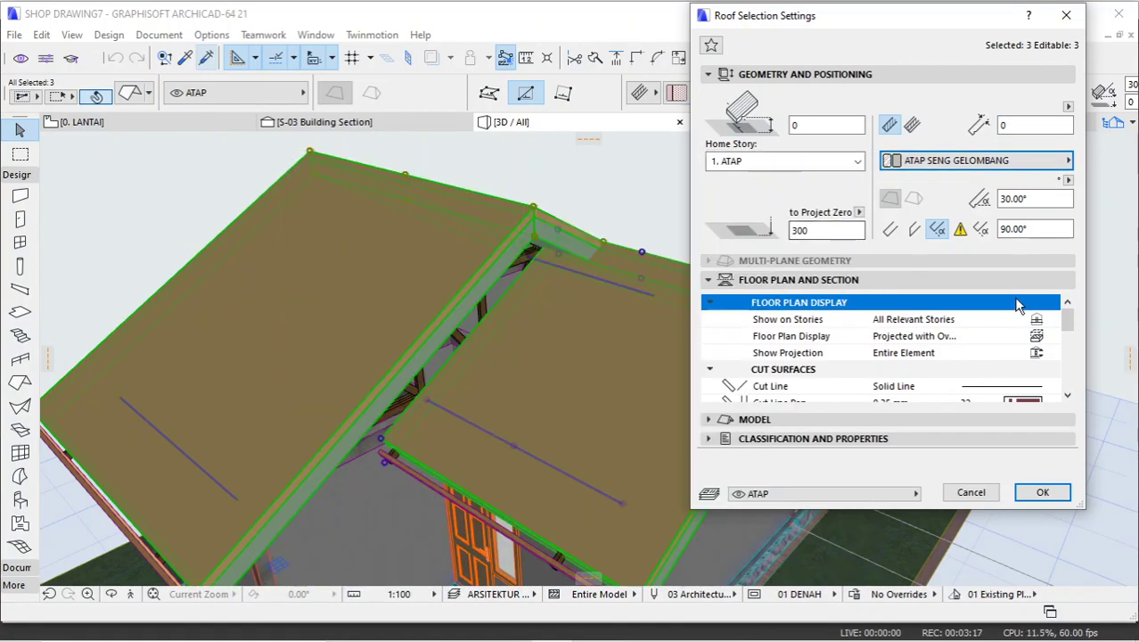
left_click(1039, 493)
middle_click_drag(826, 238, 575, 268, "shift")
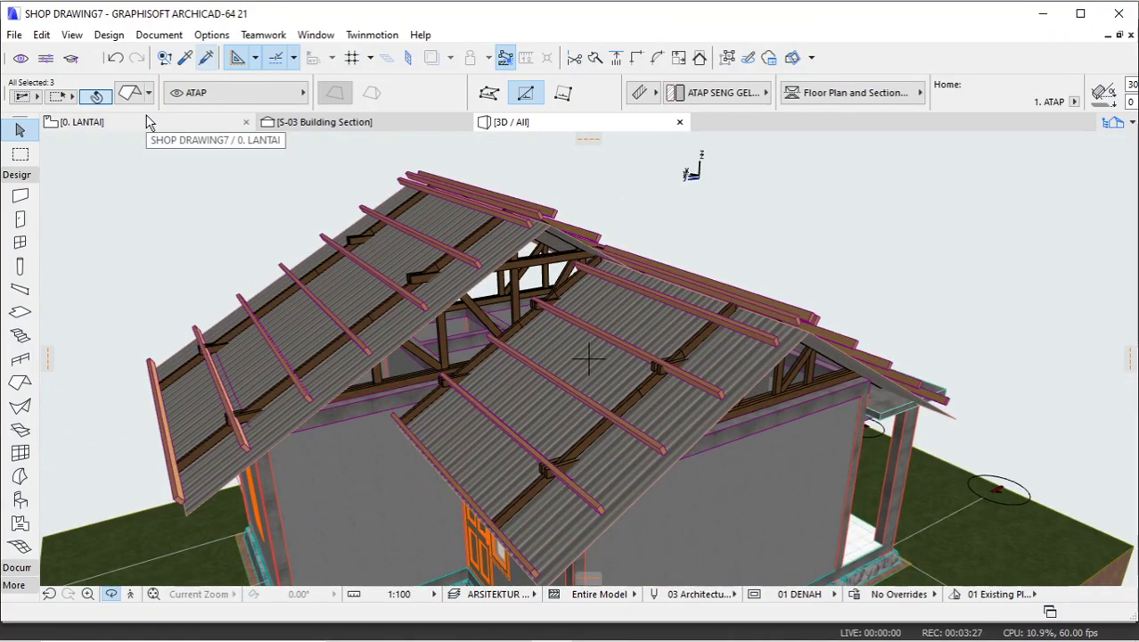
Open the S-03 building section with nothing selected and apply the ARSITEKTUR (ATAP & LISPLANK) layer combination.
left_click(325, 122)
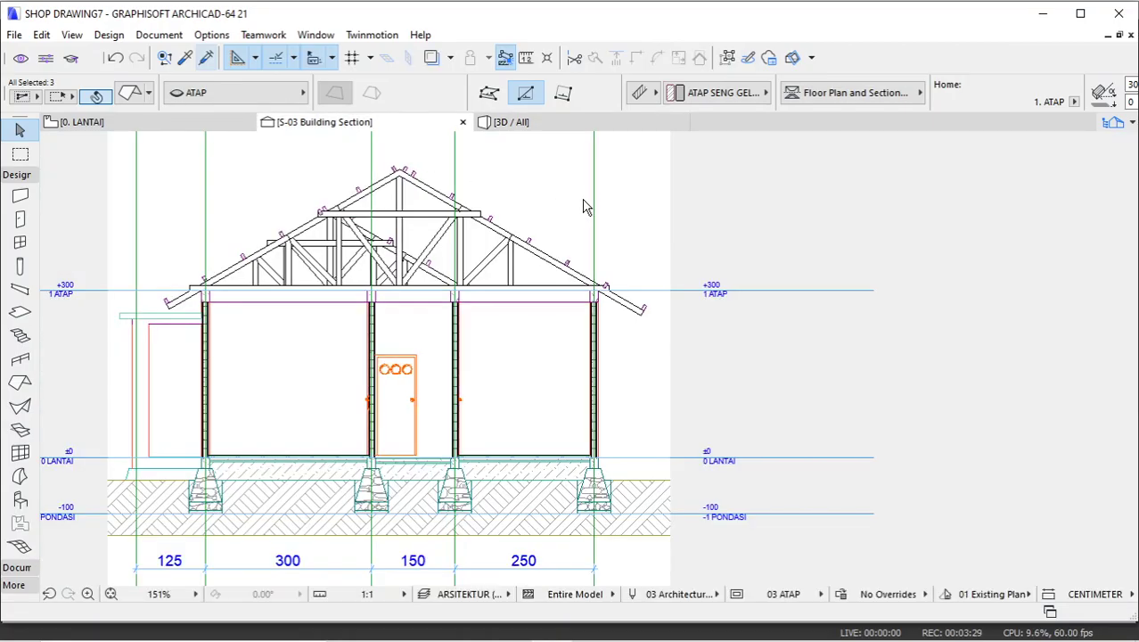
key("Escape")
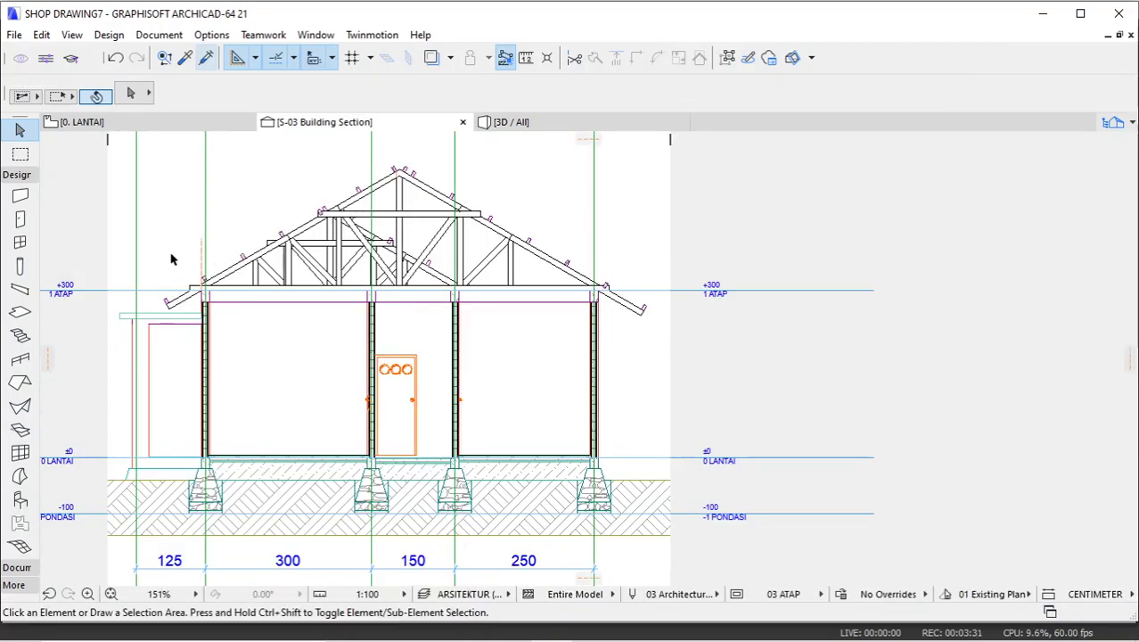
scroll(174, 258, "up", 2)
scroll(631, 326, "down", 1)
scroll(963, 327, "up", 1)
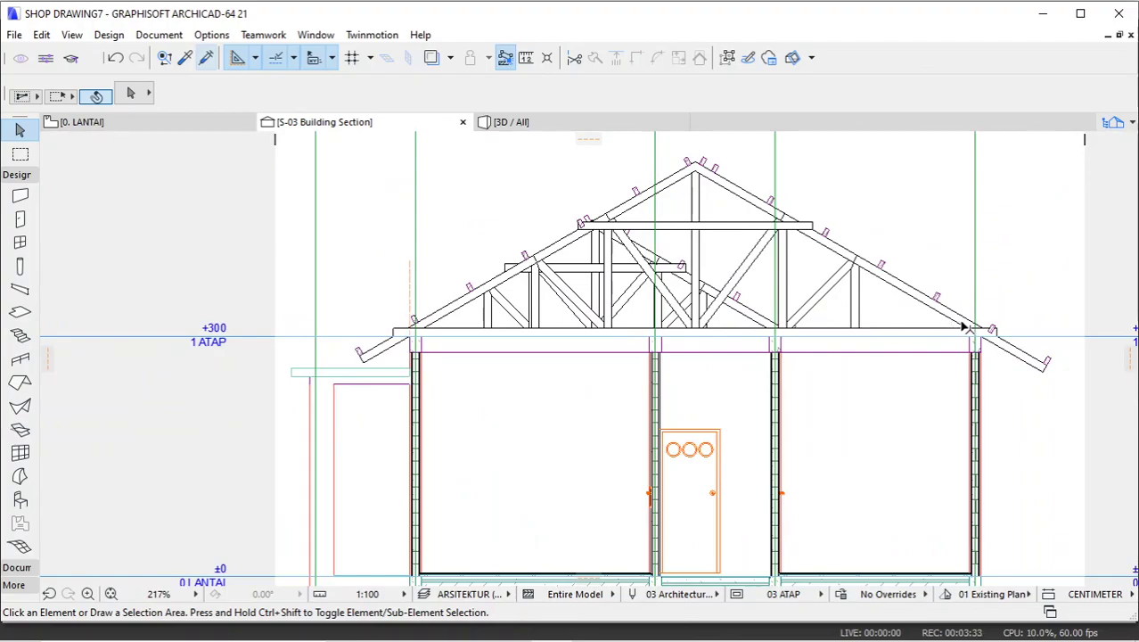
left_click(468, 594)
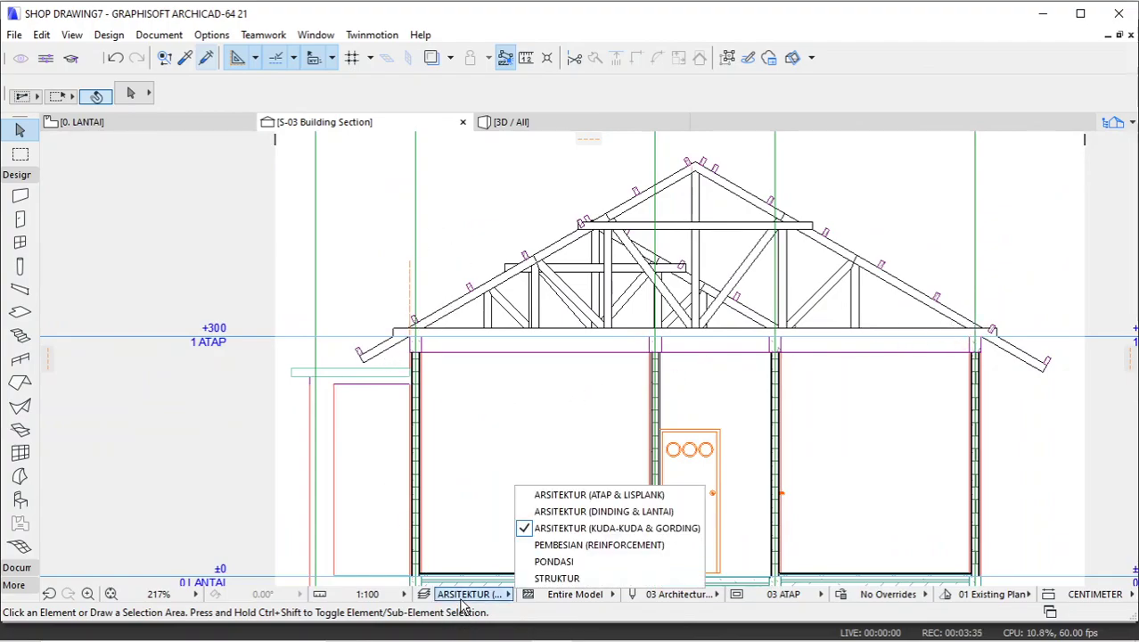
left_click(575, 500)
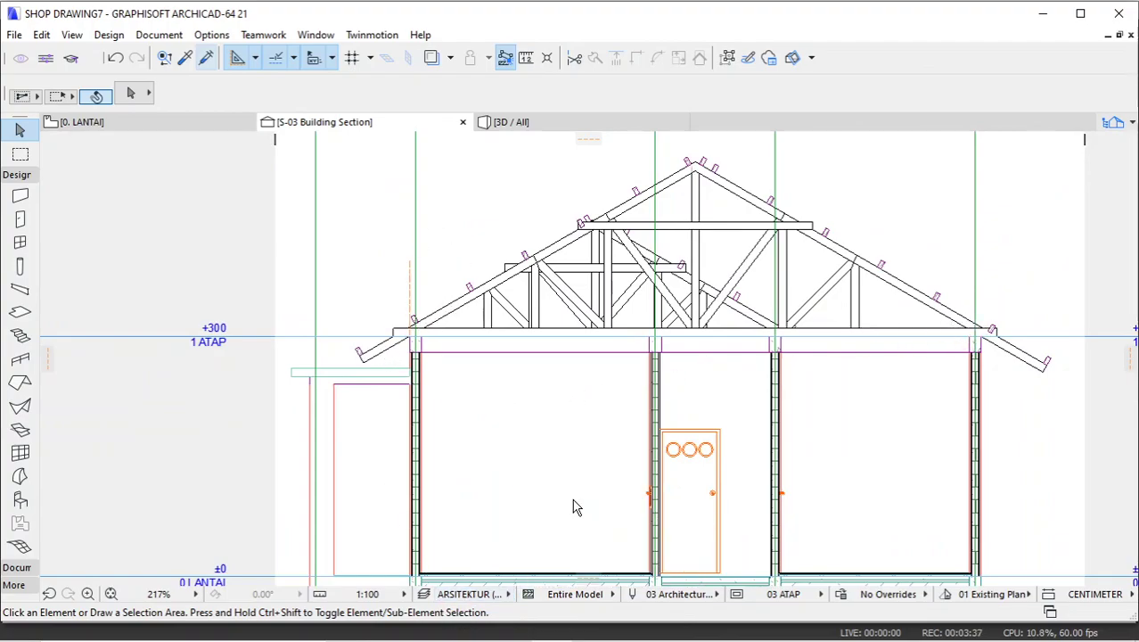
Select the two slopes of the main roof in the section.
scroll(363, 374, "up", 3)
left_click(359, 351)
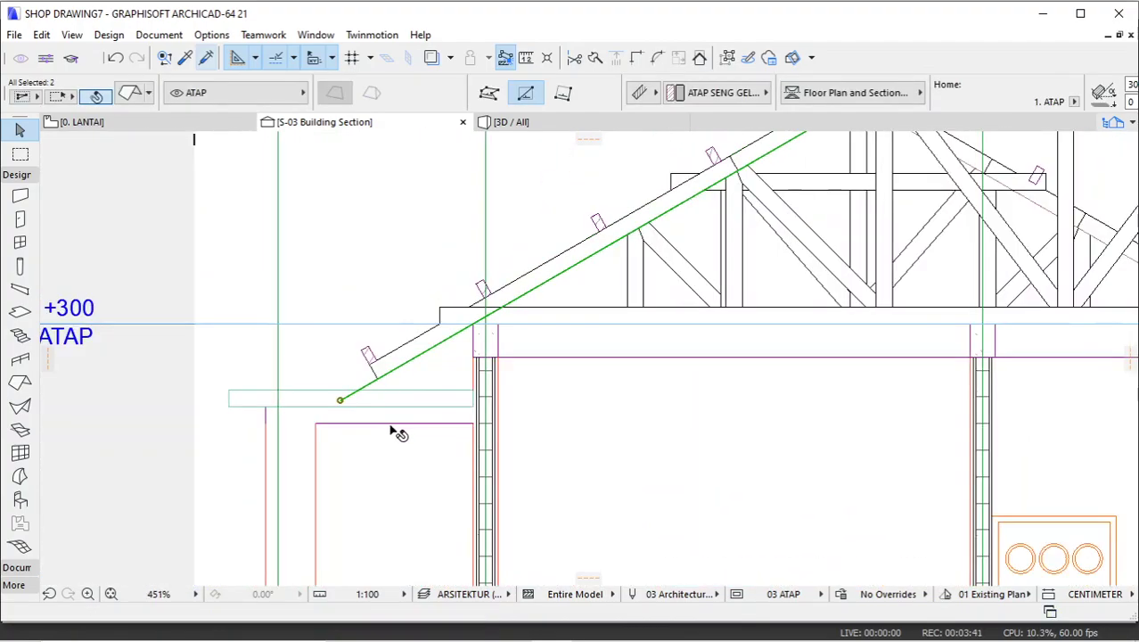
scroll(394, 432, "down", 3)
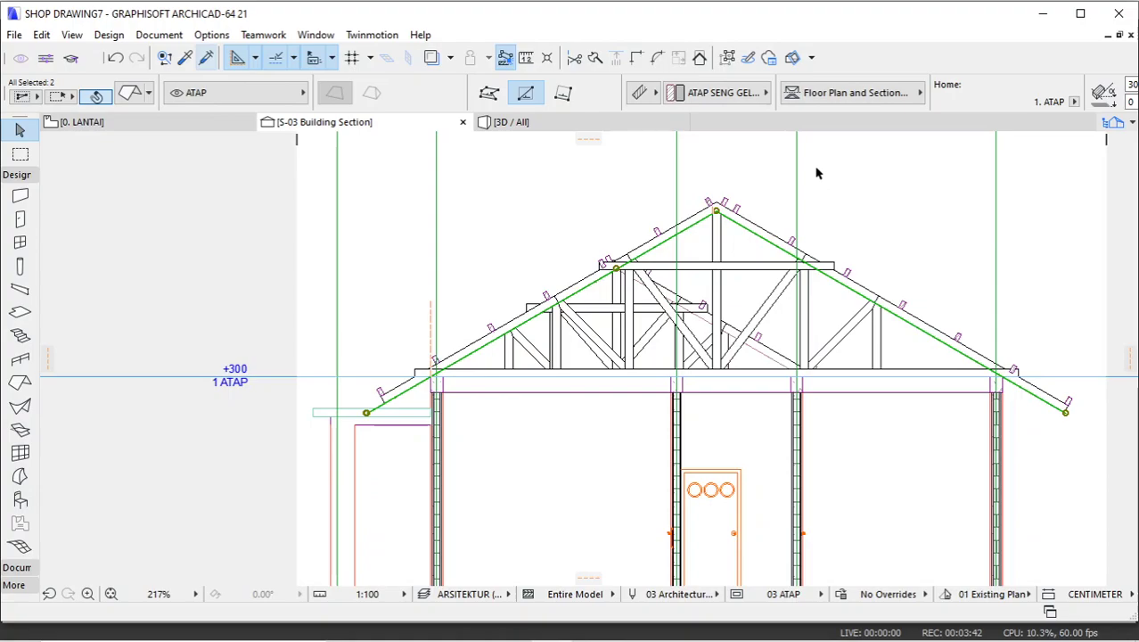
right_click(847, 164)
mouse_move(878, 351)
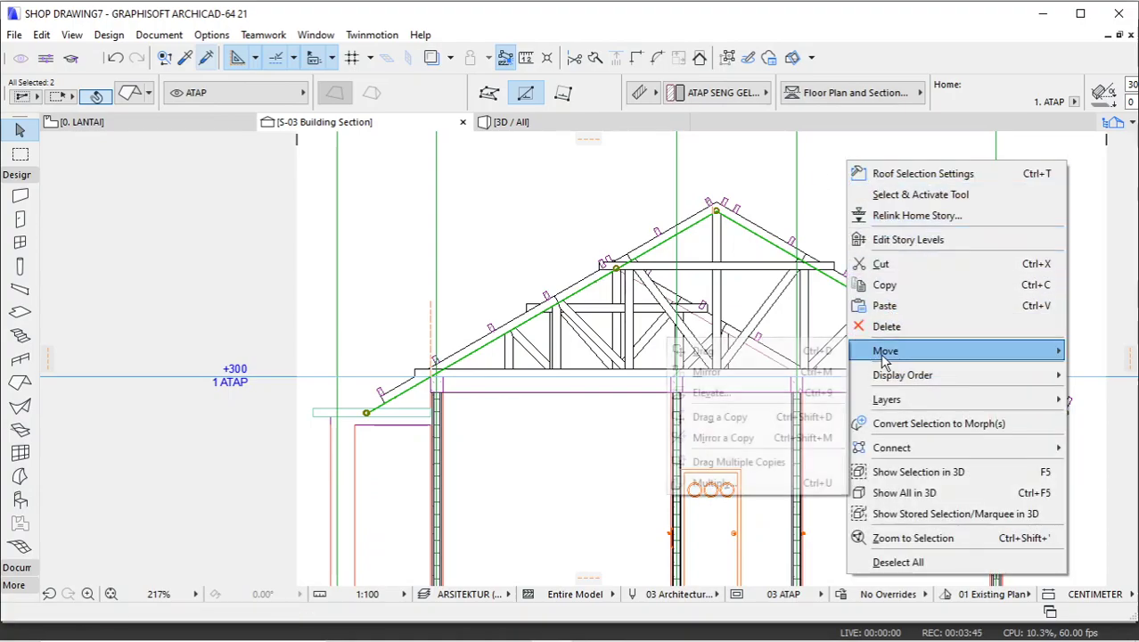
left_click(719, 417)
scroll(729, 214, "up", 1)
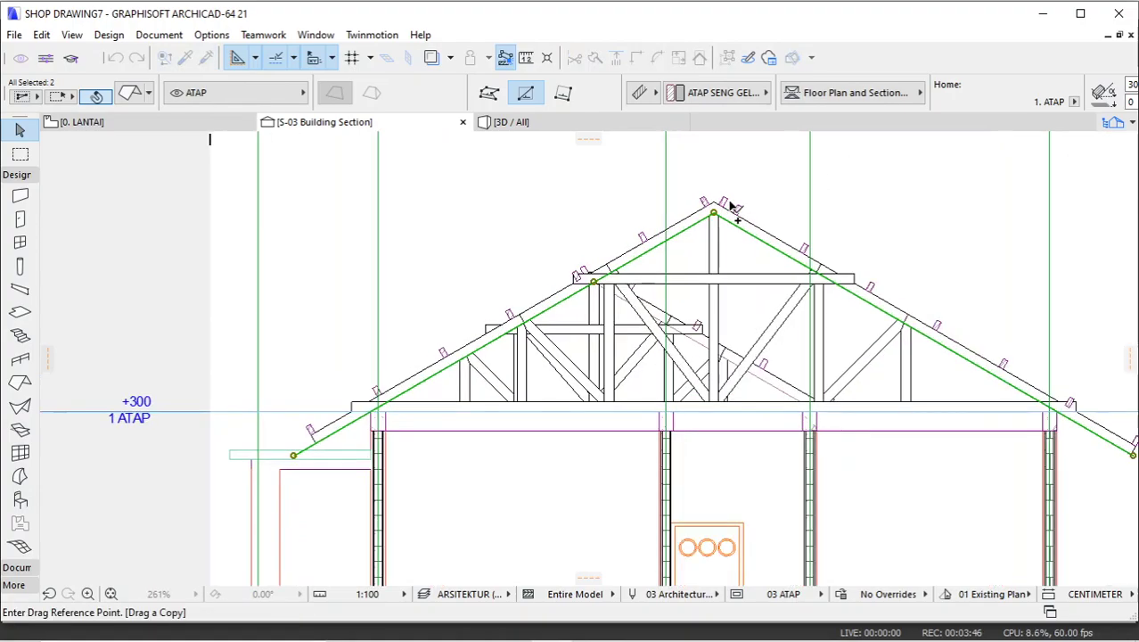
Start moving the two roof slopes and add a vertical guide line segment from the ridge purlin's upper corner down to the slope.
right_click(886, 186)
mouse_move(918, 376)
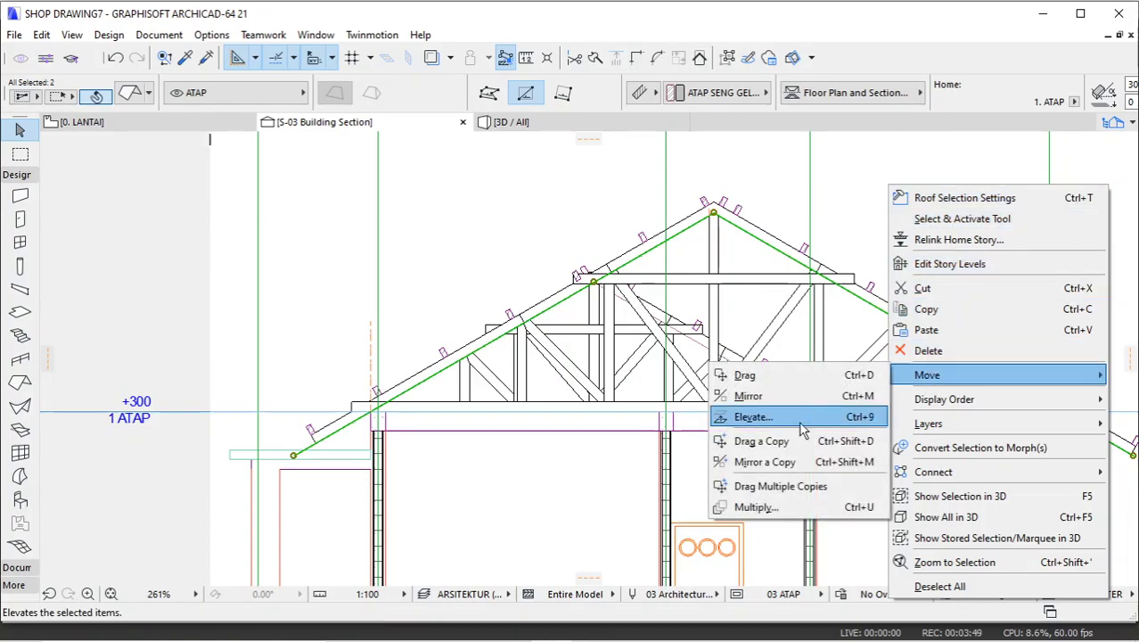
left_click(769, 397)
left_click(255, 57)
left_click(308, 83)
scroll(720, 207, "up", 15)
middle_click_drag(667, 168, 670, 197)
left_click(677, 162)
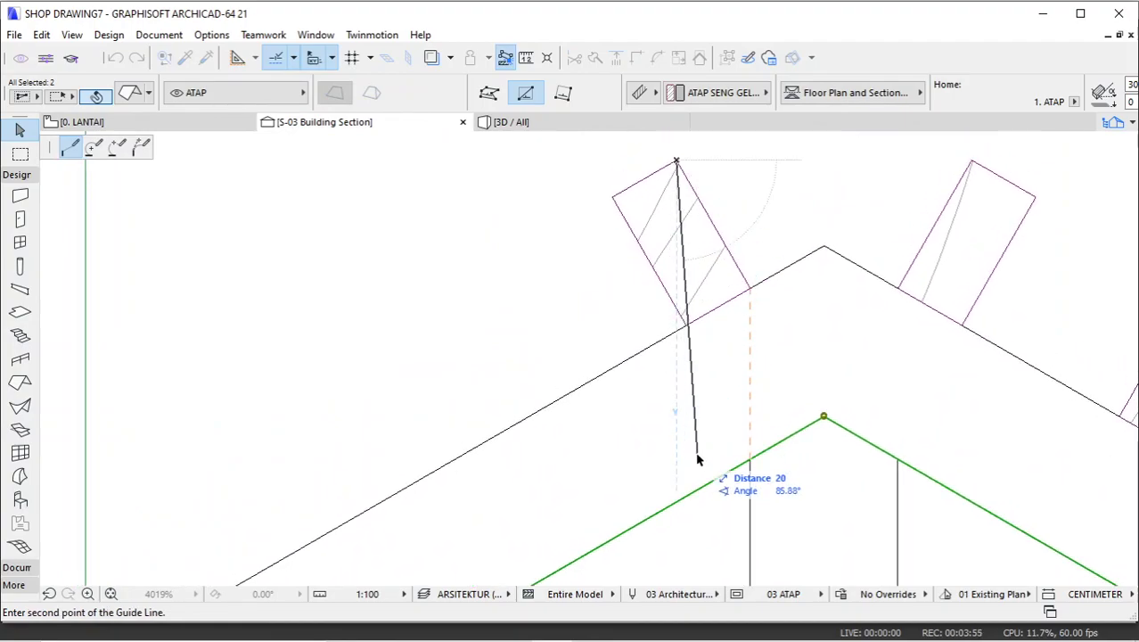
scroll(682, 504, "up", 10)
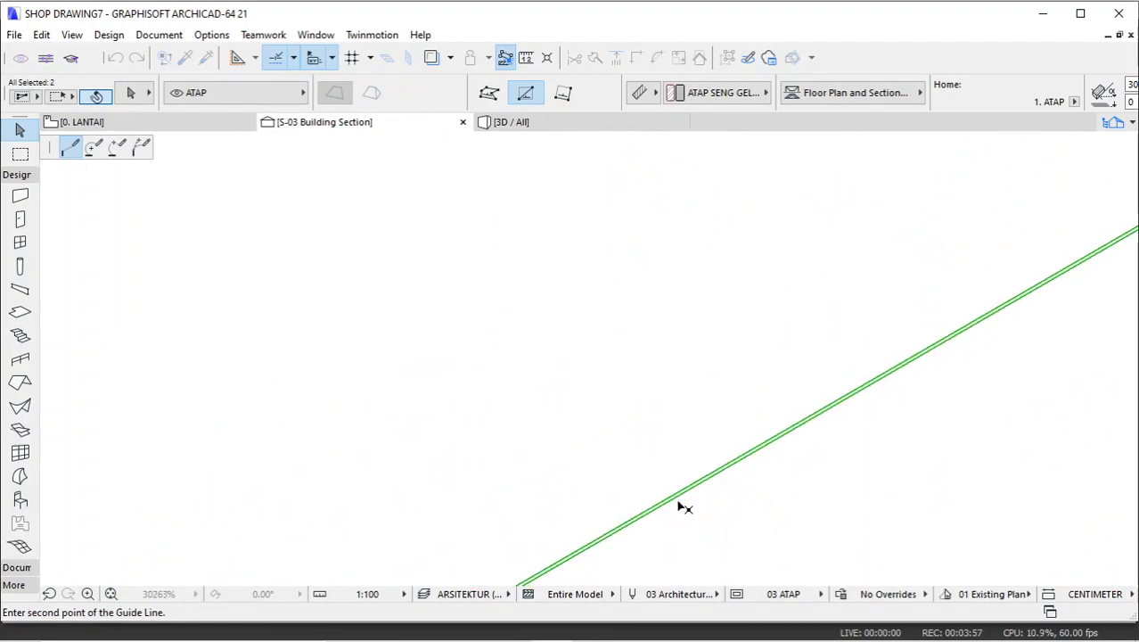
left_click(670, 505)
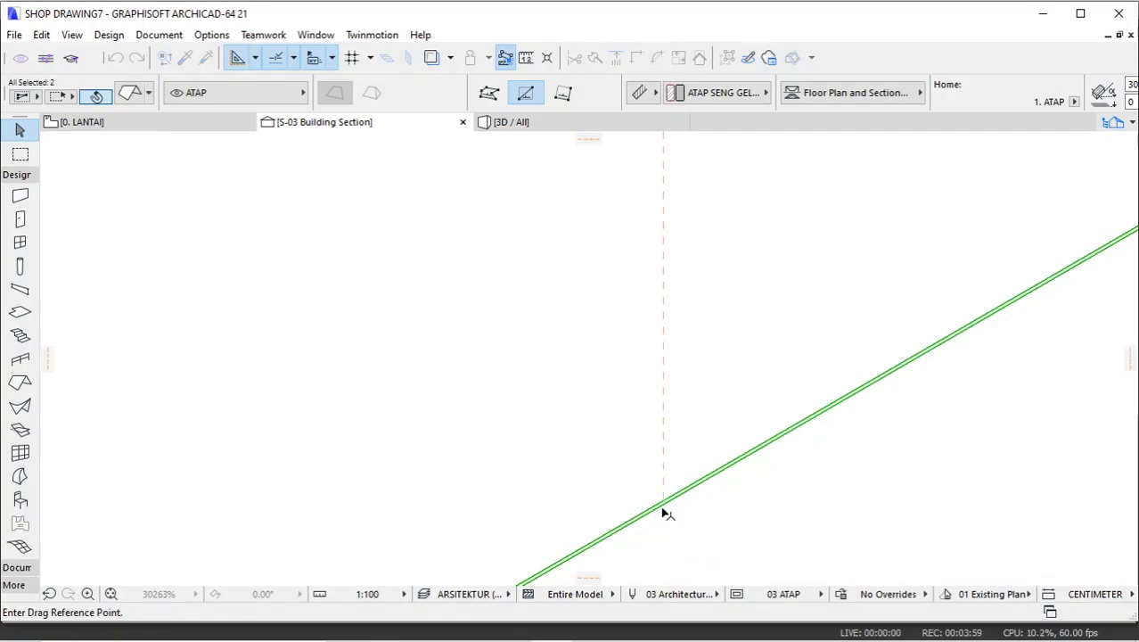
Move both roof slopes 23 cm vertically from the guide's lower end to the ridge purlin's upper corner, and deselect them.
scroll(673, 505, "up", 5)
scroll(669, 497, "down", 12)
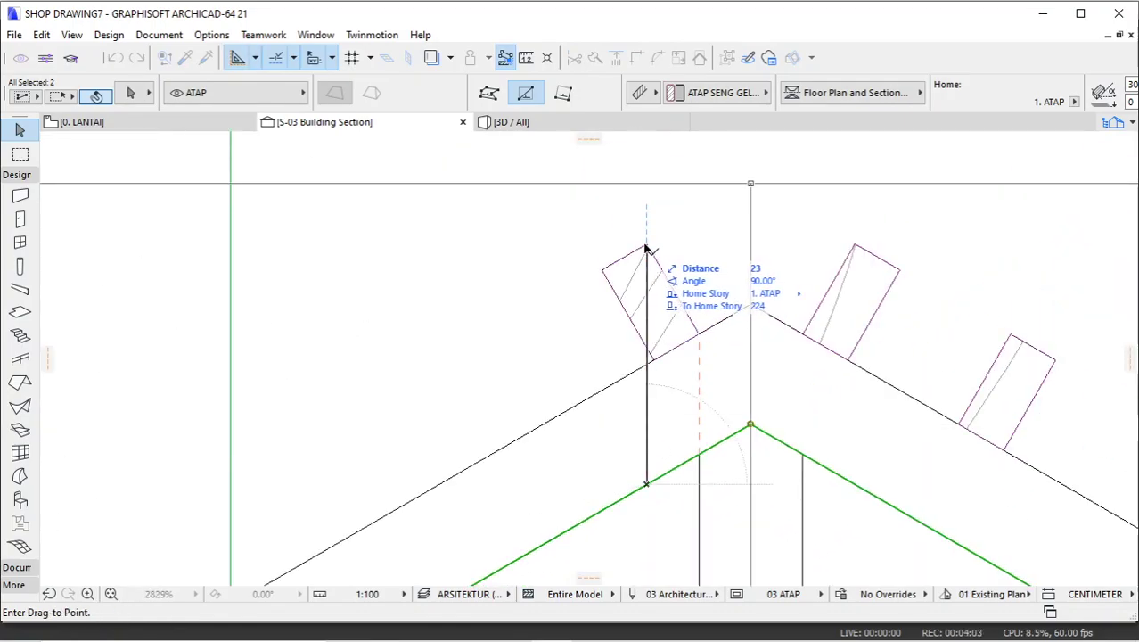
left_click(574, 283)
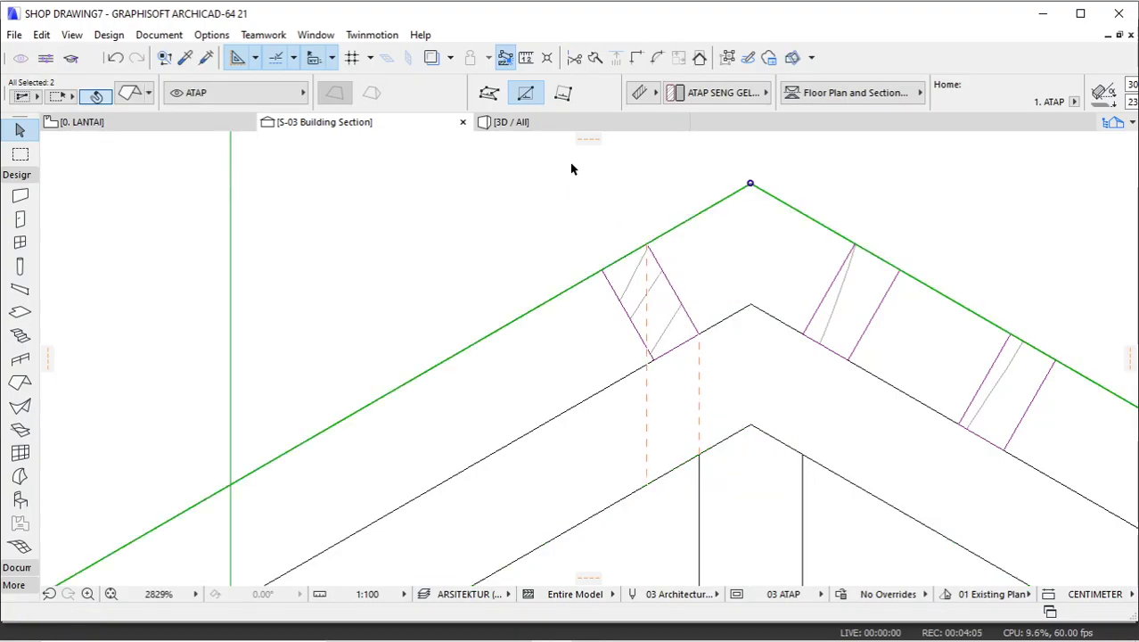
key("Escape")
scroll(585, 262, "down", 10)
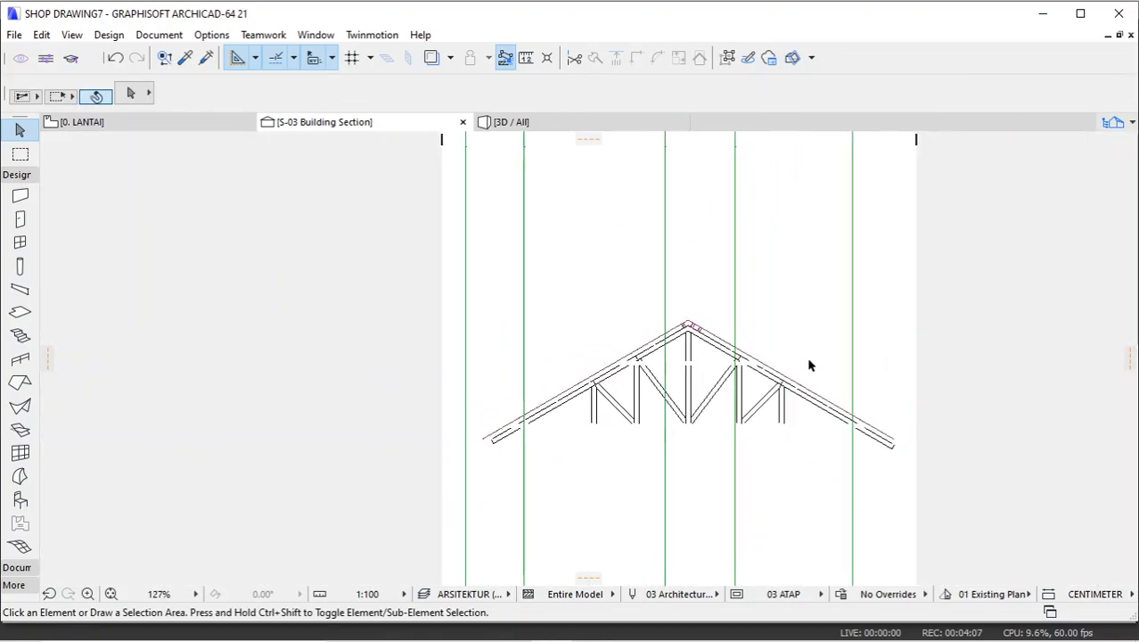
scroll(768, 383, "up", 2)
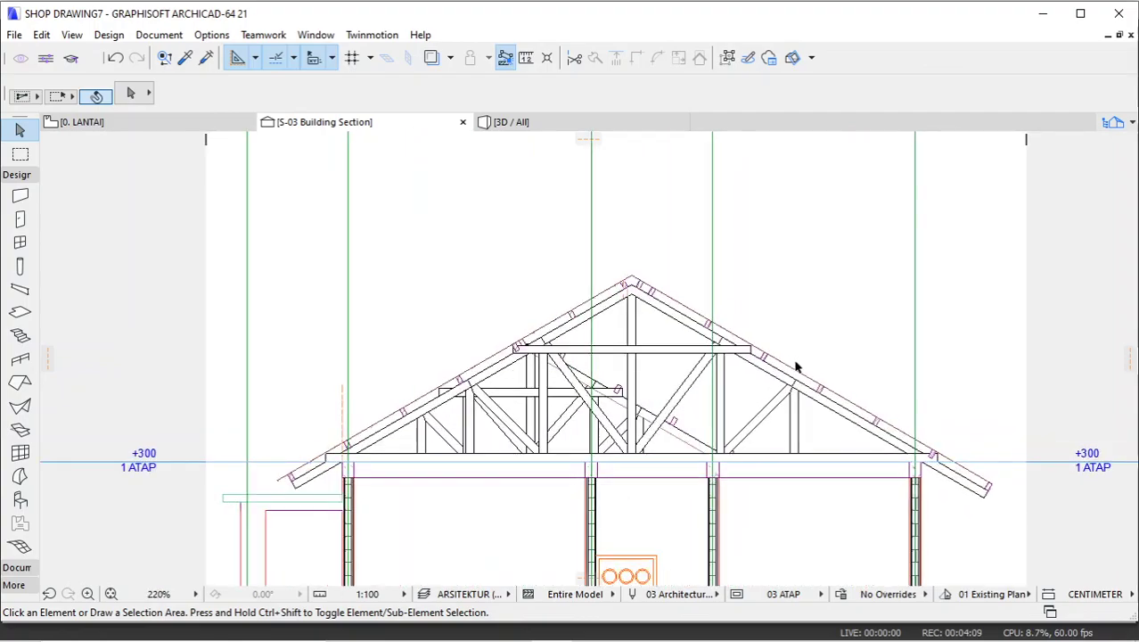
Relocate the S-03 section line in the 0. LANTAI floor plan so it cuts the lower wing between grids 1 and 2.
middle_click_drag(811, 359, 826, 352)
scroll(434, 444, "up", 1)
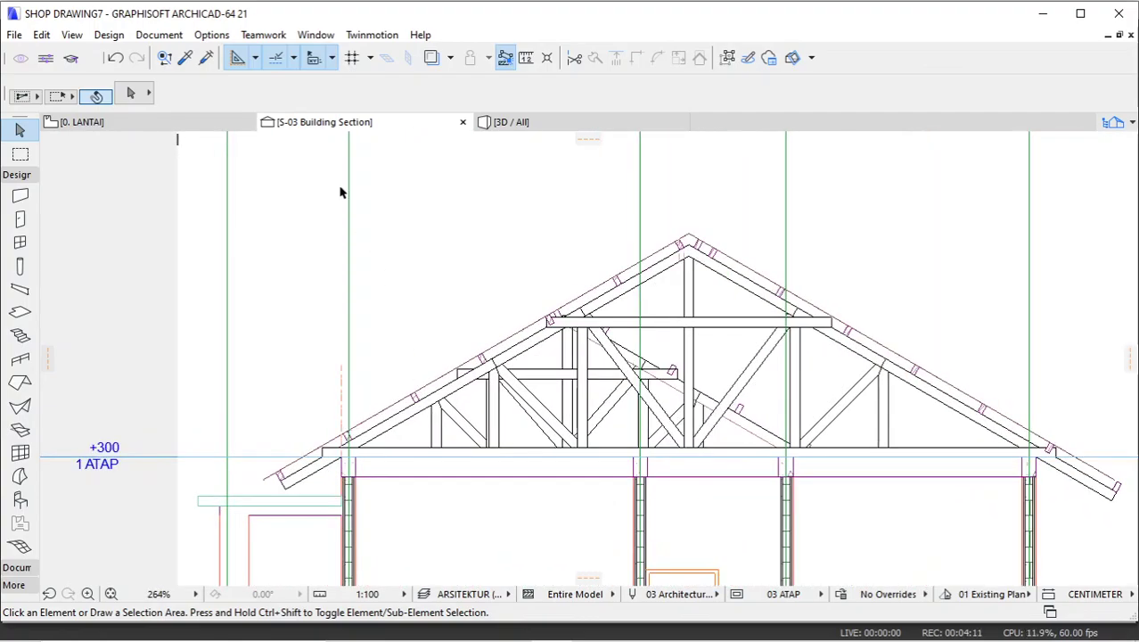
left_click(209, 125)
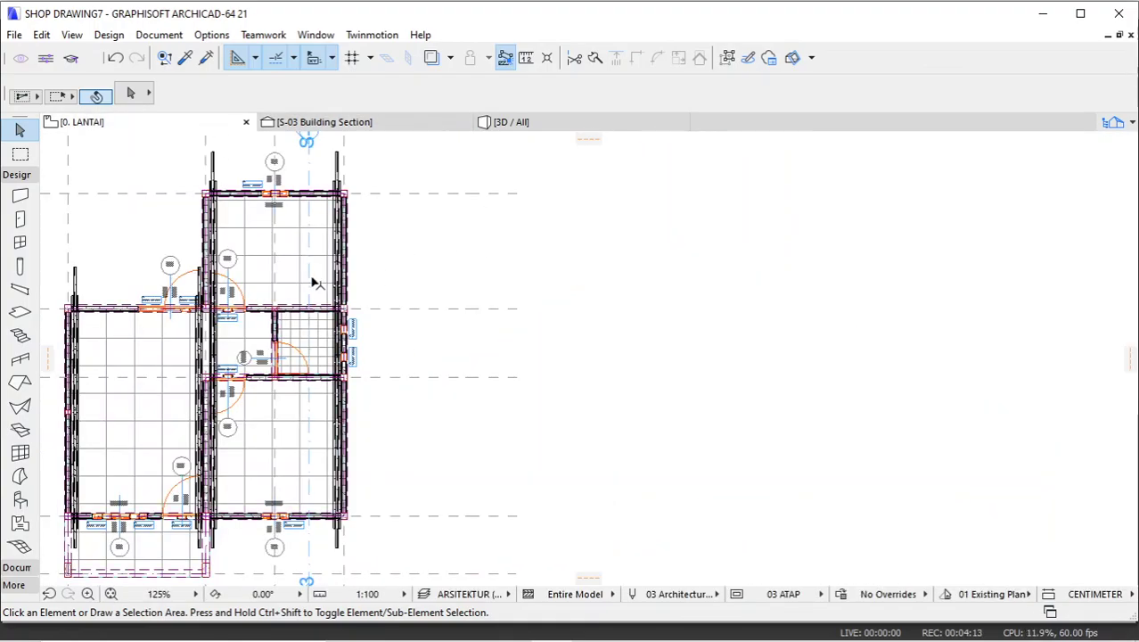
left_click(488, 283)
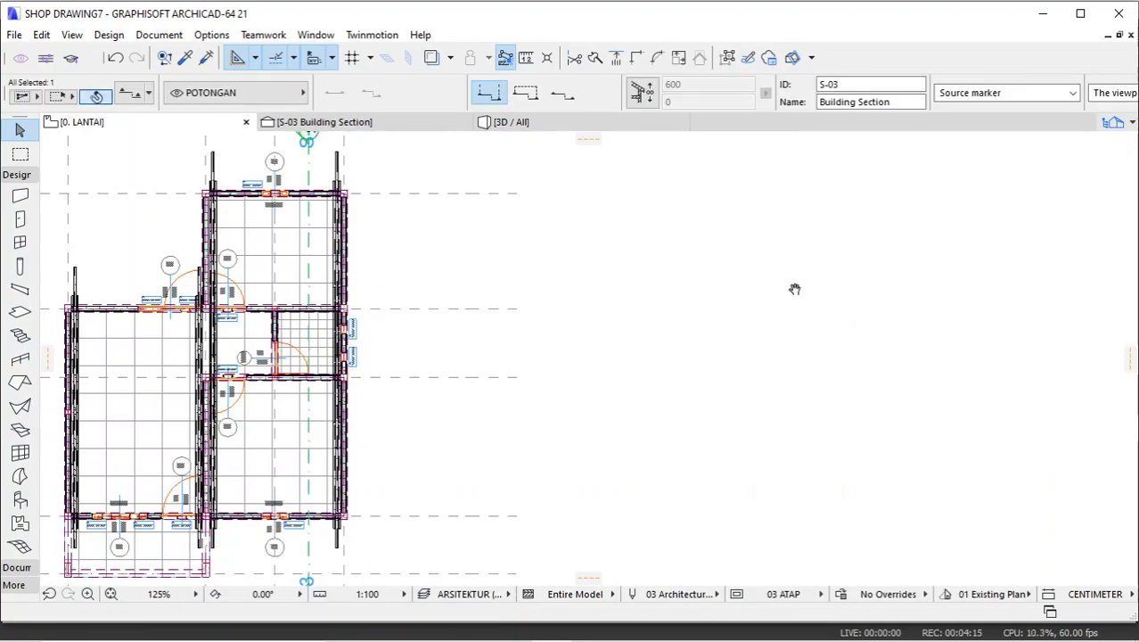
left_click(614, 231)
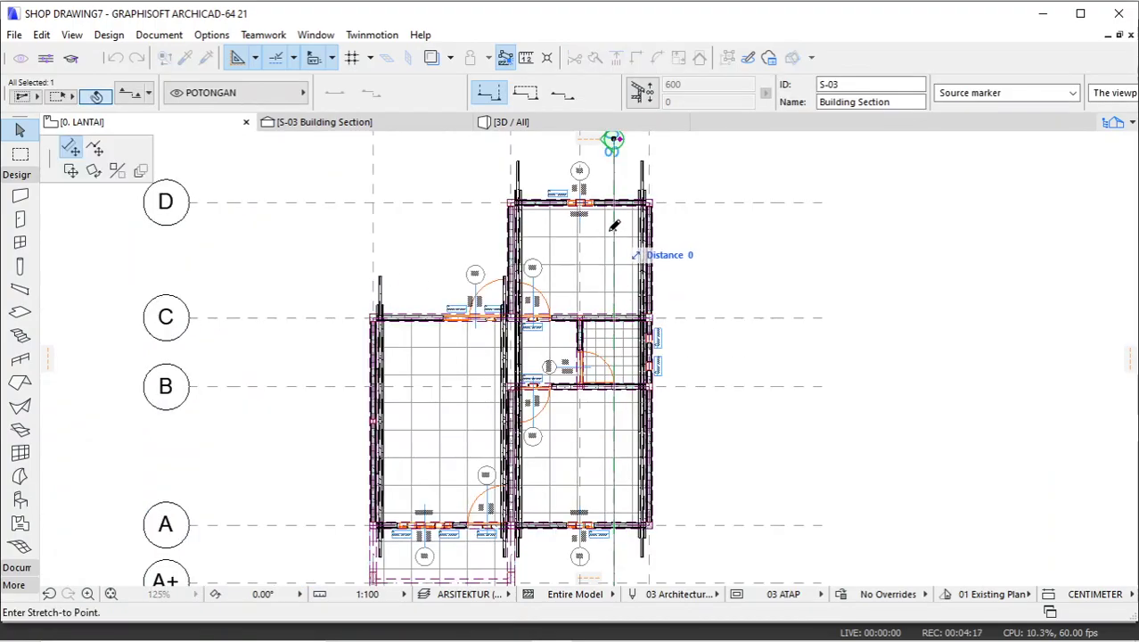
key("Escape")
Open the S-03 building section from its relocated line and apply the ARSITEKTUR (ATAP & LISPLANK) layer combination.
right_click(859, 207)
left_click(863, 260)
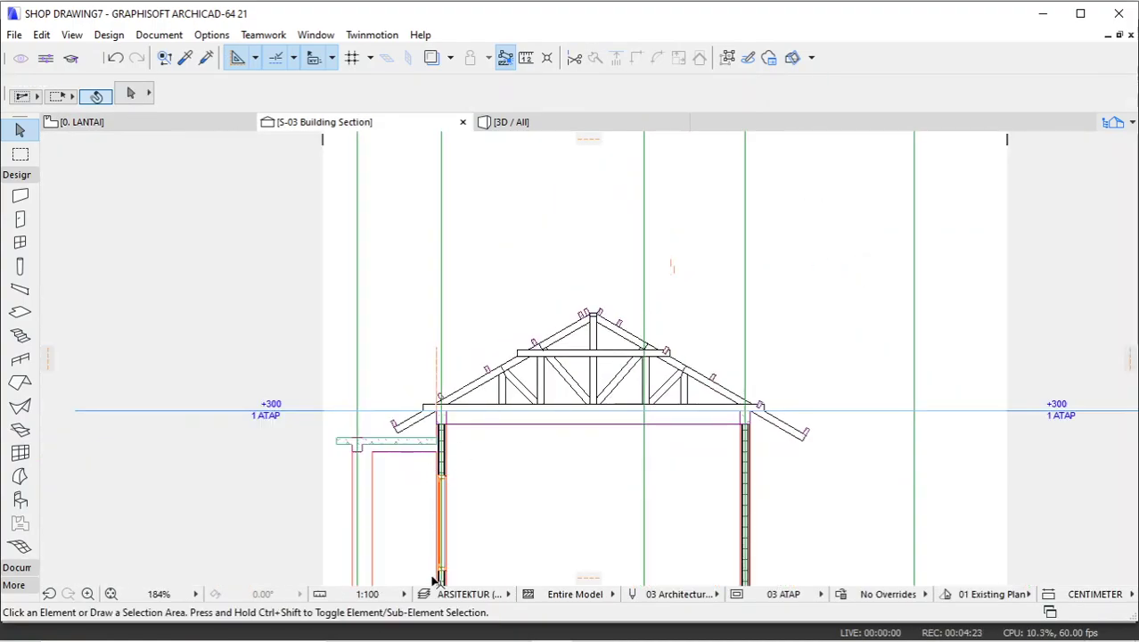
left_click(454, 597)
left_click(572, 506)
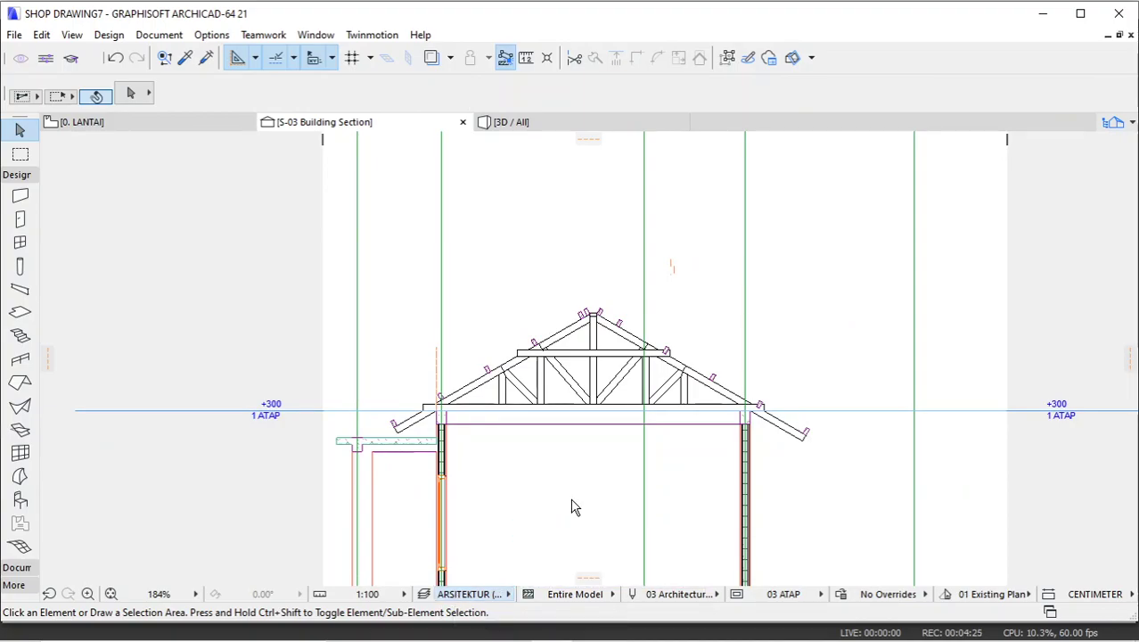
Select the misplaced low roof slope and add a vertical guide line segment from the ridge purlin's upper corner down to it.
scroll(438, 387, "up", 4)
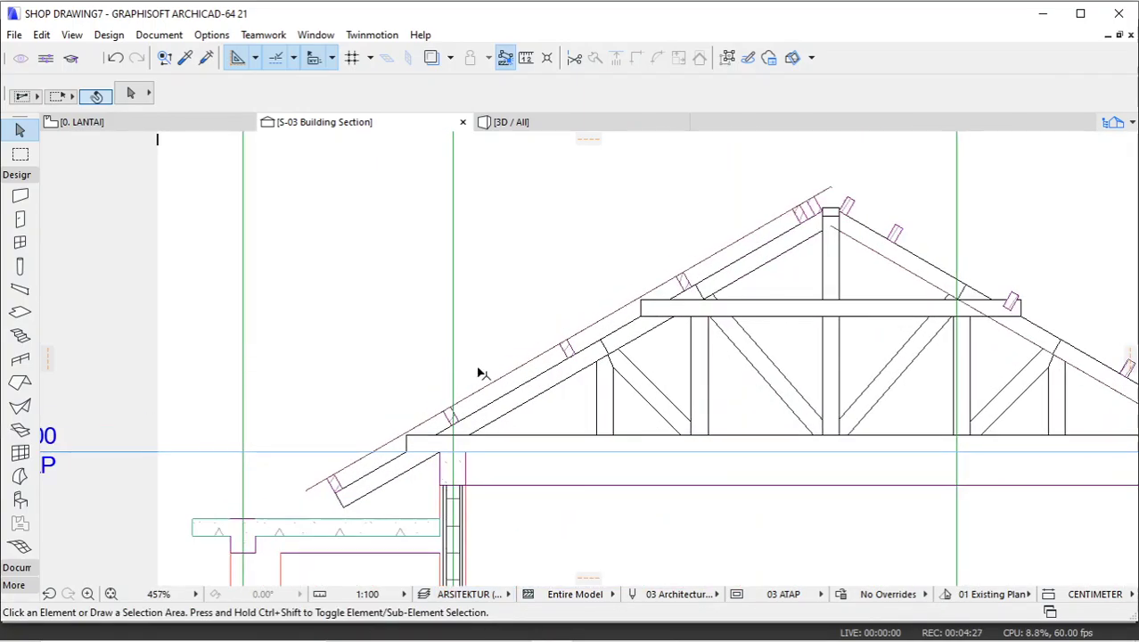
scroll(647, 225, "up", 6)
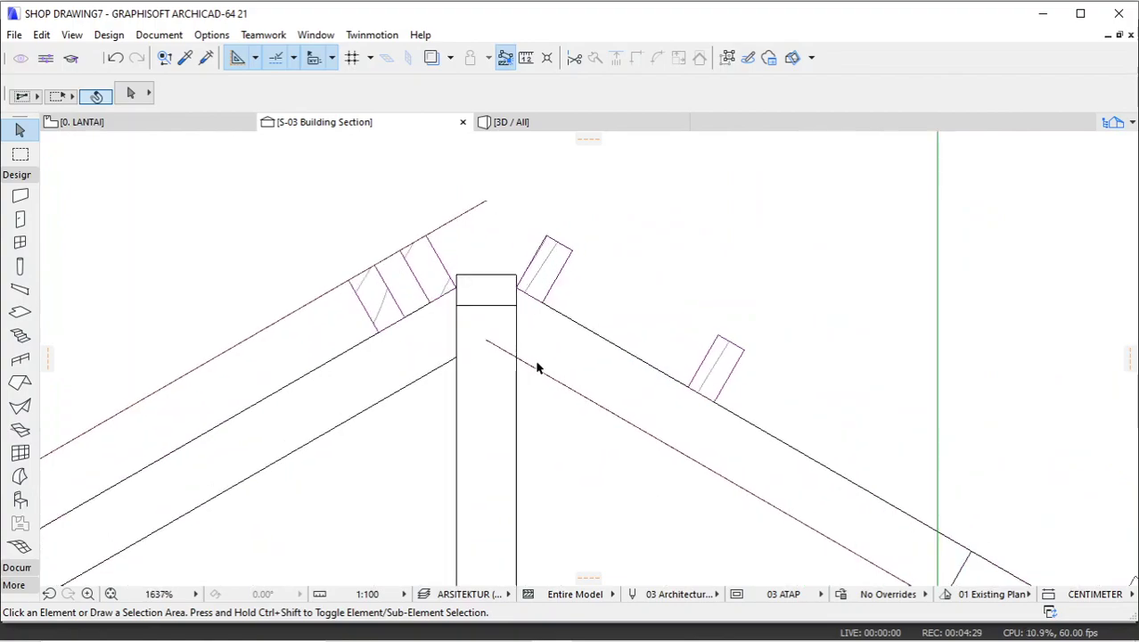
left_click(540, 372)
left_click(255, 58)
left_click(294, 81)
scroll(581, 265, "up", 2)
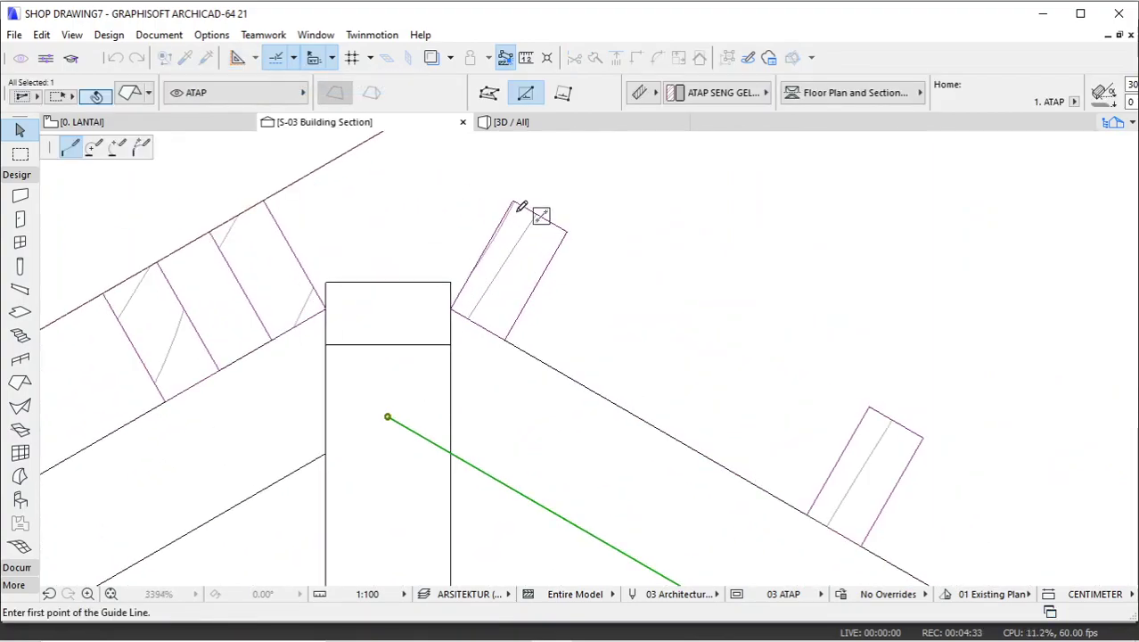
left_click(515, 200)
scroll(529, 471, "up", 4)
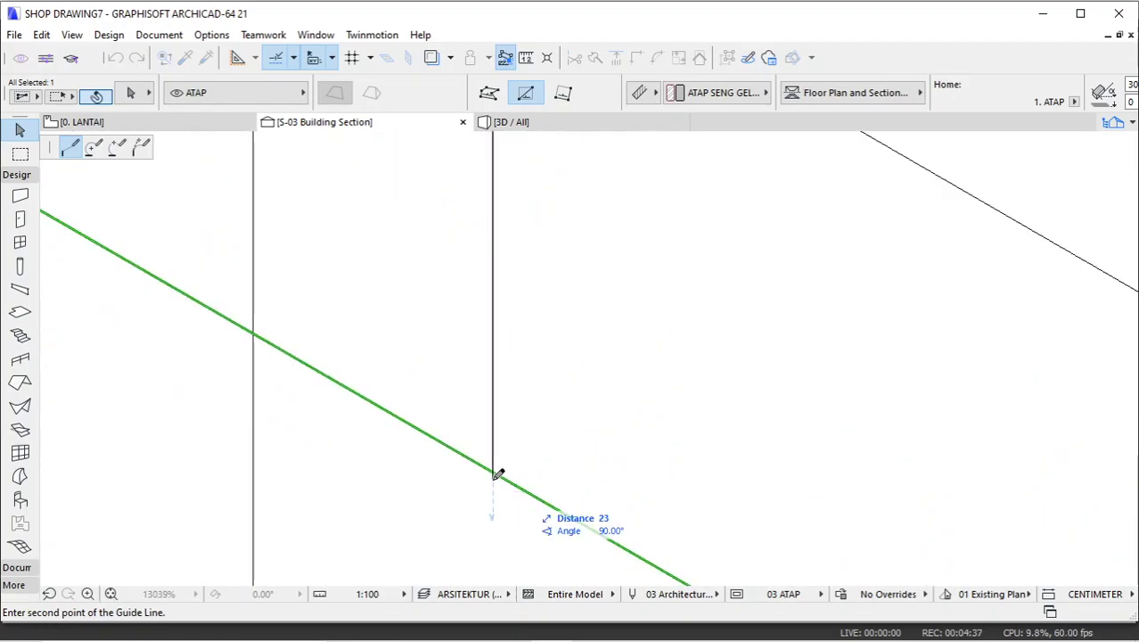
scroll(499, 474, "up", 5)
left_click(496, 450)
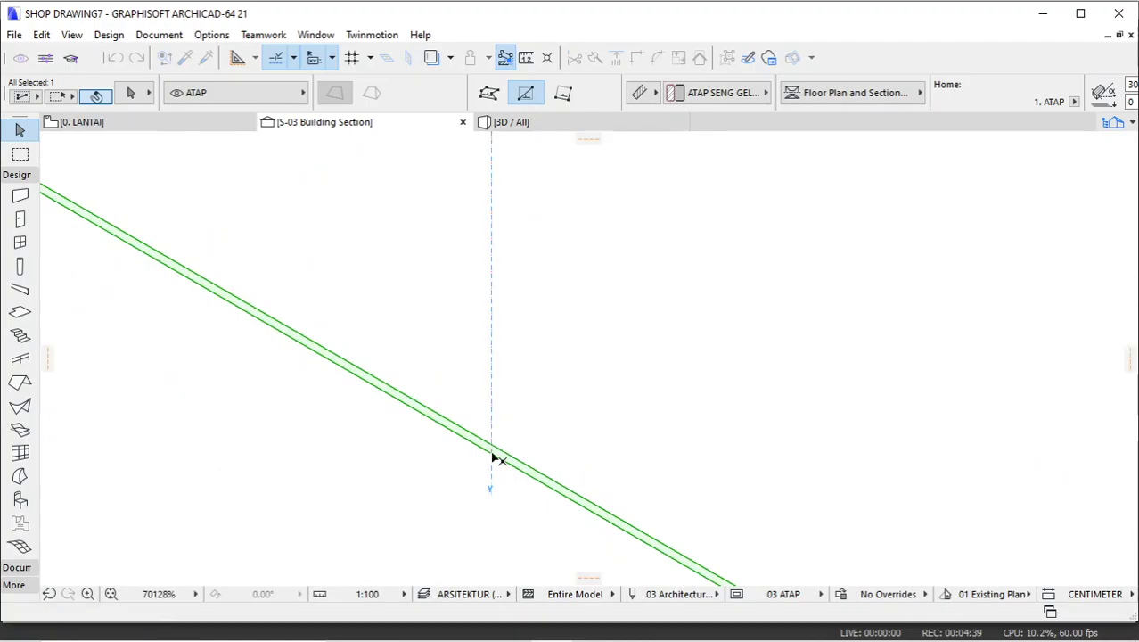
Move the selected slope 23 cm vertically from the guide's lower end to the ridge purlin's upper corner, and deselect it.
right_click(499, 459)
mouse_move(504, 239)
left_click(740, 231)
scroll(495, 454, "up", 3)
left_click(490, 426)
scroll(512, 491, "down", 10)
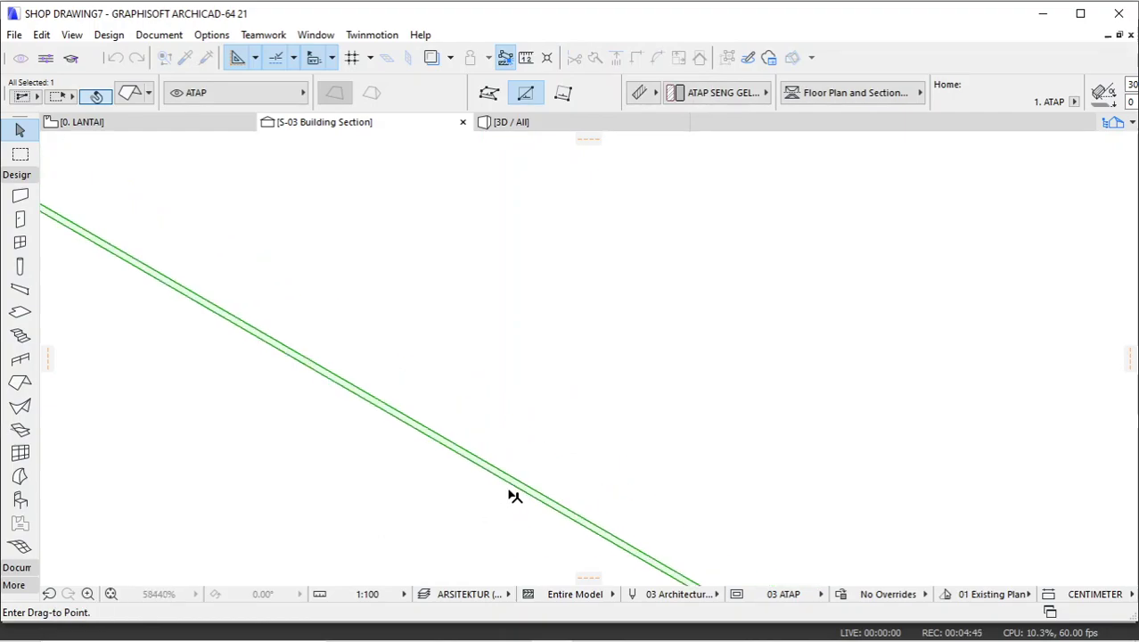
scroll(521, 323, "up", 2)
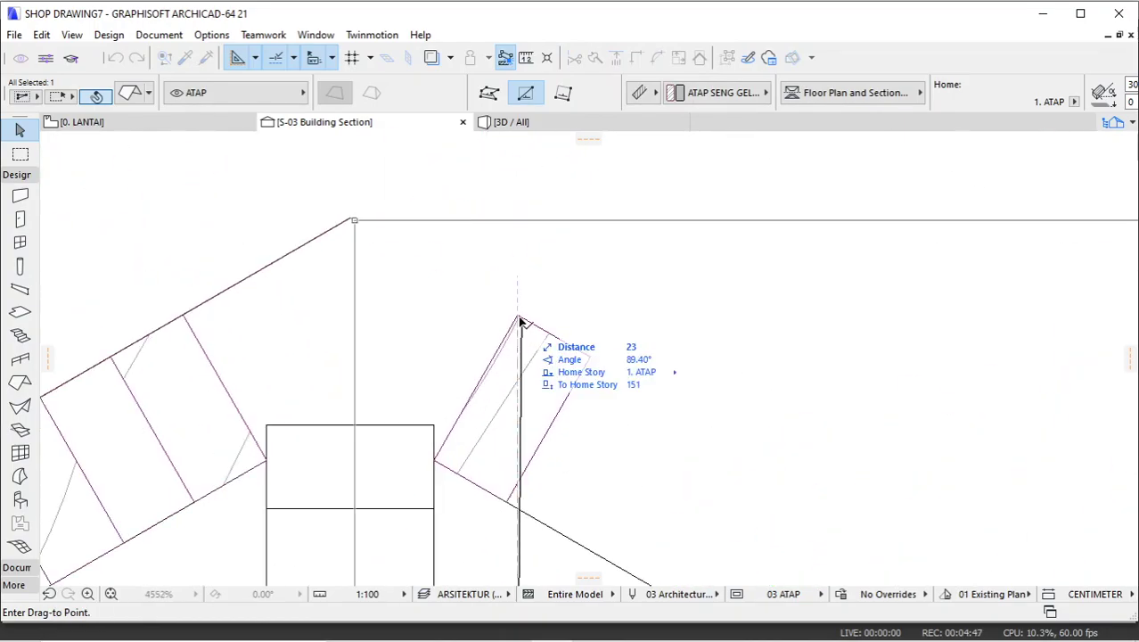
left_click(519, 317)
scroll(626, 326, "down", 6)
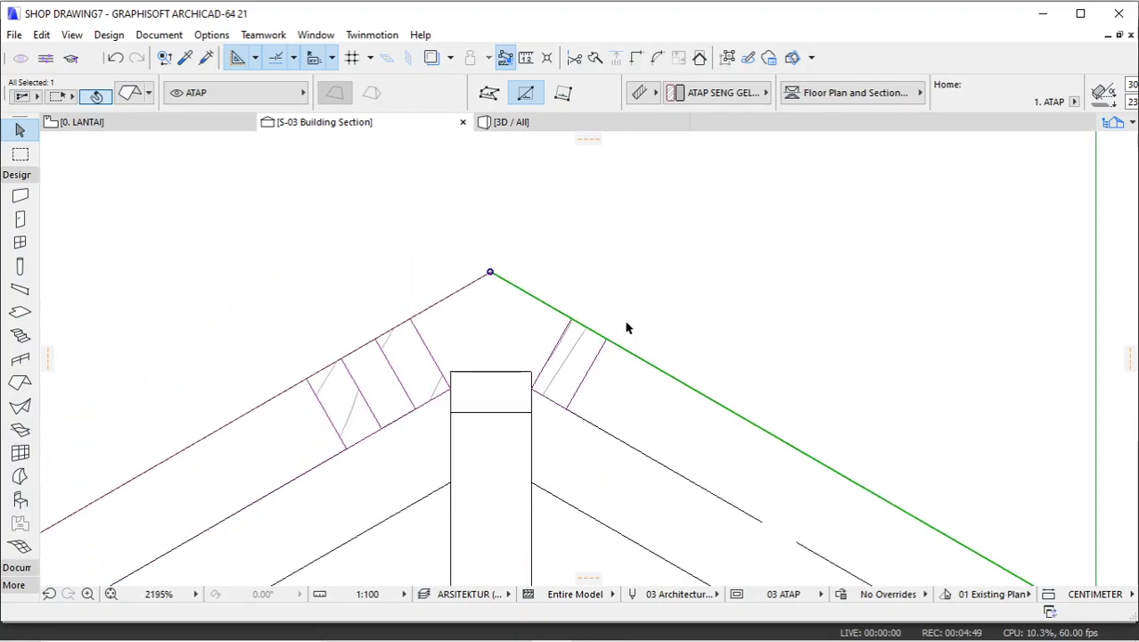
left_click(906, 366)
Open the 1. ATAP floor plan and apply the ARSITEKTUR (ATAP & LISPLANK) layer combination.
scroll(826, 458, "up", 2)
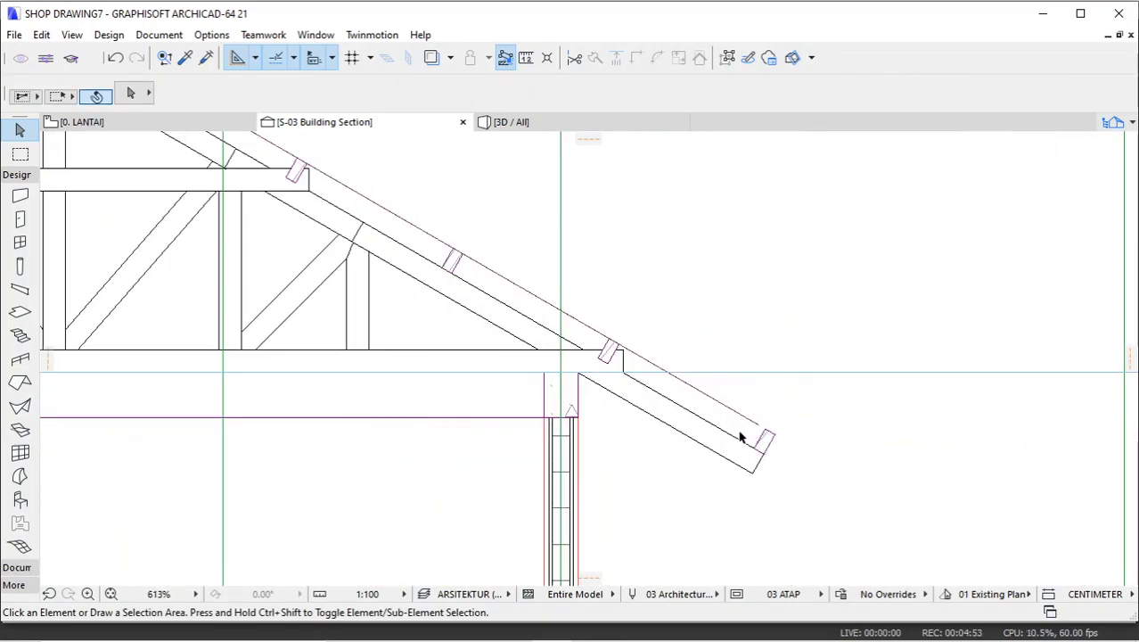
scroll(746, 433, "down", 3)
scroll(564, 460, "up", 4)
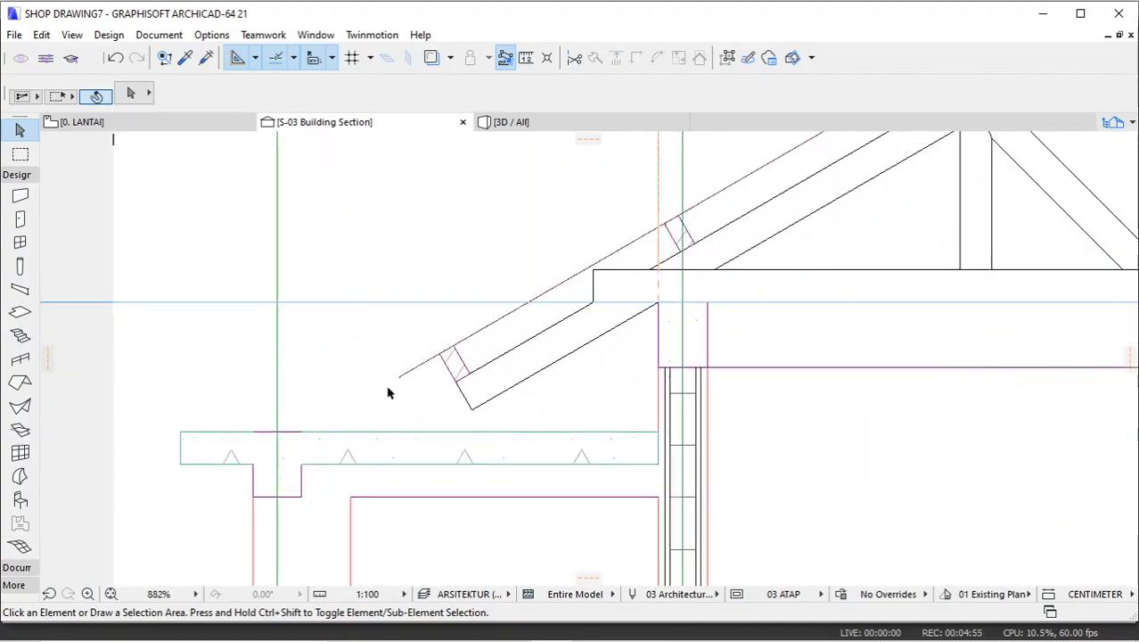
left_click(180, 122)
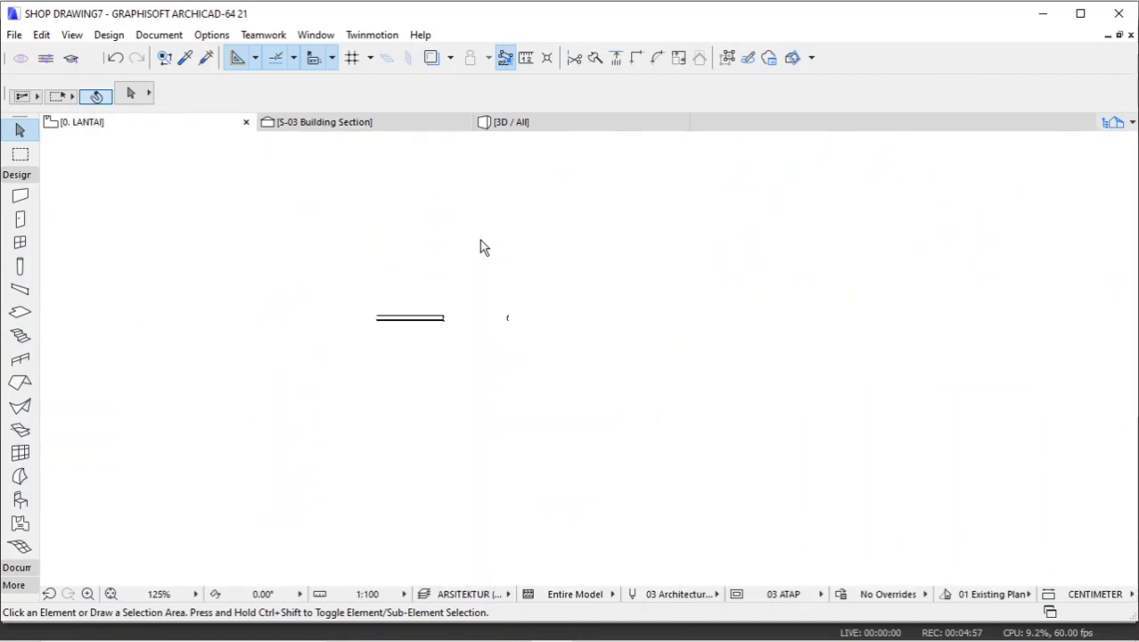
right_click(177, 123)
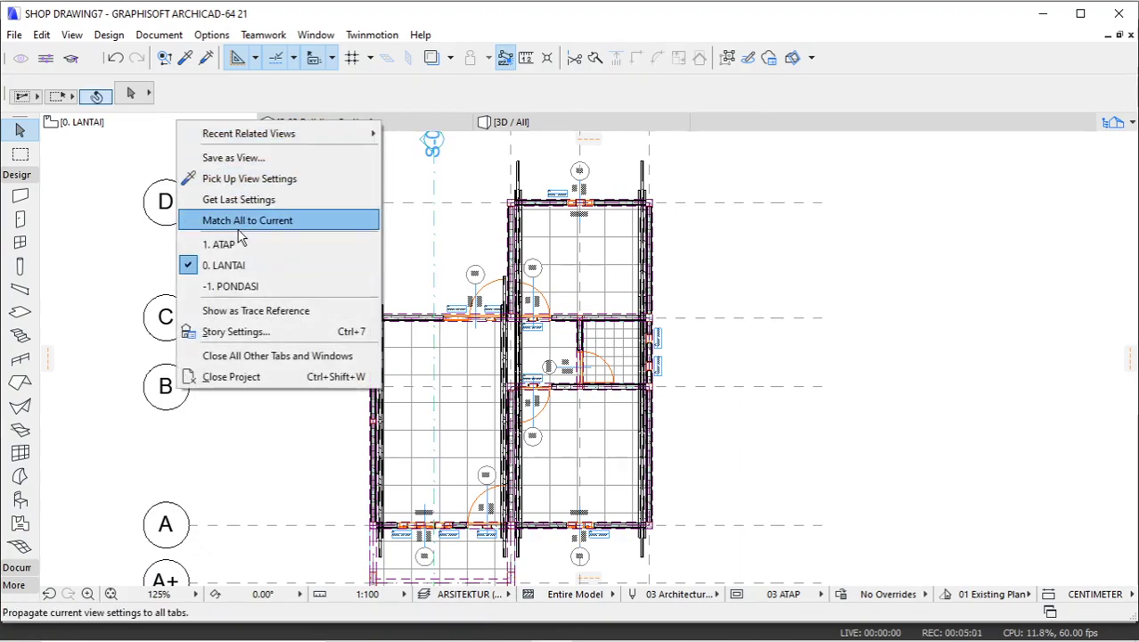
left_click(214, 241)
scroll(616, 280, "down", 4)
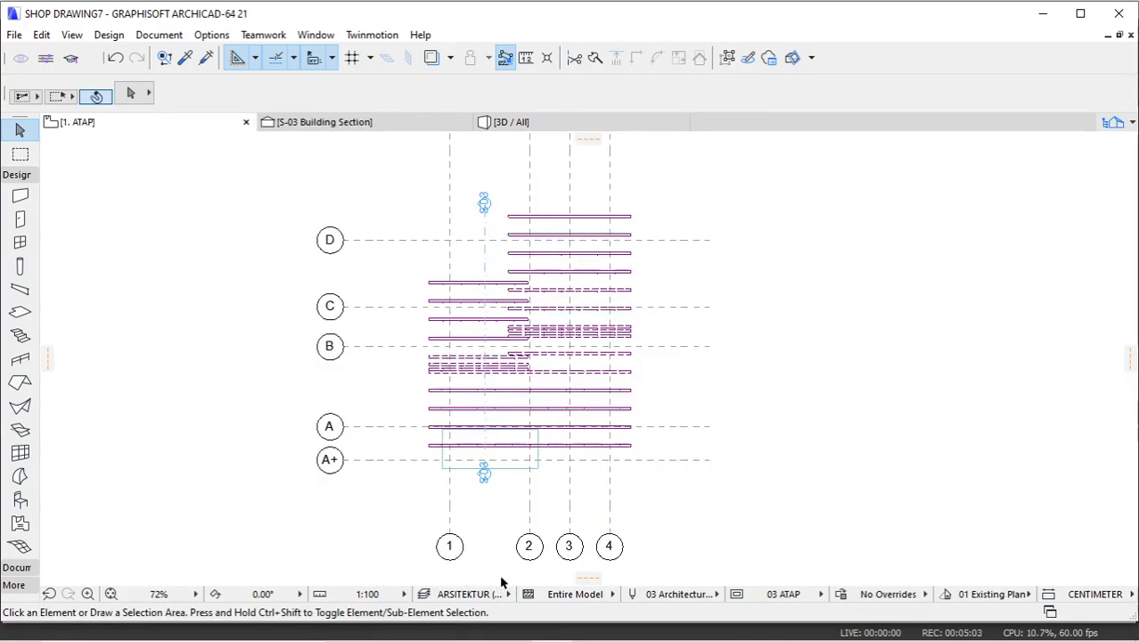
left_click(474, 594)
left_click(570, 495)
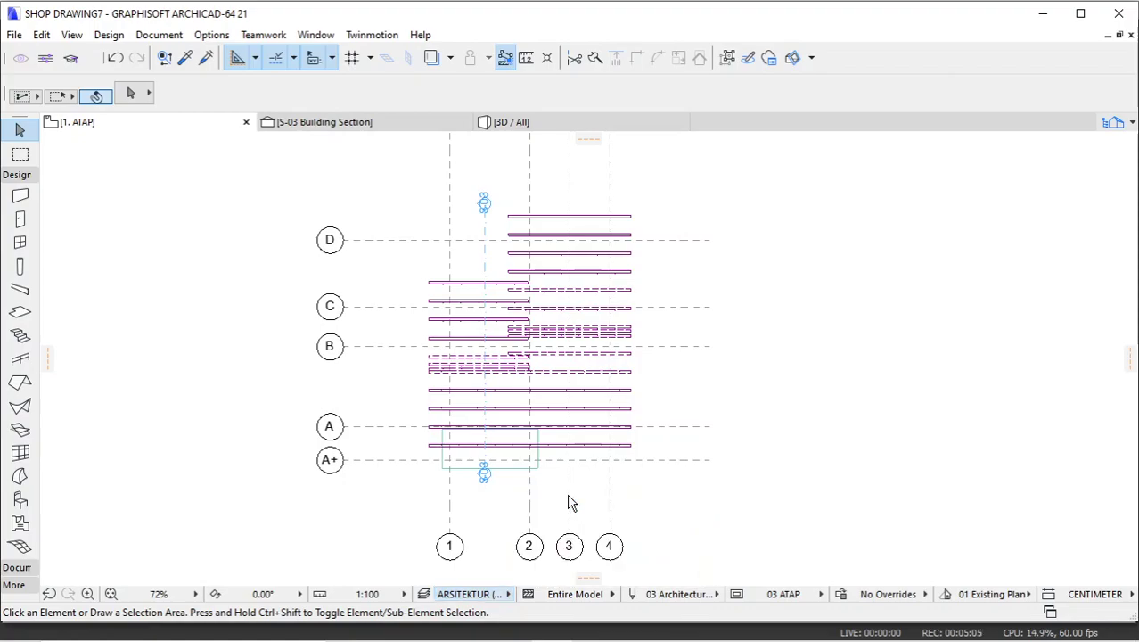
scroll(637, 219, "up", 1)
scroll(637, 218, "up", 6)
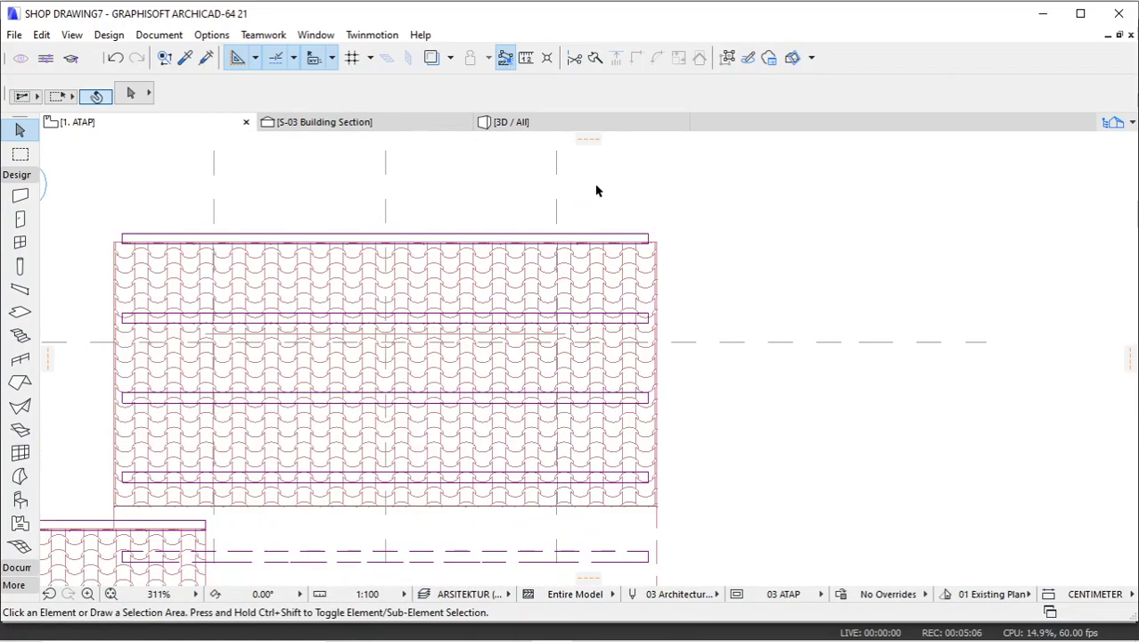
Suspend grouping and stretch both eave corners of the roof beyond grid D to the outer edge of the outermost purlin.
left_click(602, 268)
left_click(657, 241)
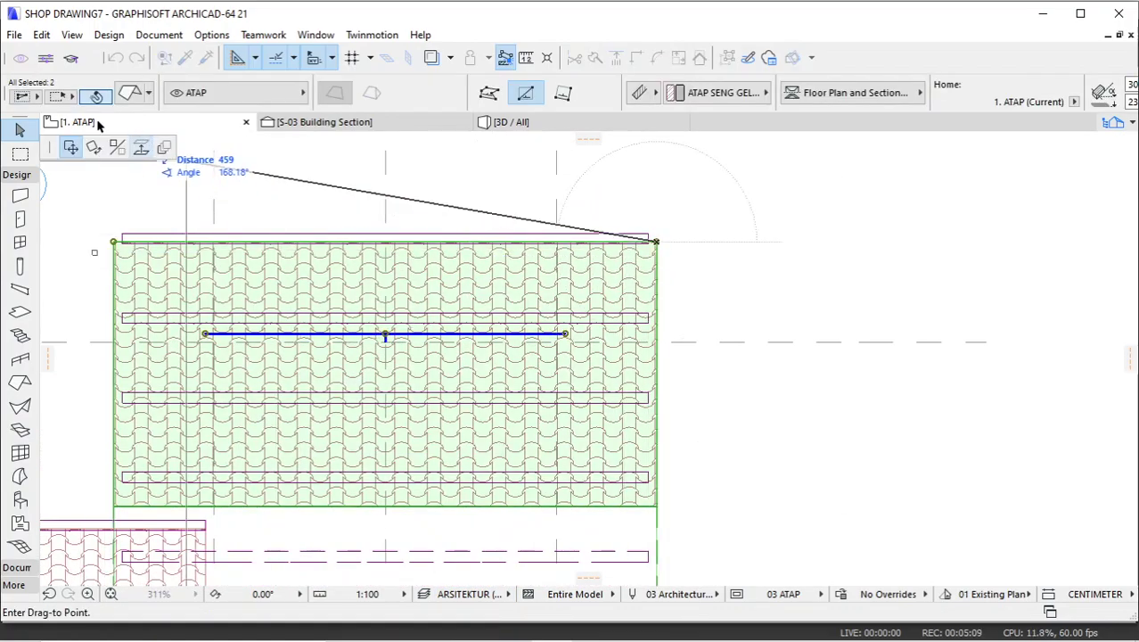
key("Escape")
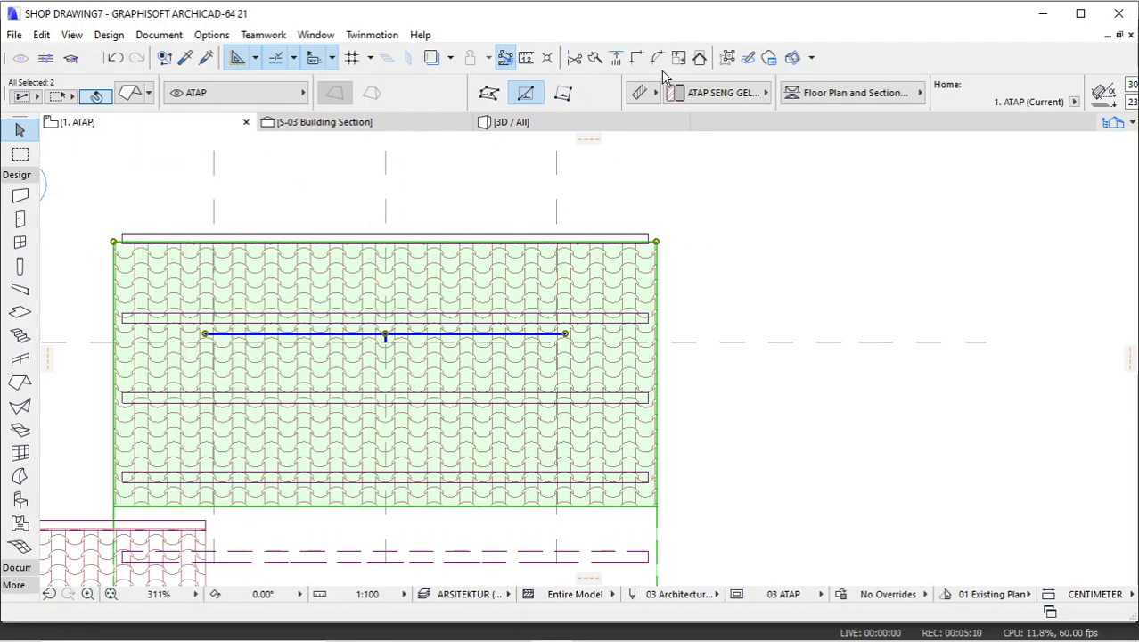
left_click(728, 58)
left_click(657, 242)
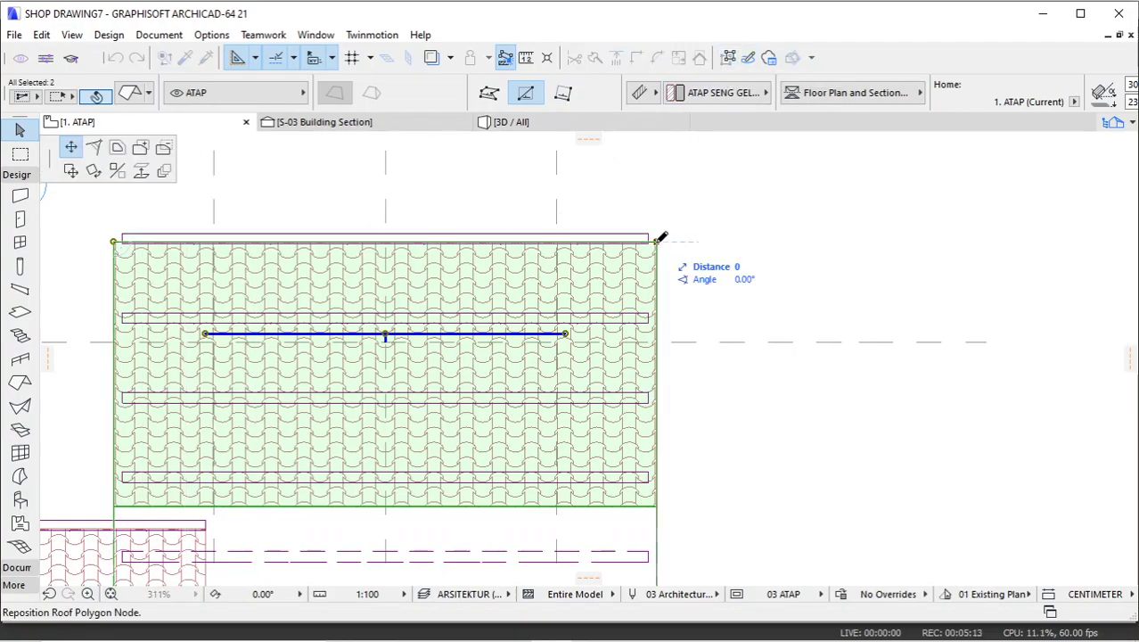
scroll(651, 216, "up", 5)
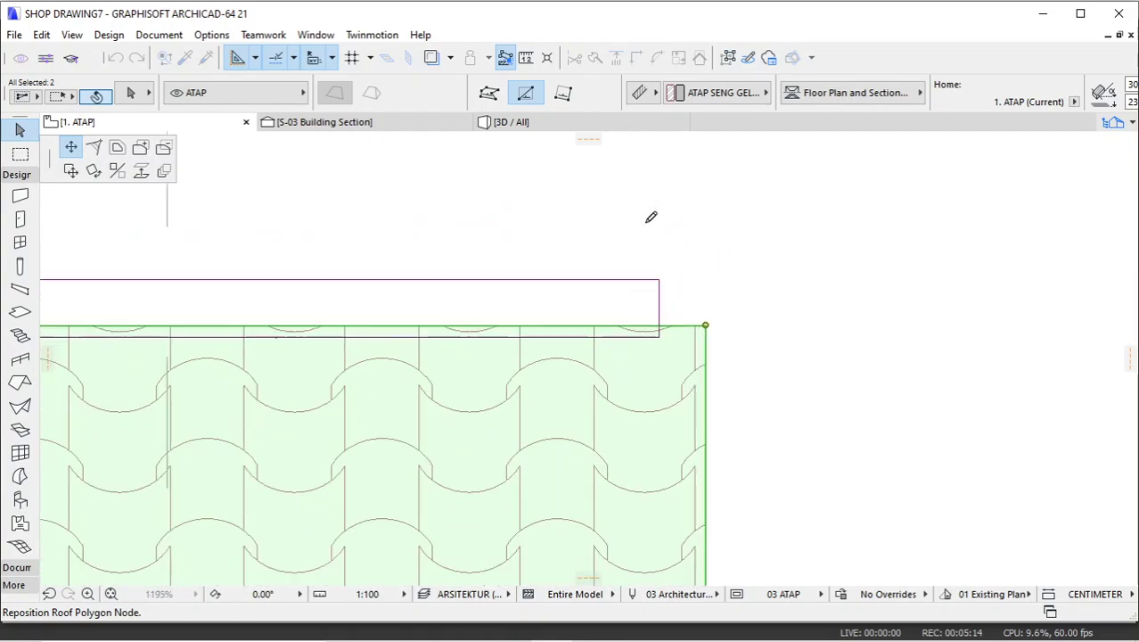
left_click(669, 278)
scroll(748, 305, "down", 6)
scroll(411, 267, "up", 3)
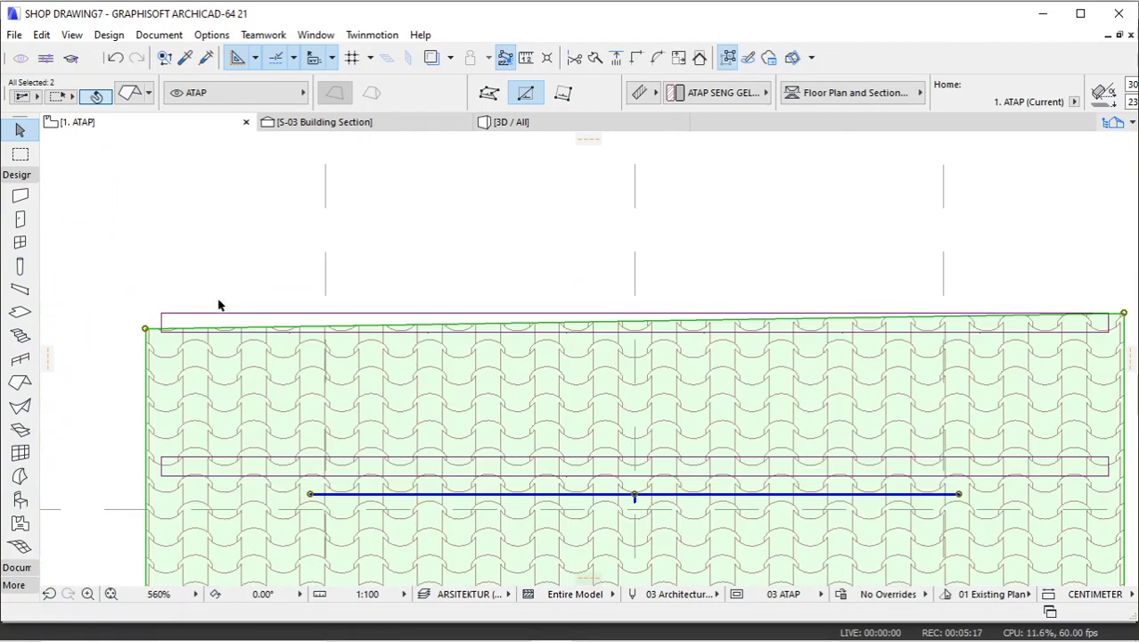
left_click(146, 329)
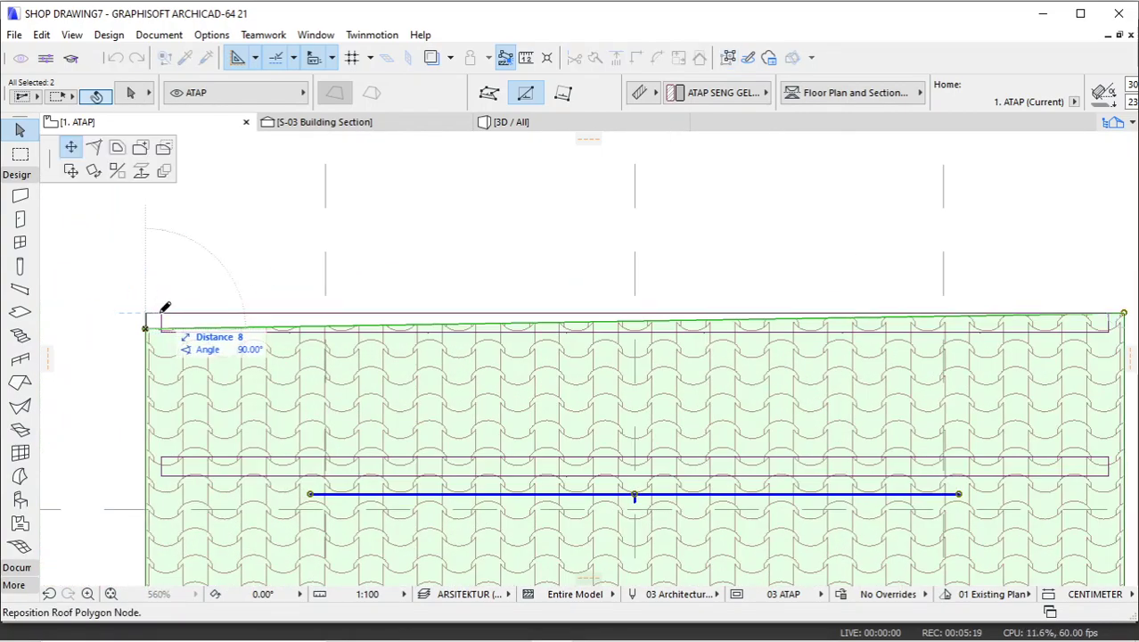
left_click(147, 314)
Extend both eave corners beyond grid D past the outermost purlin, keeping the edge straight, and deselect the roof.
left_click(146, 314)
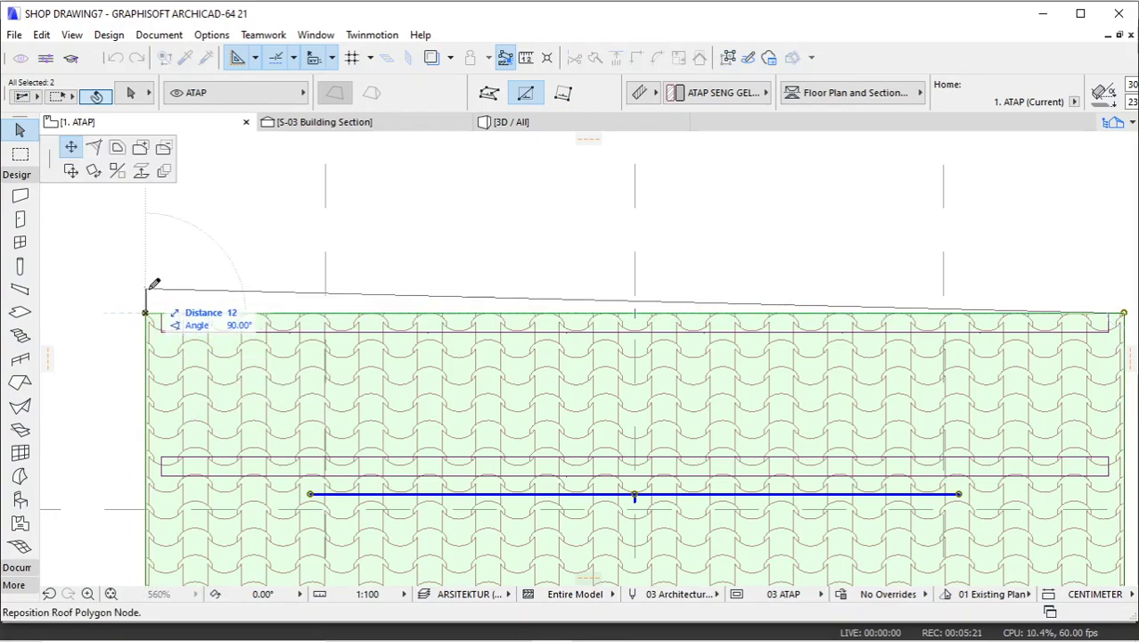
key("Return")
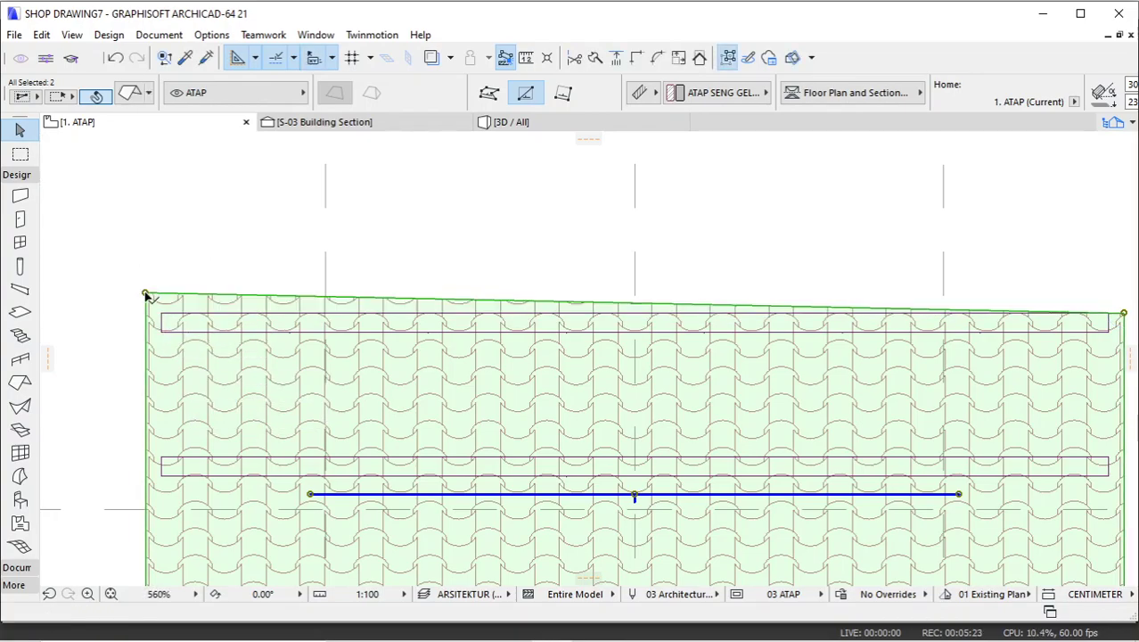
scroll(219, 322, "down", 3)
scroll(615, 321, "up", 3)
left_click(623, 315)
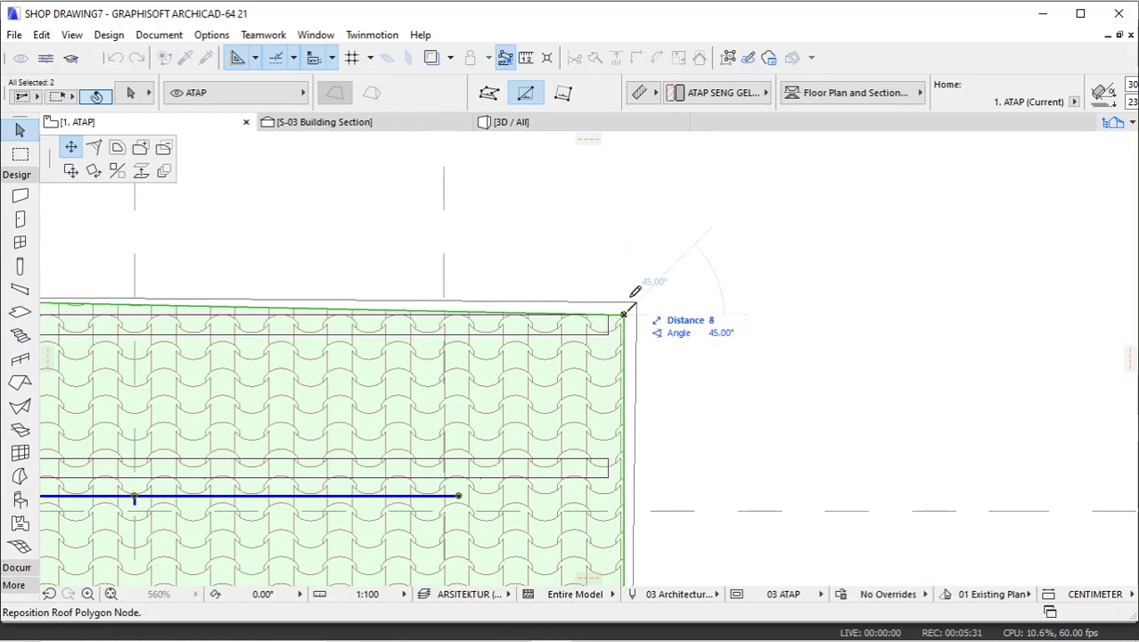
scroll(631, 286, "down", 3)
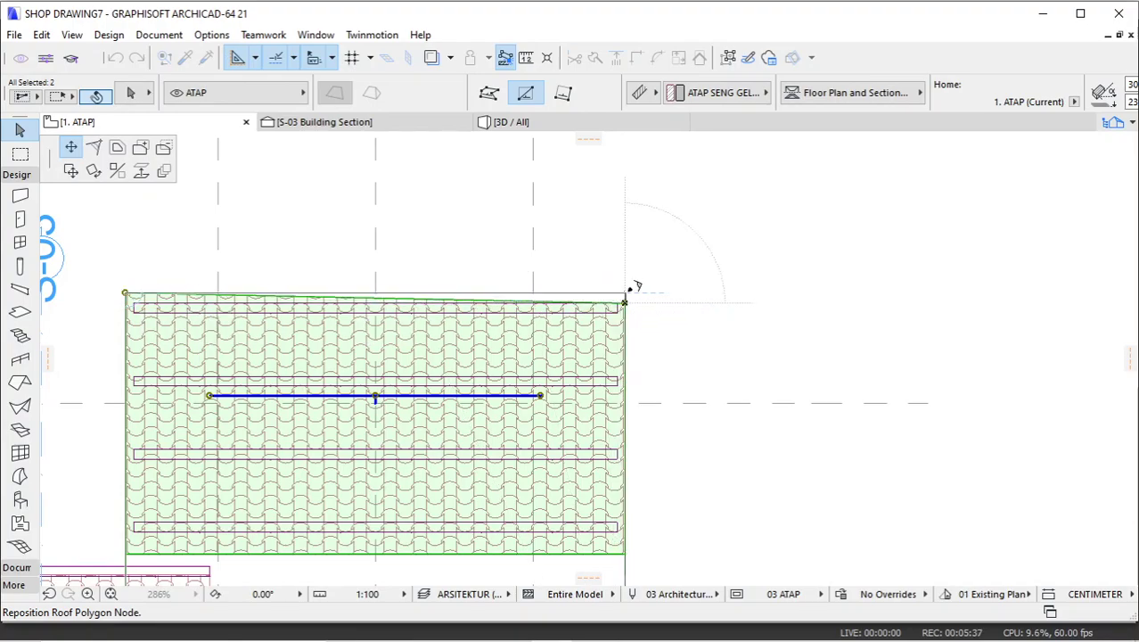
left_click(631, 287)
key("Escape")
Reposition the front roof's eave corner near grid 4 to the outermost purlin's edge and extend it 10 cm outward.
scroll(580, 268, "down", 6)
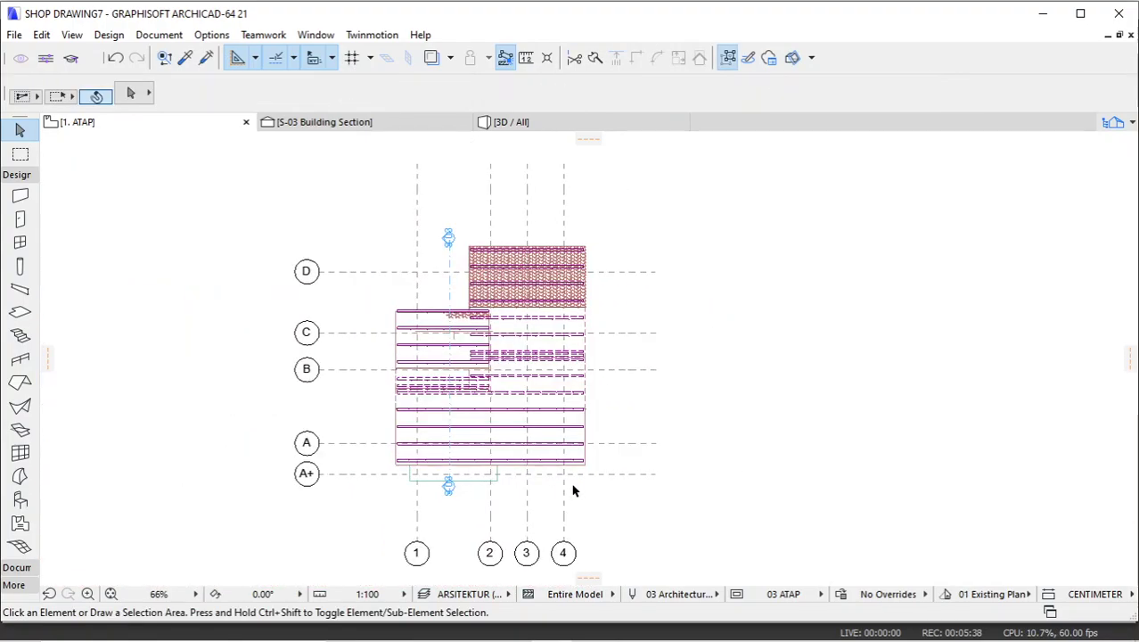
scroll(573, 490, "up", 10)
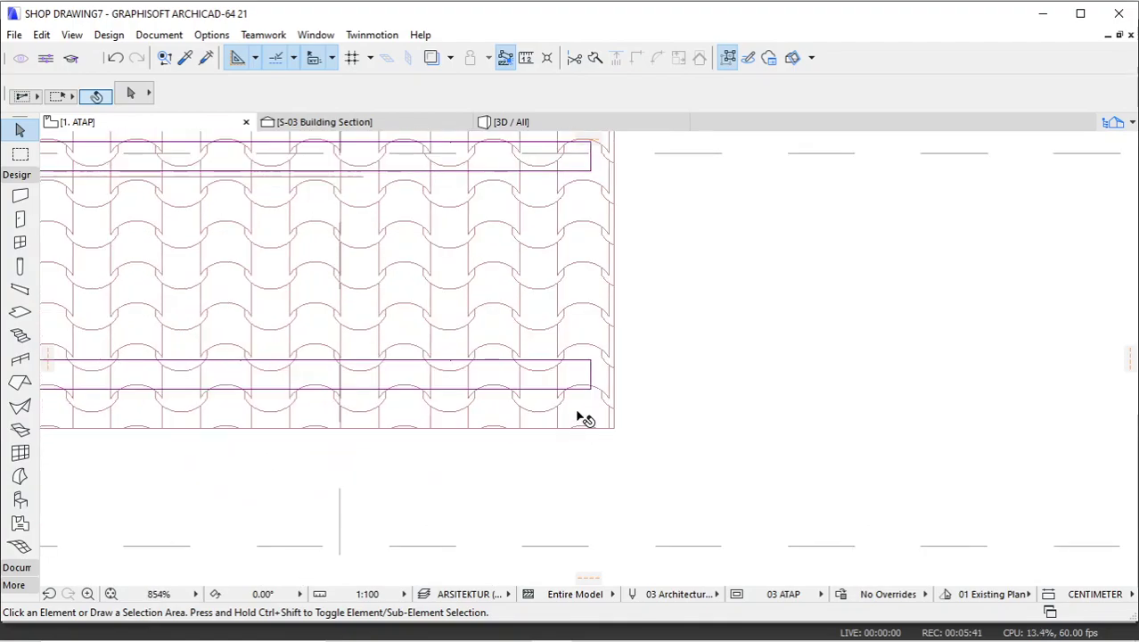
left_click(585, 417)
left_click(614, 427)
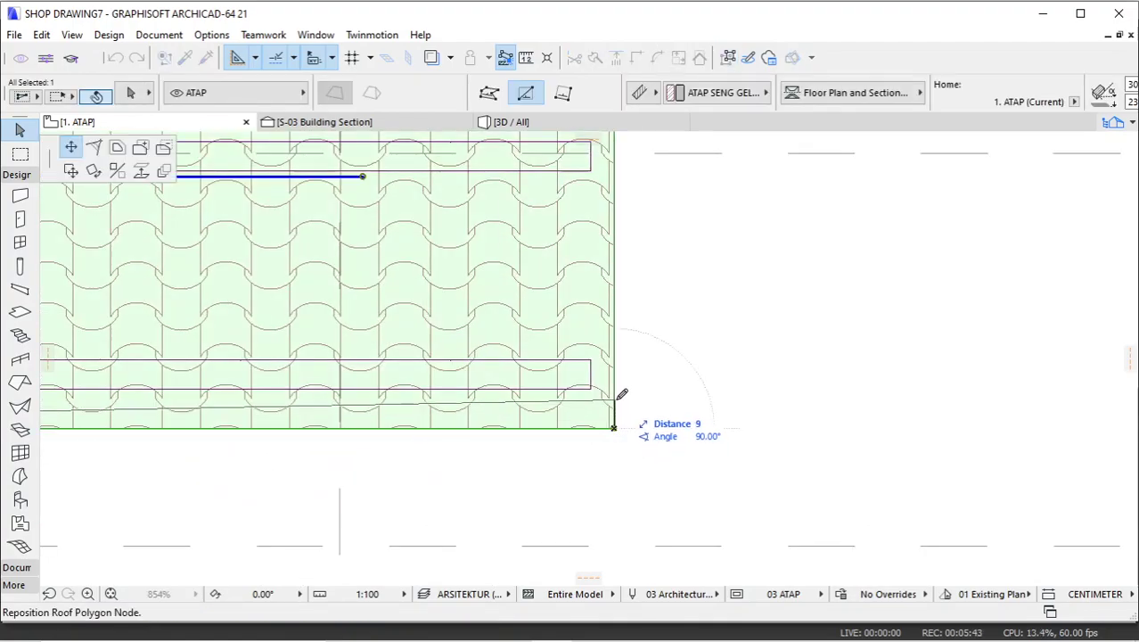
left_click(614, 390)
left_click(614, 389)
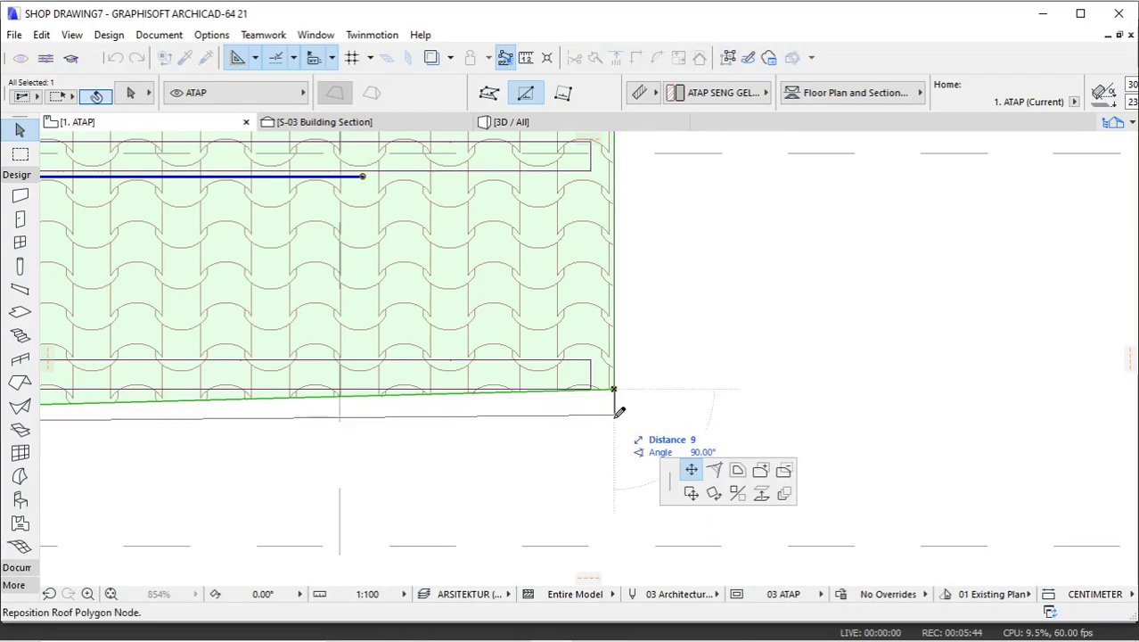
type("10")
key("Return")
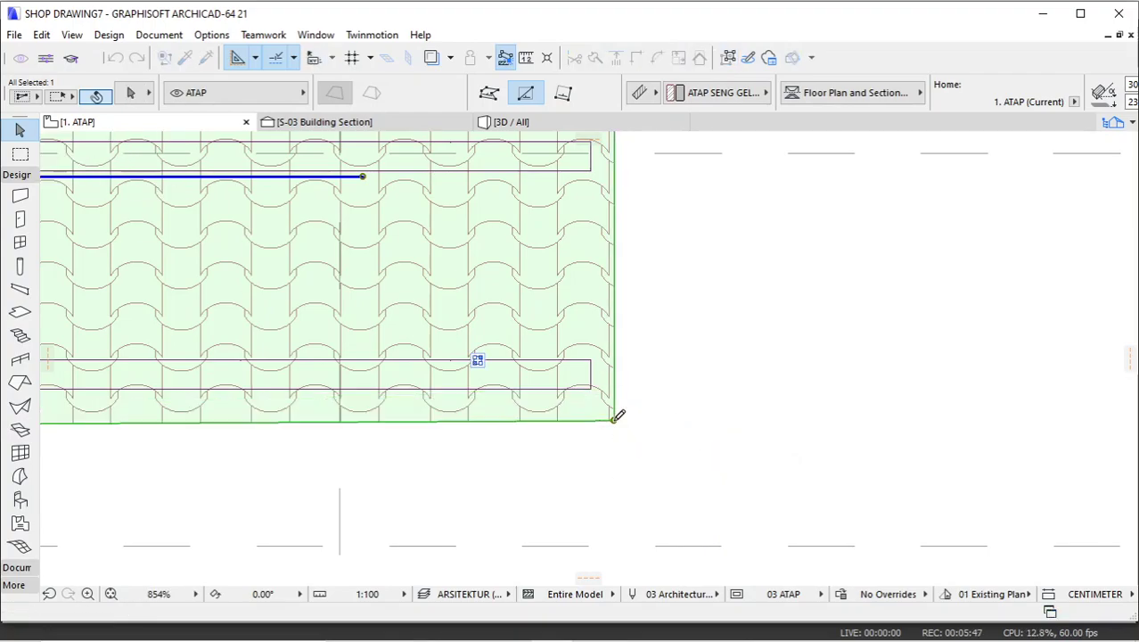
Reposition the same eave's corner near grid 1 to the outermost purlin's edge, extend it outward past the purlin, and deselect the roof.
scroll(771, 407, "down", 5)
scroll(245, 403, "up", 6)
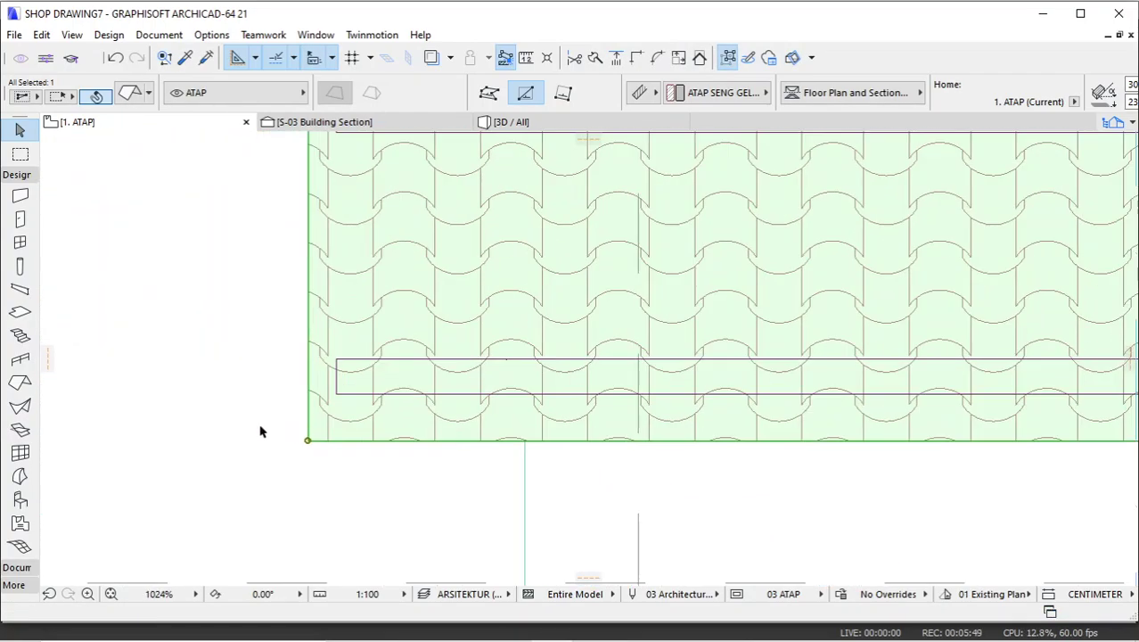
left_click(306, 441)
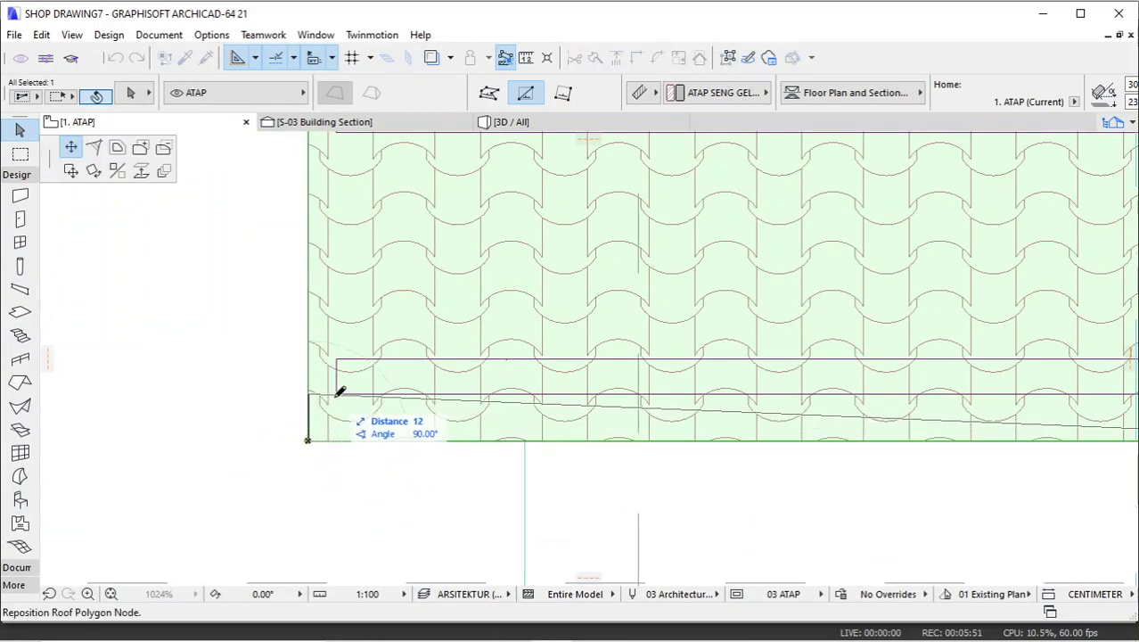
left_click(307, 394)
left_click(308, 394)
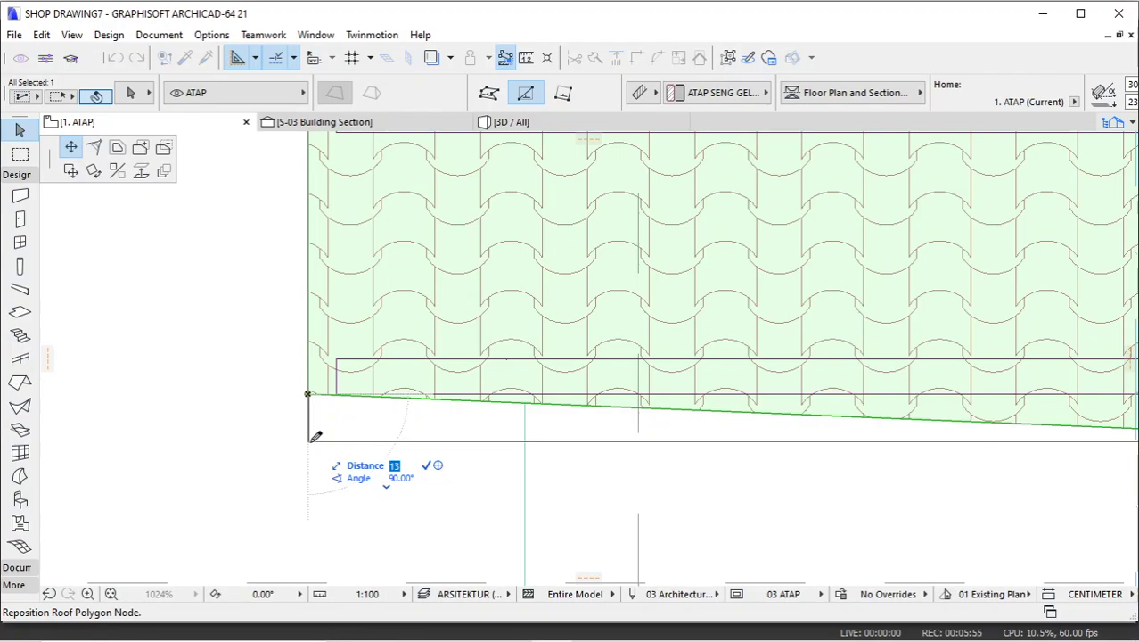
left_click(308, 433)
left_click(272, 394)
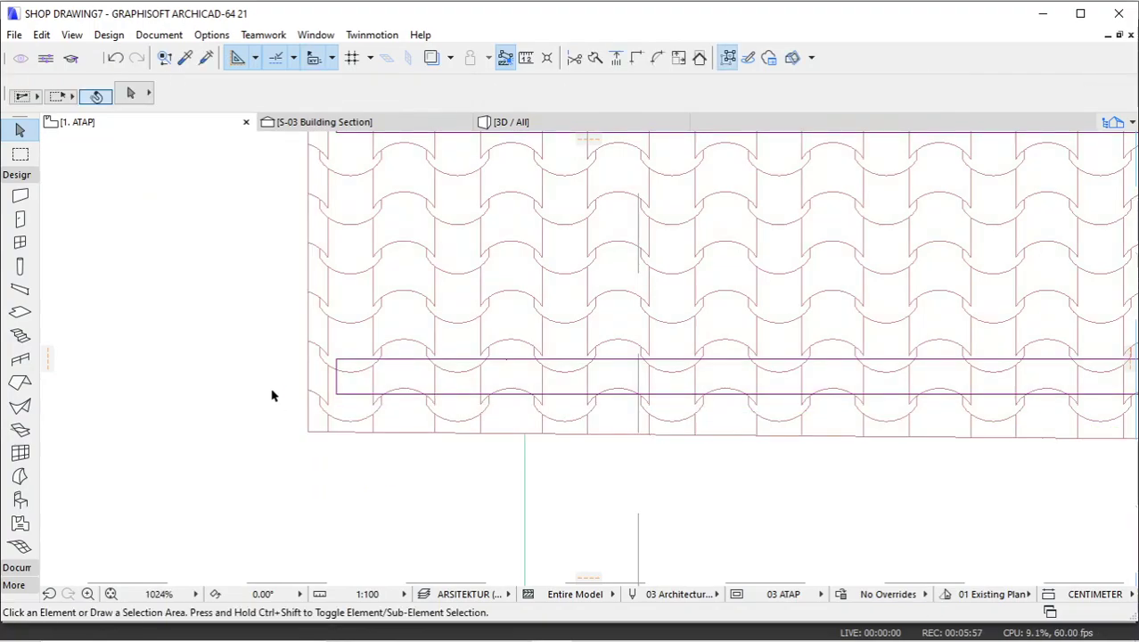
Merge the extra node in the middle of the front eave into the corner near grid 4 to straighten the edge.
scroll(343, 438, "down", 5)
scroll(356, 437, "up", 2)
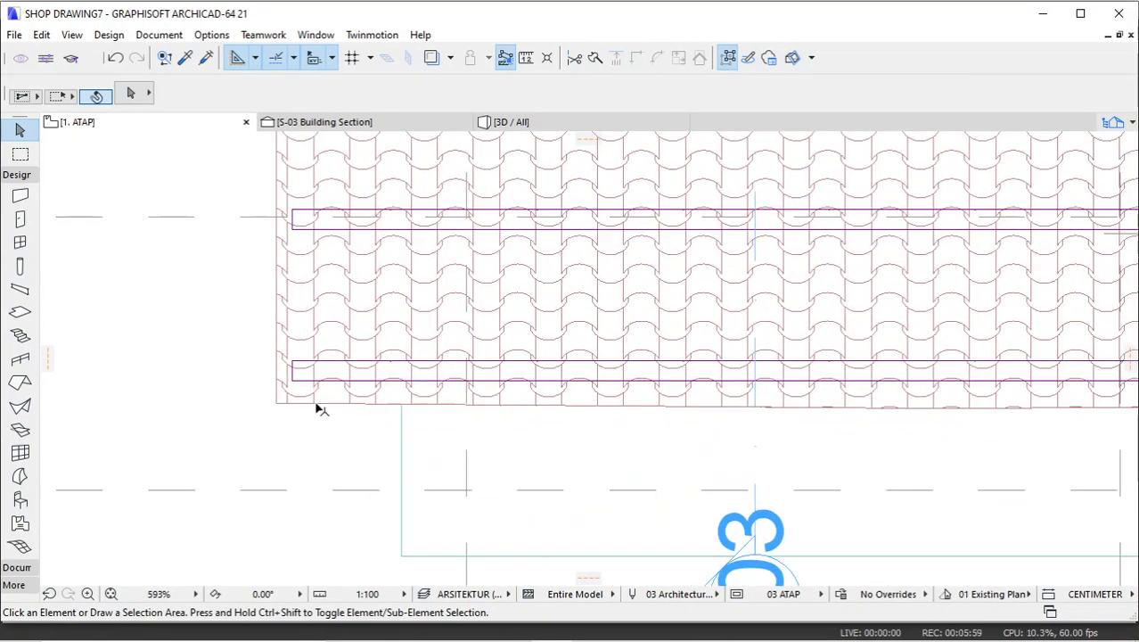
left_click(321, 408)
scroll(598, 427, "down", 2)
scroll(598, 427, "up", 2)
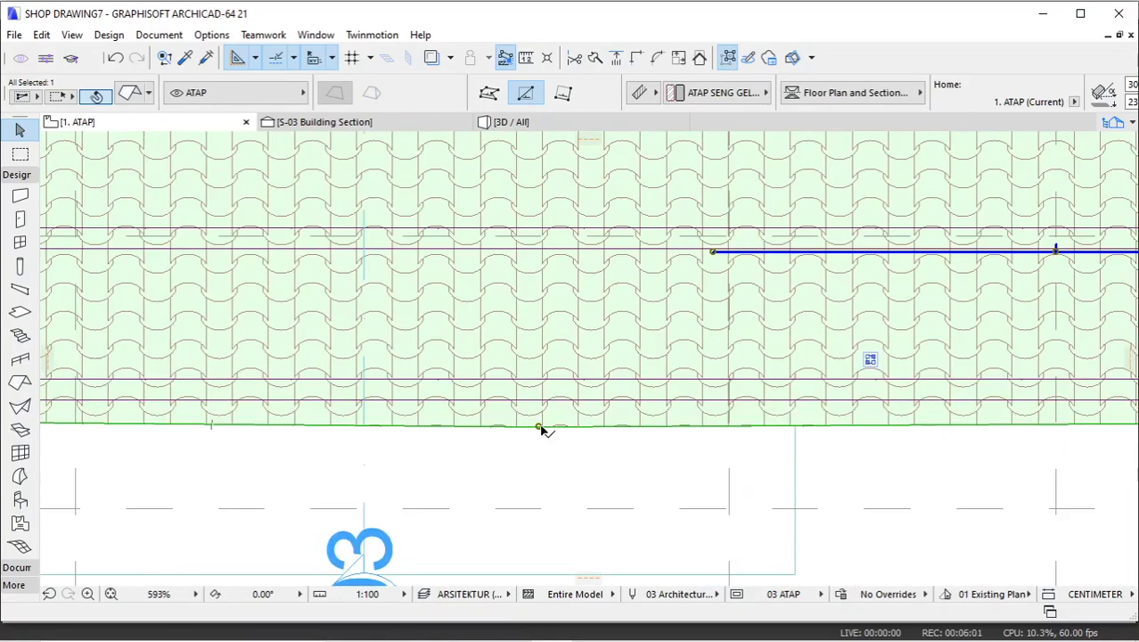
left_click(539, 427)
scroll(540, 426, "down", 4)
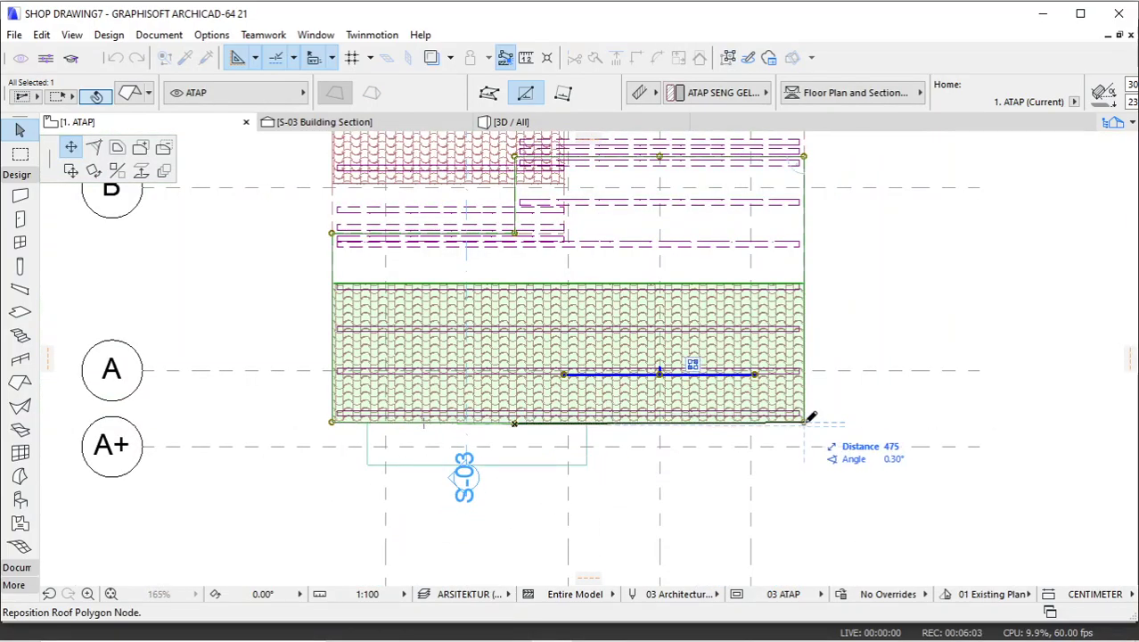
left_click(808, 416)
key("Escape")
Stretch both eave corners of the small rear roof beyond grid C to the outer edge of its outermost purlin.
scroll(600, 305, "down", 2)
scroll(426, 222, "up", 4)
scroll(491, 273, "up", 3)
left_click(506, 270)
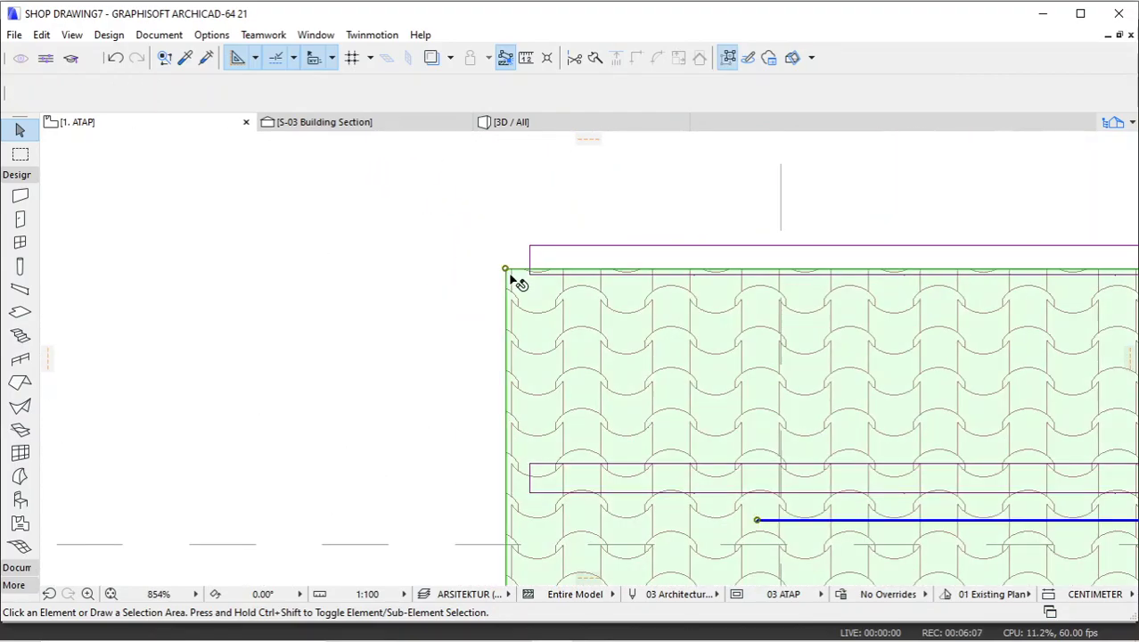
left_click(506, 270)
left_click(532, 236)
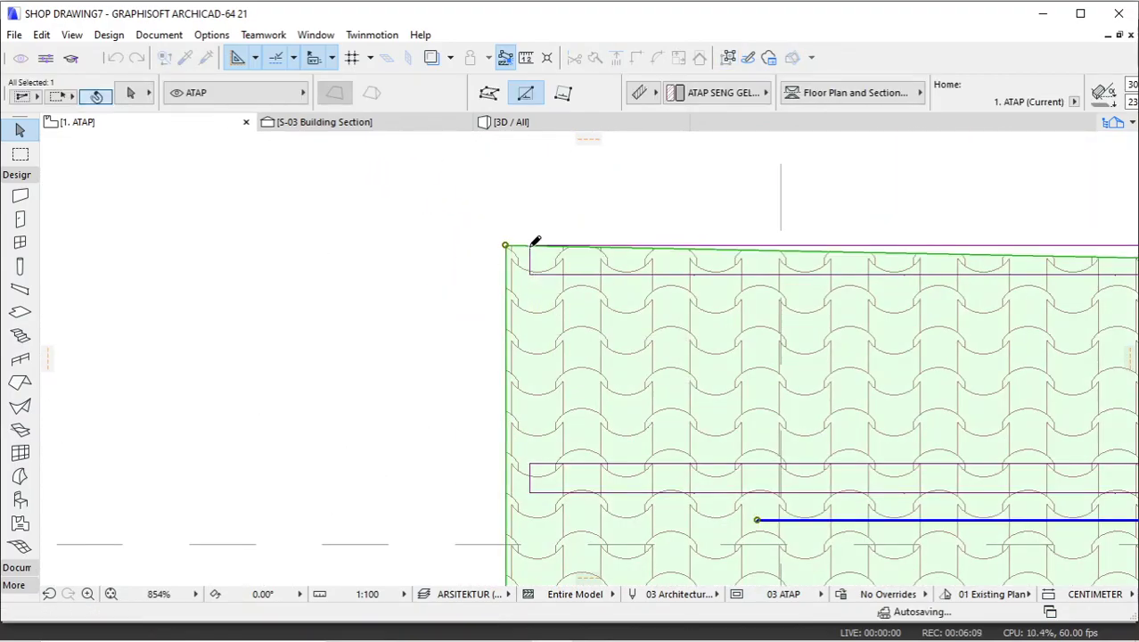
scroll(440, 303, "down", 3)
scroll(859, 254, "down", 2)
scroll(534, 363, "up", 3)
left_click(533, 368)
left_click(532, 357)
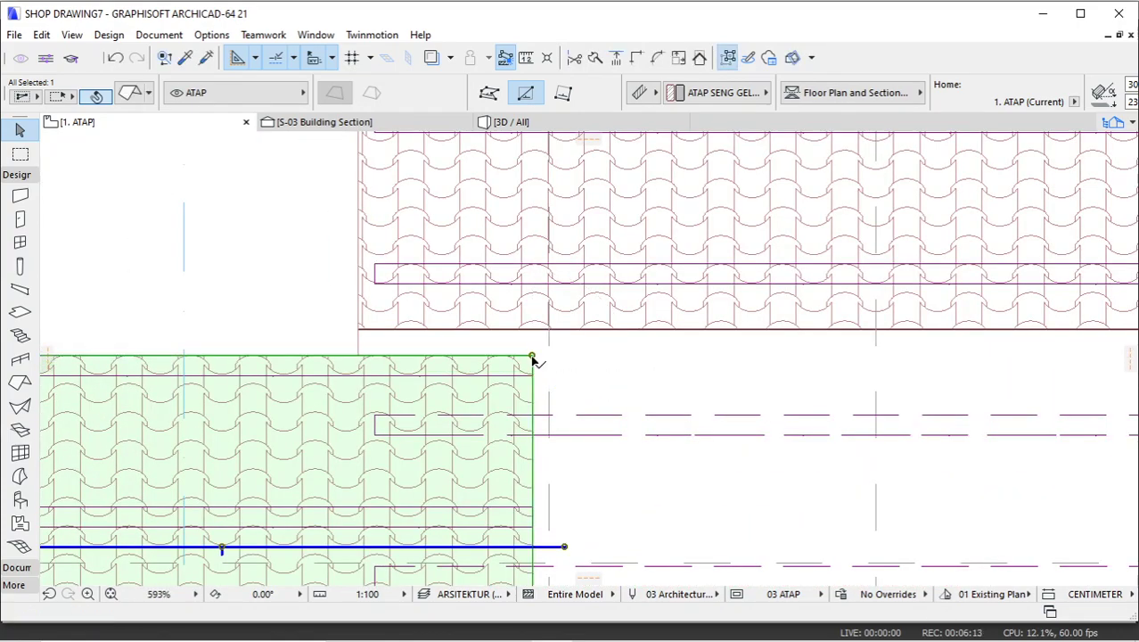
Extend both eave corners of the small rear roof 10 cm beyond the outermost purlin.
left_click(532, 358)
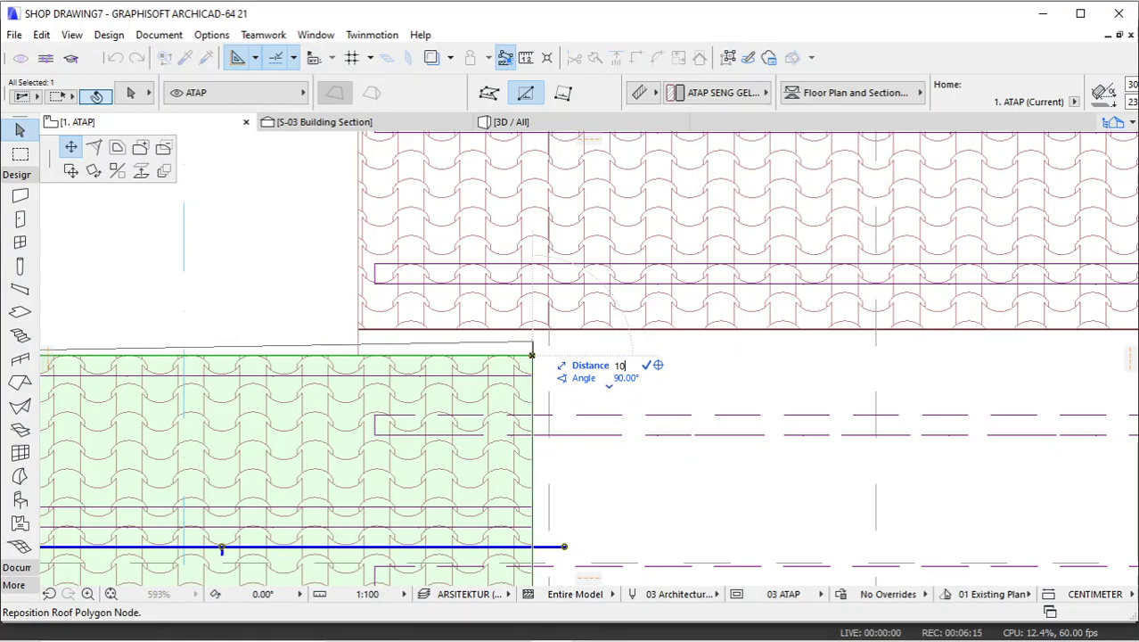
type("10")
key("Return")
scroll(702, 420, "down", 5)
scroll(308, 385, "up", 7)
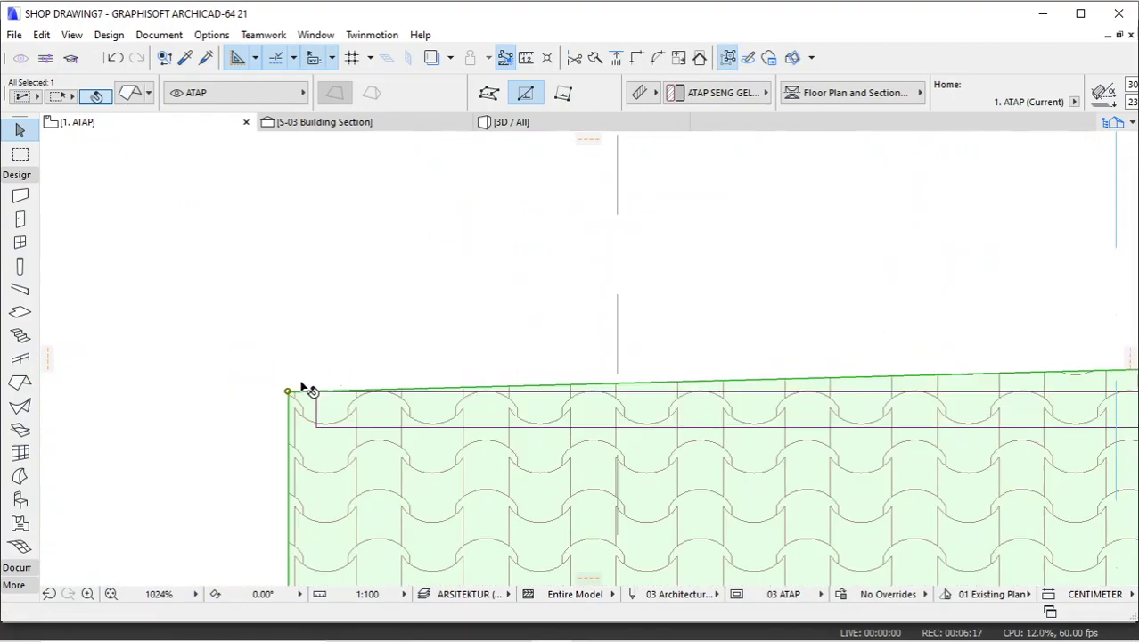
left_click(288, 391)
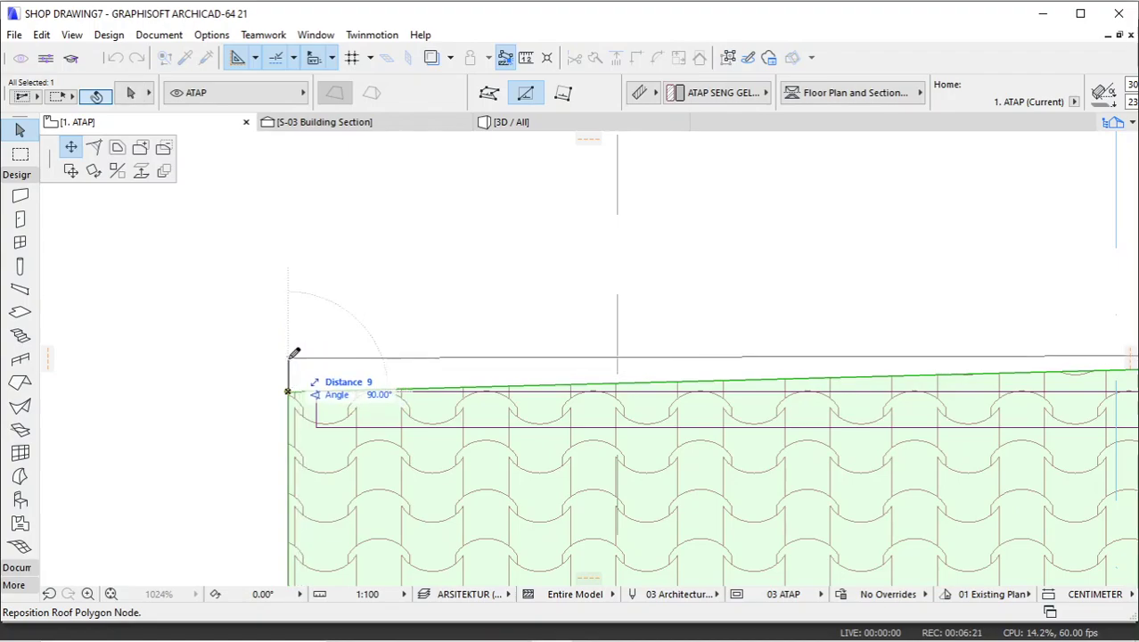
type("10")
key("Return")
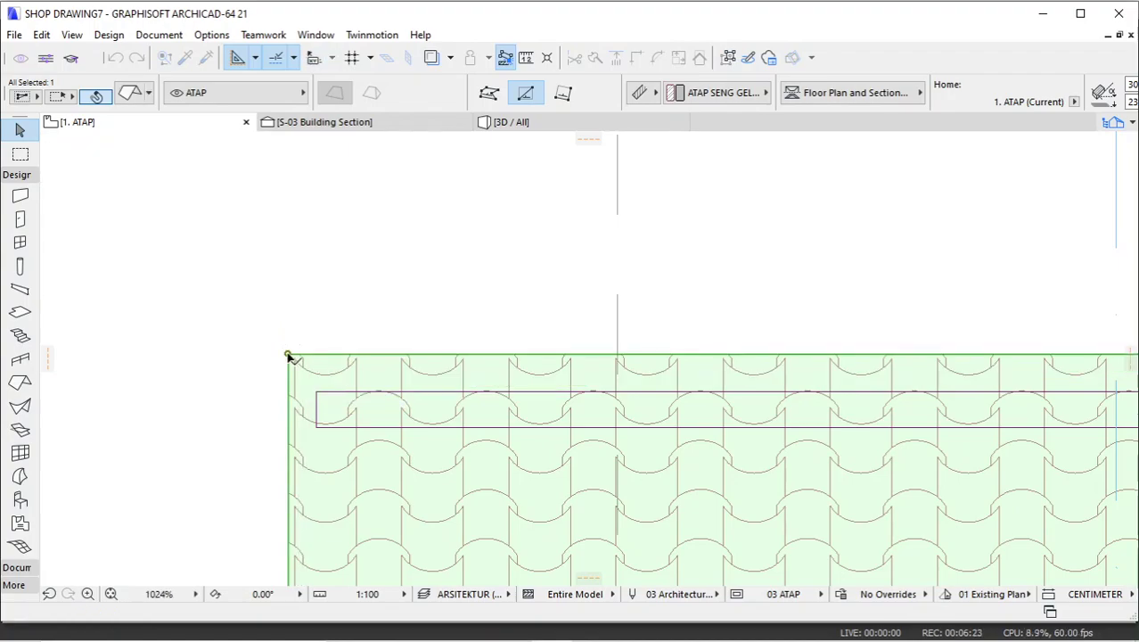
Check the adjusted eaves in 3D and apply the ARSITEKTUR (KUDA-KUDA & GORDING) layer combination to the 1. ATAP plan.
left_click(506, 122)
middle_click_drag(590, 357, 359, 156, "shift")
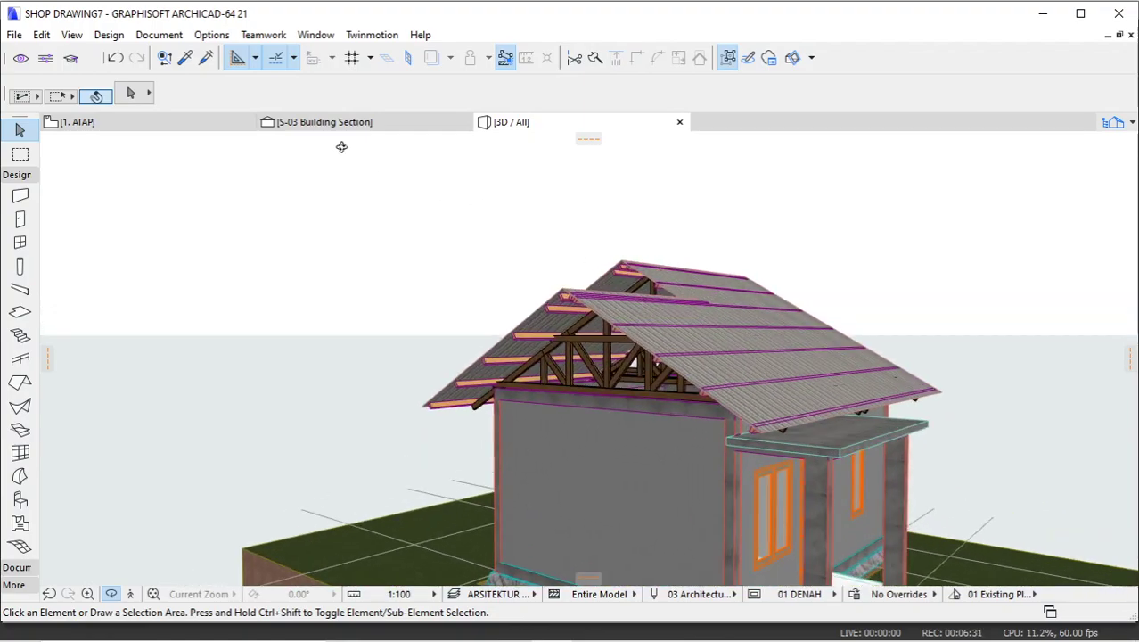
left_click(179, 124)
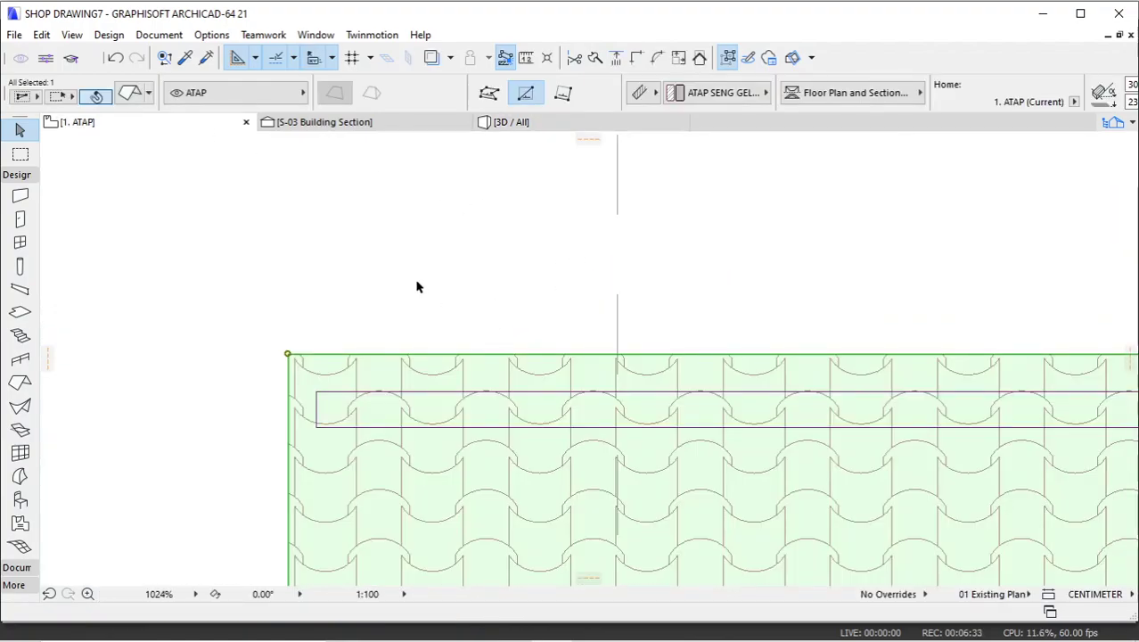
scroll(415, 284, "down", 3)
scroll(416, 280, "down", 2)
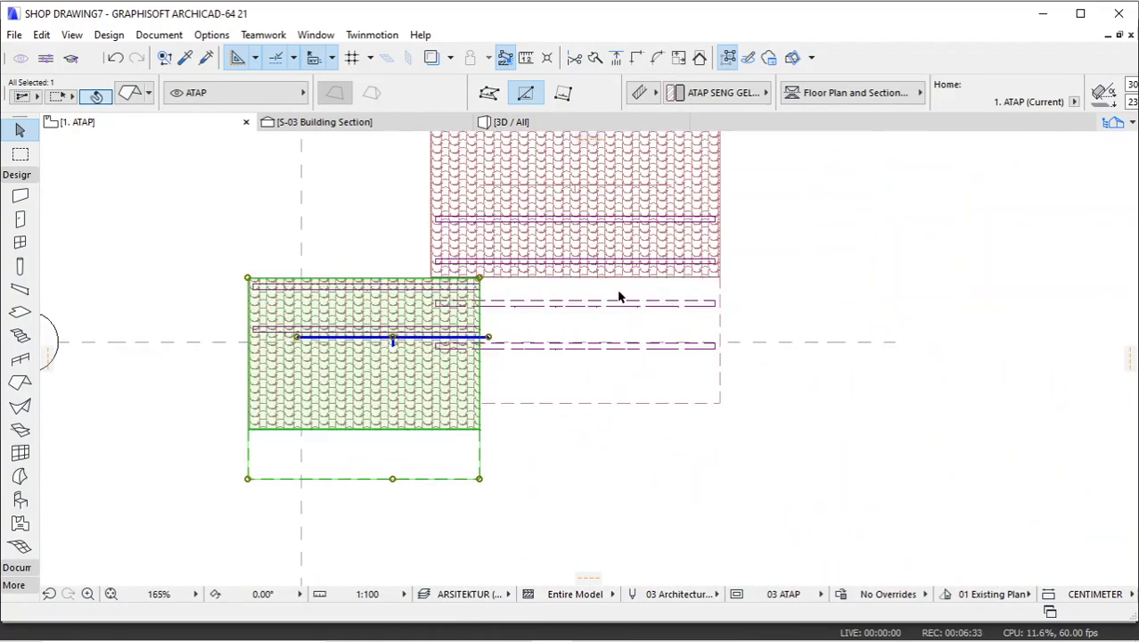
left_click(486, 594)
left_click(600, 506)
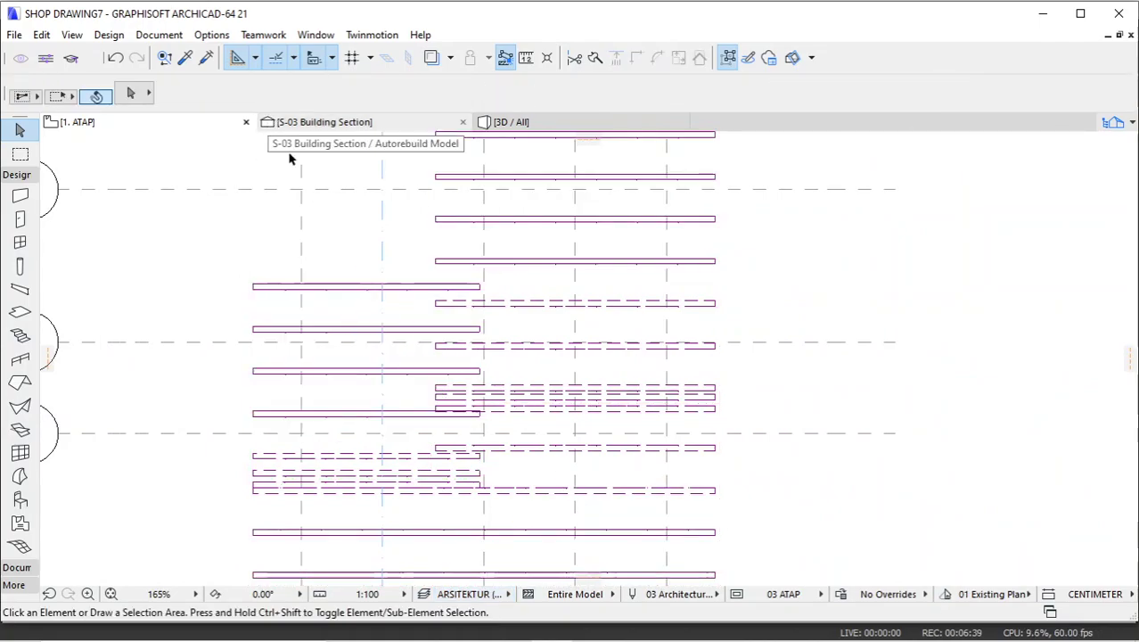
scroll(518, 228, "down", 3)
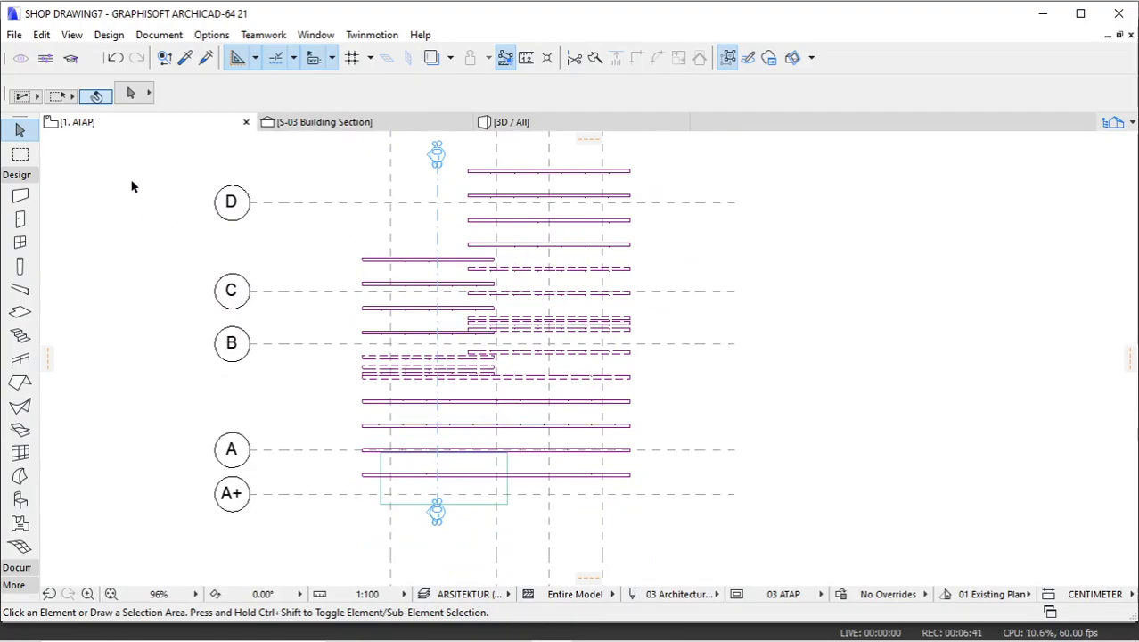
Check the KUDA-KUDA layer in the layer settings and close them without changes.
left_click(426, 594)
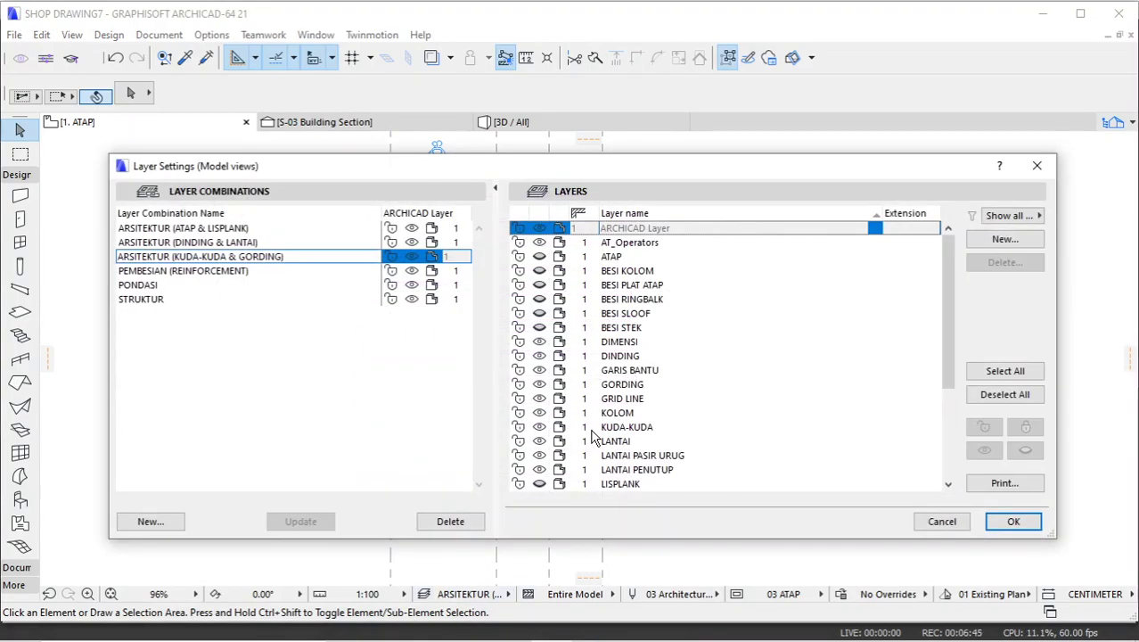
left_click(670, 427)
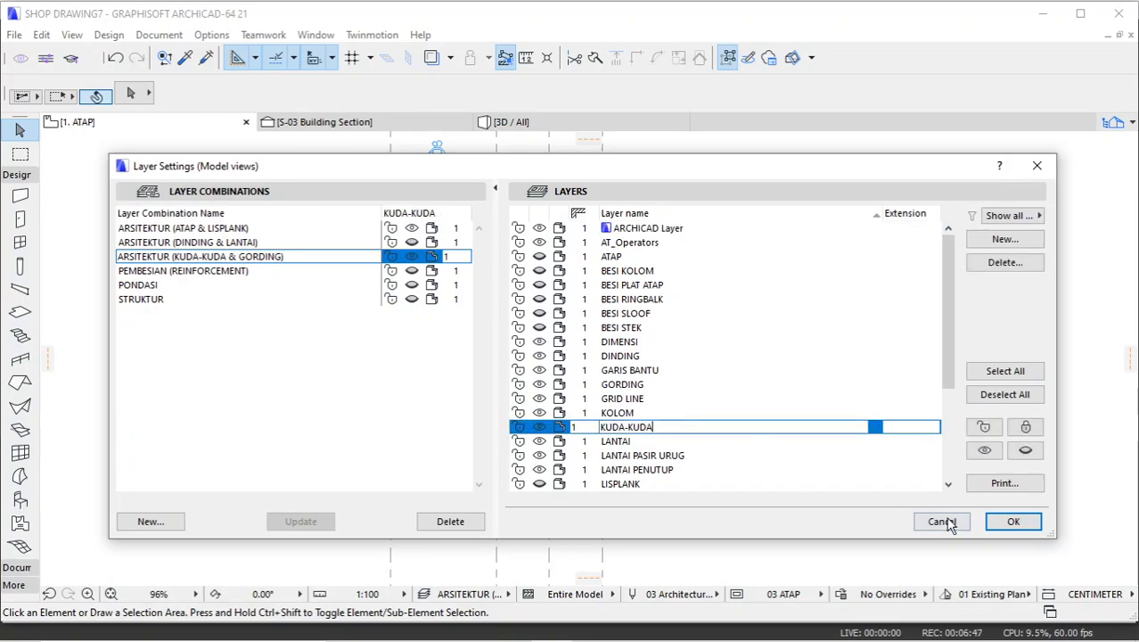
left_click(946, 521)
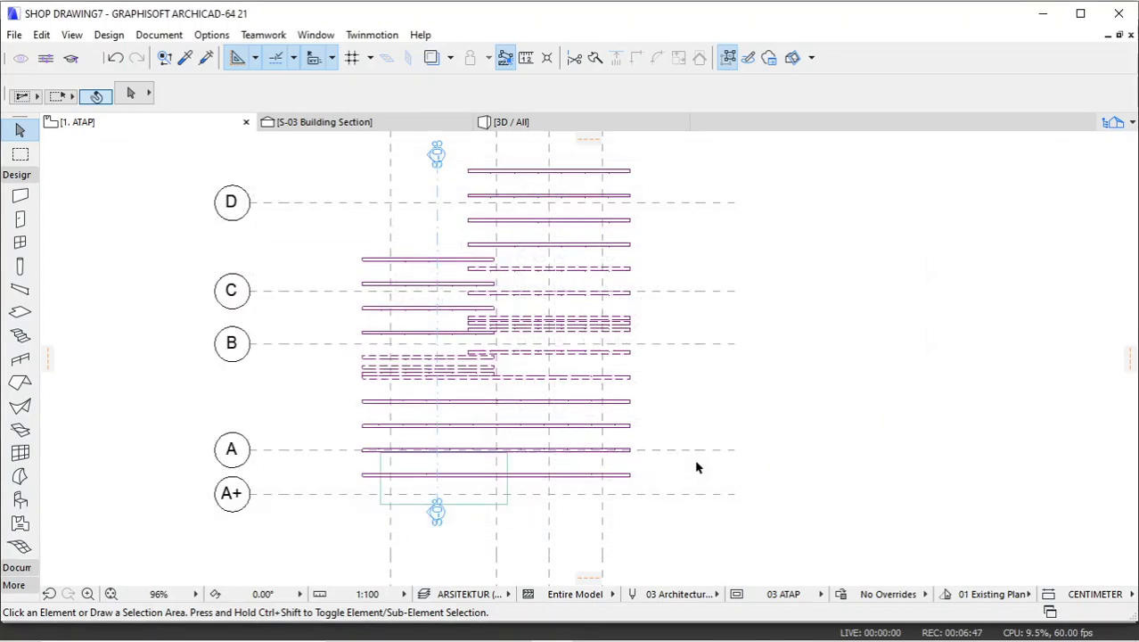
Switch the floor plan to the 0. LANTAI story and locate the roof trusses.
right_click(111, 125)
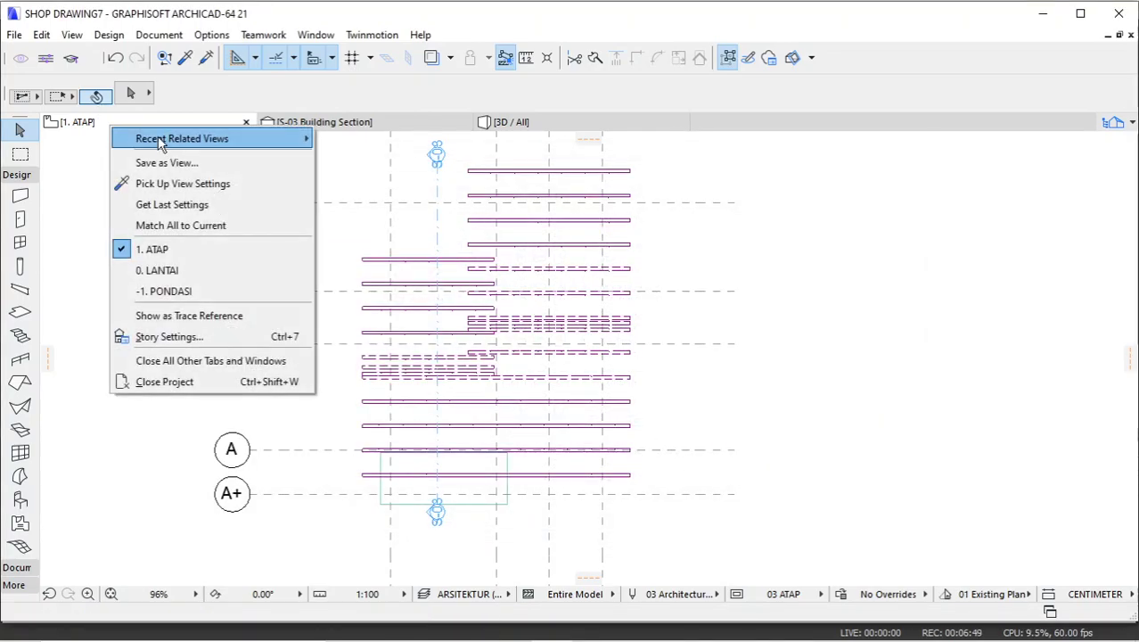
left_click(174, 271)
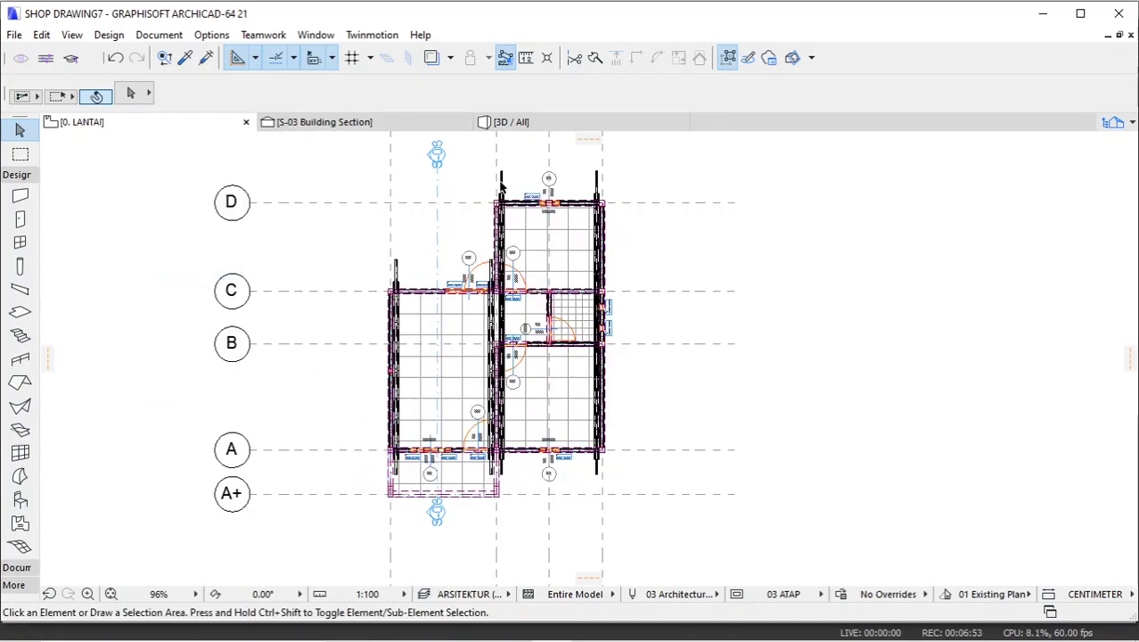
scroll(501, 185, "up", 3)
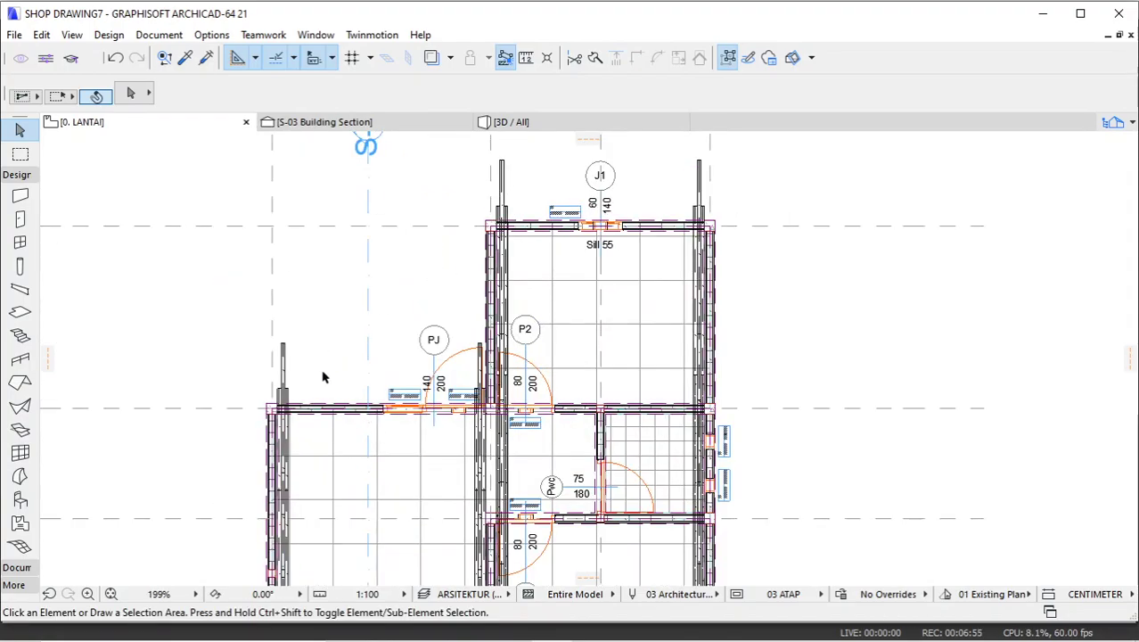
Examine the gable end with its exposed trusses in the 3D view.
left_click(510, 123)
left_click_drag(555, 216, 631, 329)
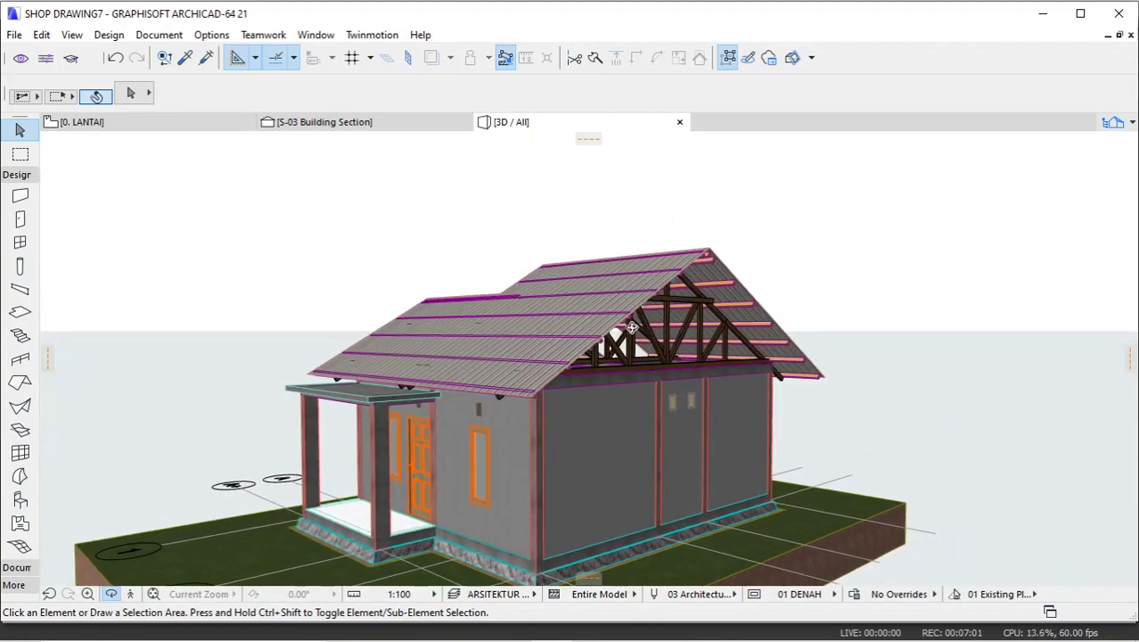
right_click(857, 188)
left_click(655, 161)
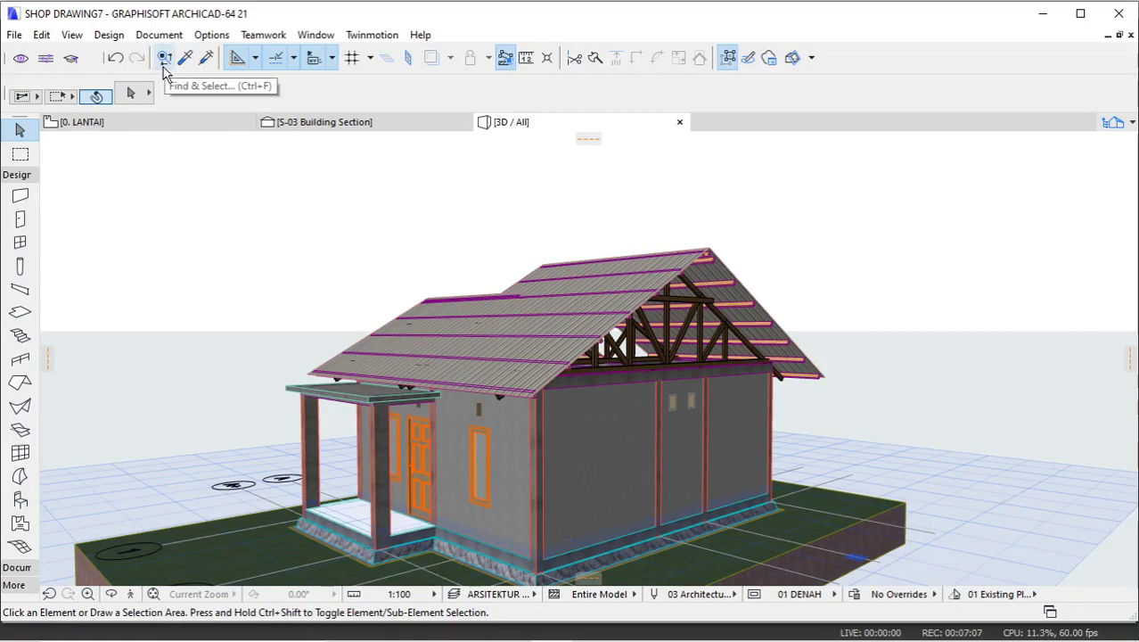
Use Find & Select to select all 3D-type elements on the KUDA-KUDA layer.
key("ctrl+f")
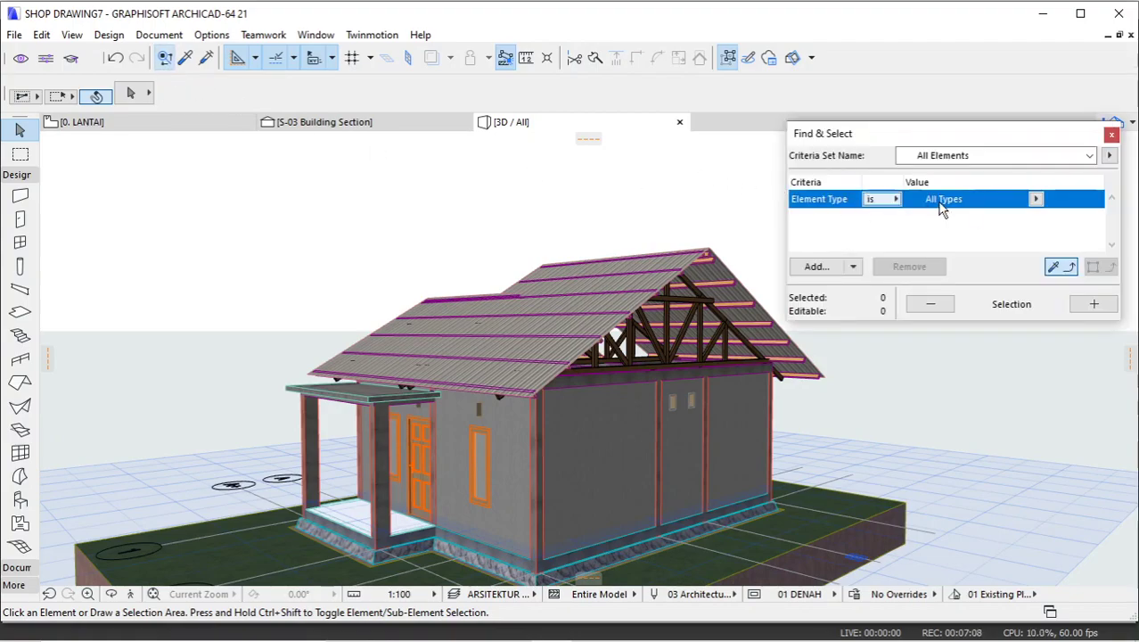
left_click(1036, 199)
left_click(975, 46)
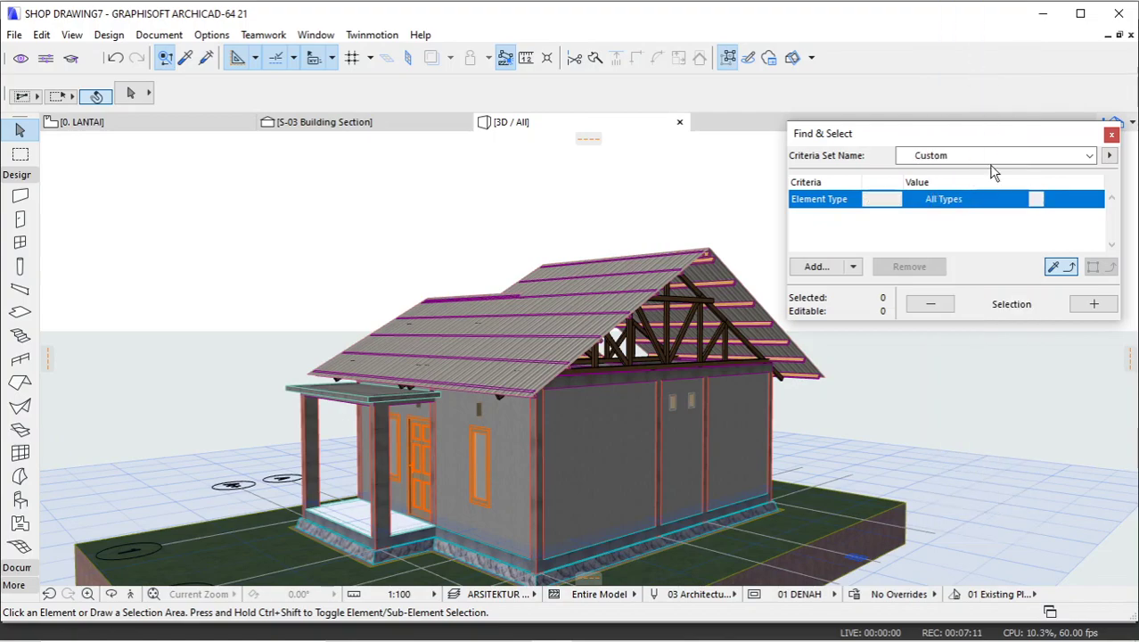
left_click(821, 272)
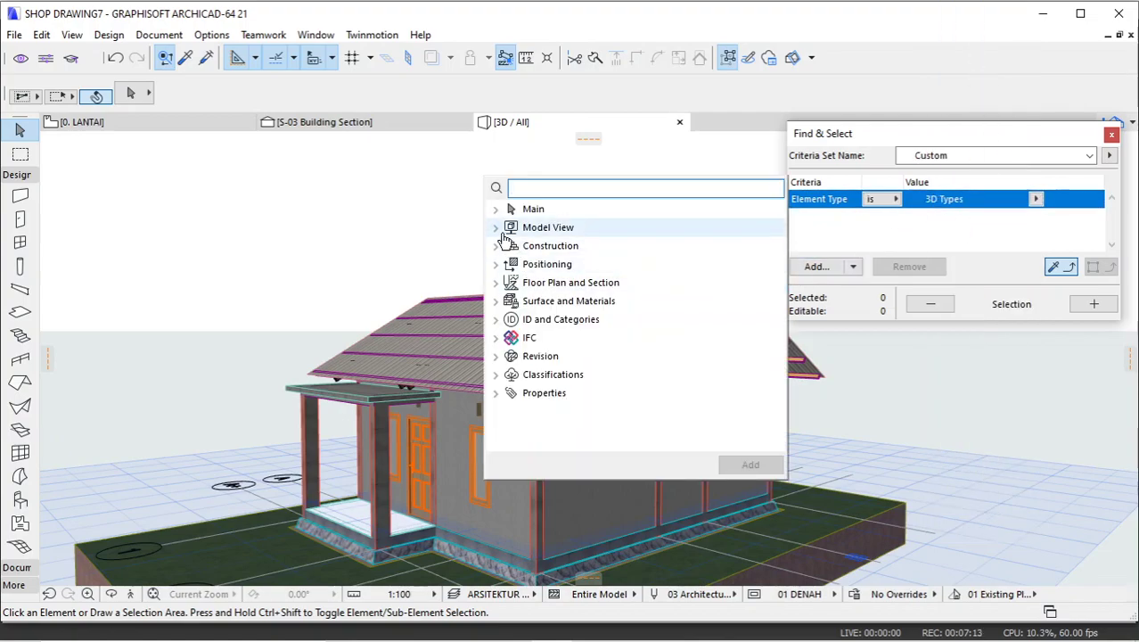
left_click(545, 228)
double_click(535, 264)
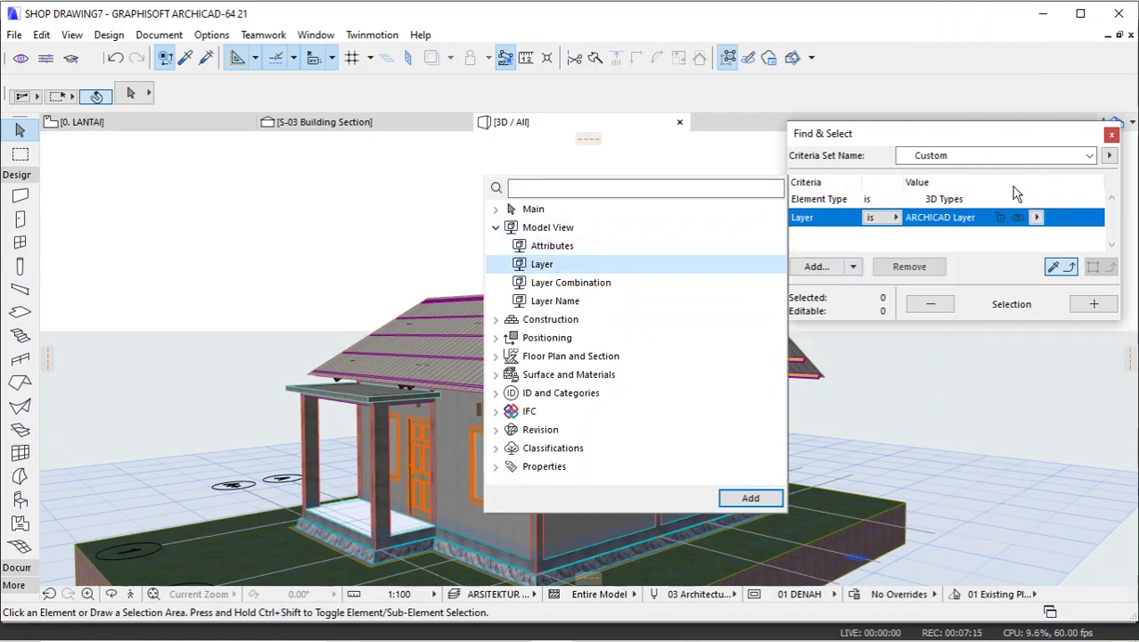
left_click(1037, 218)
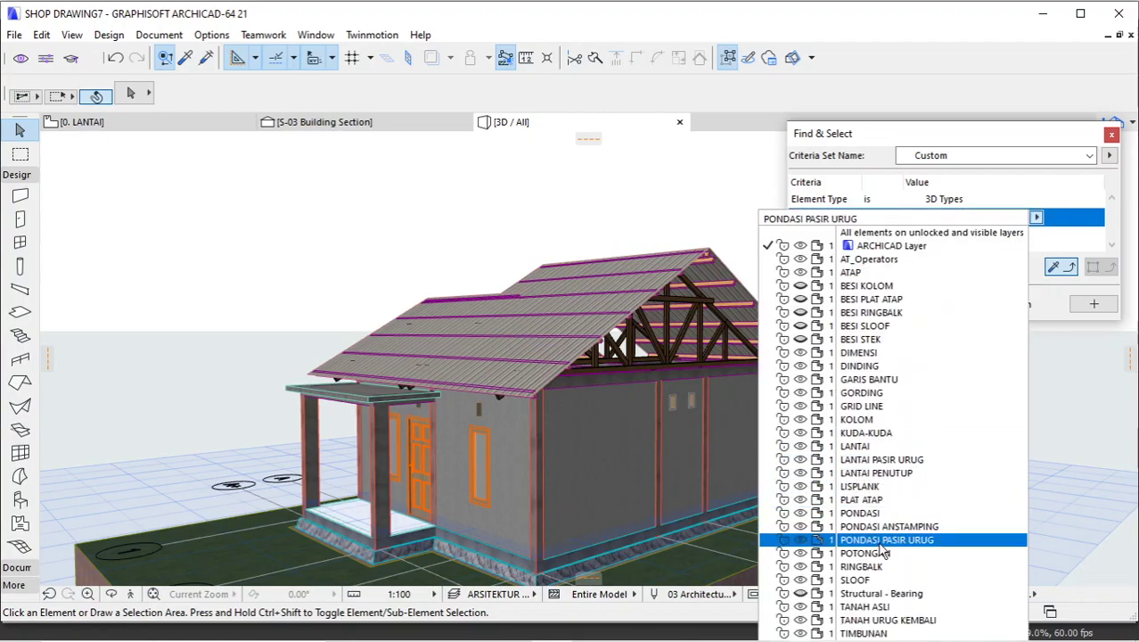
left_click(881, 433)
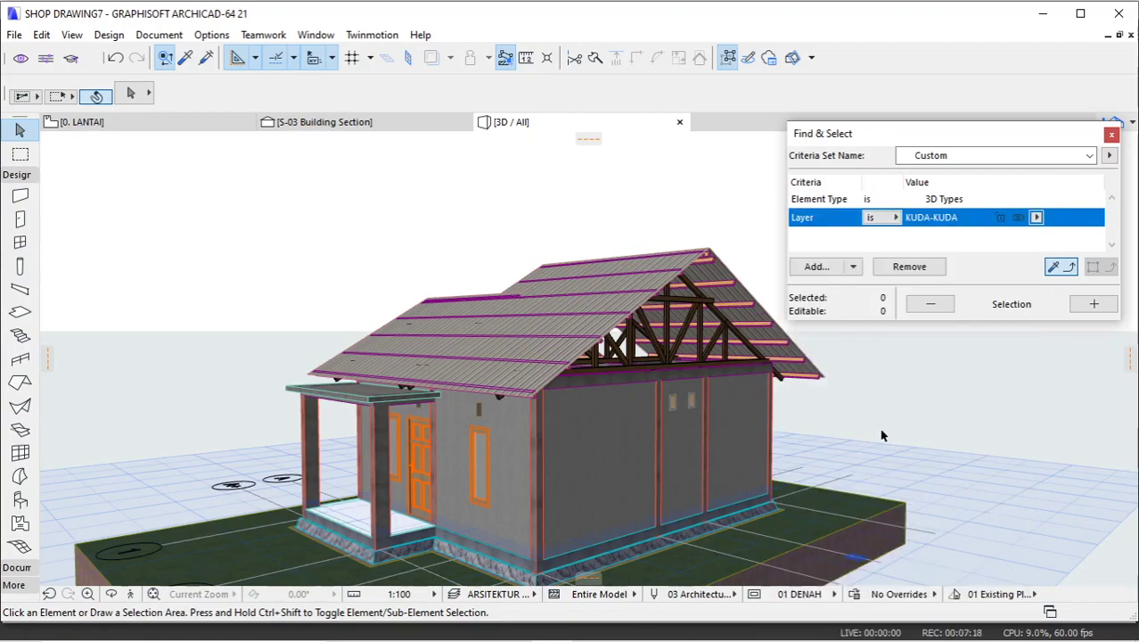
left_click(1093, 304)
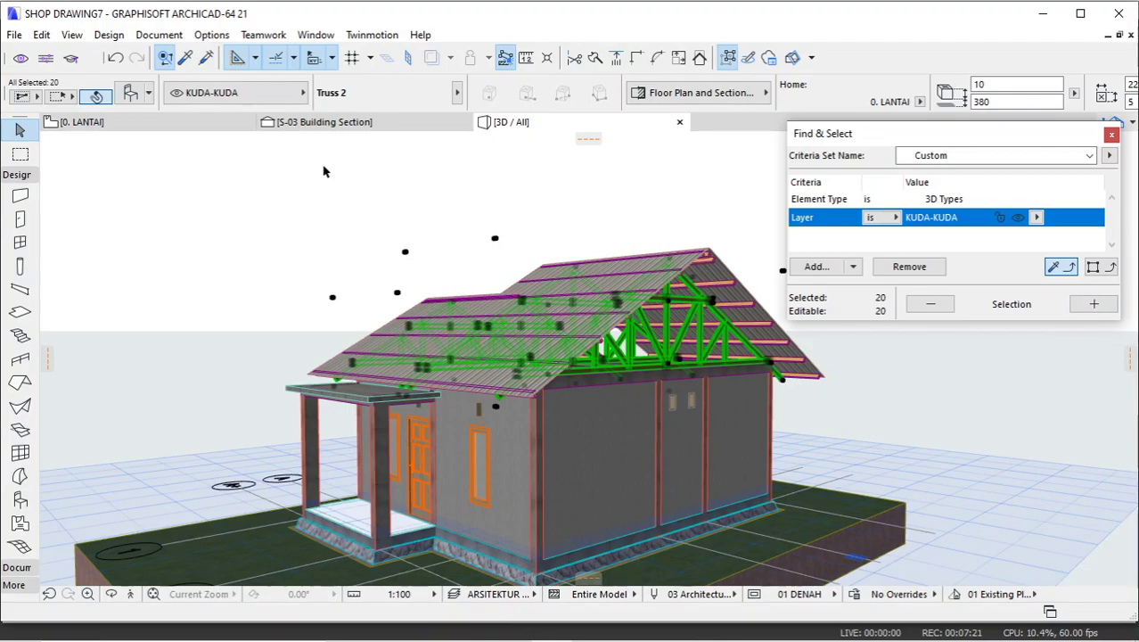
left_click(130, 95)
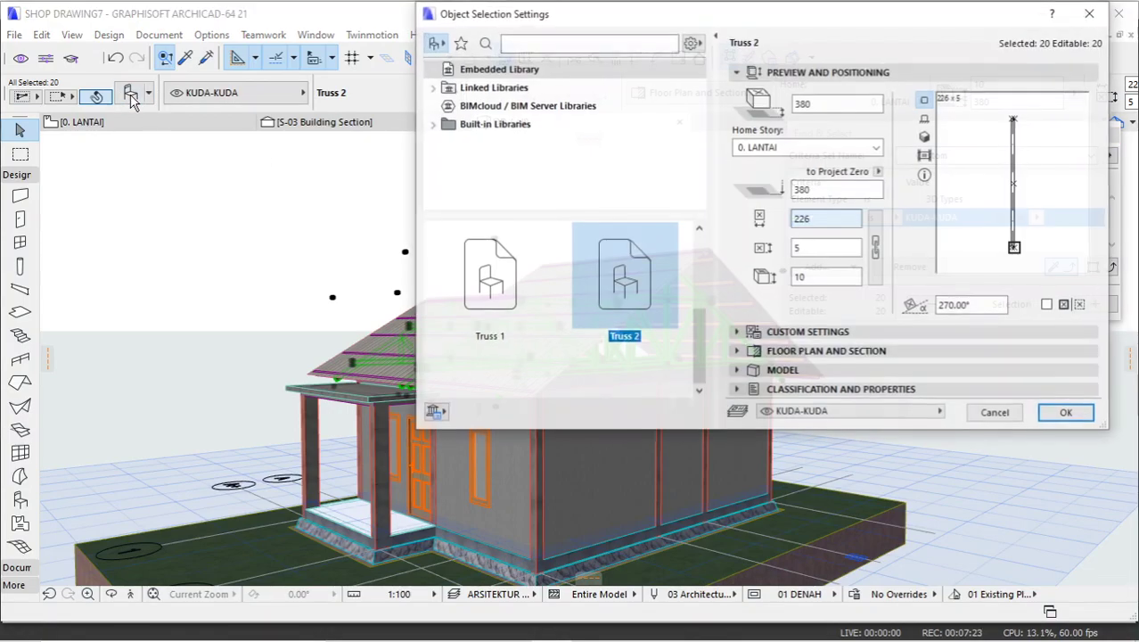
left_click(812, 149)
left_click(796, 170)
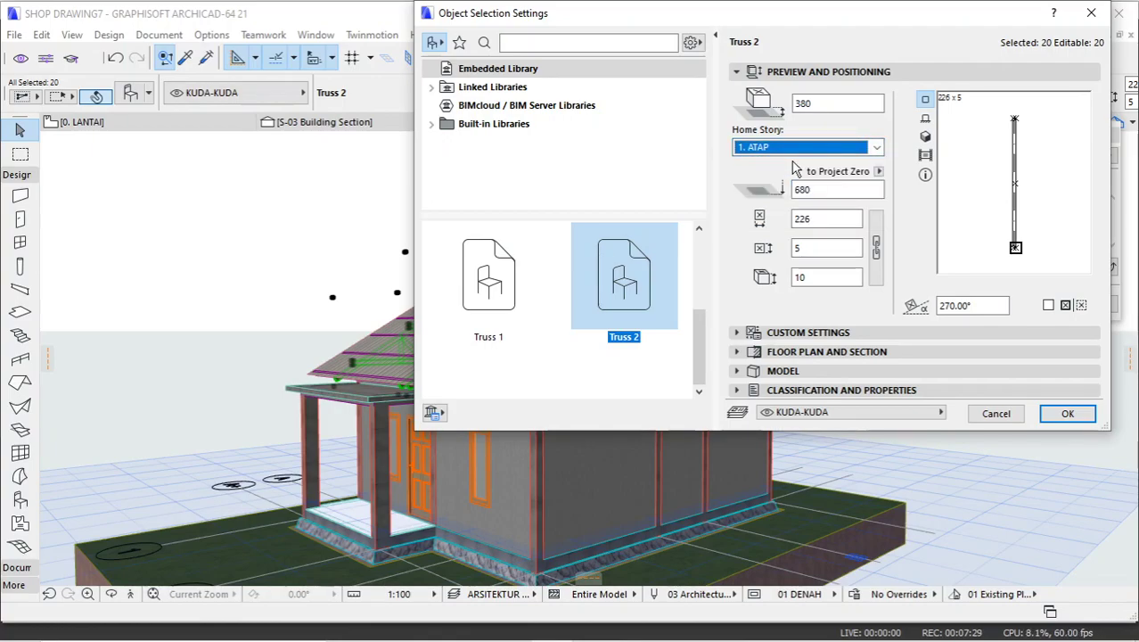
left_click(994, 413)
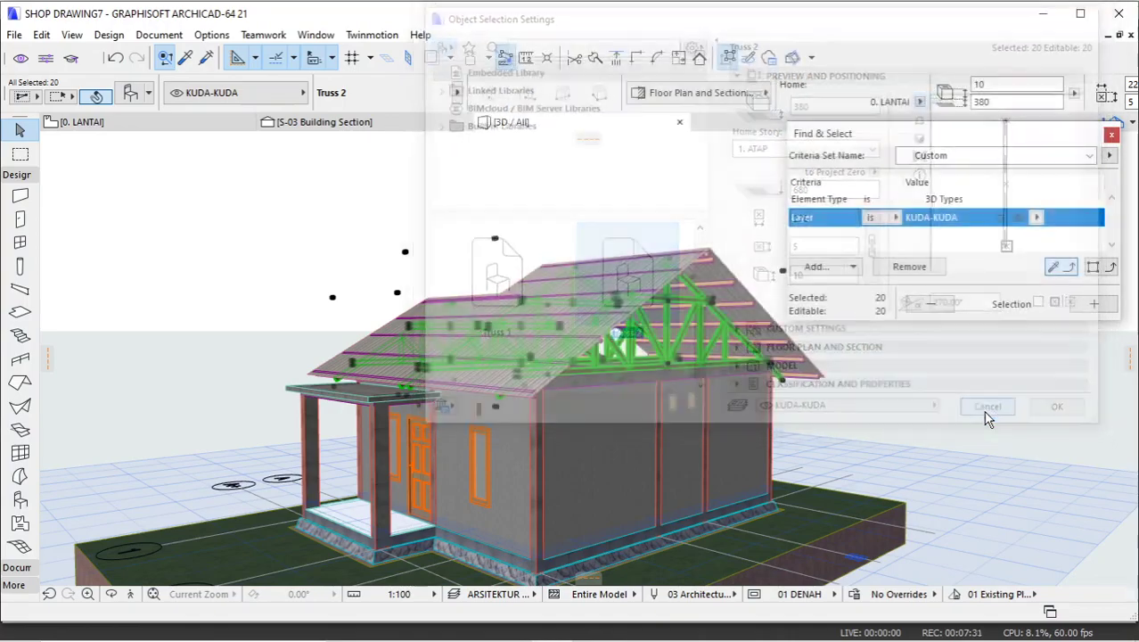
Set the home story of the selected roof trusses to 1. ATAP and inspect them in 3D.
left_click(130, 93)
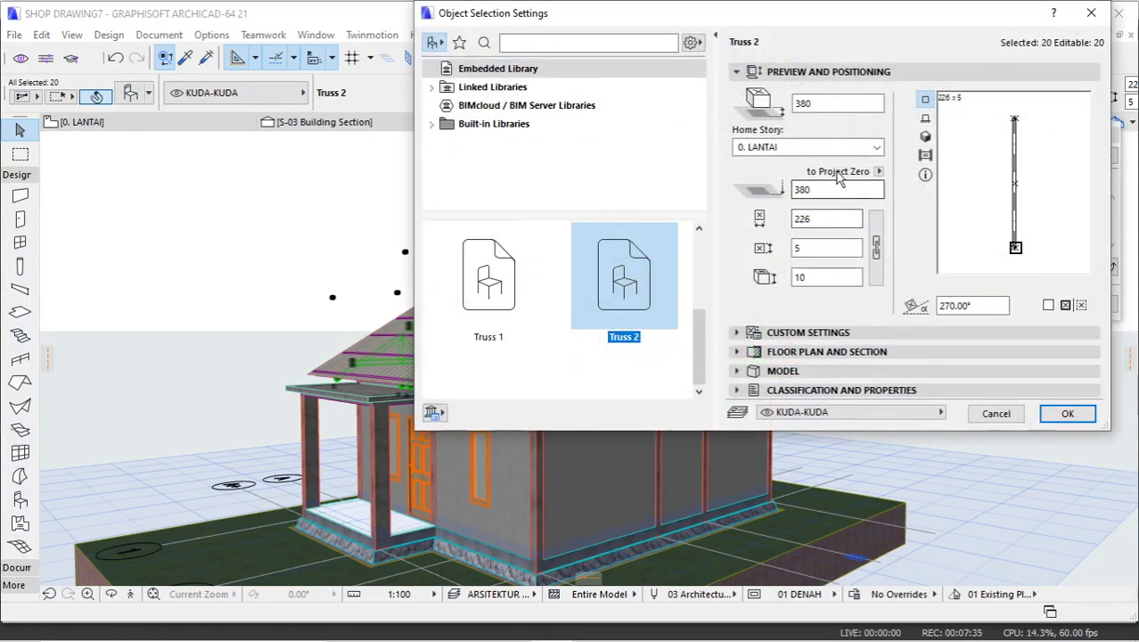
left_click(816, 148)
left_click(802, 166)
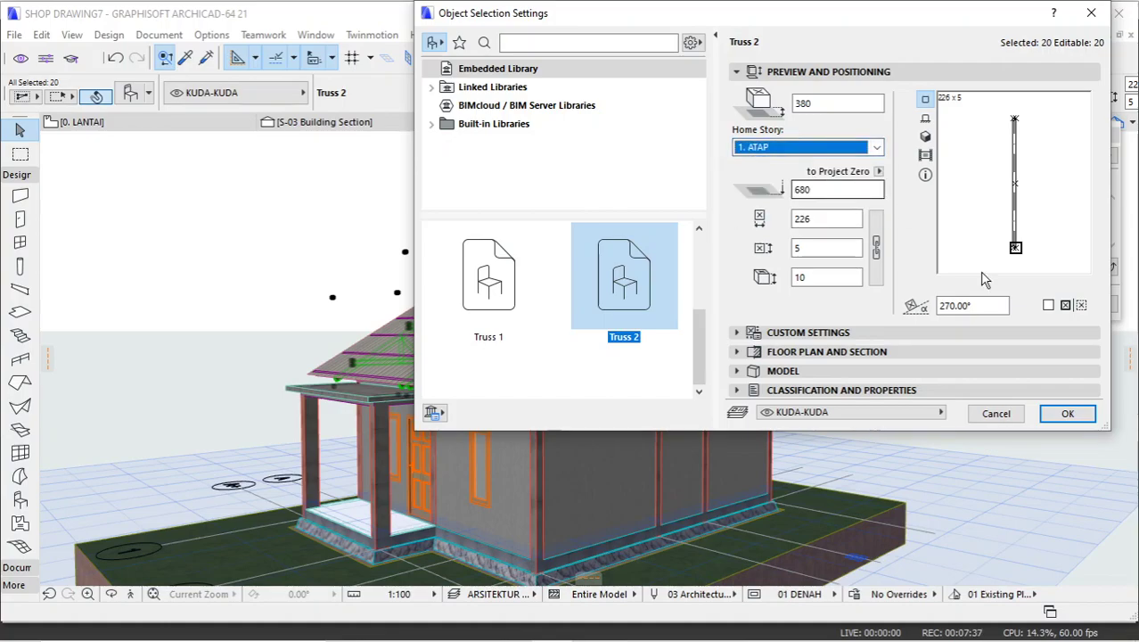
left_click(1064, 414)
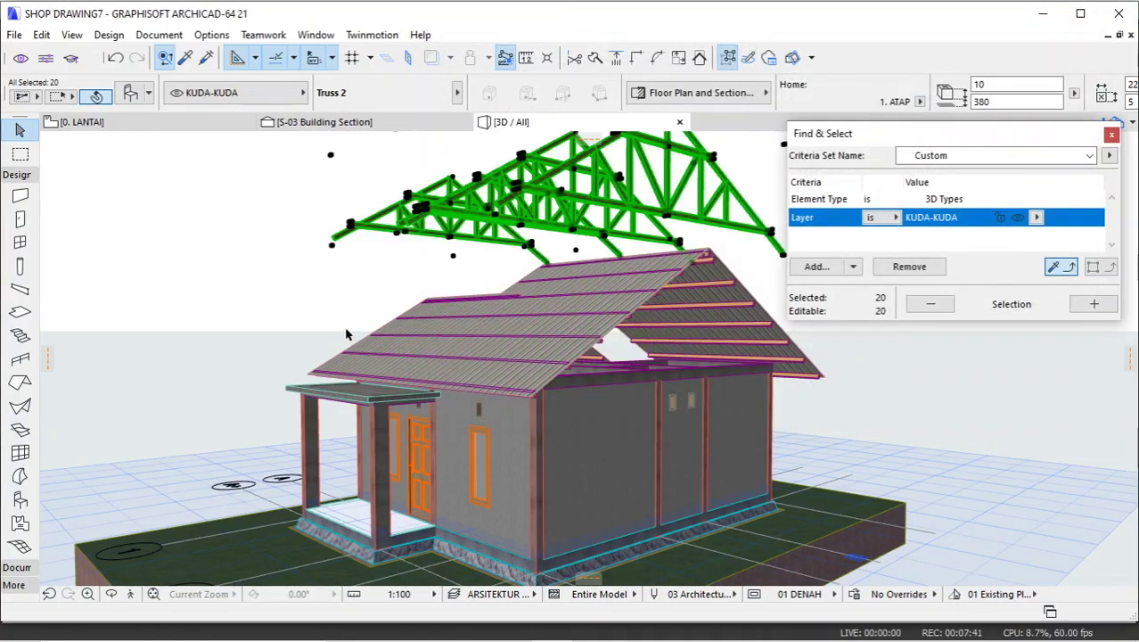
scroll(698, 249, "up", 4)
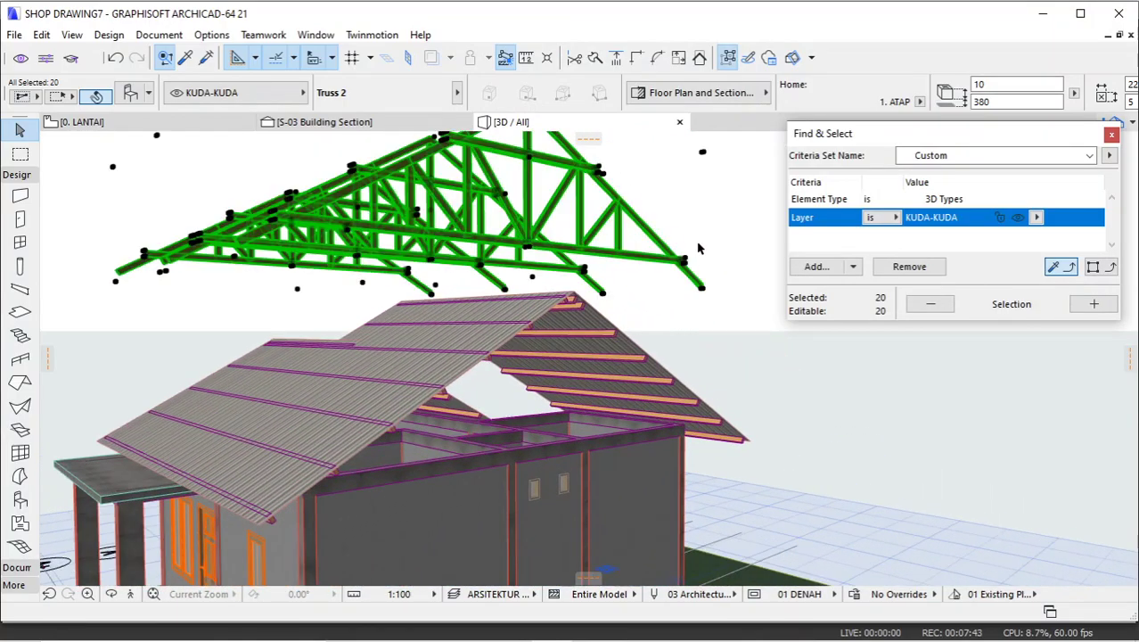
scroll(699, 249, "up", 2)
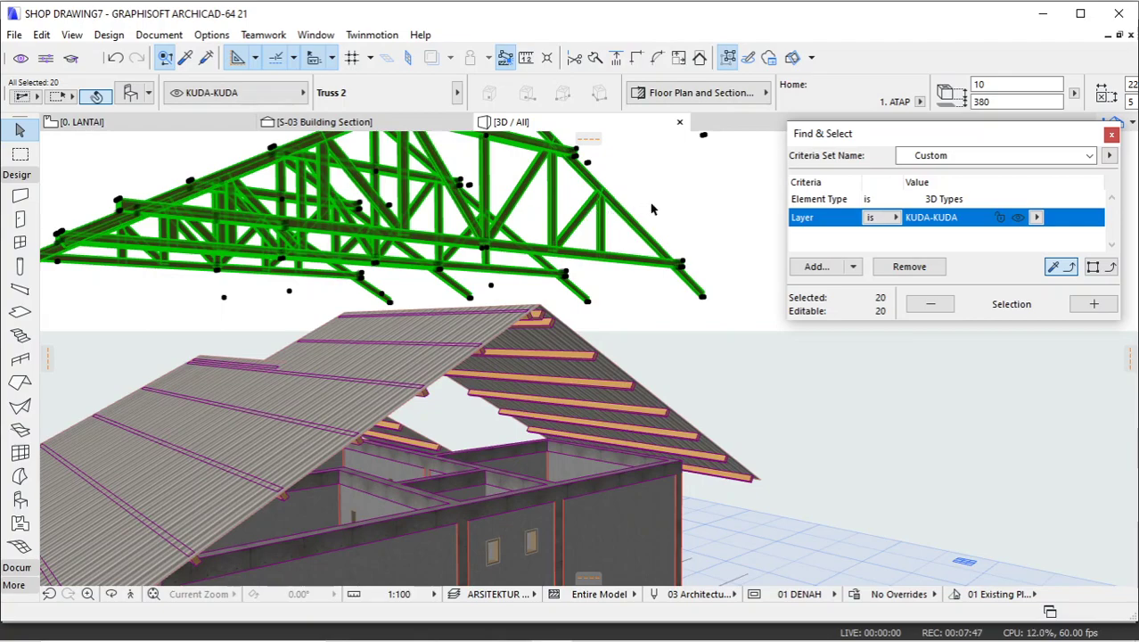
In the S-03 Building Section, close Find & Select and select the bottom chord of the raised truss.
left_click(328, 123)
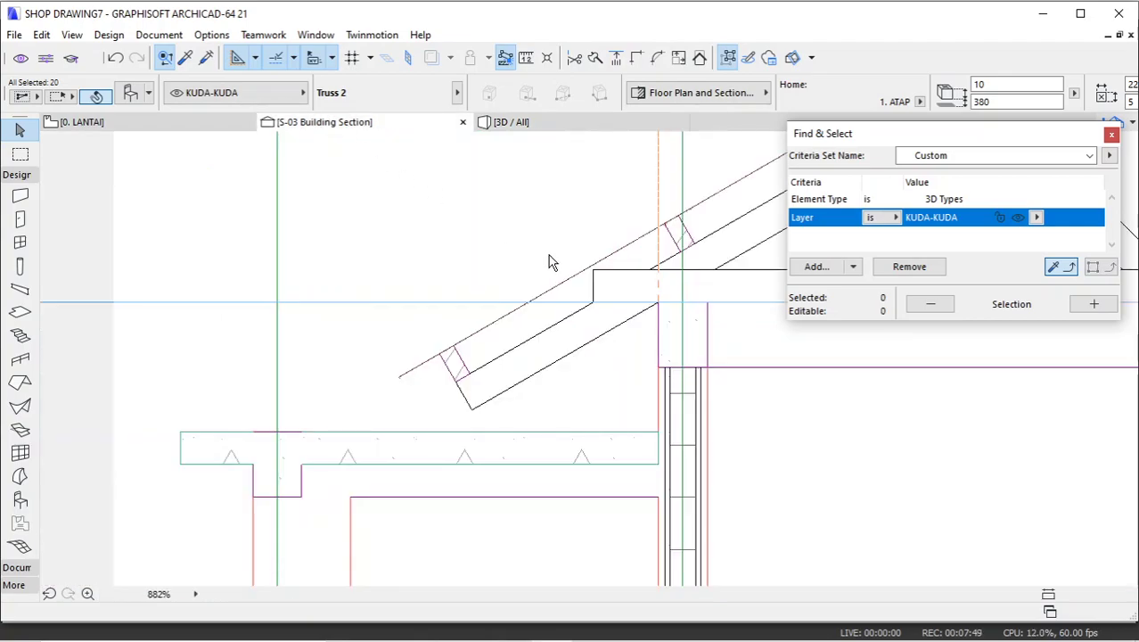
scroll(453, 323, "down", 8)
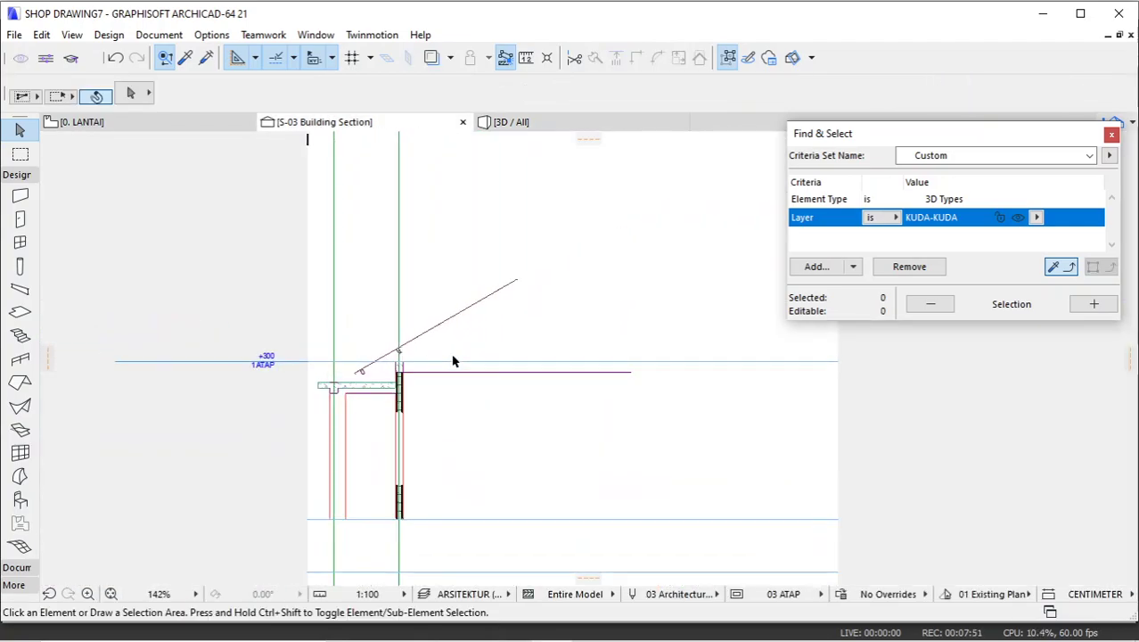
left_click(1112, 134)
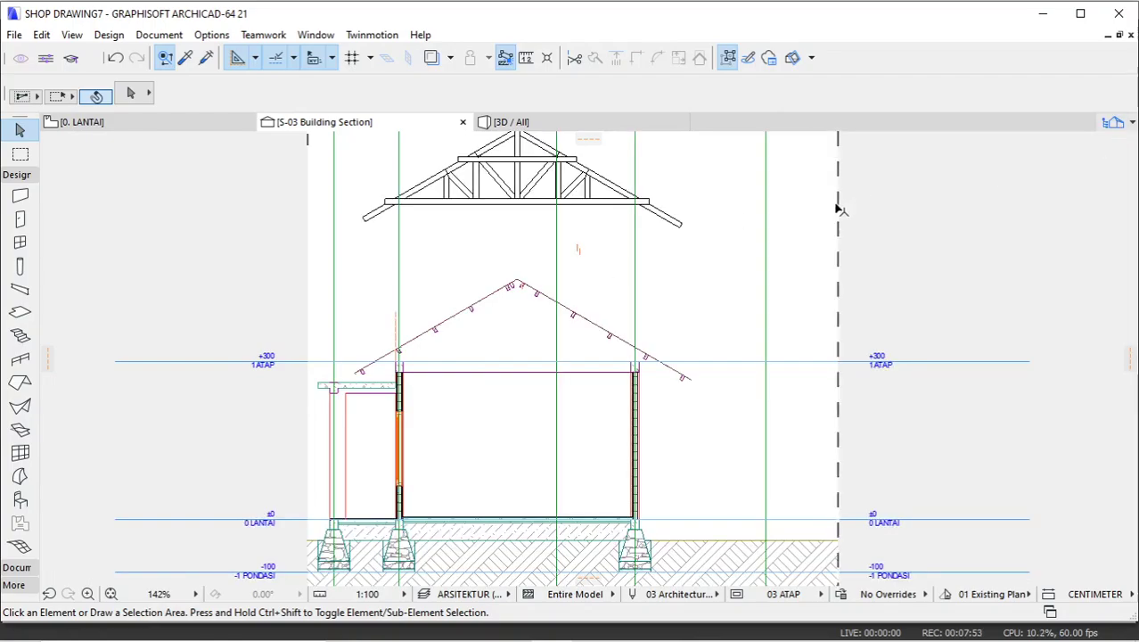
middle_click_drag(713, 283, 771, 297)
left_click(666, 215)
scroll(725, 191, "up", 4)
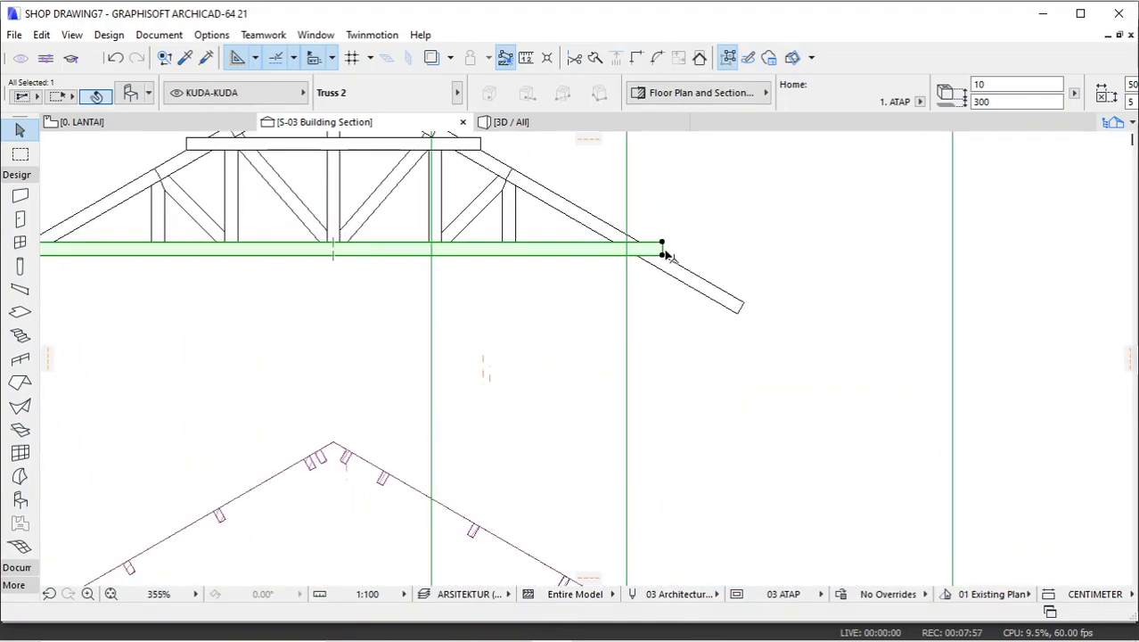
right_click(713, 181)
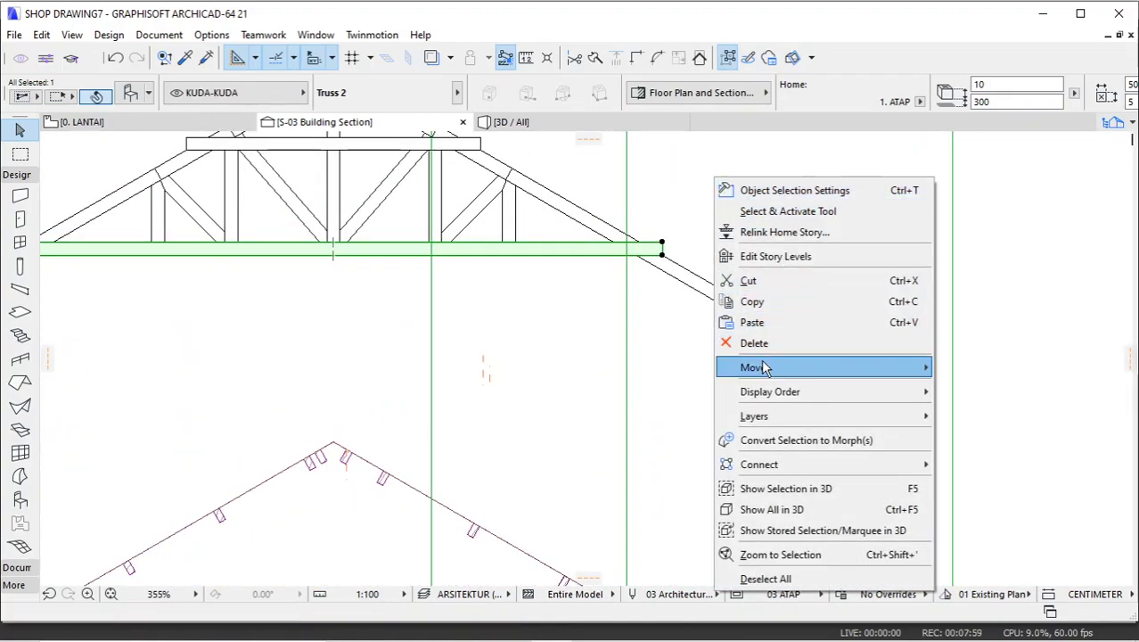
mouse_move(763, 367)
left_click(963, 369)
scroll(613, 269, "up", 4)
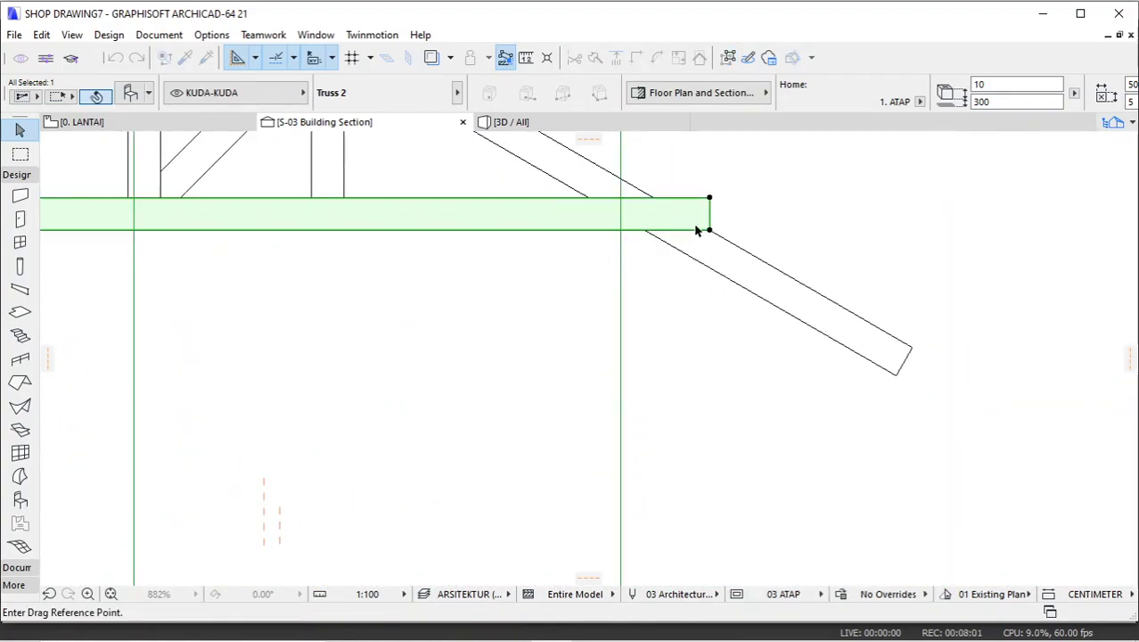
left_click(710, 231)
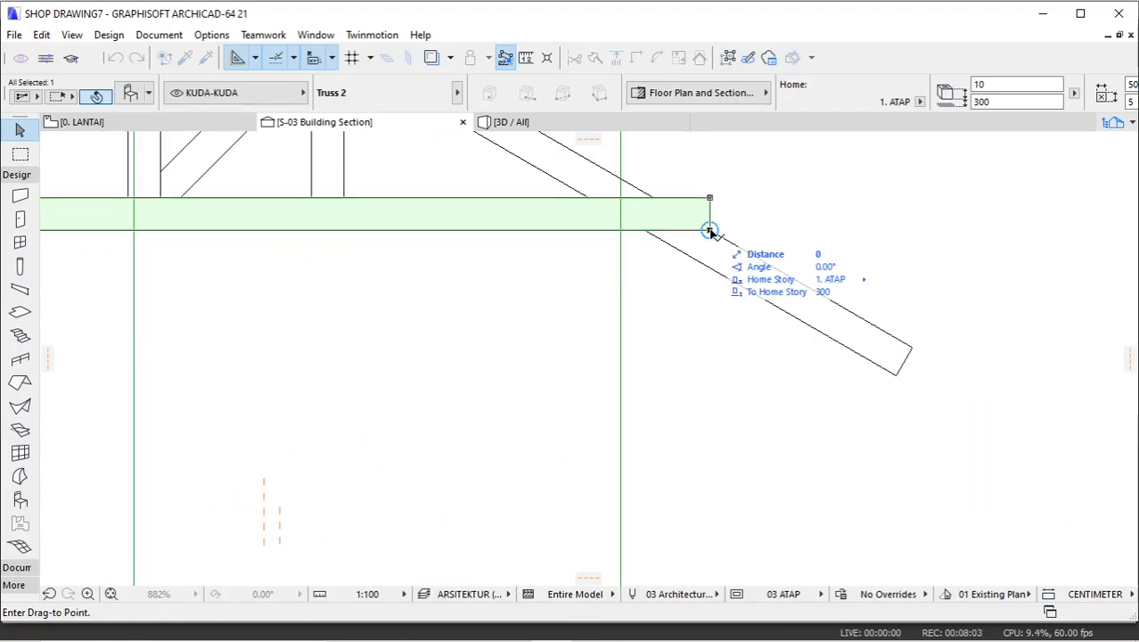
key("Escape")
Measure the vertical distance from the raised bottom chord's underside down to the ring beam's top edge with a trial Drag.
right_click(791, 199)
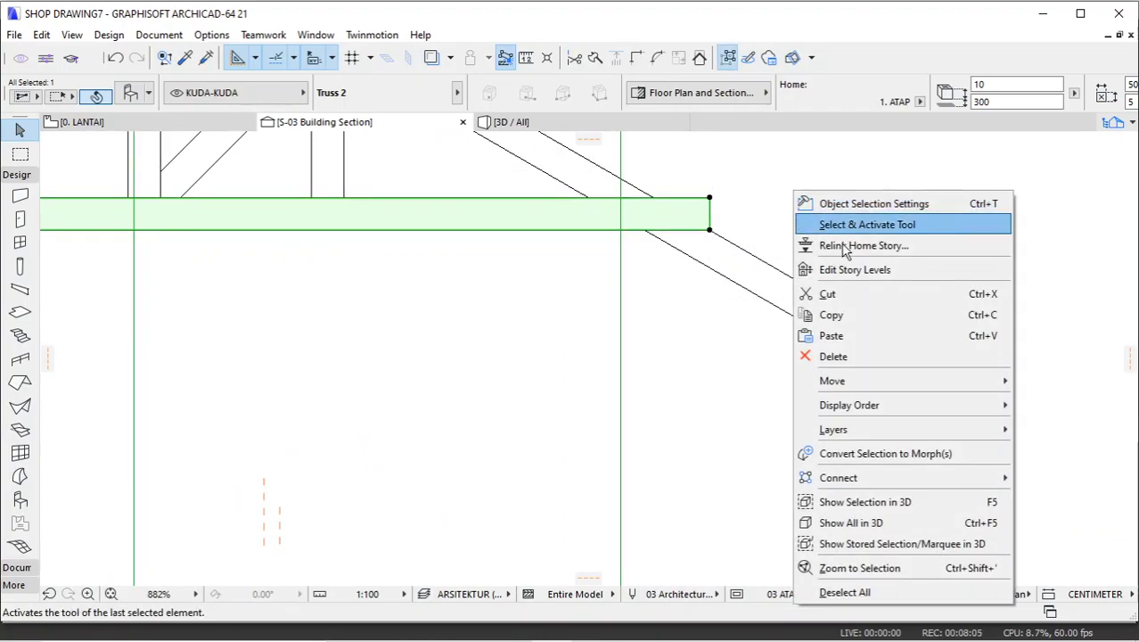
mouse_move(851, 378)
left_click(740, 375)
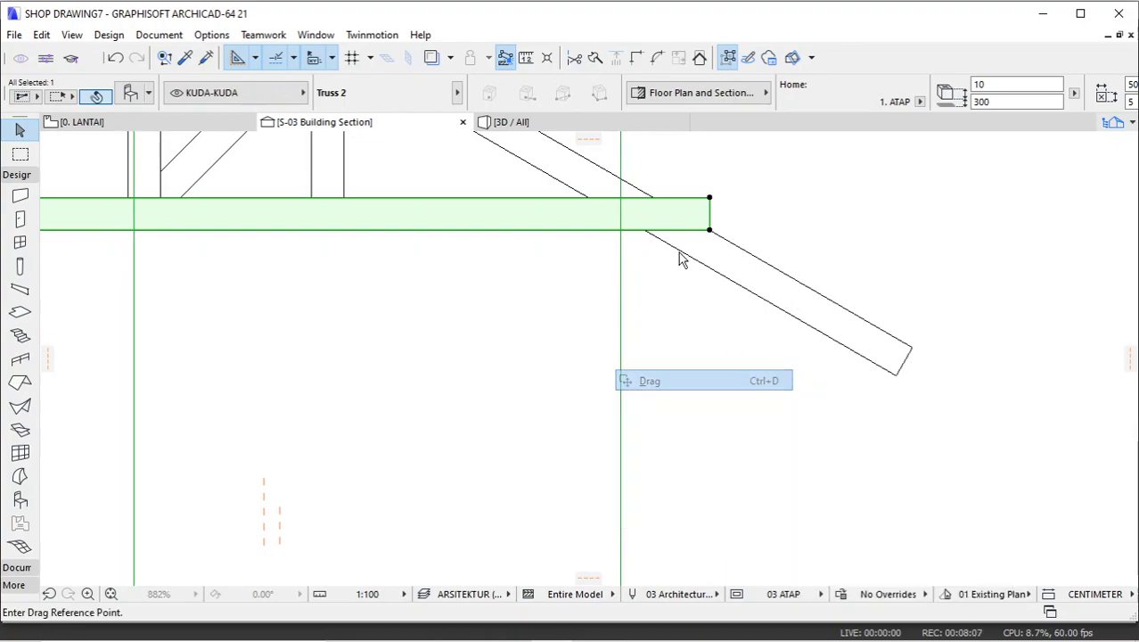
left_click(644, 246)
scroll(641, 264, "down", 5)
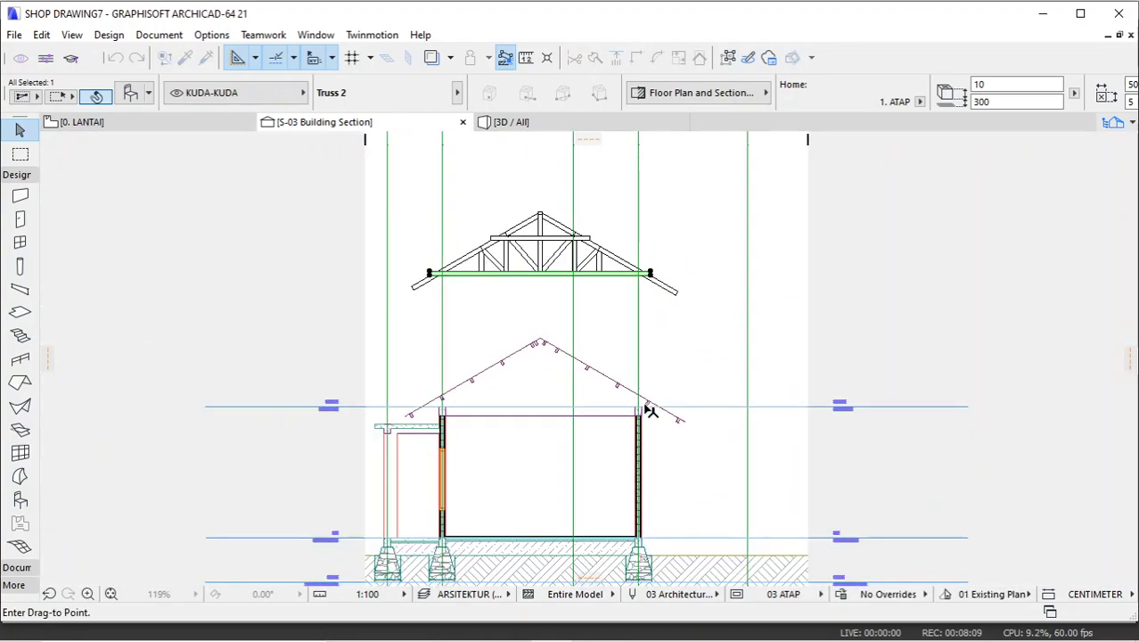
scroll(648, 402, "up", 6)
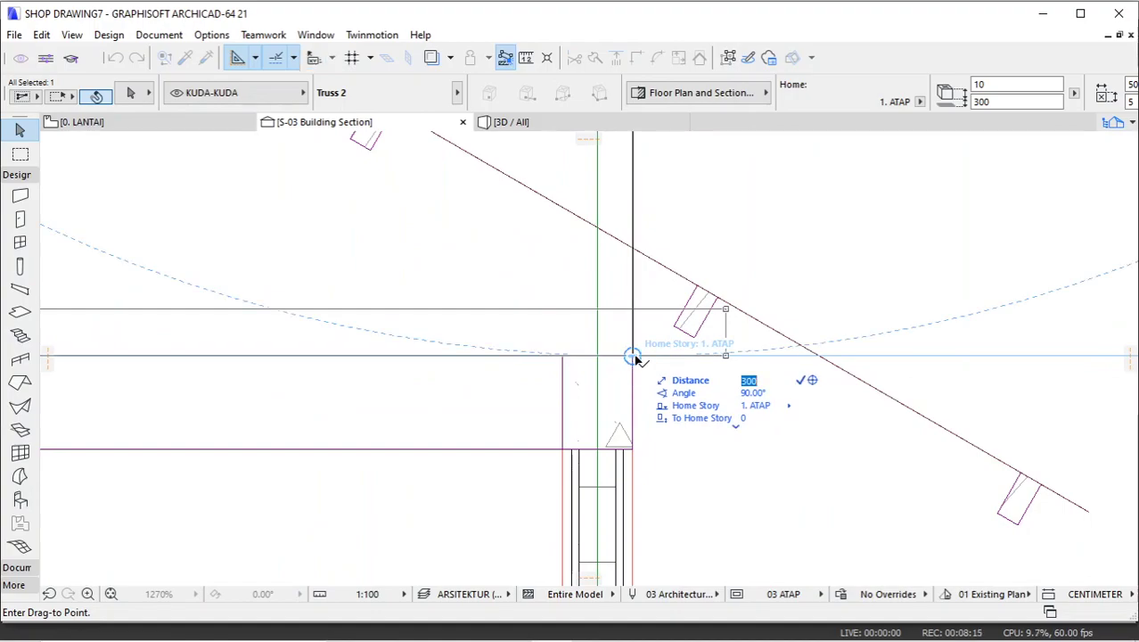
key("Return")
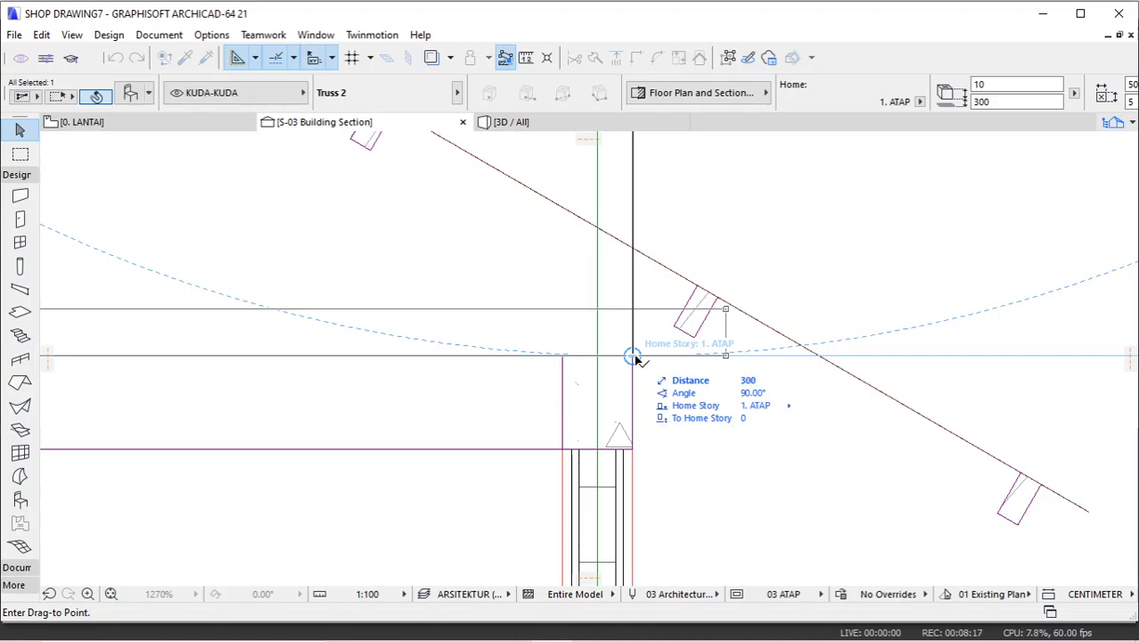
left_click(636, 360)
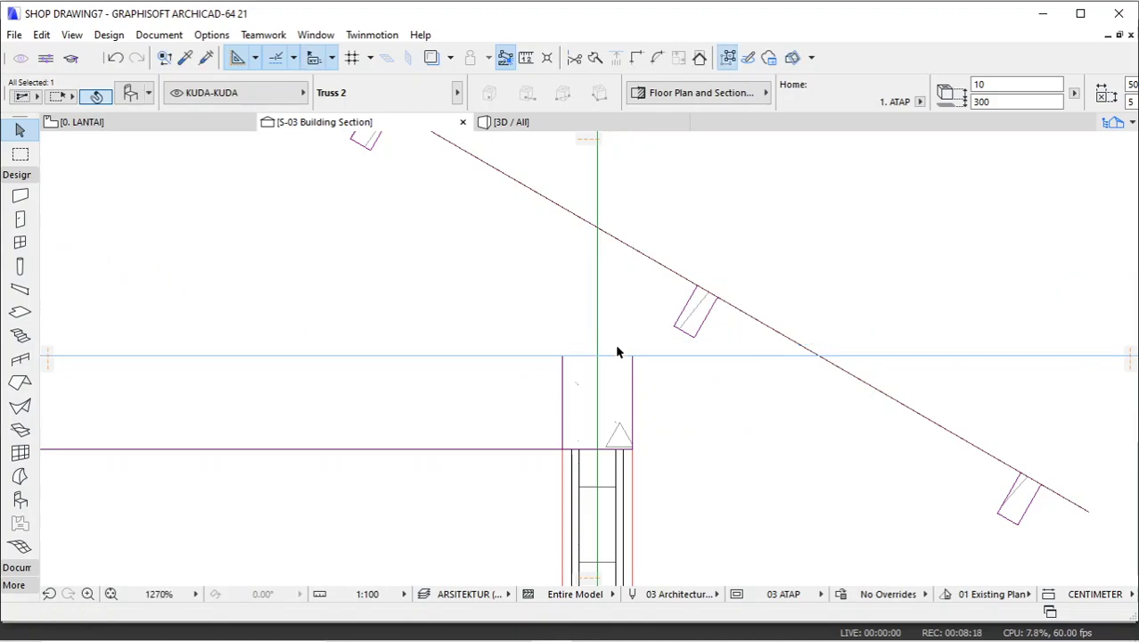
Move all the selected trusses vertically down by 300 in the 3D view and clear the selection.
left_click(486, 121)
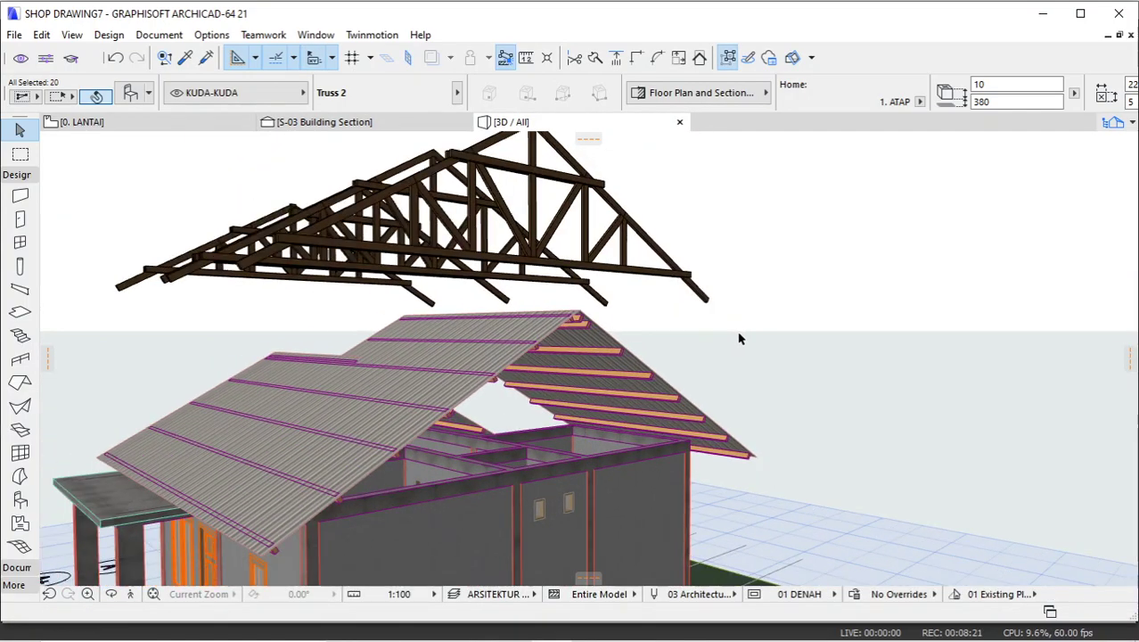
right_click(779, 208)
mouse_move(827, 332)
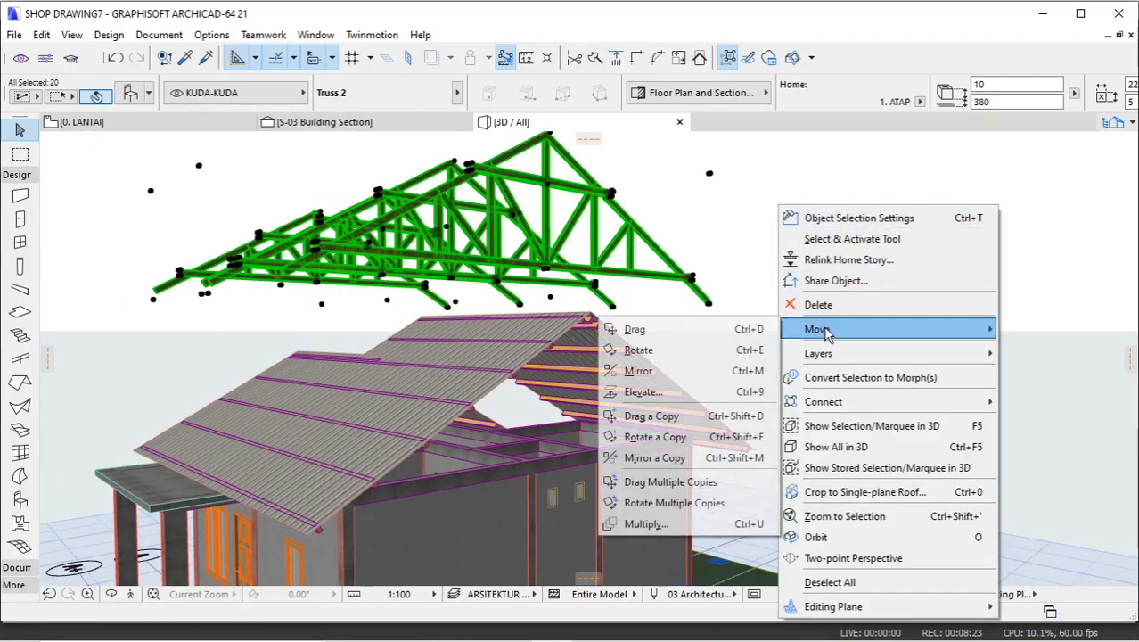
left_click(631, 329)
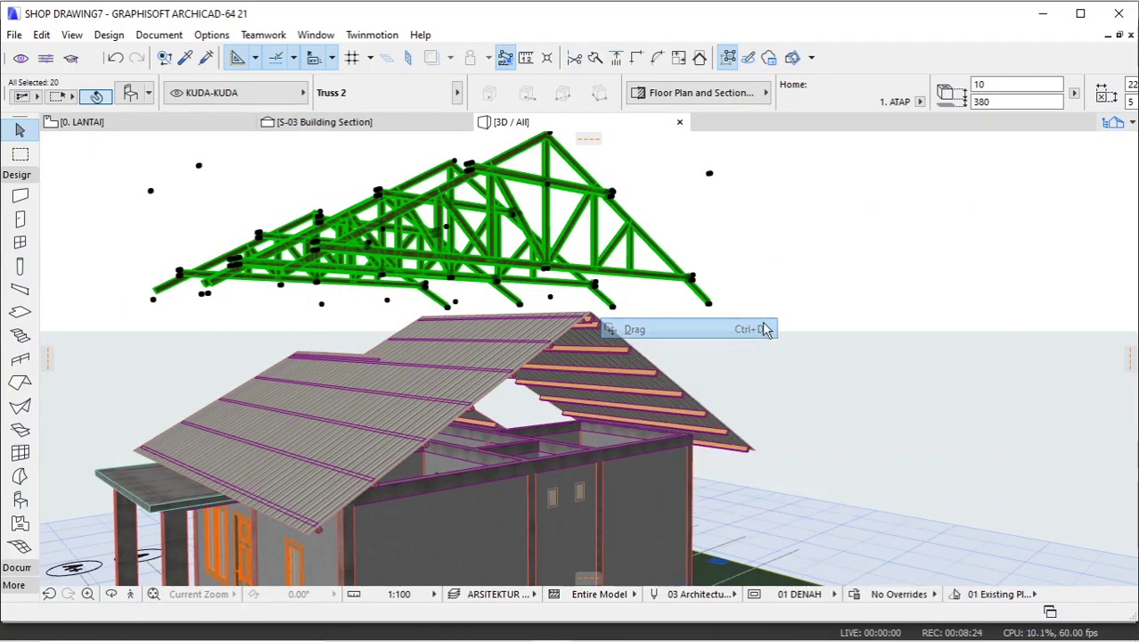
left_click(710, 174)
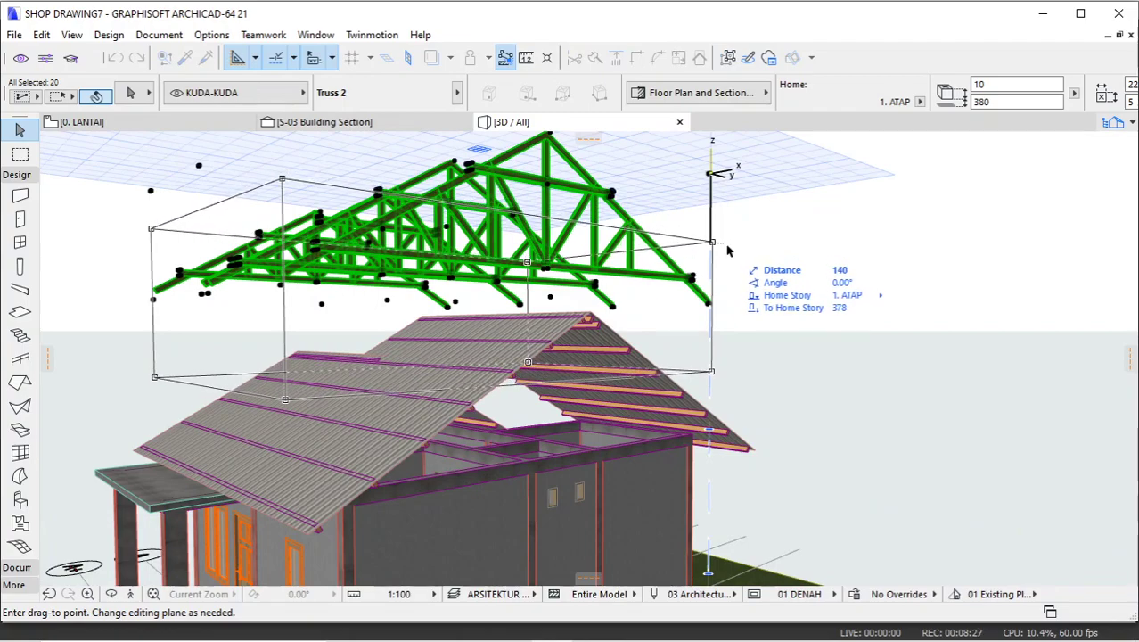
key("Tab")
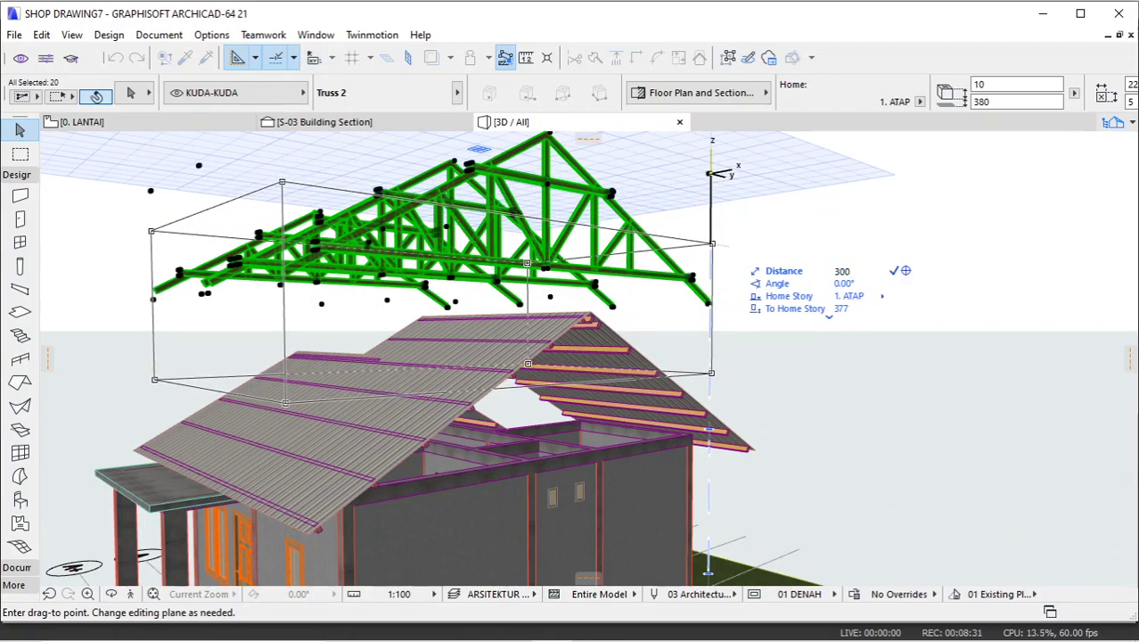
key("Return")
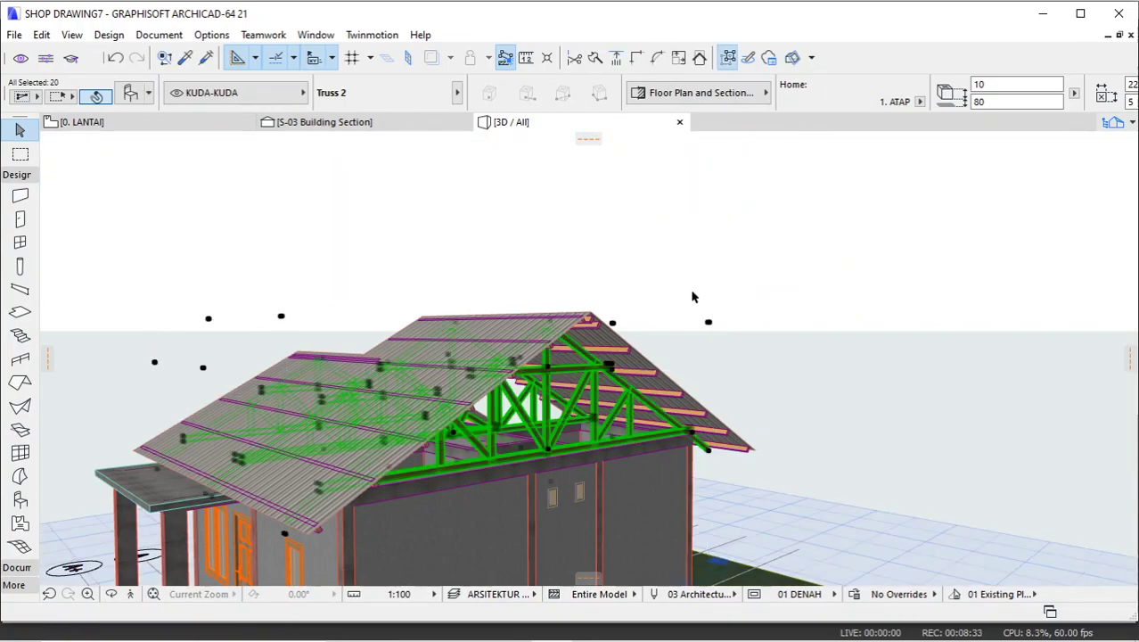
key("Escape")
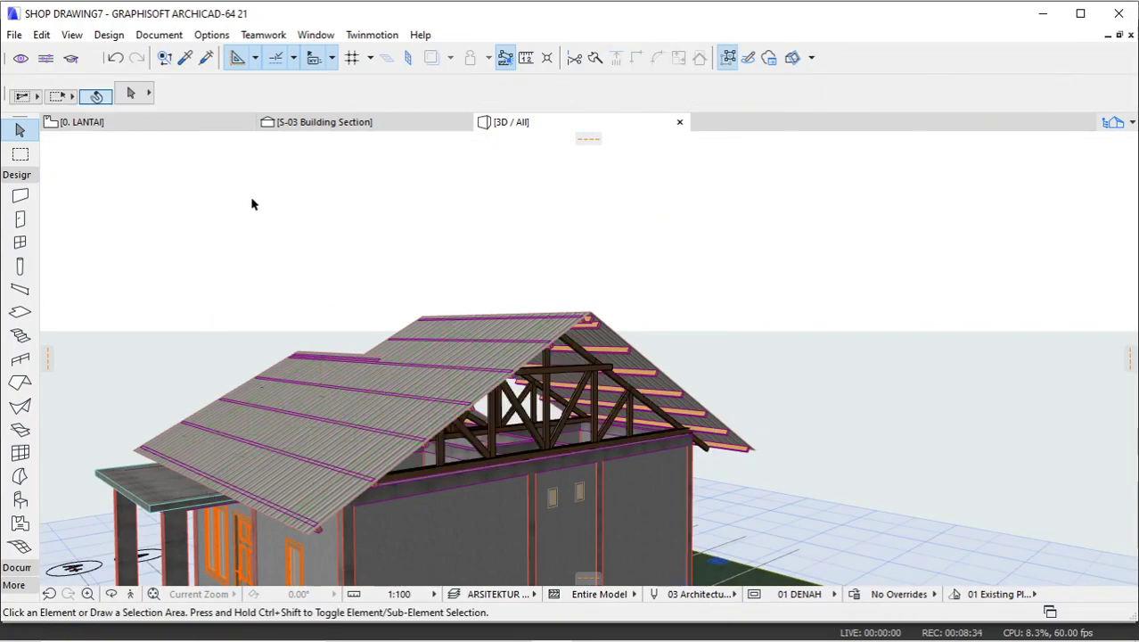
Switch the floor plan from 0. LANTAI to the 1. ATAP story and examine the truss and purlin layout.
left_click(172, 125)
scroll(525, 283, "down", 4)
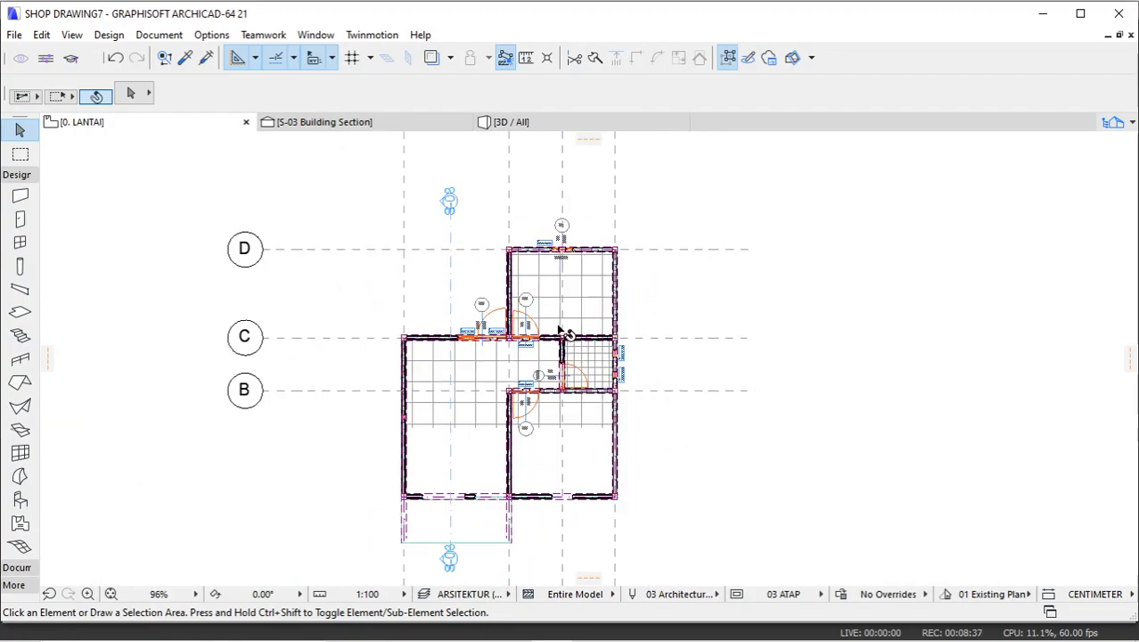
middle_click_drag(576, 285, 618, 254)
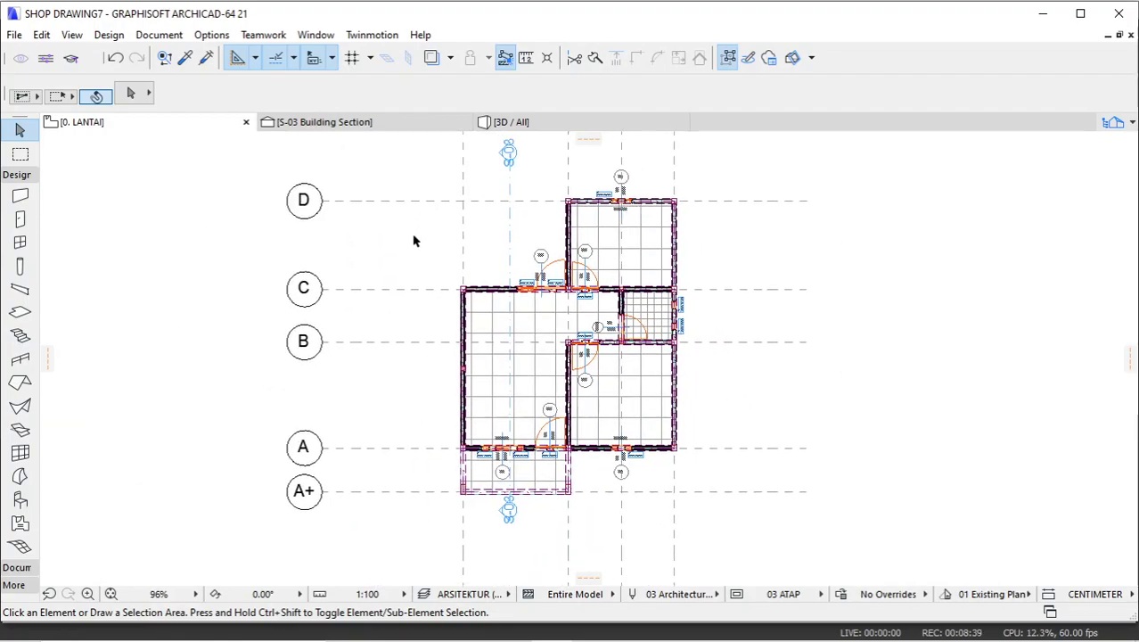
right_click(189, 127)
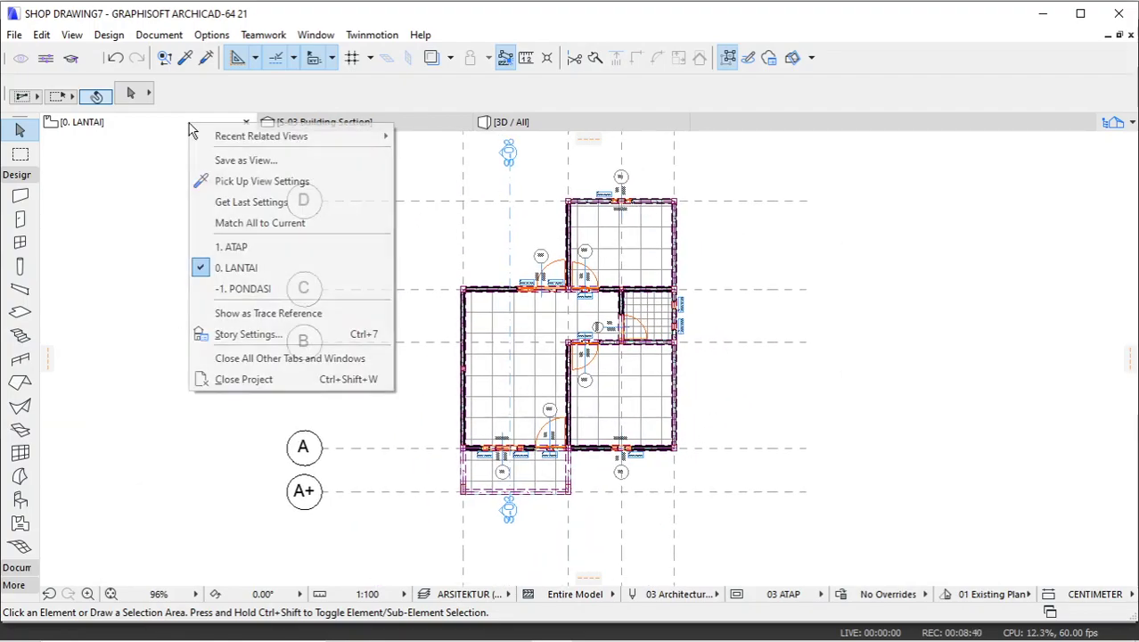
left_click(259, 247)
middle_click_drag(760, 314, 733, 331)
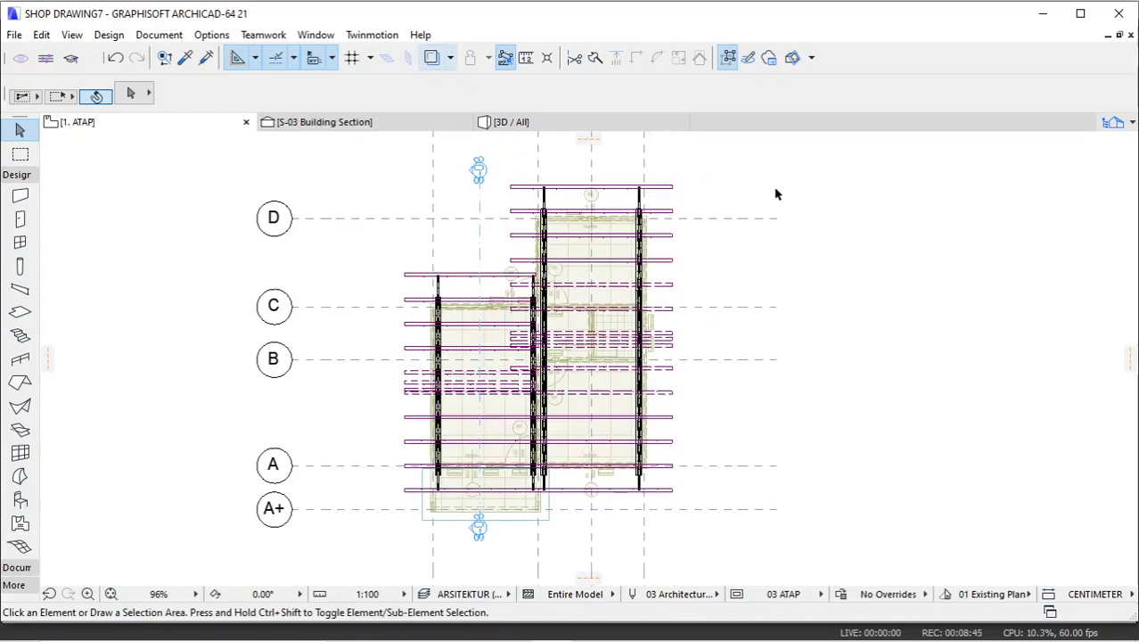
middle_click_drag(776, 195, 752, 218)
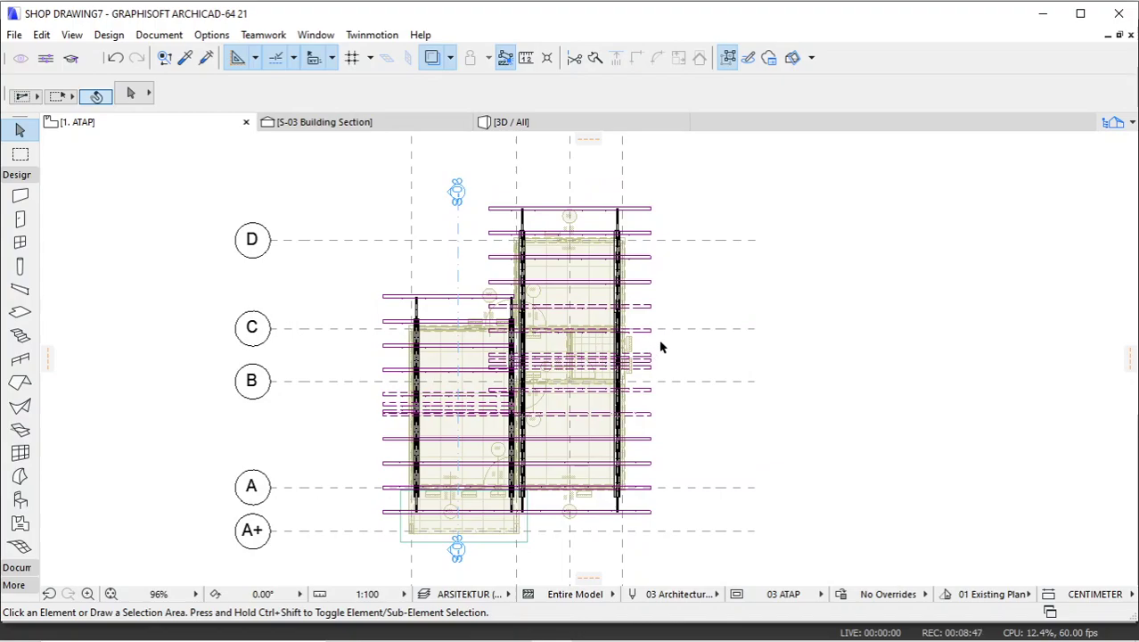
Return to the 3D view and check the LISPLANK layer in the model views' Layer Settings.
left_click(492, 122)
middle_click_drag(589, 269, 403, 446, "shift")
left_click(159, 35)
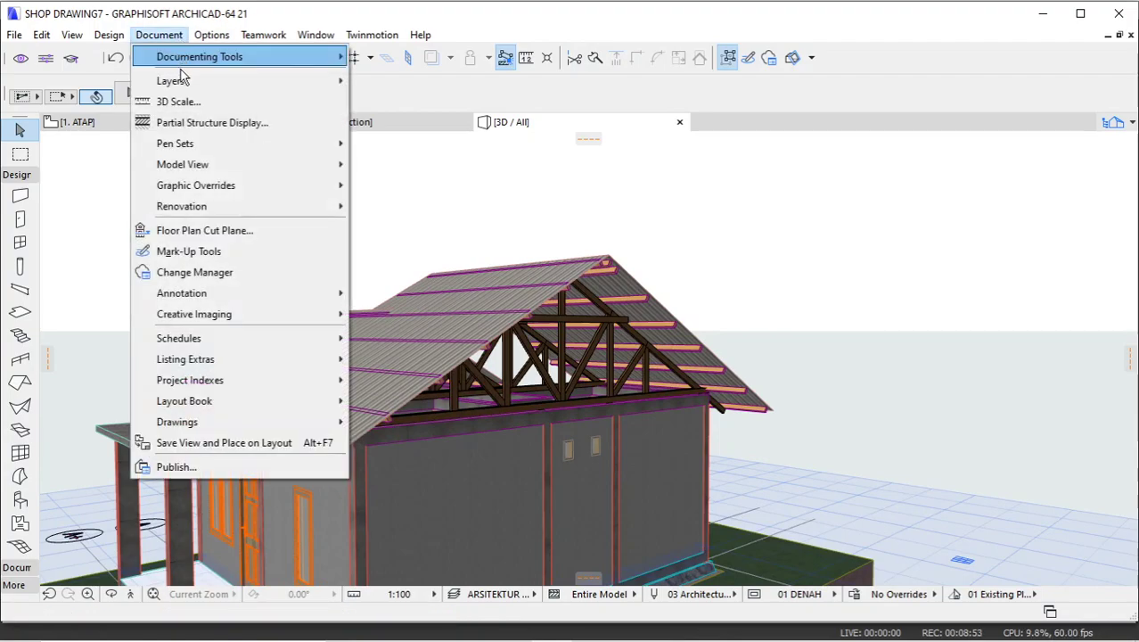
mouse_move(292, 78)
left_click(394, 82)
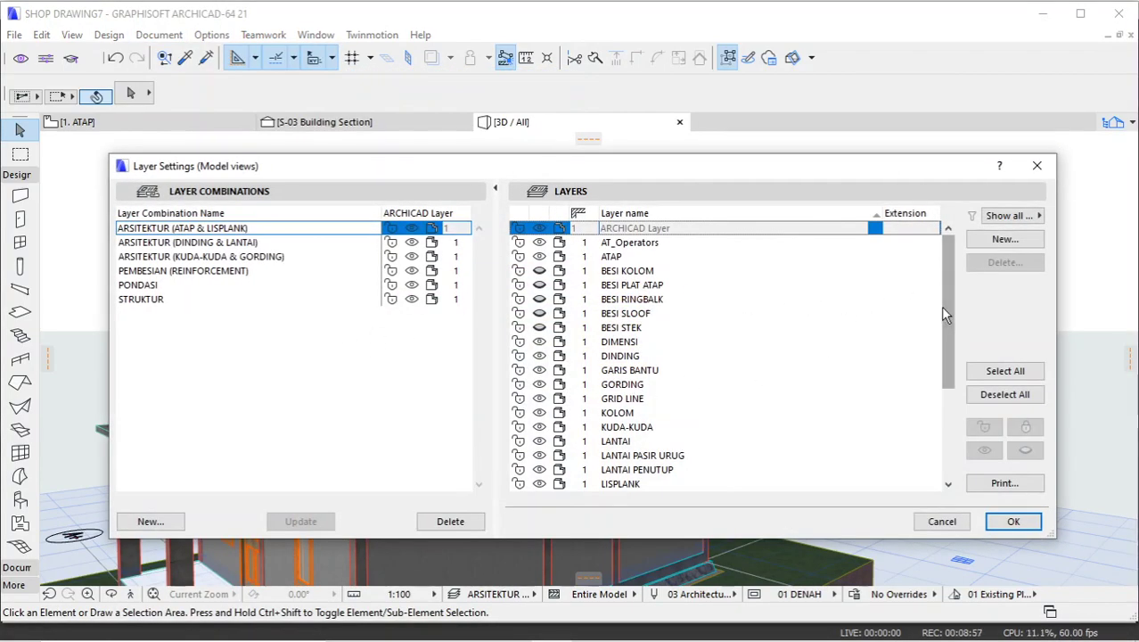
scroll(941, 308, "down", 1)
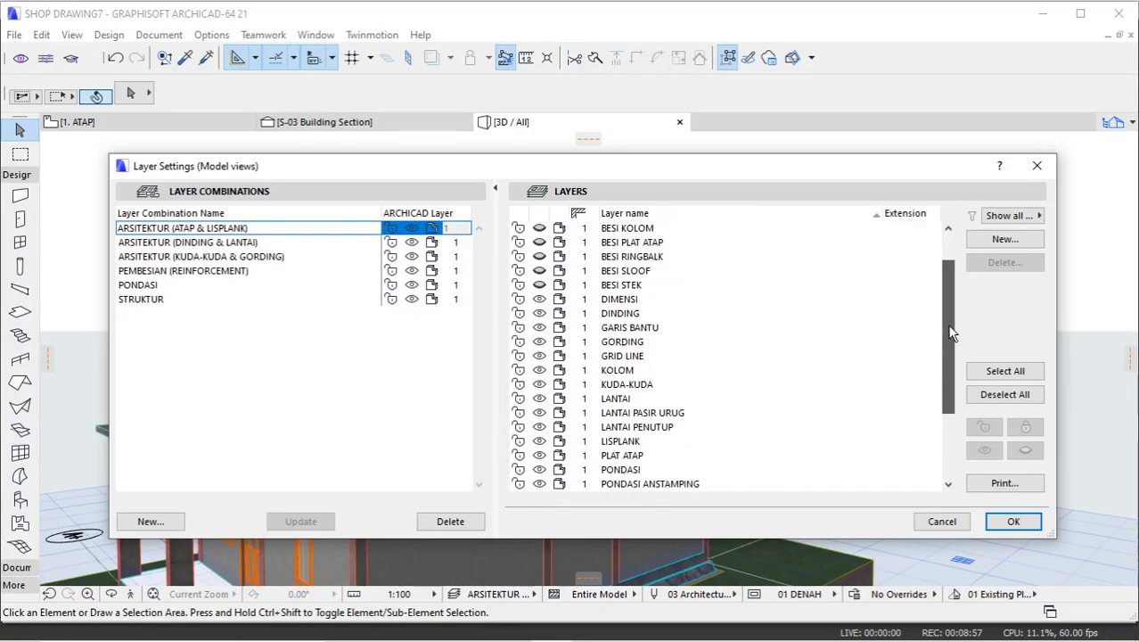
left_click(623, 442)
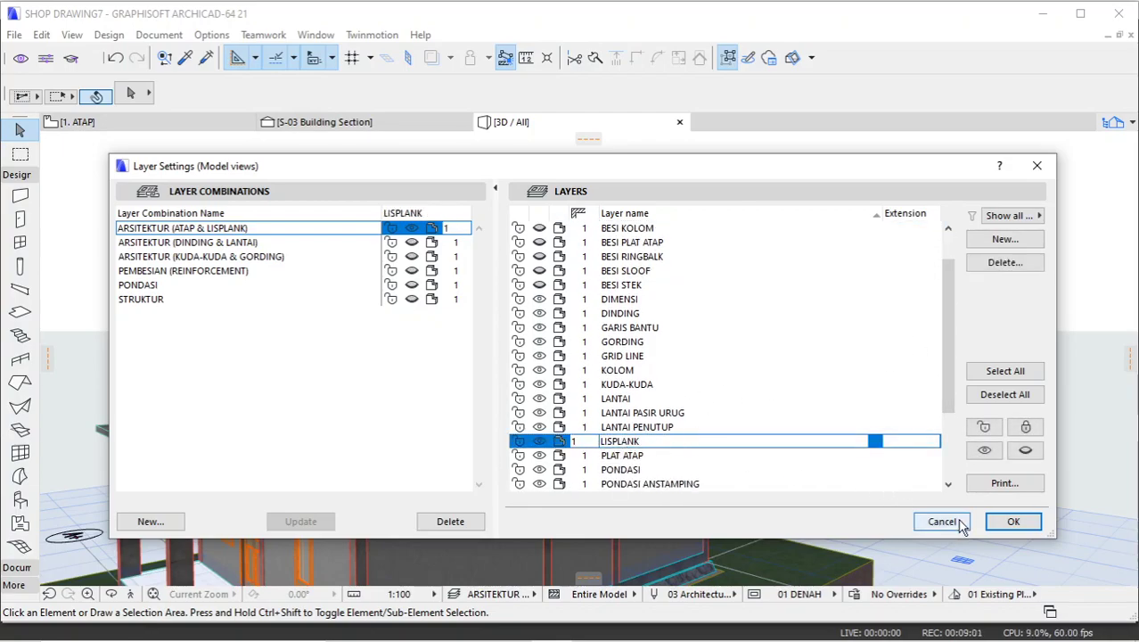
left_click(1013, 521)
left_click_drag(778, 298, 742, 248)
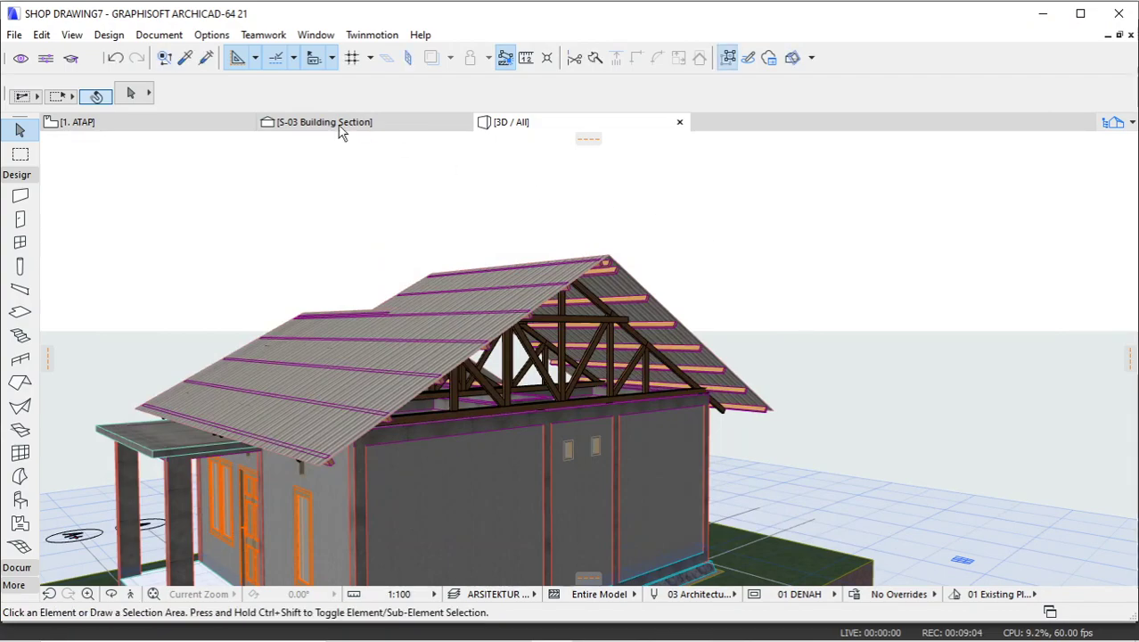
Open the S-03 Building Section from its marker in the 1. ATAP plan and apply the ARSITEKTUR (ATAP & LISPLANK) layer combination.
left_click(175, 131)
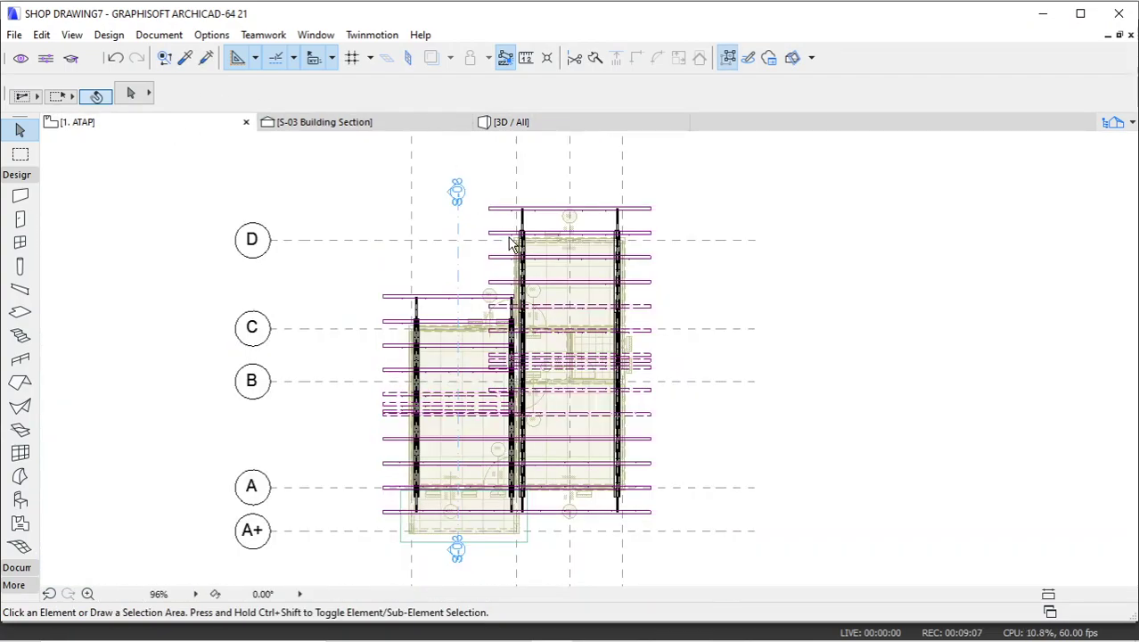
left_click(460, 225)
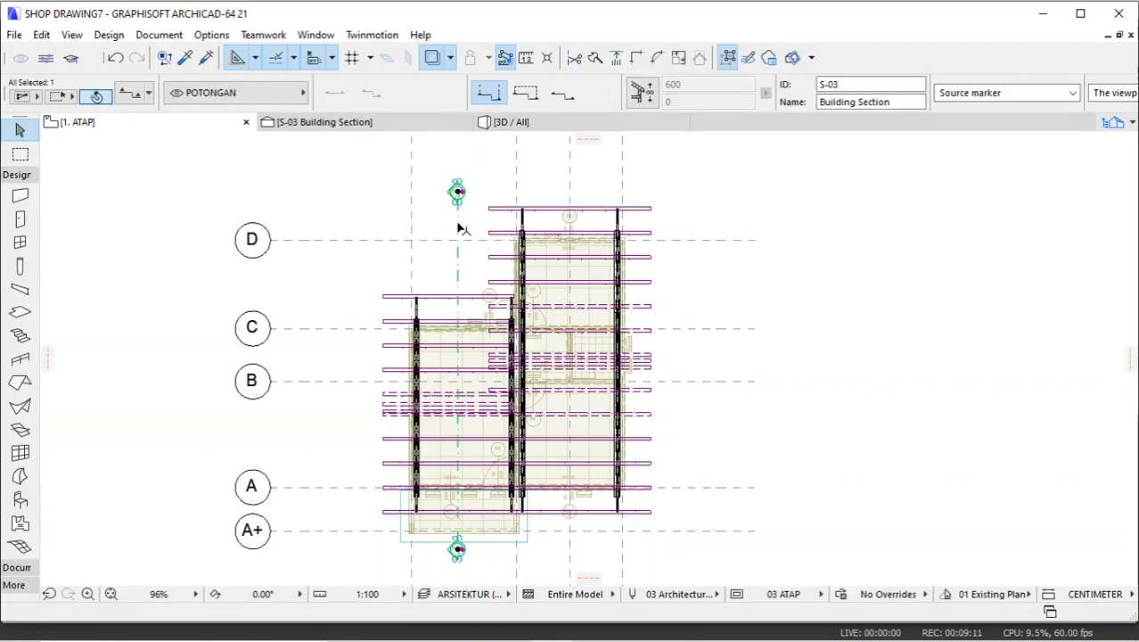
right_click(459, 229)
left_click(509, 281)
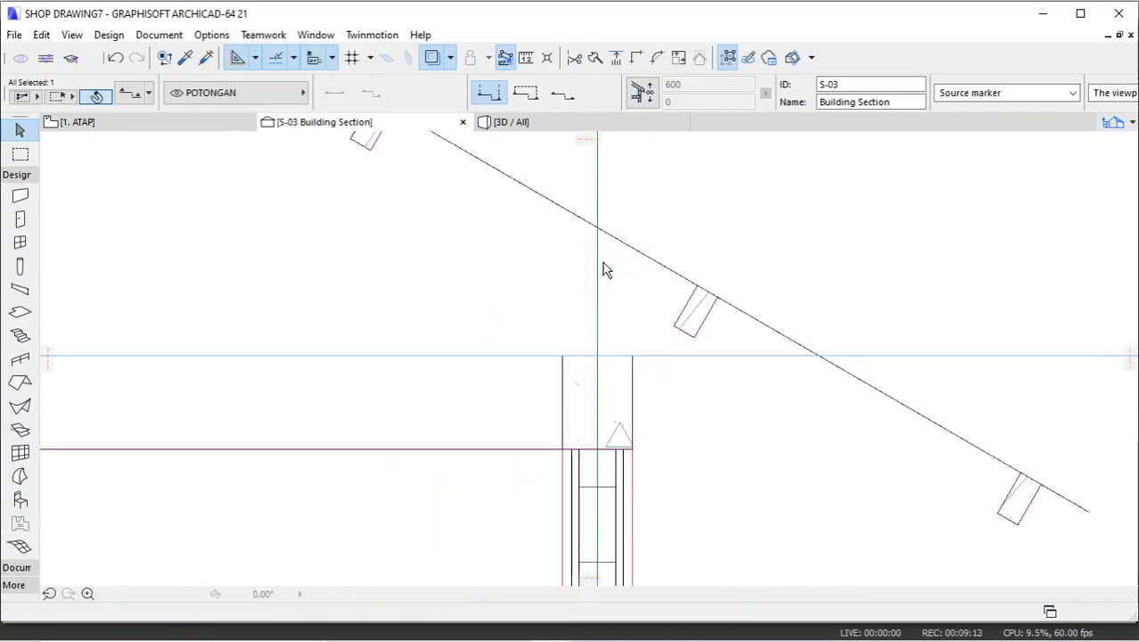
scroll(629, 297, "down", 5)
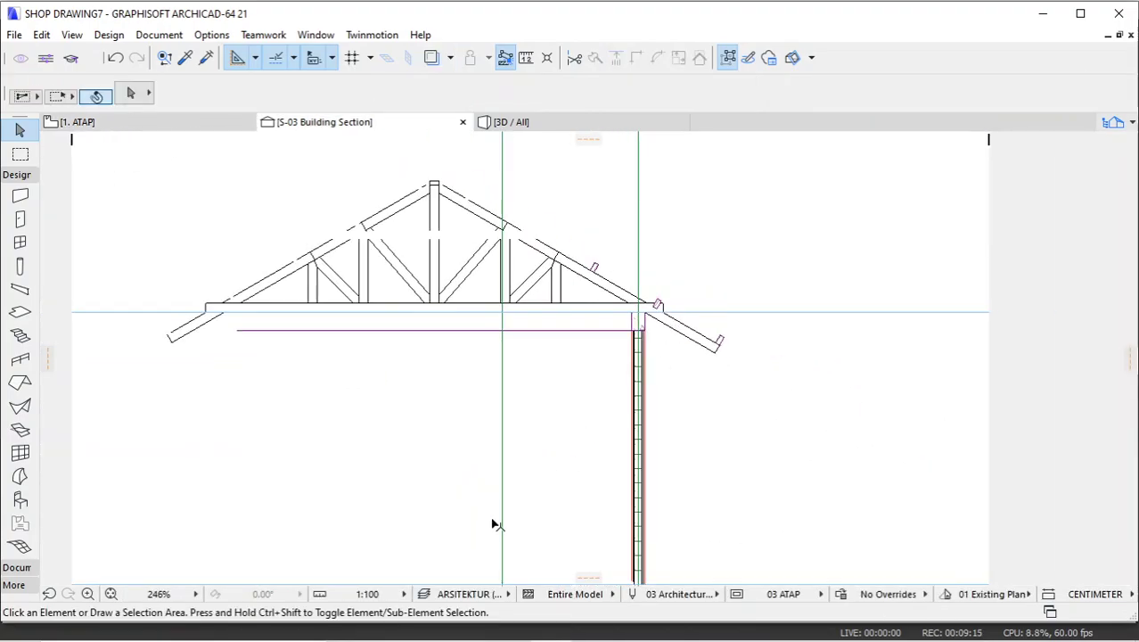
left_click(467, 593)
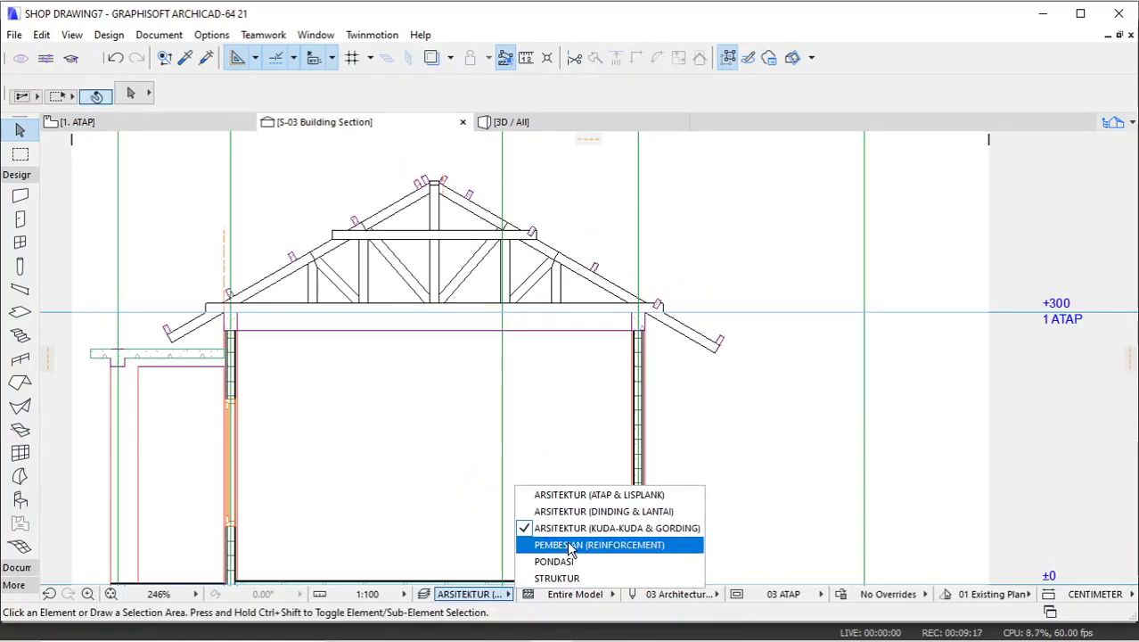
left_click(584, 501)
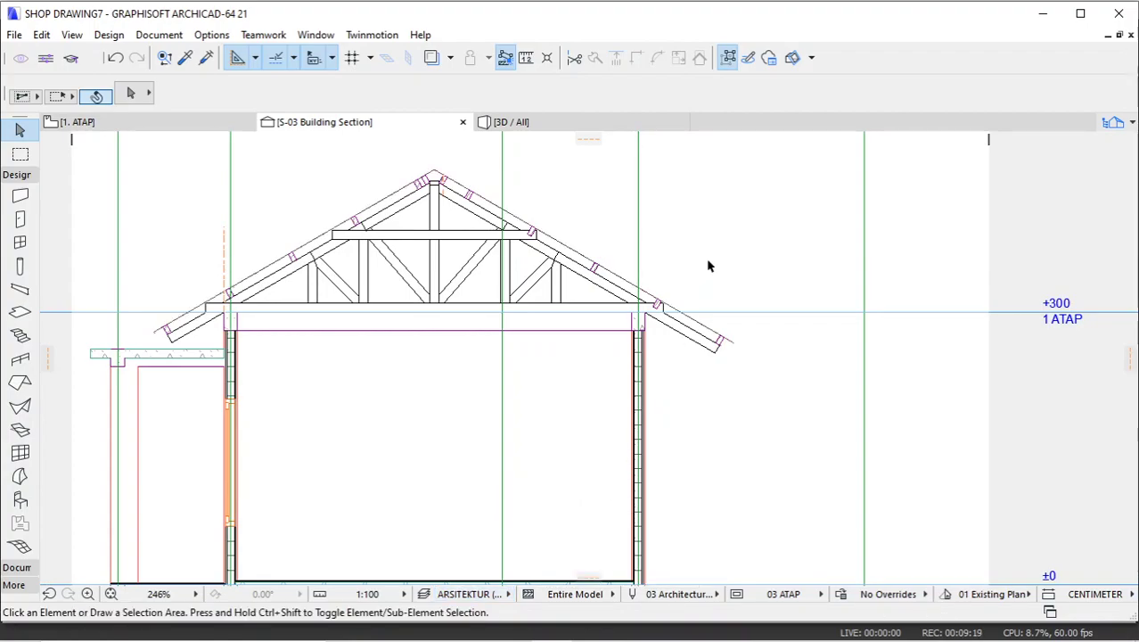
Drag a copy of the lowest purlin at the eave from its inner upper corner to its outer upper corner.
scroll(731, 272, "left", 2)
scroll(779, 352, "up", 5)
scroll(779, 363, "up", 4)
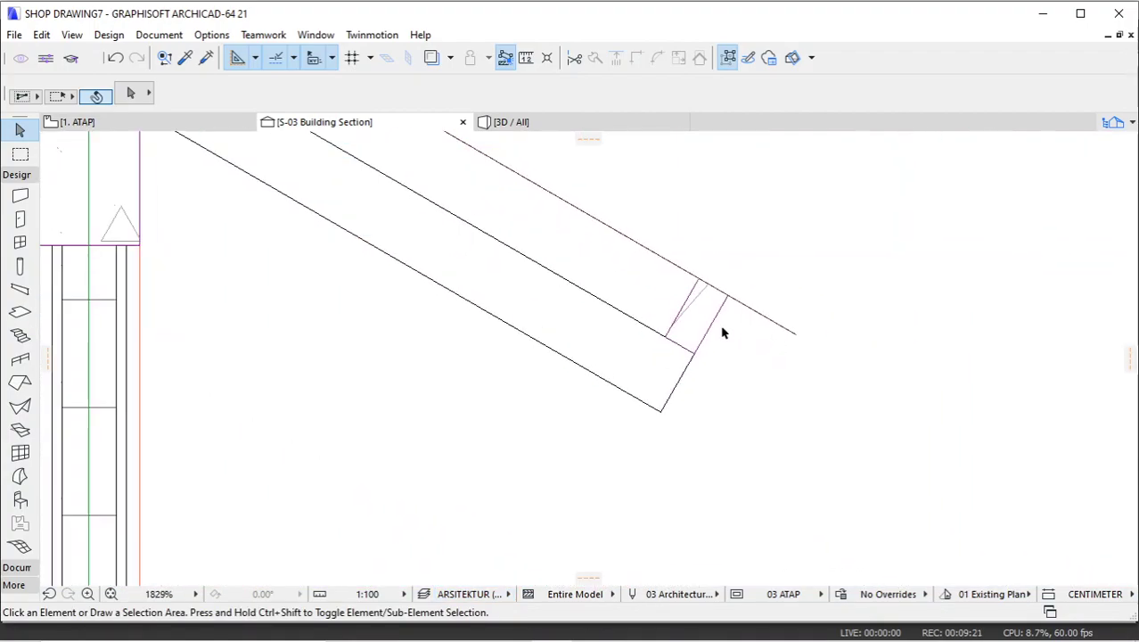
left_click(715, 312)
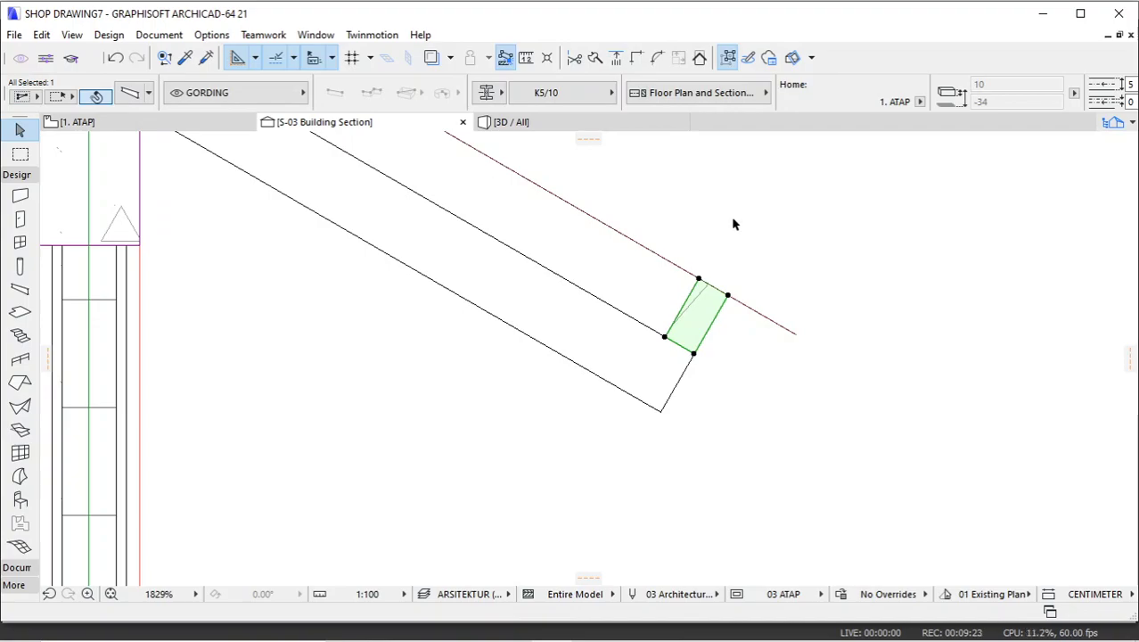
right_click(733, 220)
mouse_move(843, 393)
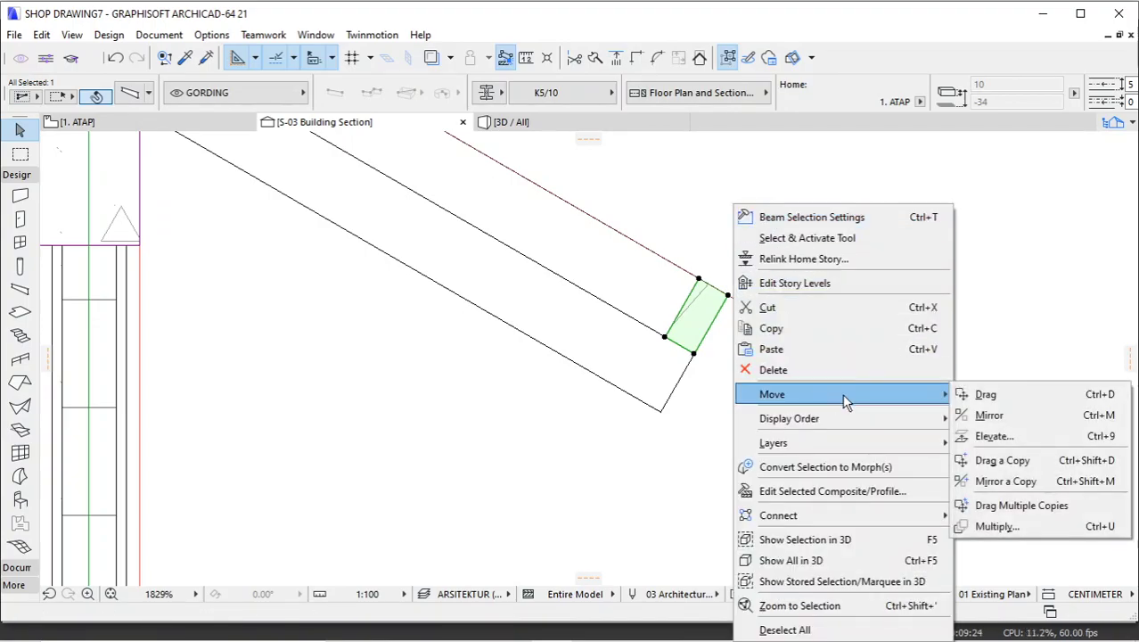
left_click(974, 460)
scroll(725, 323, "up", 2)
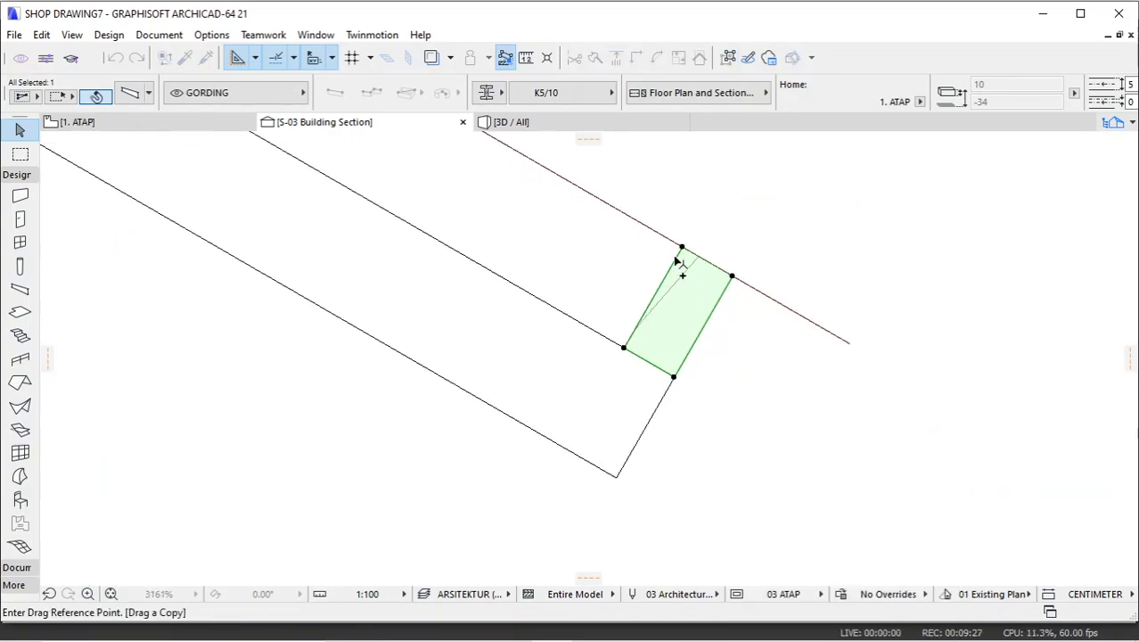
left_click(682, 249)
scroll(682, 252, "up", 4)
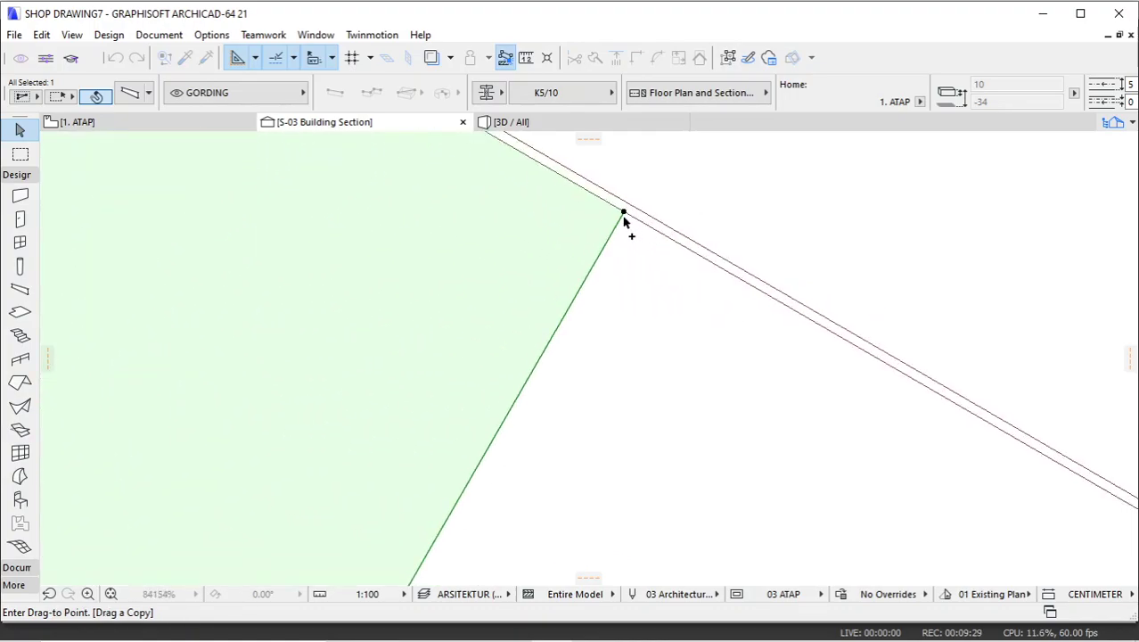
left_click(625, 214)
scroll(633, 198, "down", 5)
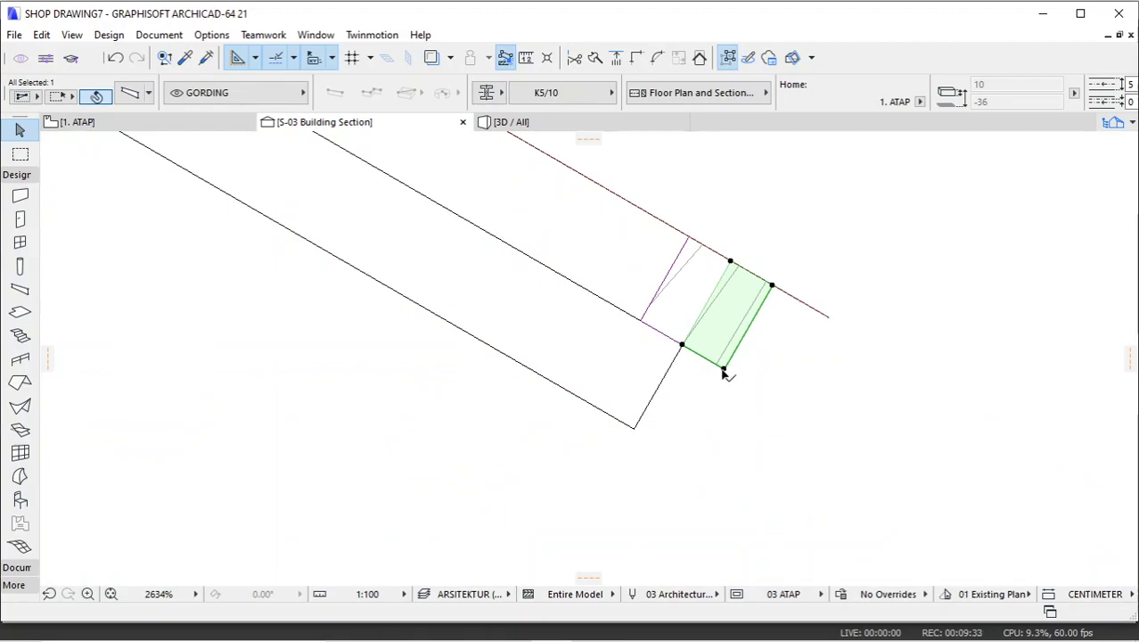
Assign the copied eave beam to the LISPLANK layer and stretch its height to 25 cm past the rafter's lower edge.
left_click(235, 97)
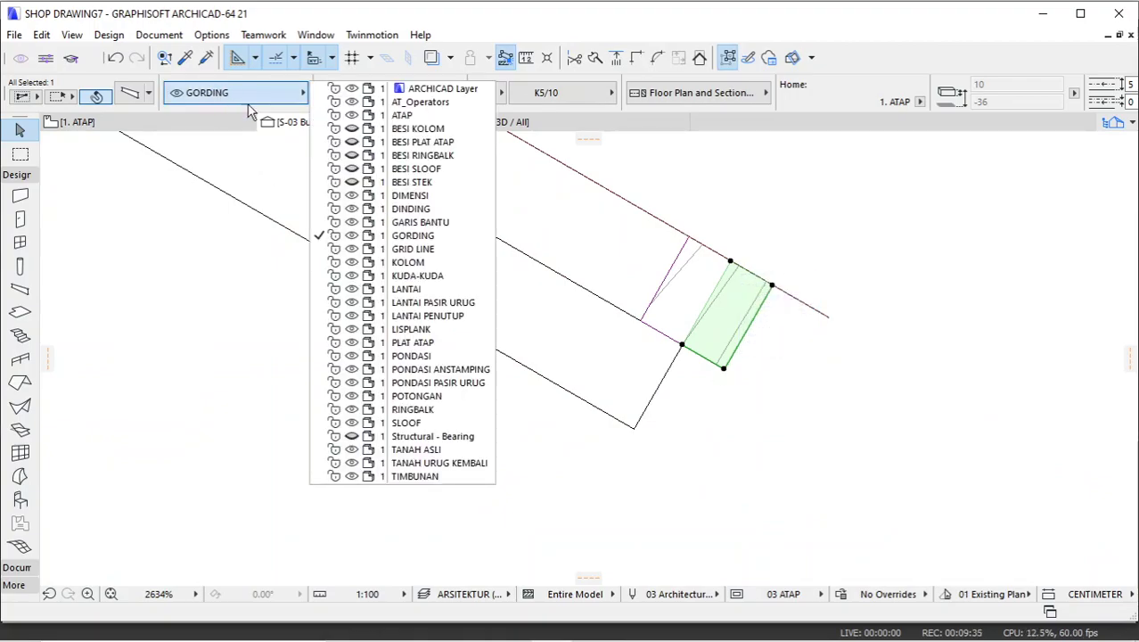
left_click(423, 330)
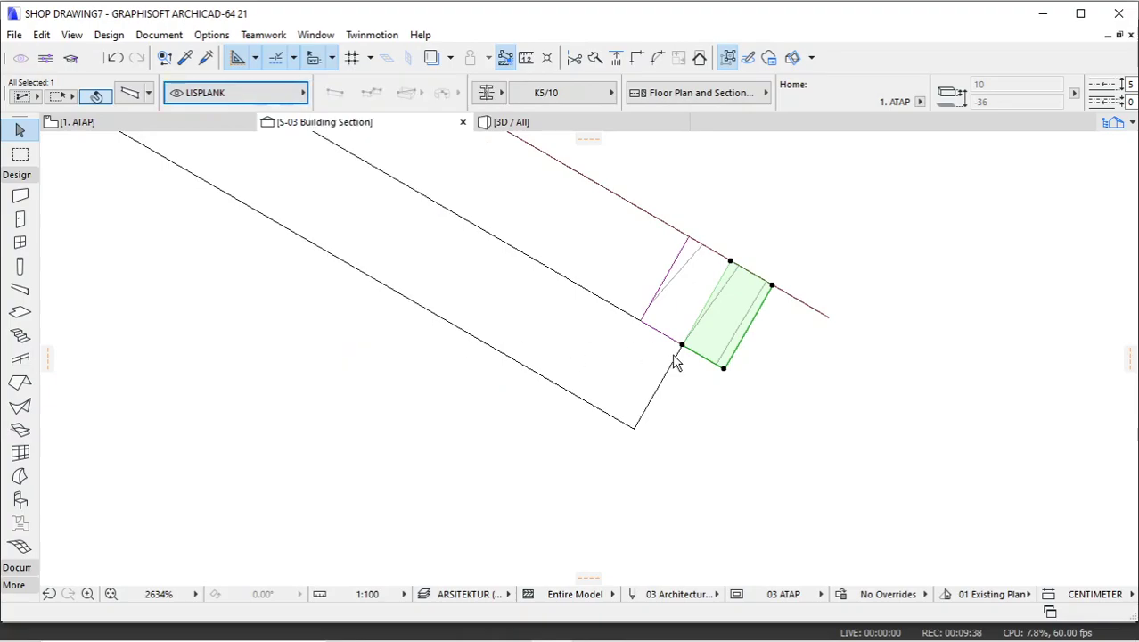
left_click(724, 369)
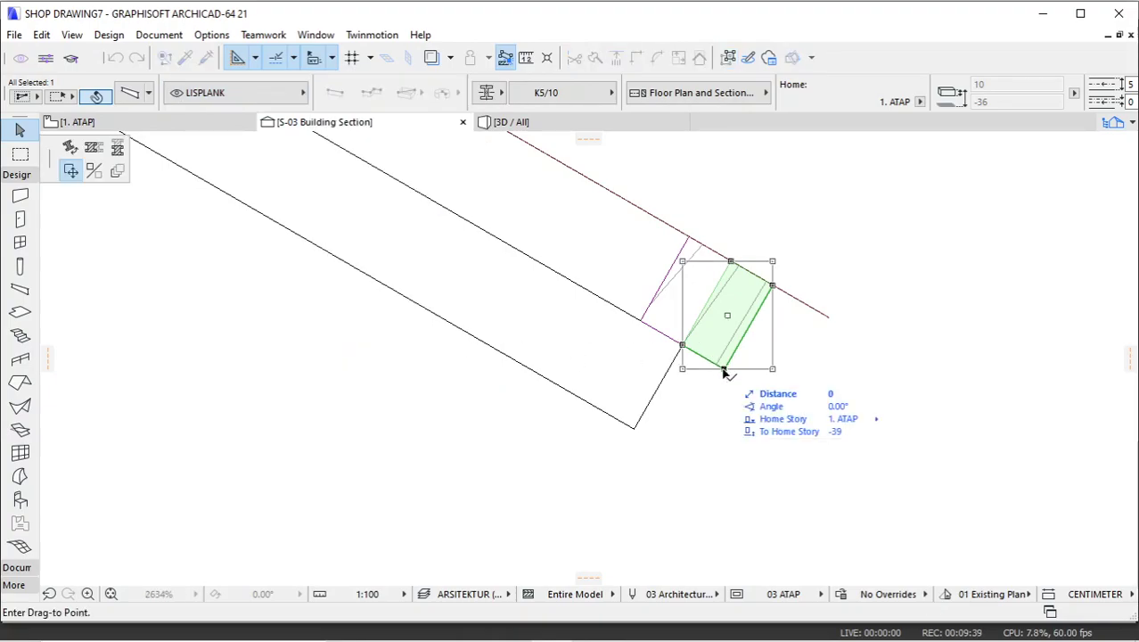
left_click(117, 150)
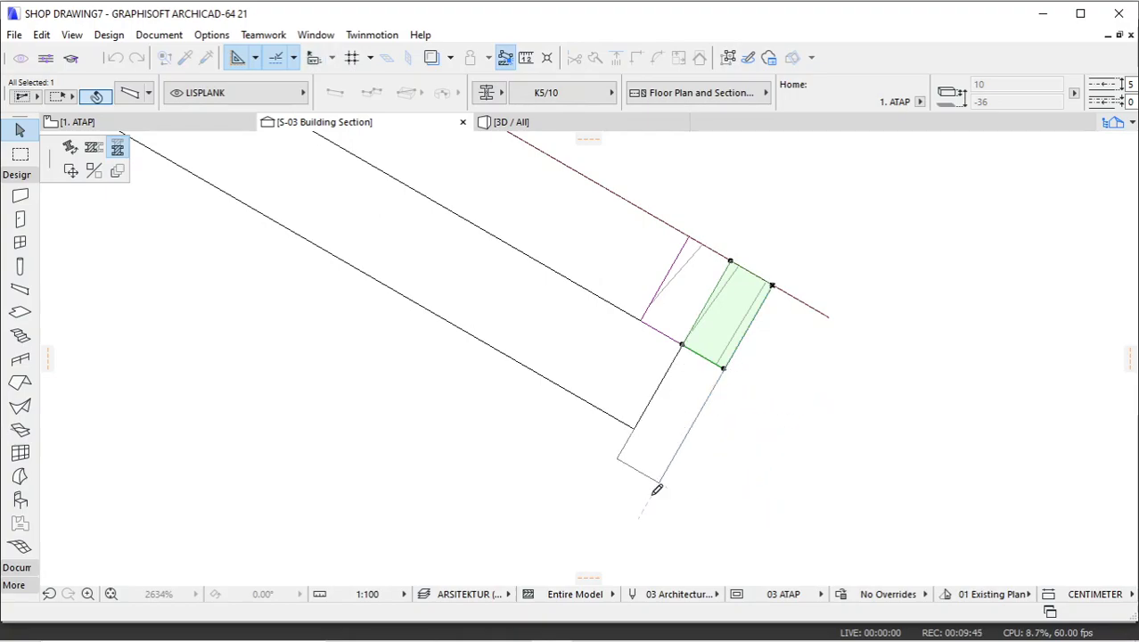
key("Escape")
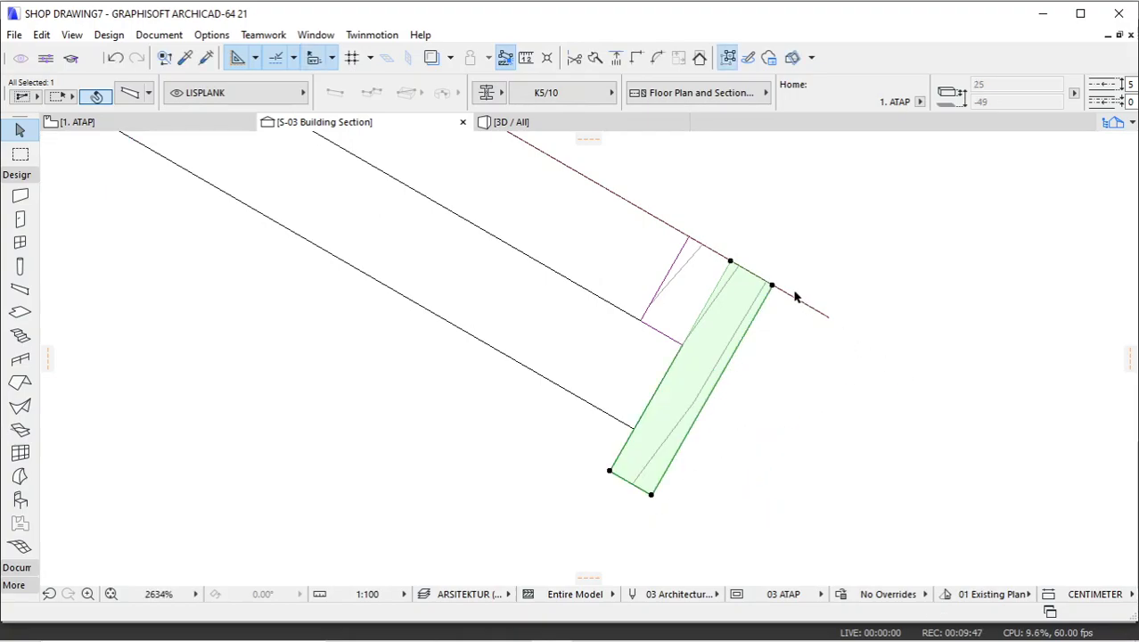
Open the Profile Manager and capture the selected fascia beam's profile as a custom profile.
scroll(797, 297, "down", 2)
scroll(629, 264, "up", 1)
left_click(212, 35)
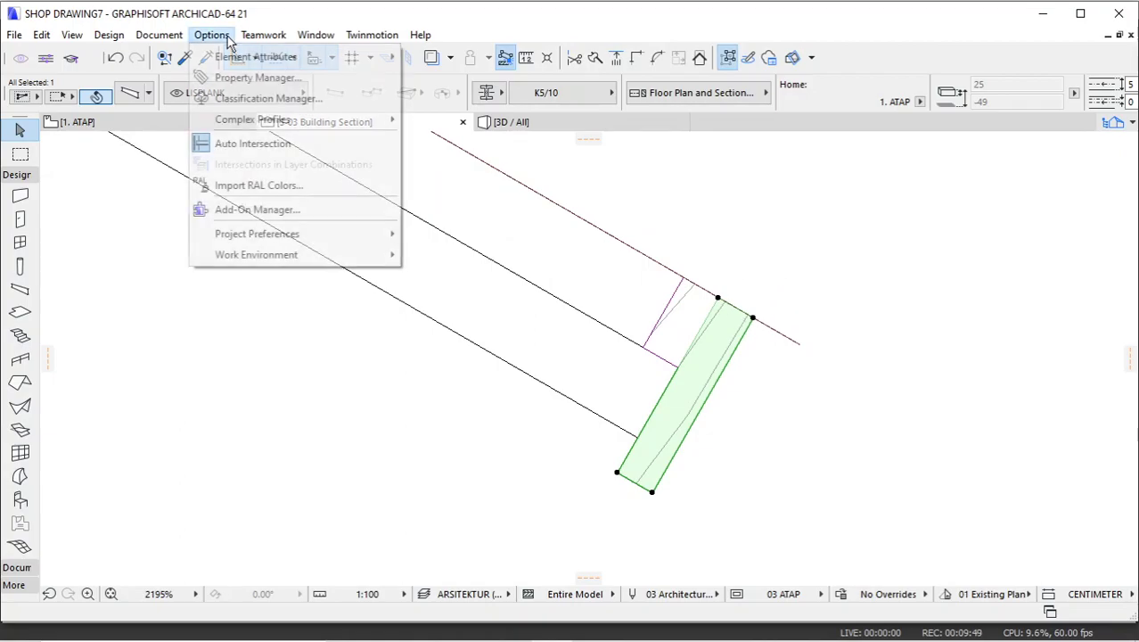
mouse_move(325, 128)
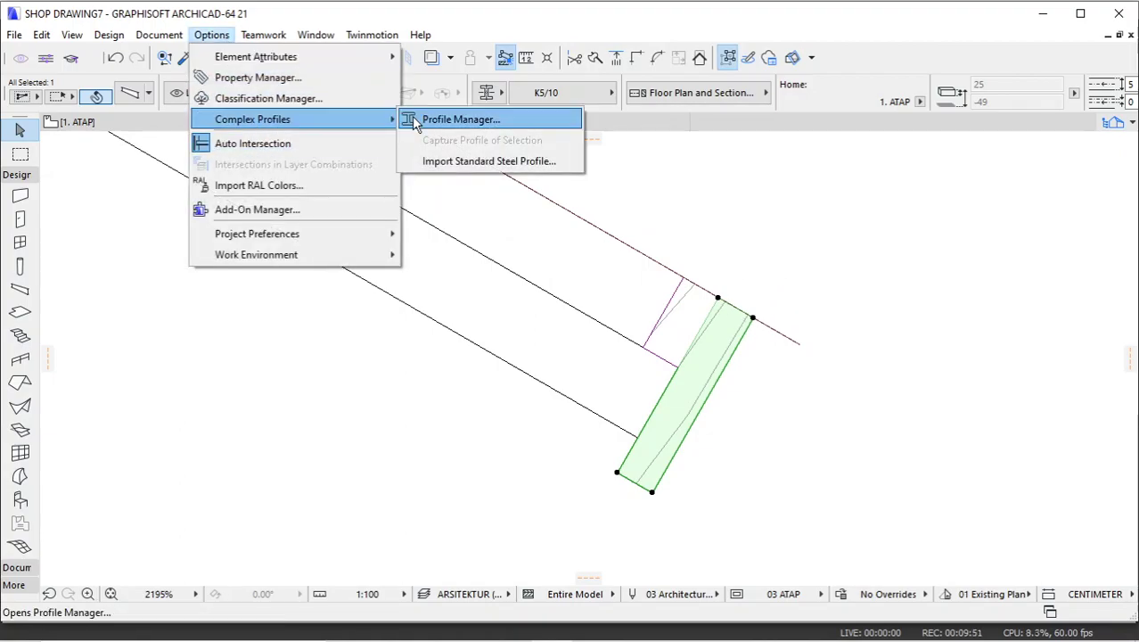
left_click(437, 120)
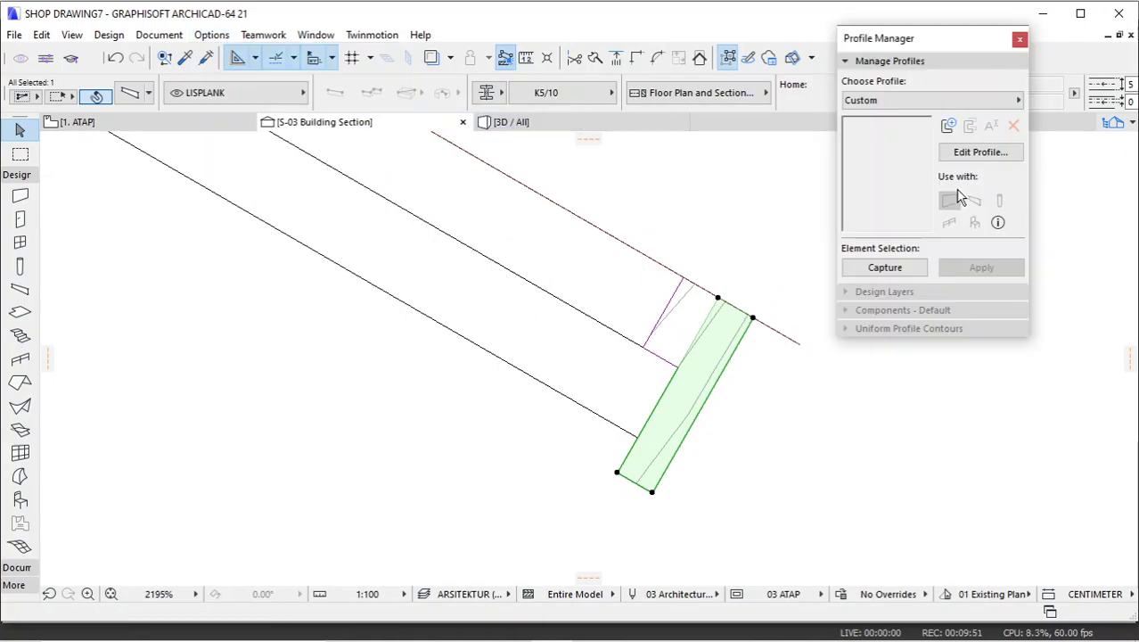
left_click(888, 268)
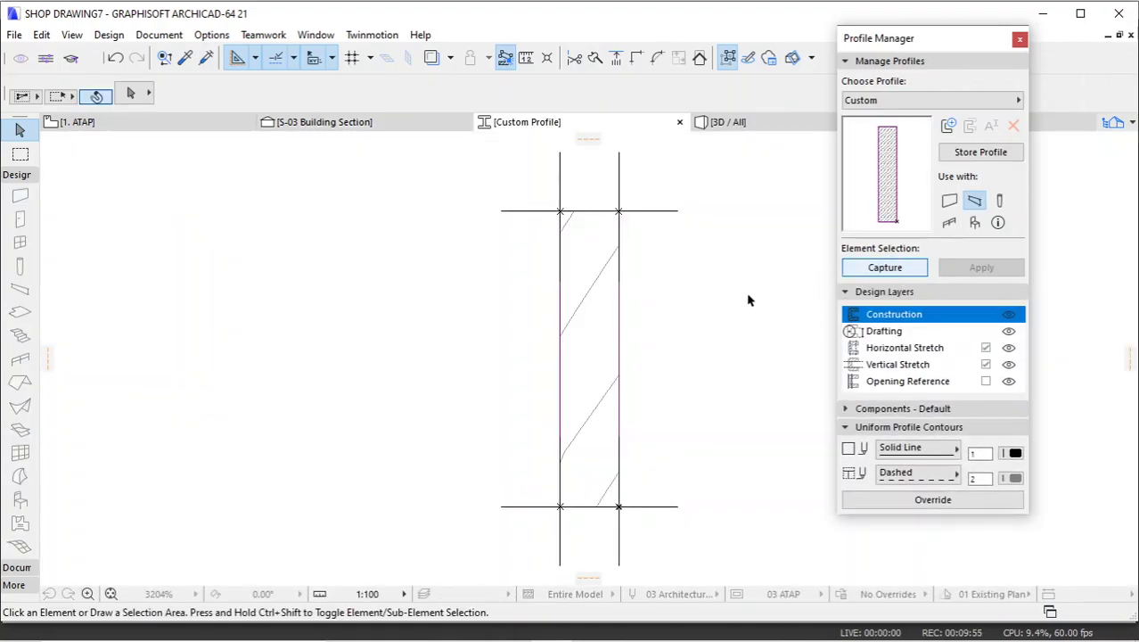
Narrow the captured profile's fill to half its width by moving both right-hand nodes to the midpoints of its short edges.
left_click(603, 297)
left_click(618, 211)
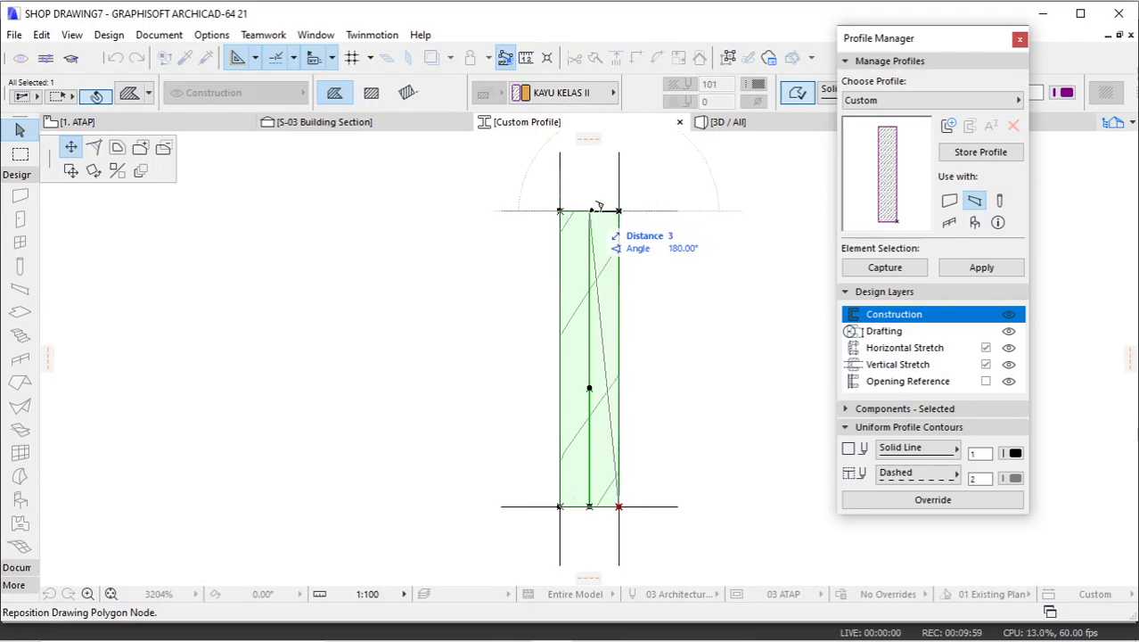
left_click(592, 209)
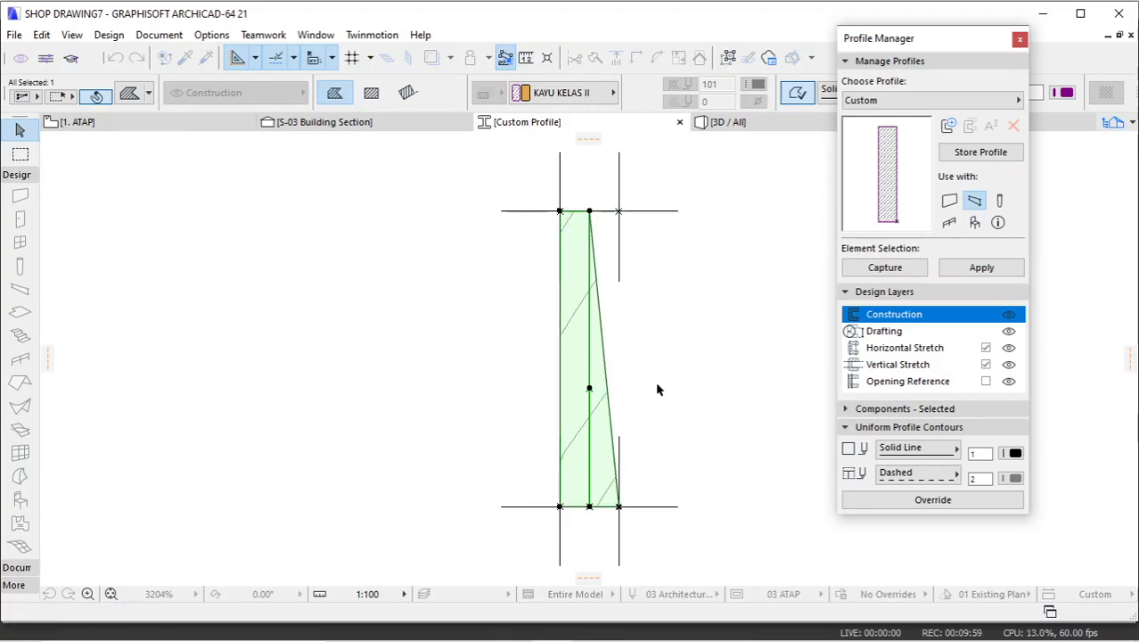
left_click(621, 507)
left_click(590, 506)
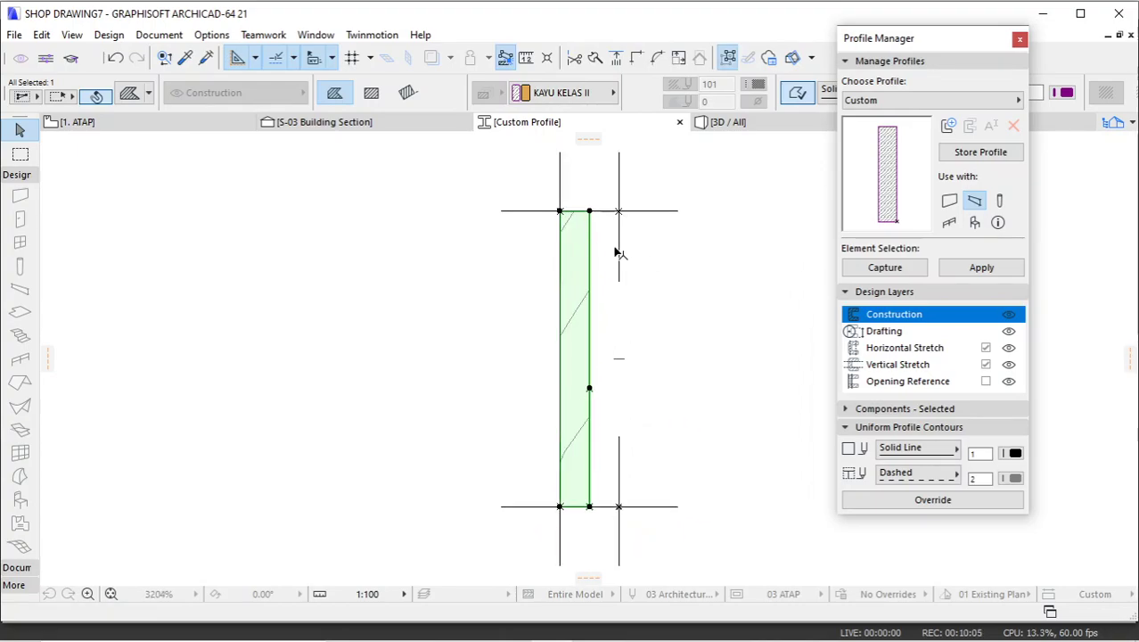
right_click(698, 177)
mouse_move(763, 319)
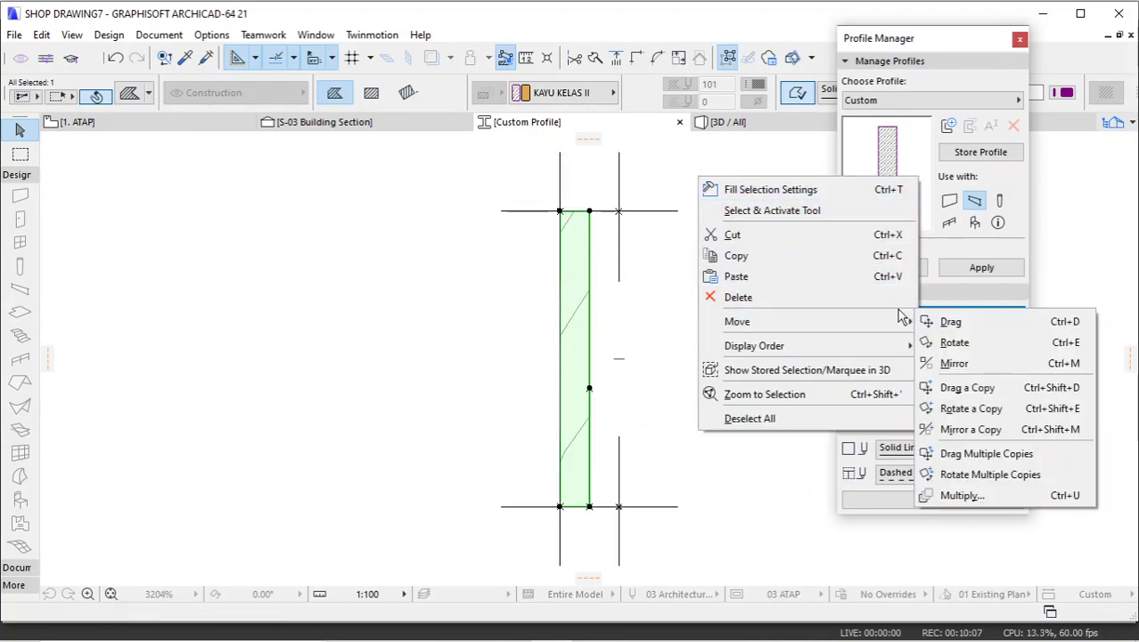
left_click(949, 322)
scroll(606, 224, "up", 3)
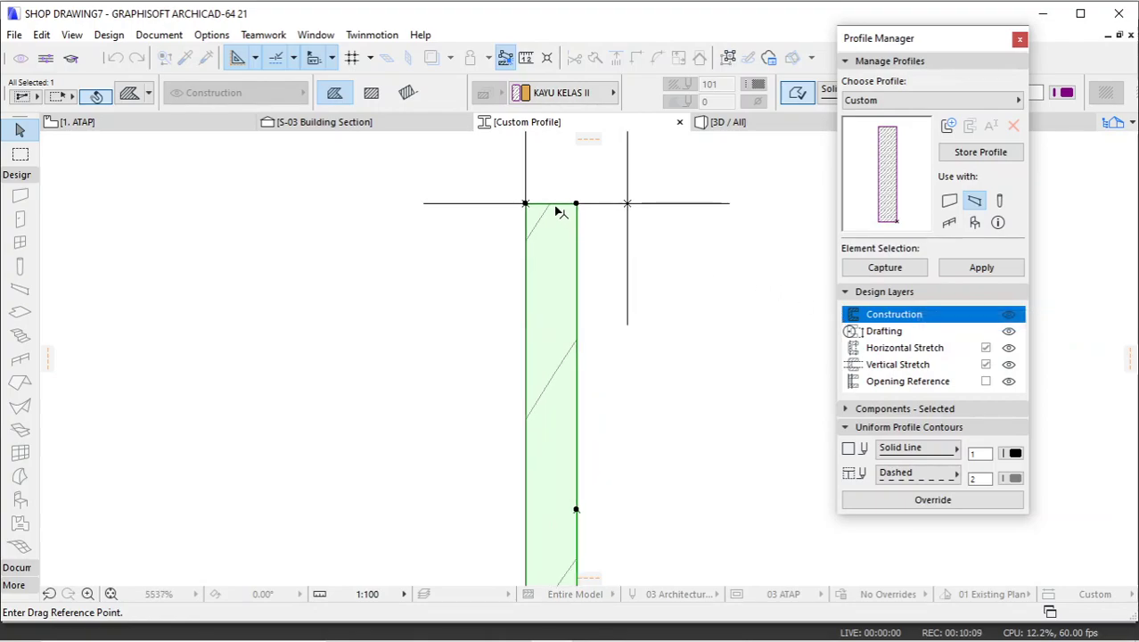
scroll(583, 198, "down", 5)
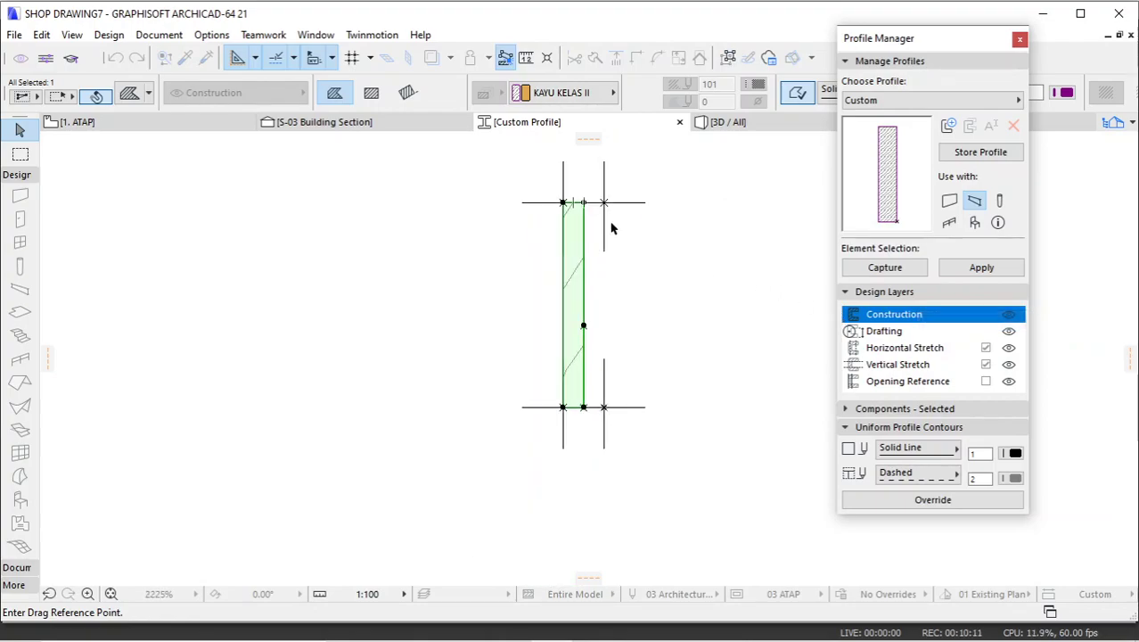
key("Escape")
Move the custom profile's outer vertical stretch-zone lines onto the narrowed fill's right edge.
left_click_drag(594, 156, 690, 462)
right_click(644, 223)
mouse_move(708, 366)
left_click(892, 363)
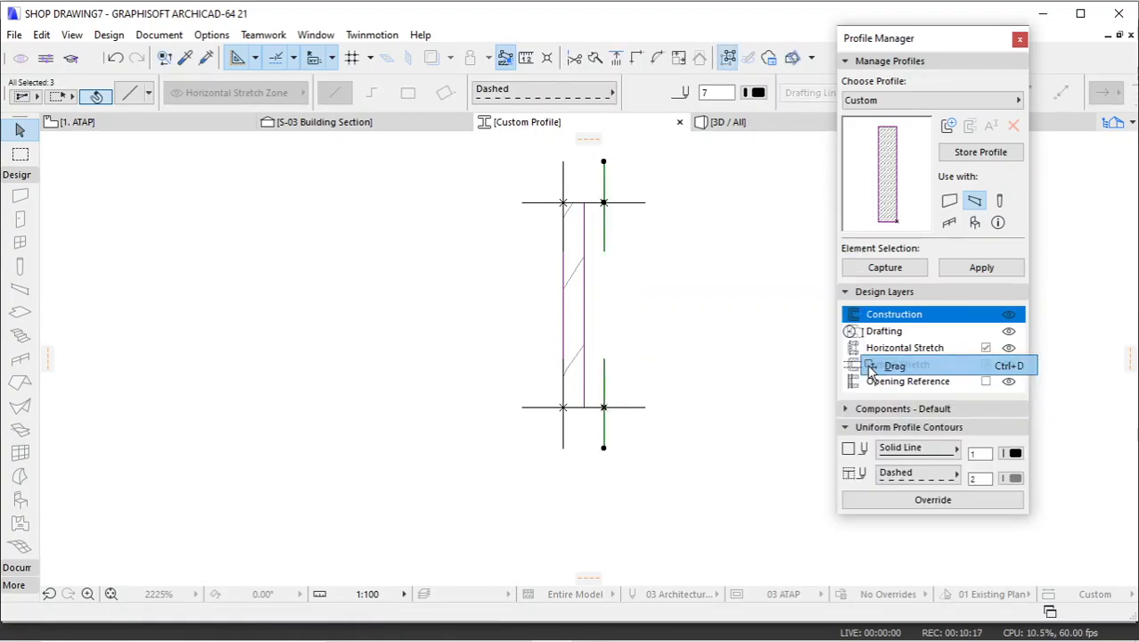
scroll(597, 410, "up", 6)
left_click(604, 409)
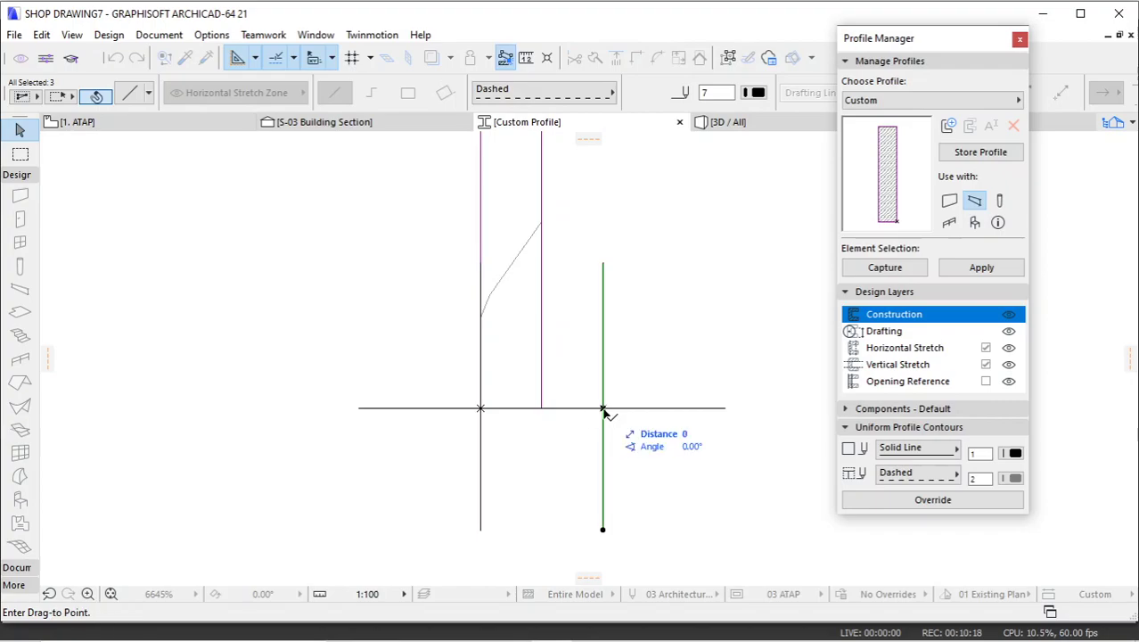
left_click(541, 409)
left_click(637, 375)
scroll(603, 407, "down", 10)
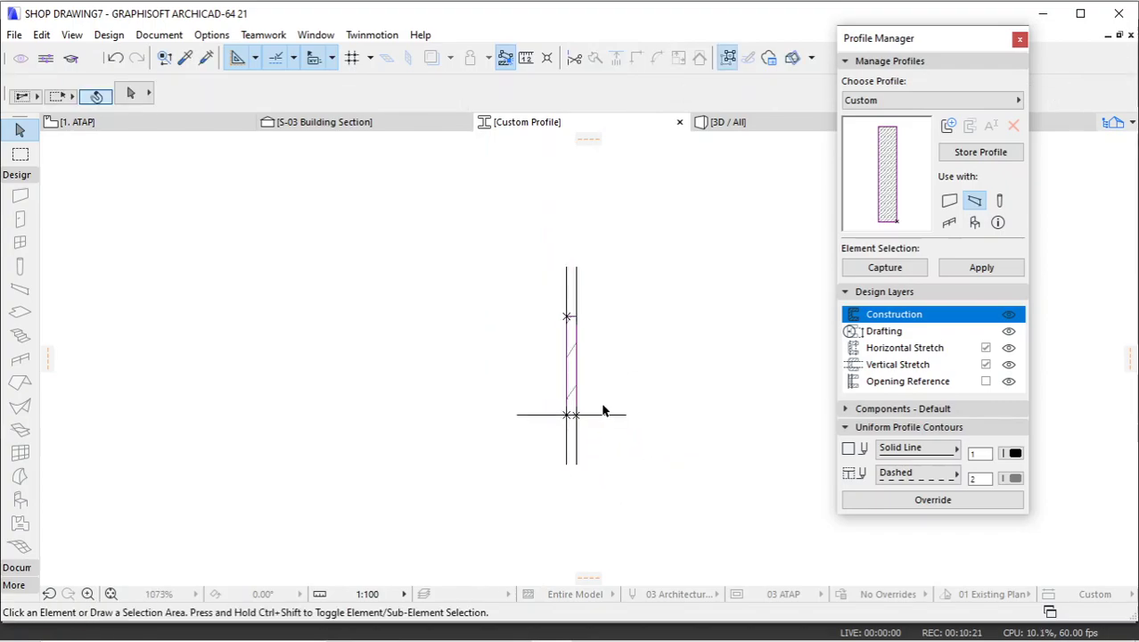
Store the narrowed custom profile under the name LISPLANK, apply it to the selected fascia beam and close the Profile Manager.
left_click(980, 267)
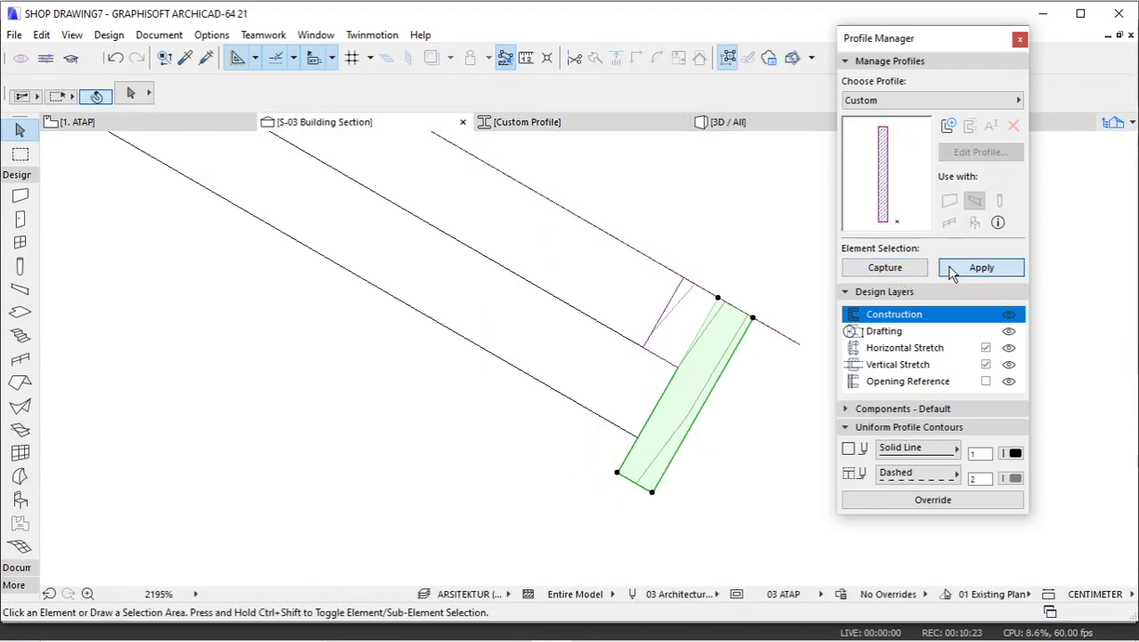
left_click(904, 266)
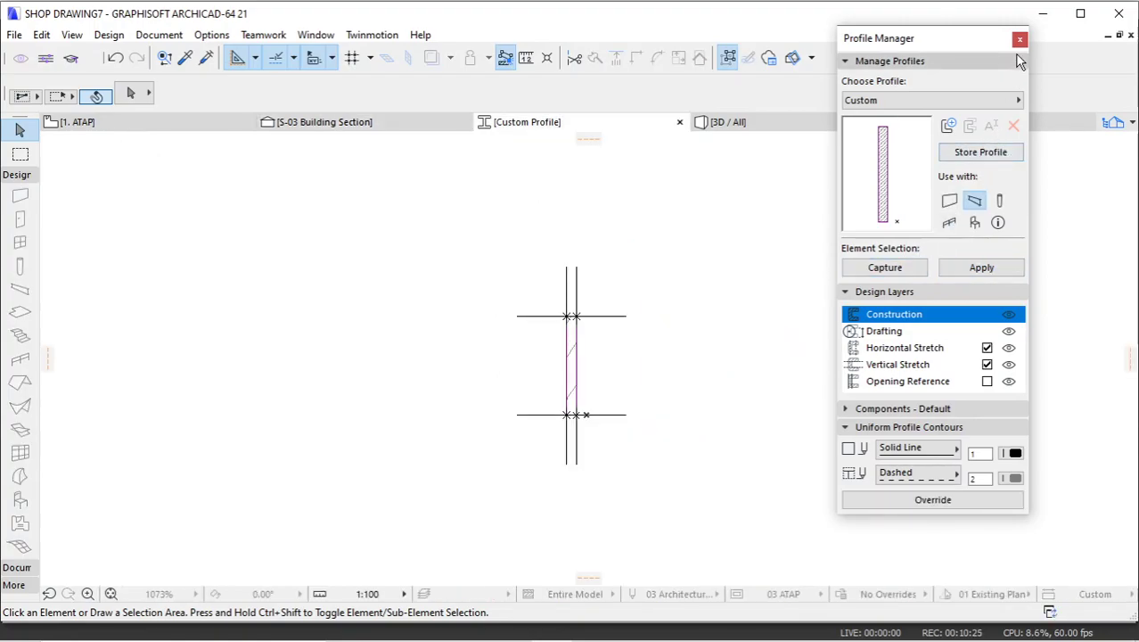
left_click(981, 152)
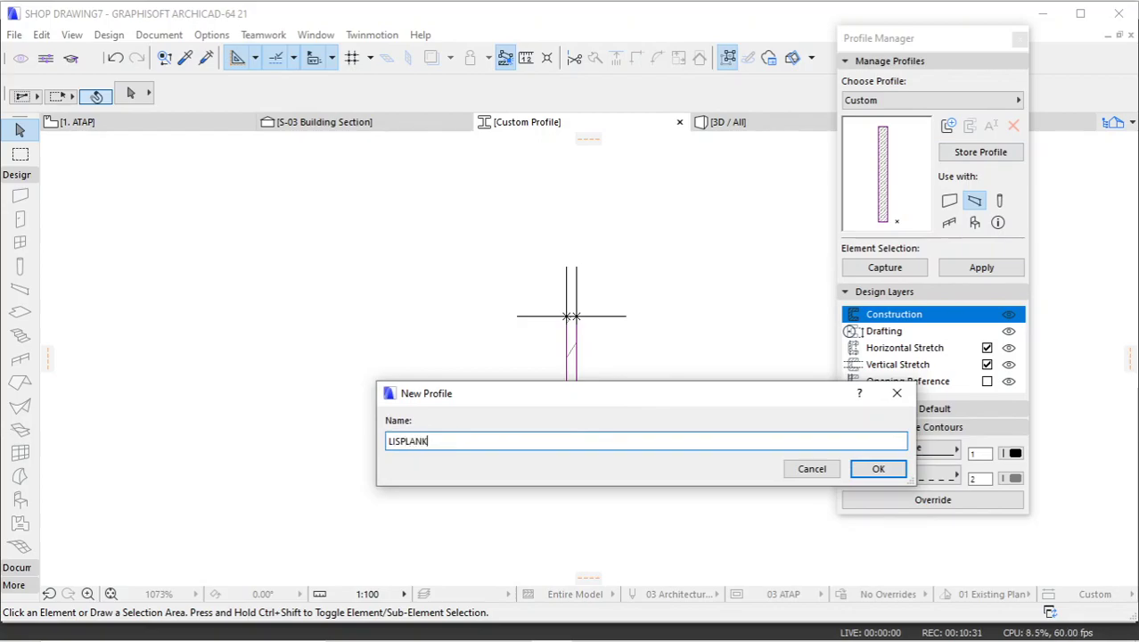
type("LISPLANK")
left_click(877, 468)
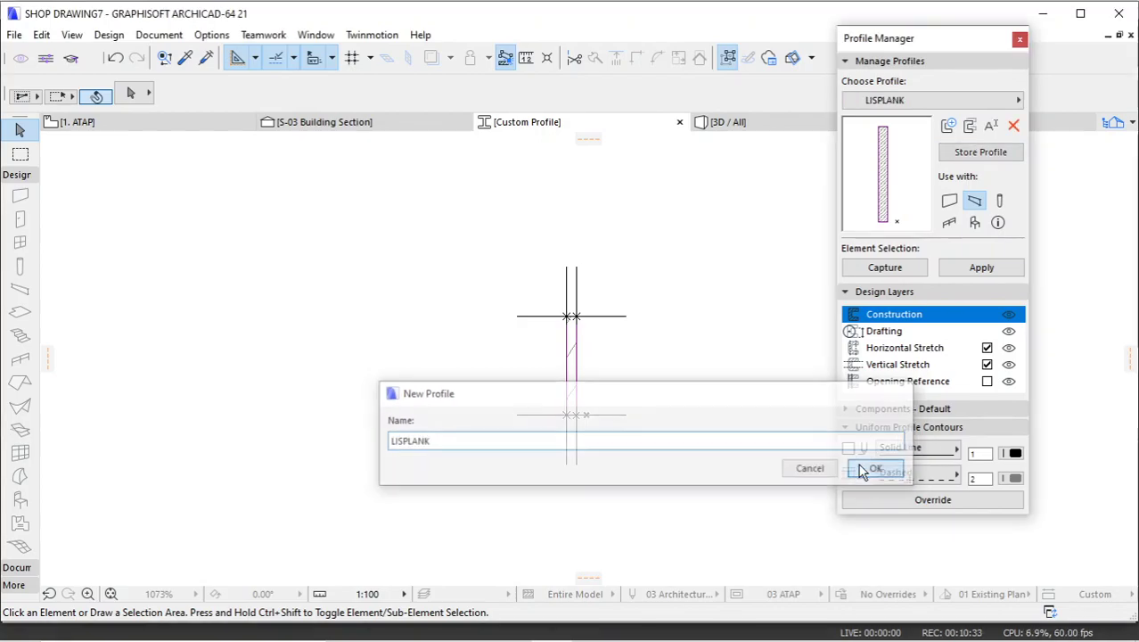
left_click(981, 268)
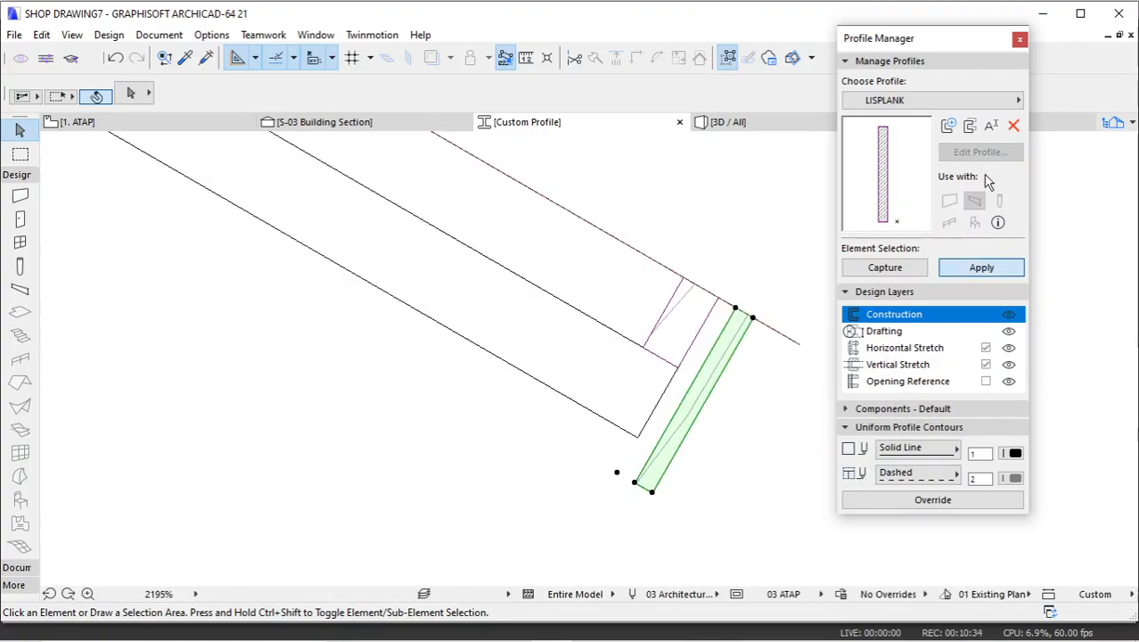
left_click(1019, 39)
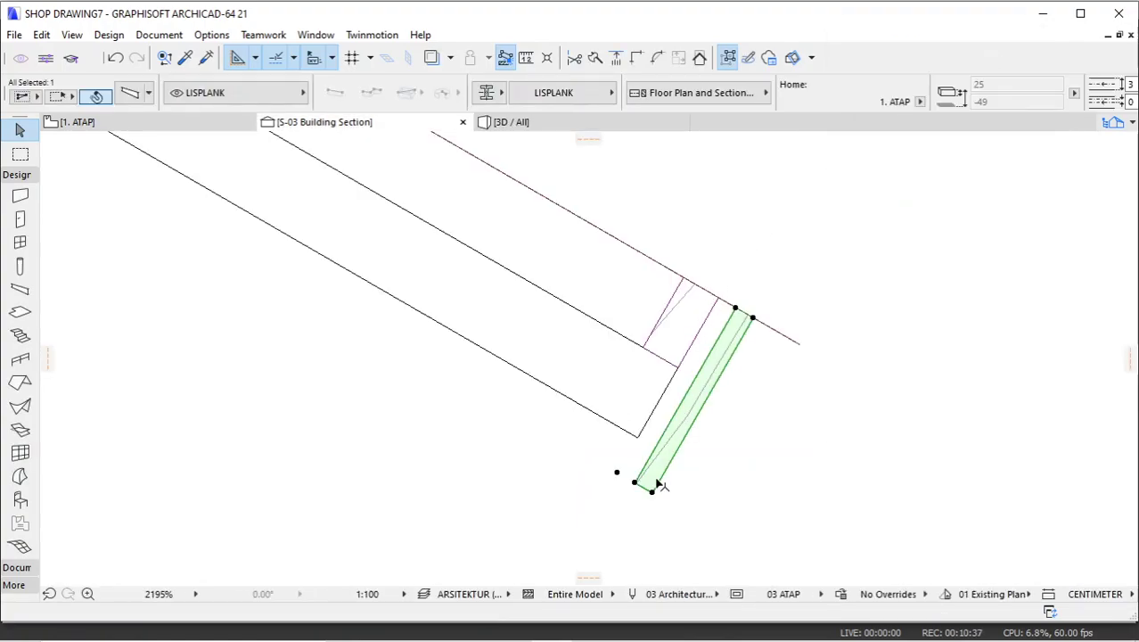
Move the fascia beam in the section by its inner upper corner so it sits flush against the eave purlin's outer face.
scroll(656, 496, "up", 2)
left_click(797, 180)
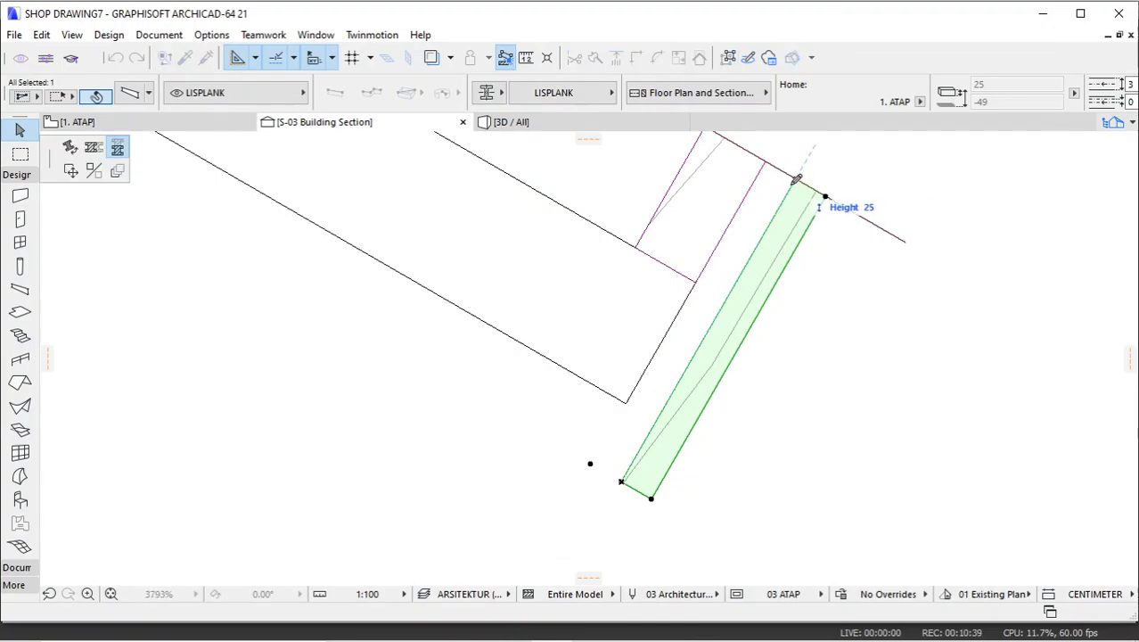
scroll(738, 180, "up", 10)
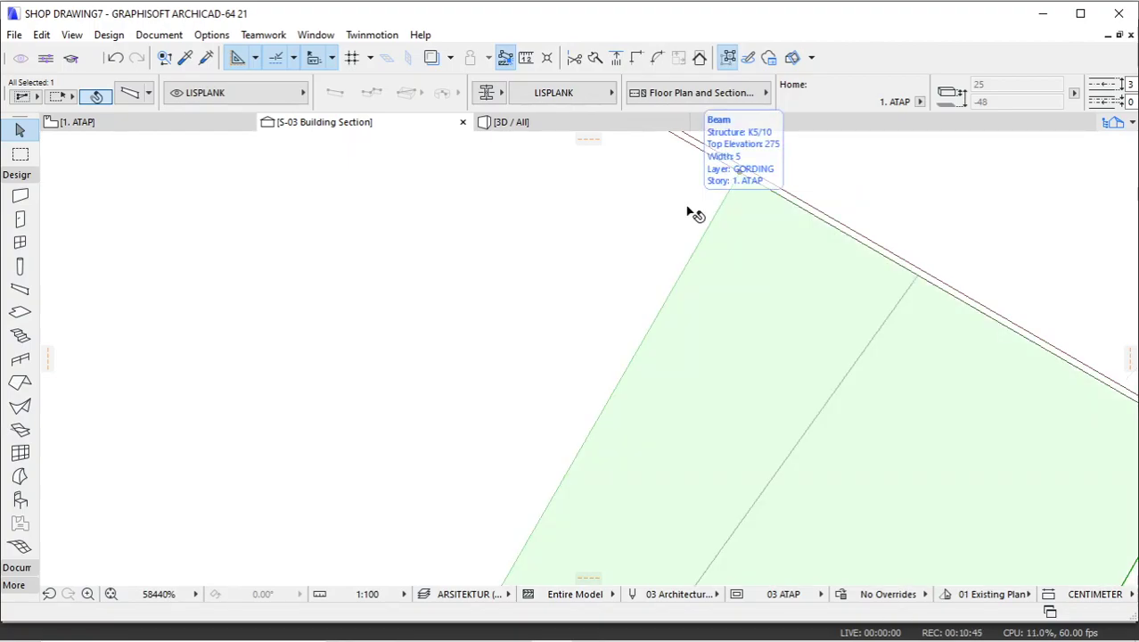
scroll(695, 215, "down", 8)
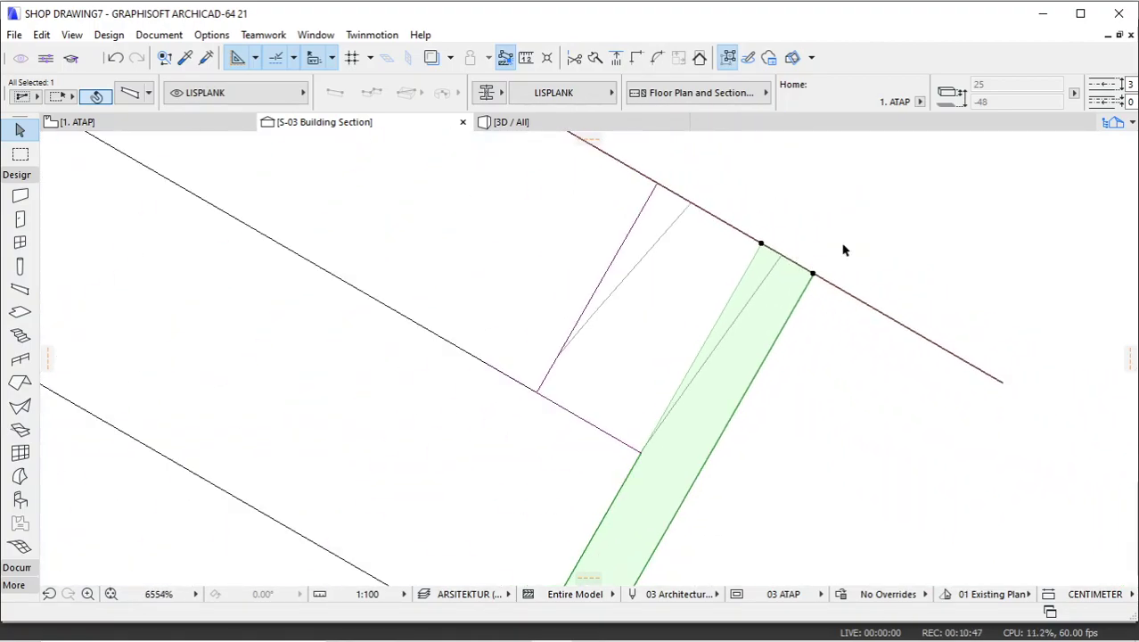
left_click(843, 250)
scroll(726, 294, "down", 3)
scroll(758, 366, "down", 7)
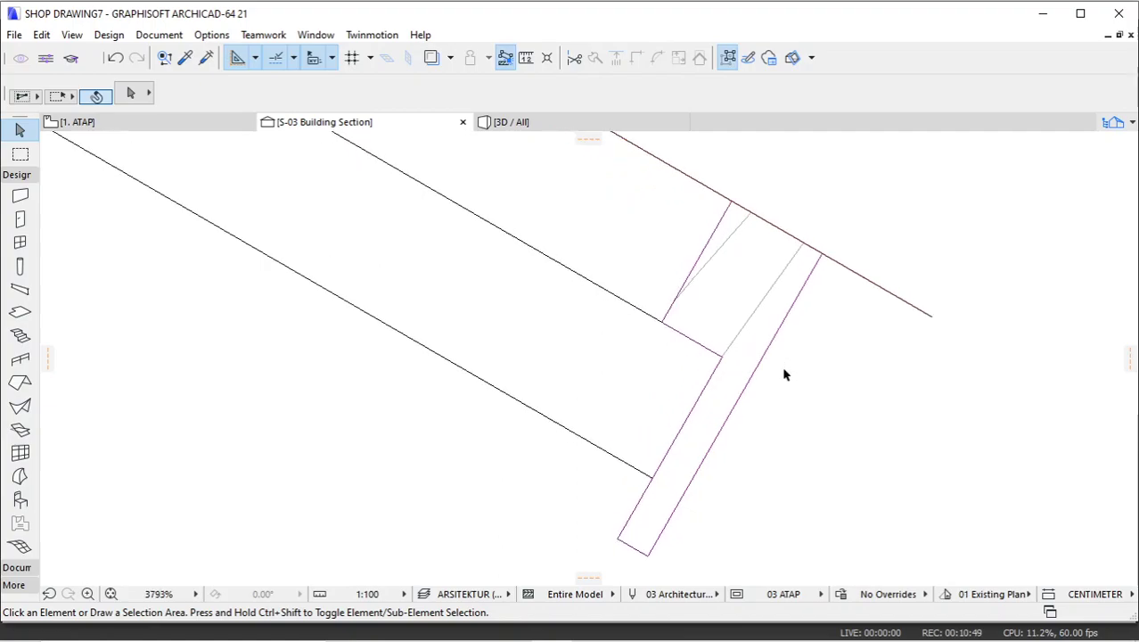
Override the fascia beam's surfaces in the 3D model with KAYU KELAS I, linking the surface overrides together.
left_click(521, 124)
left_click_drag(628, 366, 776, 444)
middle_click_drag(838, 435, 420, 398, "shift")
scroll(415, 454, "up", 10)
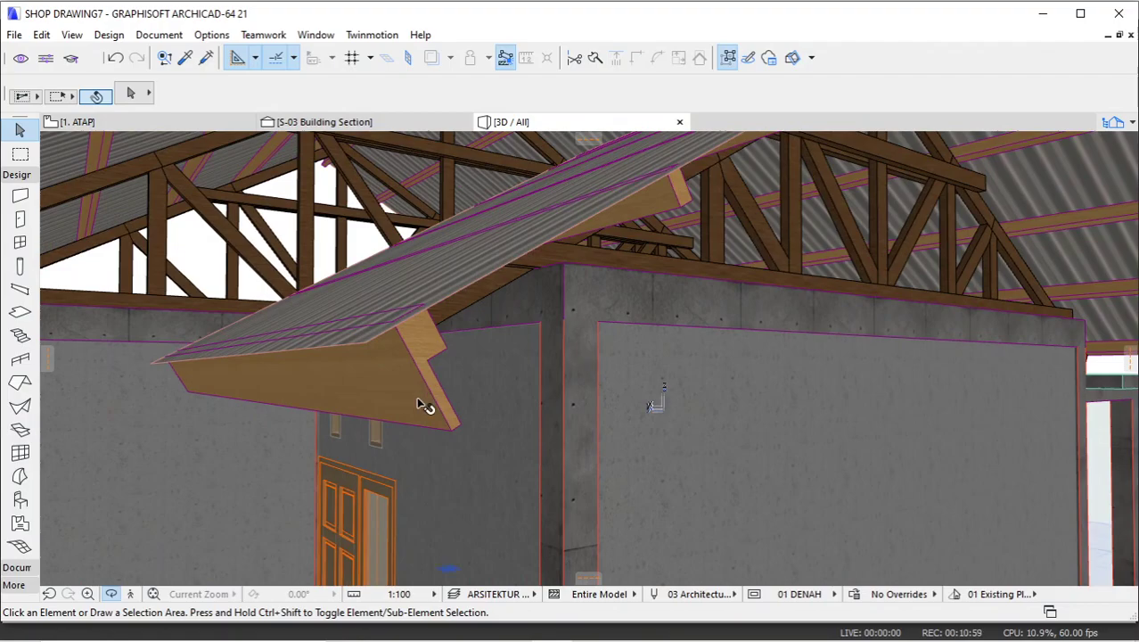
left_click(419, 400)
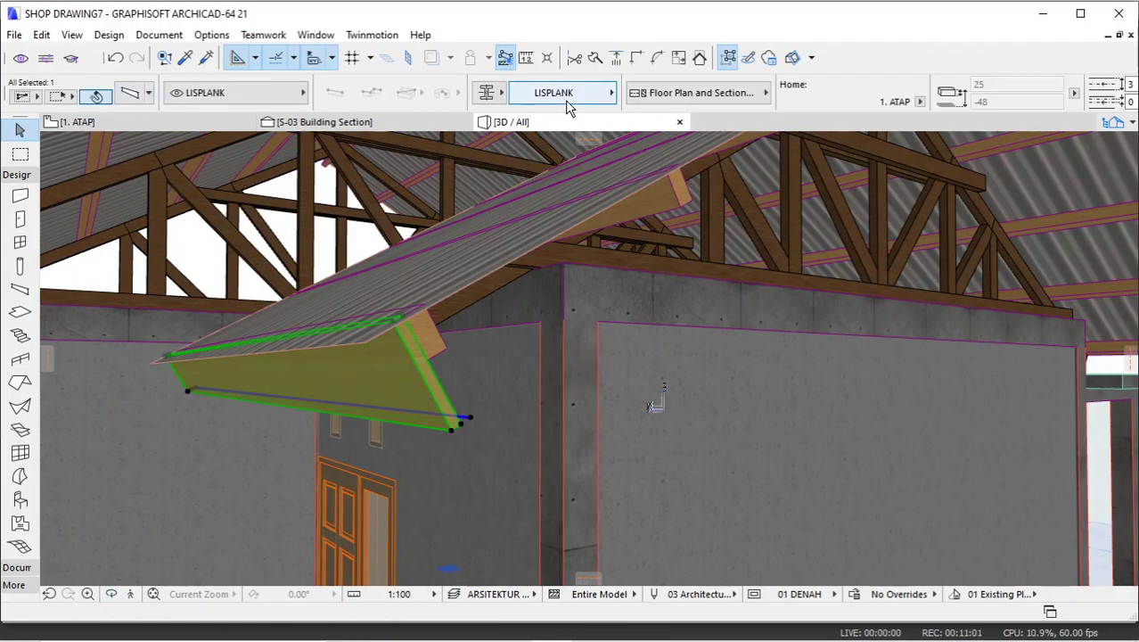
key("ctrl+t")
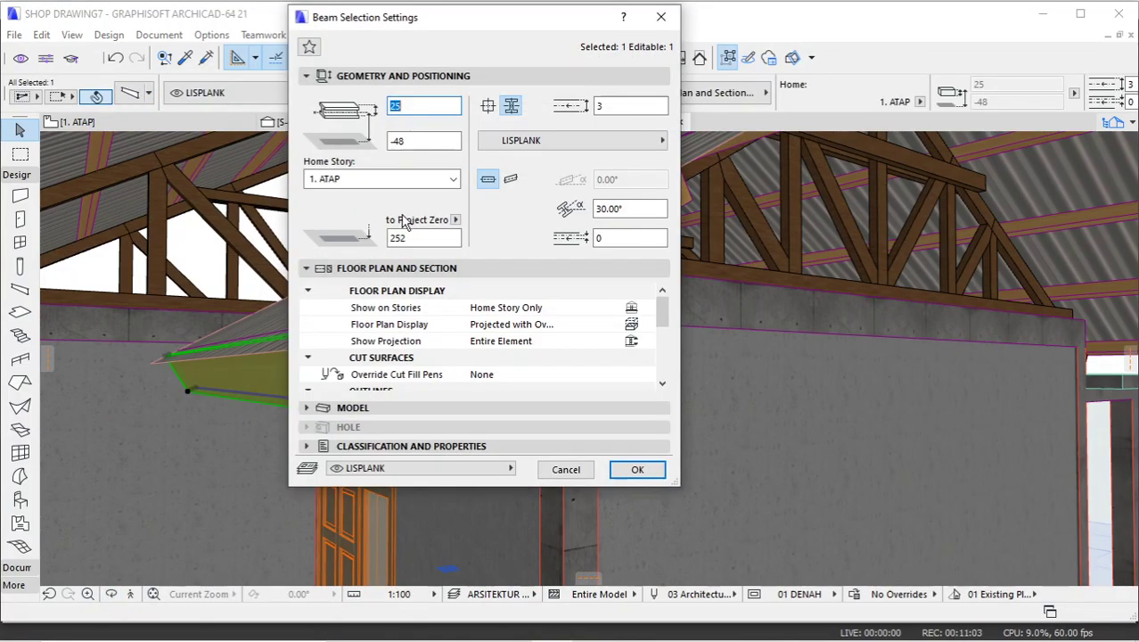
left_click(404, 410)
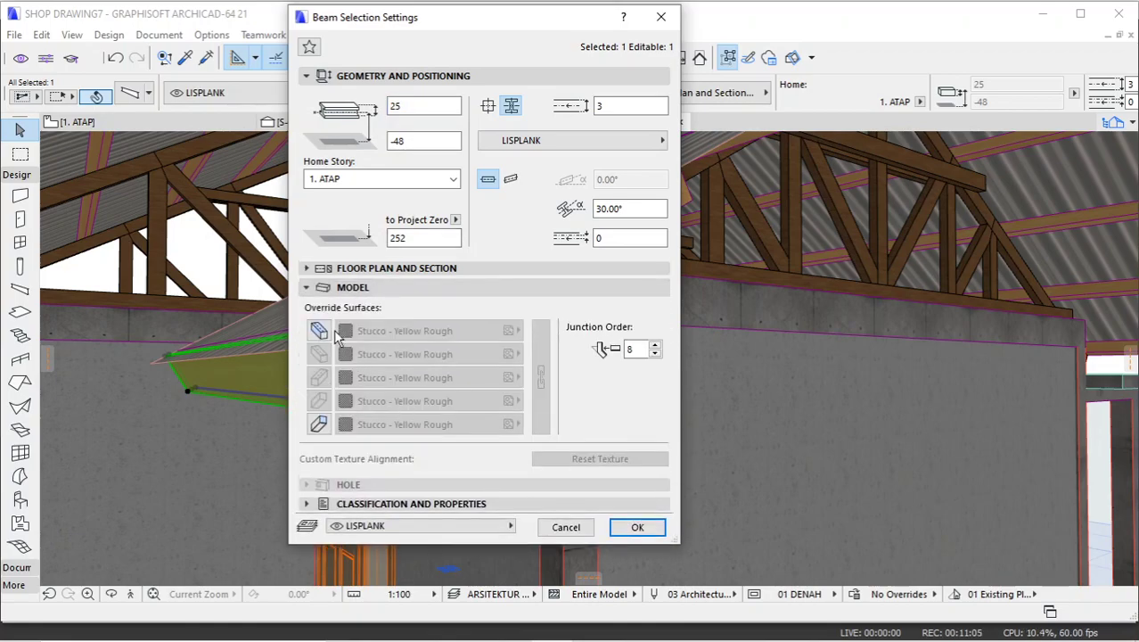
left_click(319, 424)
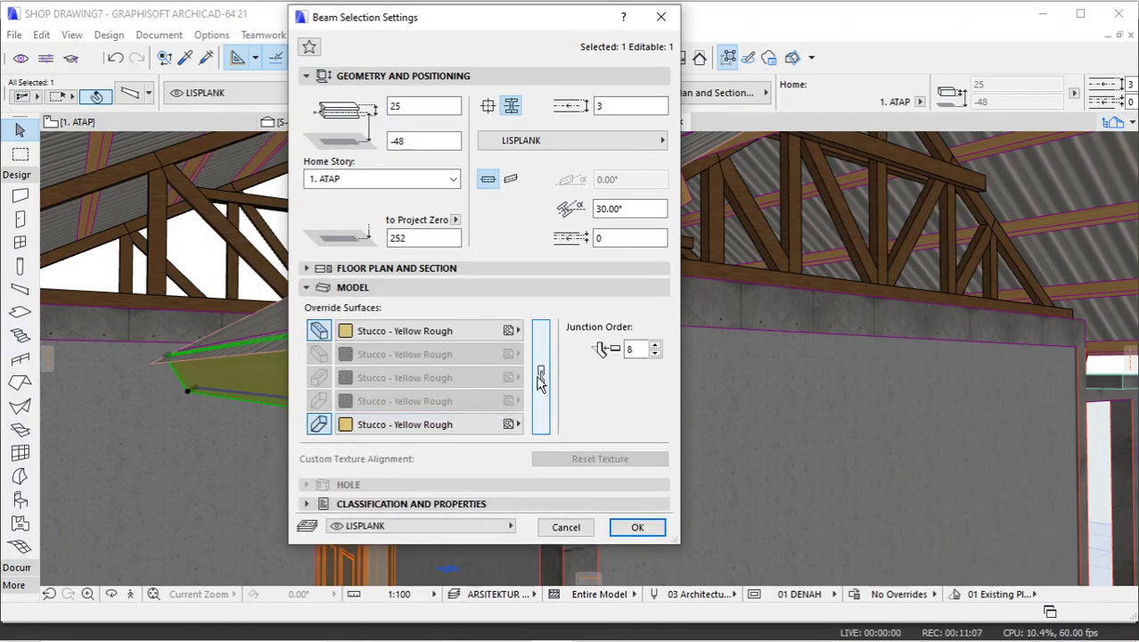
left_click(510, 331)
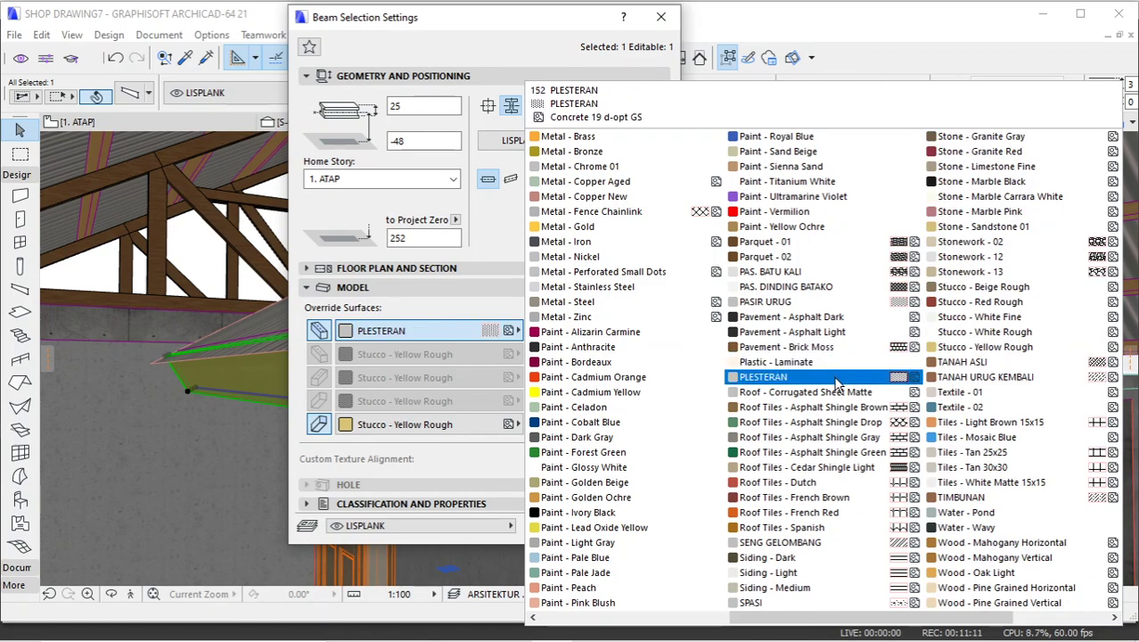
scroll(821, 381, "up", 5)
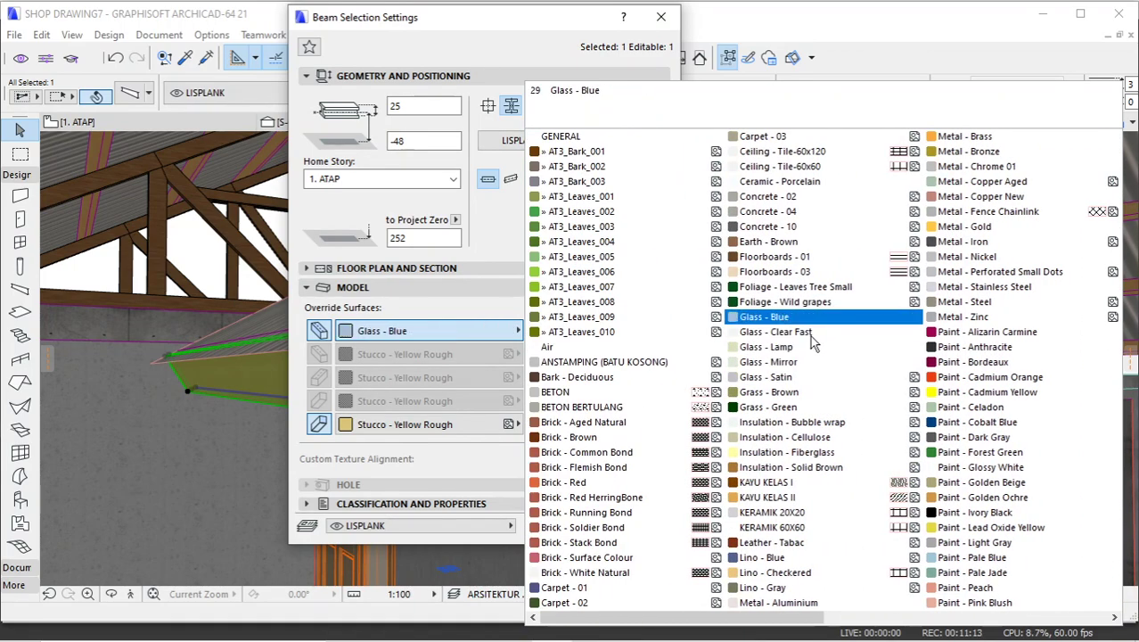
left_click(796, 486)
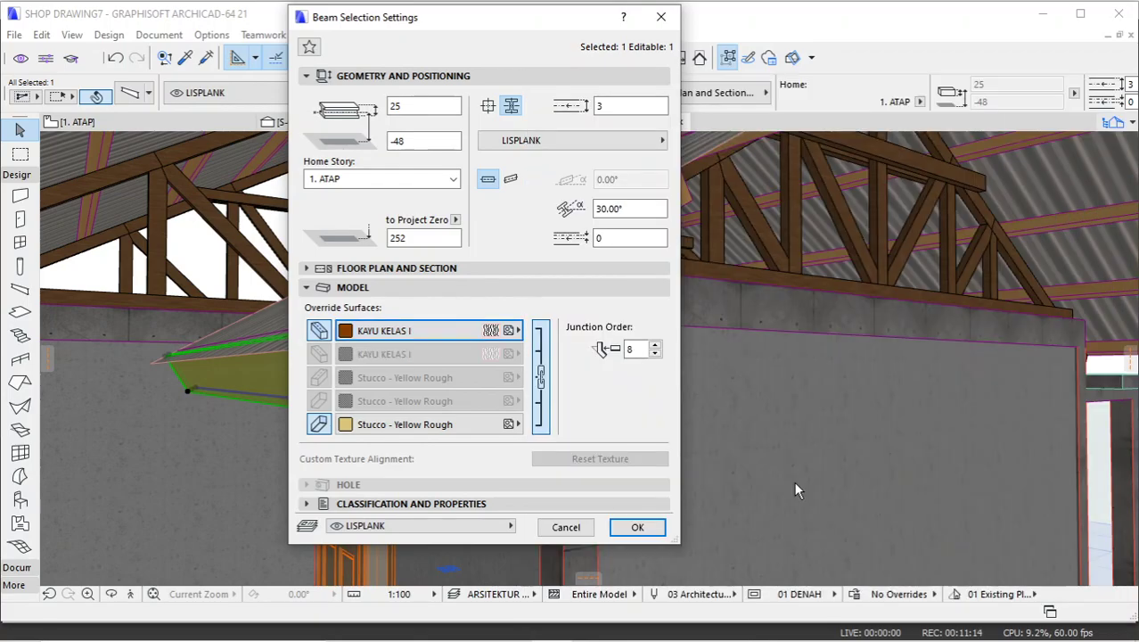
left_click(635, 528)
scroll(492, 374, "up", 2)
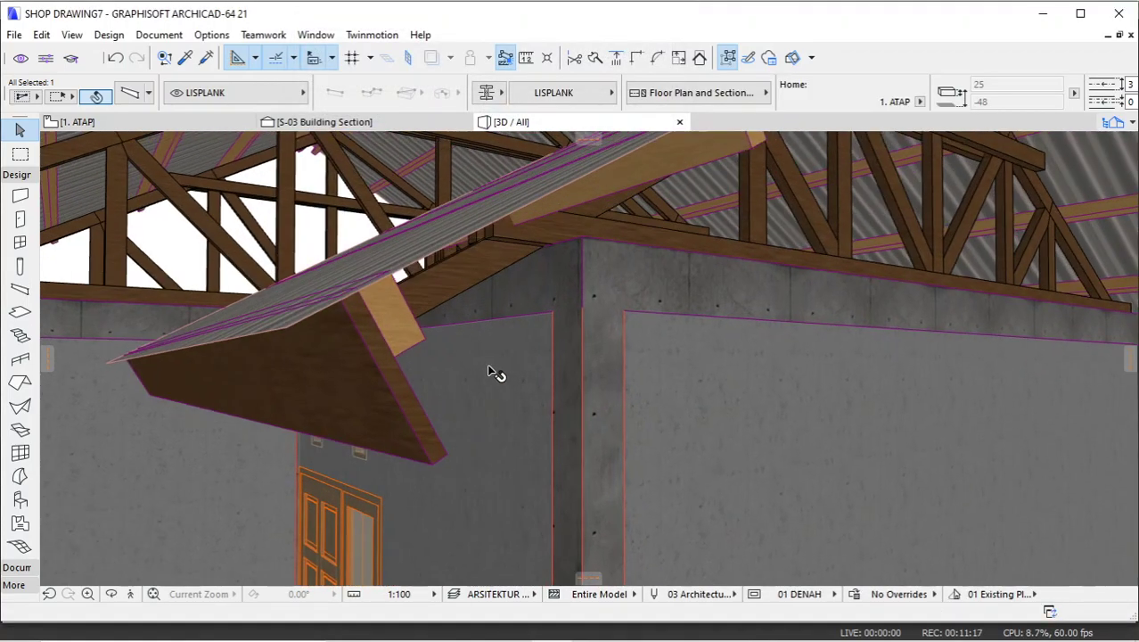
Mirror a copy of the fascia beam to the opposite eave of the front roof about an axis parallel to the ridge.
scroll(491, 374, "down", 2)
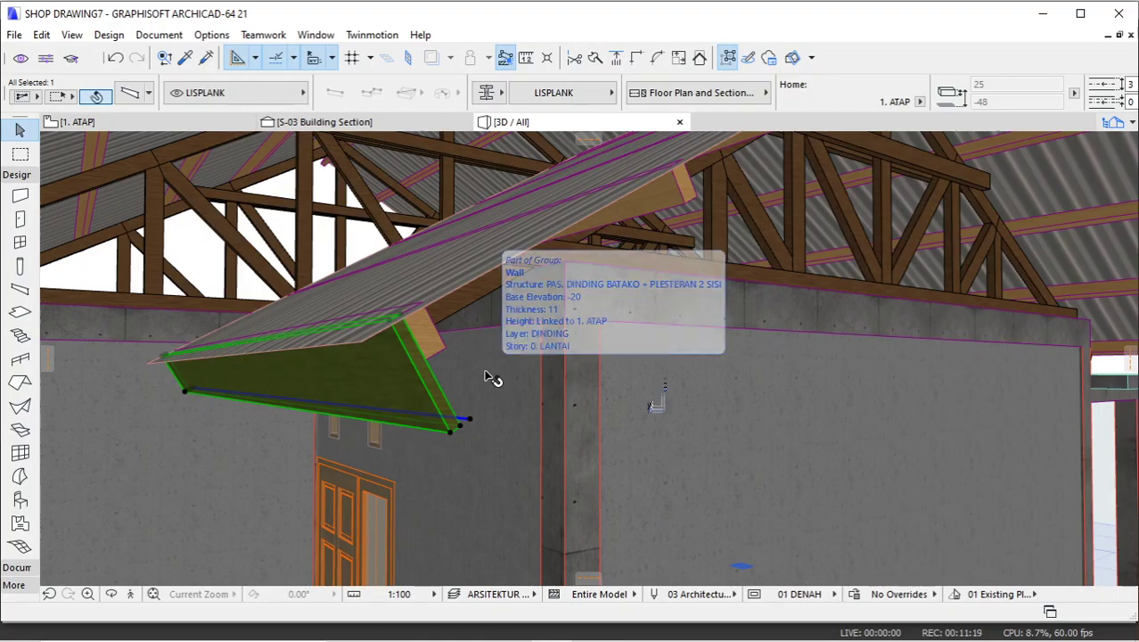
scroll(489, 375, "down", 6)
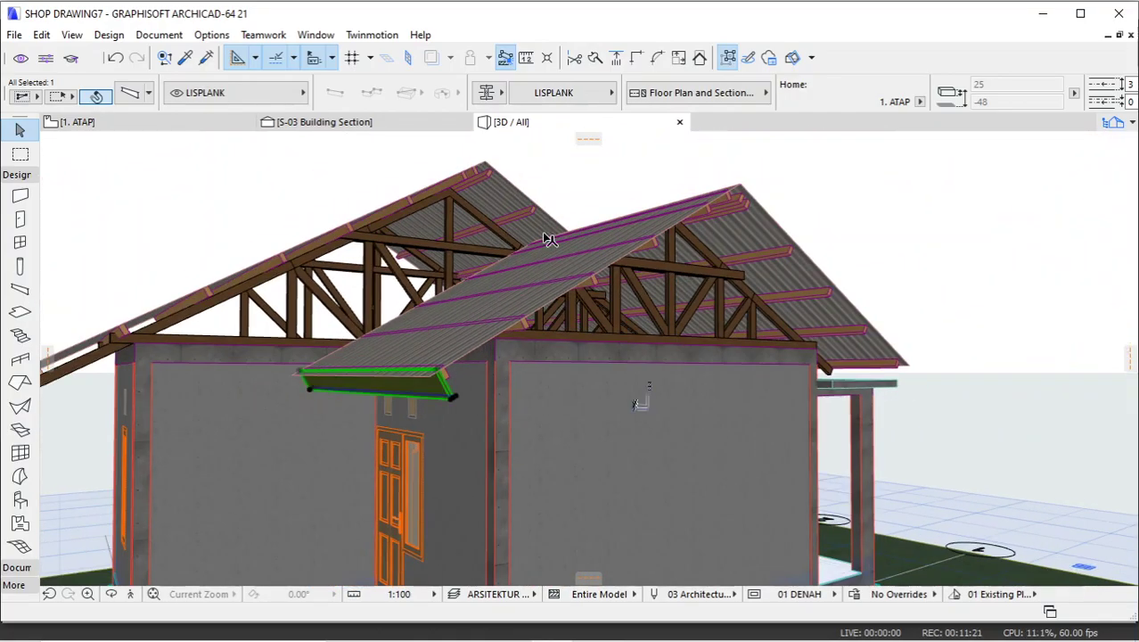
right_click(825, 174)
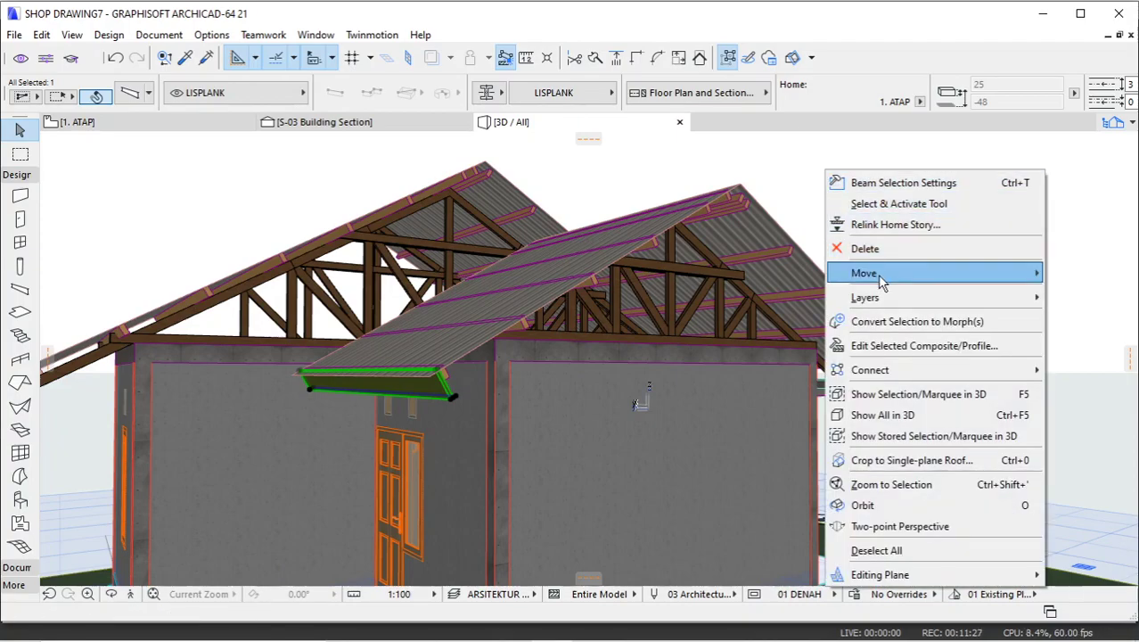
mouse_move(882, 279)
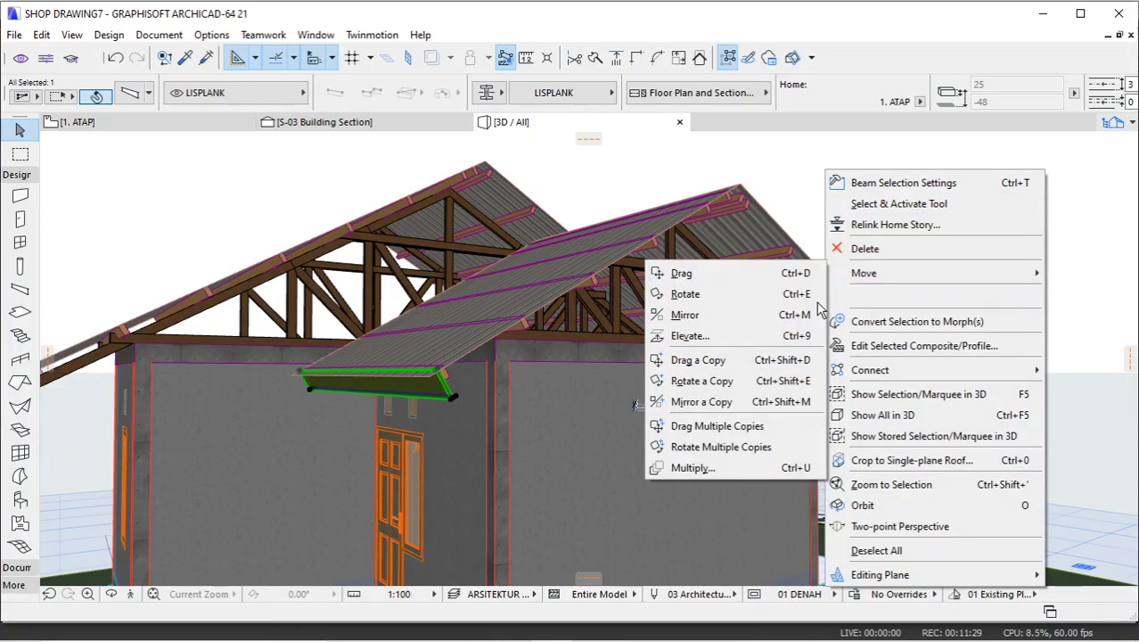
left_click(747, 403)
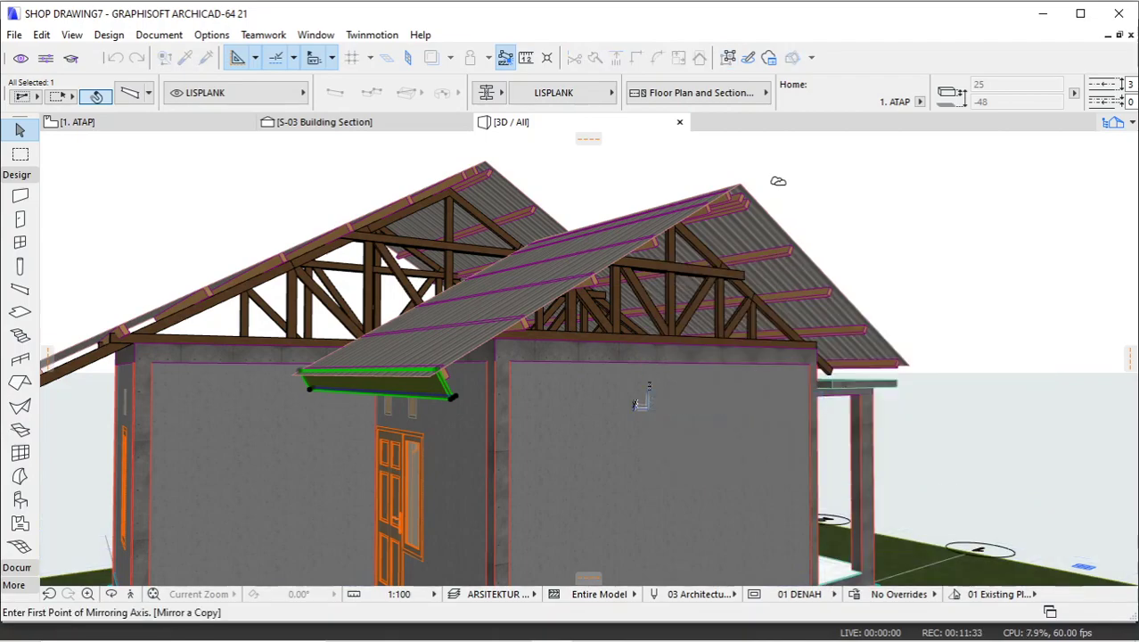
scroll(692, 376, "up", 3)
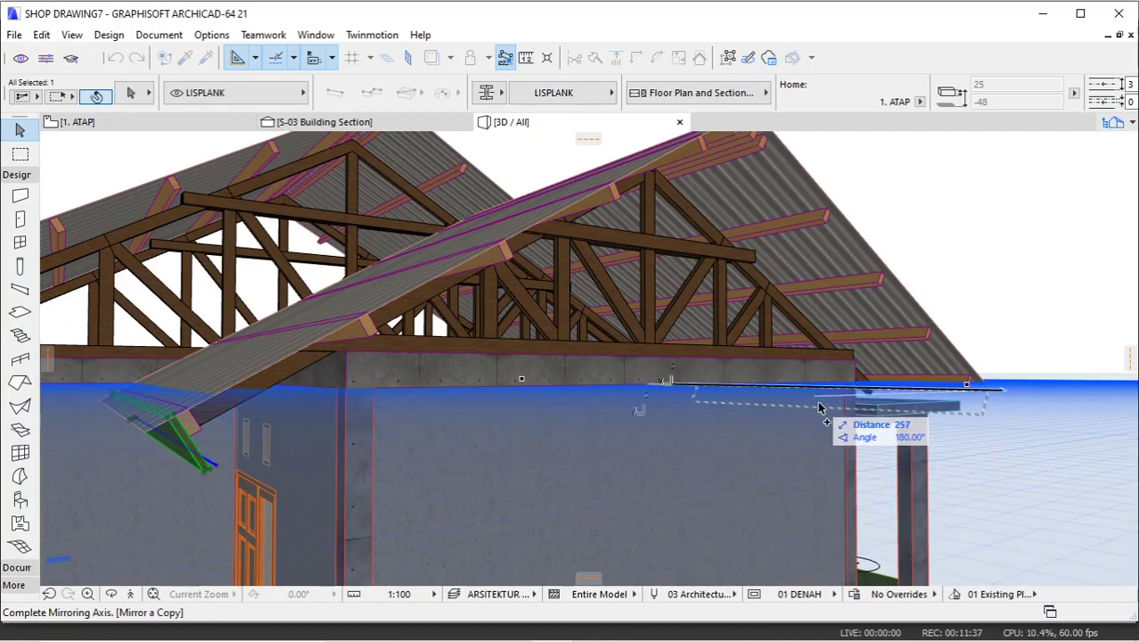
scroll(997, 483, "down", 6)
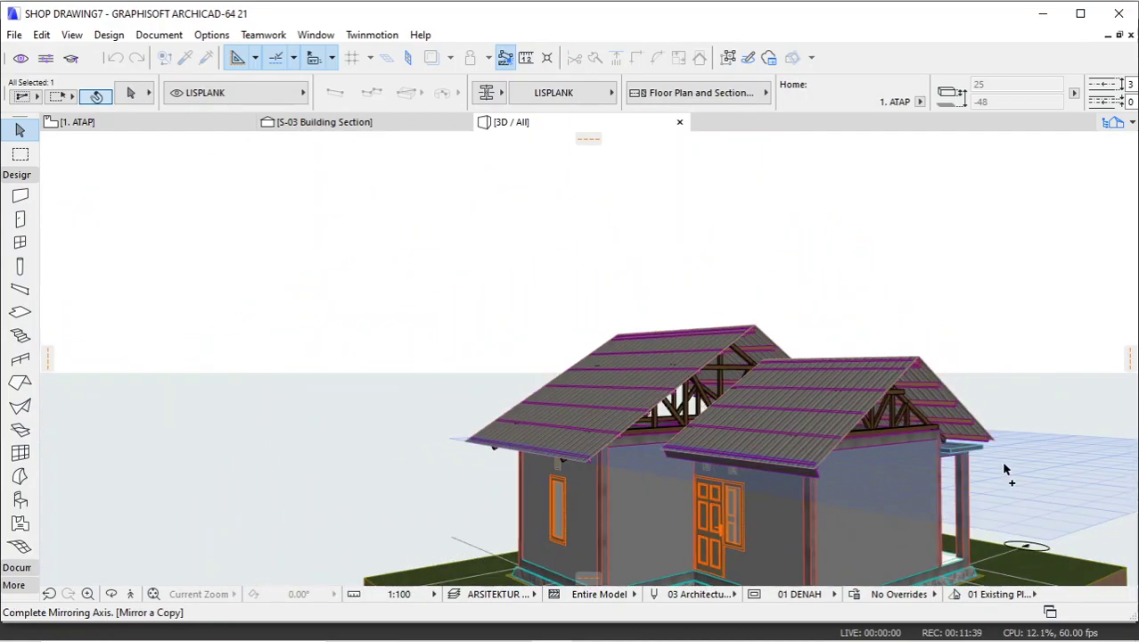
middle_click_drag(1007, 465, 854, 439)
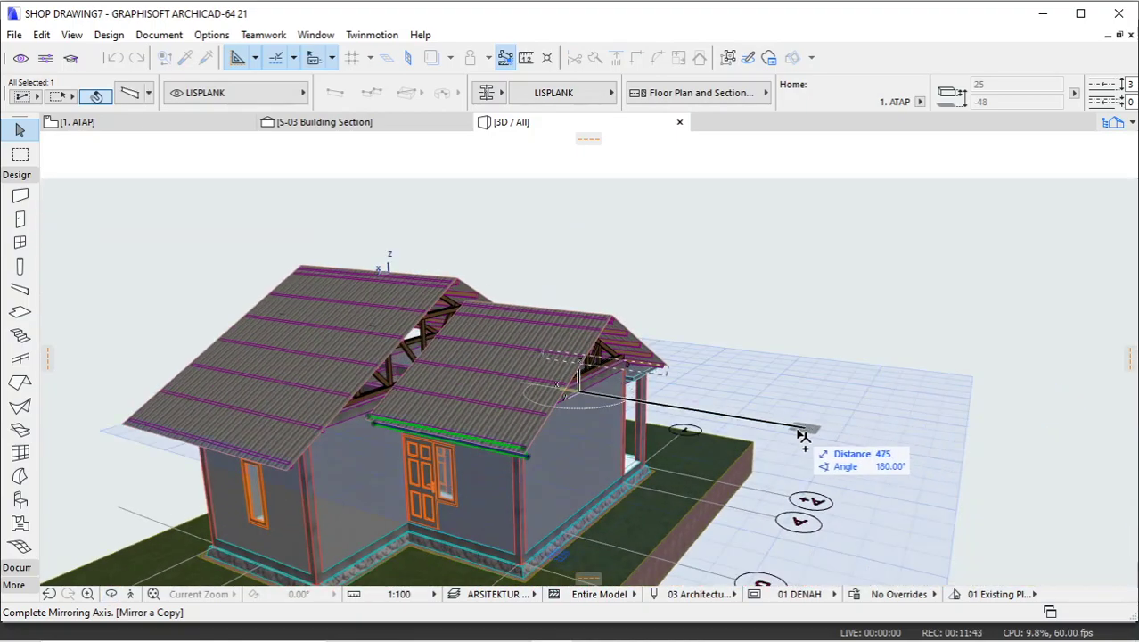
left_click(777, 442)
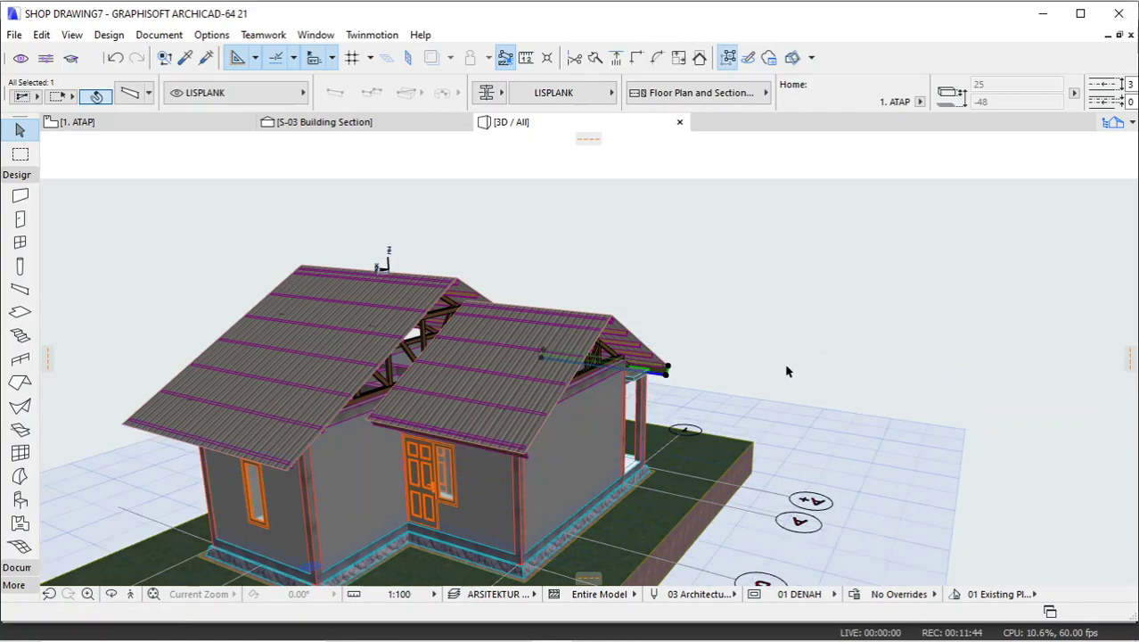
scroll(687, 384, "up", 8)
middle_click_drag(683, 387, 321, 290, "shift")
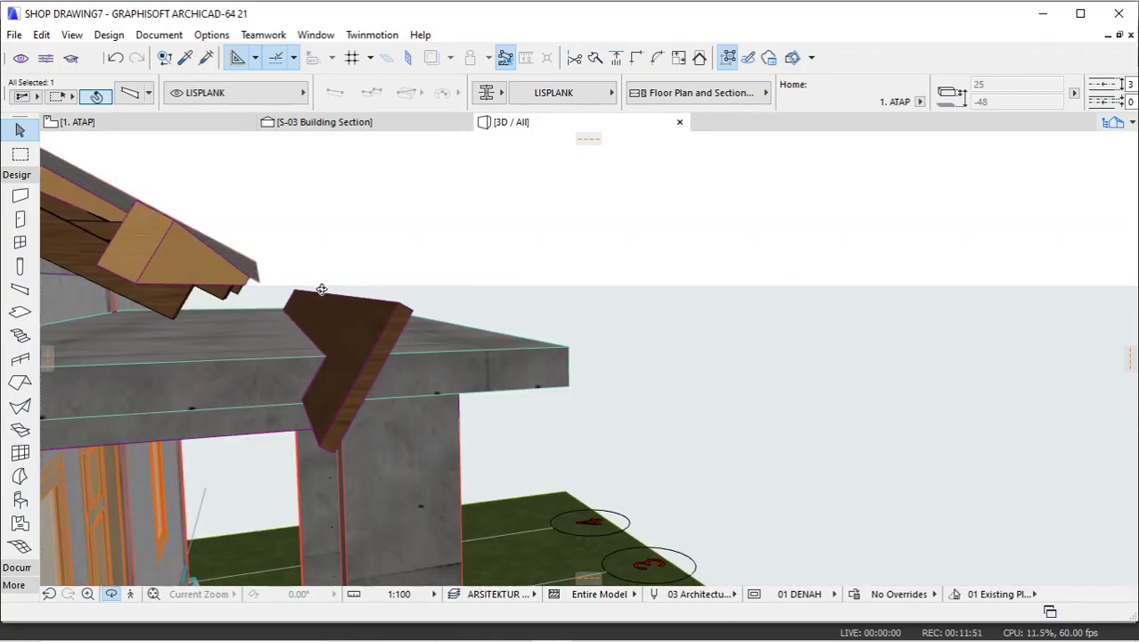
Move the mirrored fascia board by its upper inner corner onto the upper outer corner of the eave purlin.
left_click(374, 317)
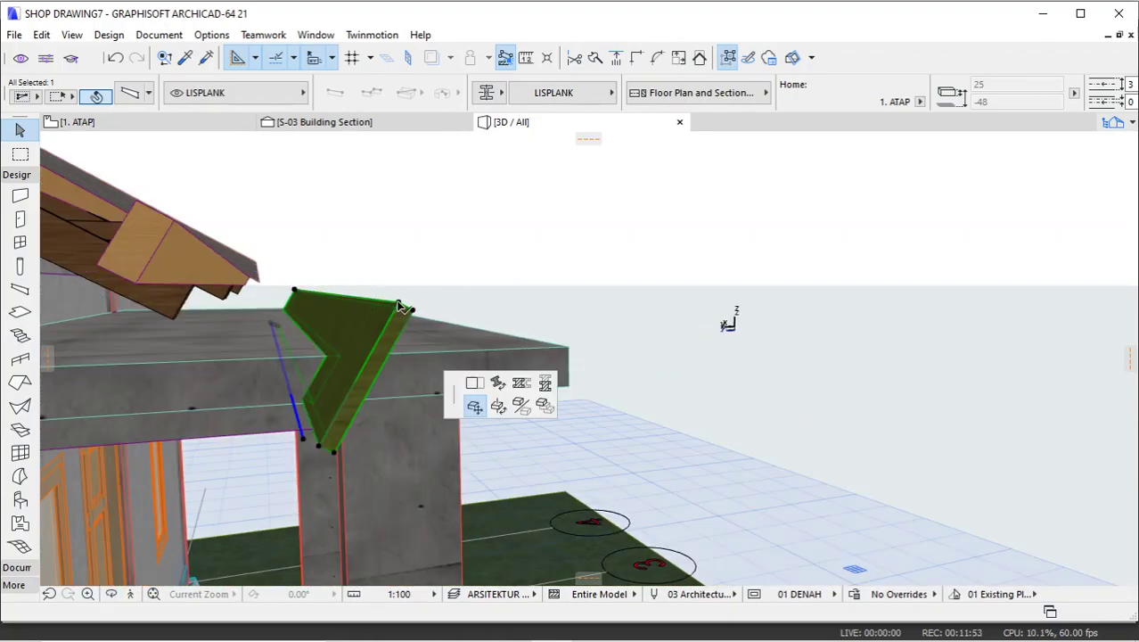
left_click(401, 308)
middle_click_drag(203, 239, 393, 228, "shift")
scroll(406, 234, "up", 3)
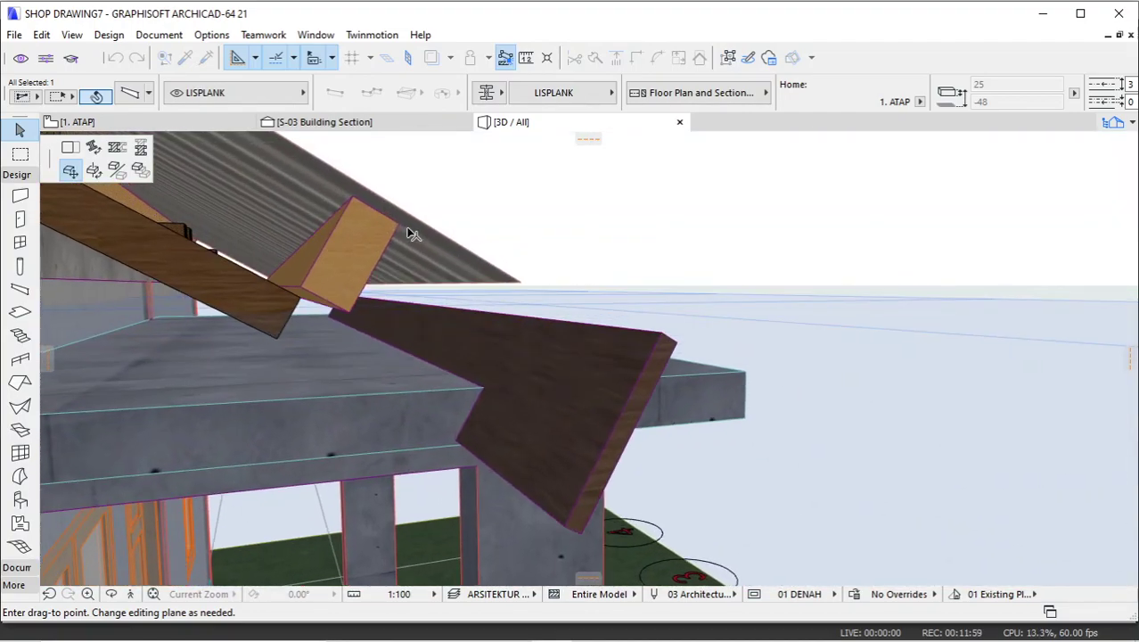
scroll(405, 233, "up", 2)
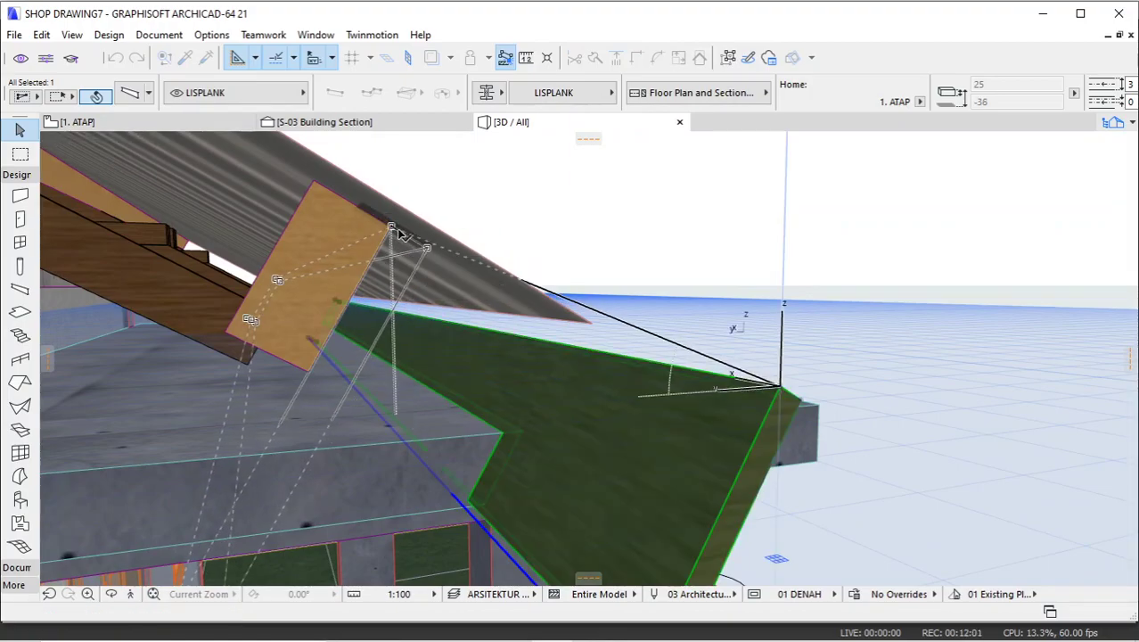
left_click(394, 229)
middle_click_drag(554, 223, 518, 345, "shift")
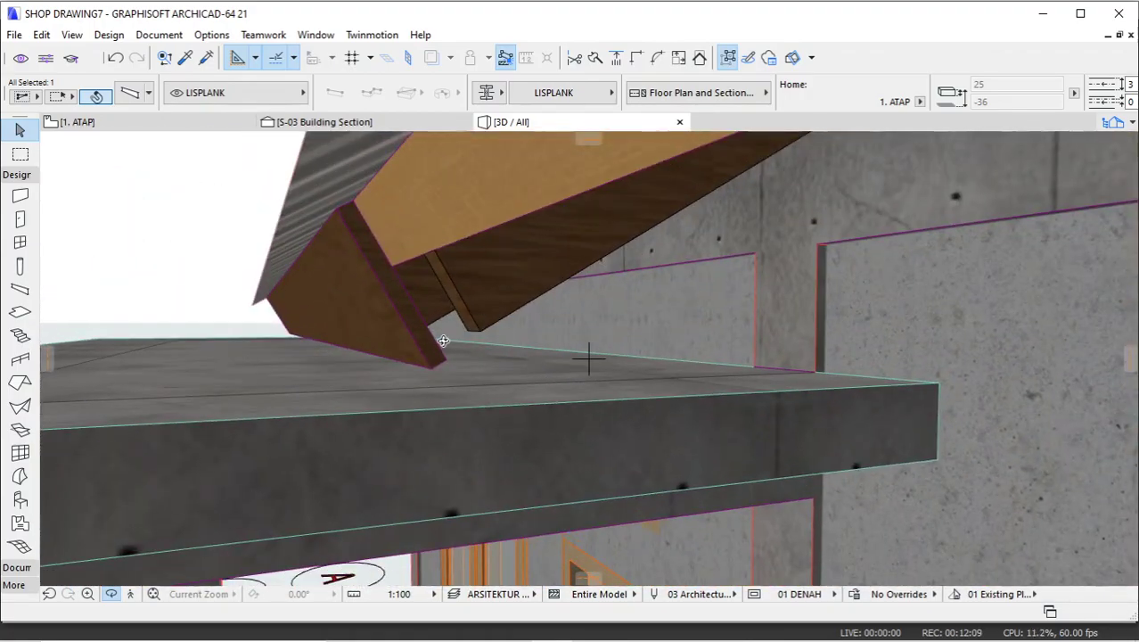
Stretch the free end of this fascia board along the eave until it reaches the end of the purlin.
middle_click_drag(443, 340, 437, 328, "shift")
left_click(419, 325)
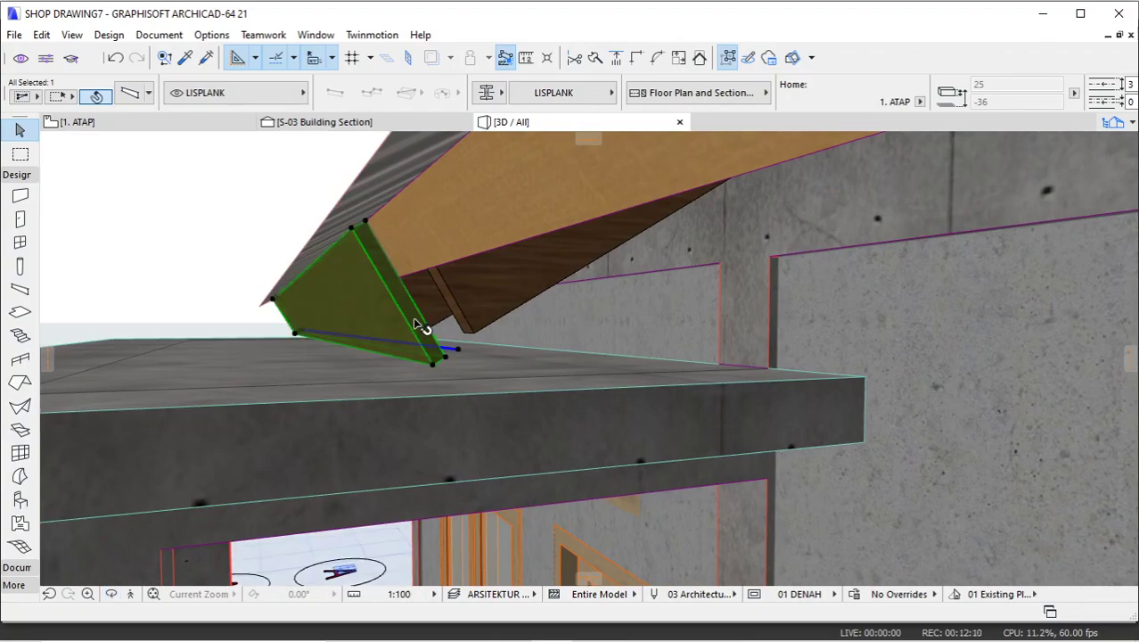
left_click(443, 358)
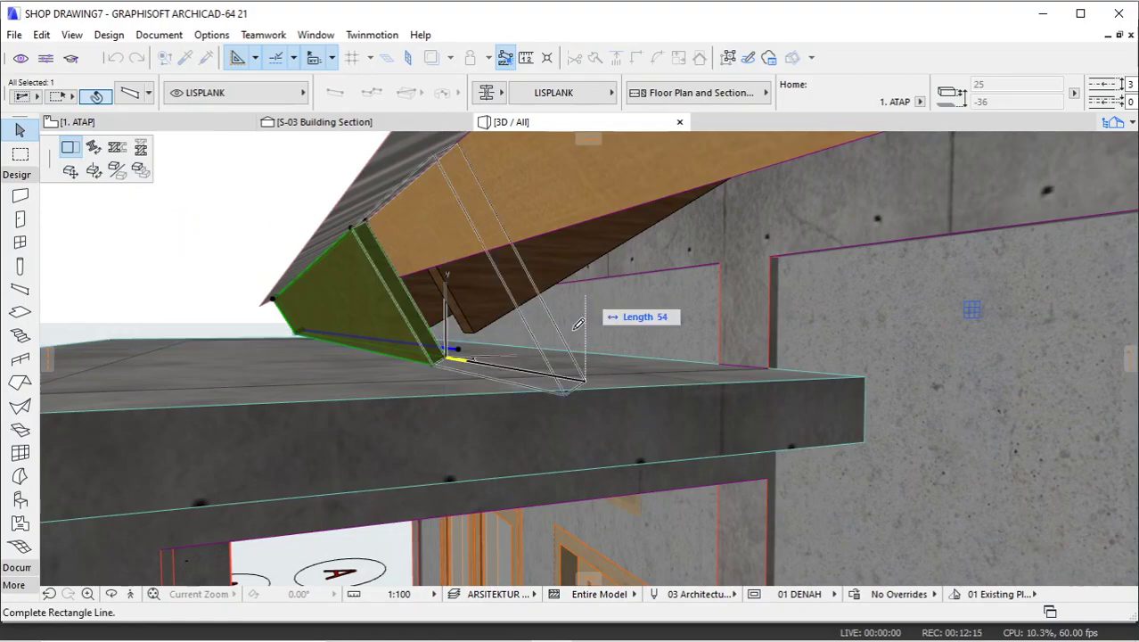
scroll(579, 321, "down", 10)
scroll(666, 387, "down", 3)
scroll(666, 383, "up", 6)
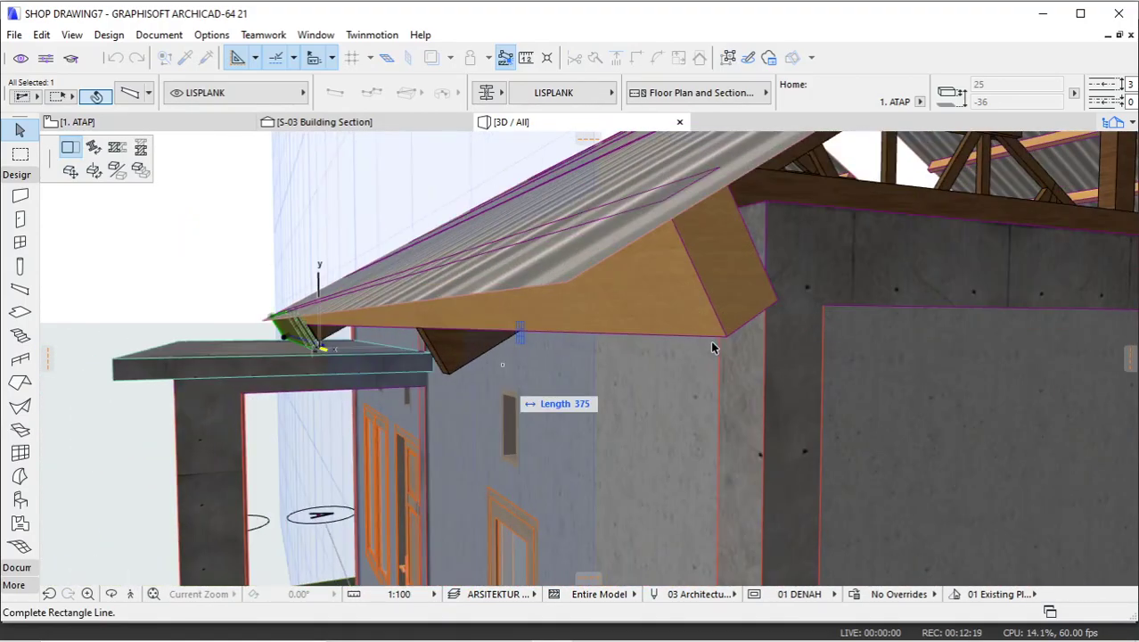
left_click(715, 342)
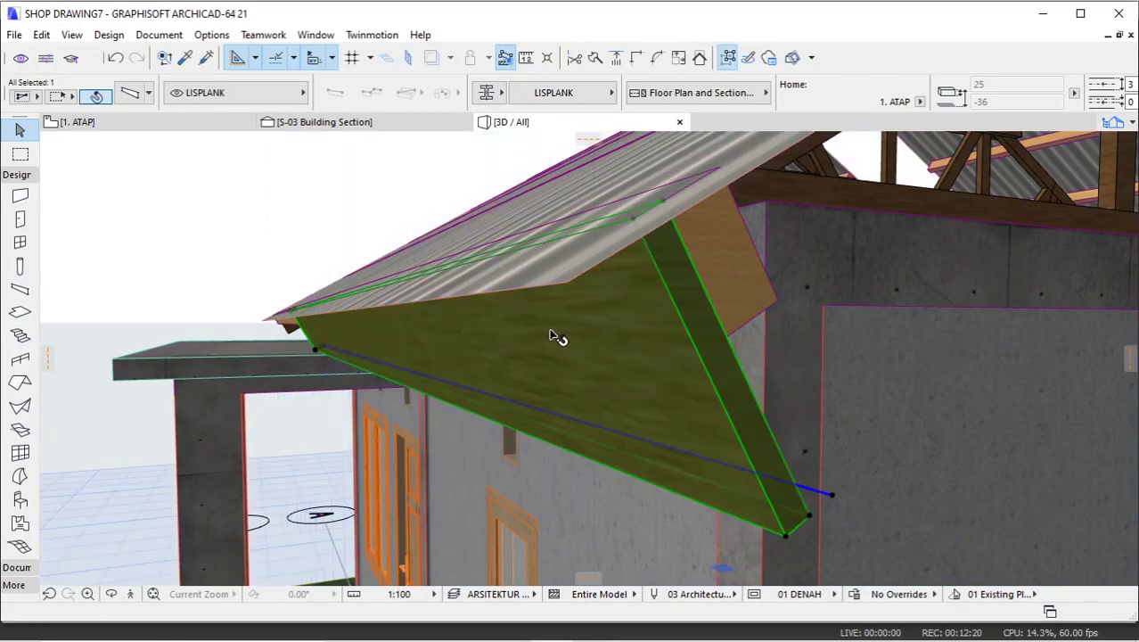
Mirror a copy of the extended fascia board to the main roof's opposite eave, about an axis through the middle of the side wall.
left_click(315, 198)
middle_click_drag(337, 251, 522, 368, "shift")
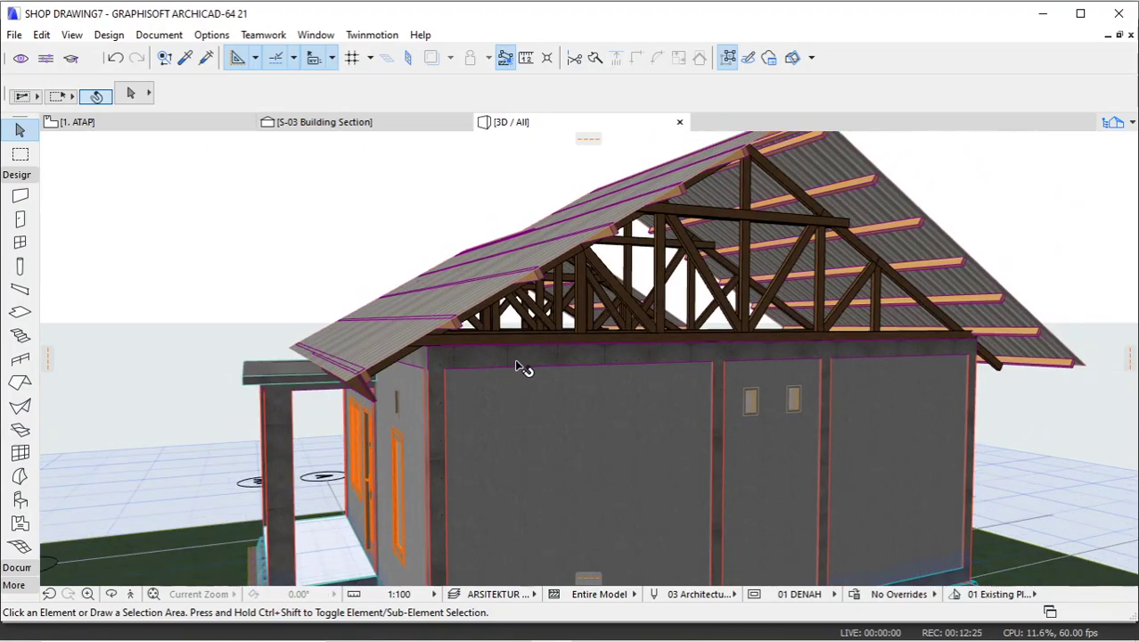
middle_click_drag(712, 331, 604, 331, "shift")
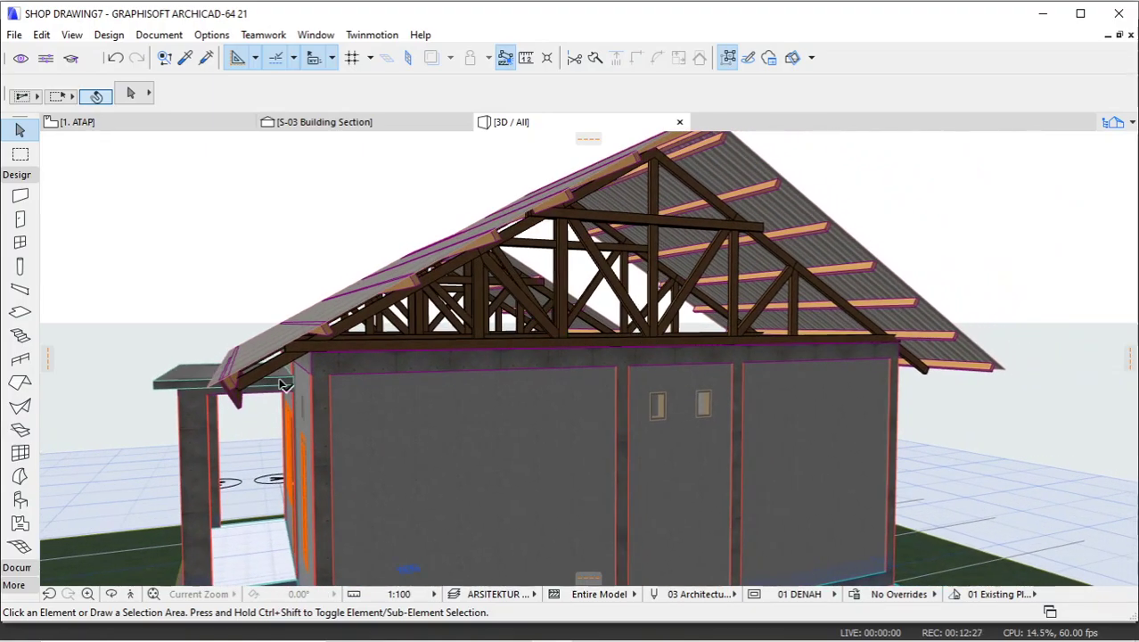
scroll(246, 405, "up", 4)
left_click(244, 403)
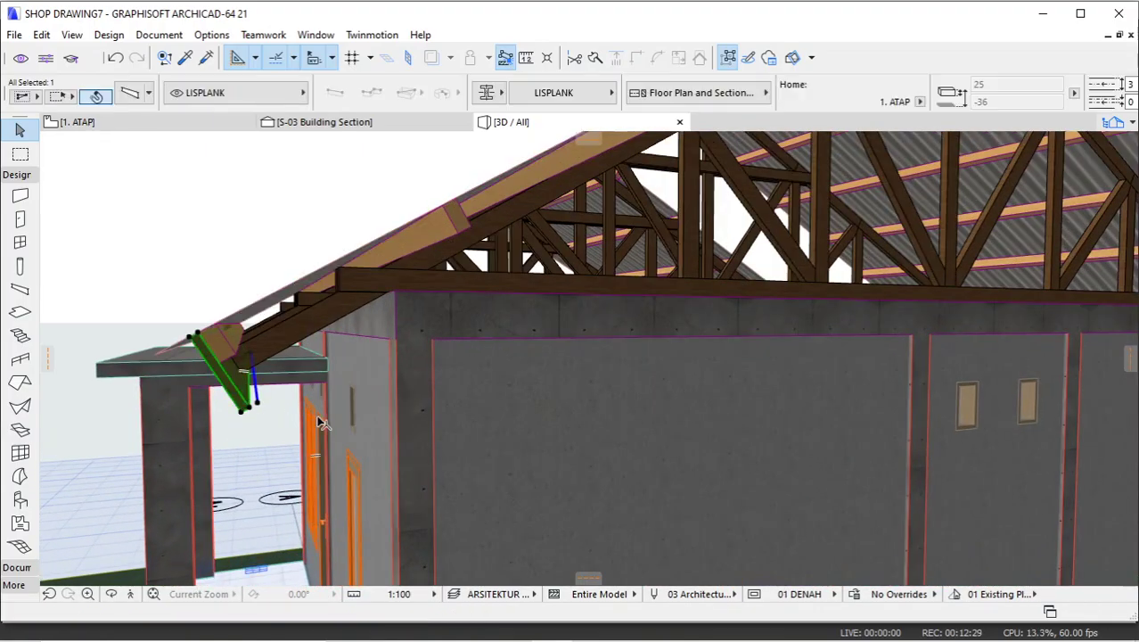
scroll(376, 401, "down", 5)
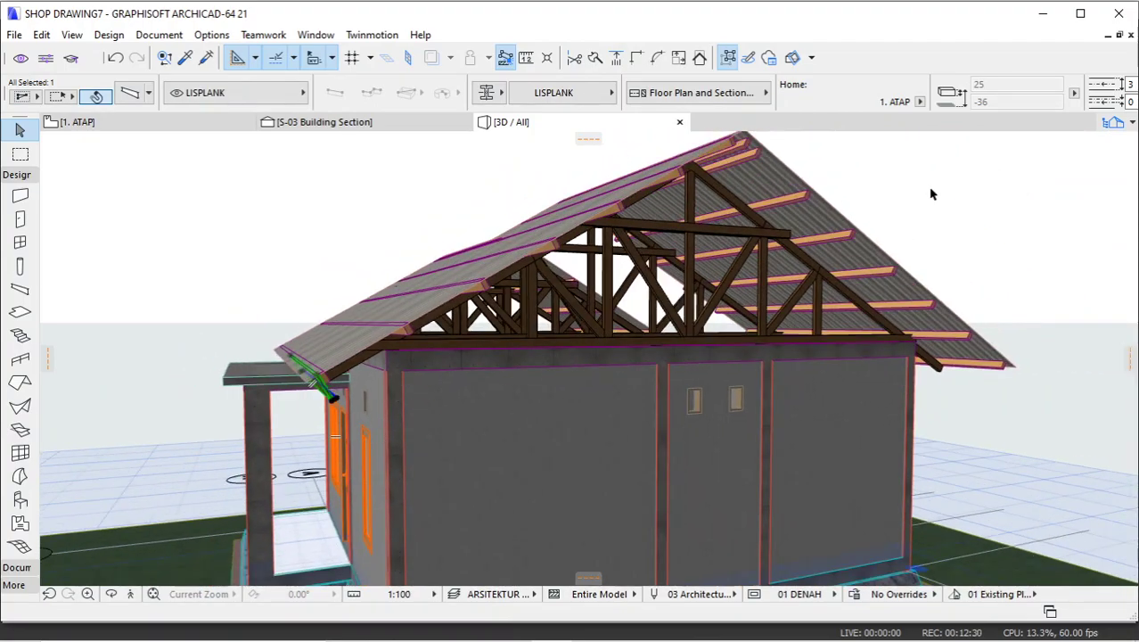
right_click(931, 194)
mouse_move(969, 291)
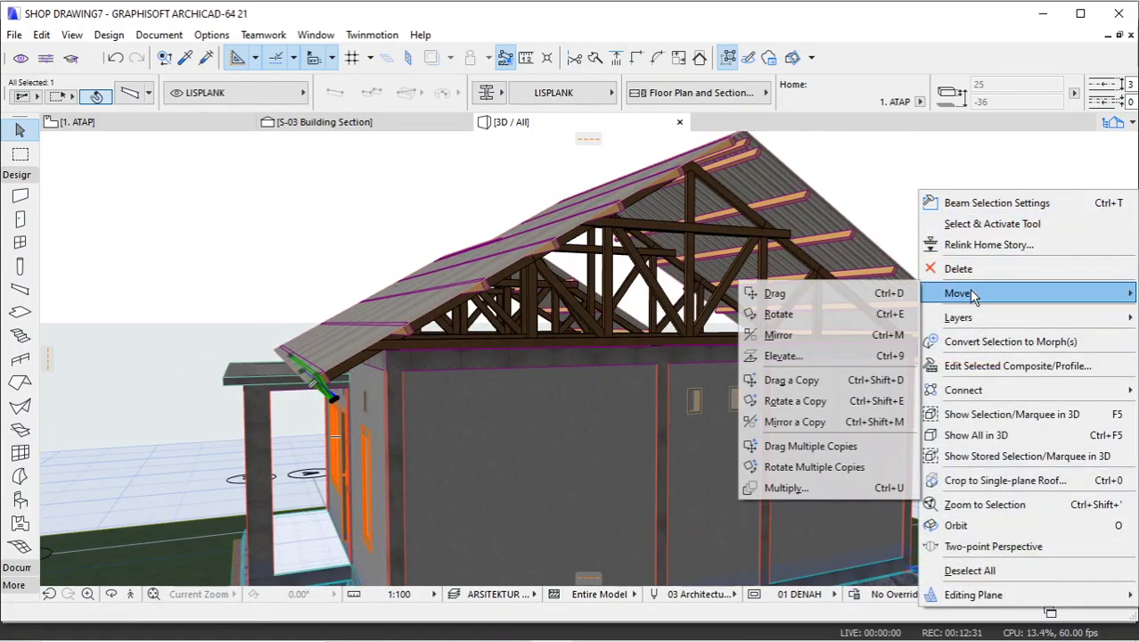
left_click(791, 423)
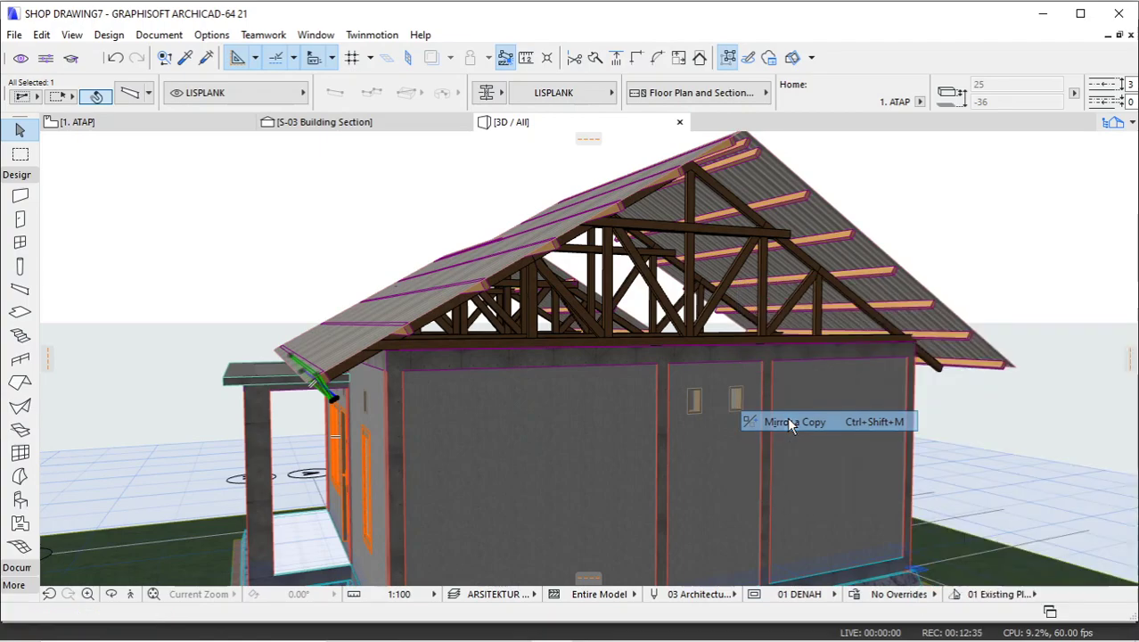
scroll(744, 348, "up", 2)
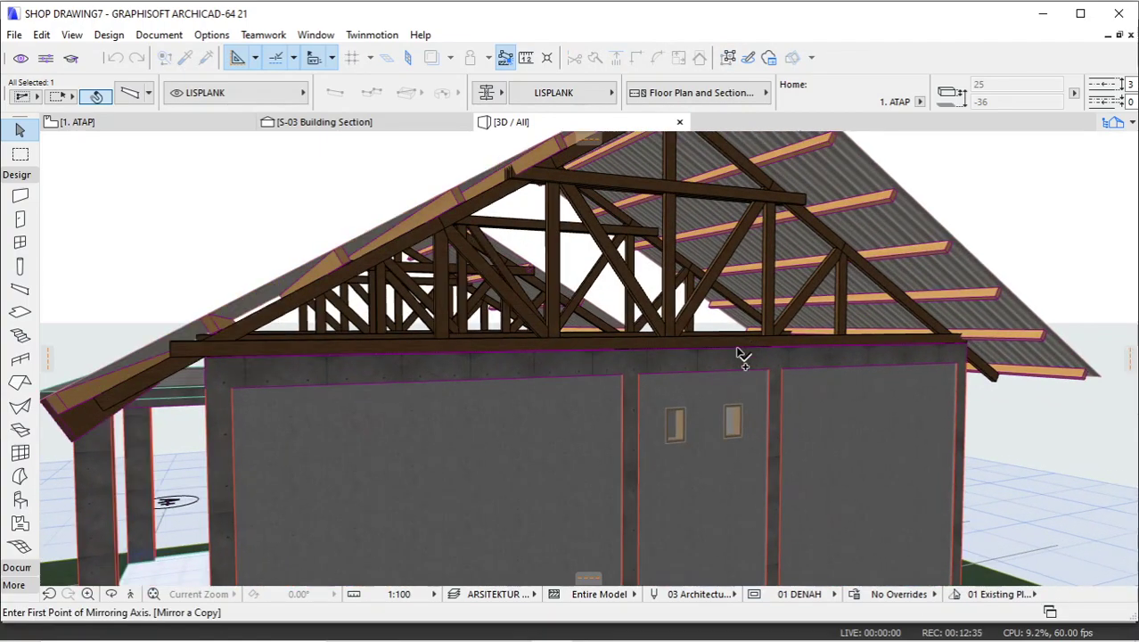
left_click(699, 370)
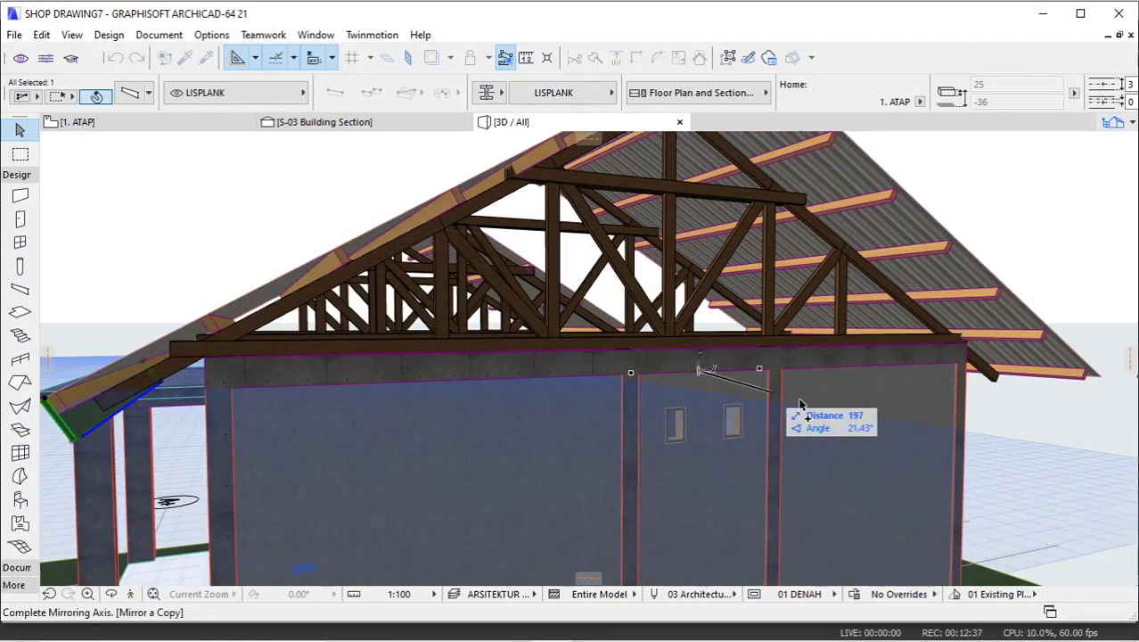
left_click(880, 393)
scroll(516, 351, "down", 5)
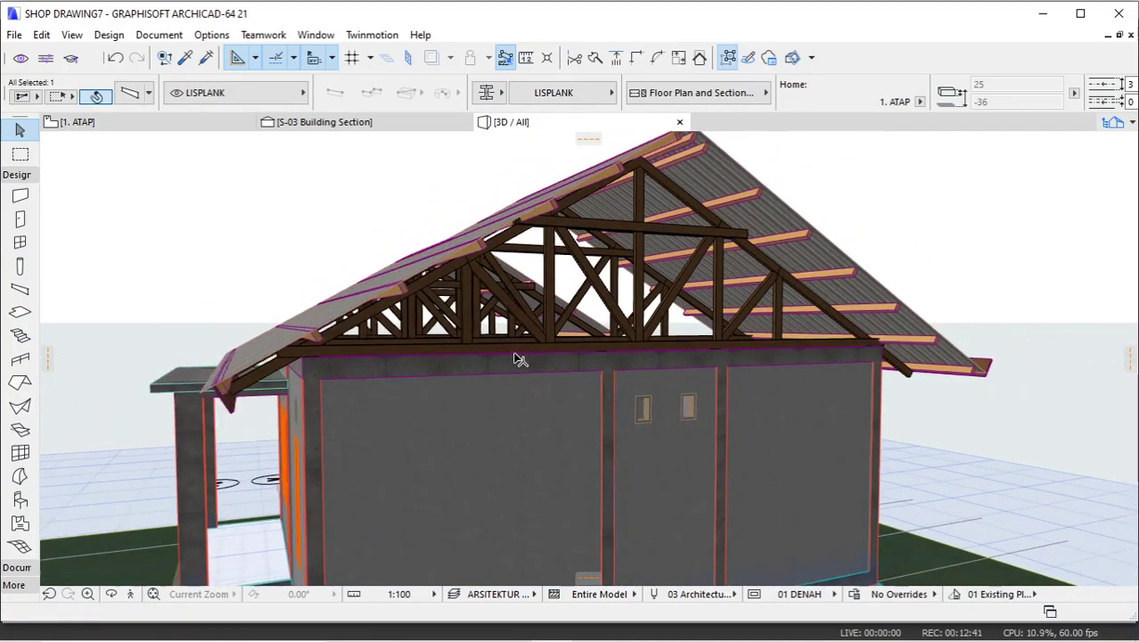
Move the new fascia copy by its upper inner corner onto the upper outer corner of the main roof's eave purlin.
scroll(878, 372, "up", 6)
scroll(874, 374, "up", 5)
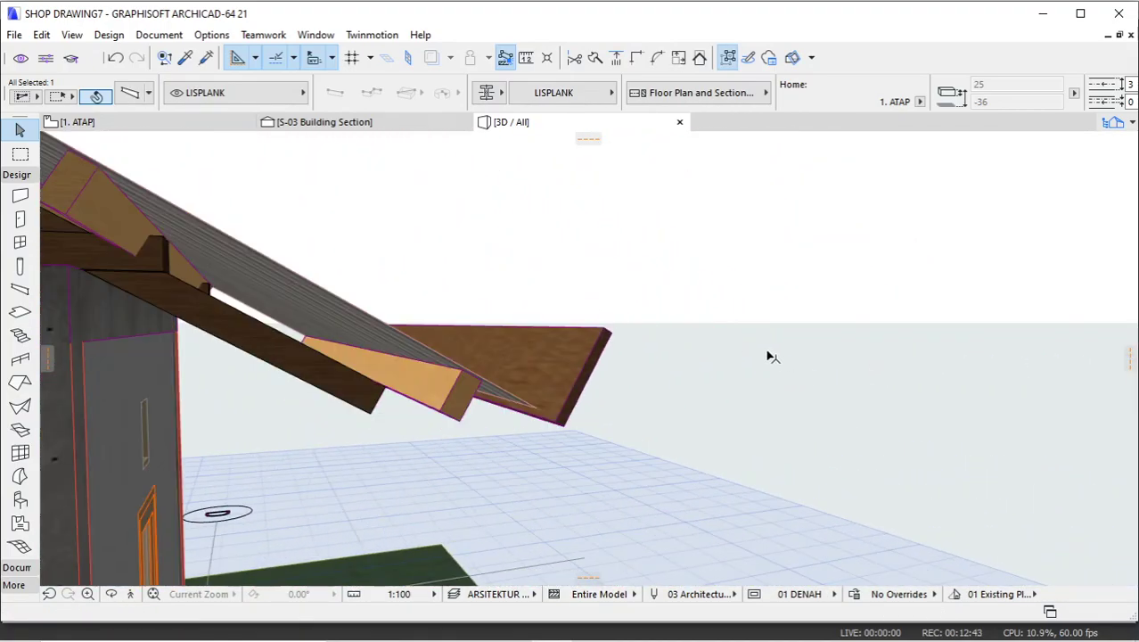
left_click(604, 330)
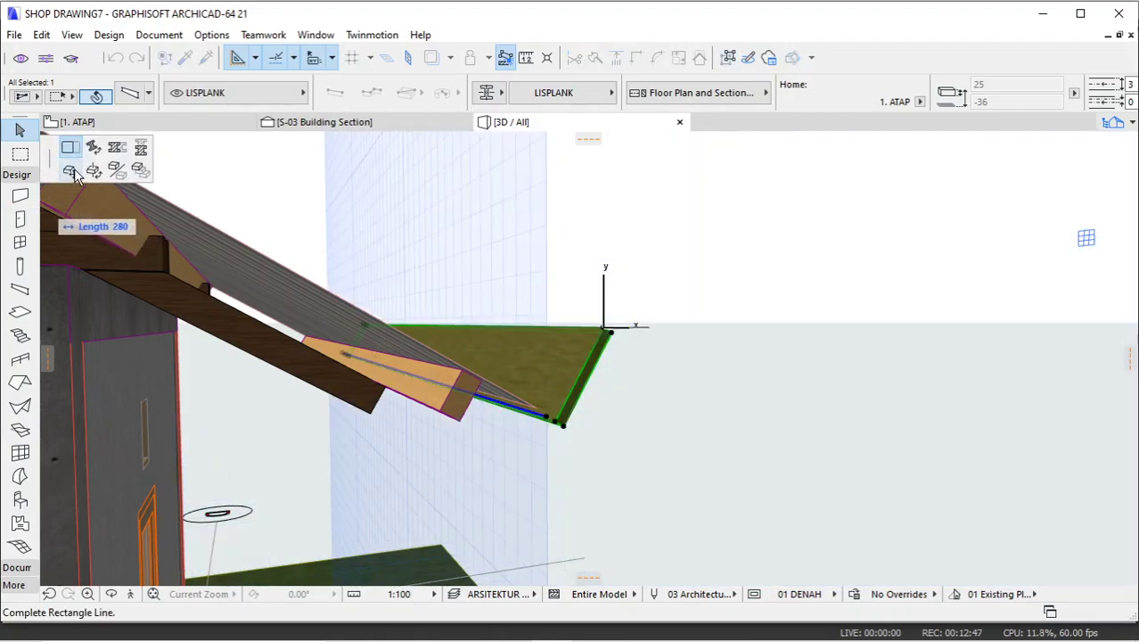
scroll(490, 385, "up", 4)
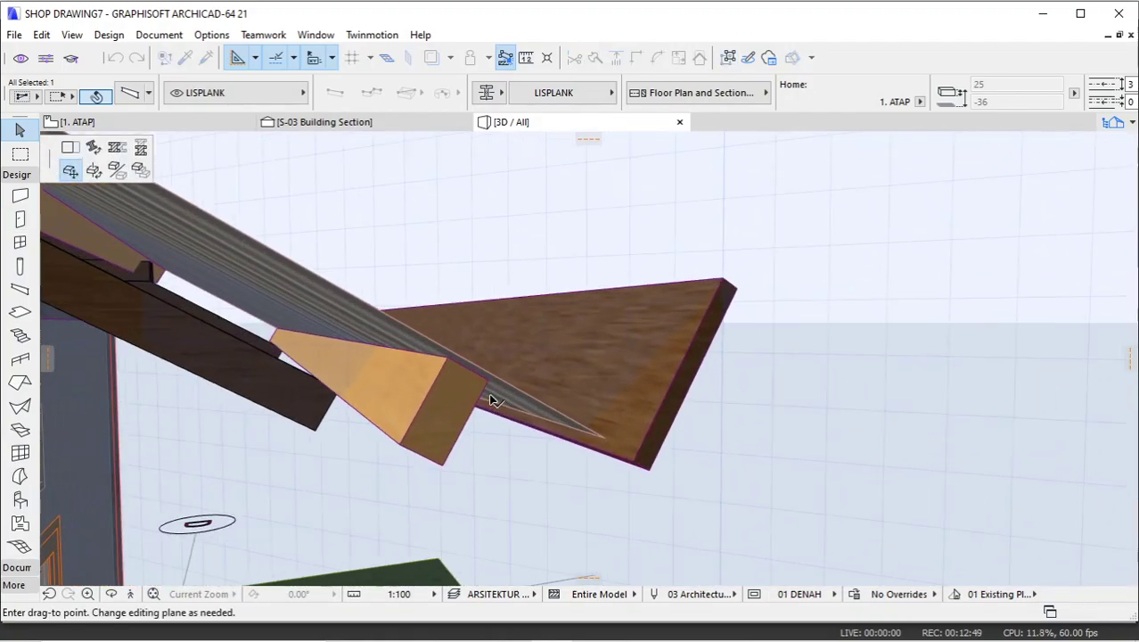
left_click(493, 384)
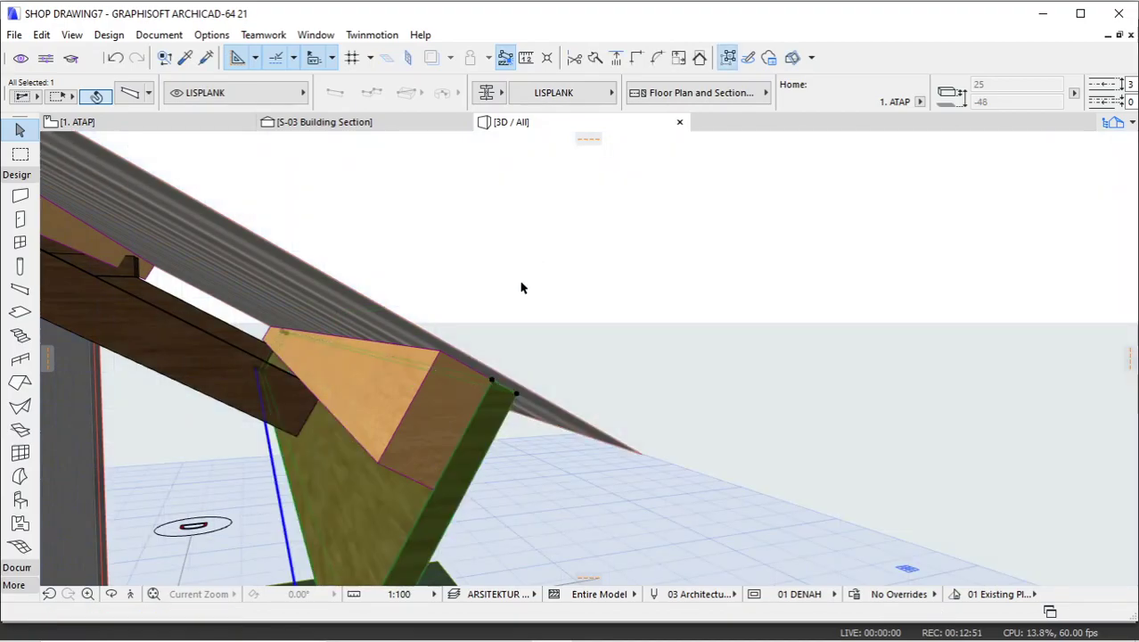
Extend the main roof's copied fascia board along the eave so its inner end lines up with the purlin's end.
middle_click_drag(567, 361, 280, 387, "shift")
scroll(682, 406, "down", 5)
middle_click_drag(682, 406, 644, 387, "shift")
scroll(489, 377, "up", 4)
scroll(488, 376, "up", 6)
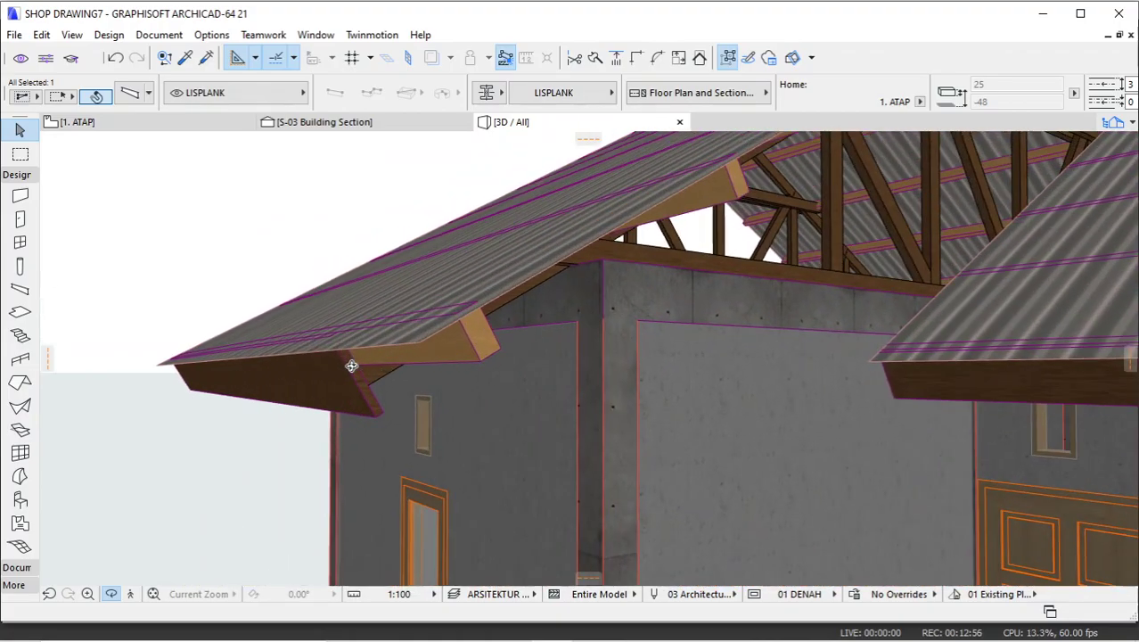
left_click(355, 366)
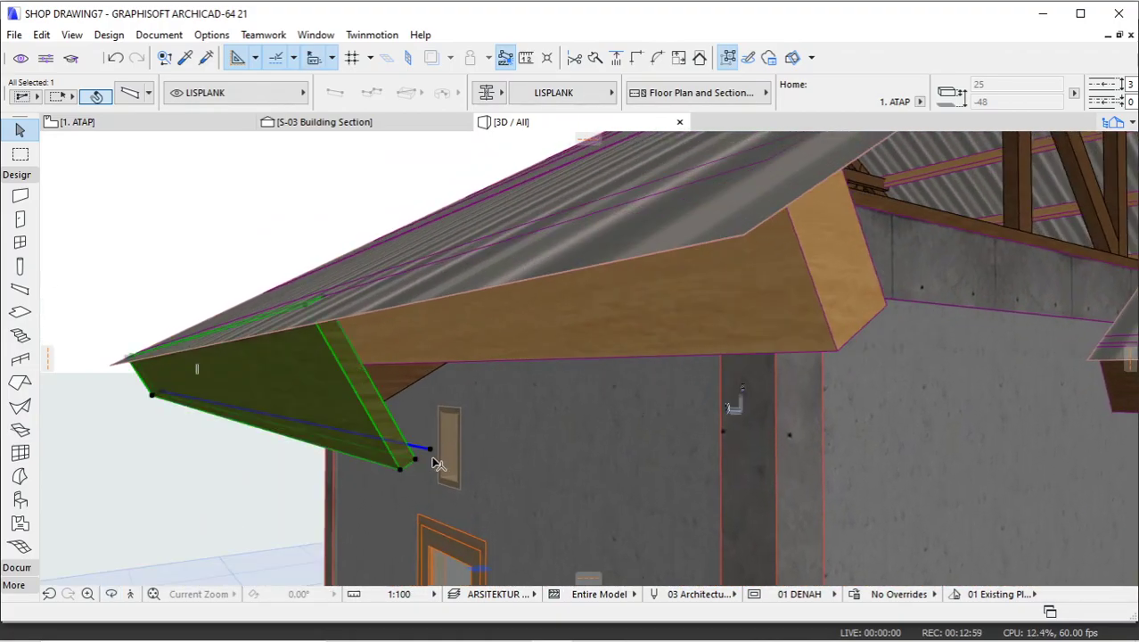
left_click(416, 459)
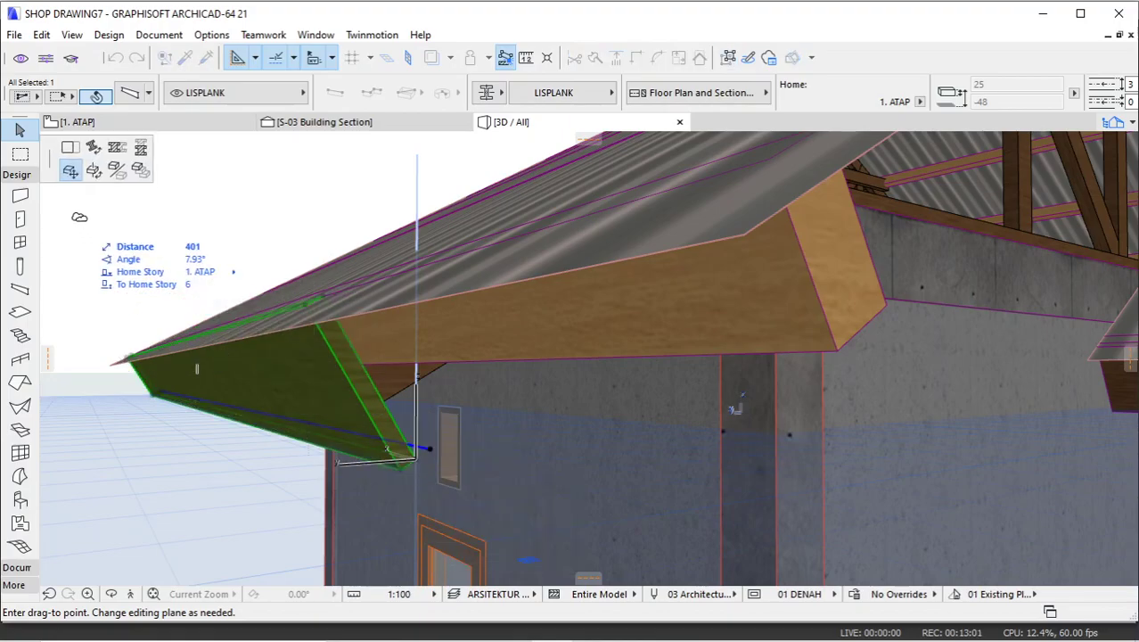
left_click(842, 344)
scroll(287, 350, "down", 10)
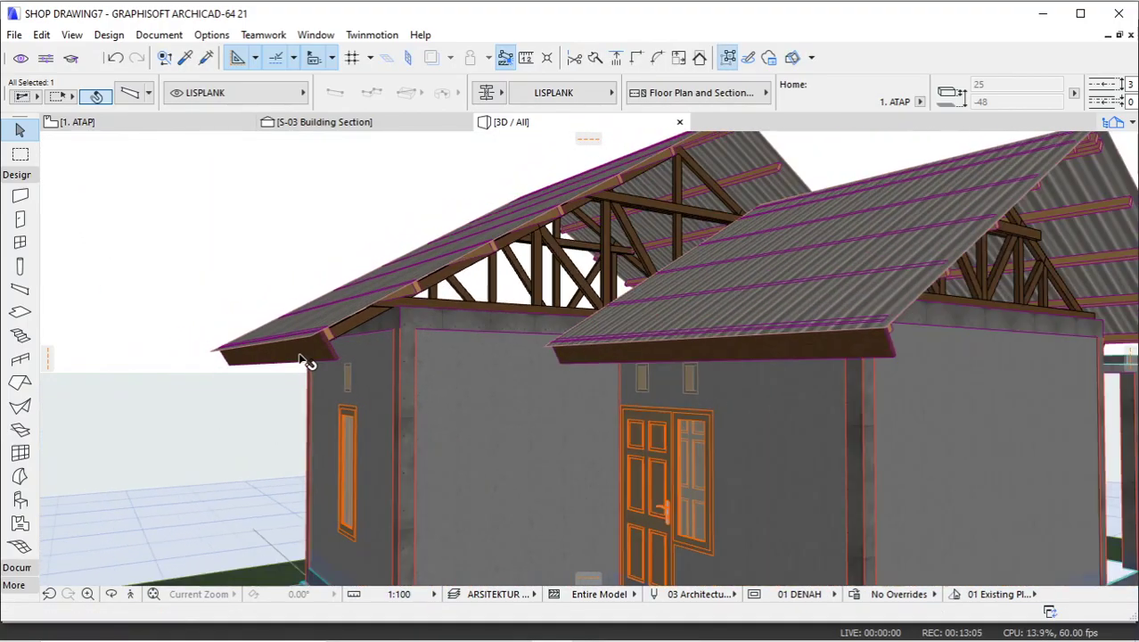
Stretch the fascia board above the concrete canopy along the shared eave to the far end of its purlin.
scroll(892, 340, "up", 10)
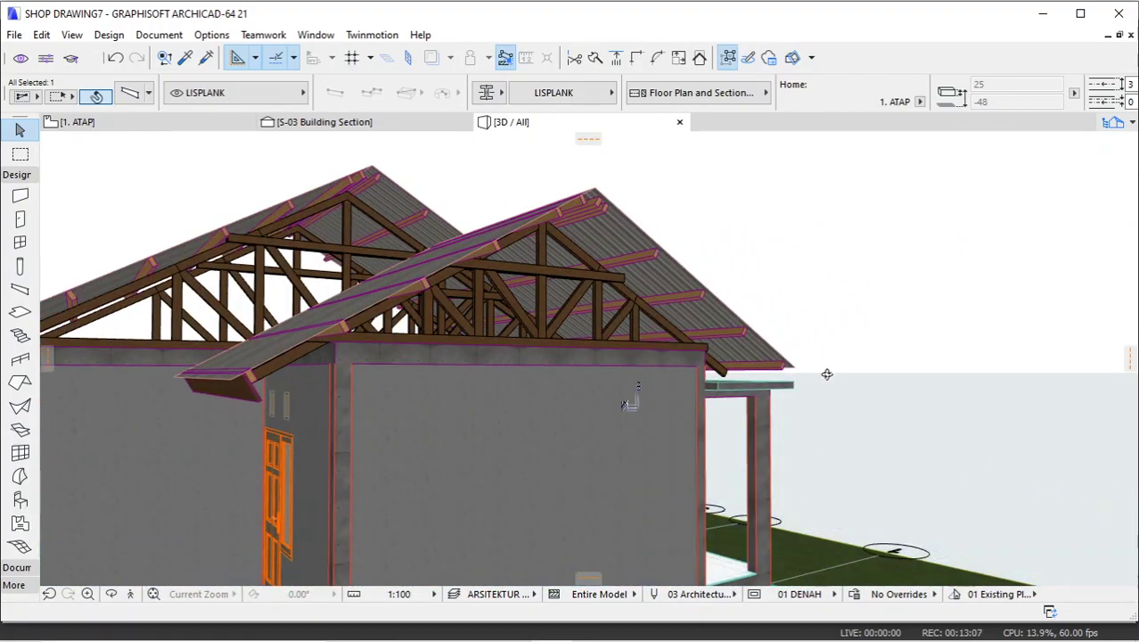
scroll(473, 366, "up", 10)
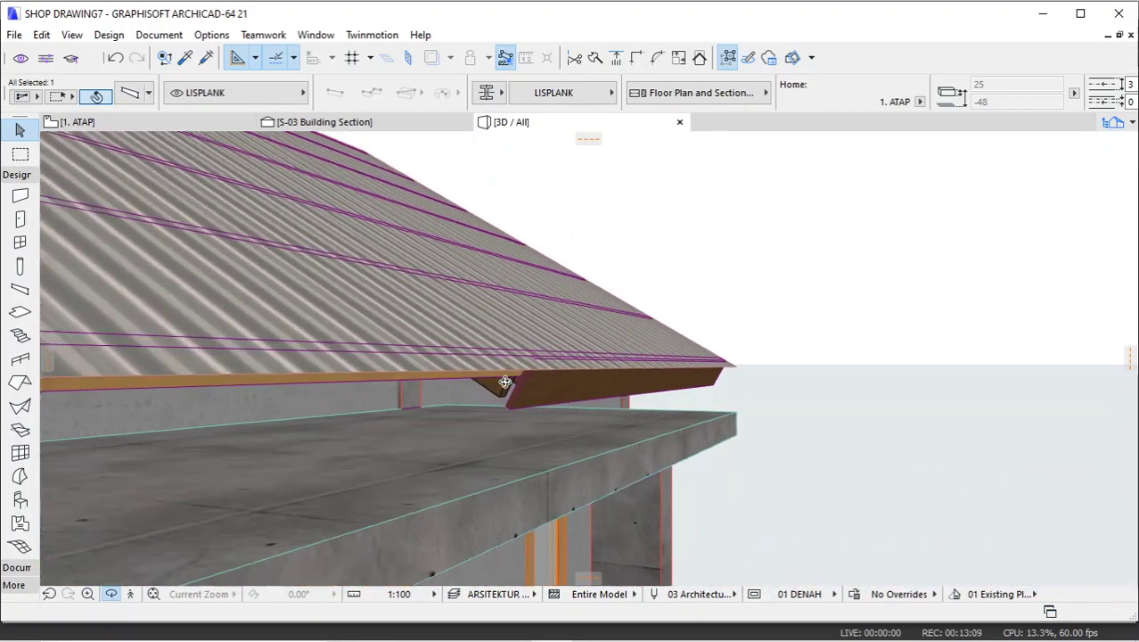
left_click(528, 448)
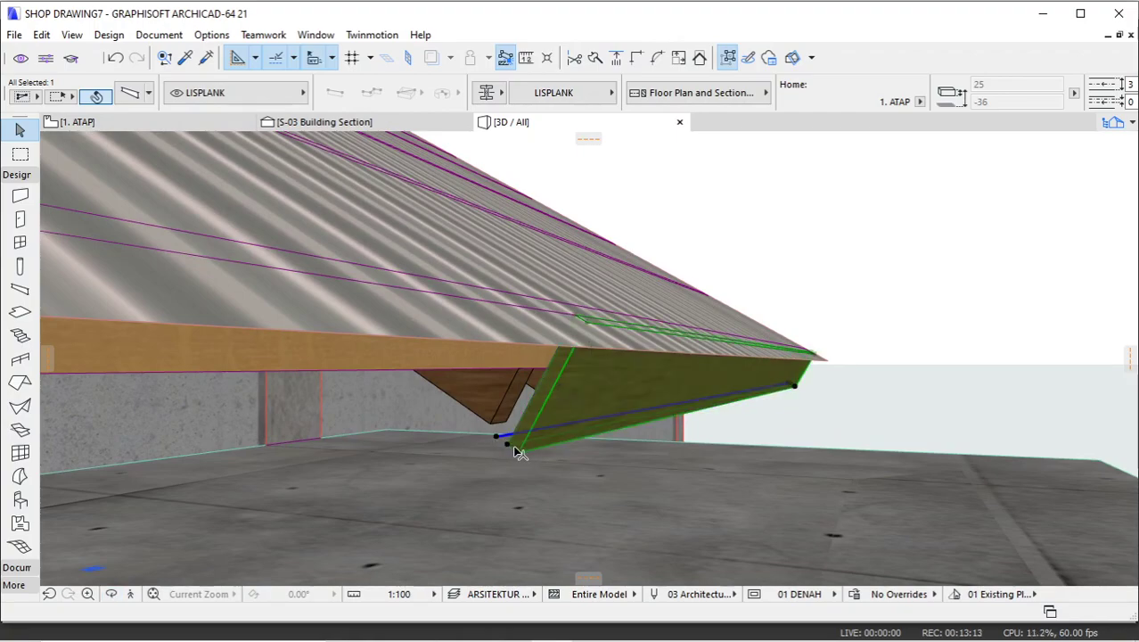
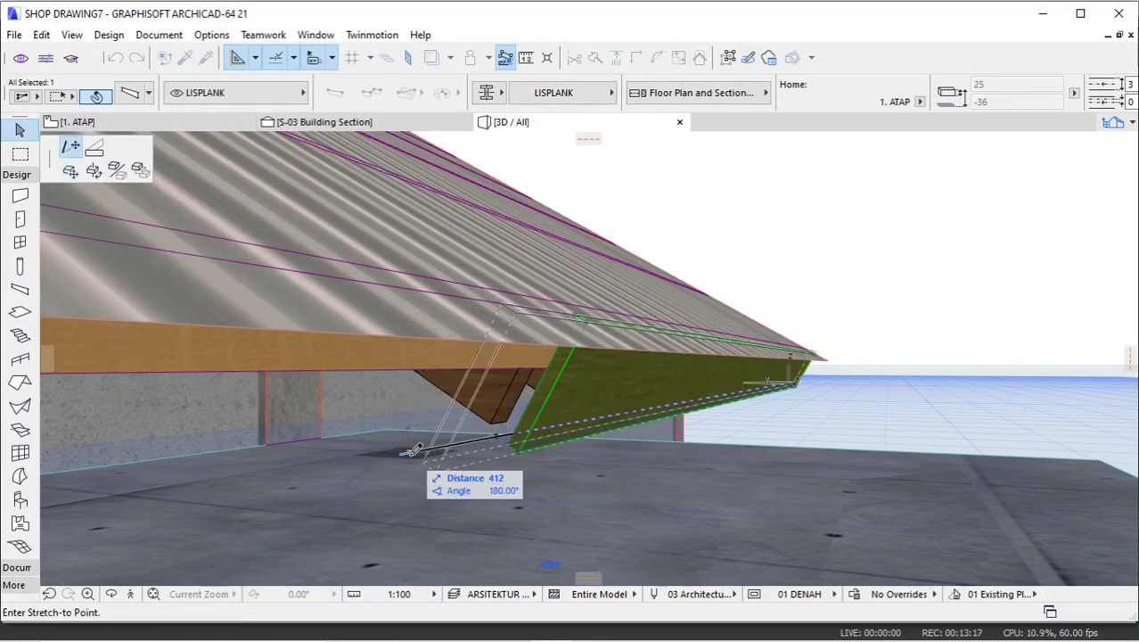
scroll(556, 431, "down", 2)
scroll(535, 437, "down", 3)
scroll(406, 471, "up", 5)
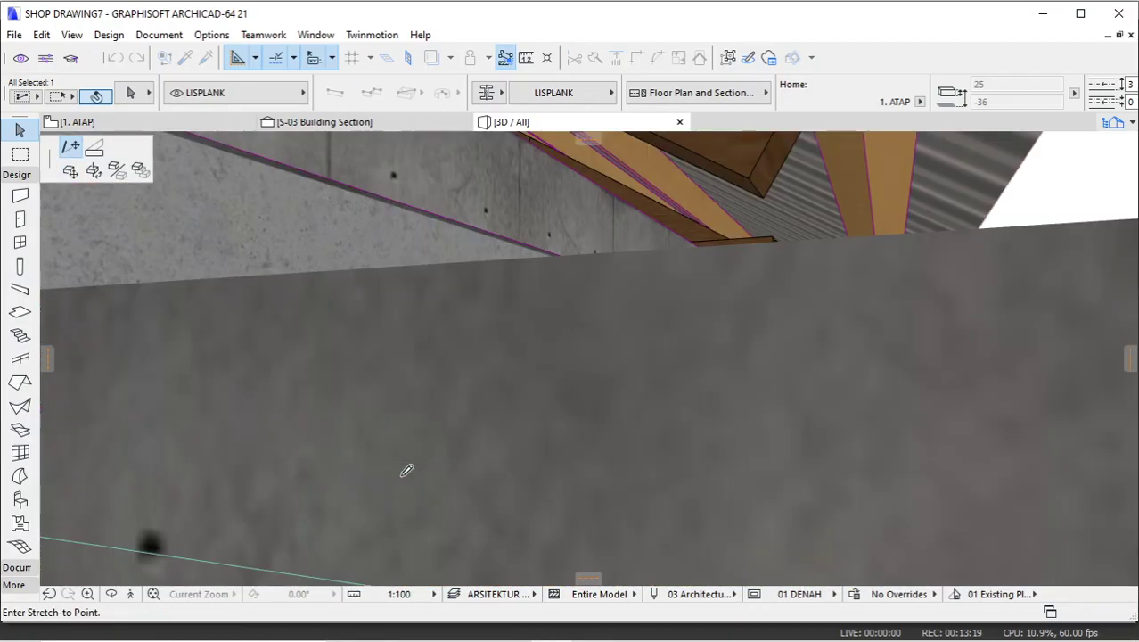
scroll(375, 464, "down", 5)
scroll(334, 459, "up", 4)
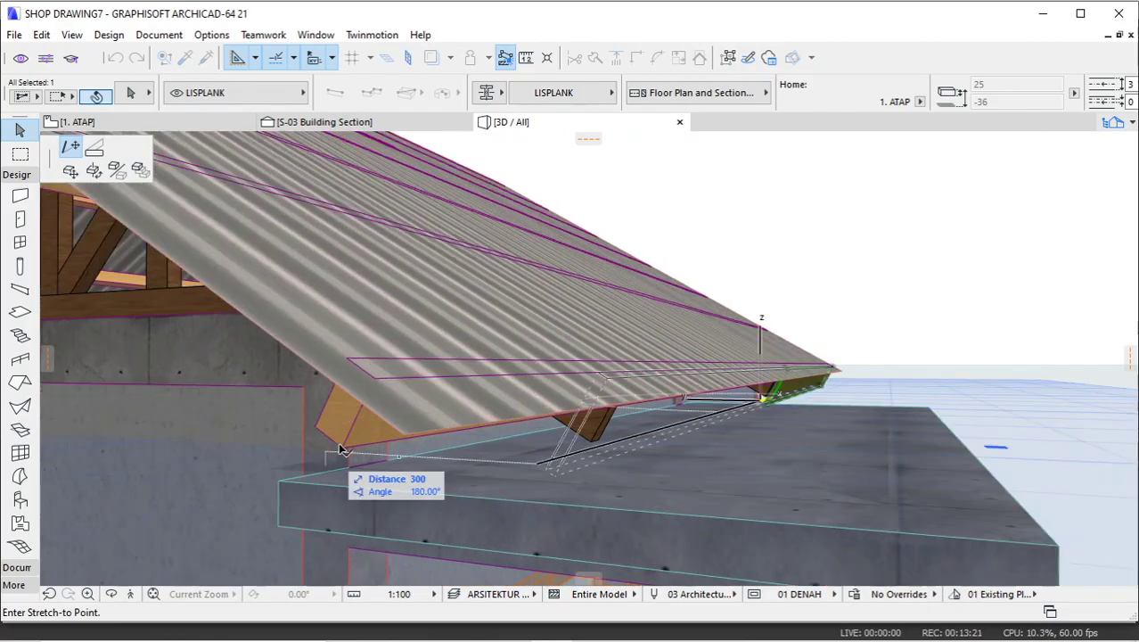
left_click(775, 238)
scroll(854, 434, "down", 3)
middle_click_drag(595, 431, 390, 400, "shift")
scroll(638, 393, "up", 2)
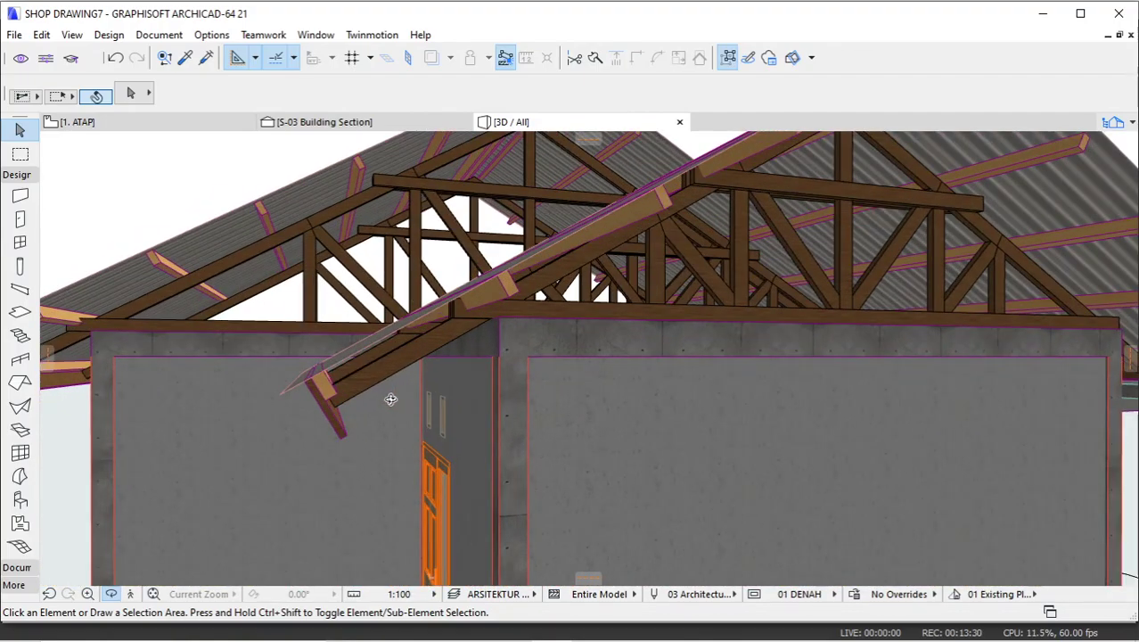
Return to the ATAP floor plan and apply the ARSITEKTUR (ATAP & LISPLANK) layer combination.
left_click(187, 122)
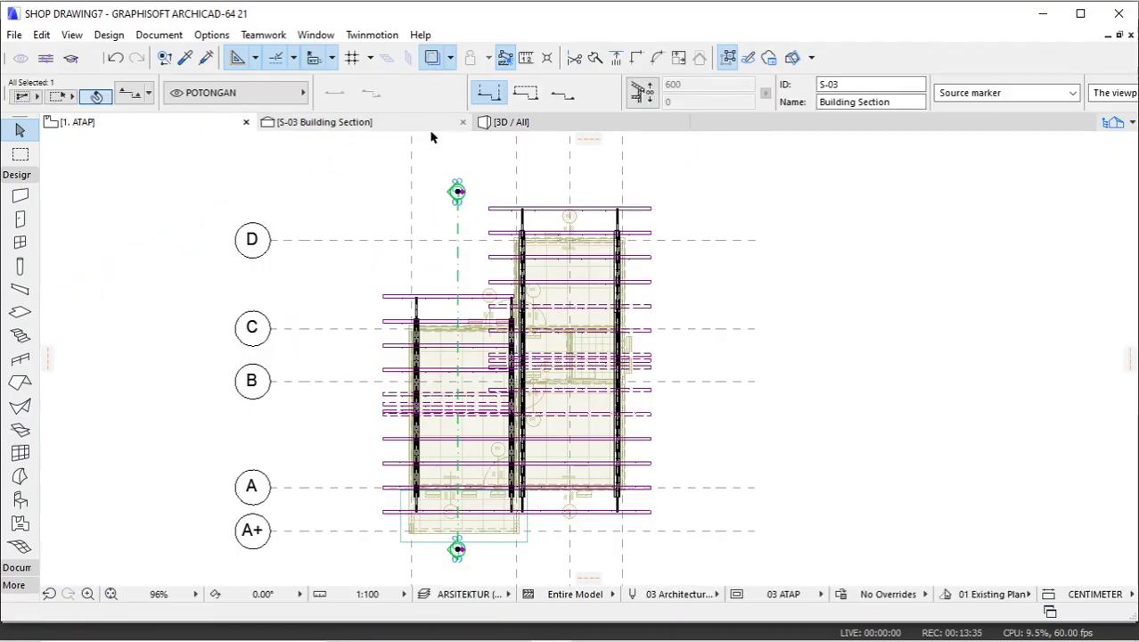
scroll(412, 327, "up", 1)
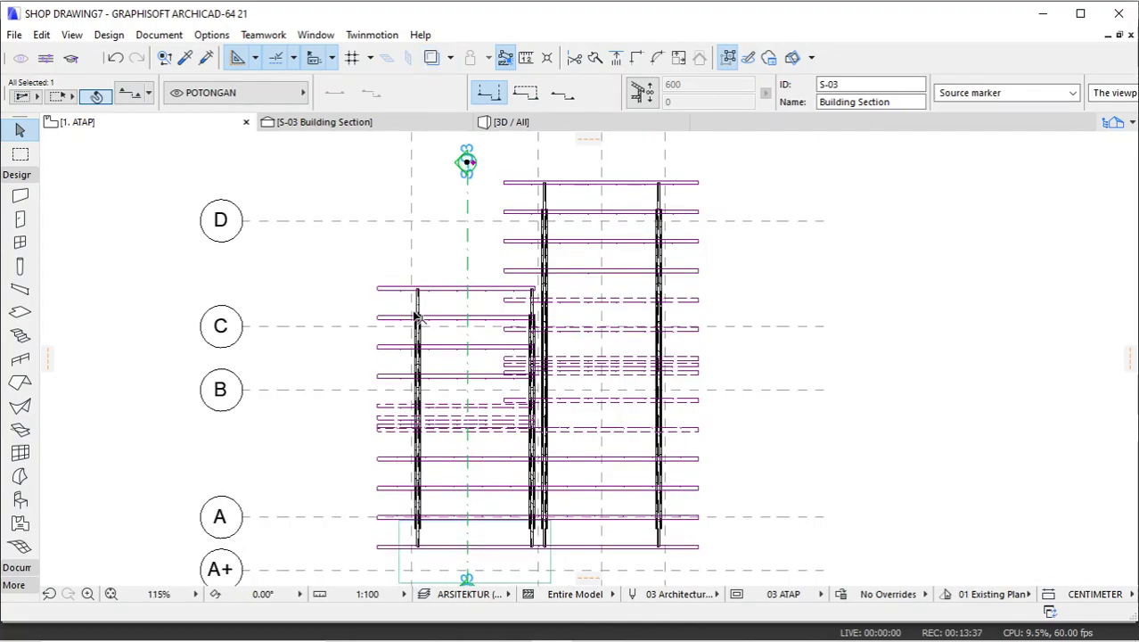
scroll(417, 318, "down", 2)
left_click(460, 595)
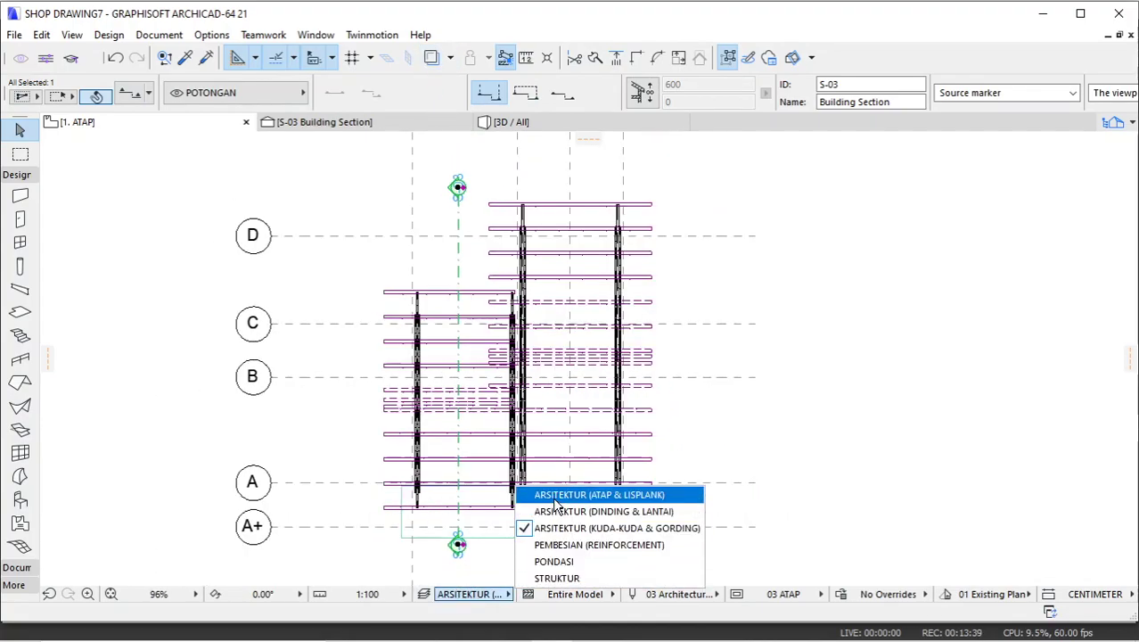
left_click(553, 493)
Rotate a copy of the front roof's fascia board near grid C a quarter turn about its outer end, along the gable edge, and show it in 3D.
scroll(434, 321, "up", 14)
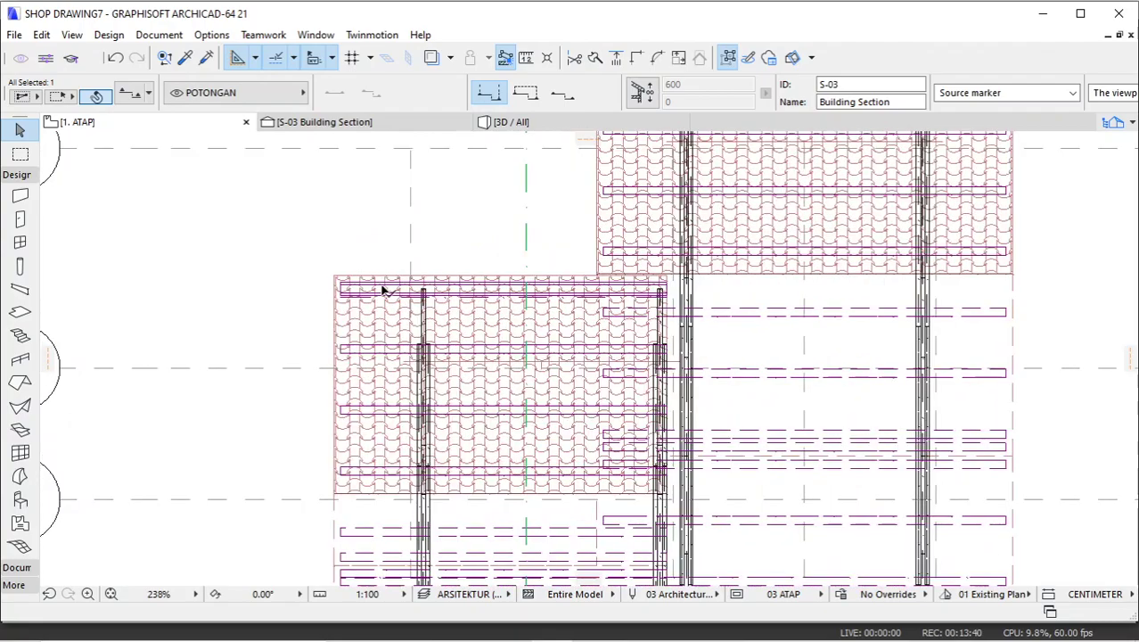
left_click(278, 284)
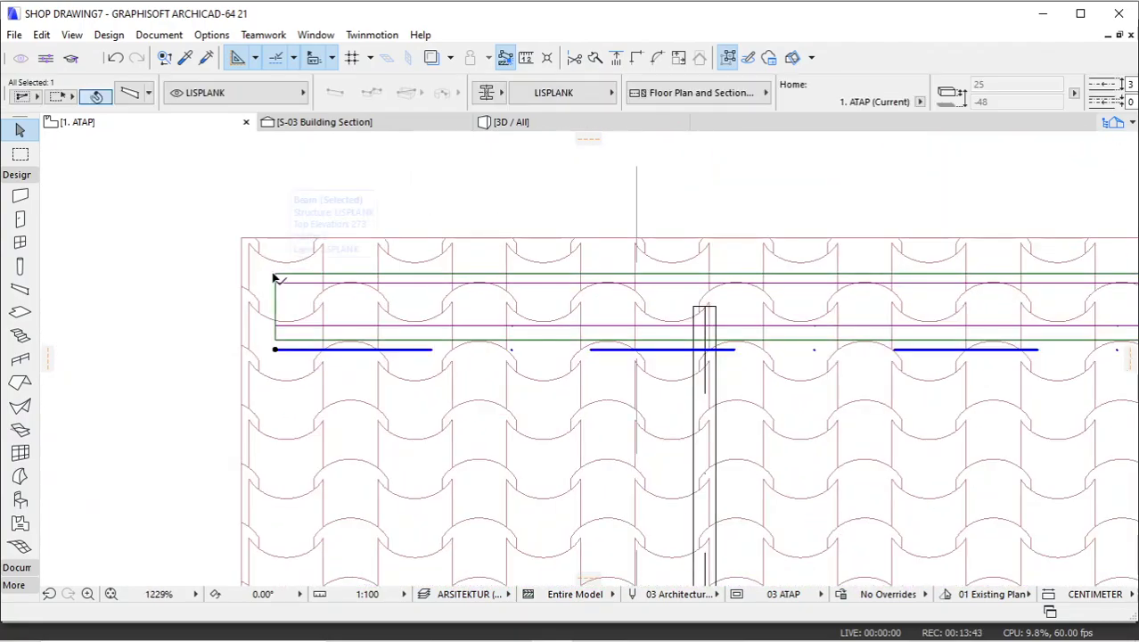
right_click(277, 282)
key("Escape")
scroll(303, 293, "down", 3)
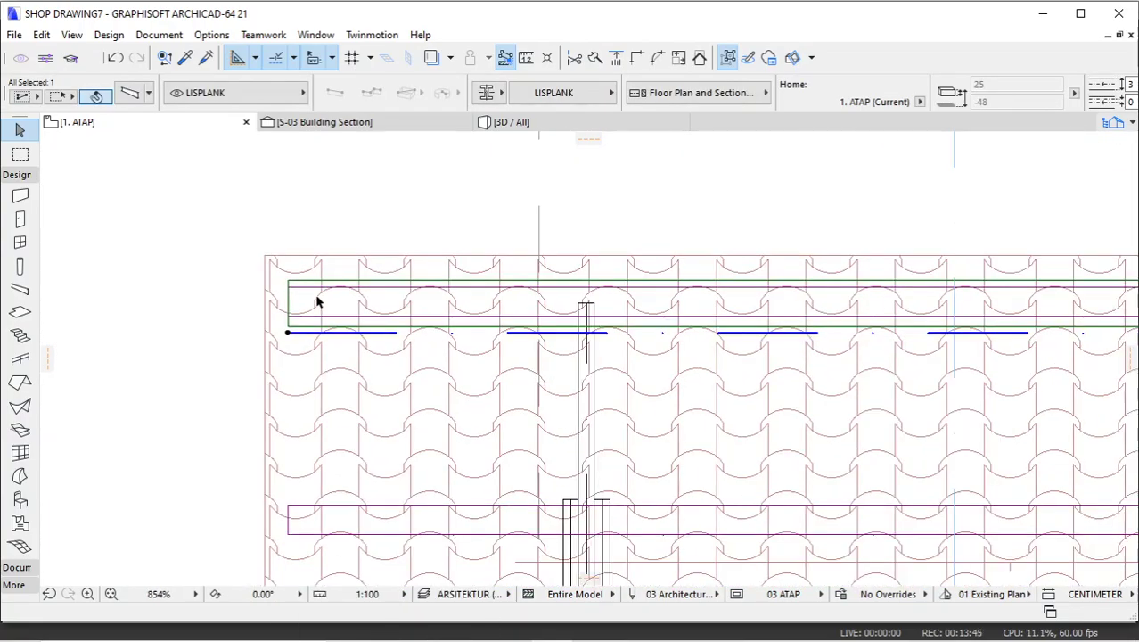
scroll(300, 286, "up", 3)
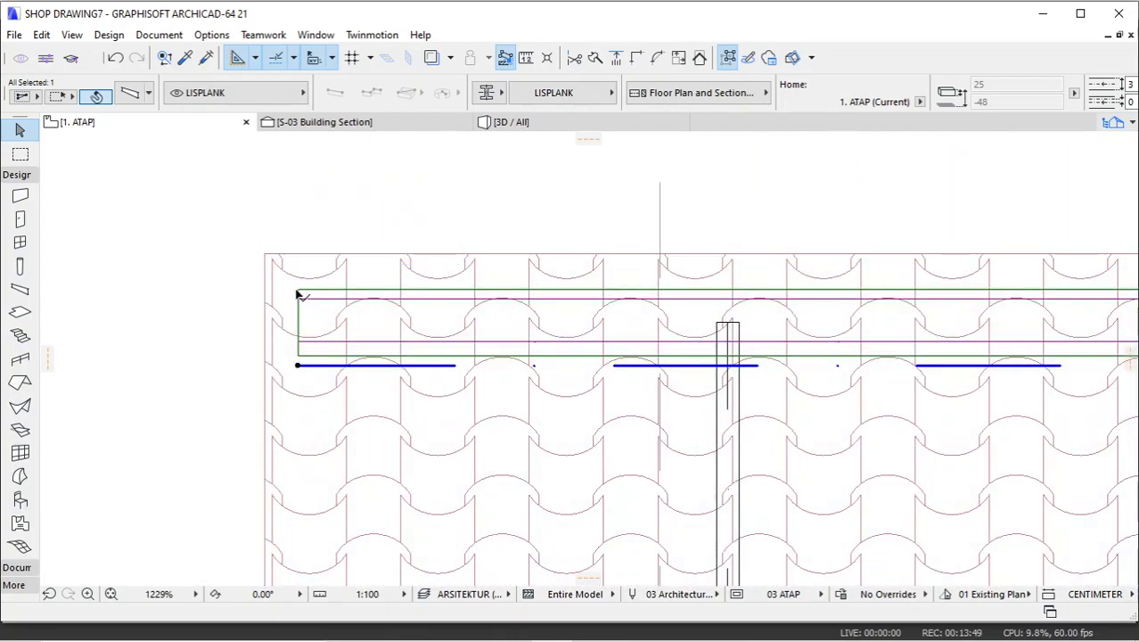
right_click(299, 295)
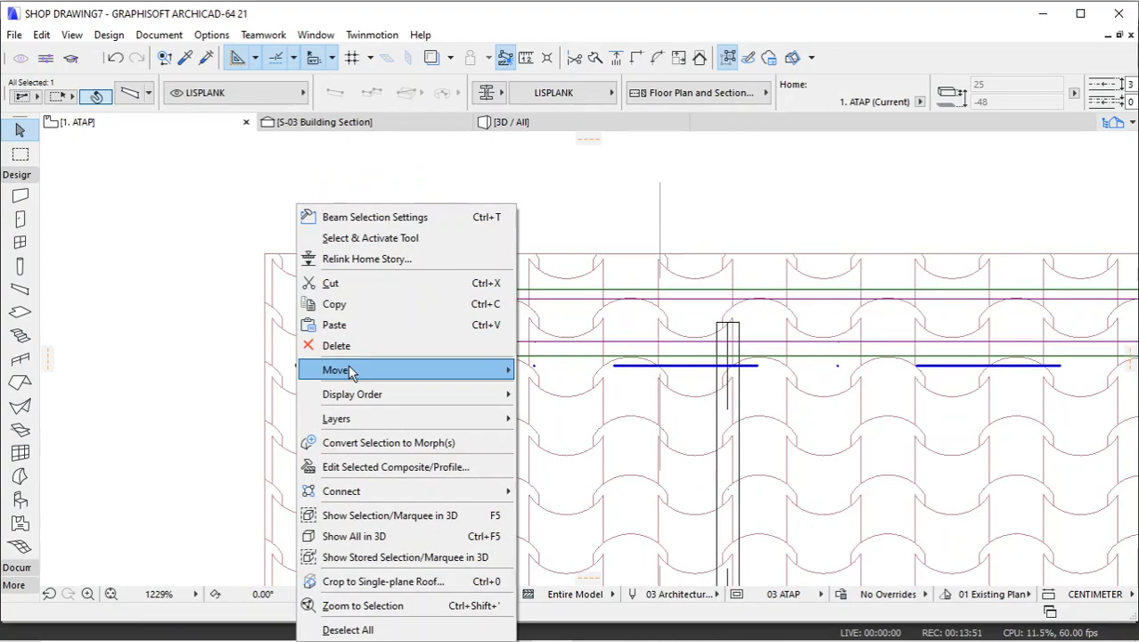
mouse_move(349, 371)
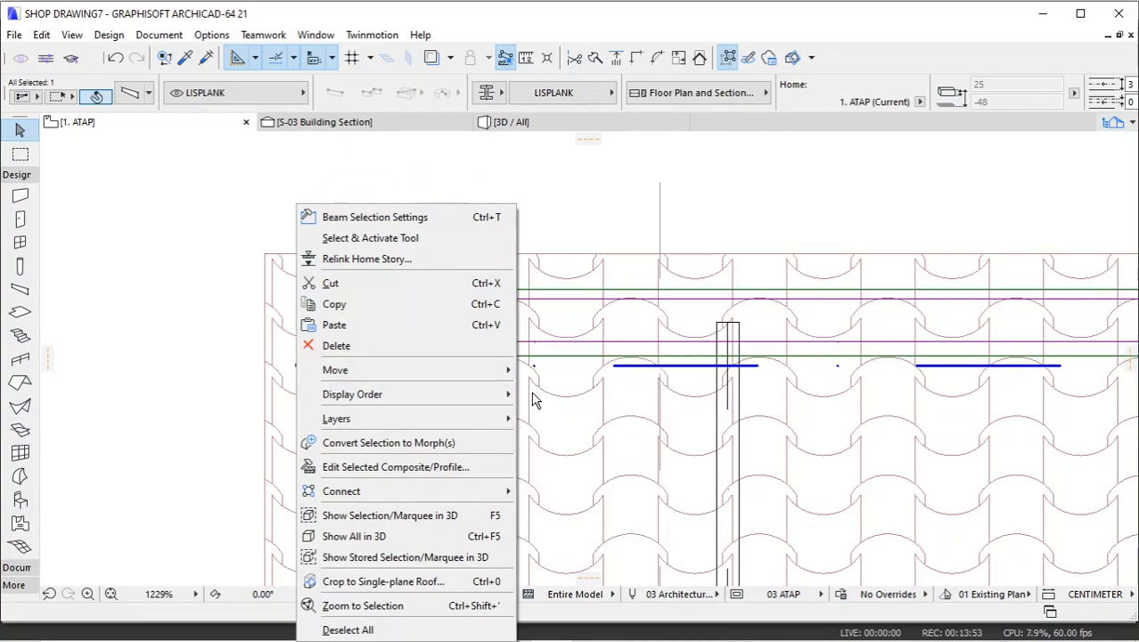
mouse_move(433, 372)
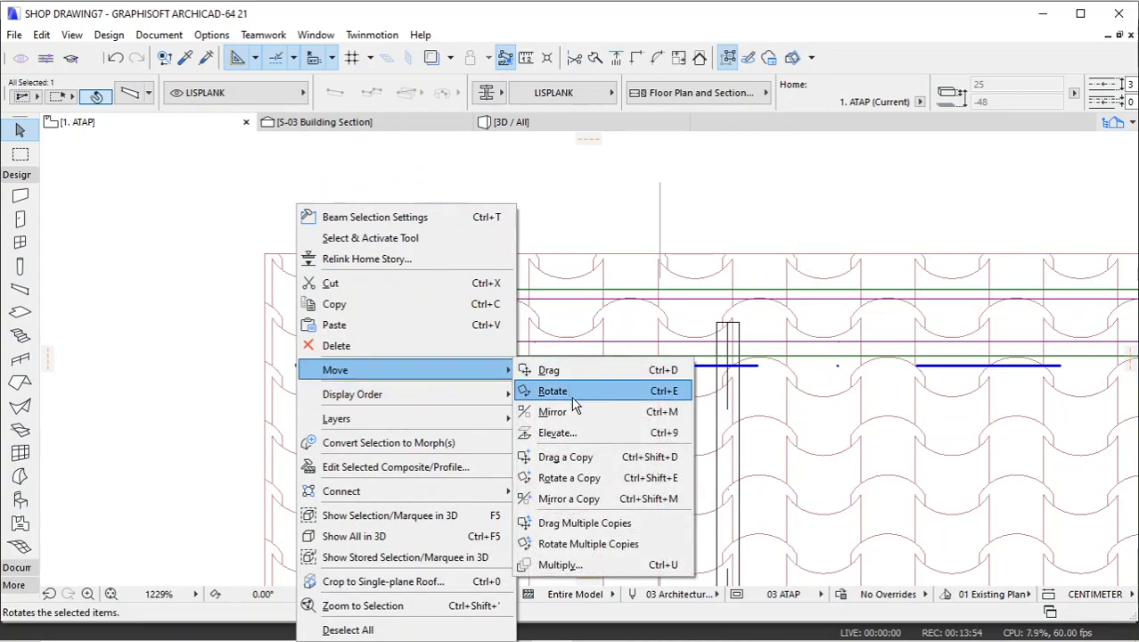
left_click(559, 478)
left_click(298, 365)
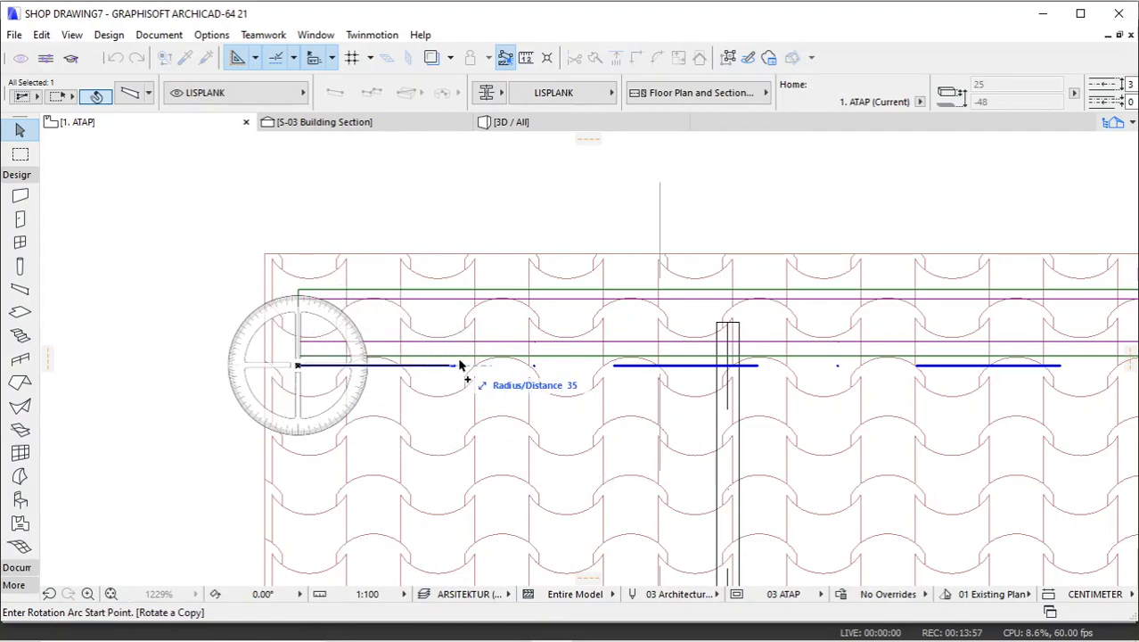
left_click(303, 501)
scroll(511, 242, "down", 3)
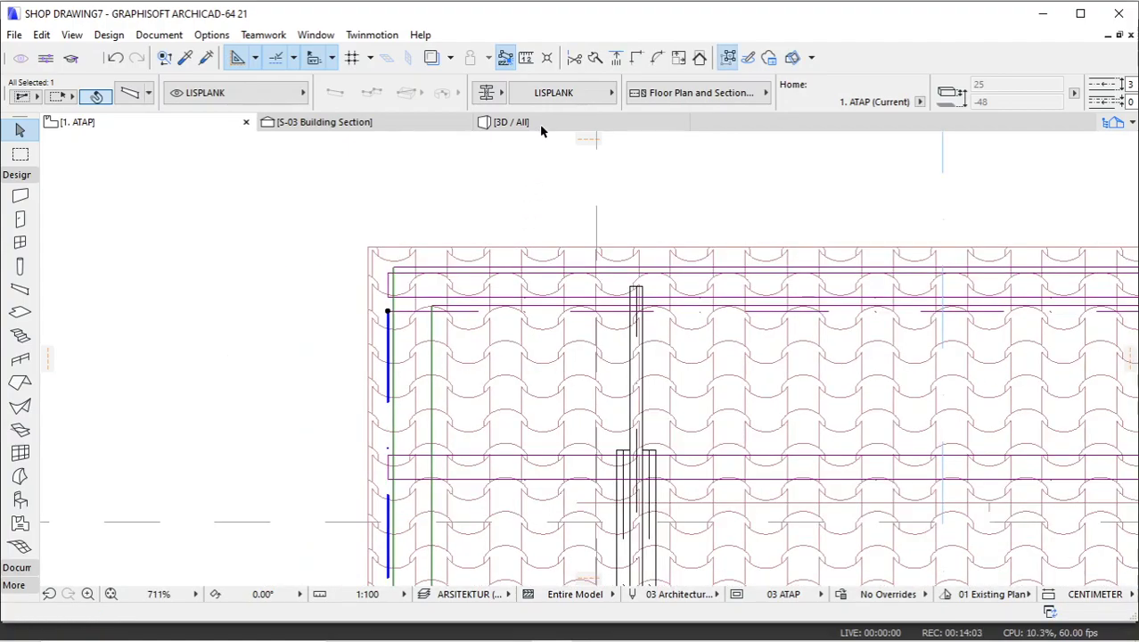
left_click(542, 126)
scroll(501, 382, "up", 5)
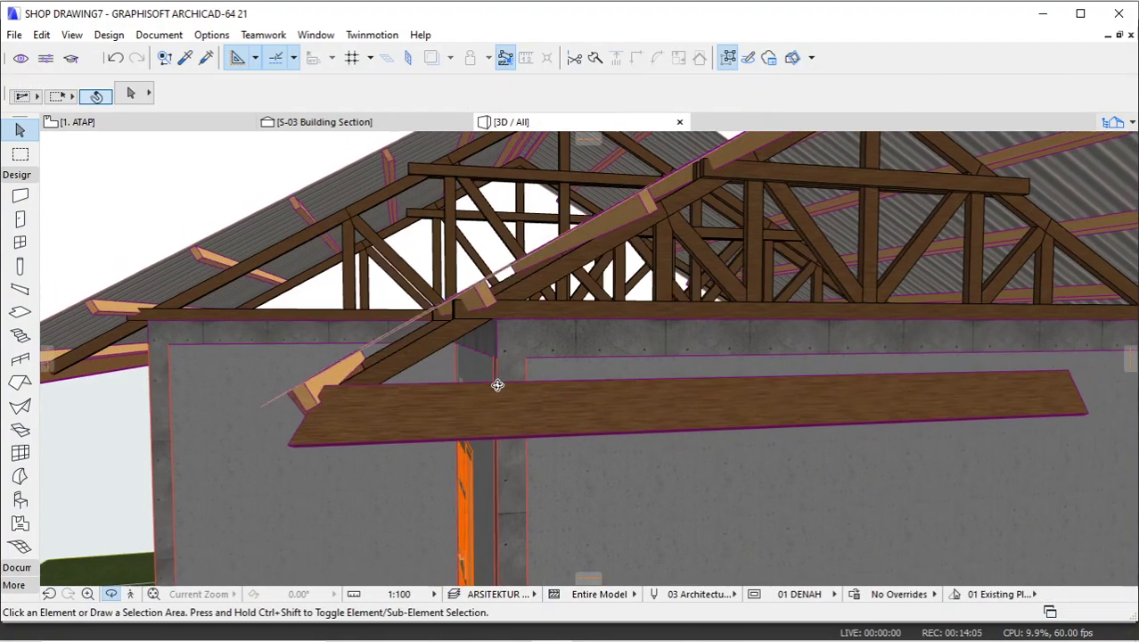
Set the building material of the new gable fascia beam on the LISPLANK layer to KAYU KELAS I.
middle_click_drag(313, 415, 522, 372, "shift")
left_click(509, 385)
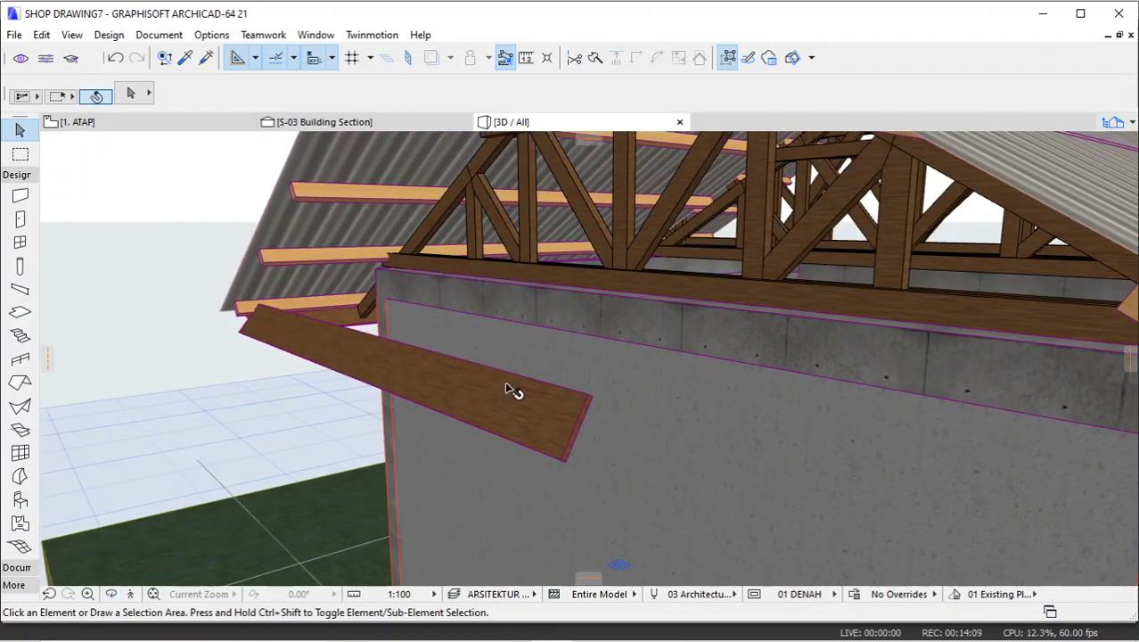
left_click(135, 94)
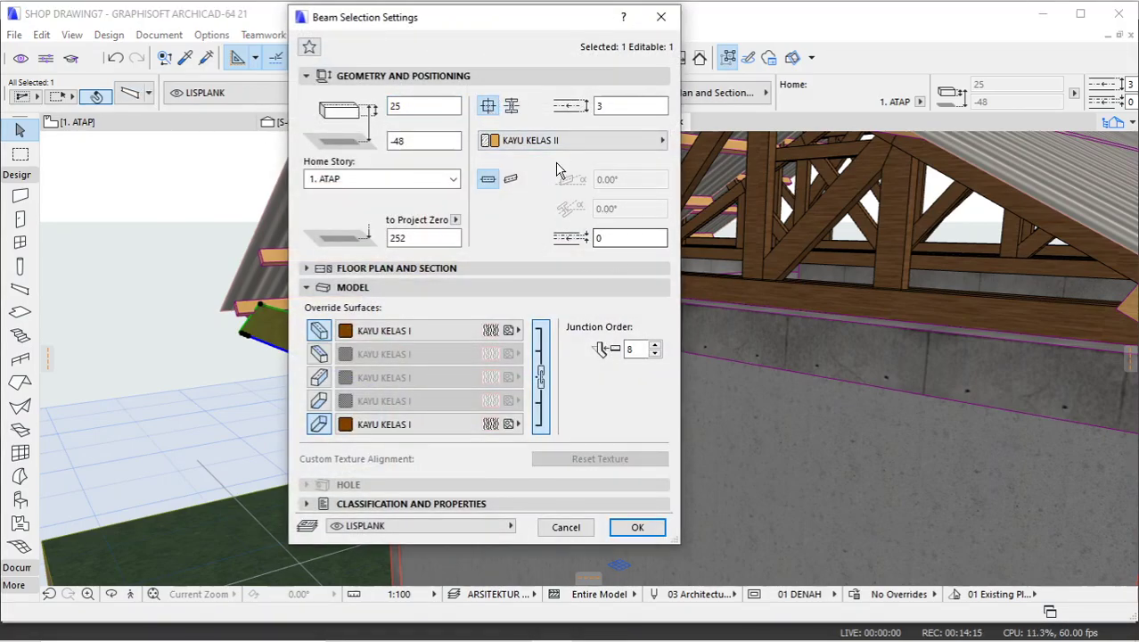
left_click(560, 147)
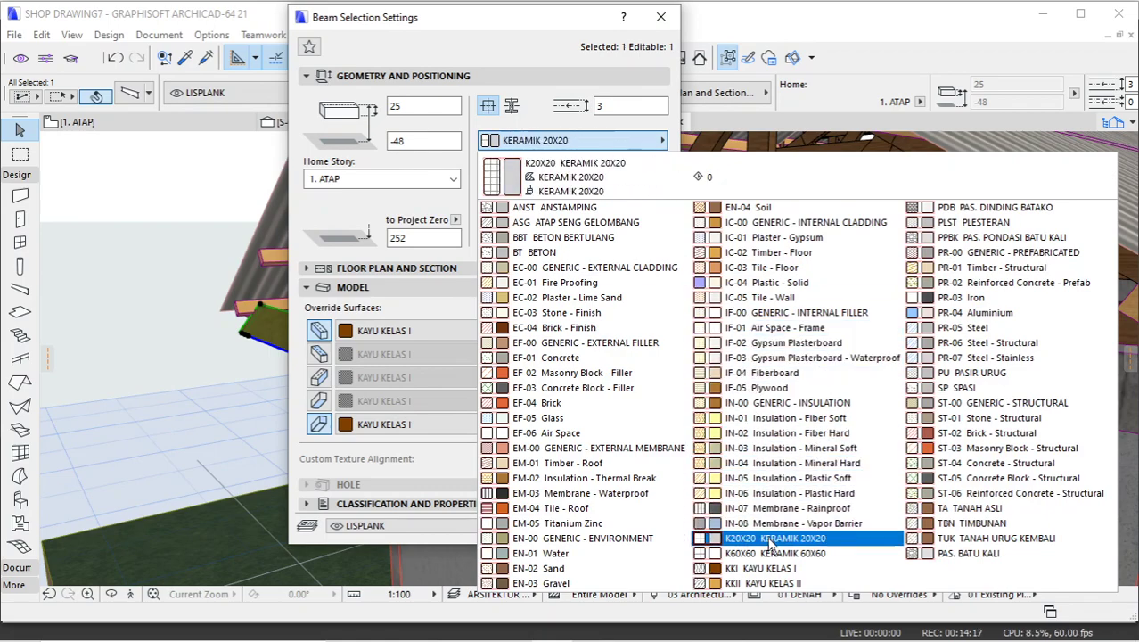
left_click(772, 568)
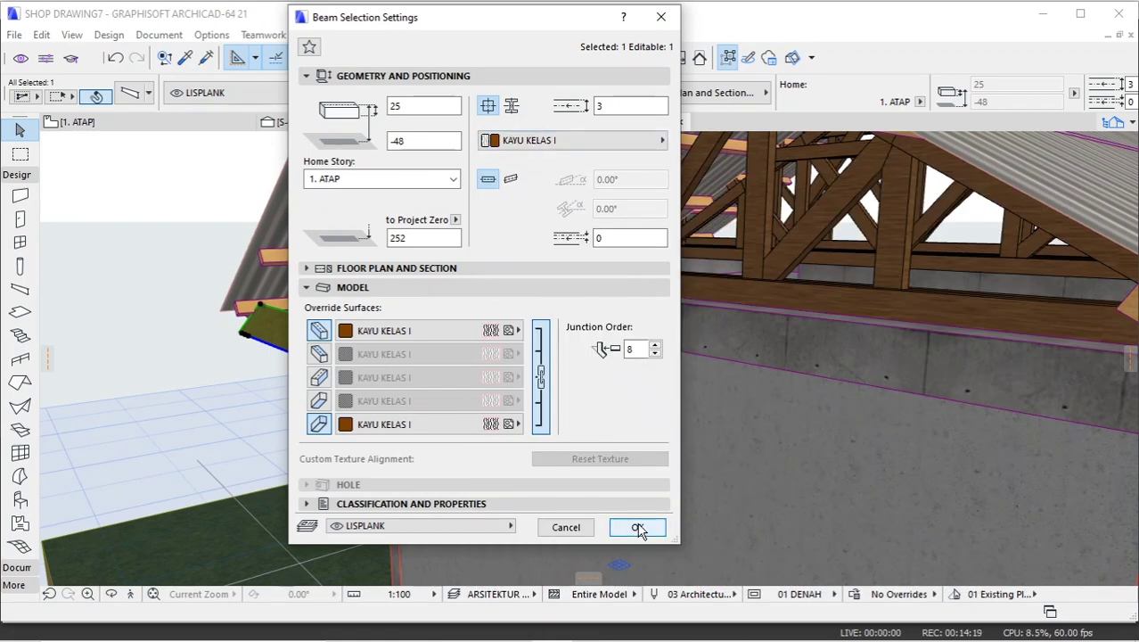
left_click(638, 528)
Make the gable fascia beam slanted and give it an inclination angle that follows the roof slope.
middle_click_drag(570, 348, 792, 354, "shift")
middle_click_drag(575, 338, 771, 326, "shift")
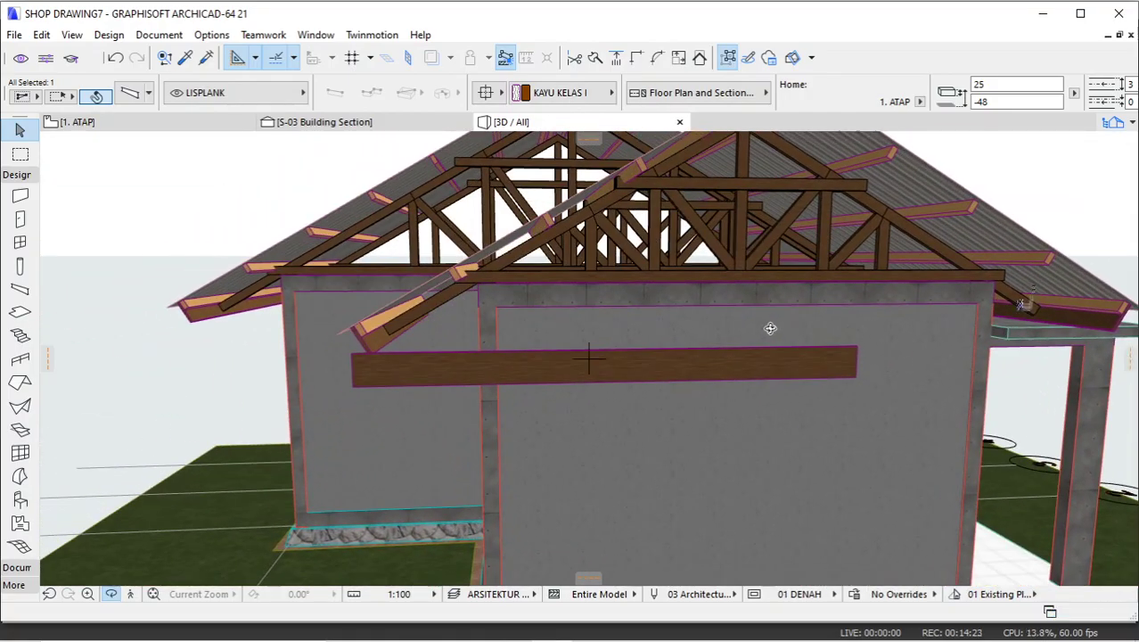
scroll(384, 371, "up", 5)
left_click(391, 362)
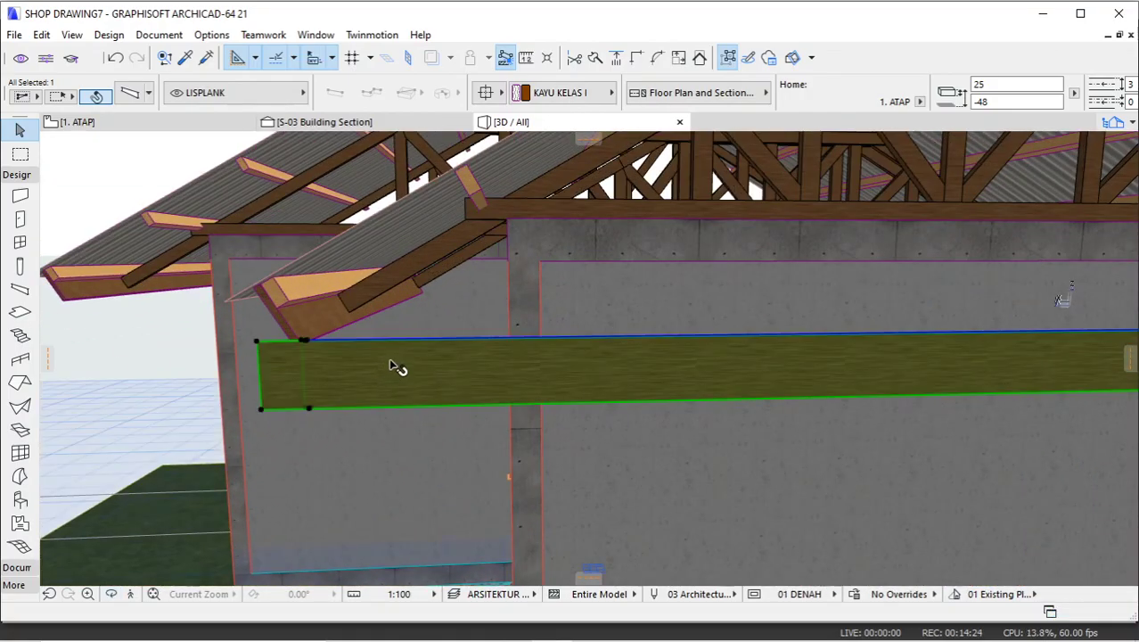
left_click(138, 96)
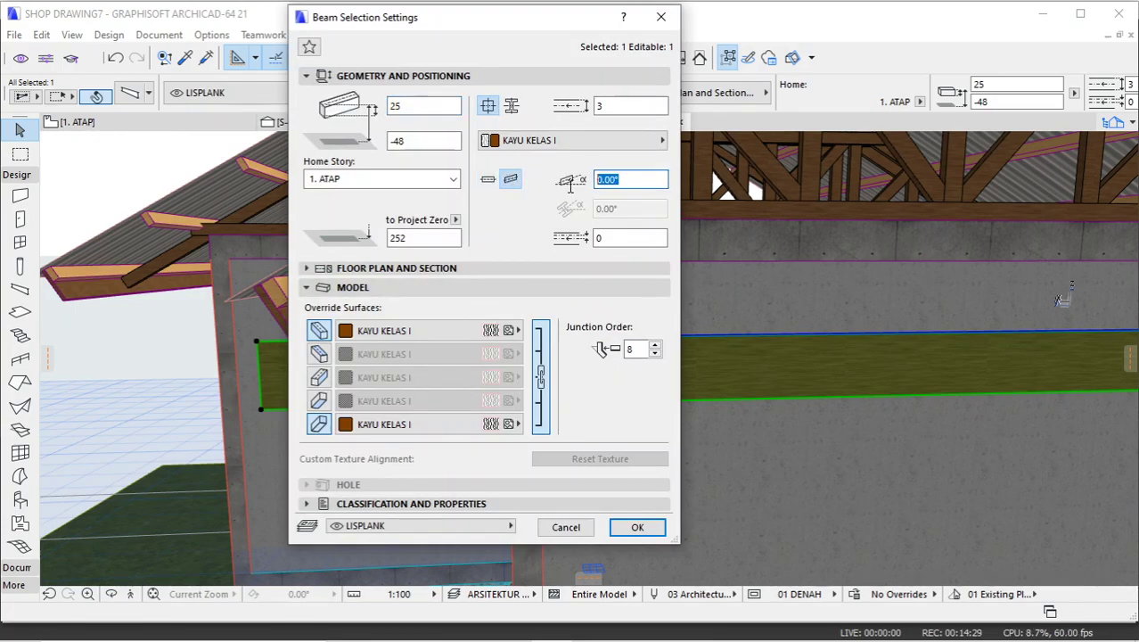
key("Return")
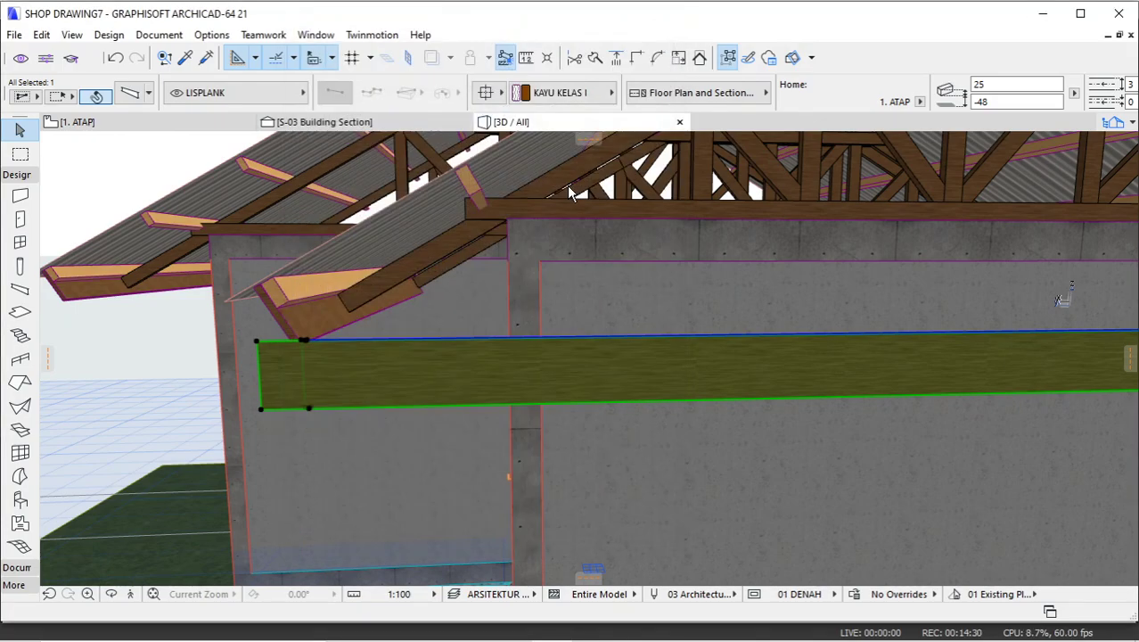
scroll(681, 373, "down", 3)
scroll(516, 347, "down", 5)
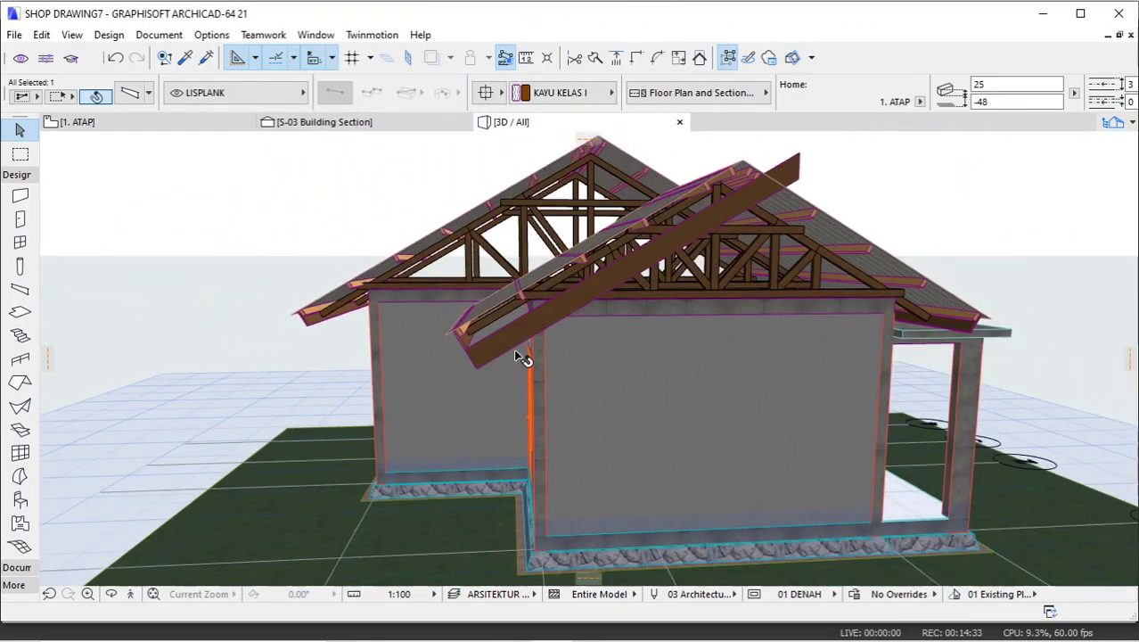
Examine how the lower and upper ends of the slanted fascia beam sit against the eave board and the roof ridge.
scroll(431, 381, "up", 5)
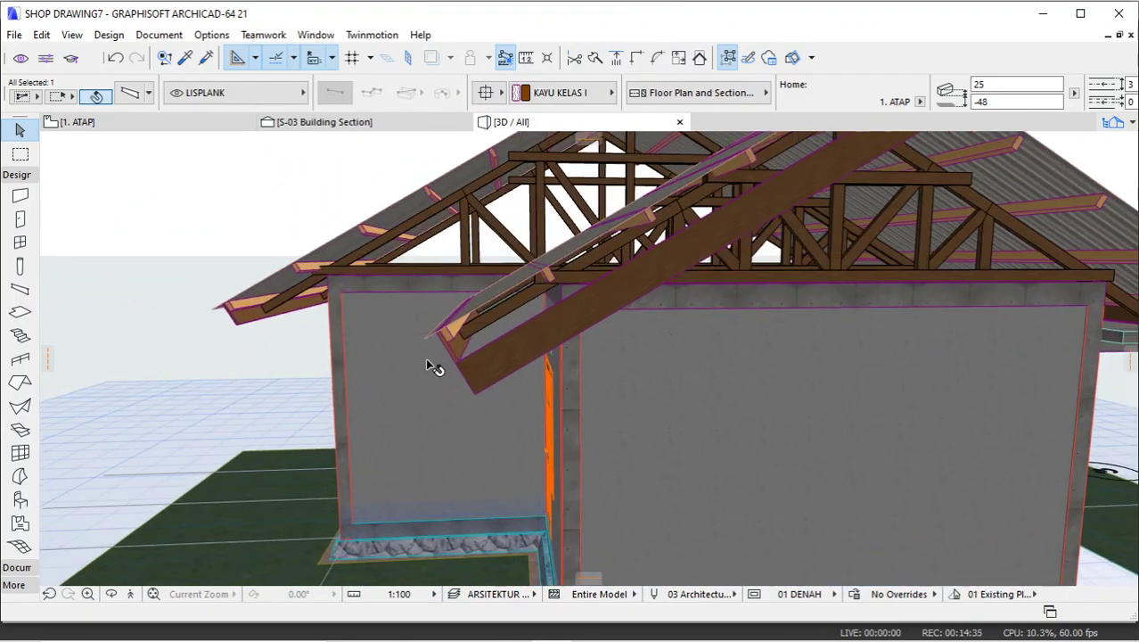
mouse_move(509, 369)
middle_mouse_down("shift")
mouse_move(766, 322)
mouse_move(665, 354)
mouse_move(505, 364)
middle_mouse_up("shift")
scroll(391, 398, "down", 6)
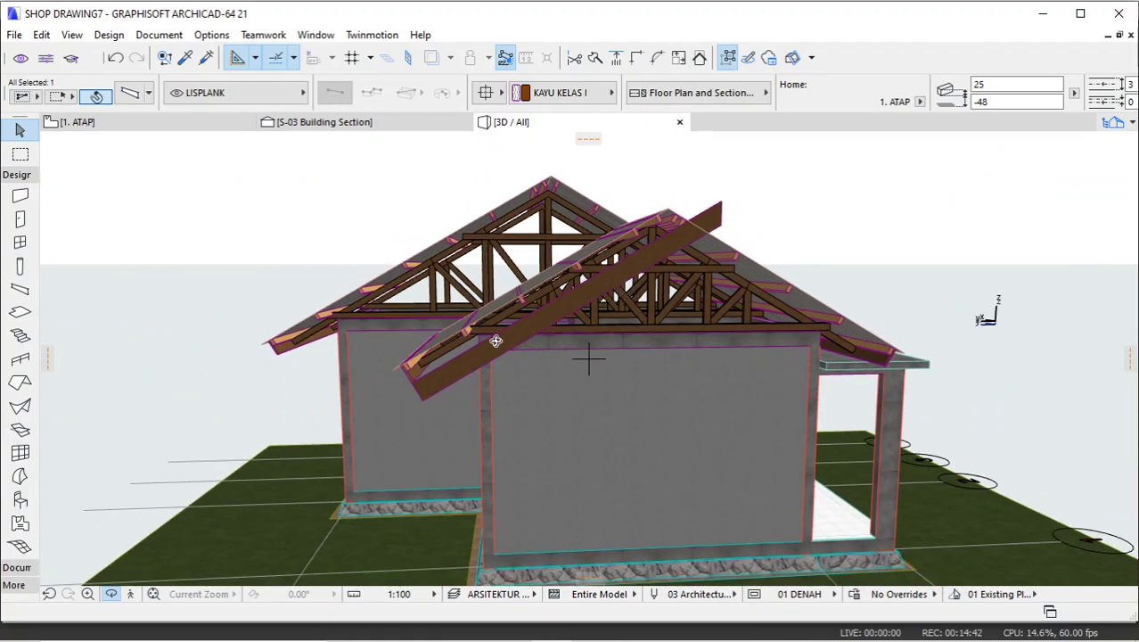
scroll(497, 340, "up", 8)
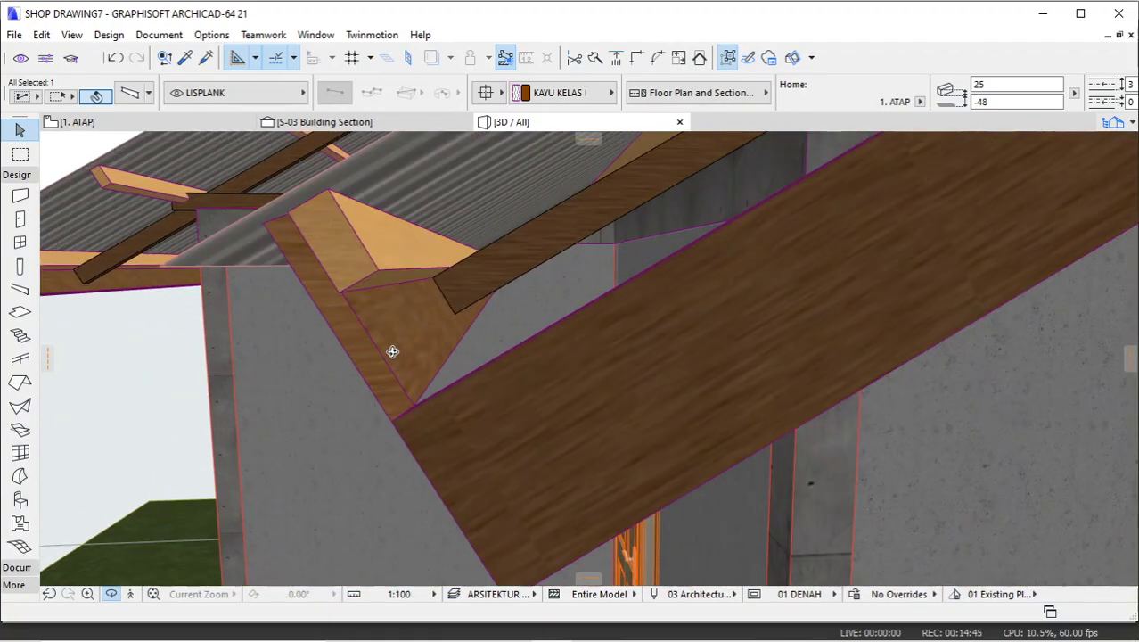
scroll(401, 369, "up", 3)
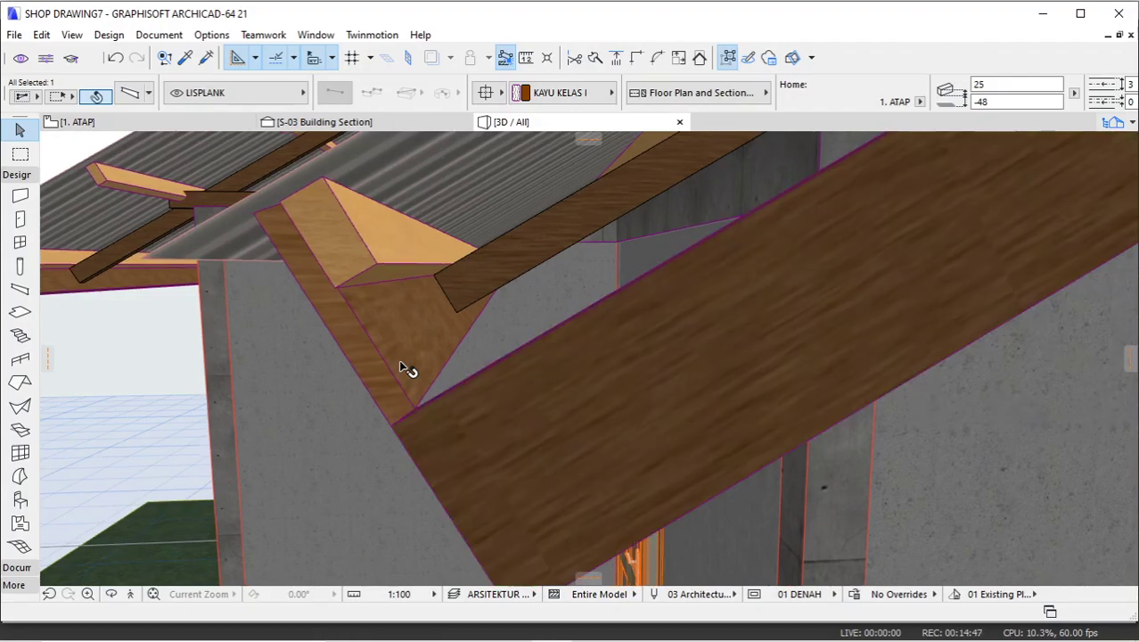
middle_click_drag(407, 369, 165, 133, "shift")
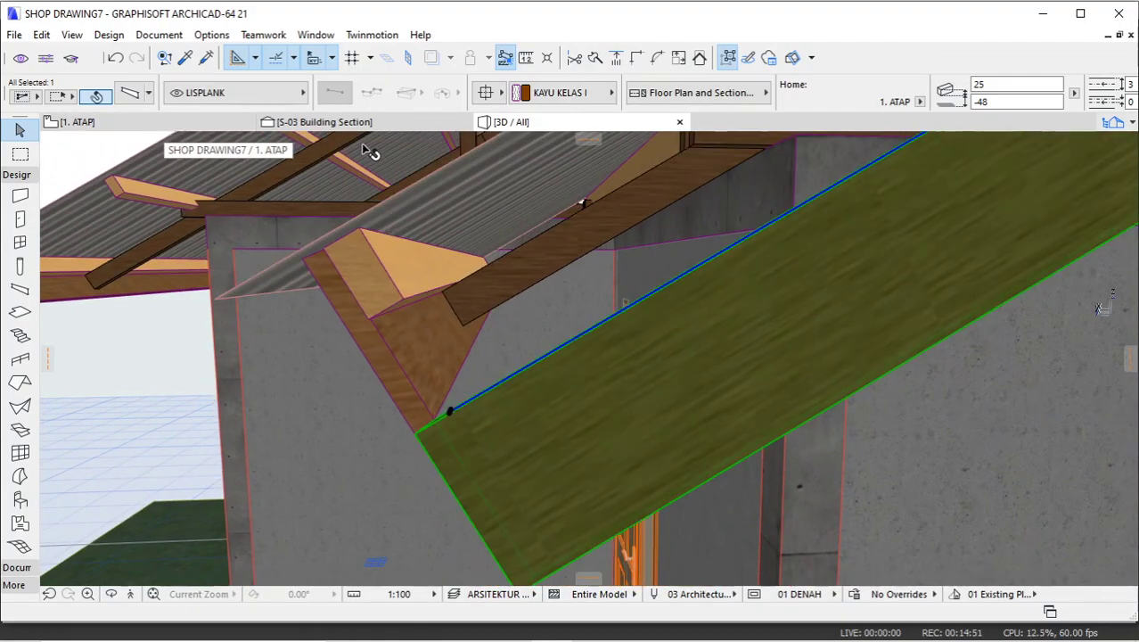
scroll(382, 388, "down", 5)
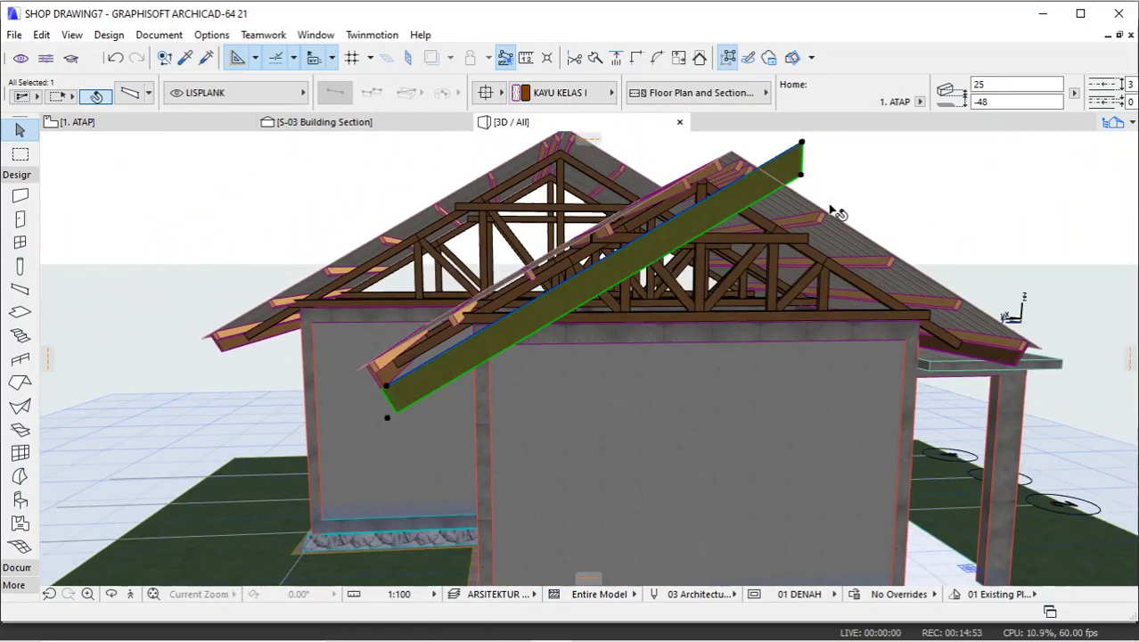
middle_click_drag(838, 214, 856, 169, "shift")
scroll(856, 169, "up", 5)
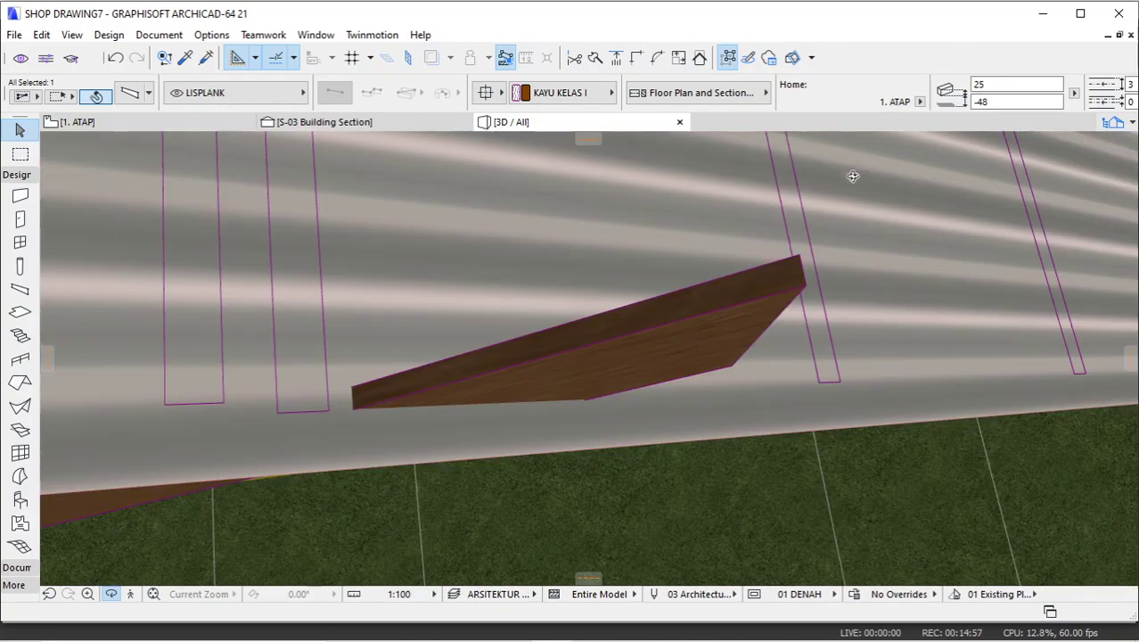
scroll(815, 256, "down", 3)
Move the slanted fascia beam from its lower end corner up to the upper corner of the eave fascia board.
middle_click_drag(821, 246, 357, 367, "shift")
scroll(354, 370, "up", 3)
scroll(435, 312, "up", 5)
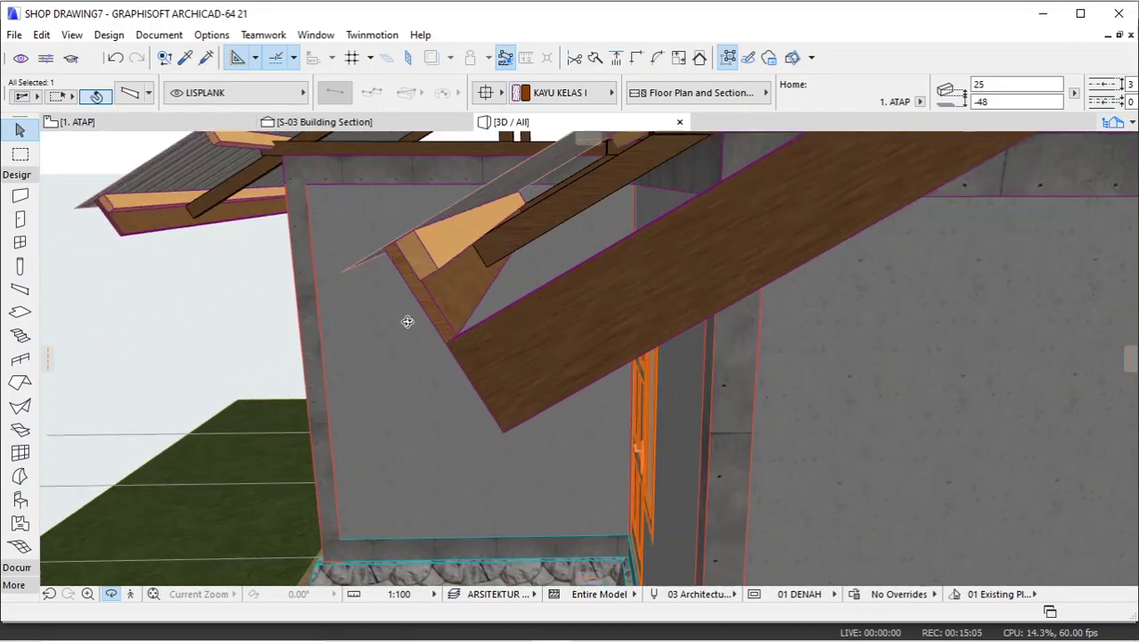
middle_click_drag(451, 343, 644, 322, "shift")
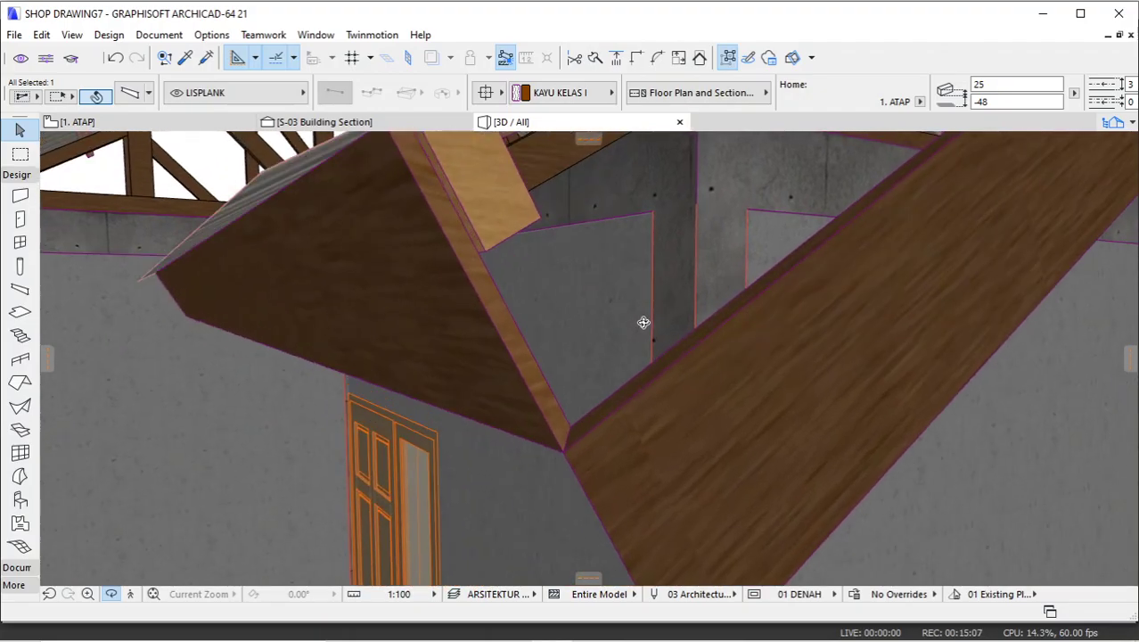
left_click(596, 409)
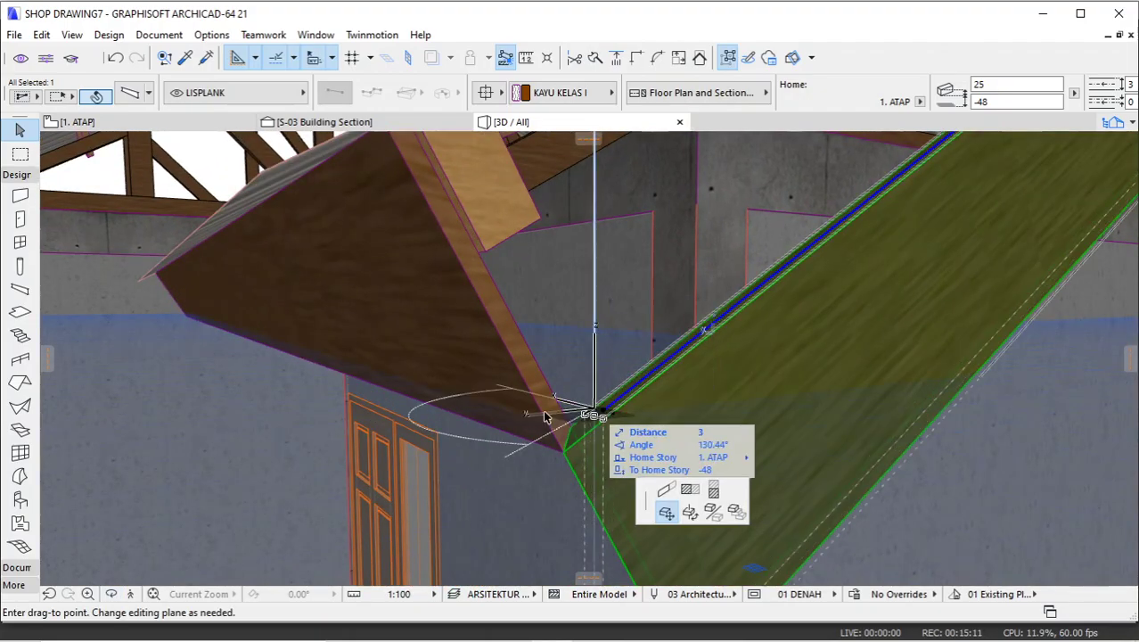
middle_click_drag(466, 403, 338, 173, "shift")
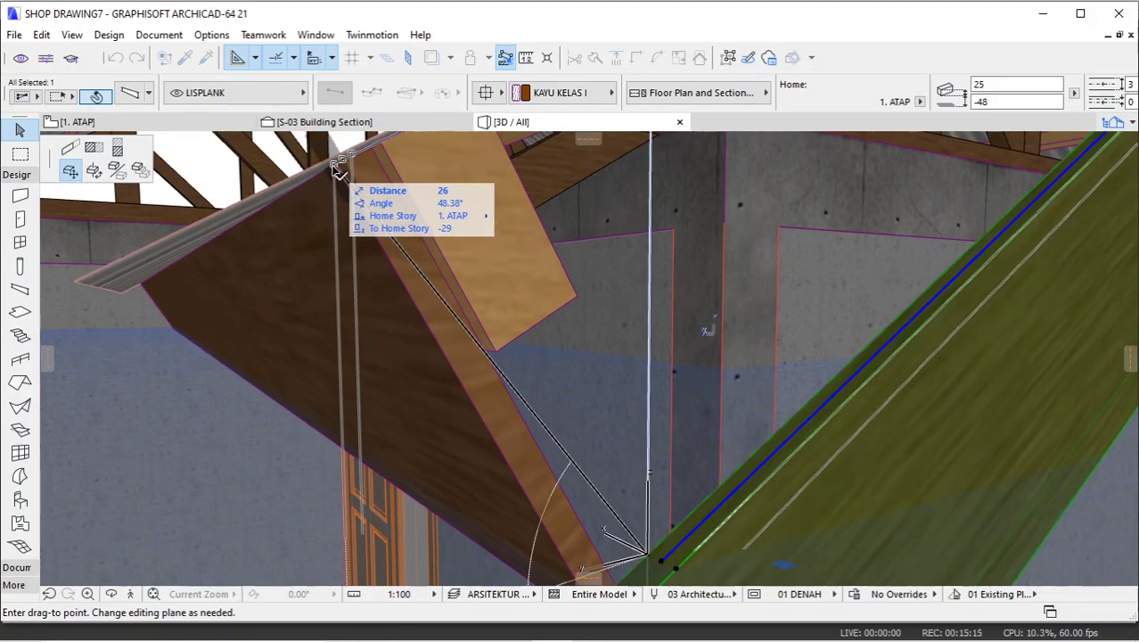
left_click(339, 176)
scroll(327, 292, "down", 5)
In the 1. ATAP floor plan, move the fascia beam sideways until its inner face is flush with the purlin ends.
middle_click_drag(247, 381, 267, 129, "shift")
left_click(203, 122)
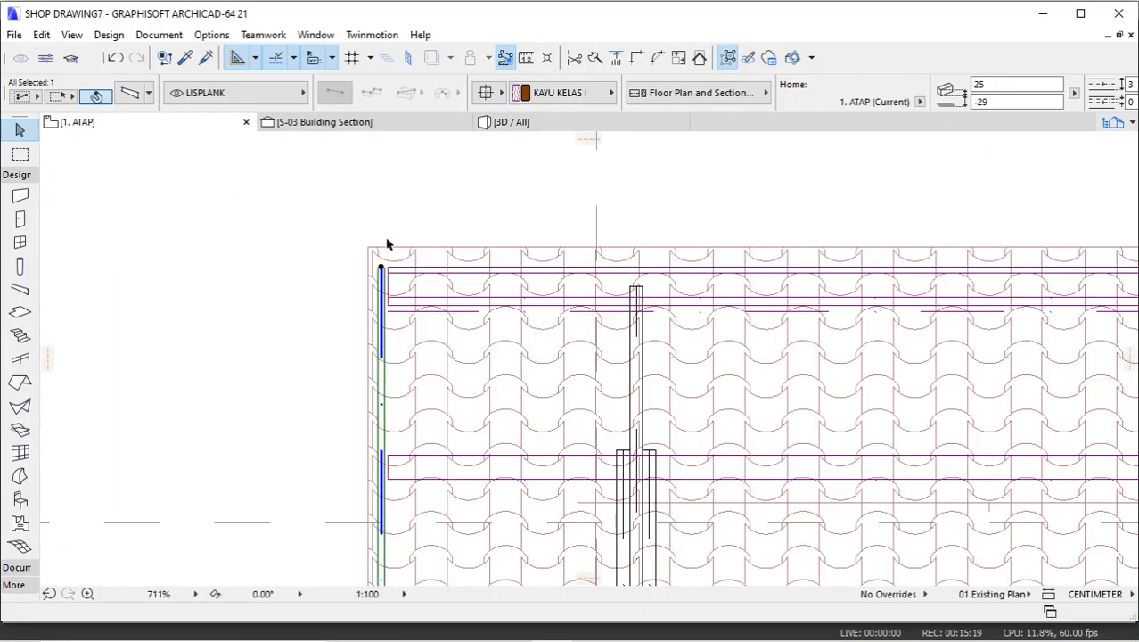
scroll(387, 242, "up", 8)
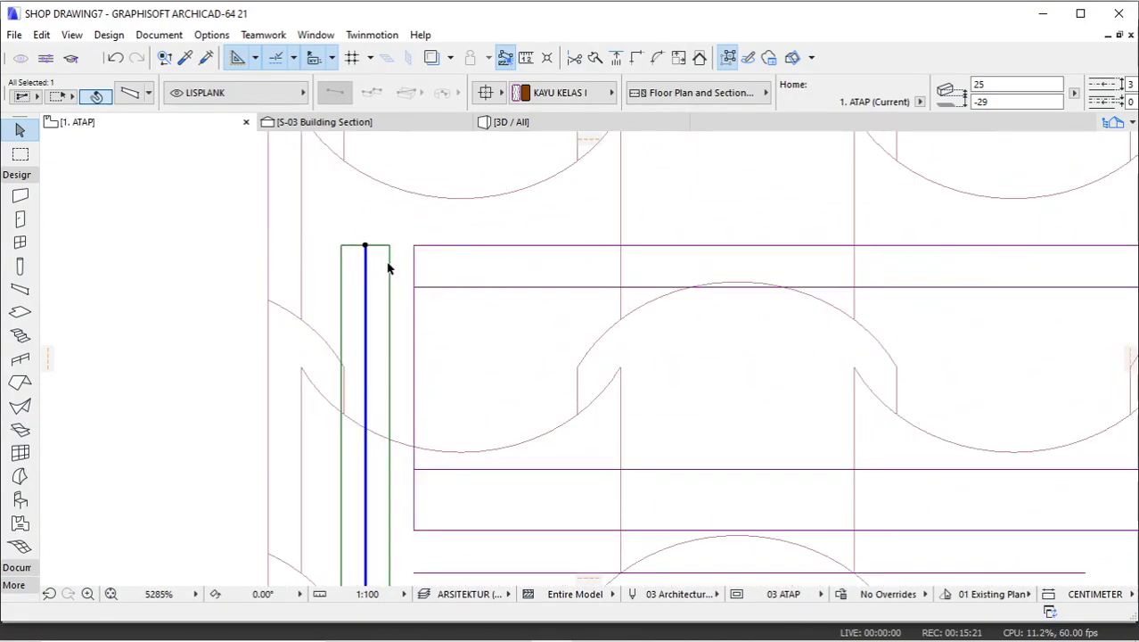
left_click(390, 248)
left_click(413, 251)
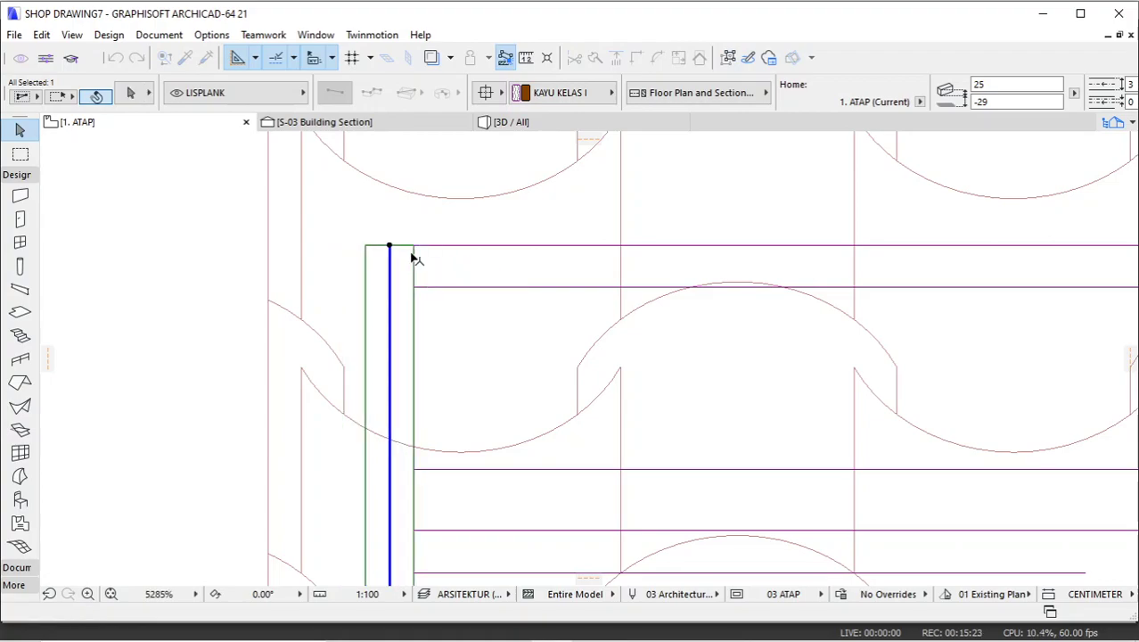
scroll(414, 264, "down", 15)
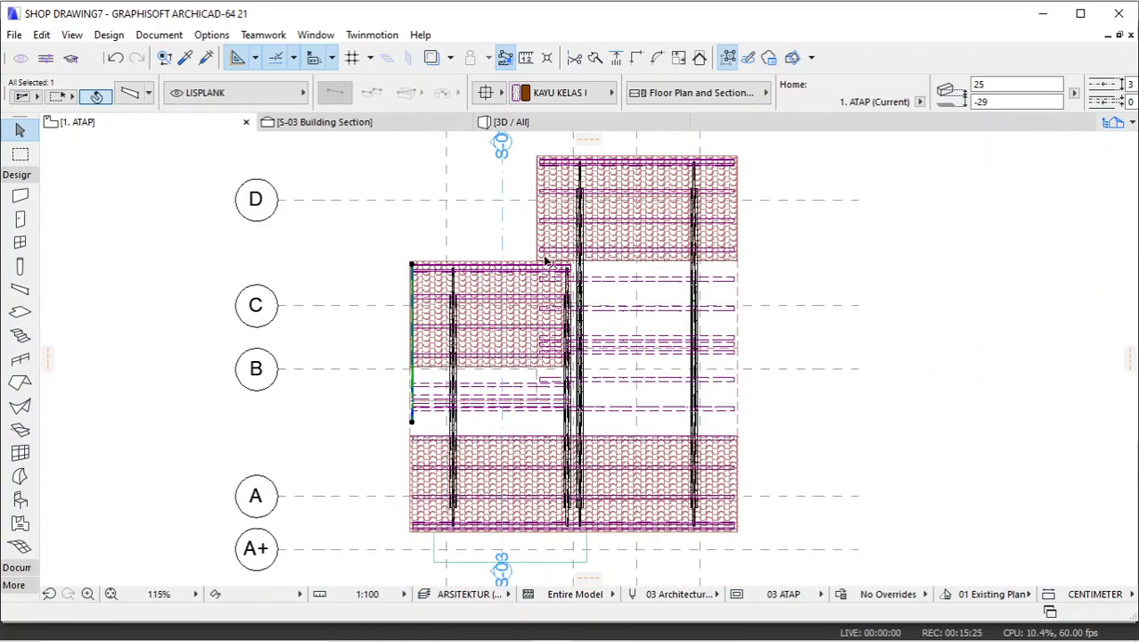
left_click(502, 220)
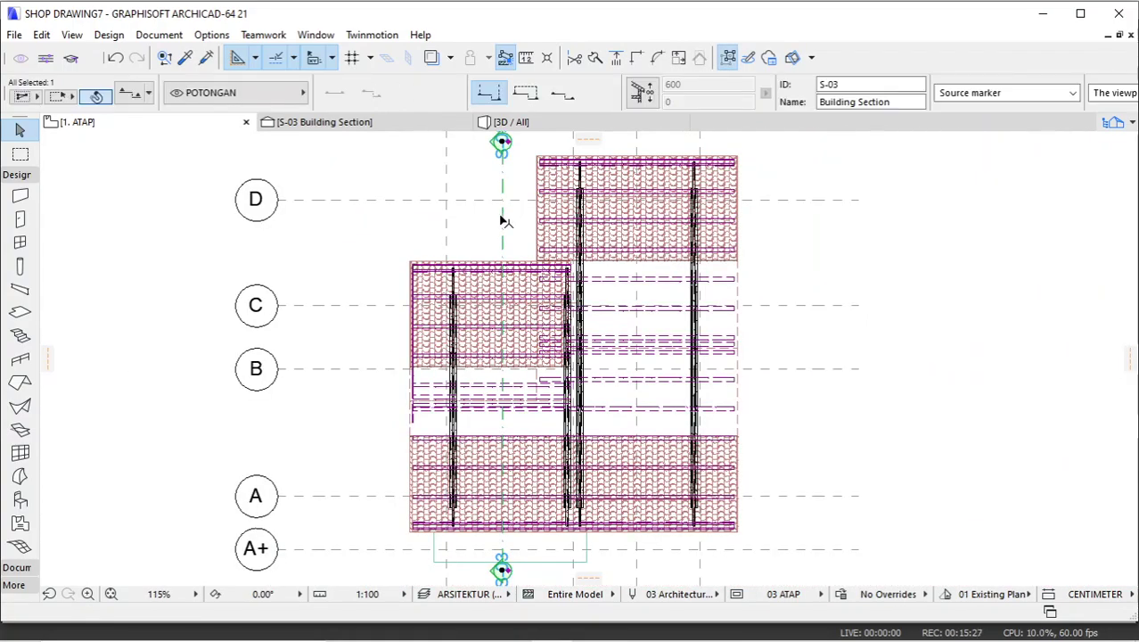
right_click(502, 217)
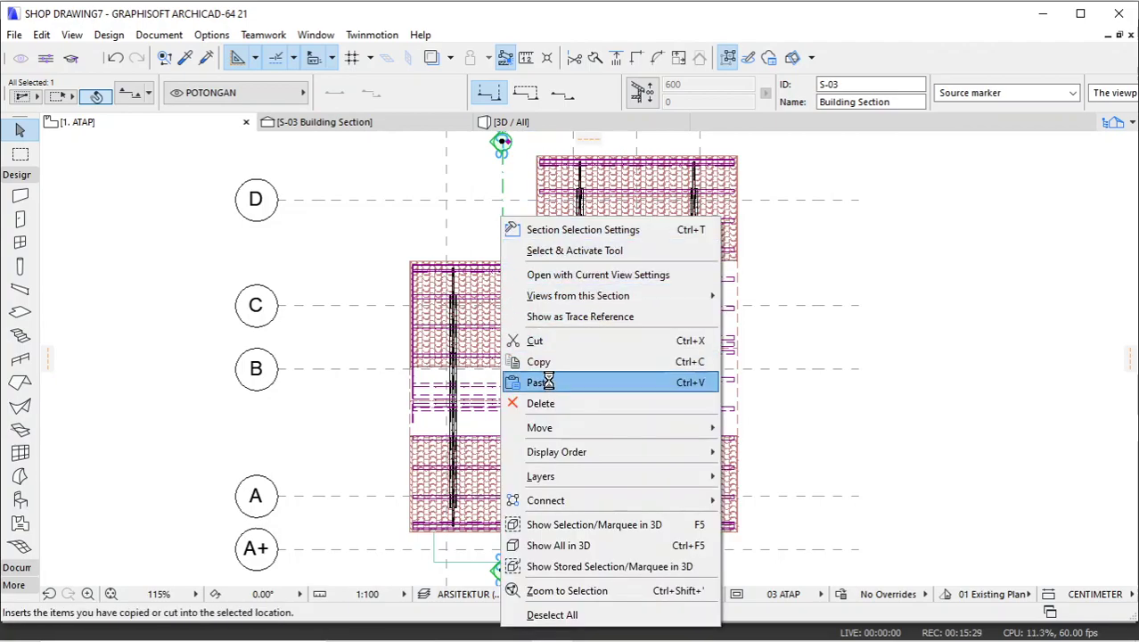
mouse_move(542, 427)
left_click(758, 469)
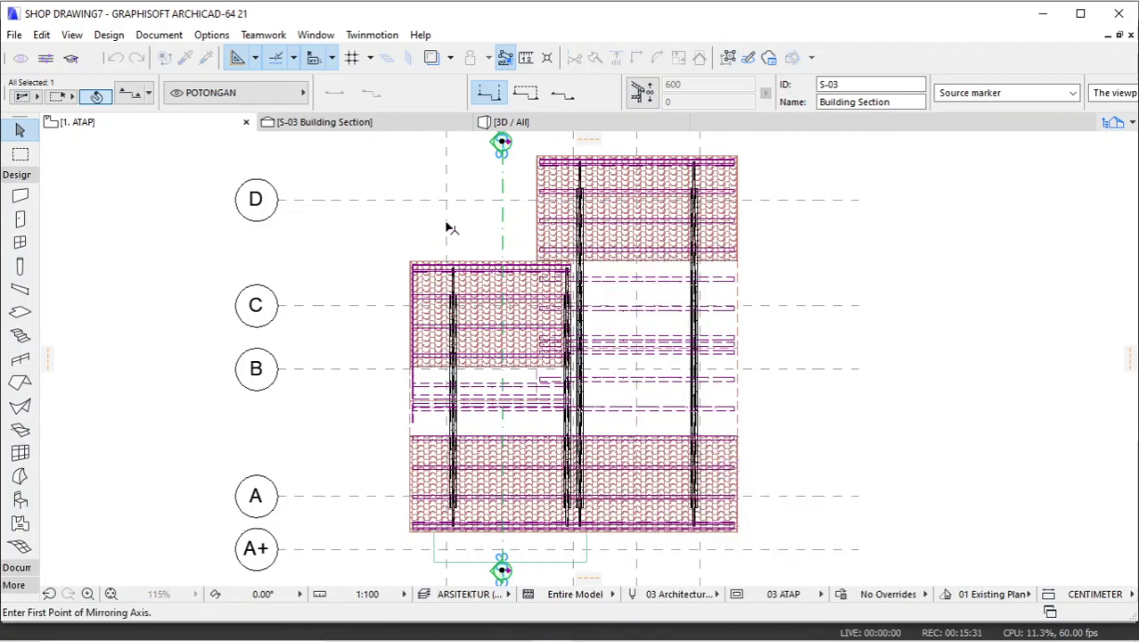
right_click(389, 225)
left_click(432, 273)
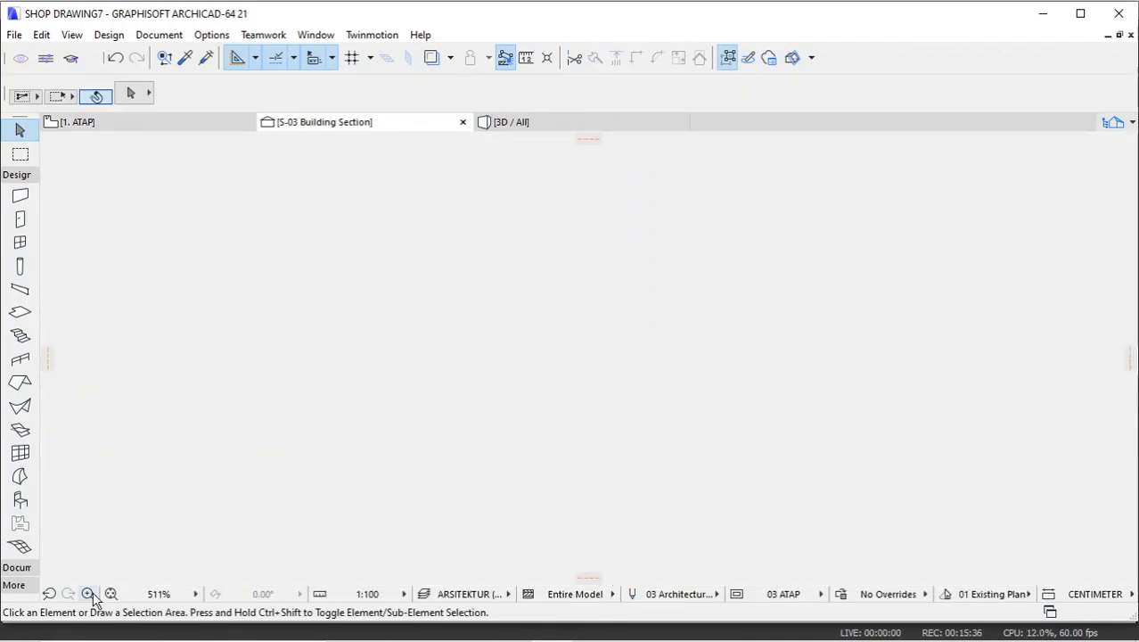
In the S-03 Building Section, shorten the slanted fascia beam at its upper end to near the front roof's ridge.
left_click(110, 595)
scroll(584, 340, "up", 5)
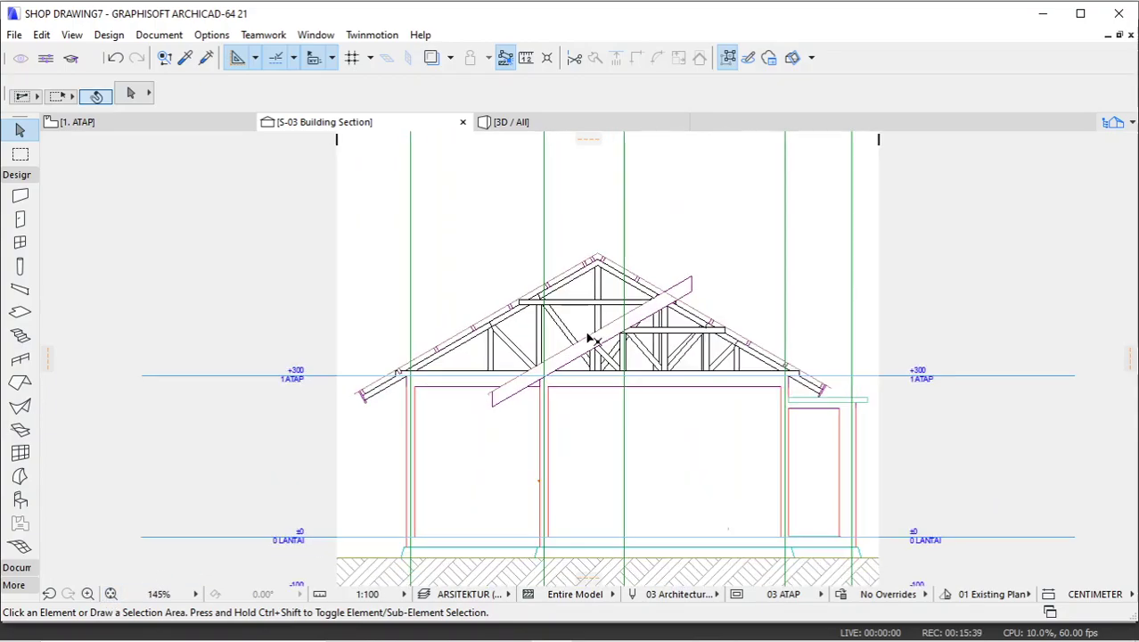
left_click(828, 200)
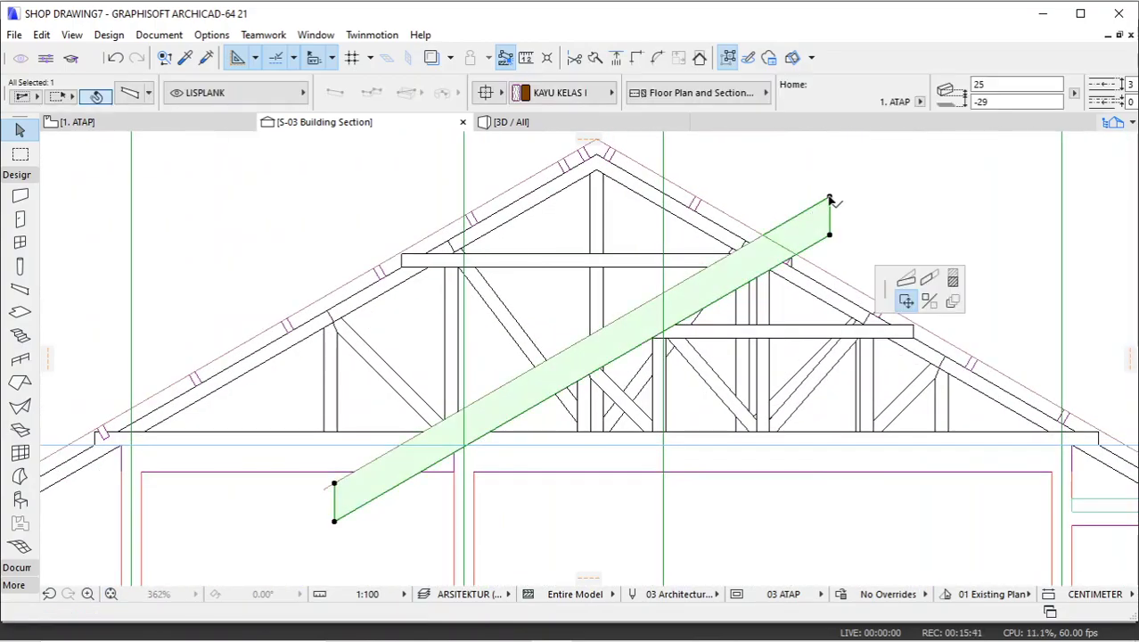
left_click(93, 148)
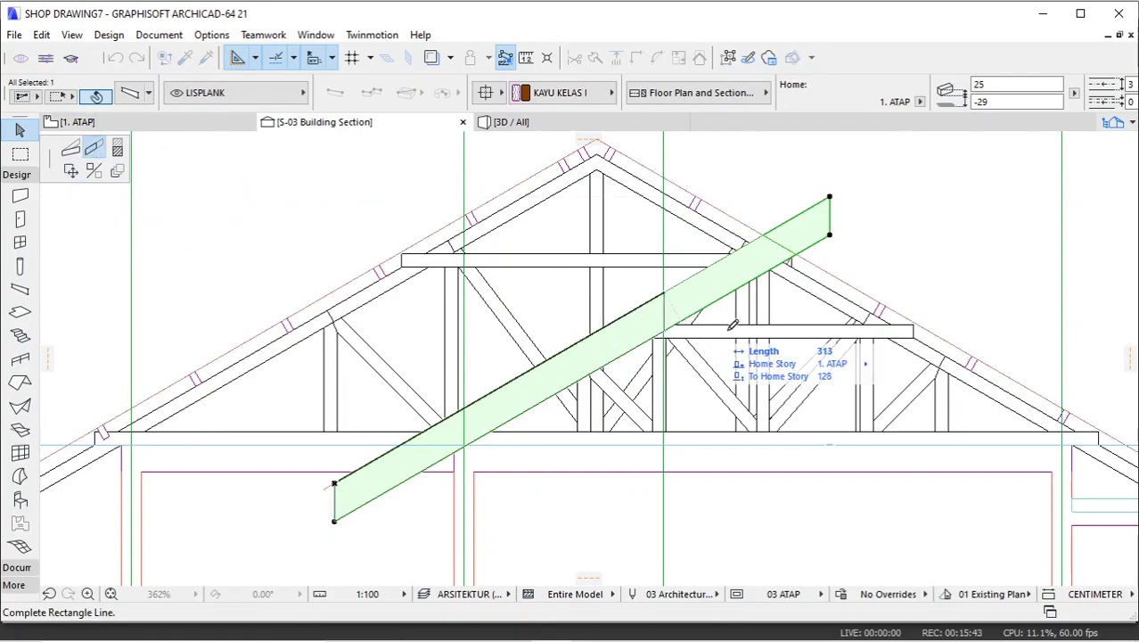
left_click(835, 220)
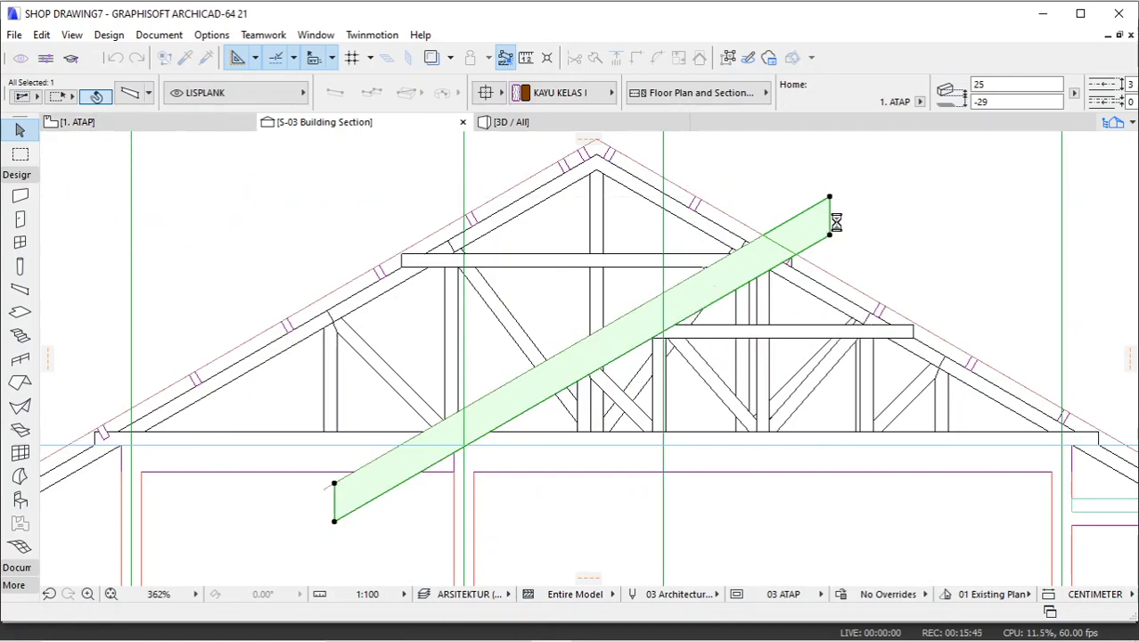
Stretch the slanted fascia beam's upper end so it reaches exactly to the apex of the front roof's ridge.
scroll(836, 221, "up", 10)
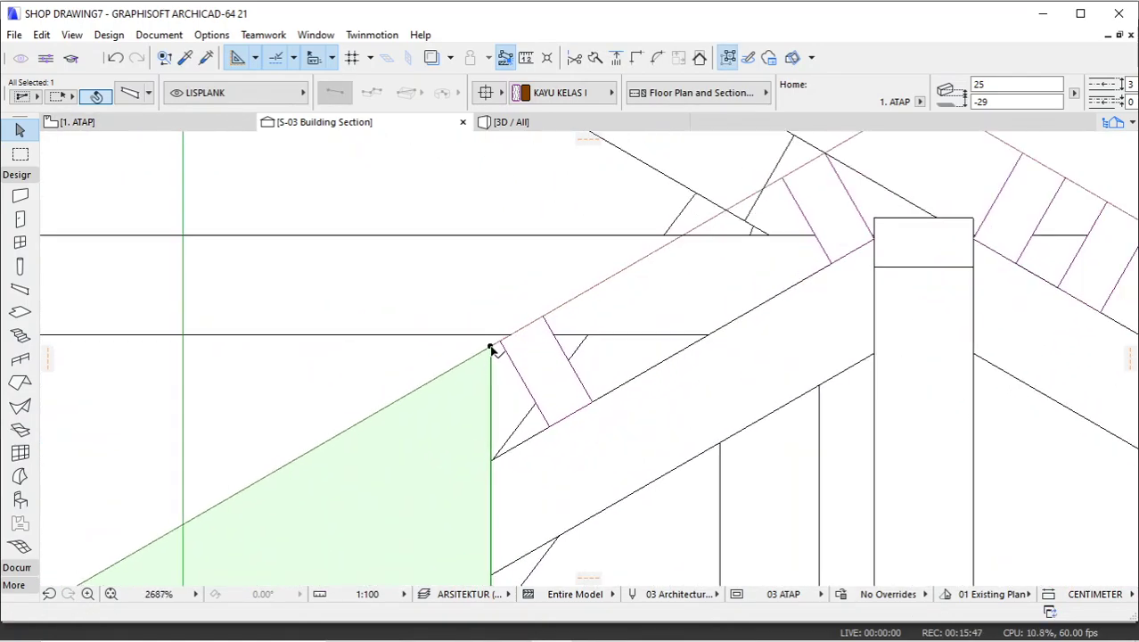
left_click(491, 348)
scroll(496, 341, "down", 5)
scroll(636, 241, "up", 14)
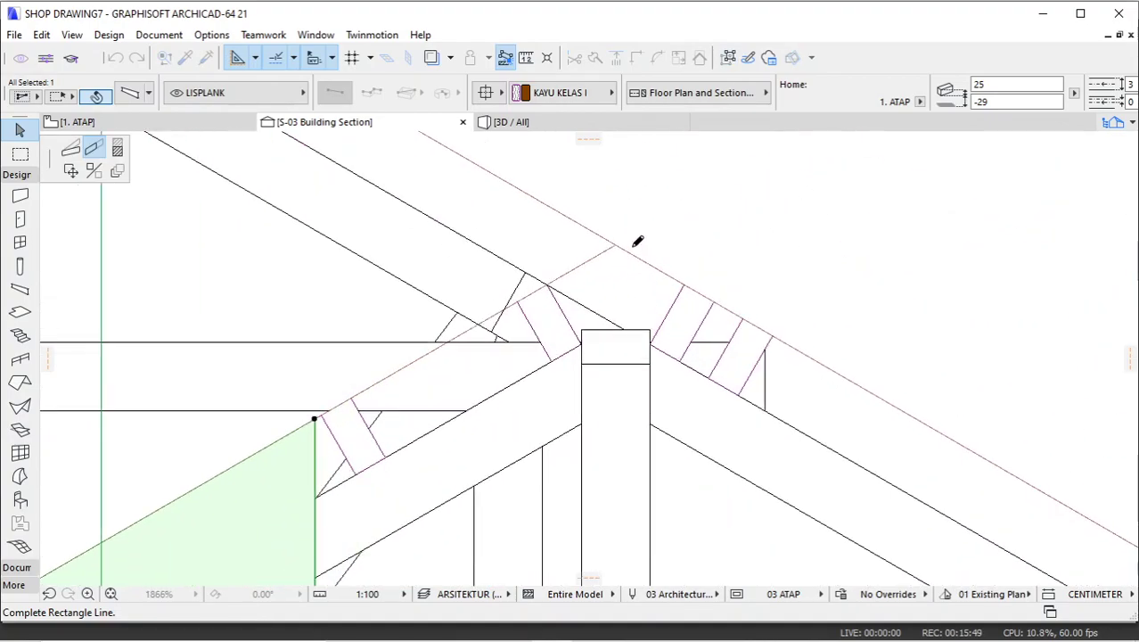
scroll(593, 231, "up", 15)
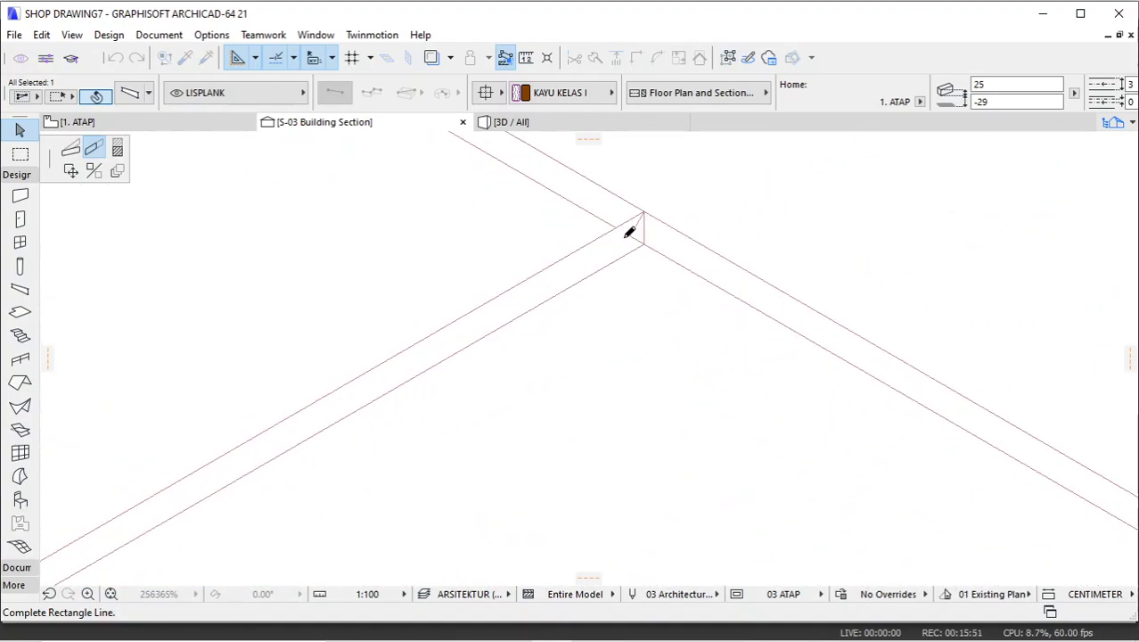
left_click(705, 204)
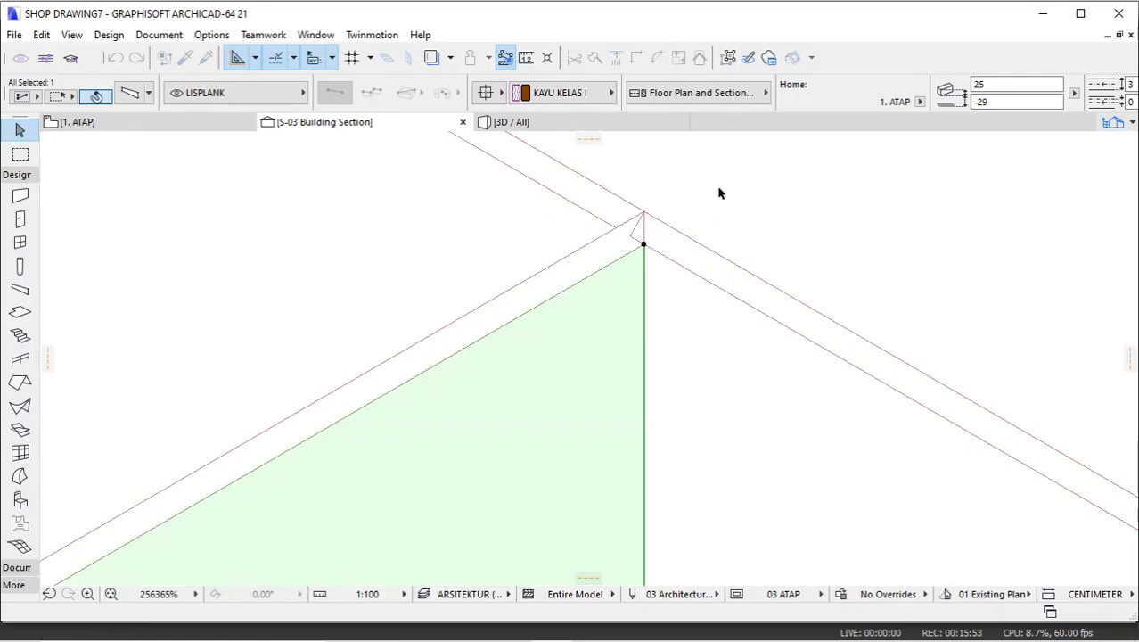
Mirror a copy of the slanted fascia beam about the vertical line through the front roof's ridge.
right_click(720, 189)
mouse_move(791, 380)
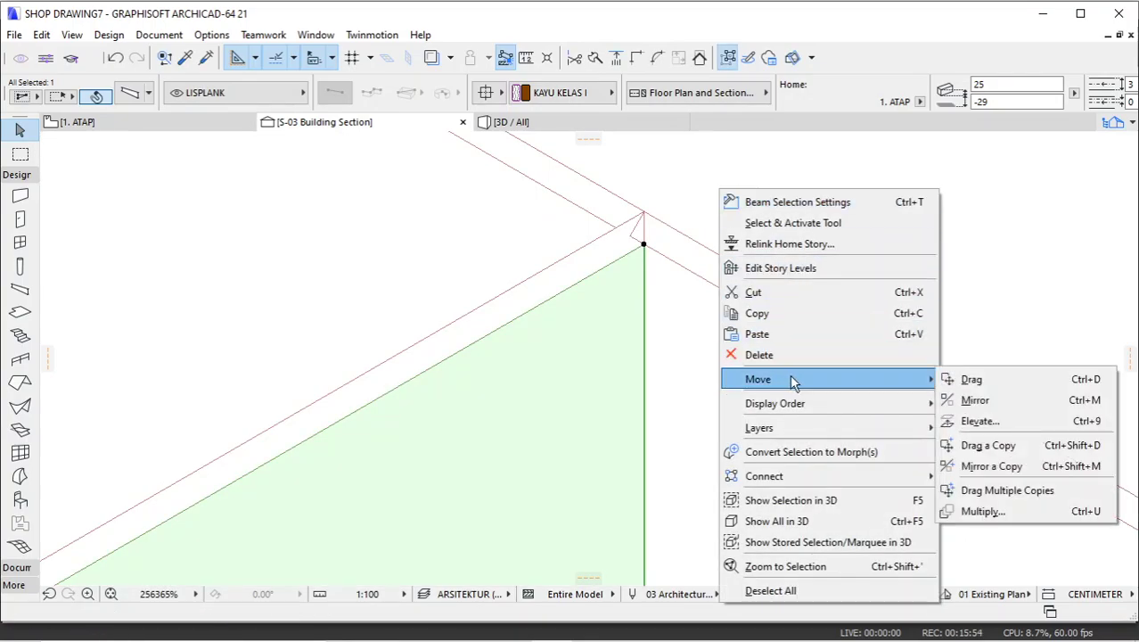
left_click(991, 466)
left_click(644, 330)
scroll(508, 260, "down", 20)
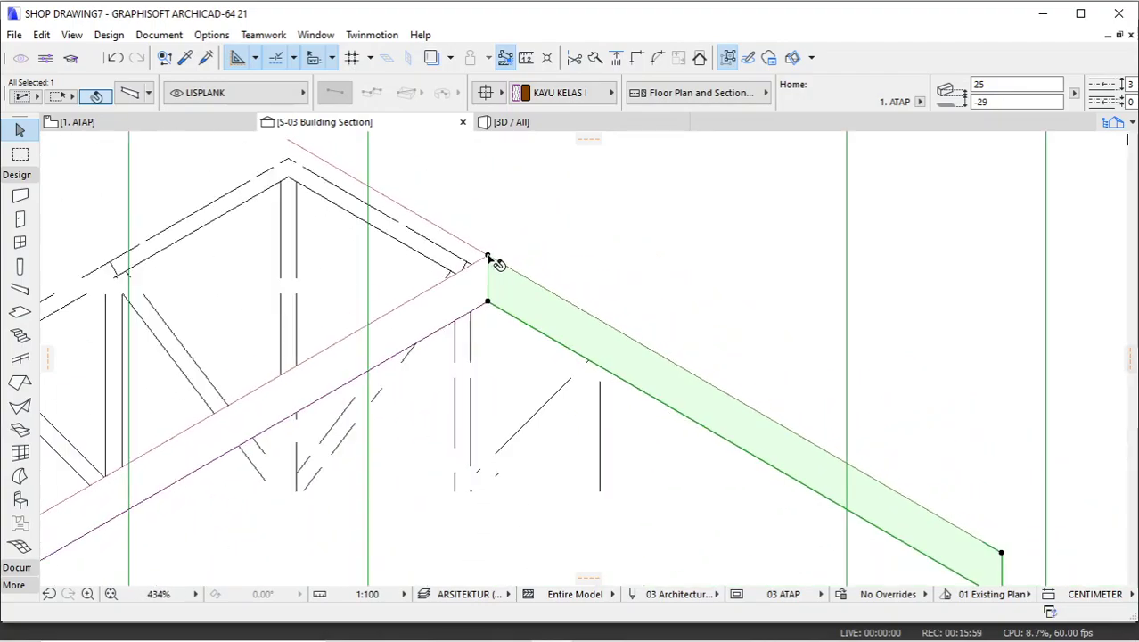
Shorten the mirrored fascia beam at its lower end to the outer upper corner of the opposite eave fascia board.
scroll(491, 258, "down", 5)
scroll(623, 338, "up", 8)
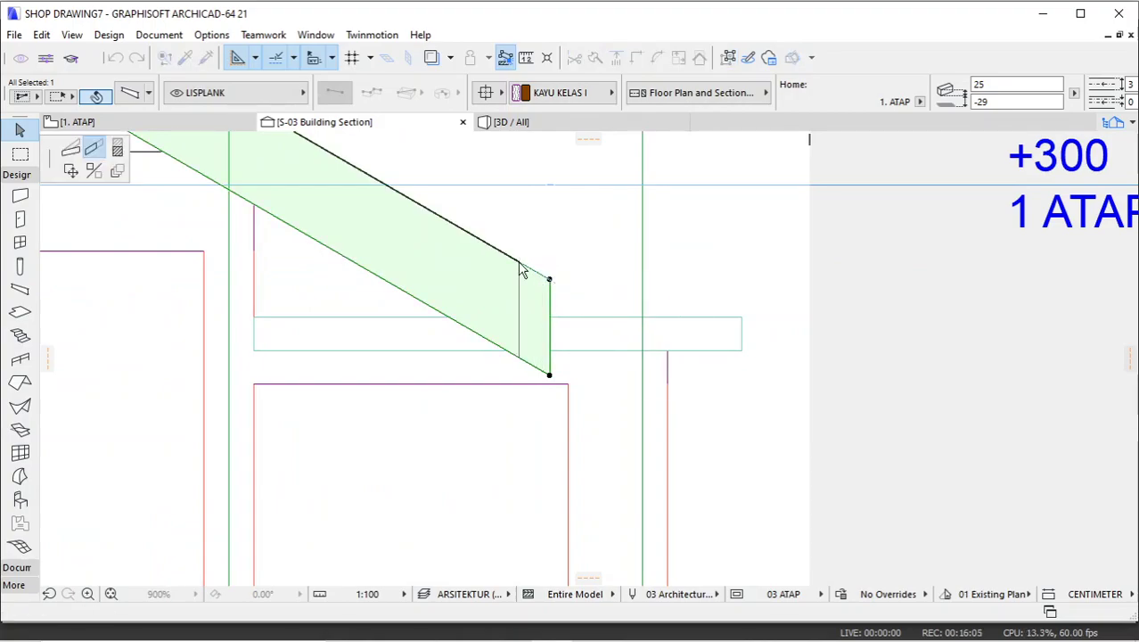
left_click(523, 272)
left_click(521, 263)
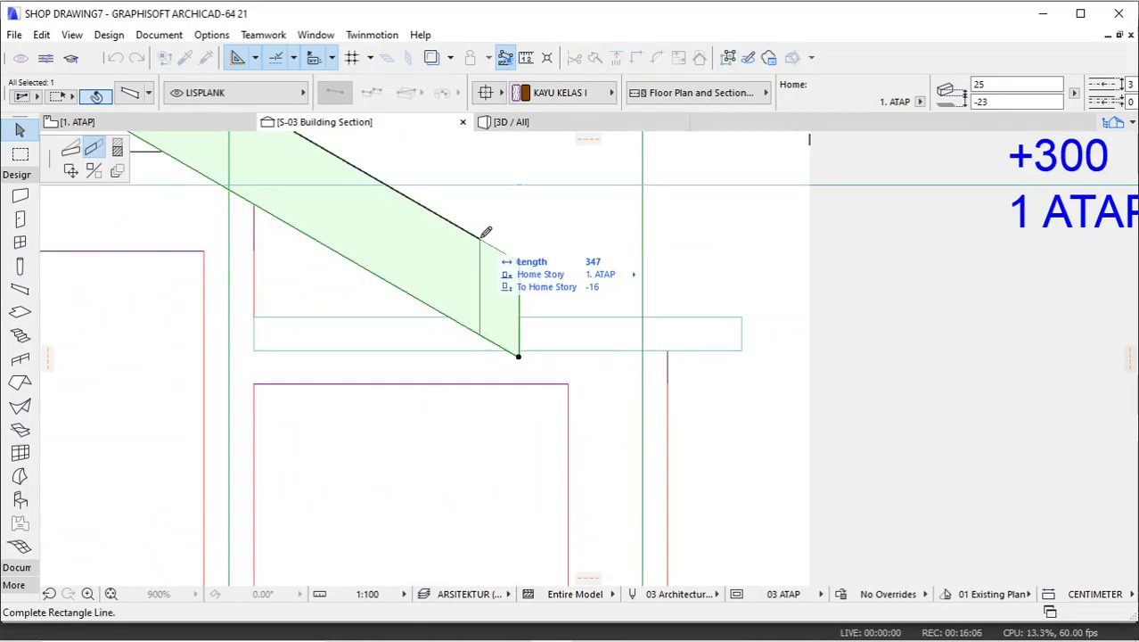
left_click(481, 242)
left_click(480, 241)
scroll(456, 220, "up", 5)
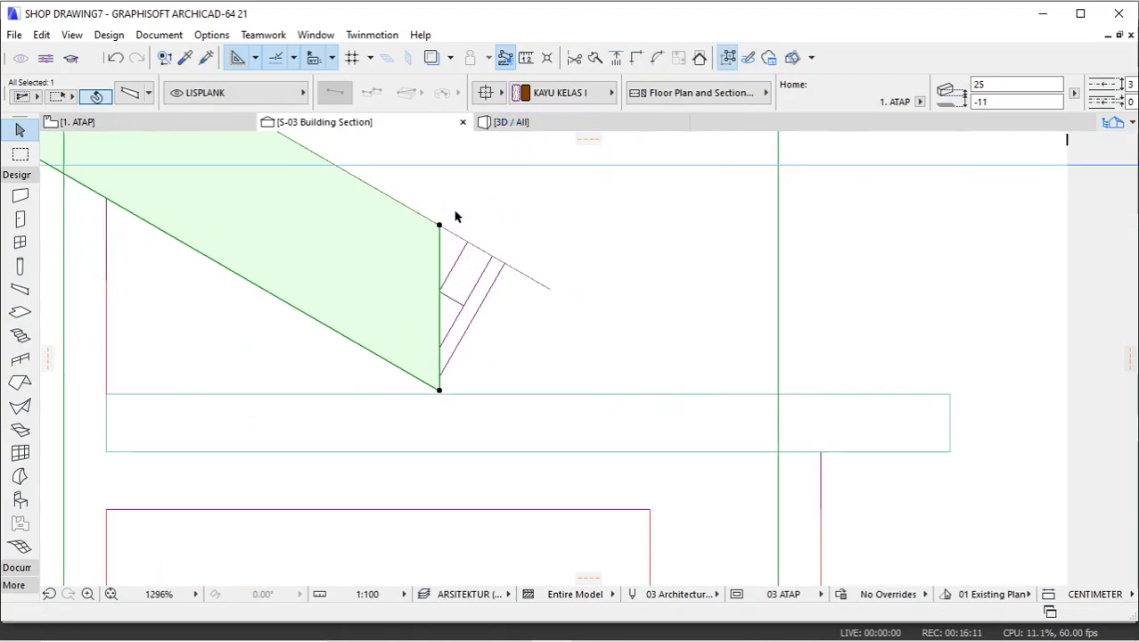
left_click(555, 238)
scroll(634, 293, "down", 10)
In the 3D view, select both front gable fascia beams and pick the eave board's lower end corner as reference point for dragging a copy.
left_click(515, 126)
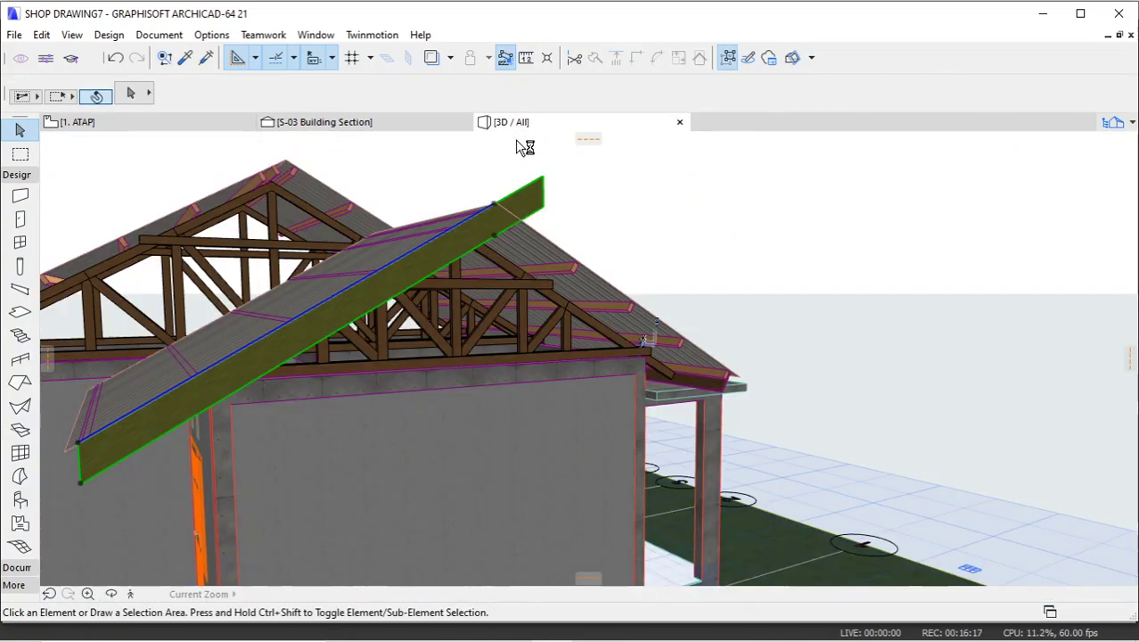
middle_click_drag(580, 250, 801, 290, "shift")
scroll(646, 243, "up", 10)
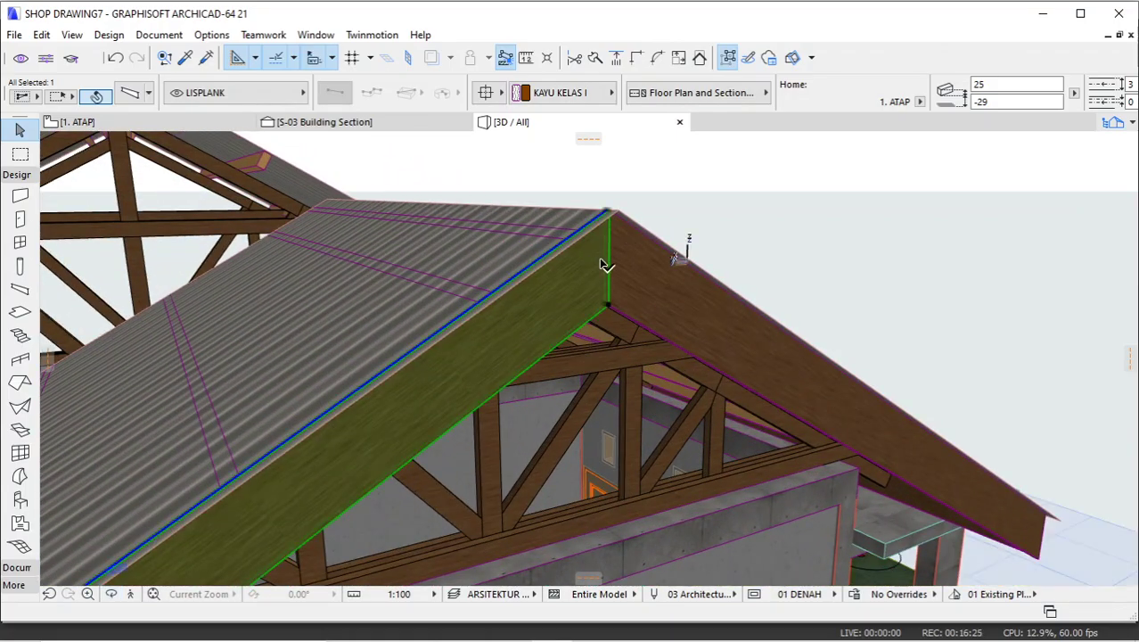
left_click(692, 286)
right_click(747, 193)
mouse_move(813, 294)
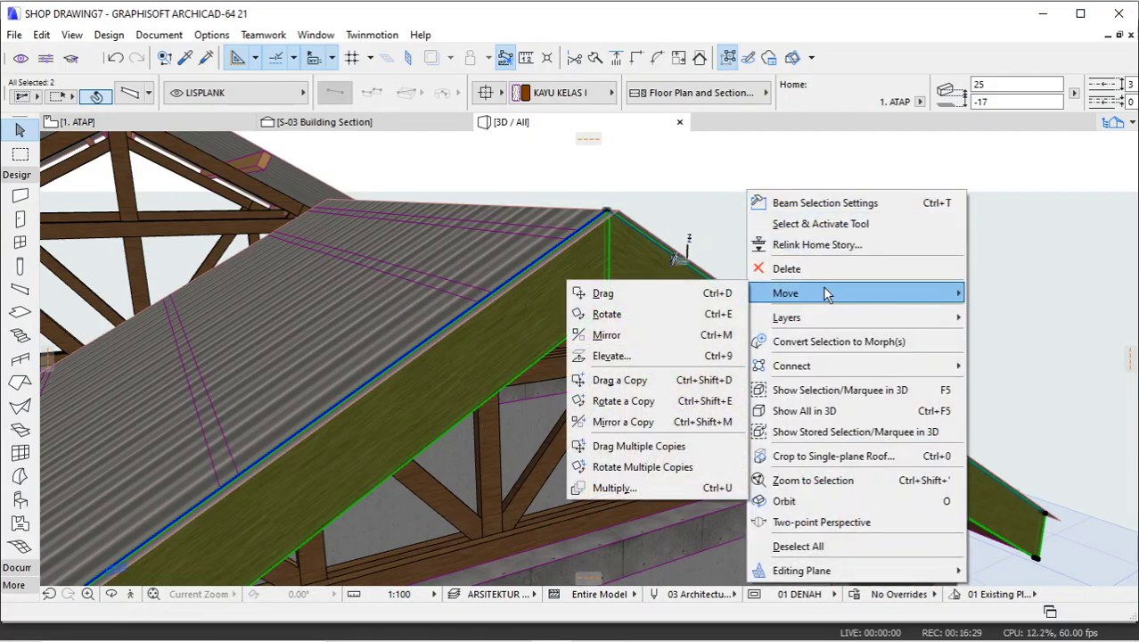
left_click(618, 380)
scroll(892, 301, "down", 5)
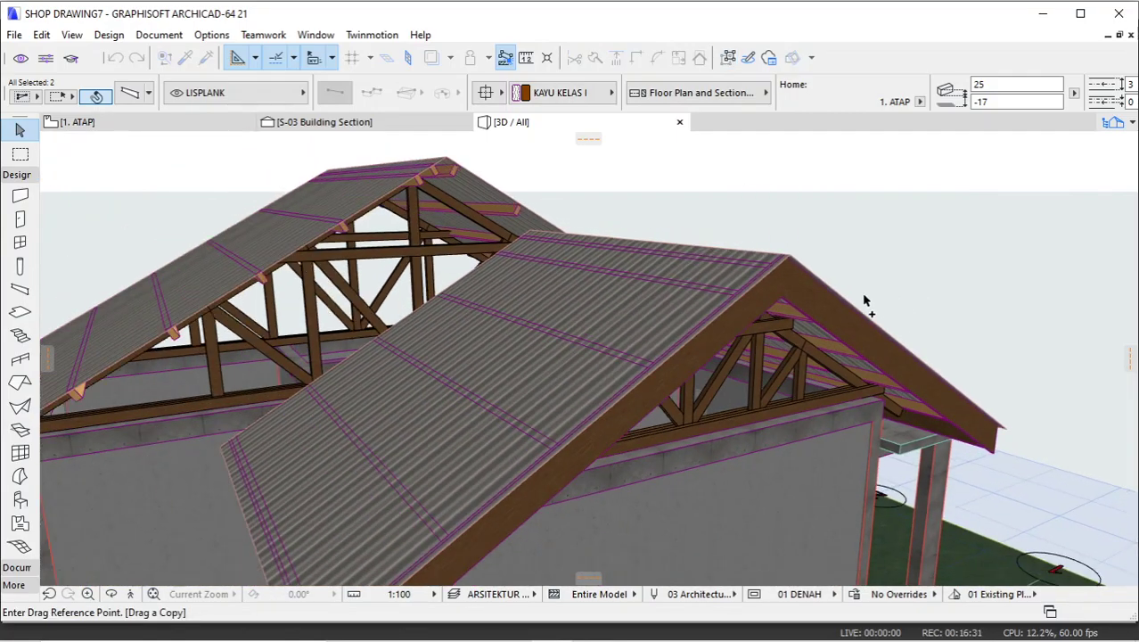
scroll(682, 385, "up", 3)
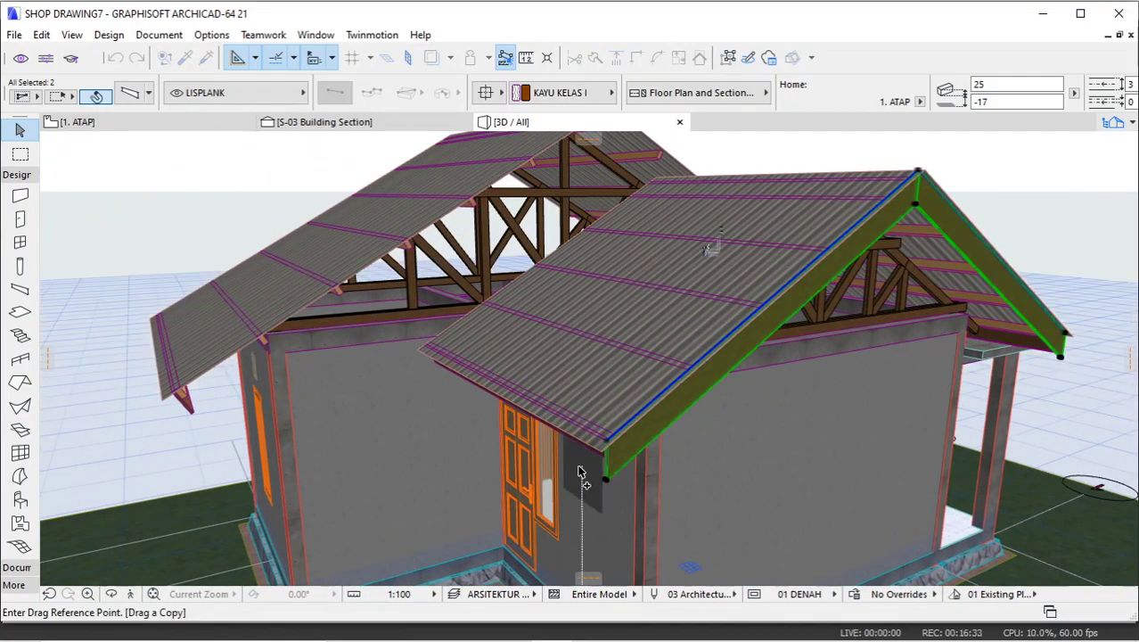
middle_click_drag(580, 472, 899, 386, "shift")
scroll(900, 386, "up", 4)
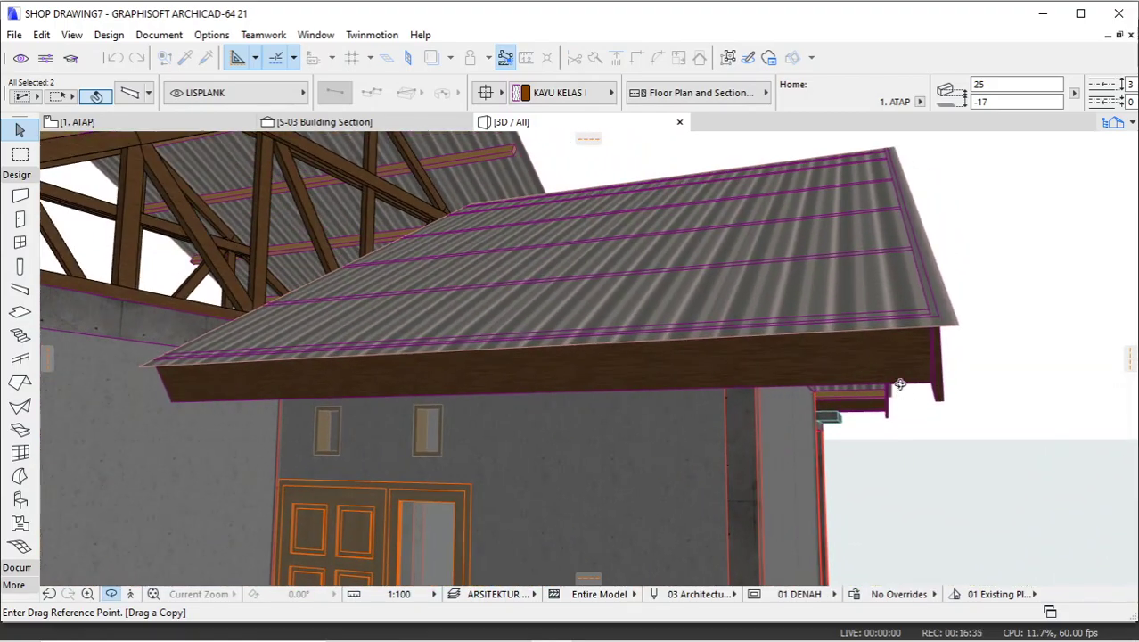
scroll(900, 386, "up", 3)
scroll(923, 333, "down", 3)
scroll(946, 329, "up", 2)
scroll(908, 332, "up", 3)
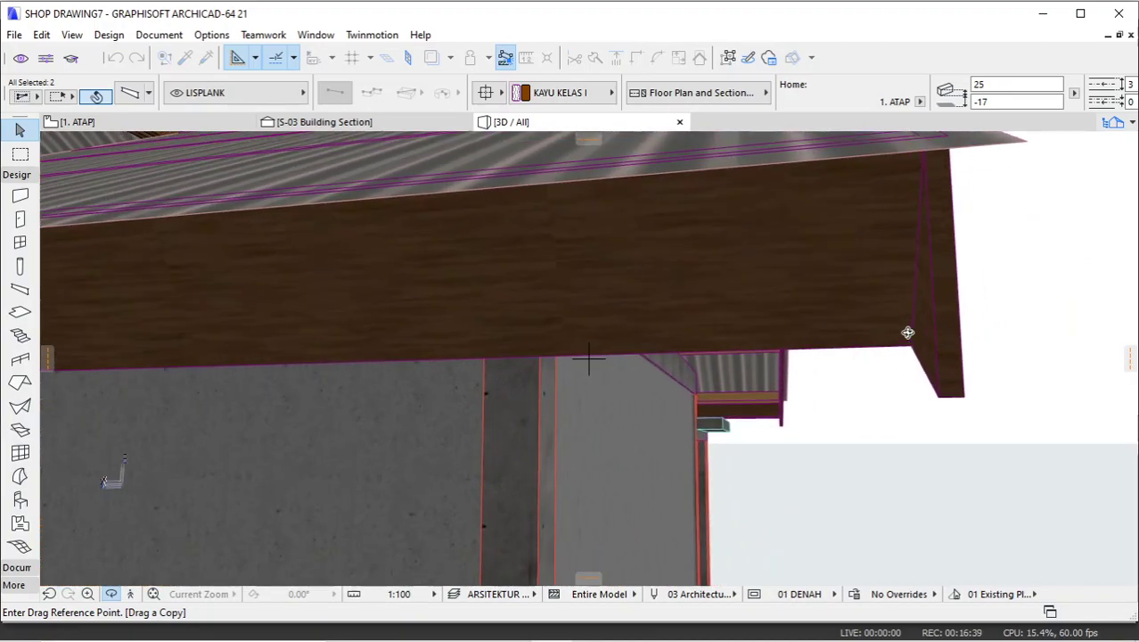
scroll(907, 332, "down", 1)
scroll(918, 352, "up", 3)
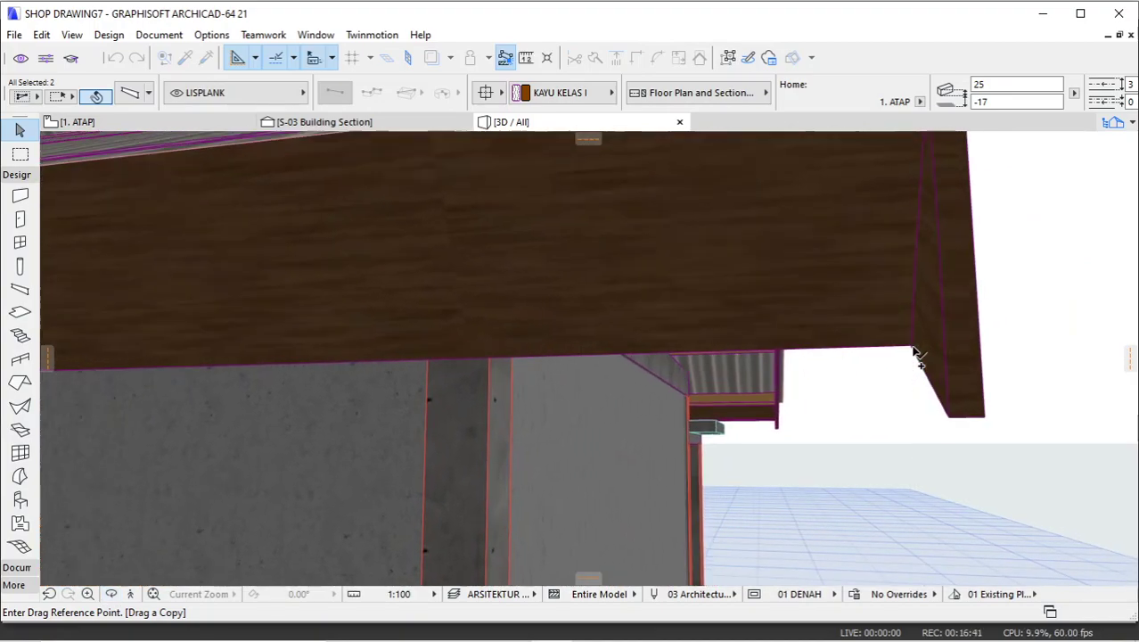
left_click(910, 349)
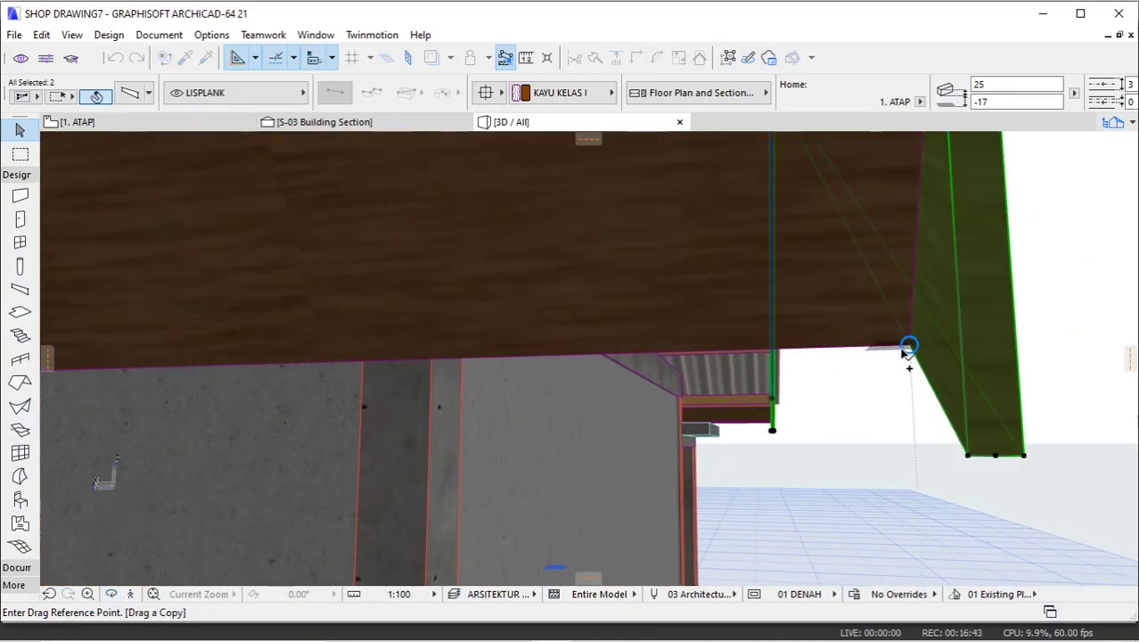
left_click(909, 349)
Place the copied pair of gable fascia beams at the lower end corner of the main roof's eave board.
scroll(854, 381, "down", 5)
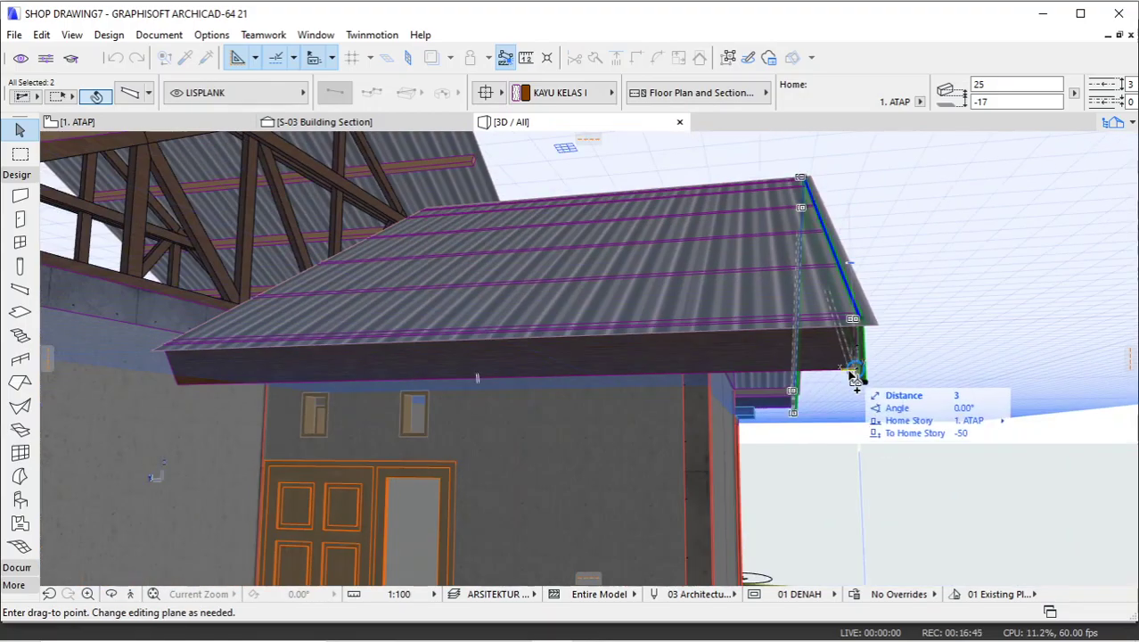
scroll(854, 381, "down", 3)
middle_click_drag(829, 396, 614, 389, "shift")
scroll(481, 373, "up", 4)
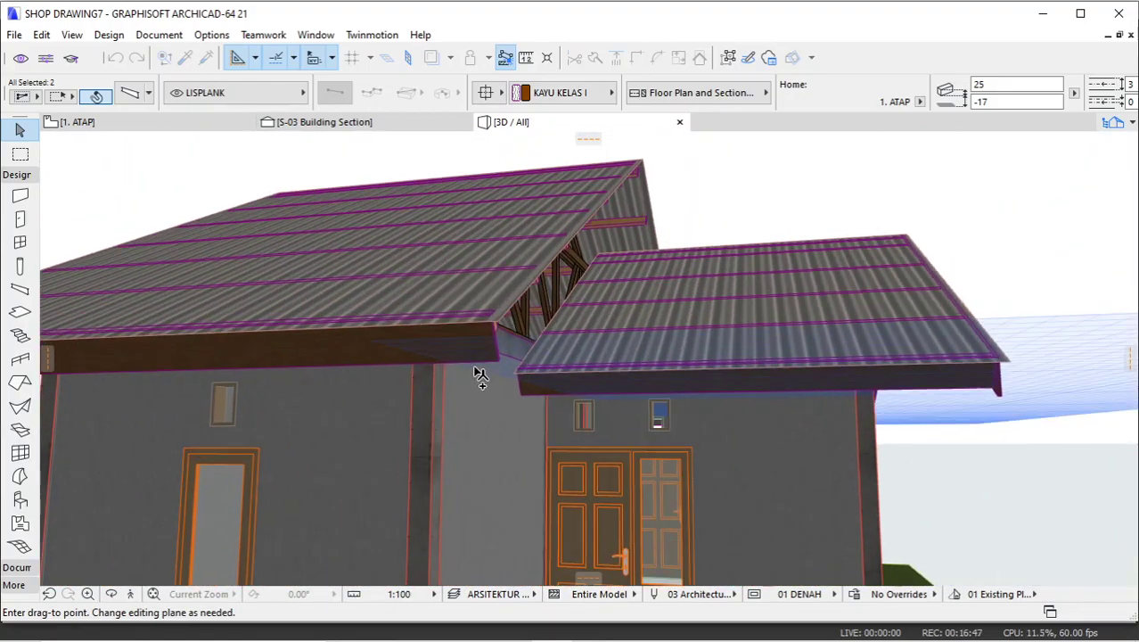
scroll(497, 365, "up", 2)
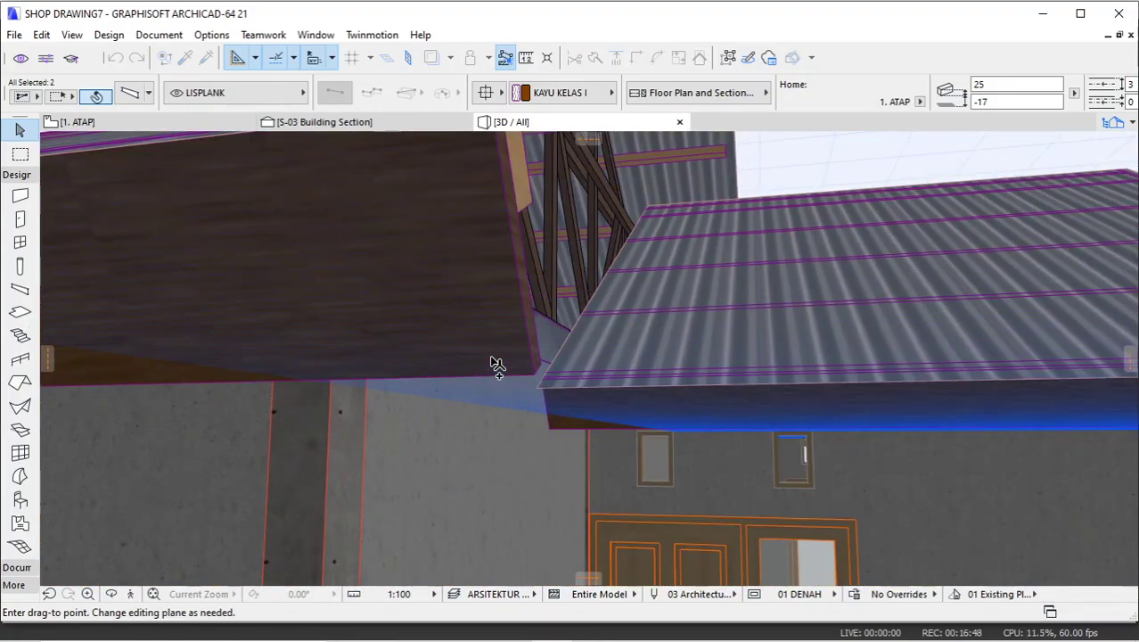
left_click(534, 381)
scroll(383, 373, "down", 5)
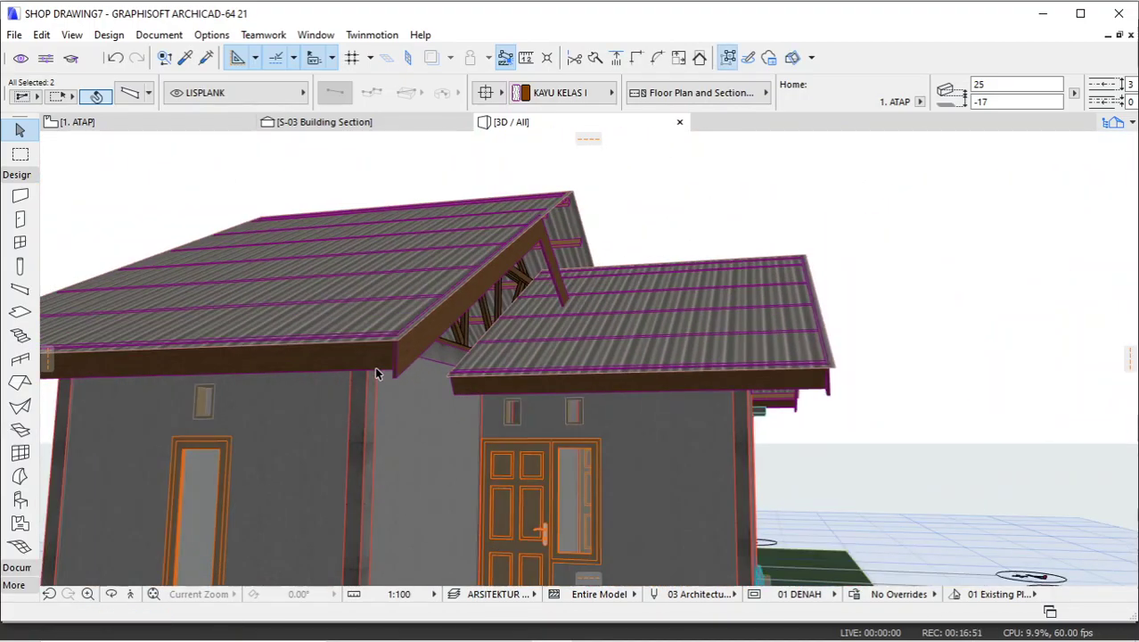
In the S-03 Building Section, move both copied fascia beams together from their shared upper corner to the main roof's ridge apex.
left_click(392, 125)
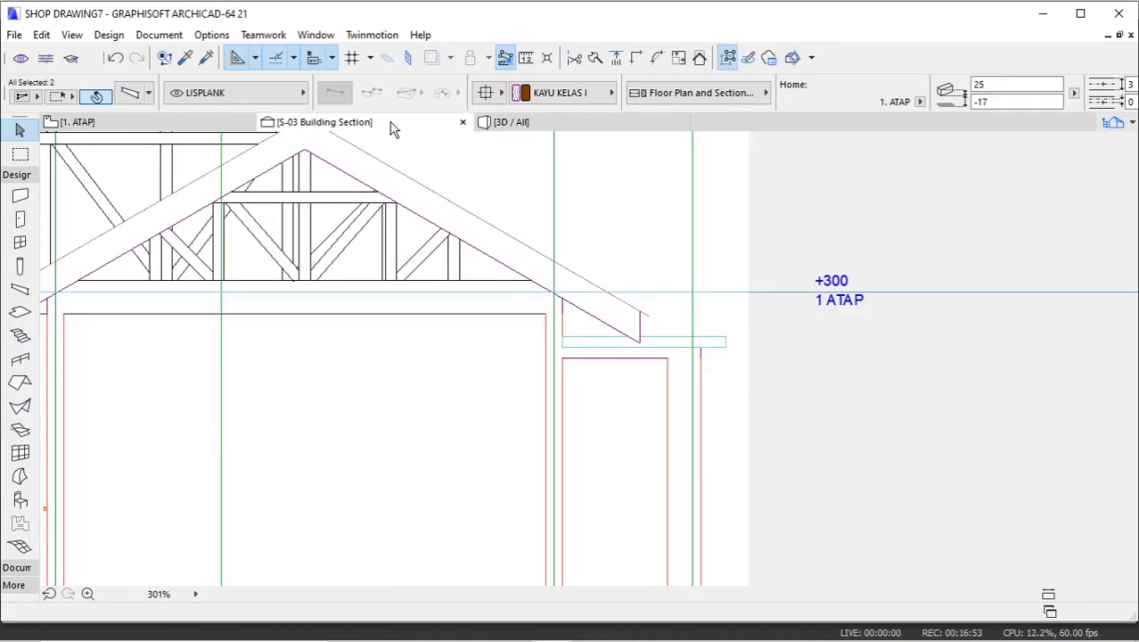
scroll(448, 306, "up", 5)
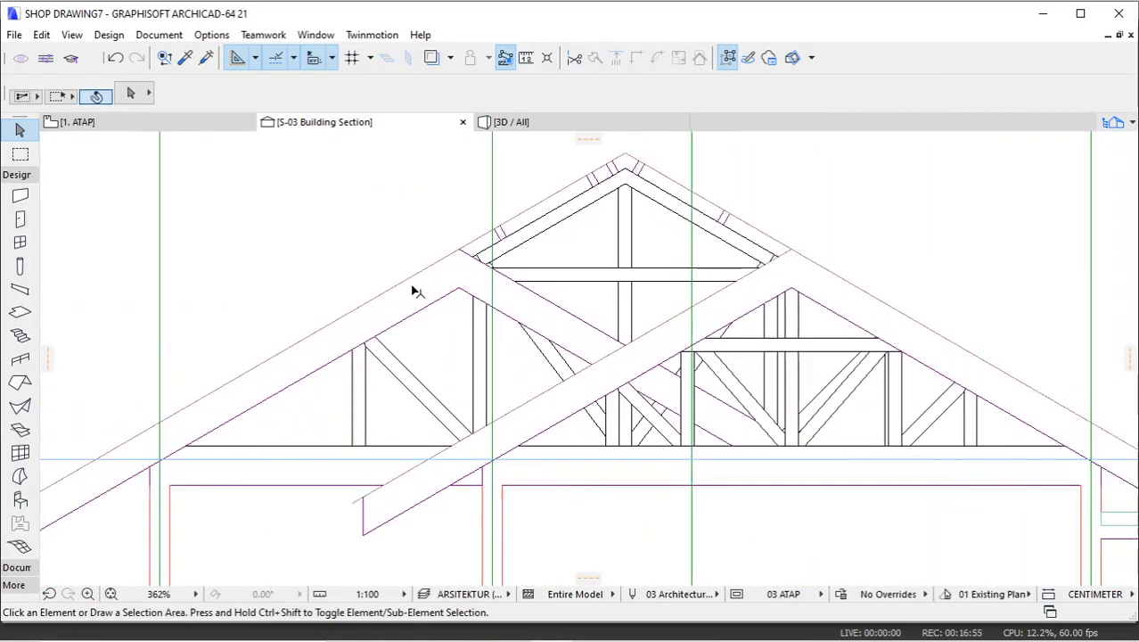
scroll(415, 292, "up", 3)
left_click(472, 260)
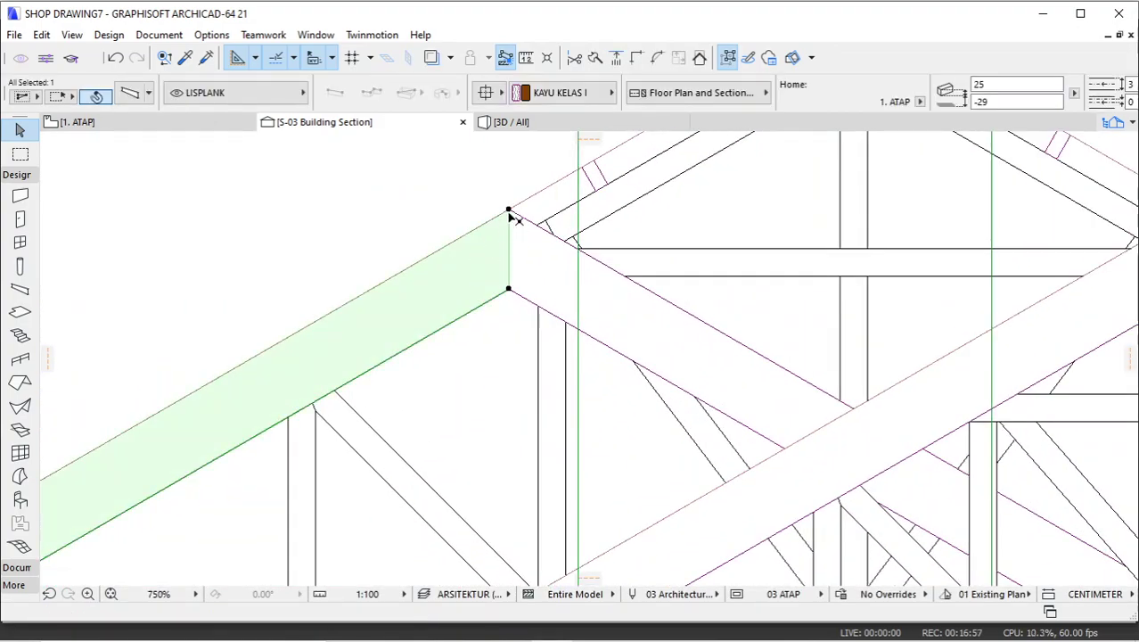
left_click(509, 211)
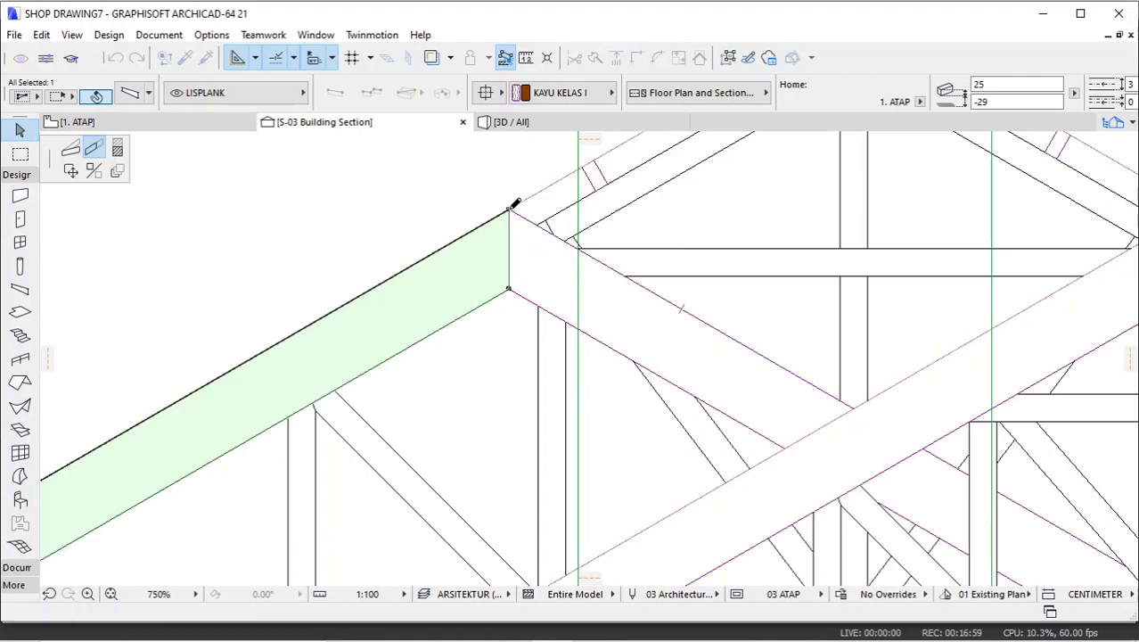
key("Escape")
left_click(526, 233, "shift")
right_click(456, 182)
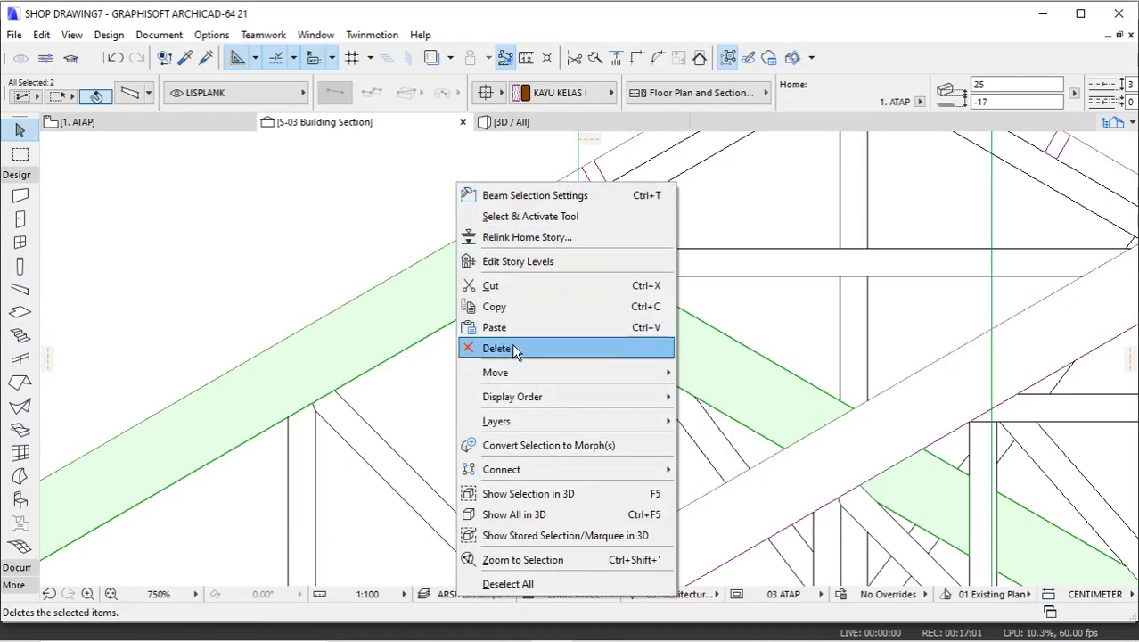
mouse_move(522, 372)
left_click(713, 372)
scroll(528, 223, "up", 4)
scroll(528, 223, "up", 10)
left_click(506, 232)
scroll(495, 241, "down", 12)
scroll(648, 343, "up", 12)
scroll(472, 370, "up", 2)
left_click(567, 303)
scroll(696, 305, "down", 15)
scroll(694, 307, "down", 5)
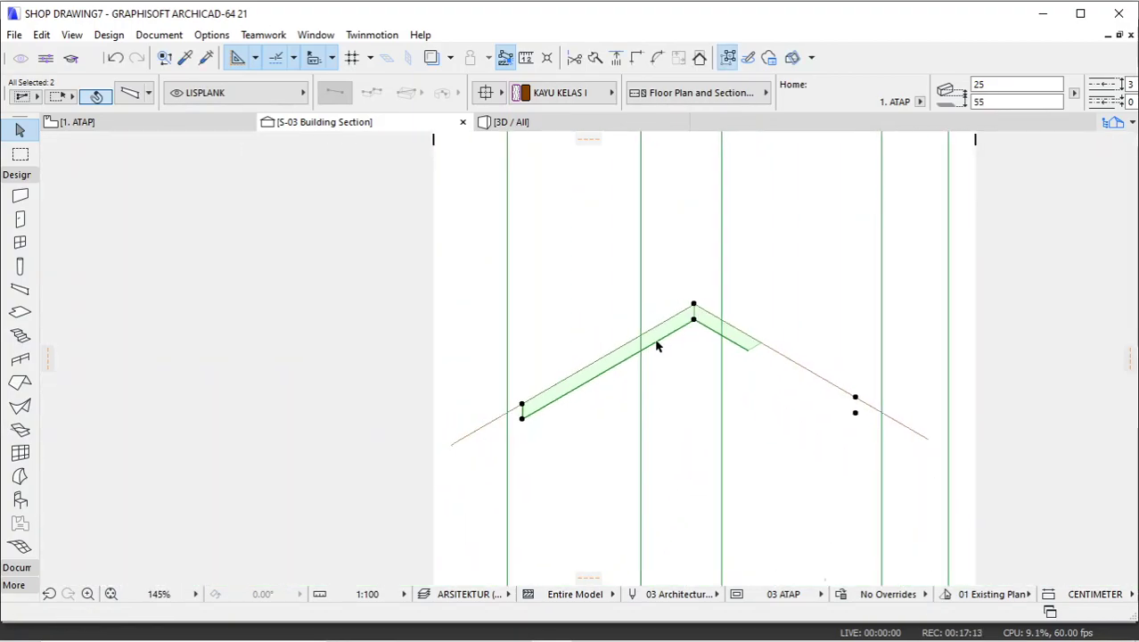
Extend the main roof's left fascia beam at its lower end to the outer upper corner of the eave fascia board.
scroll(522, 410, "up", 5)
left_click(543, 358)
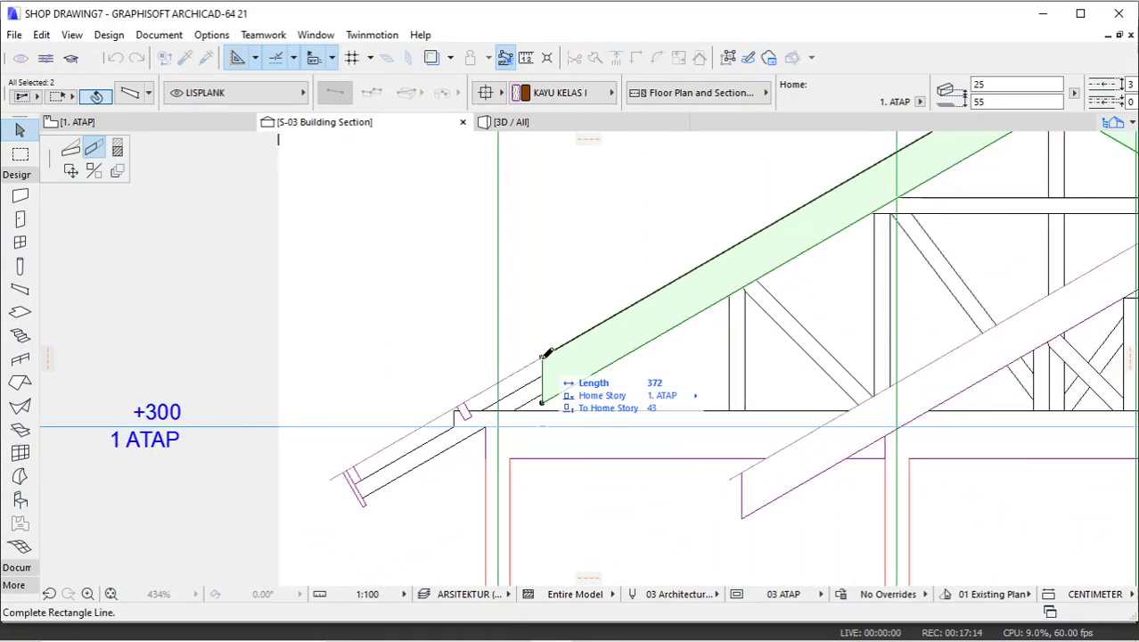
scroll(477, 400, "up", 5)
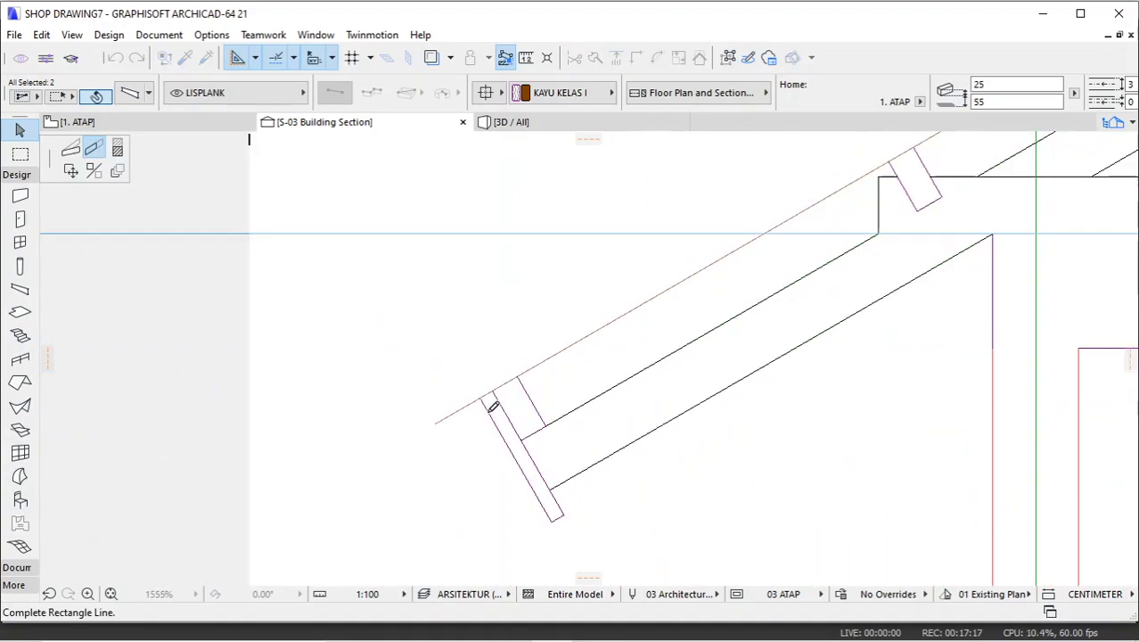
left_click(399, 380)
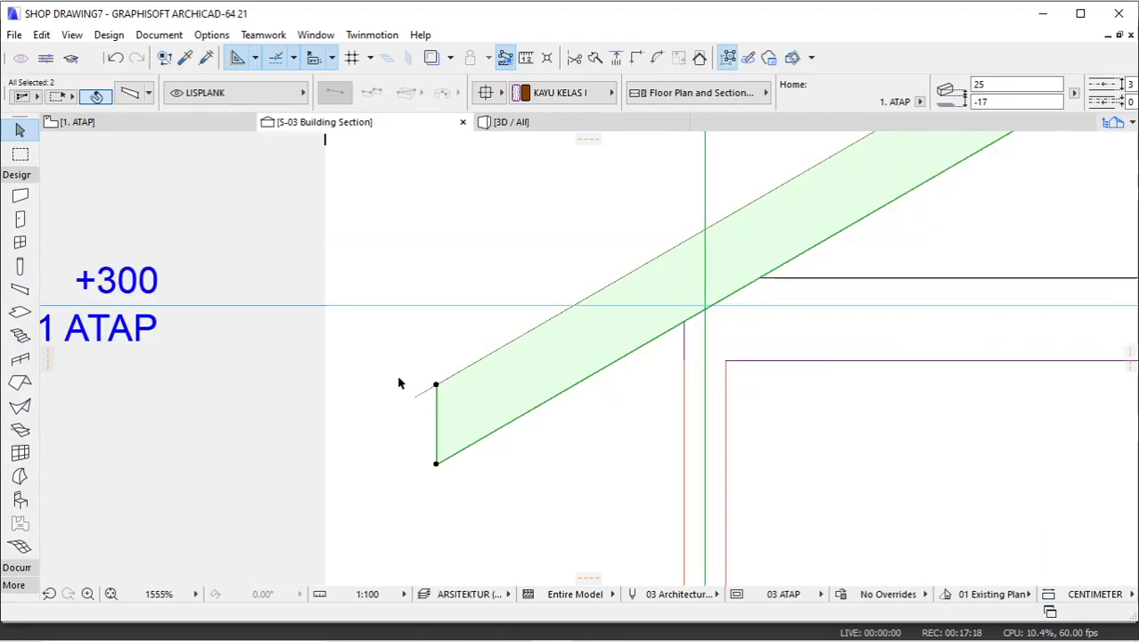
scroll(394, 375, "down", 9)
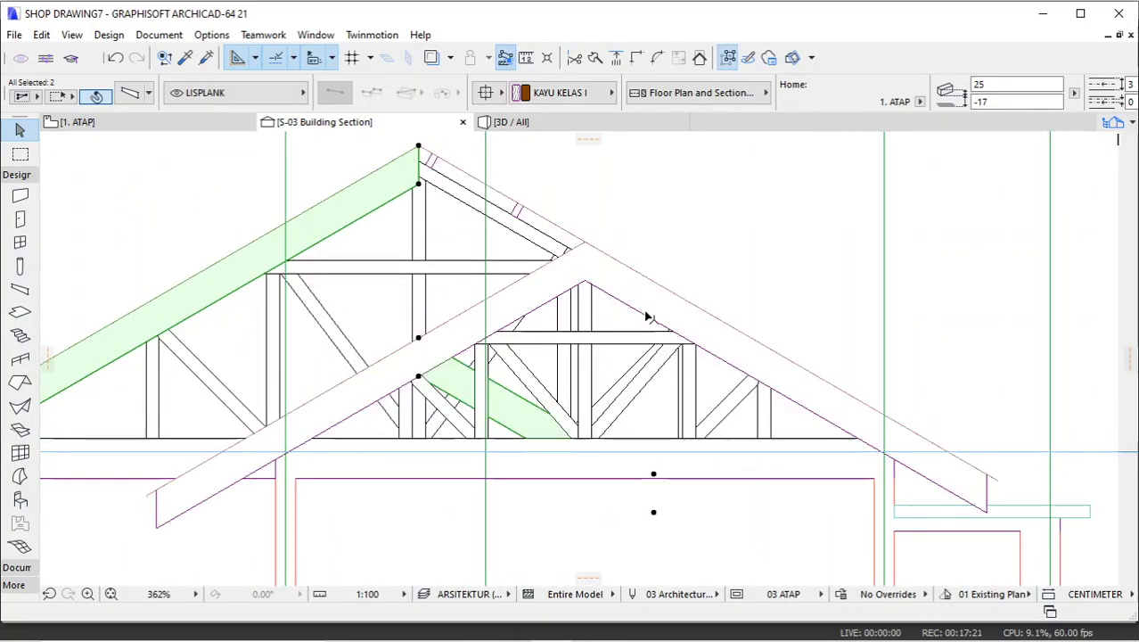
Move the main roof's short right-hand fascia beam by its upper corner onto the ridge apex.
scroll(505, 231, "down", 2)
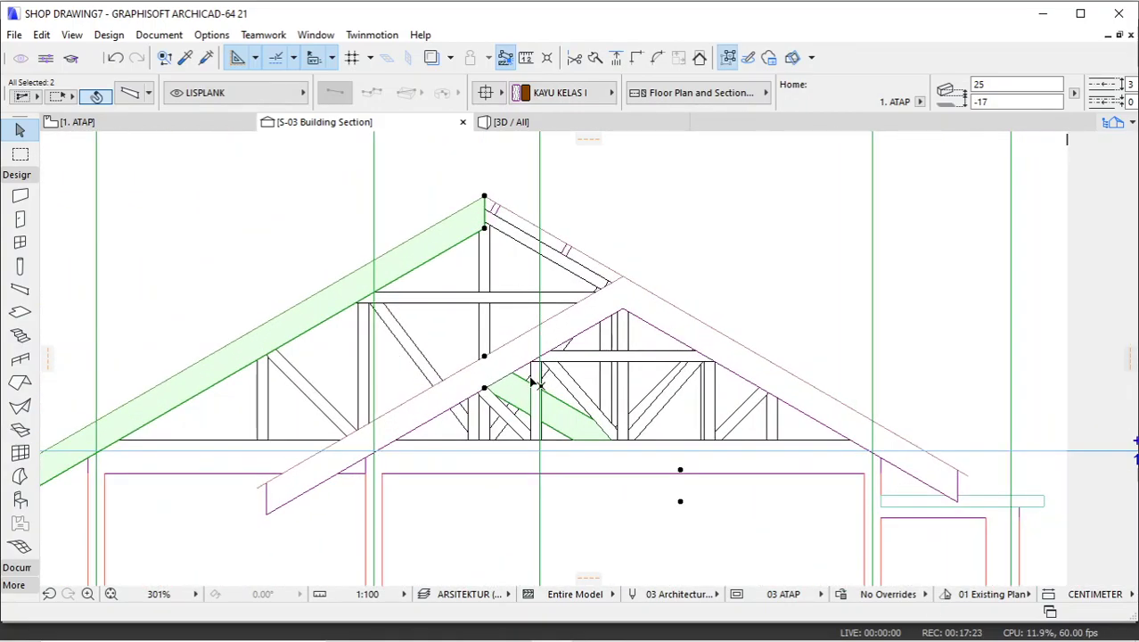
key("Escape")
left_click(526, 397)
left_click(484, 358)
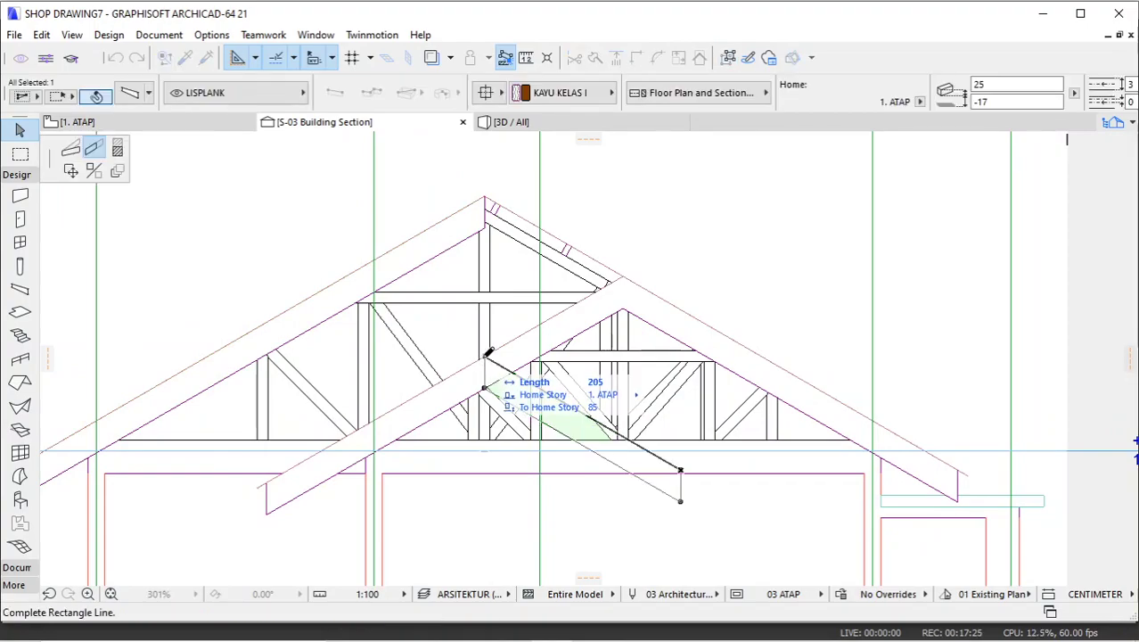
left_click(70, 170)
scroll(486, 196, "up", 10)
scroll(504, 228, "up", 8)
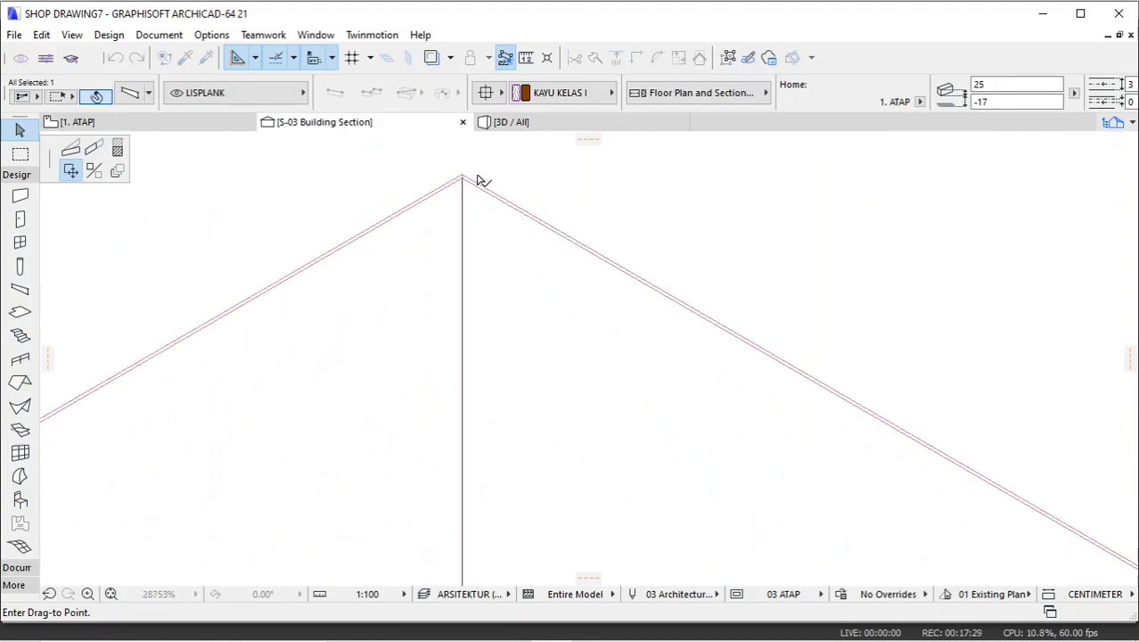
left_click(474, 179)
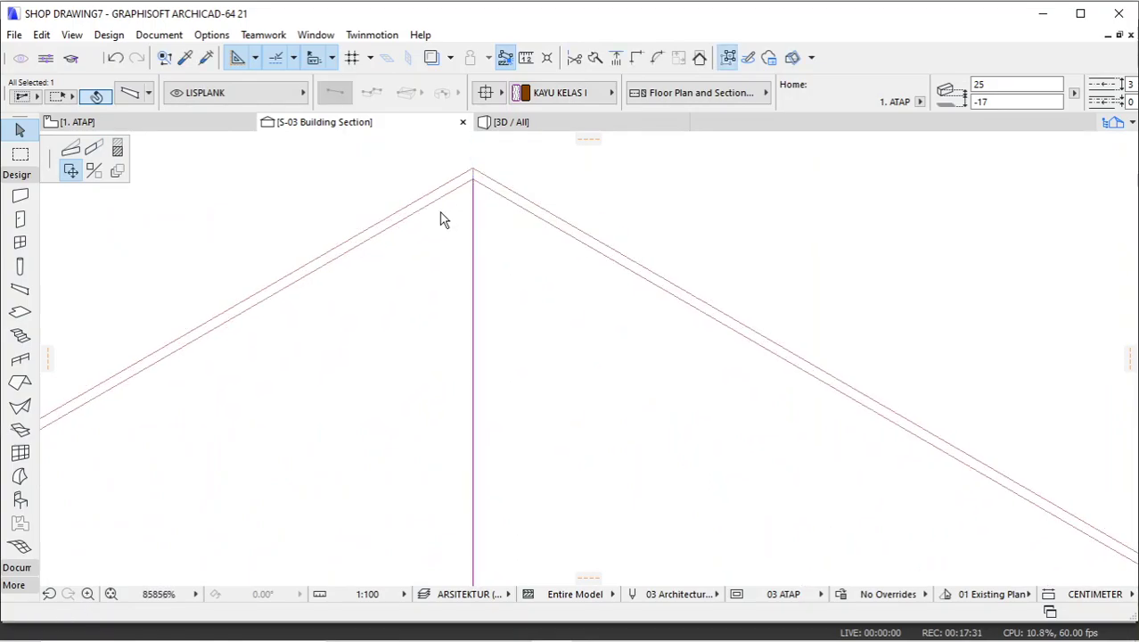
scroll(448, 249, "down", 20)
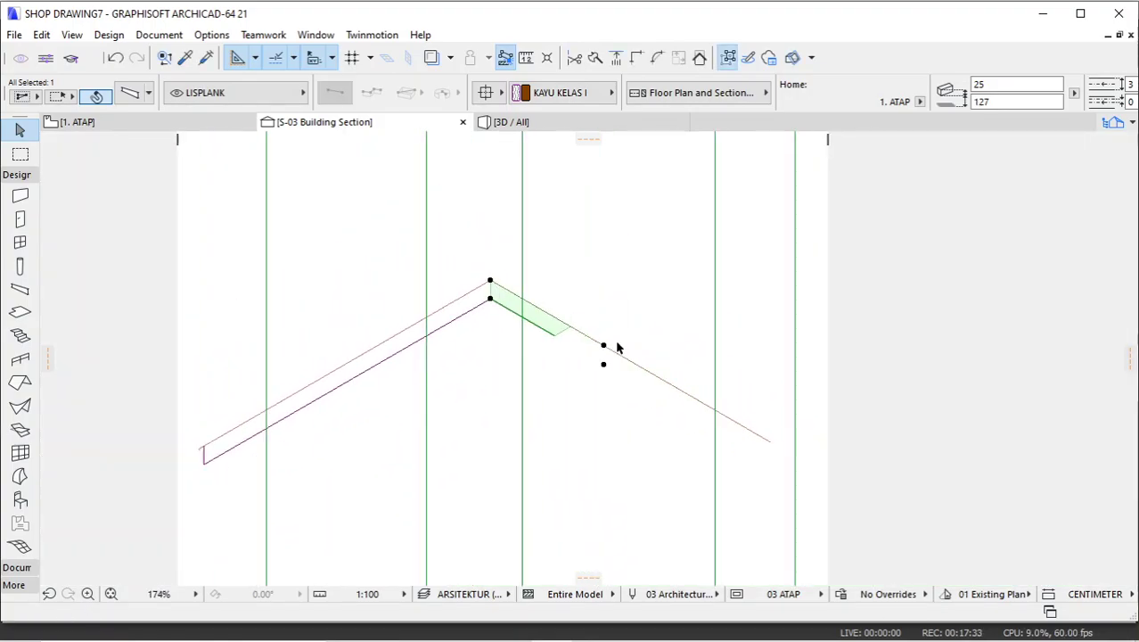
Stretch the lower end of the main roof's right-hand fascia beam to the apex of the front roof's ridge.
left_click(603, 345)
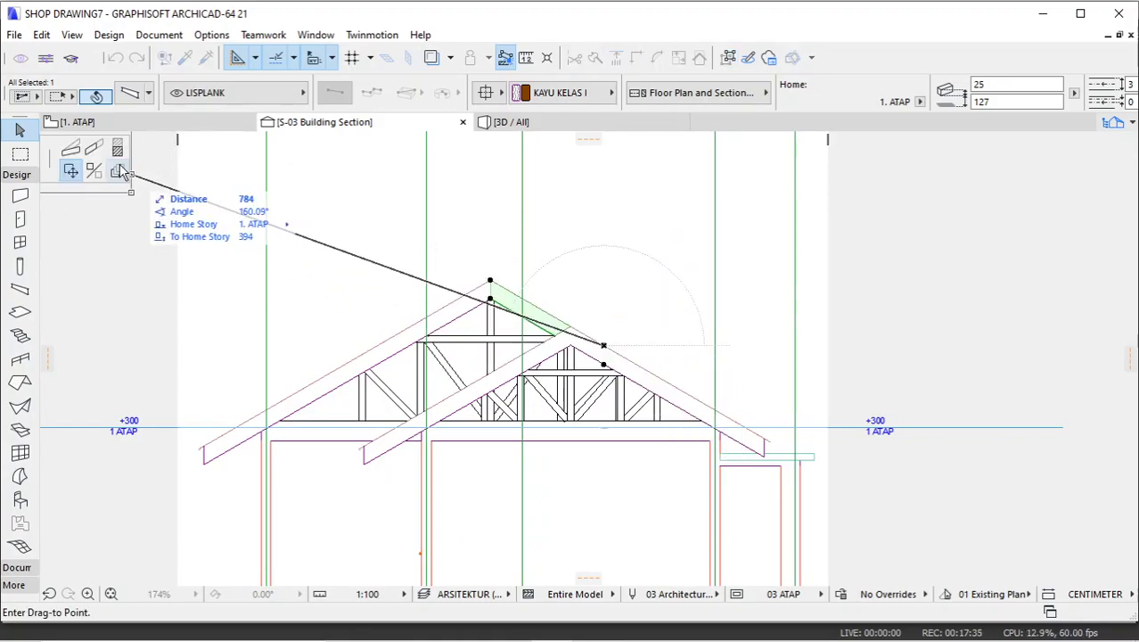
left_click(95, 148)
scroll(580, 321, "up", 20)
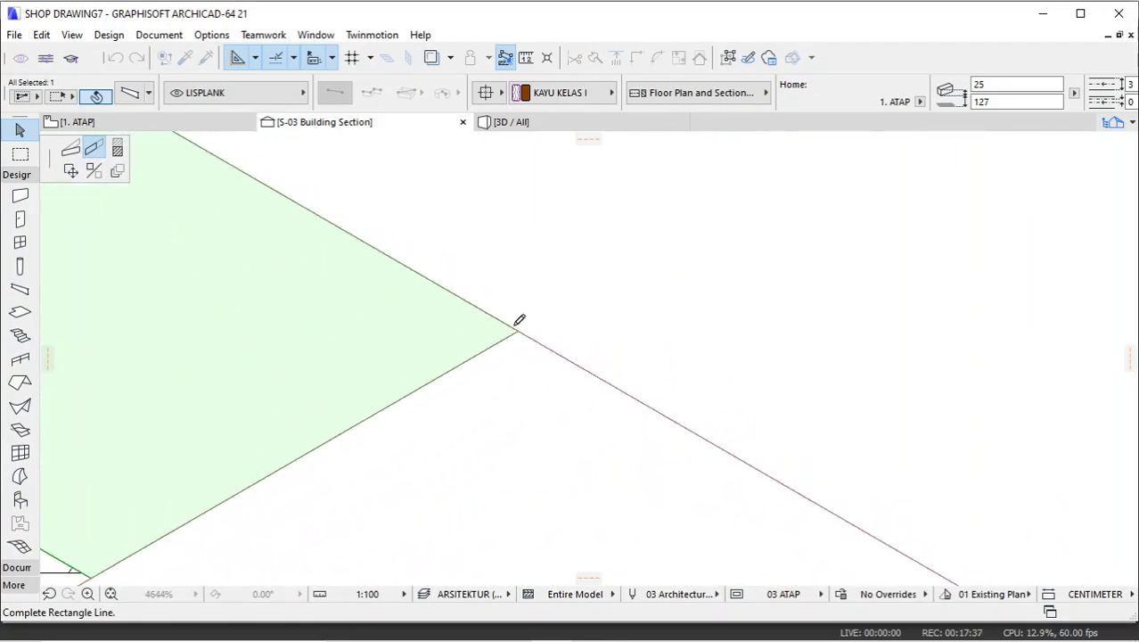
scroll(533, 337, "up", 10)
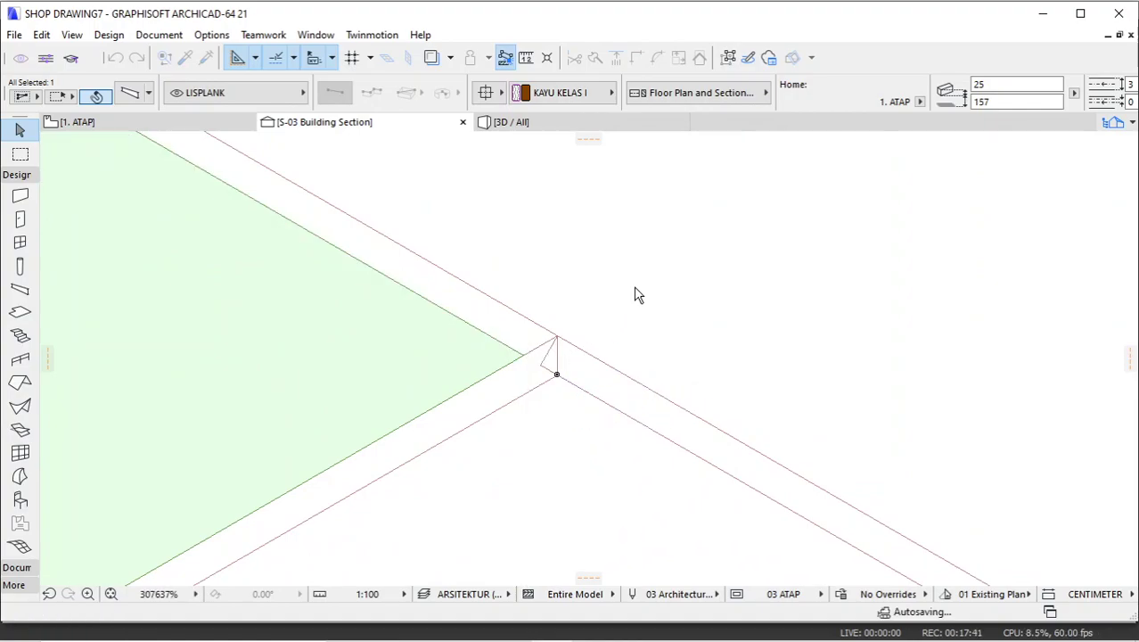
key("Escape")
scroll(608, 311, "down", 20)
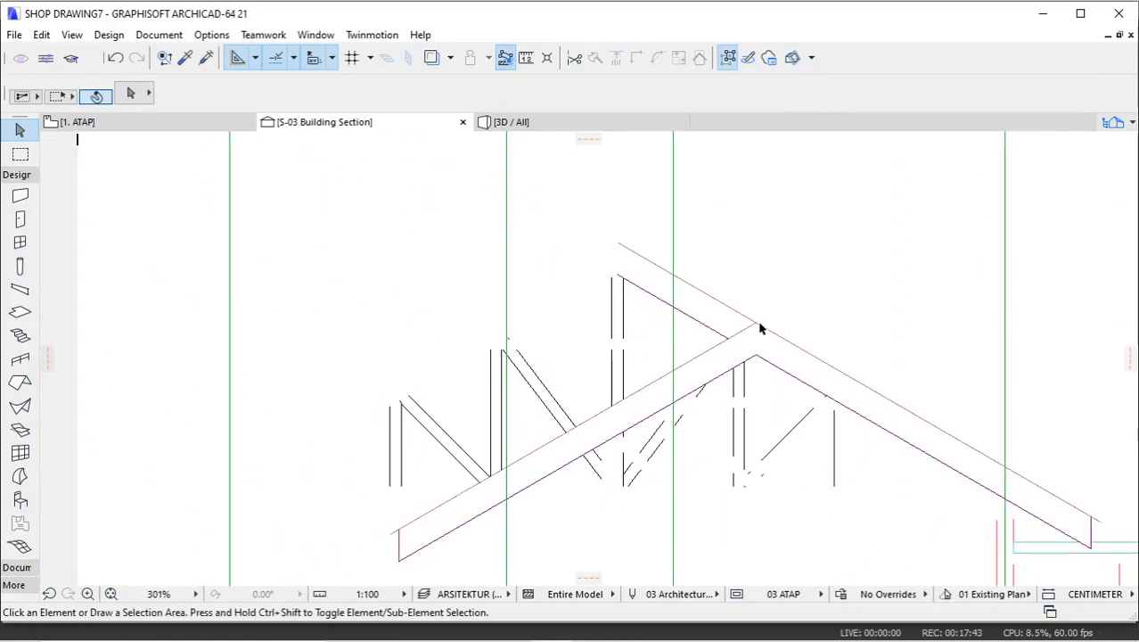
scroll(760, 328, "down", 5)
scroll(776, 338, "up", 4)
scroll(624, 262, "down", 1)
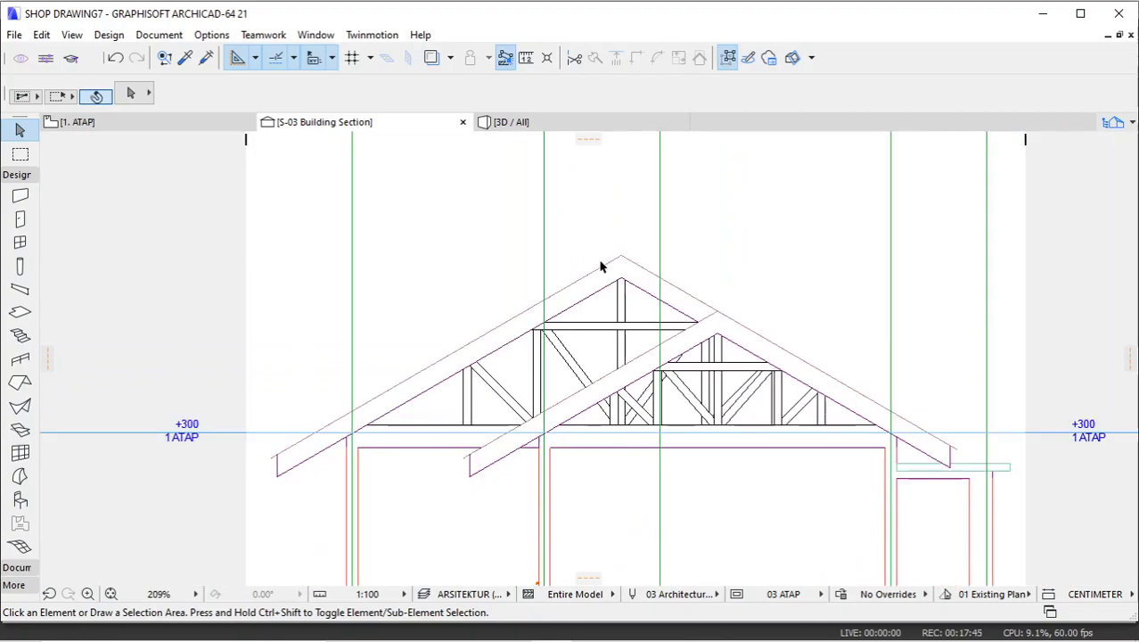
In the 3D view, mirror a copy of the main roof's two gable fascia beams to the opposite gable, using the middle of the eave board.
left_click(521, 126)
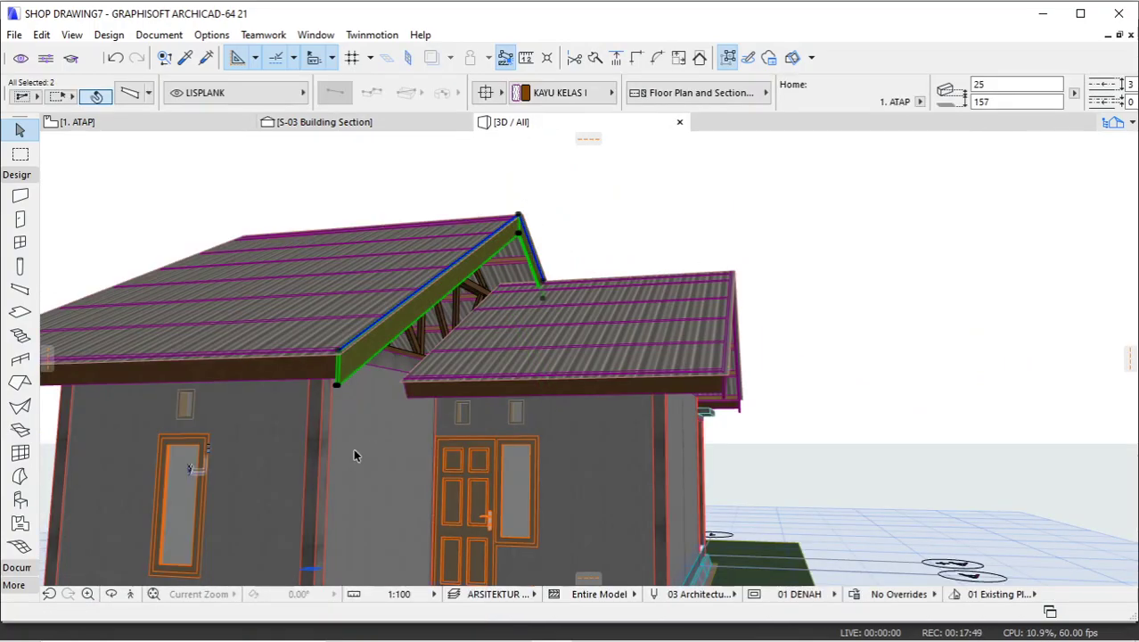
left_click(111, 593)
left_click_drag(814, 298, 557, 247)
scroll(562, 242, "up", 2)
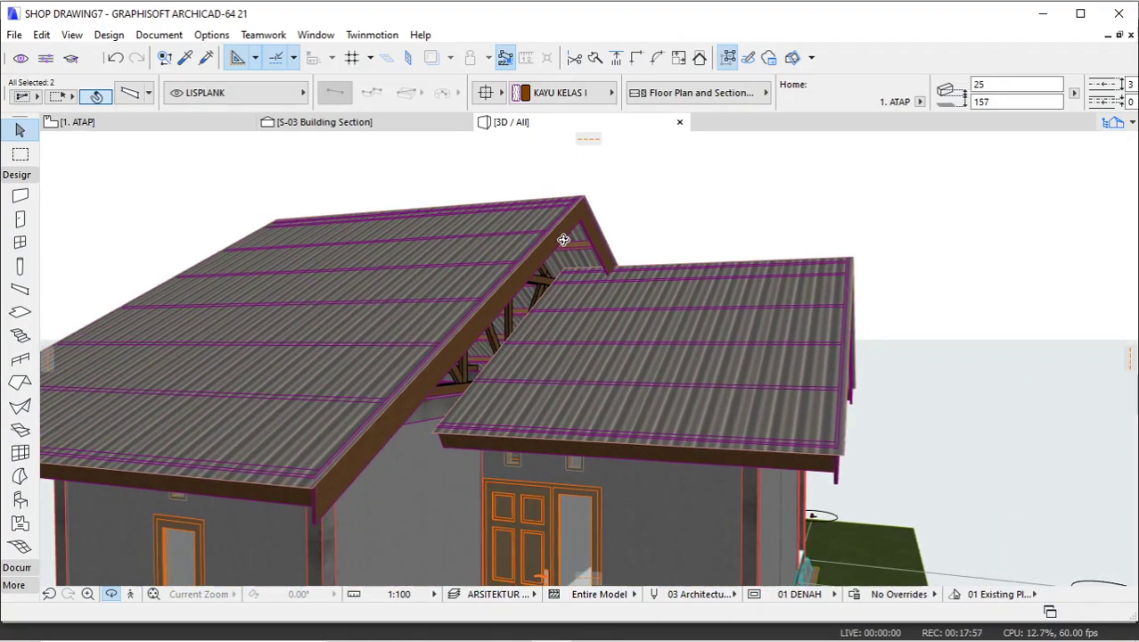
key("Escape")
right_click(642, 158)
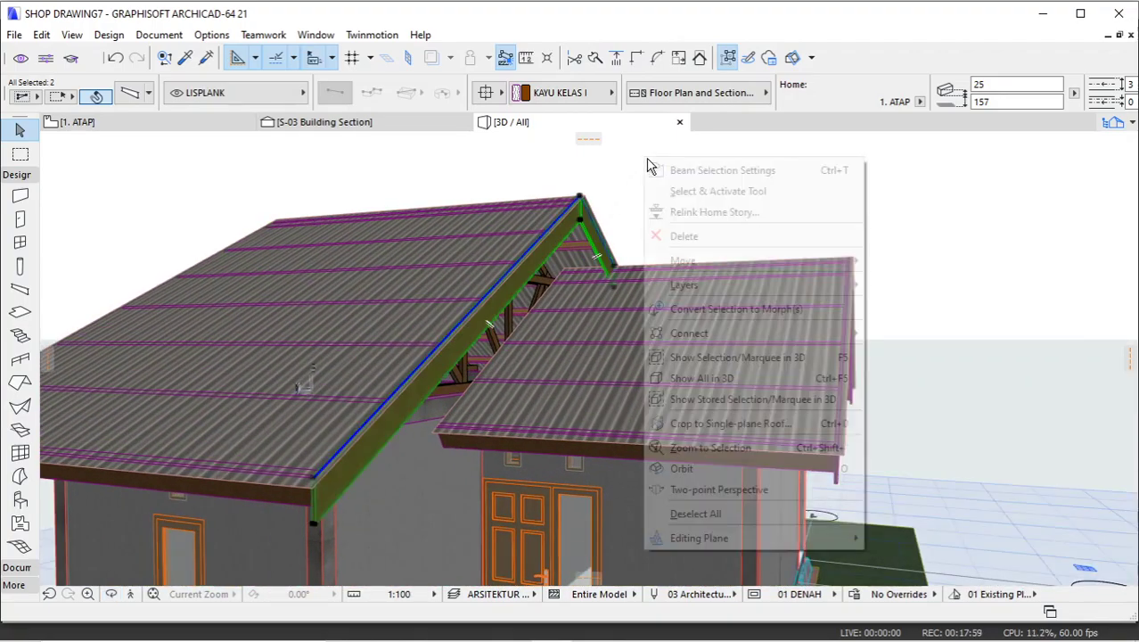
mouse_move(717, 264)
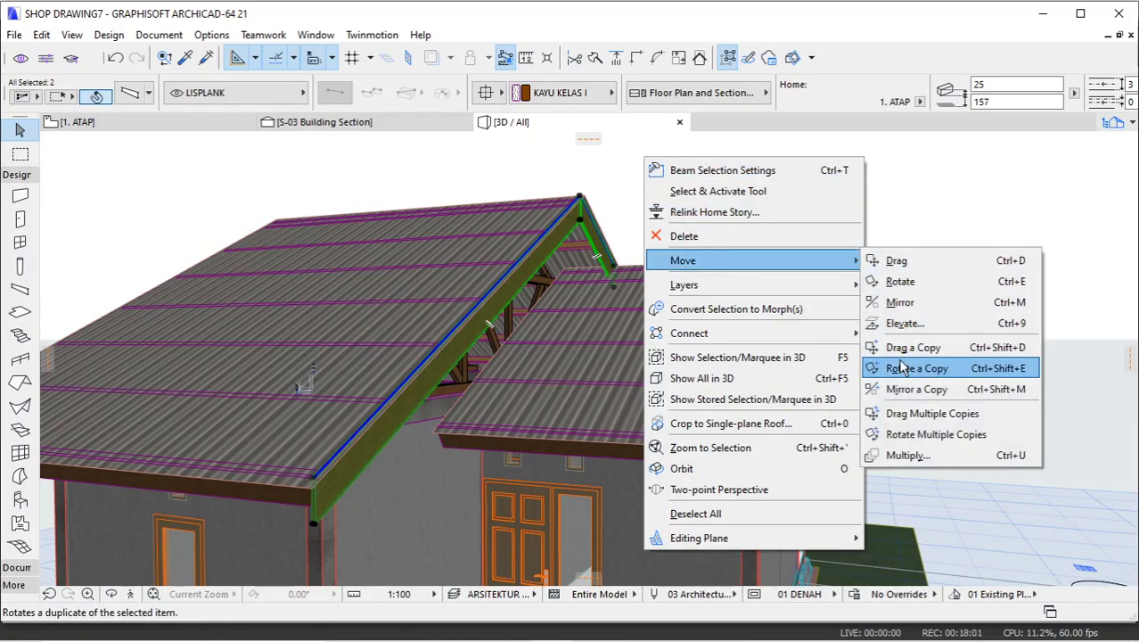
left_click(905, 389)
scroll(308, 455, "up", 5)
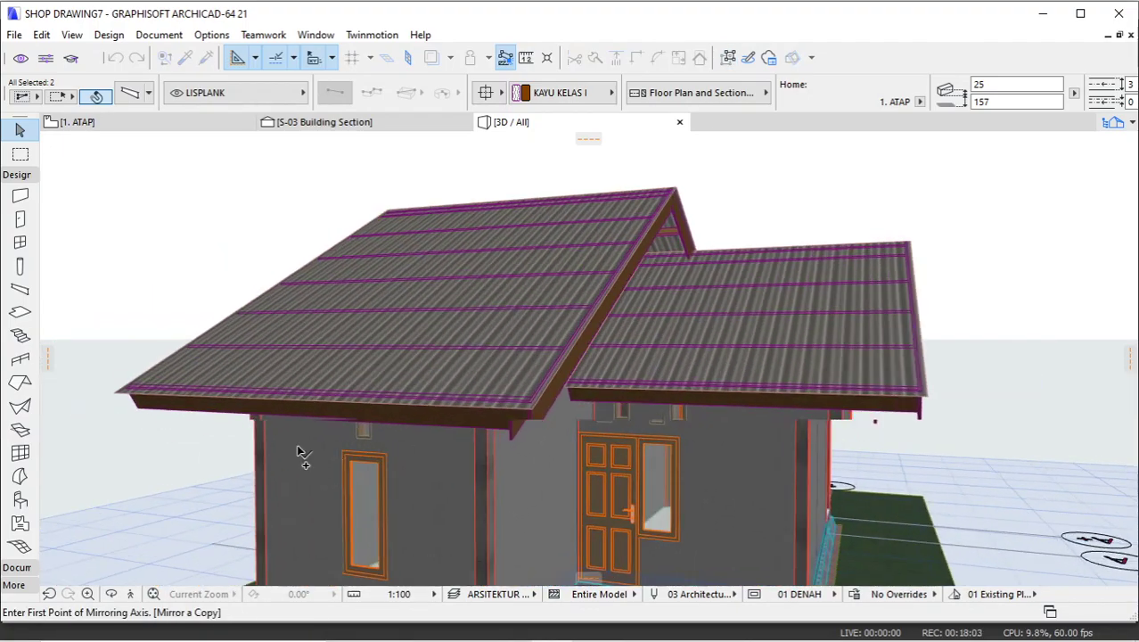
left_click(328, 403)
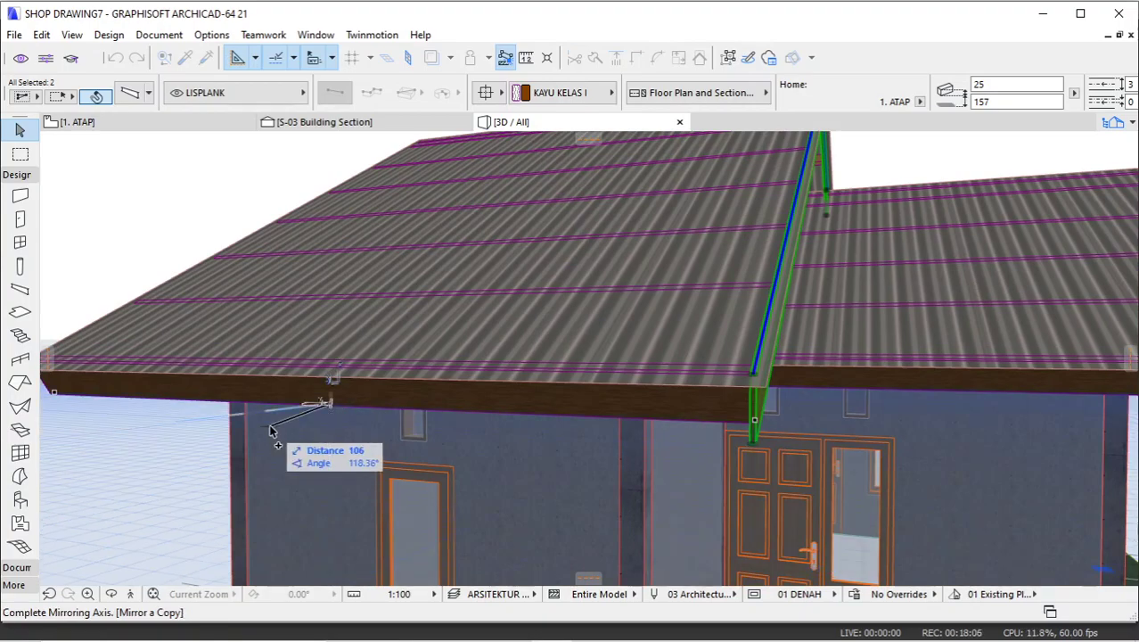
left_click(153, 435)
middle_click_drag(386, 407, 680, 310, "shift")
scroll(281, 306, "up", 4)
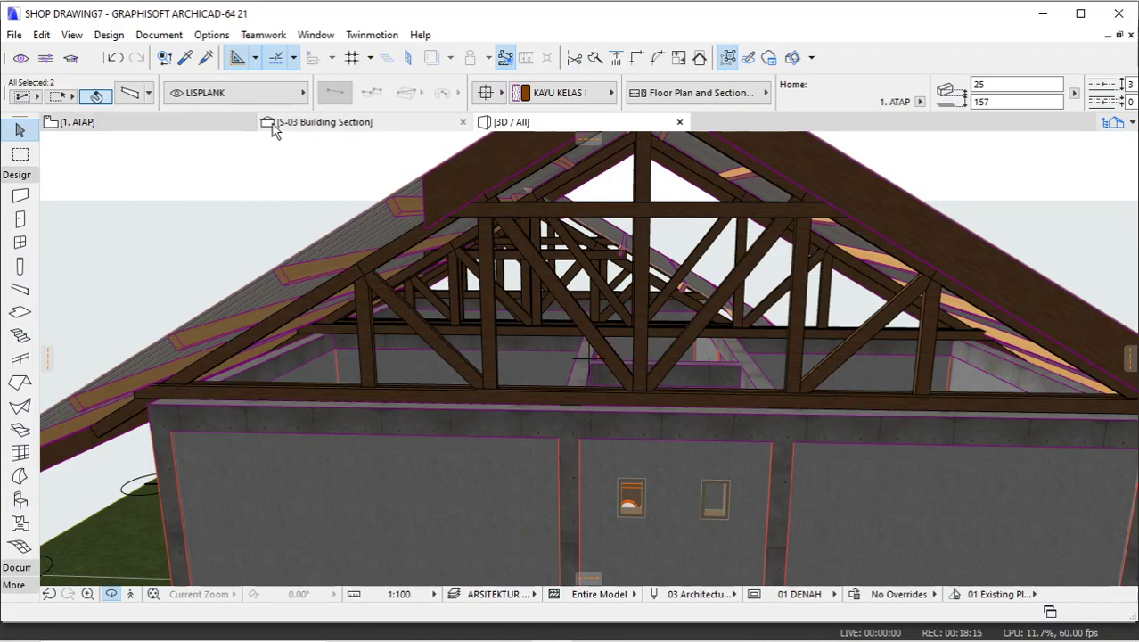
In the 1. ATAP plan, mirror section line S-03 to the opposite side of the building and open it with the current view settings.
left_click(218, 121)
left_click(371, 213)
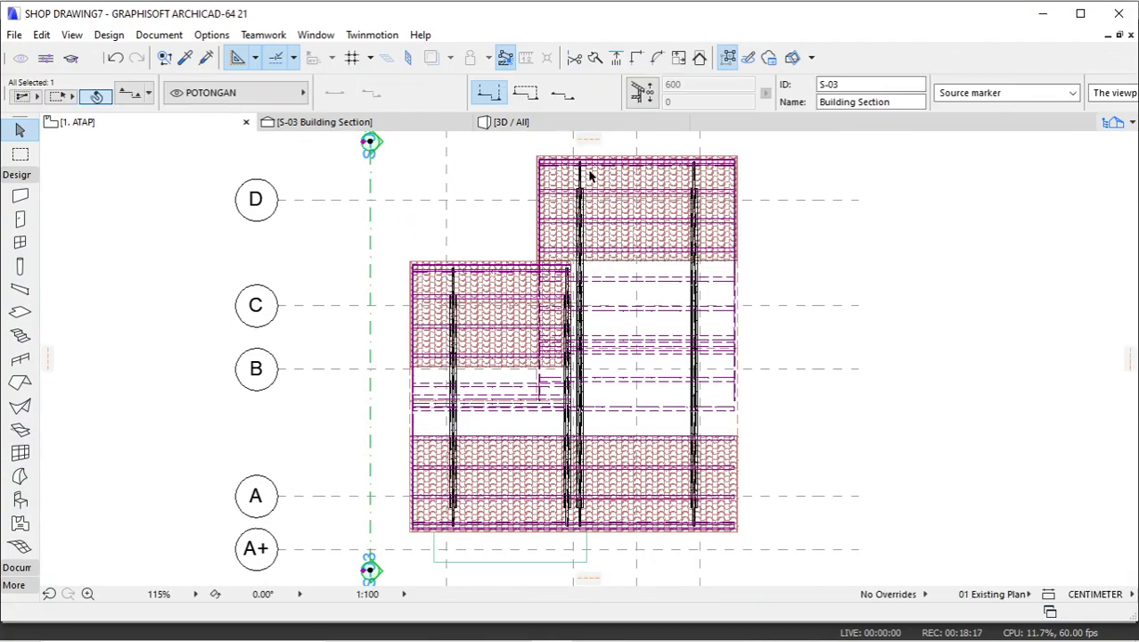
right_click(802, 159)
mouse_move(856, 386)
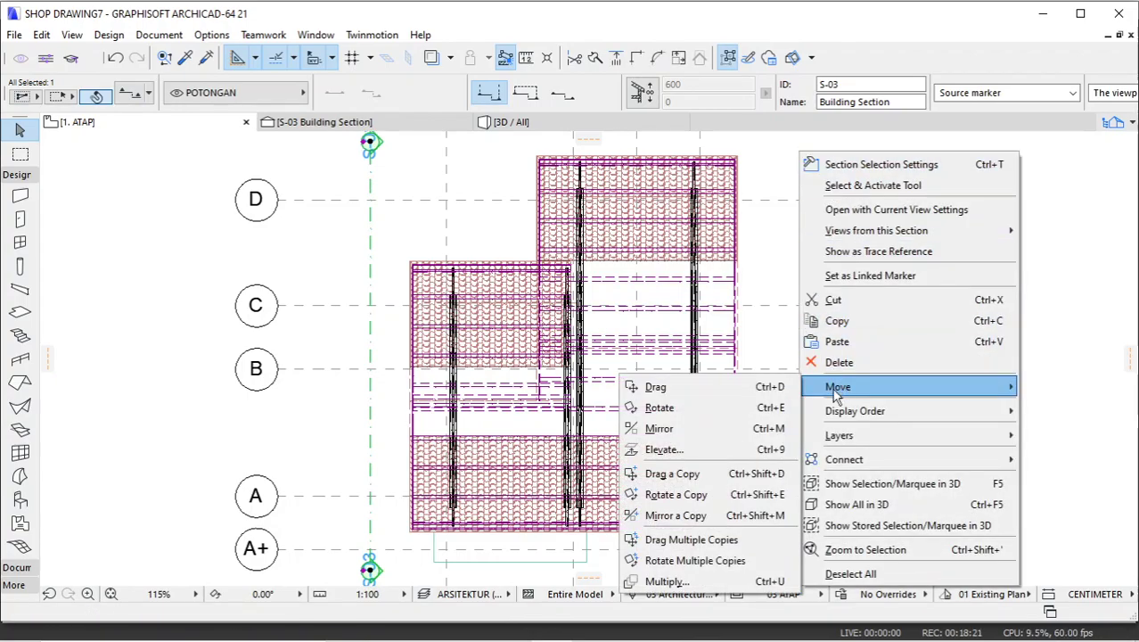
left_click(676, 429)
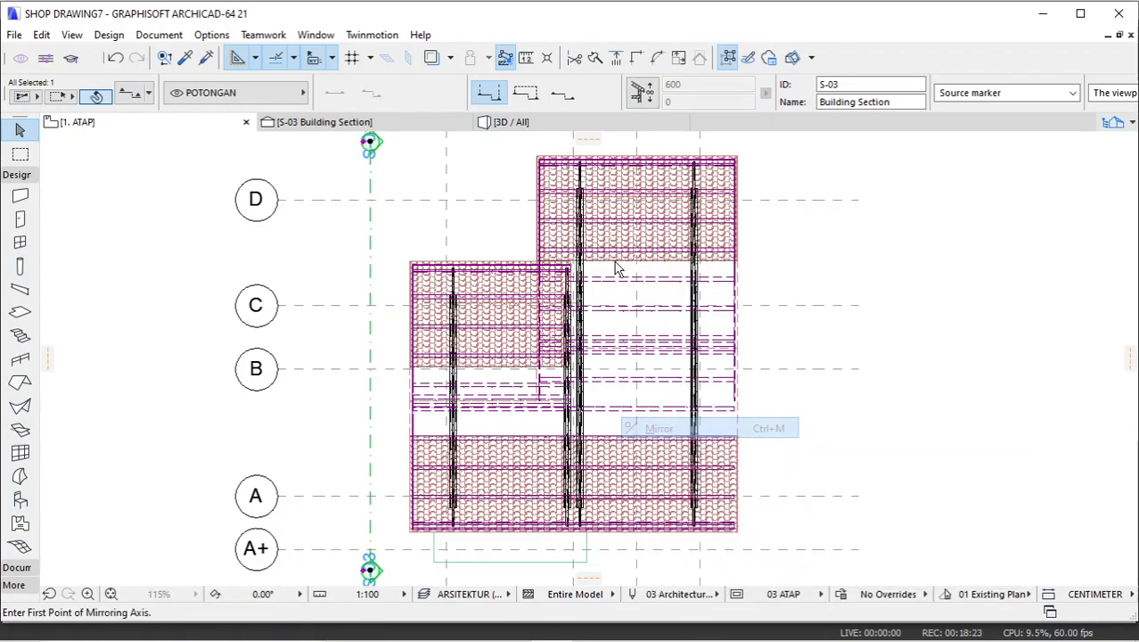
left_click(611, 143)
left_click(638, 310)
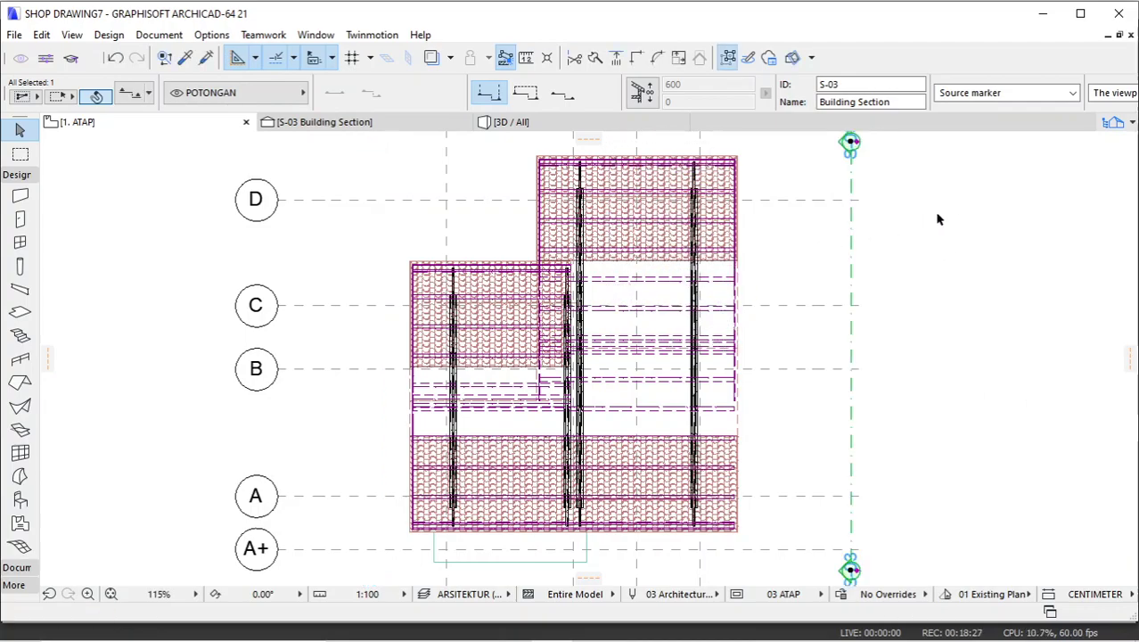
right_click(927, 217)
left_click(976, 265)
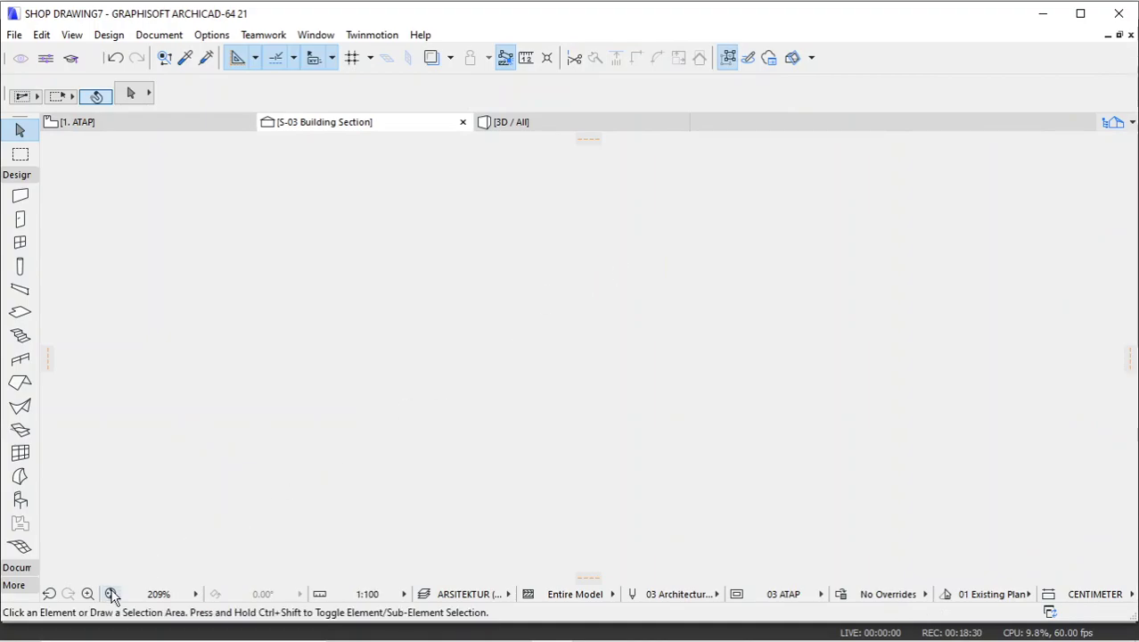
left_click(111, 595)
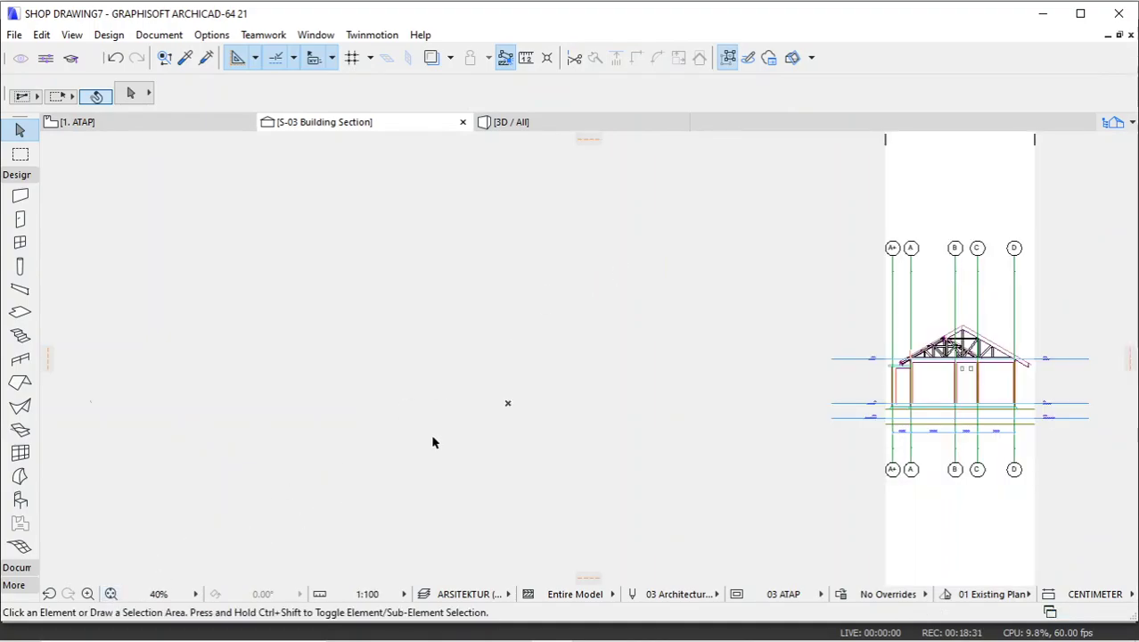
Extend the short mirrored fascia beam's lower end down to the outer upper corner of the main roof's eave board.
scroll(660, 314, "up", 5)
scroll(605, 279, "up", 8)
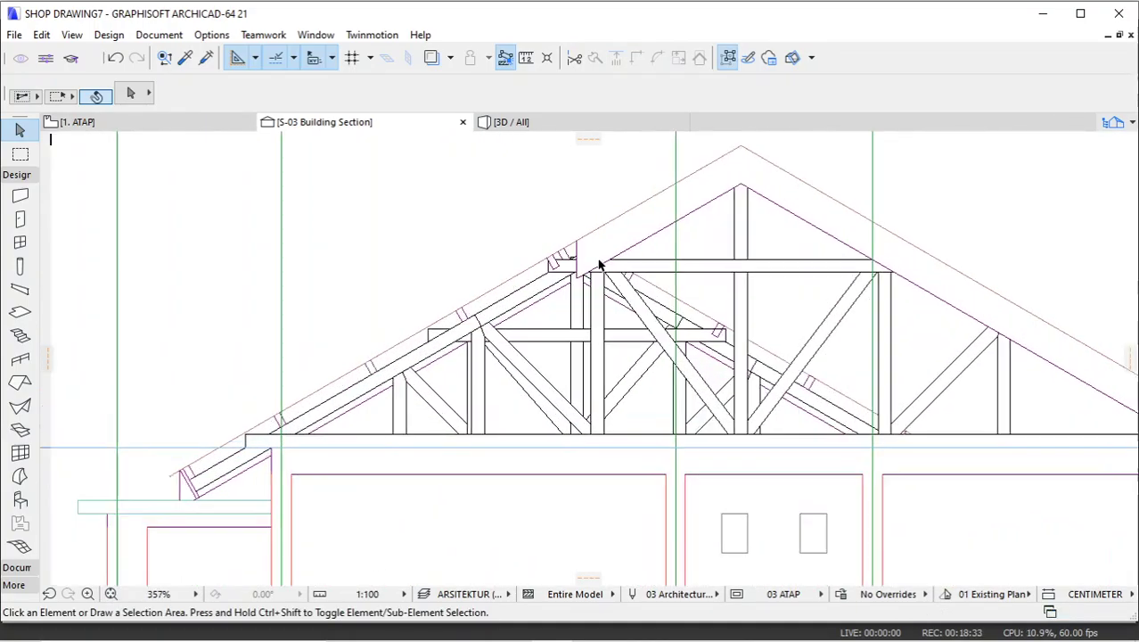
left_click(572, 221)
left_click(544, 214)
left_click(637, 296)
scroll(648, 326, "down", 8)
scroll(475, 406, "up", 18)
scroll(425, 350, "up", 10)
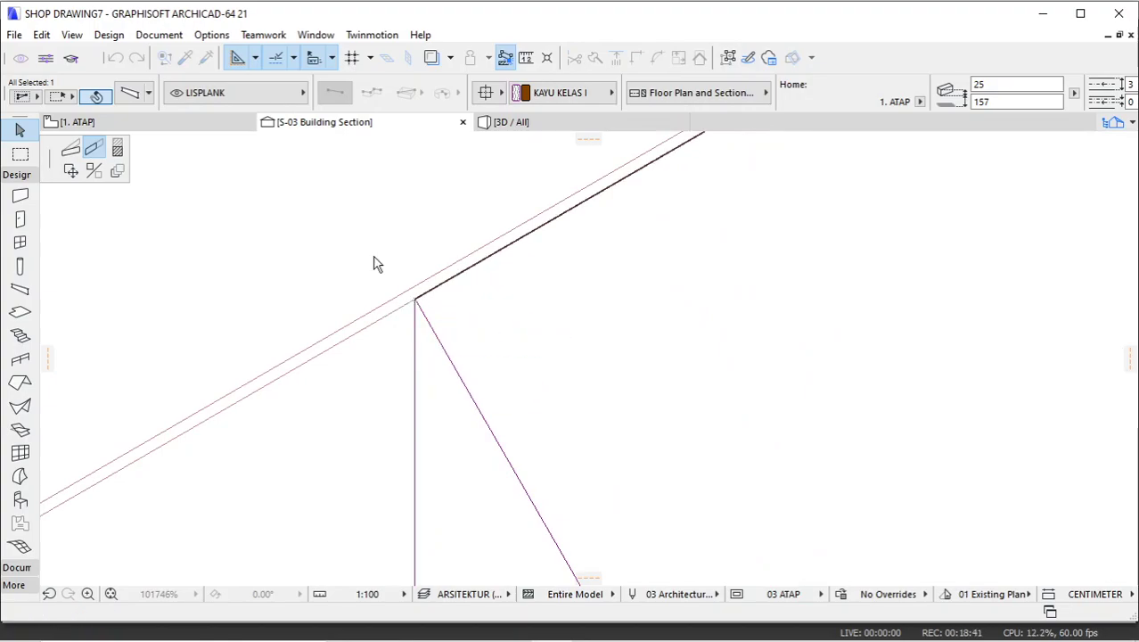
left_click(374, 264)
scroll(364, 297, "down", 15)
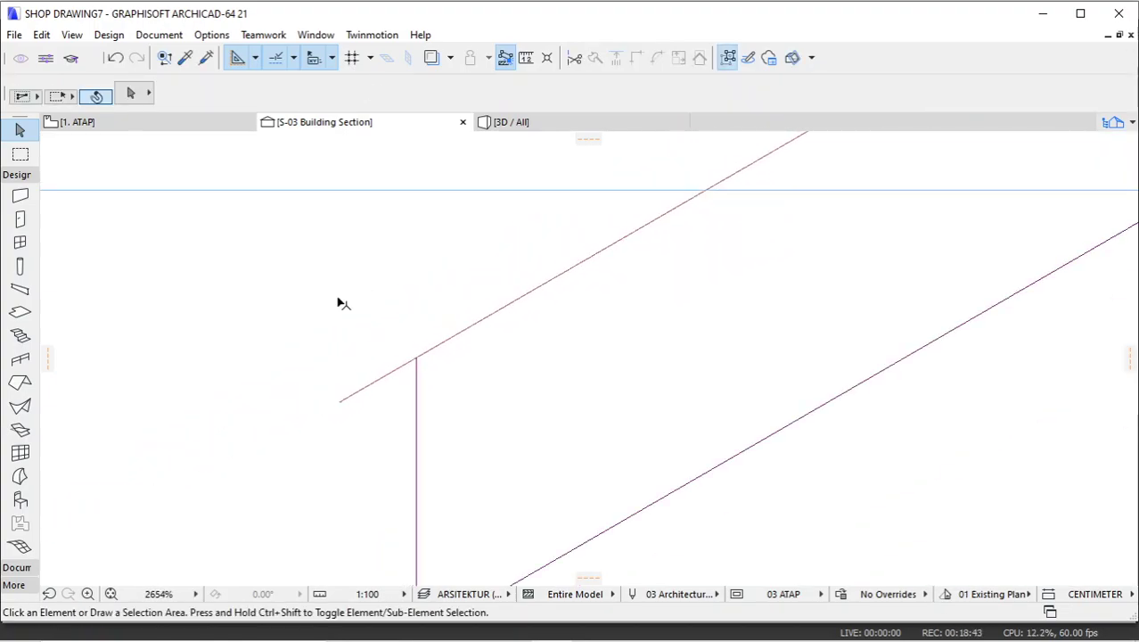
scroll(351, 361, "down", 14)
scroll(432, 354, "up", 3)
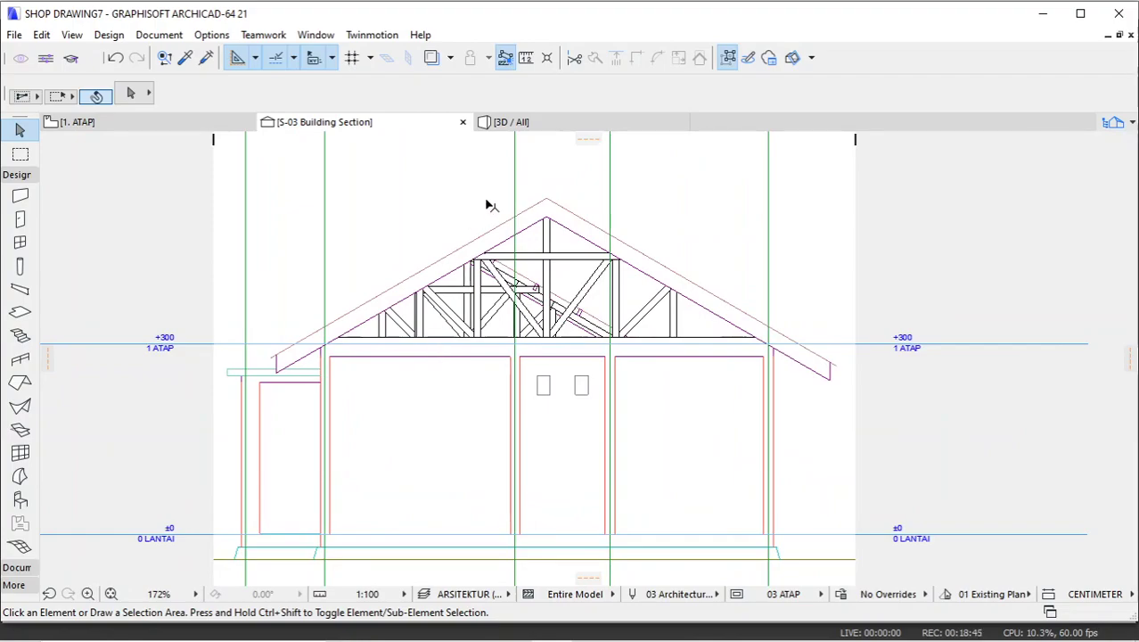
Examine the fascia boards on the gables of both roofs from all sides in the 3D view.
left_click(511, 125)
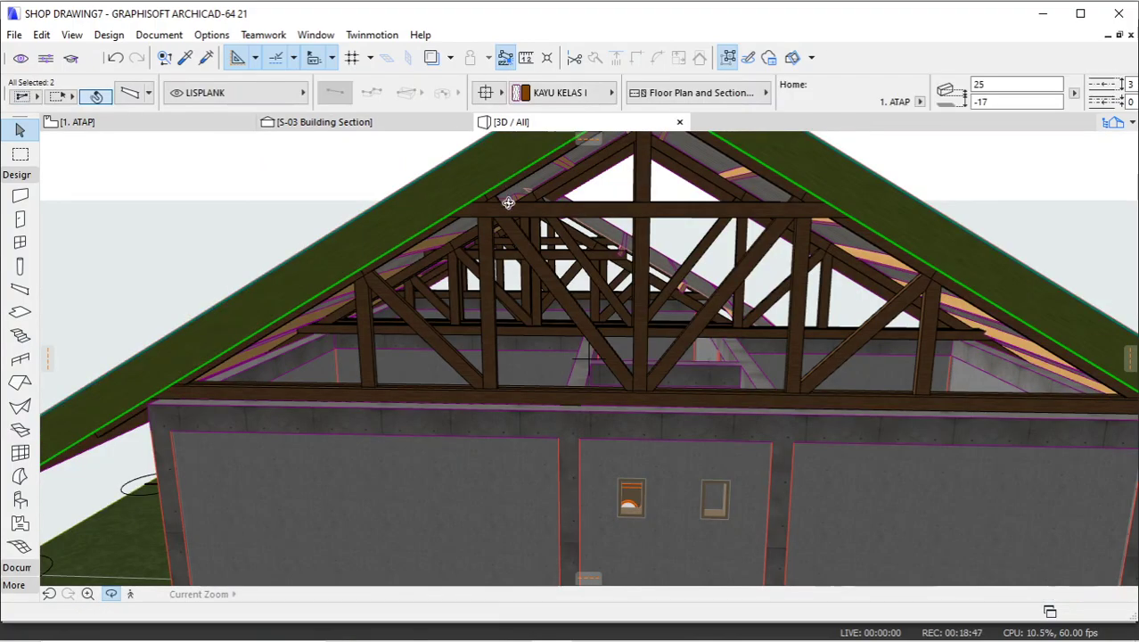
key("Escape")
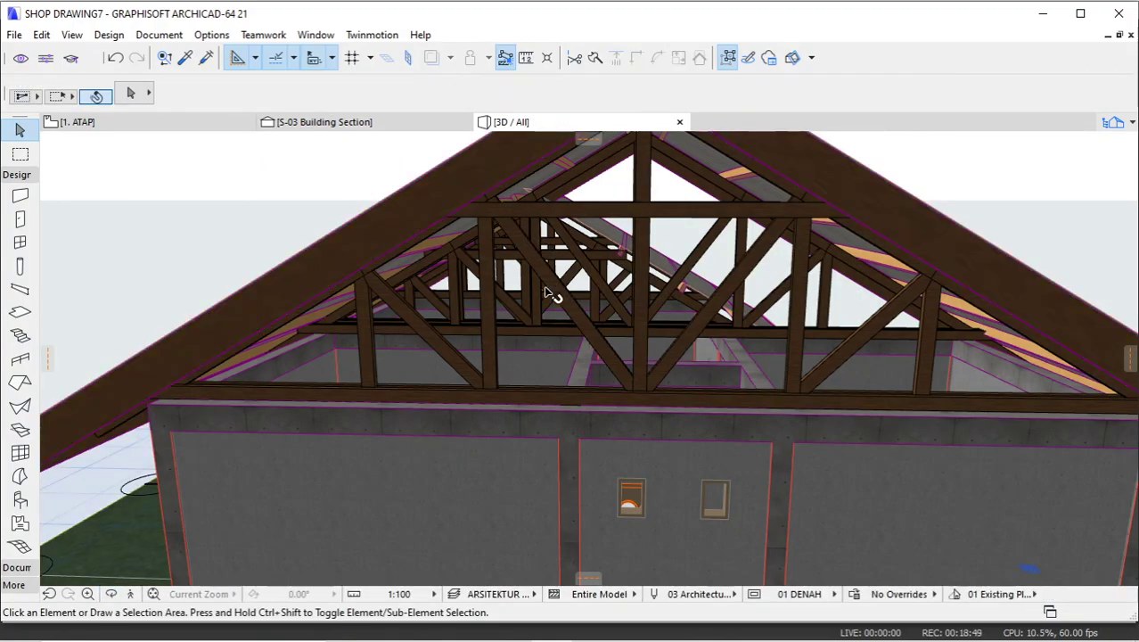
scroll(552, 295, "down", 5)
middle_click_drag(553, 294, 877, 235, "shift")
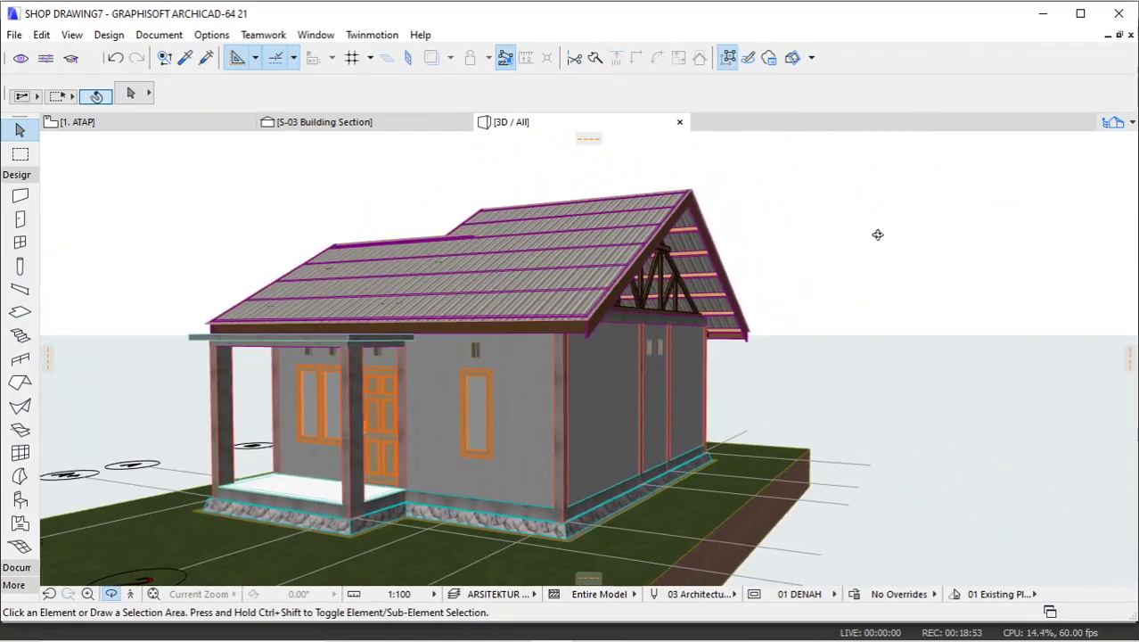
scroll(465, 330, "up", 6)
middle_click_drag(512, 319, 361, 328, "shift")
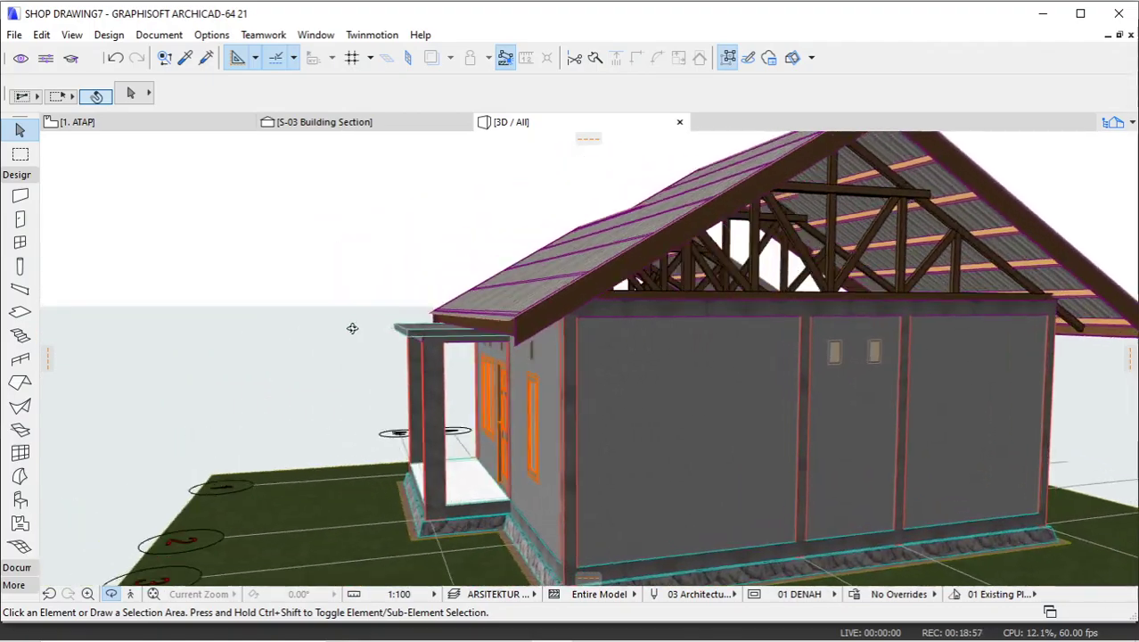
scroll(361, 328, "up", 10)
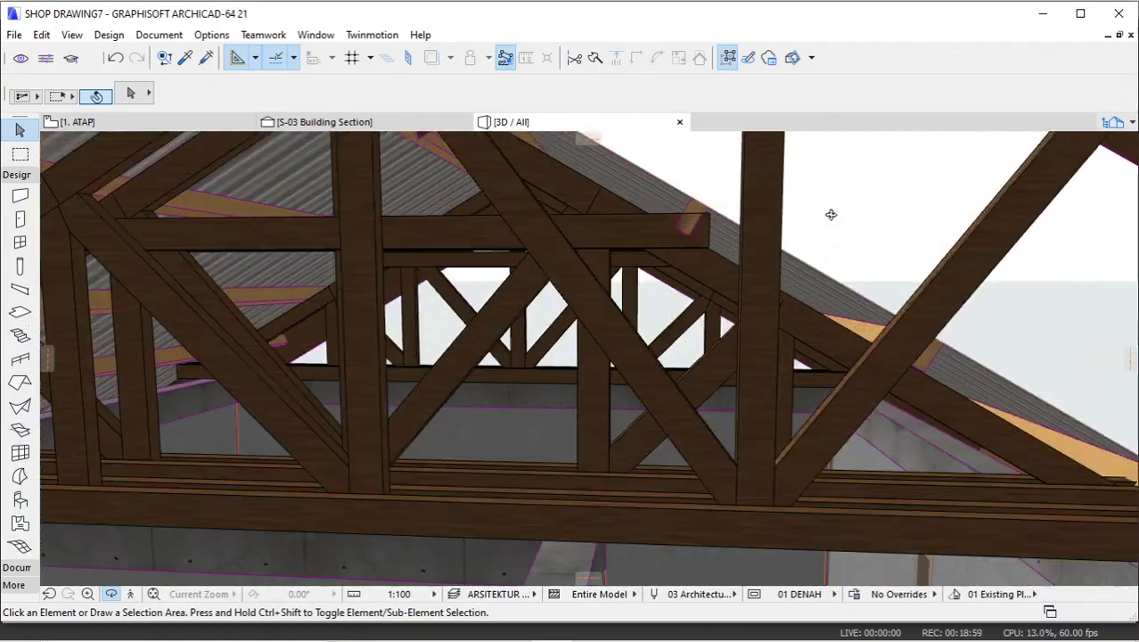
scroll(705, 273, "up", 8)
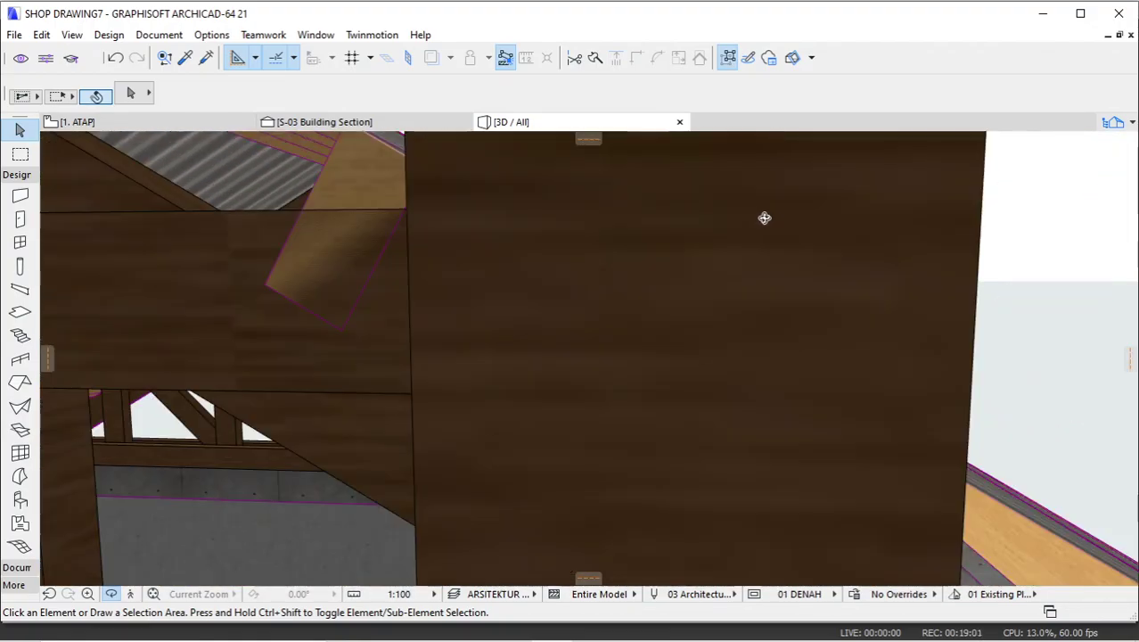
scroll(678, 321, "down", 10)
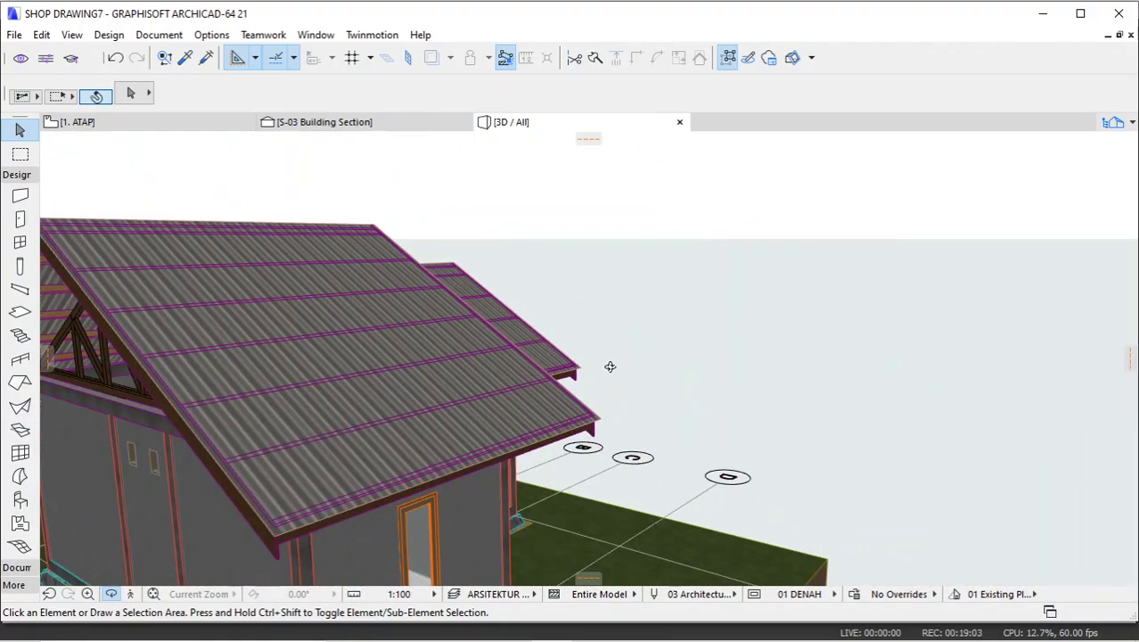
left_click_drag(610, 366, 632, 337)
scroll(632, 337, "up", 2)
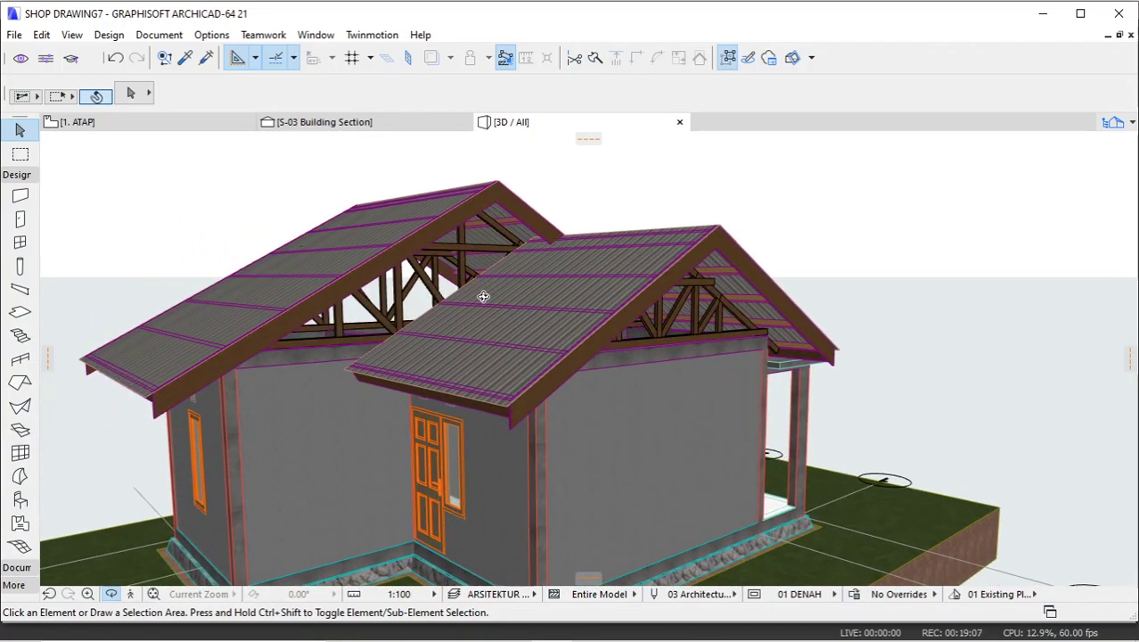
Create two new layers named DINDING SOPI2 and KOLOM SOPI2 in the layer settings.
left_click(171, 36)
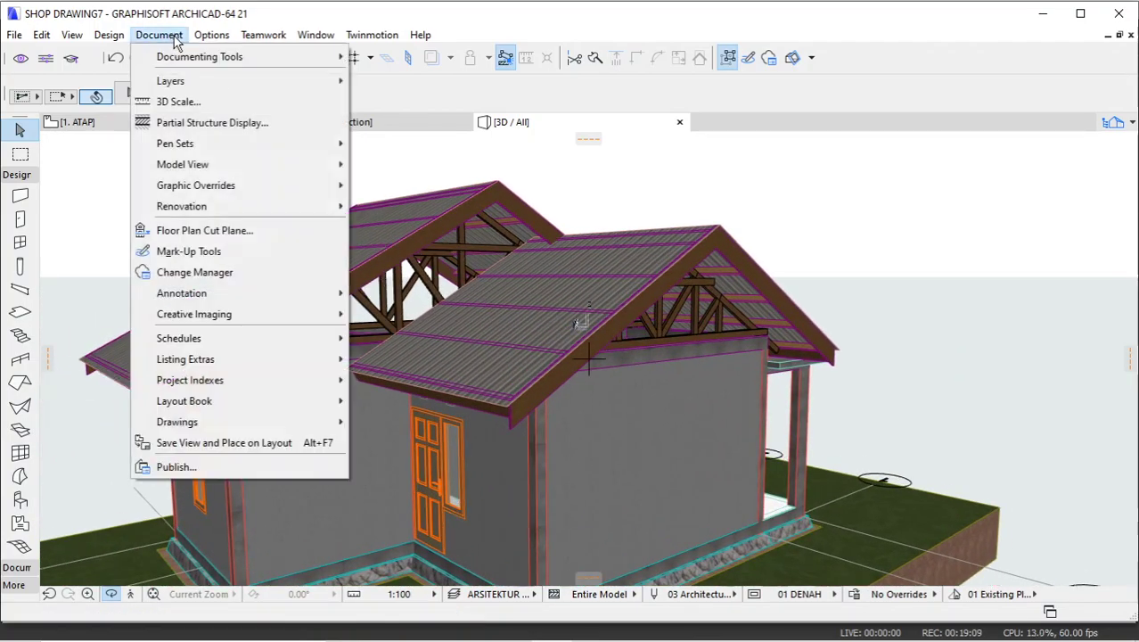
mouse_move(187, 81)
left_click(401, 81)
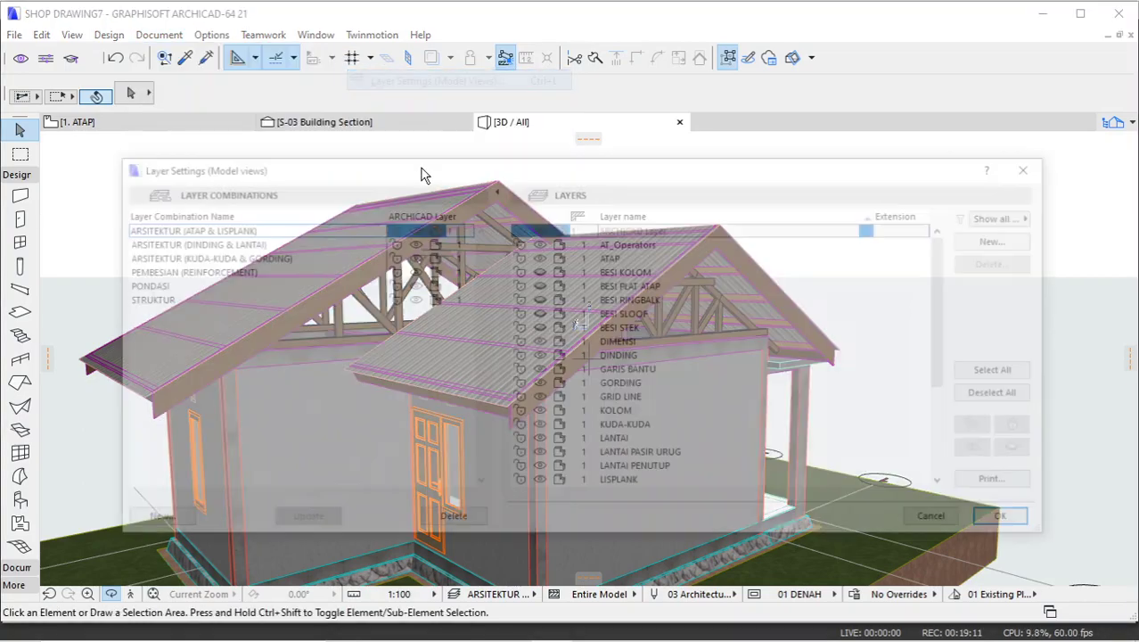
left_click(1005, 241)
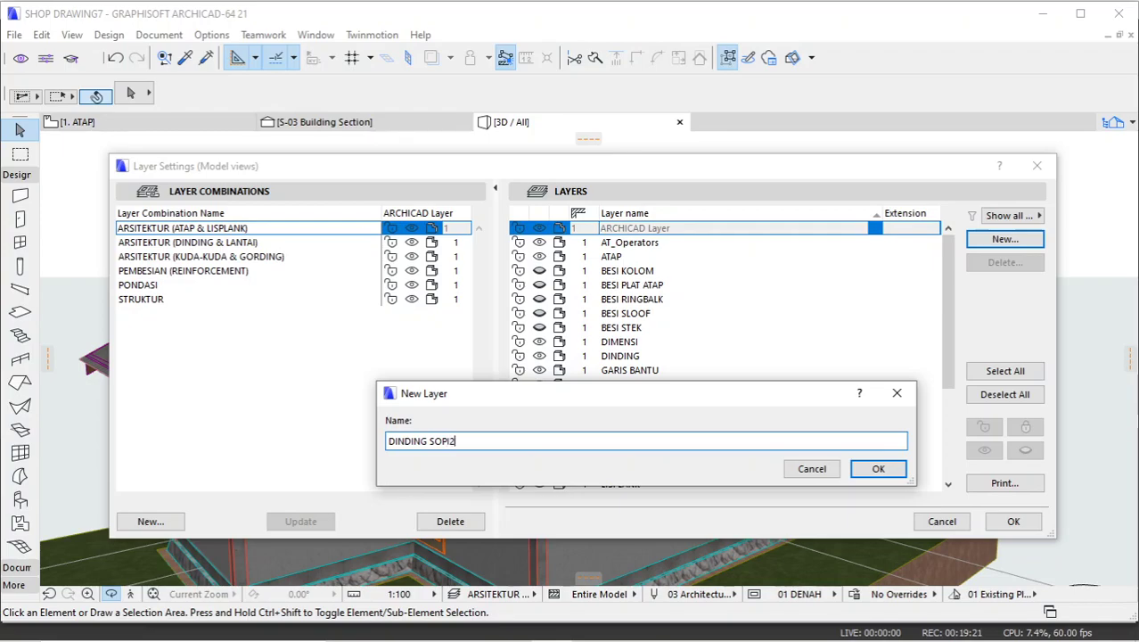
left_click(879, 470)
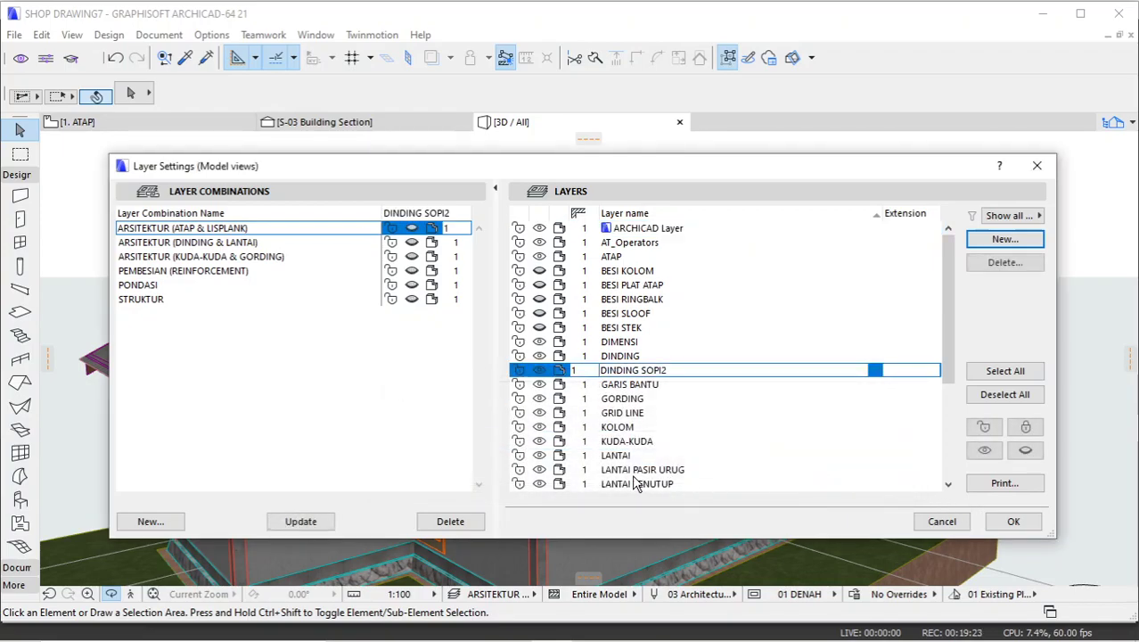
left_click(1003, 239)
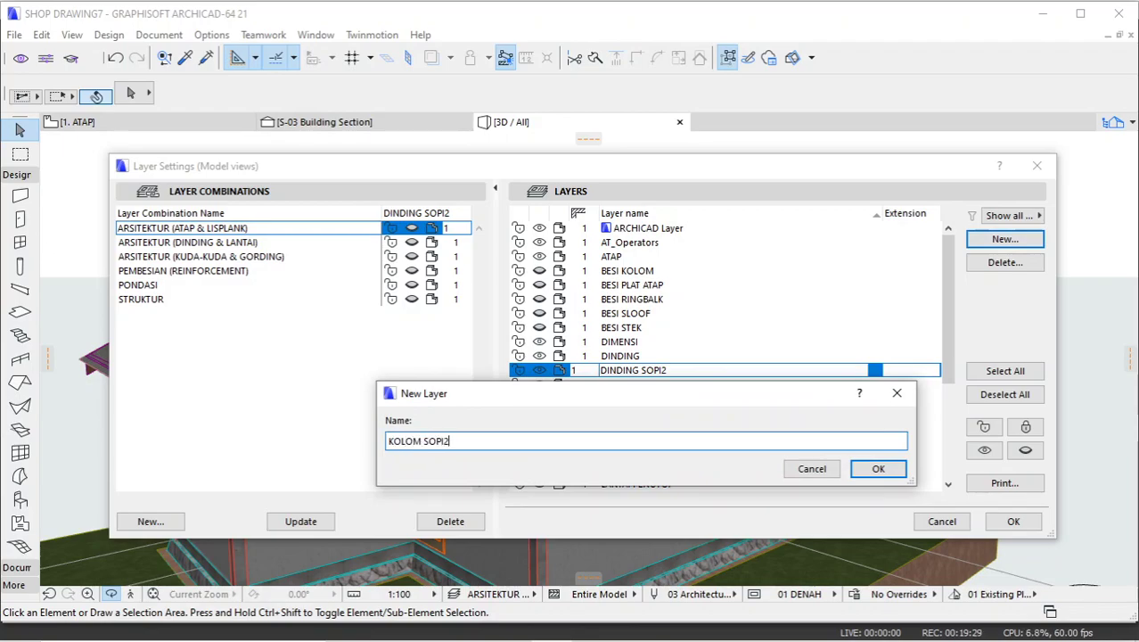
left_click(876, 470)
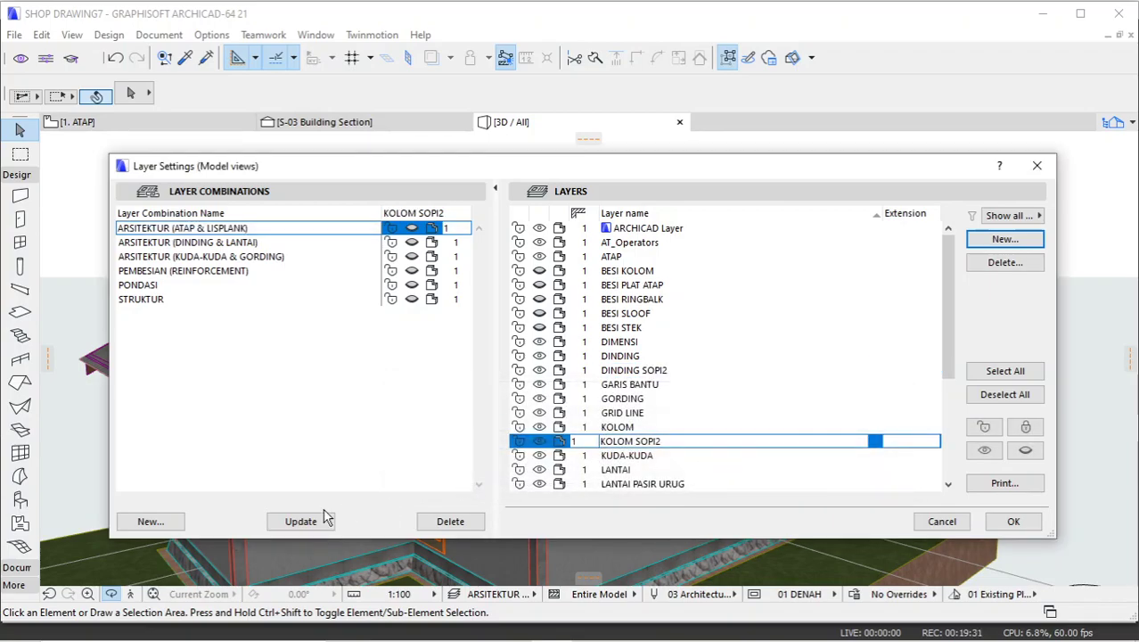
left_click(1013, 522)
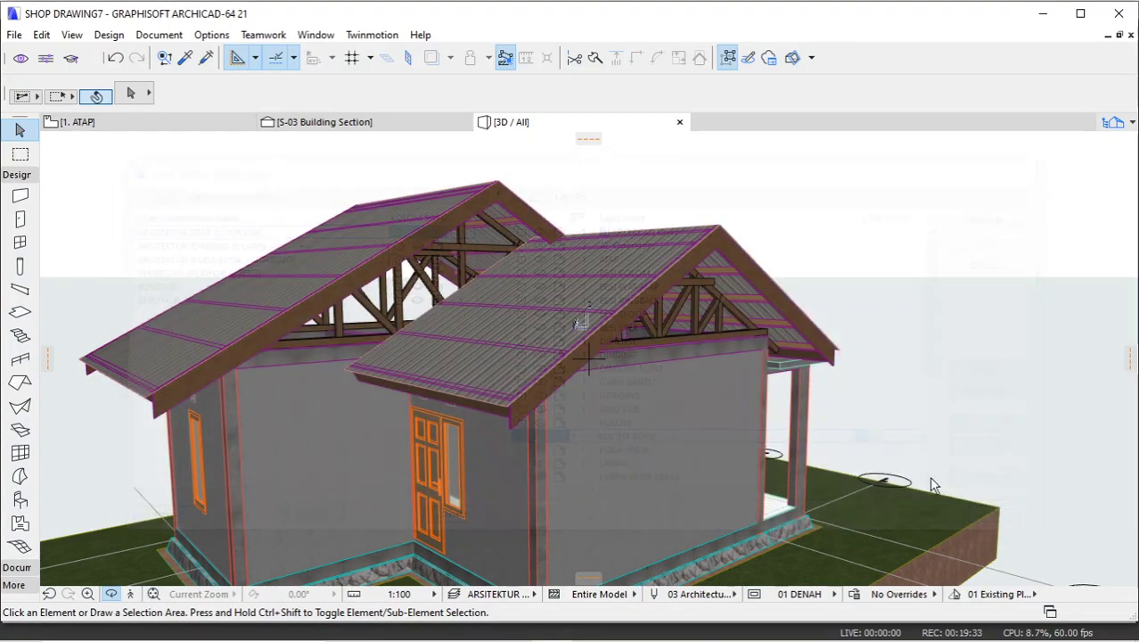
Copy the two middle columns of the gable wall straight up so their bases sit on top of the ring beam.
middle_click_drag(720, 323, 622, 412, "shift")
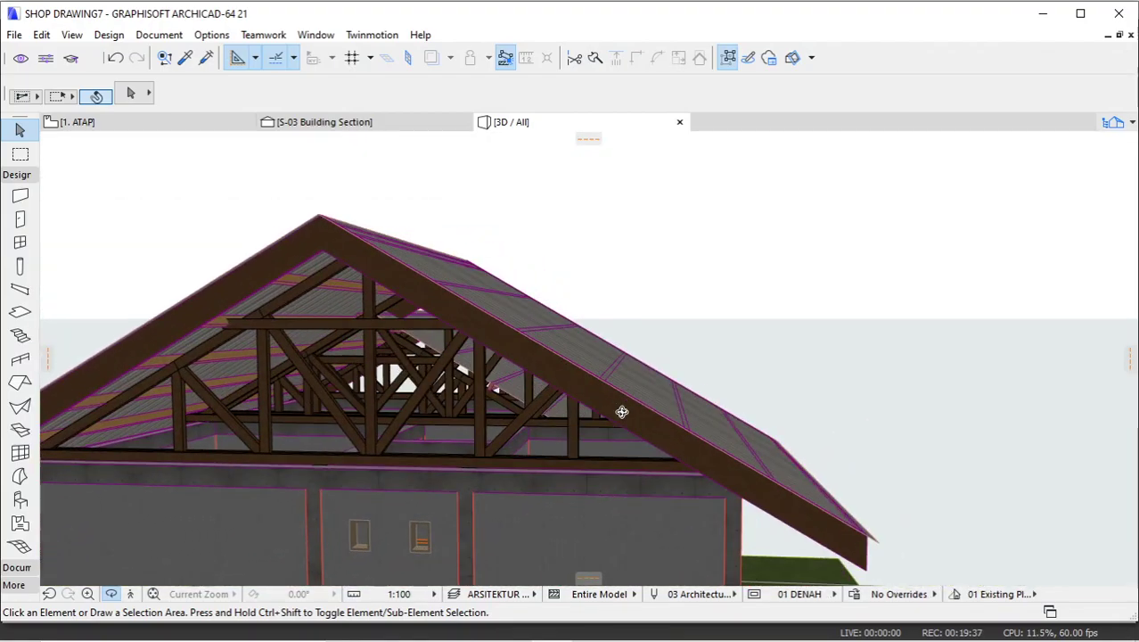
middle_click_drag(572, 381, 632, 347, "shift")
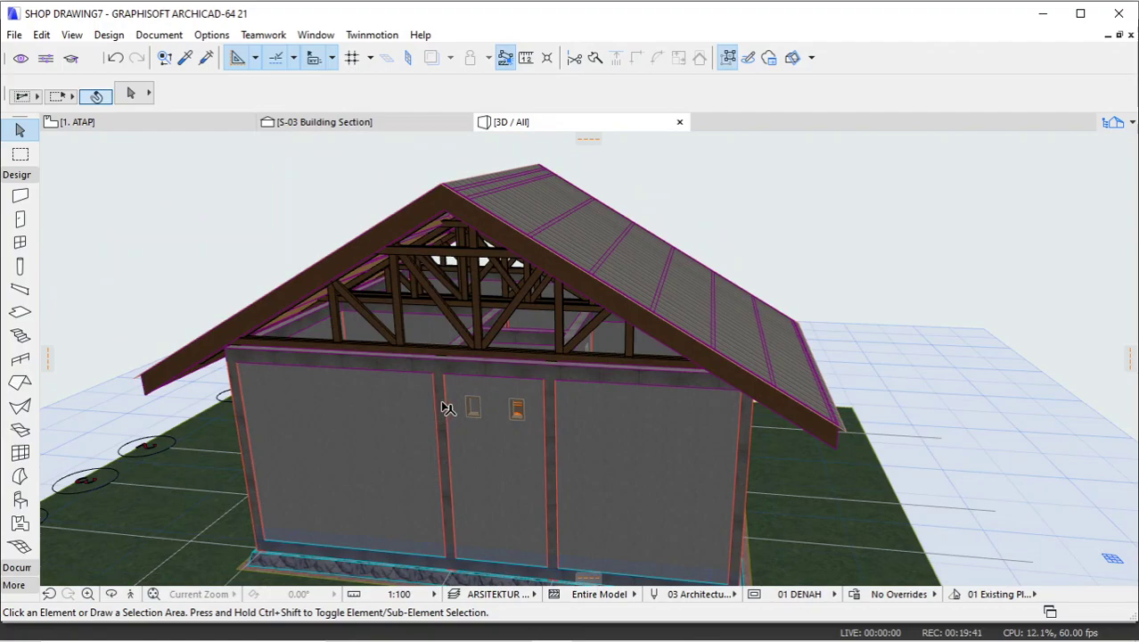
left_click(443, 406)
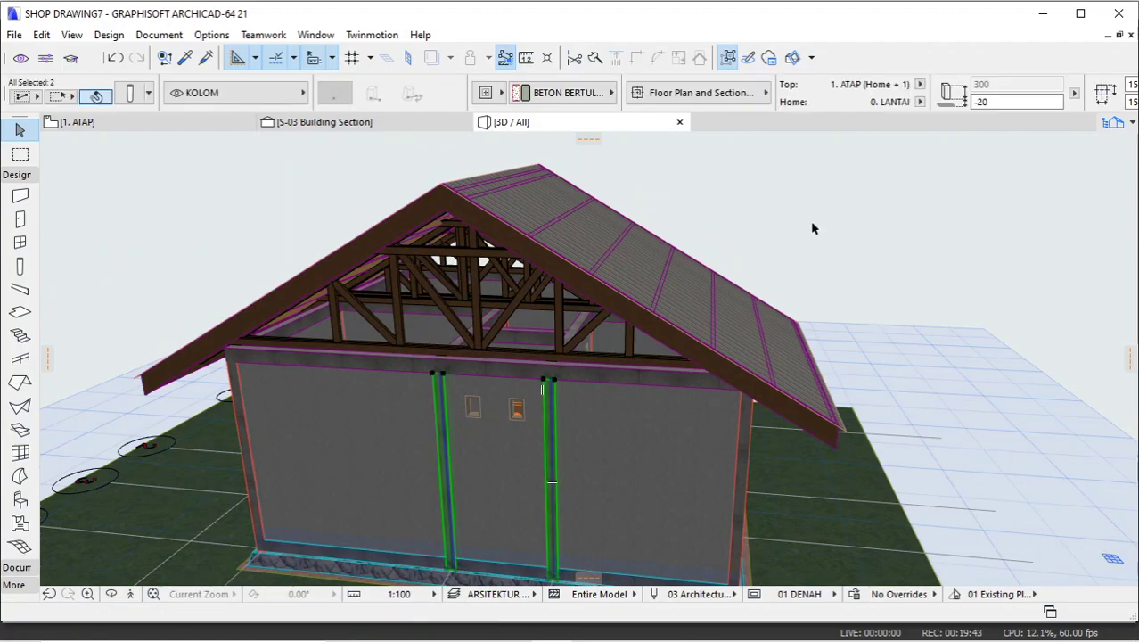
right_click(813, 228)
mouse_move(859, 327)
left_click(661, 418)
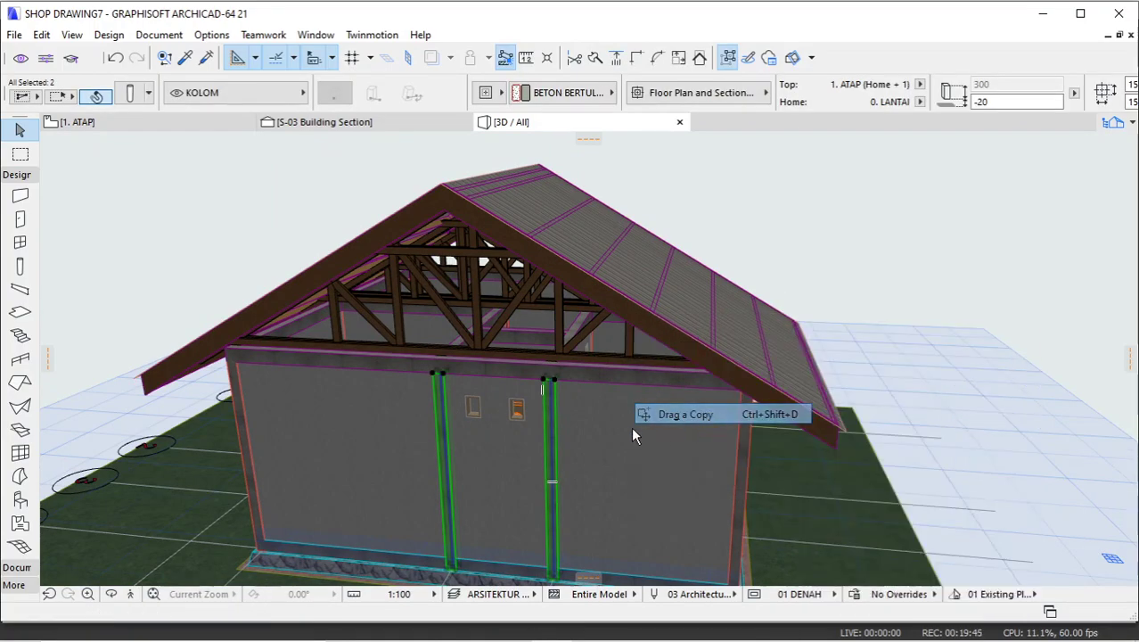
left_click(550, 575)
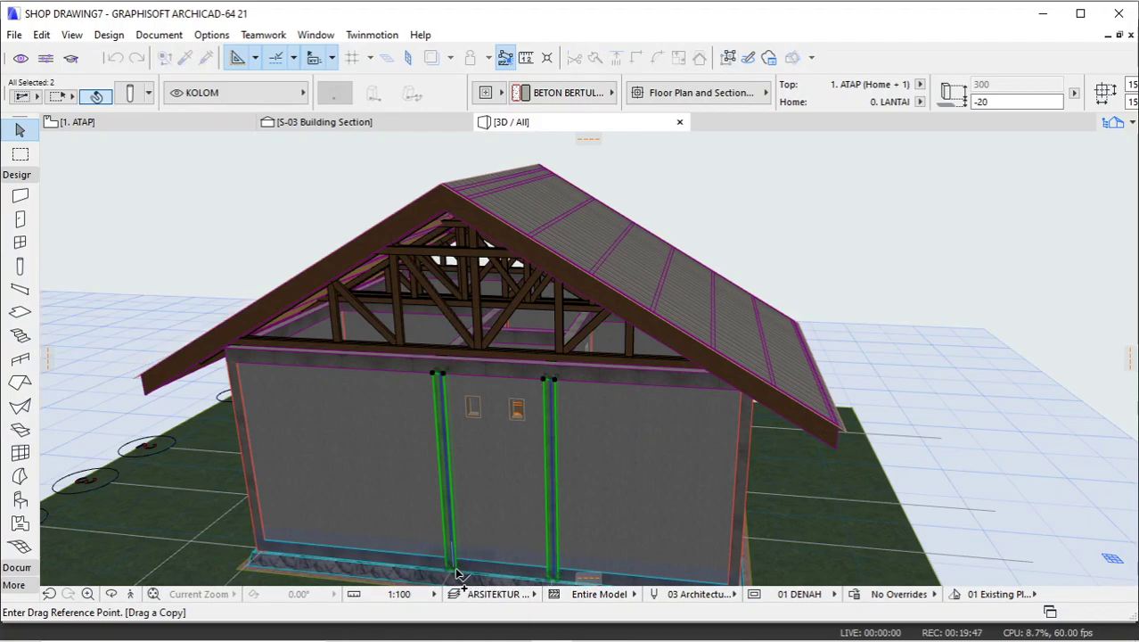
left_click(456, 571)
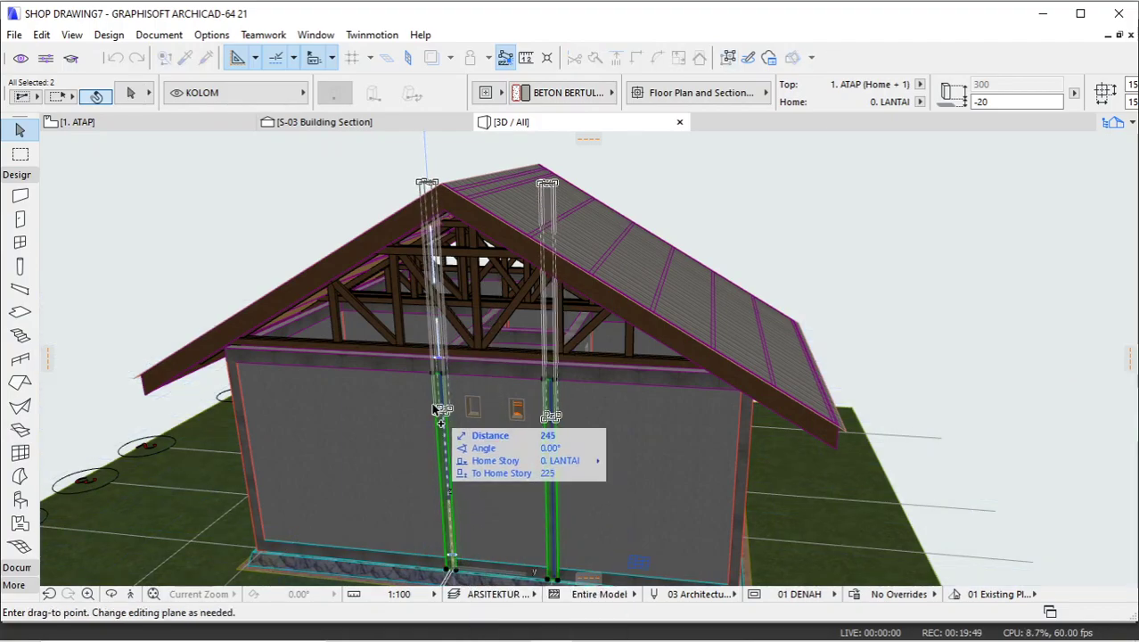
left_click(437, 358)
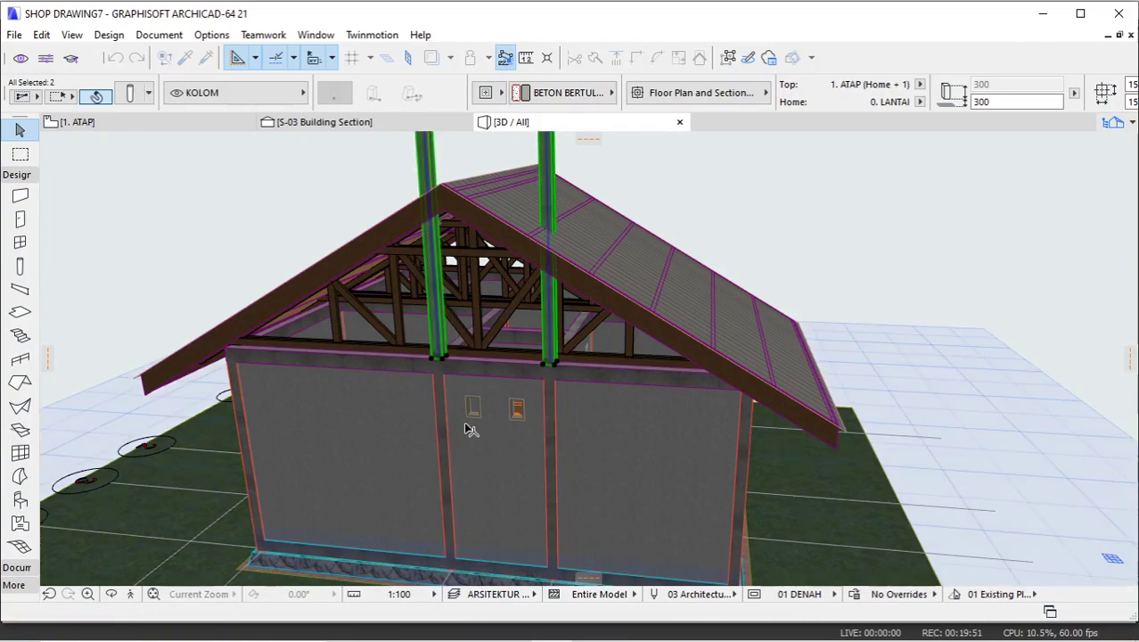
Assign the two copied columns to the KOLOM SOPI2 layer and set their home story to 1. ATAP with a bottom offset of 0.
middle_click_drag(456, 456, 357, 213, "shift")
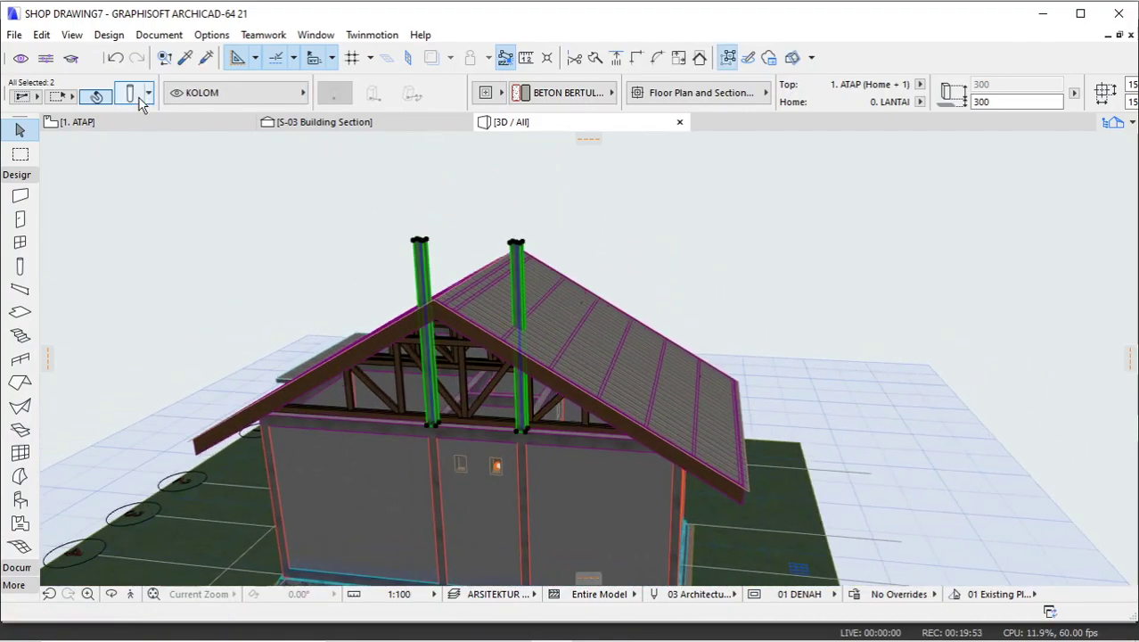
left_click(177, 98)
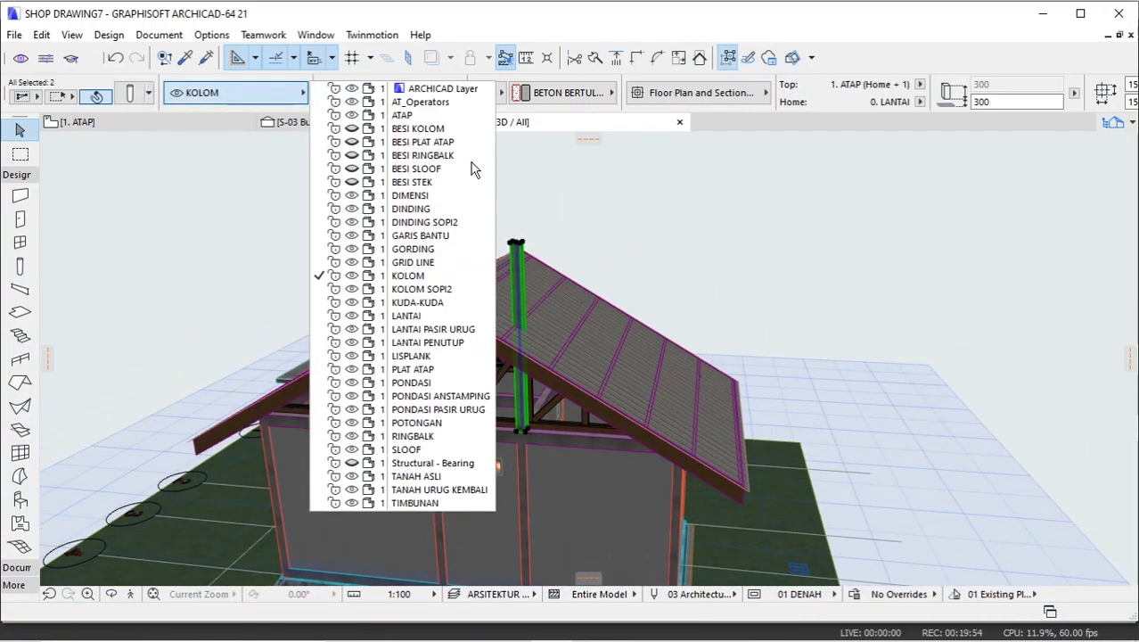
left_click(421, 289)
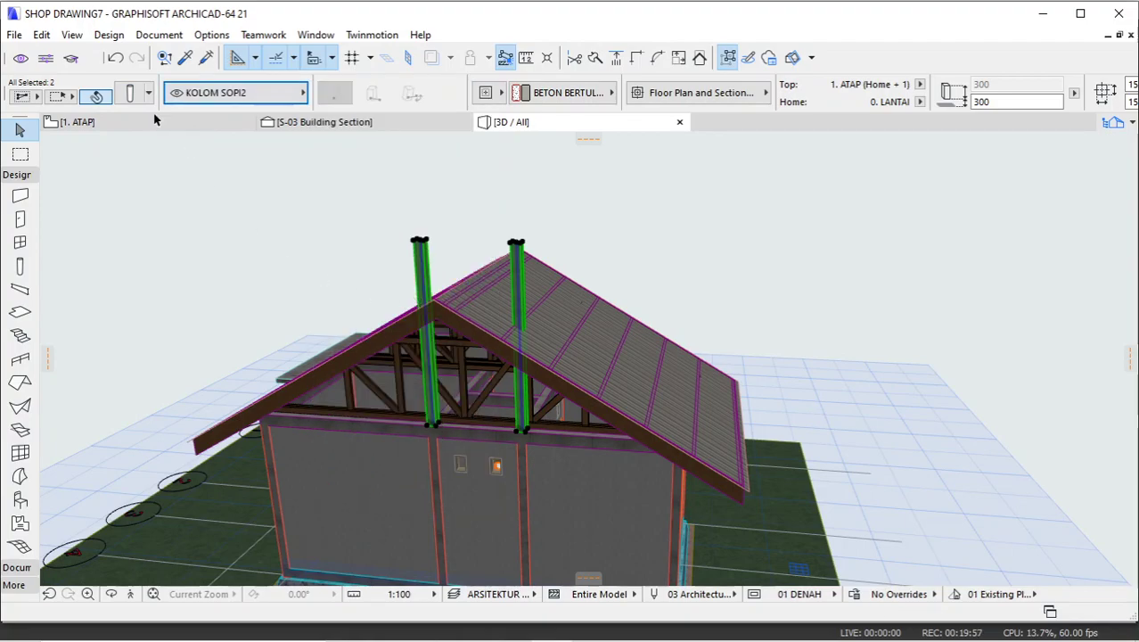
left_click(134, 96)
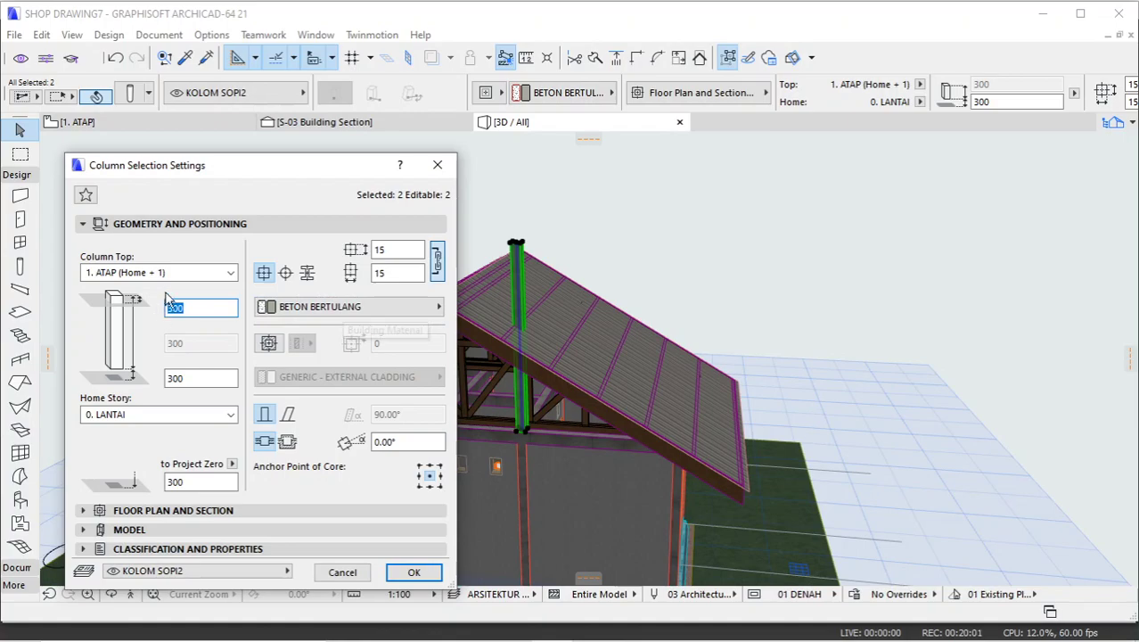
left_click(163, 417)
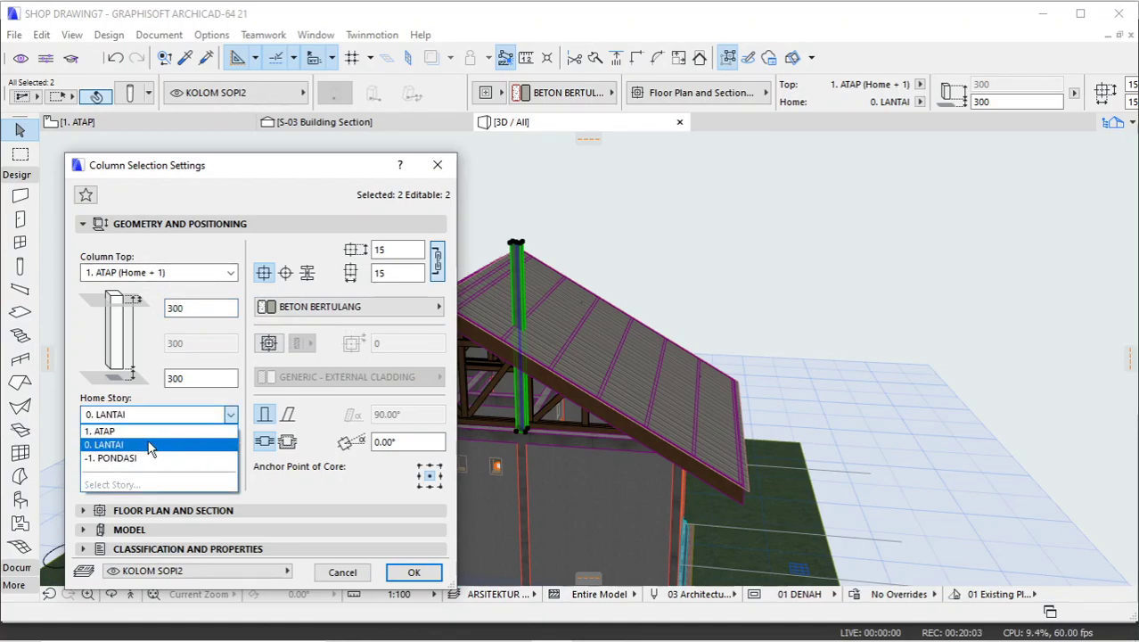
left_click(136, 431)
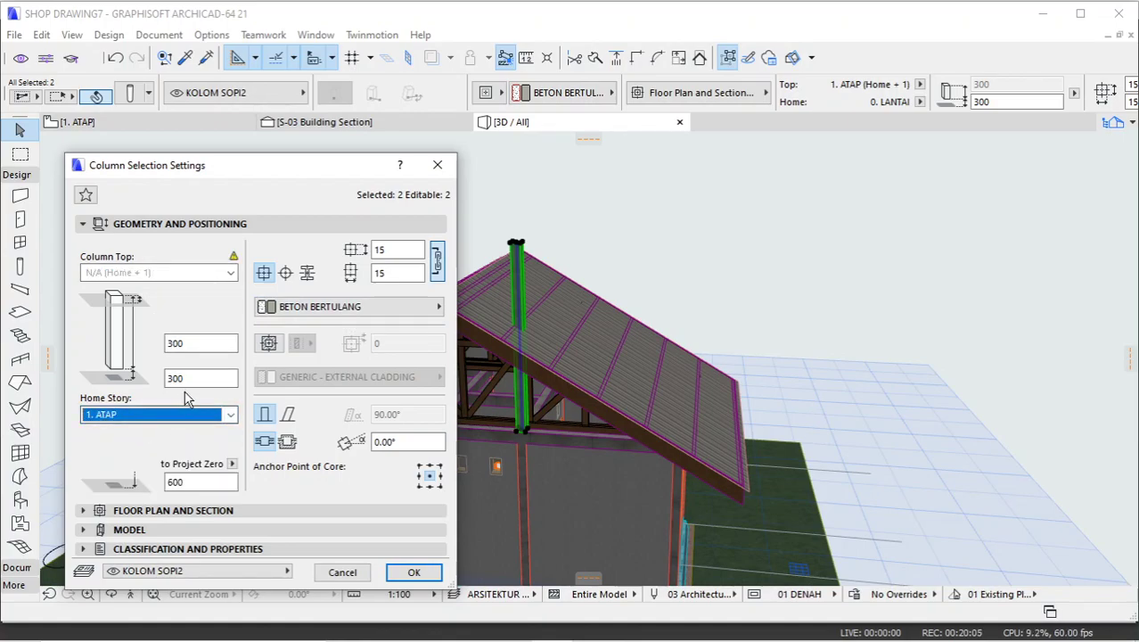
left_click(165, 378)
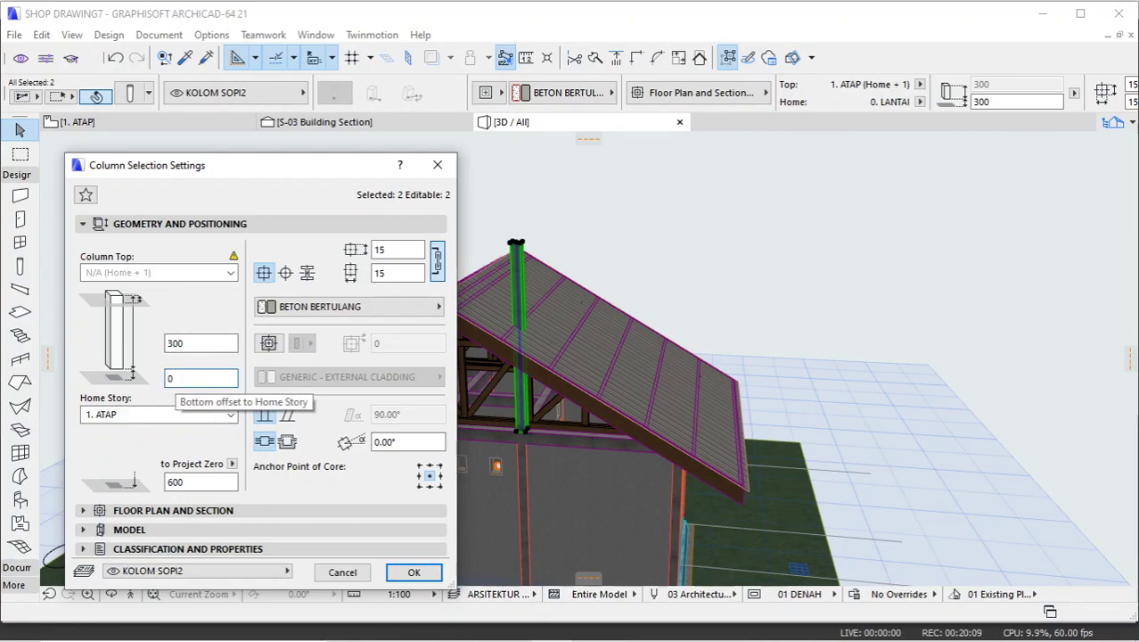
left_click(399, 579)
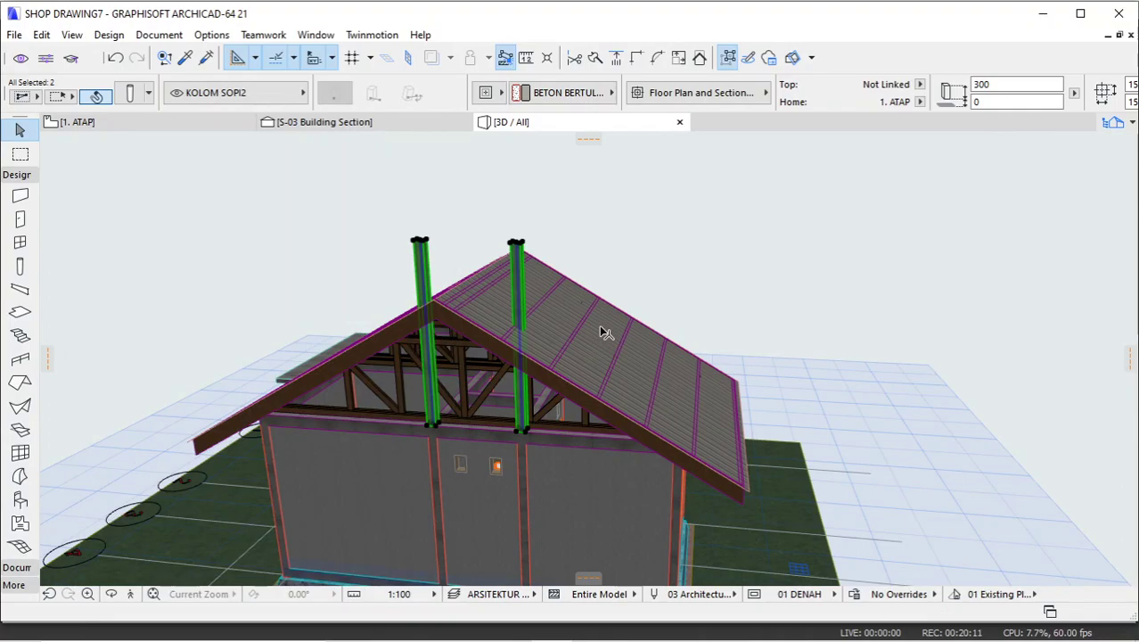
Trim the two gable columns with the roof above them, keeping the parts below the roof.
left_click(700, 59)
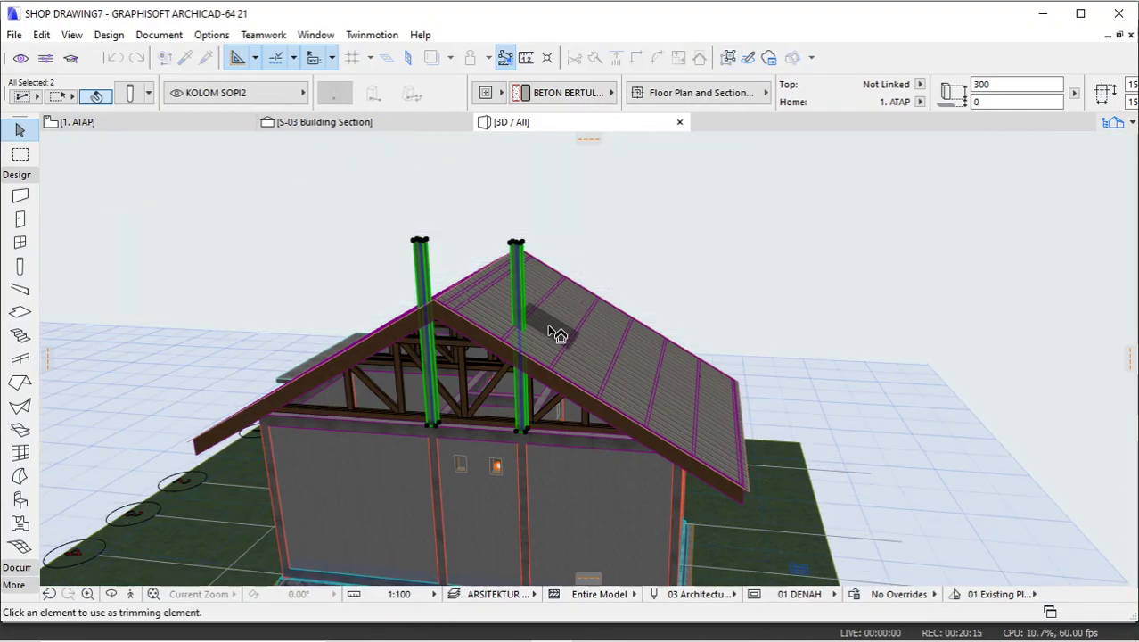
left_click(557, 334)
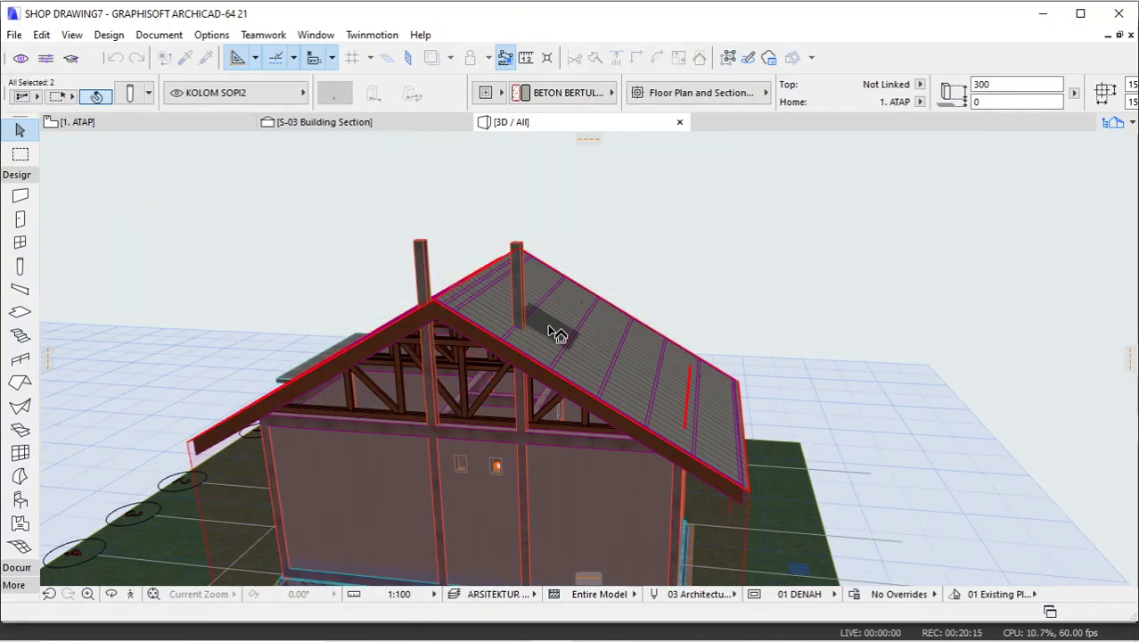
left_click(522, 419)
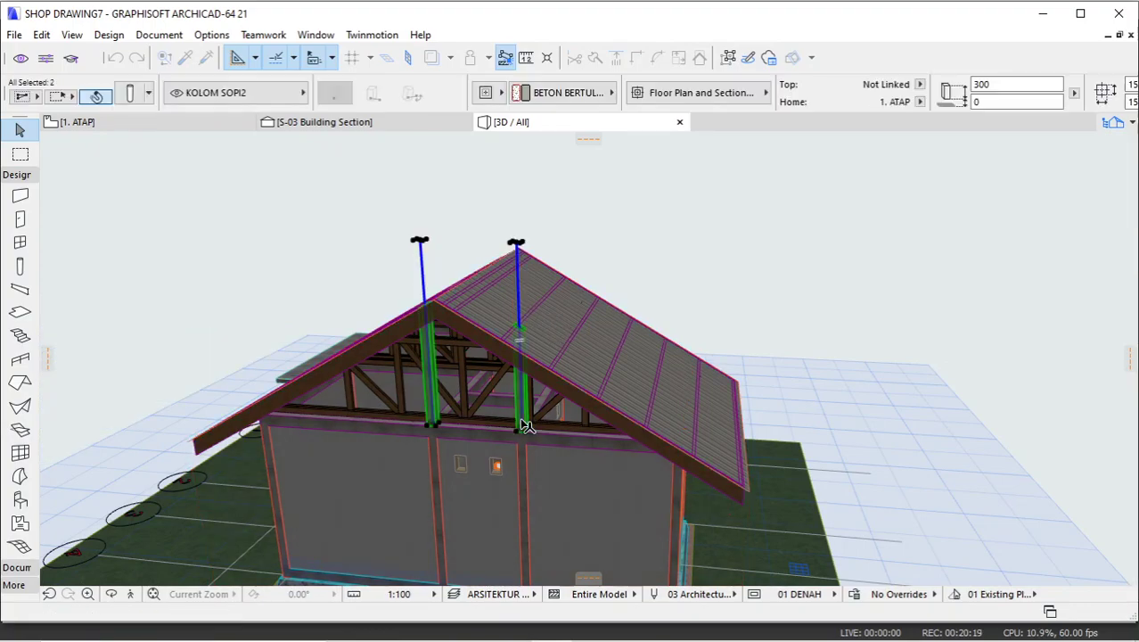
left_click(629, 233)
Inspect where the trimmed columns meet the roof covering and check the building material assigned to one of them.
middle_click_drag(554, 390, 843, 283, "shift")
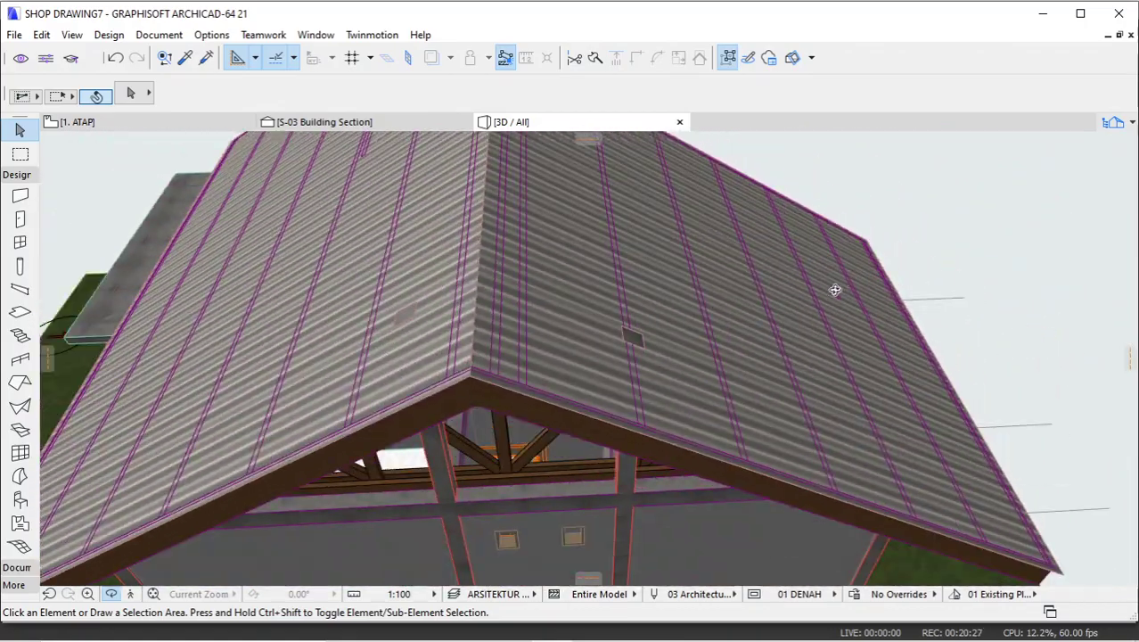
middle_click_drag(515, 402, 634, 361, "shift")
left_click(623, 430)
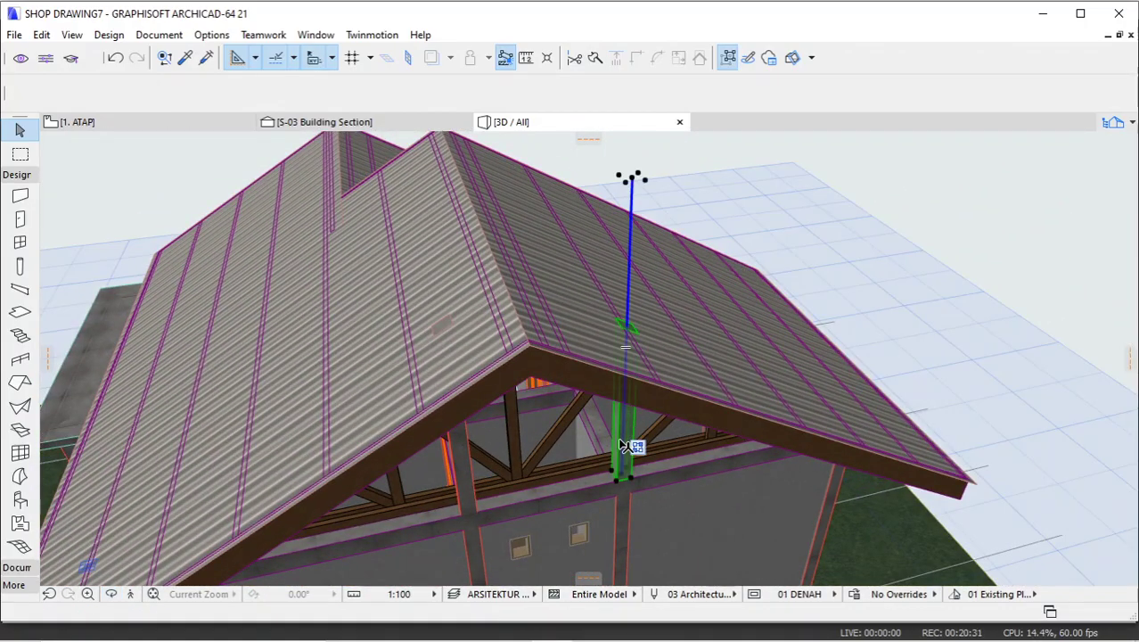
left_click(126, 100)
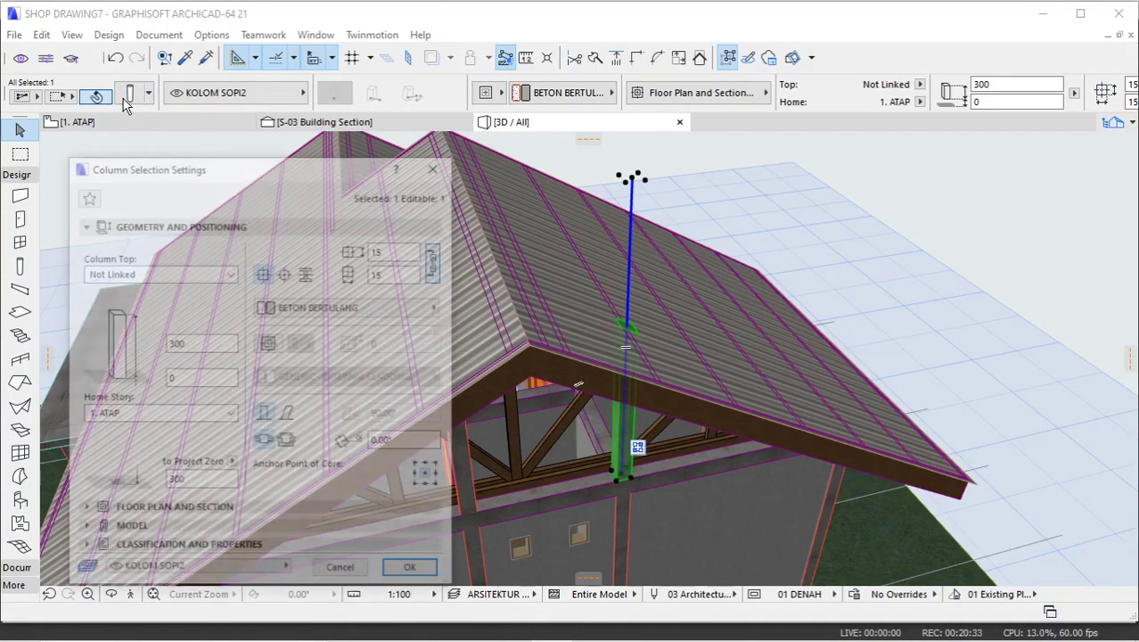
left_click(370, 307)
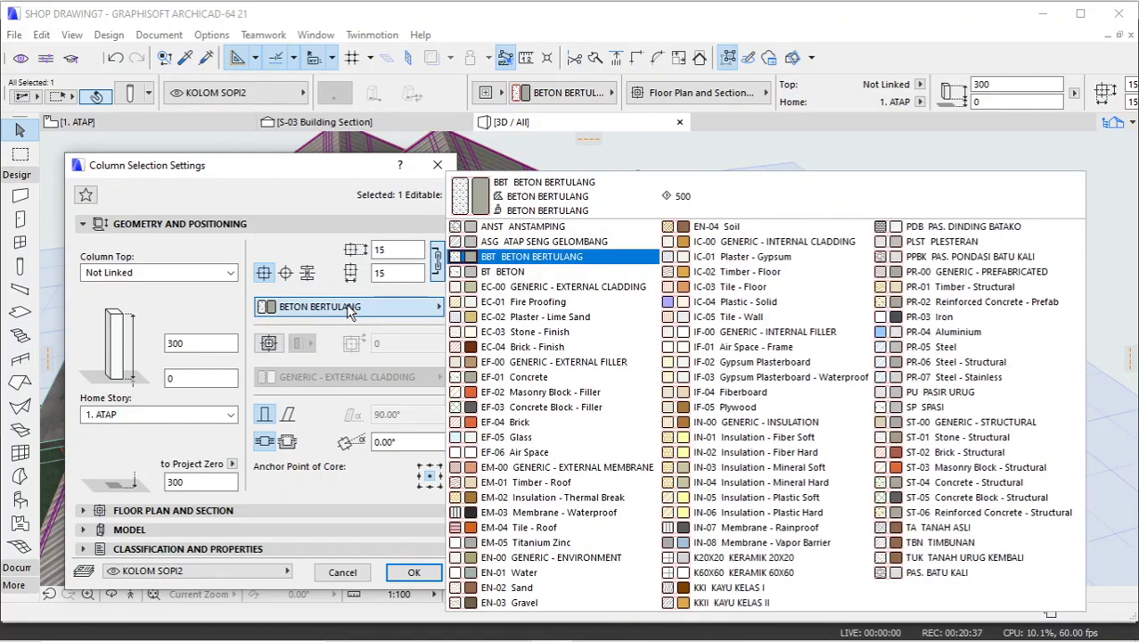
key("Escape")
key("Escape")
Set the intersection priority of the ATAP SENG GELOMBANG building material to 510, above that of BETON BERTULANG.
left_click(214, 36)
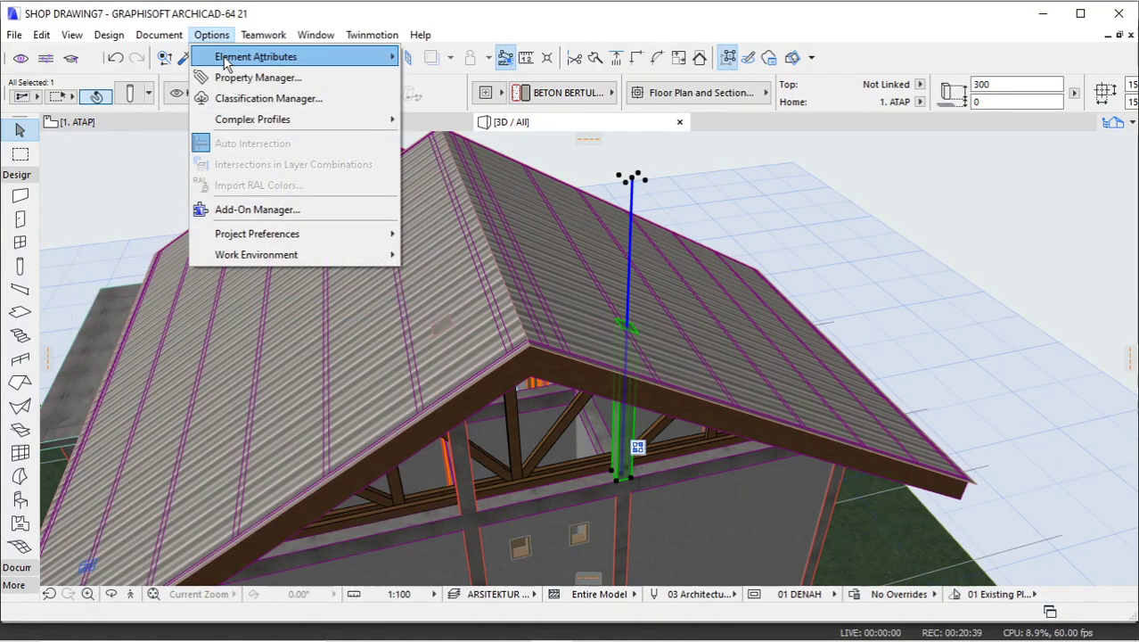
mouse_move(267, 57)
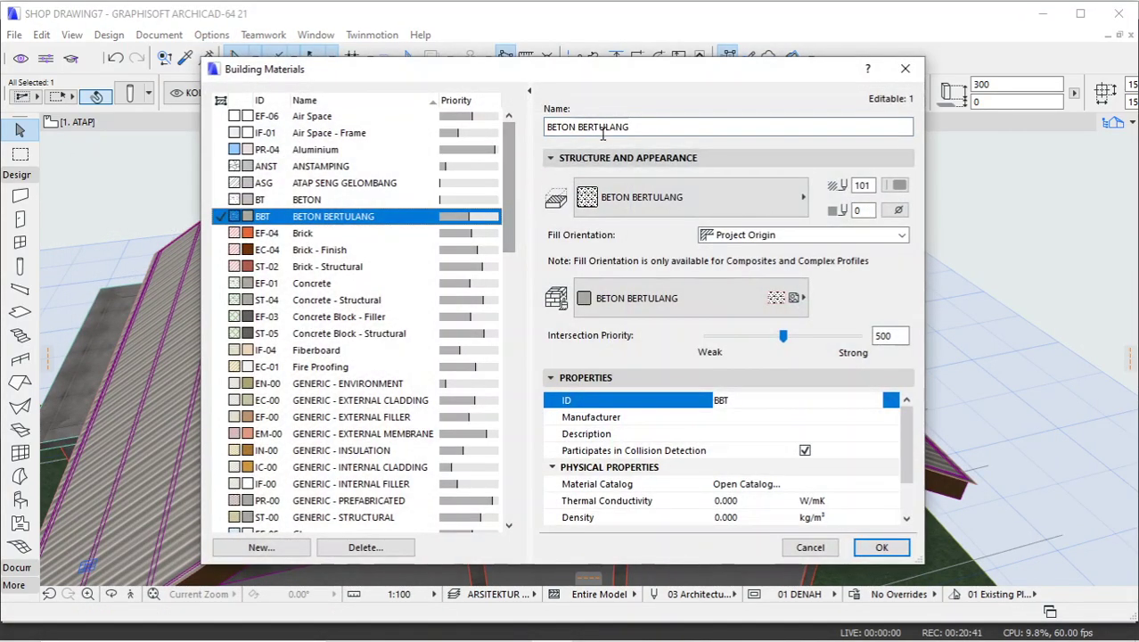
left_click_drag(898, 335, 868, 336)
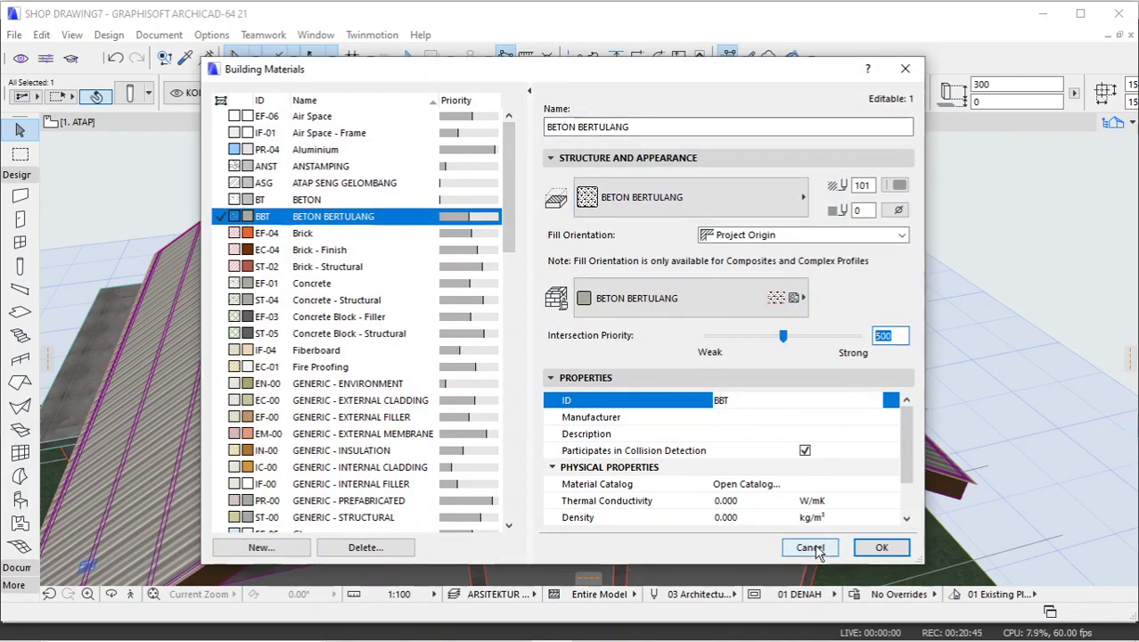
left_click(357, 183)
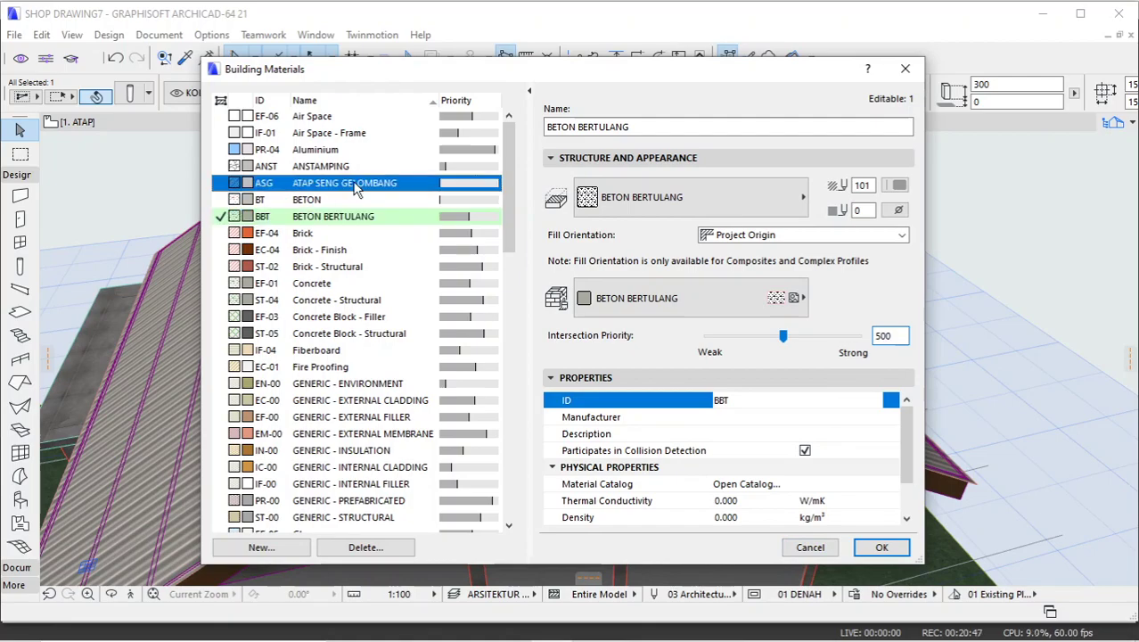
double_click(880, 335)
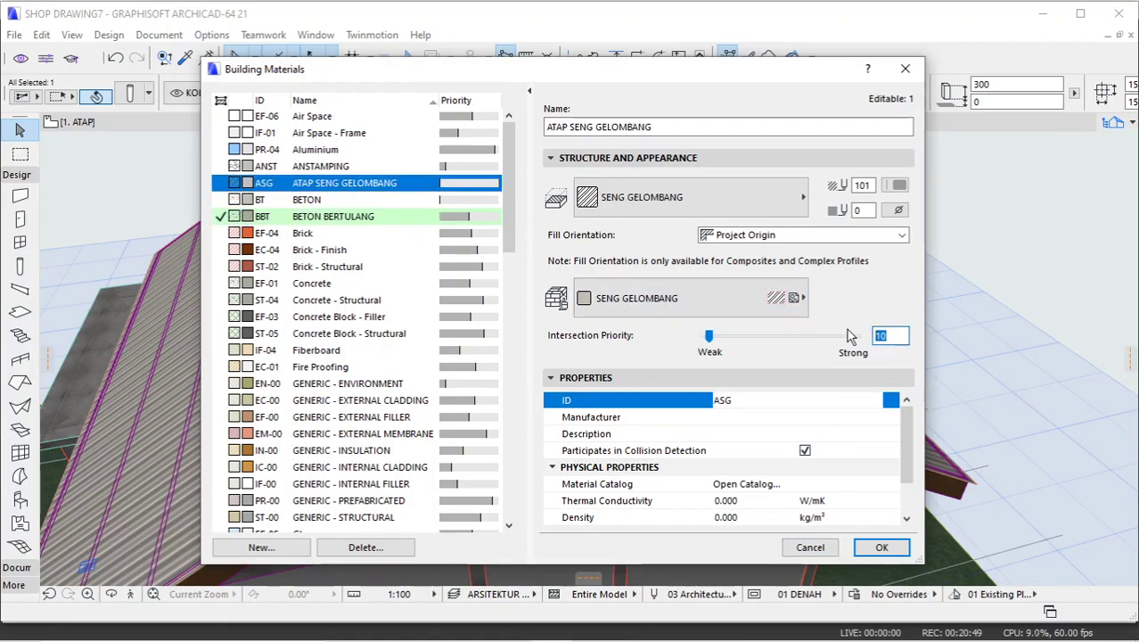
type("510")
key("Return")
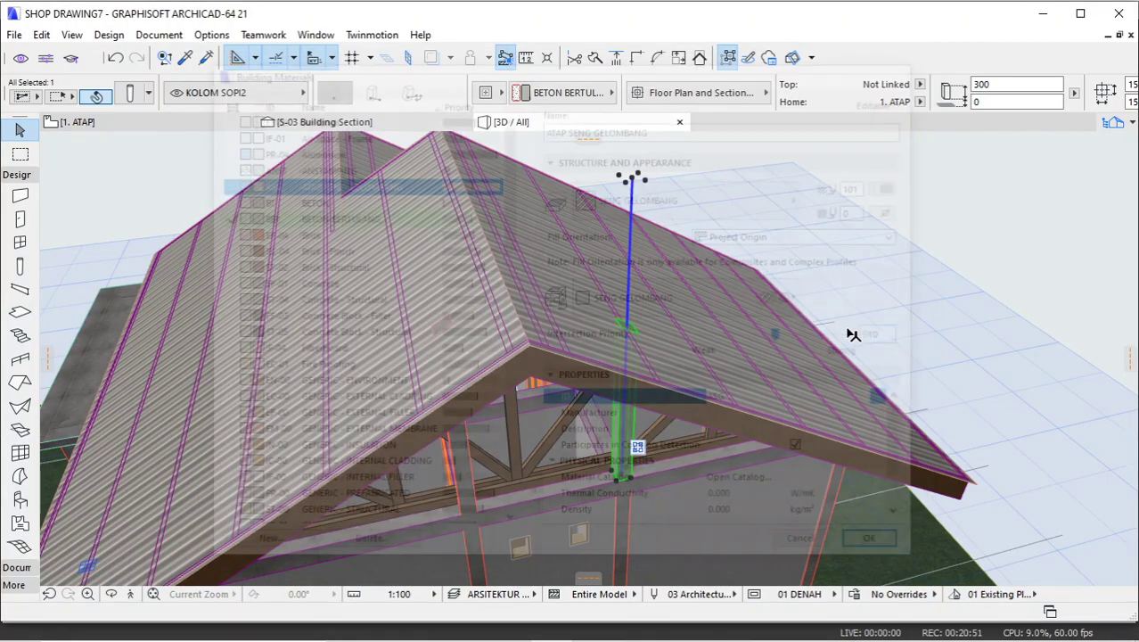
Copy the three ground-floor walls below the gable straight up so the copies stand on top of the ring beam.
left_click(856, 283)
middle_click_drag(736, 320, 655, 334, "shift")
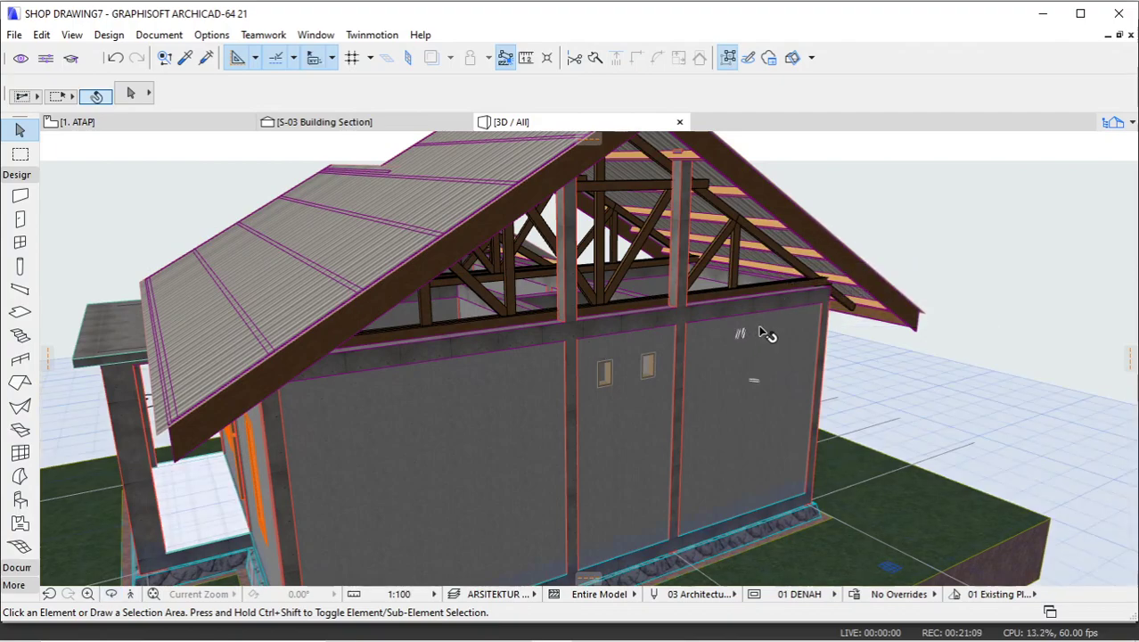
left_click(611, 355)
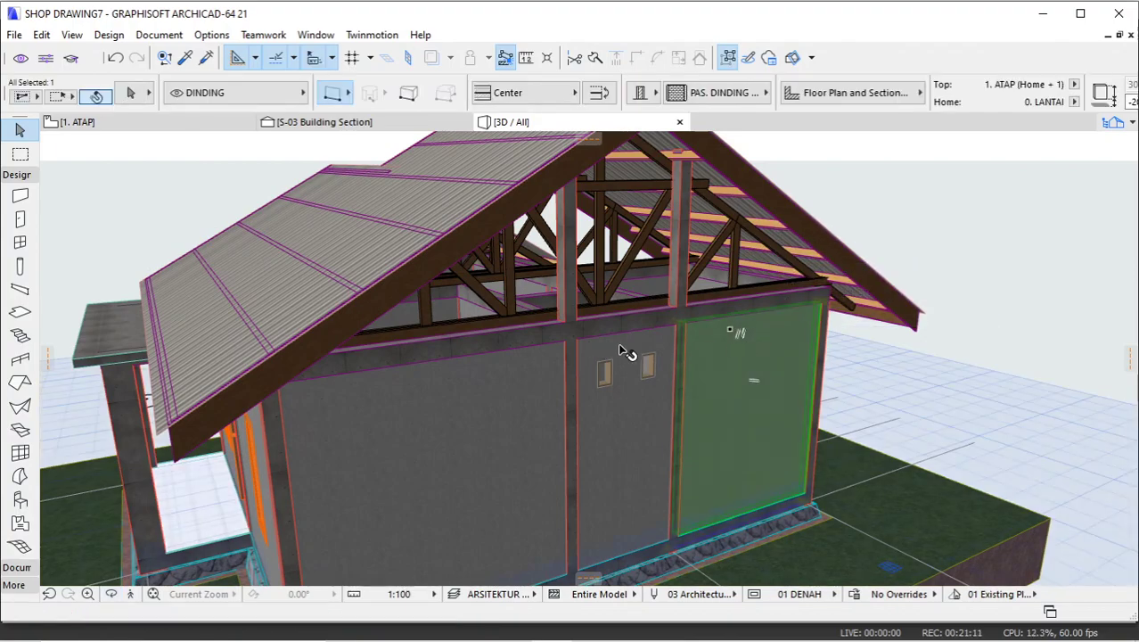
left_click(615, 356, "shift")
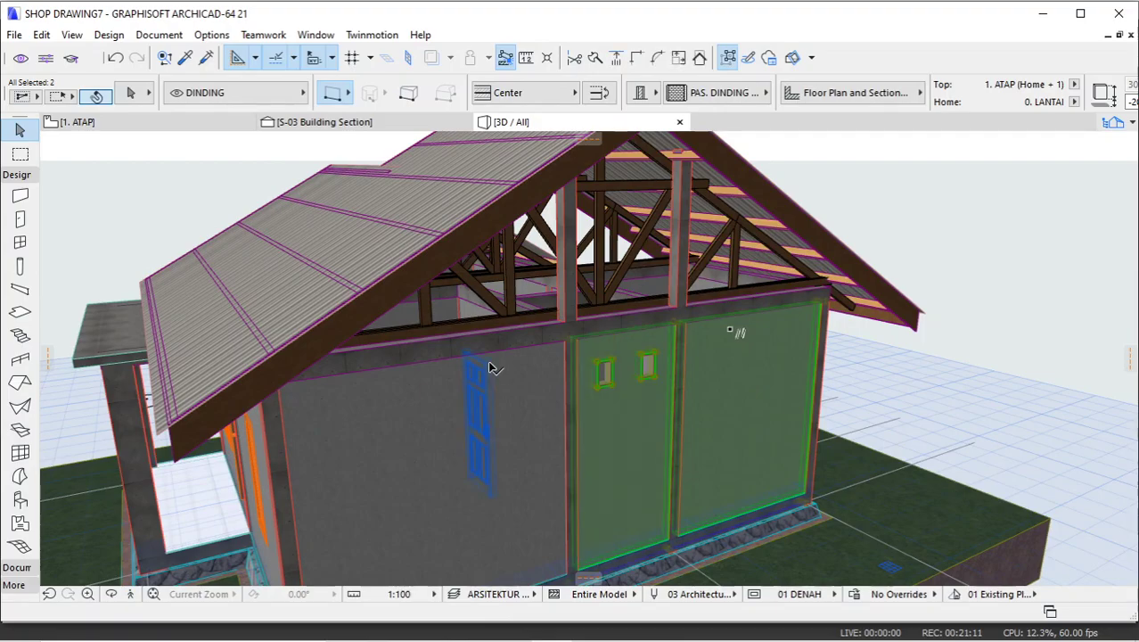
left_click(533, 379, "shift")
scroll(696, 310, "down", 3)
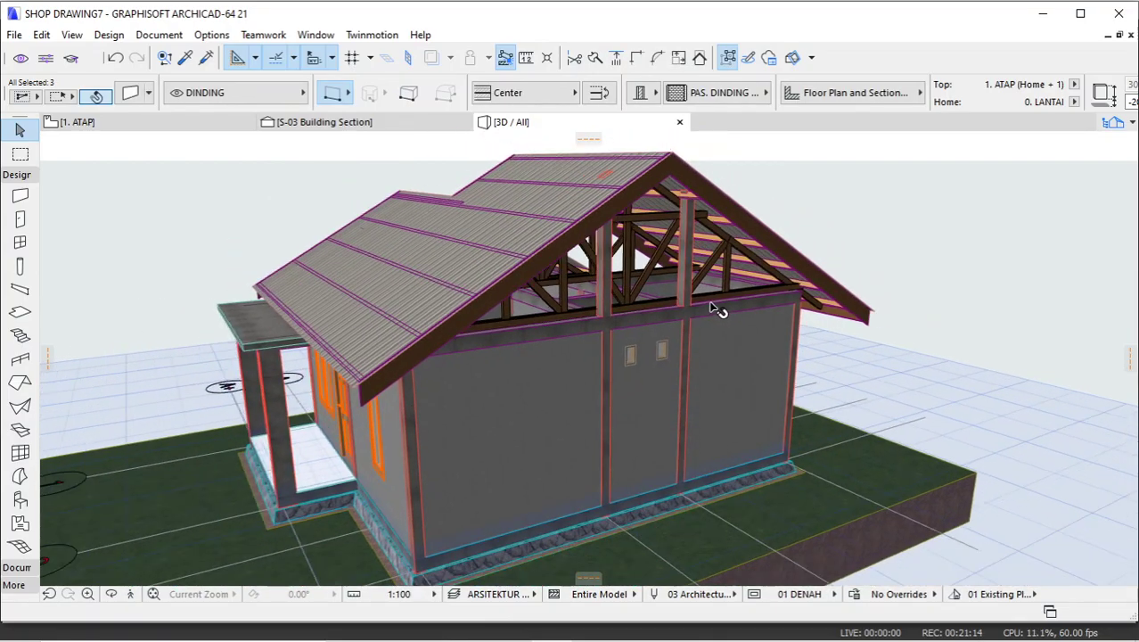
right_click(825, 179)
mouse_move(857, 280)
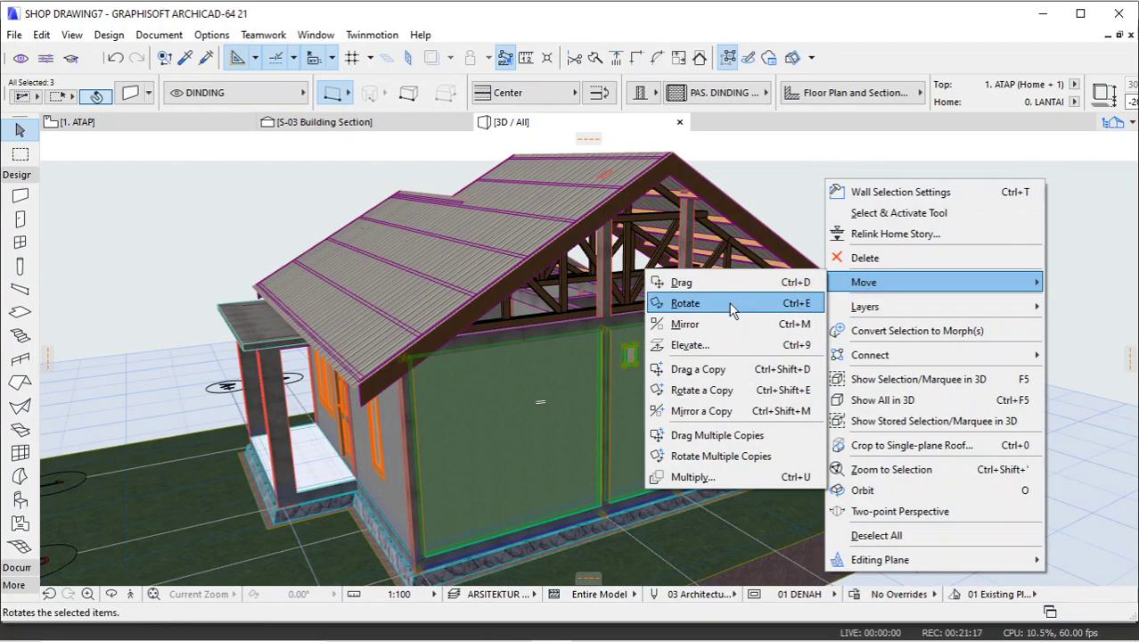
left_click(704, 368)
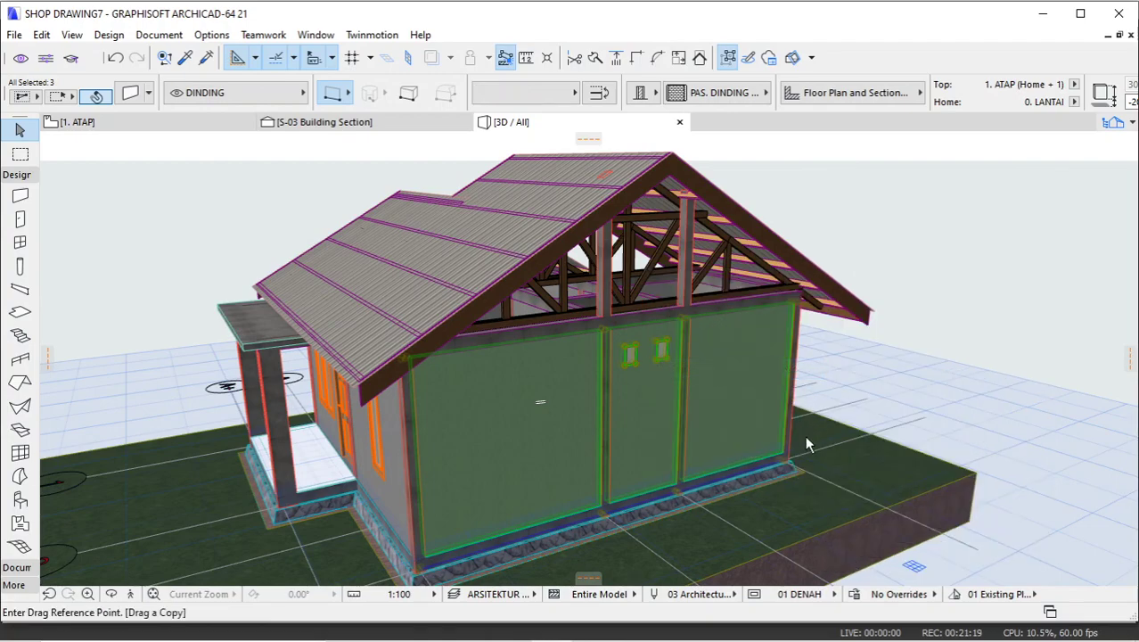
left_click(786, 465)
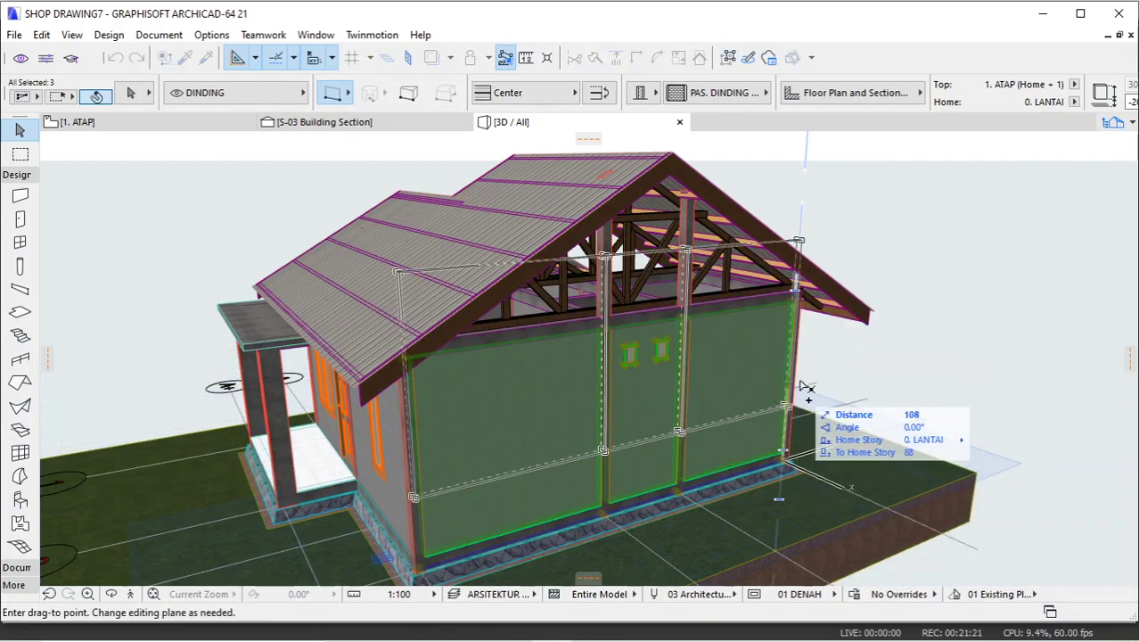
left_click(793, 267)
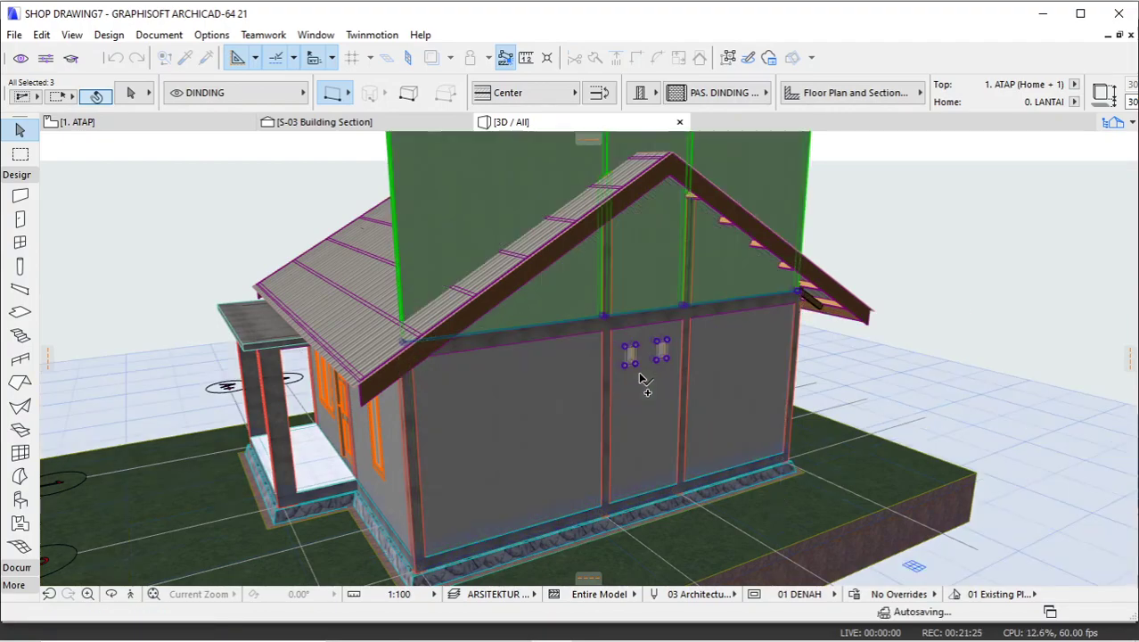
Set the home story of the three copied walls to 1. ATAP with a base offset of 0.
scroll(611, 420, "down", 3)
scroll(631, 321, "up", 6)
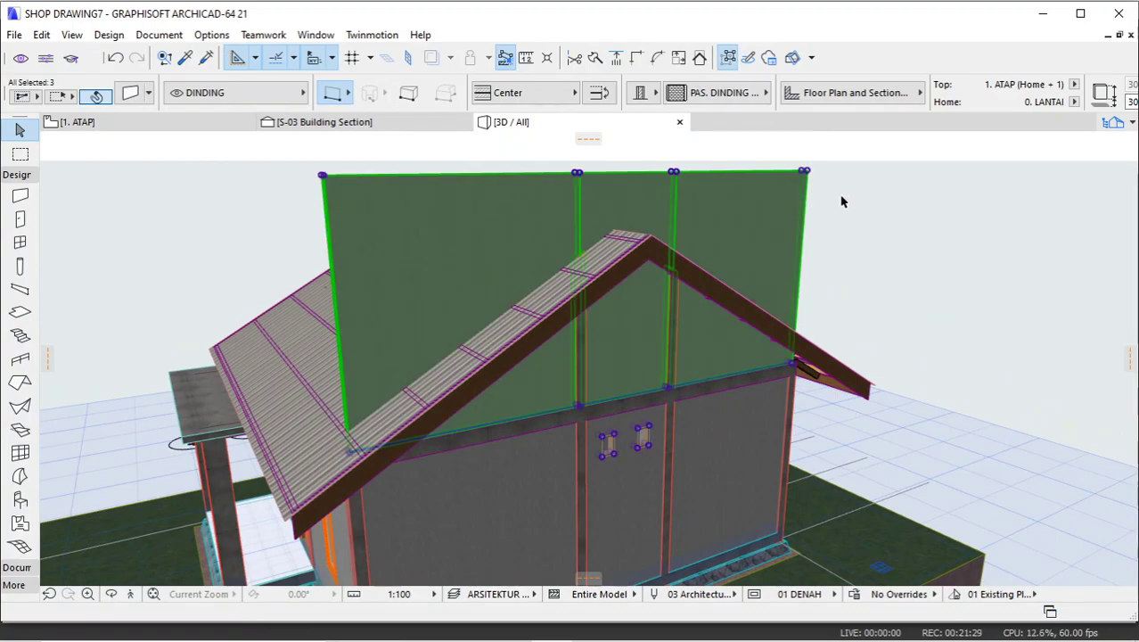
left_click(21, 96)
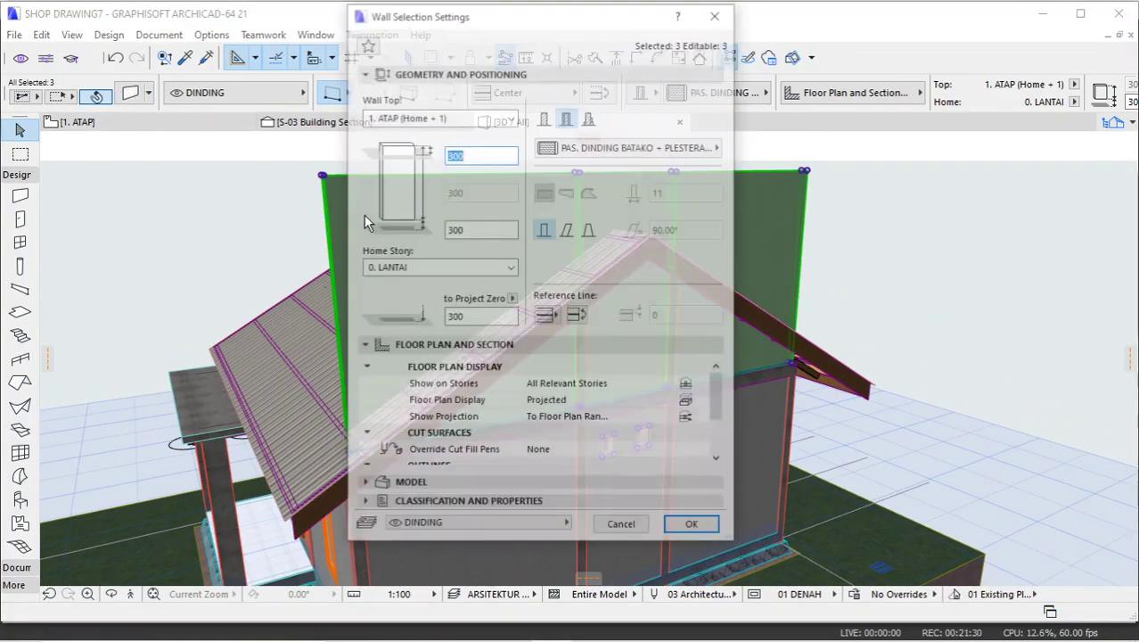
left_click(439, 271)
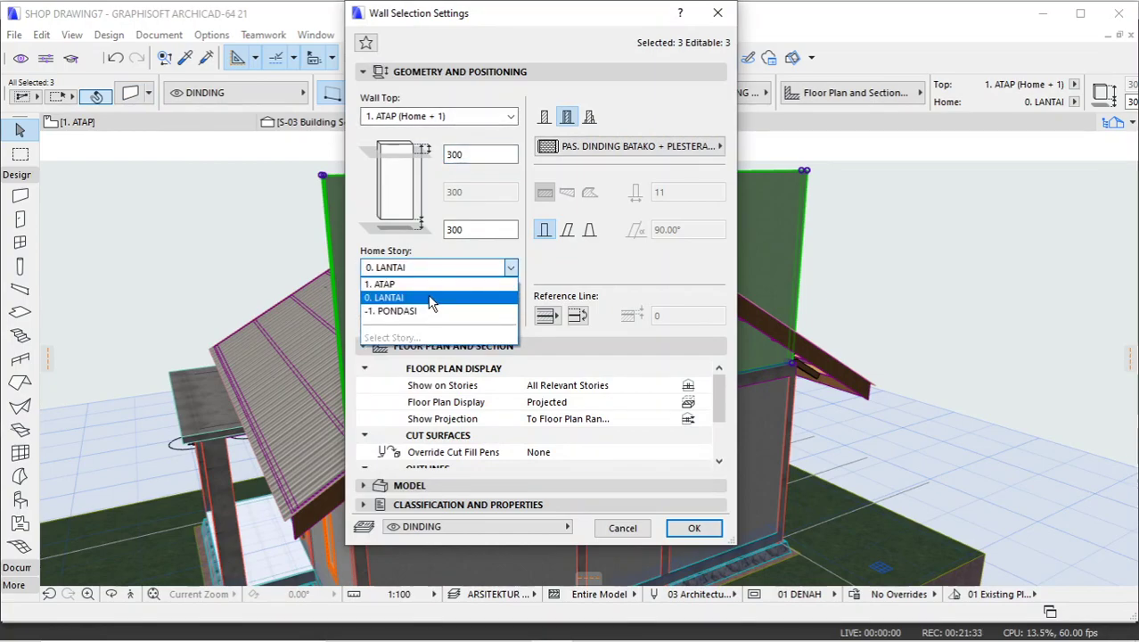
left_click(425, 284)
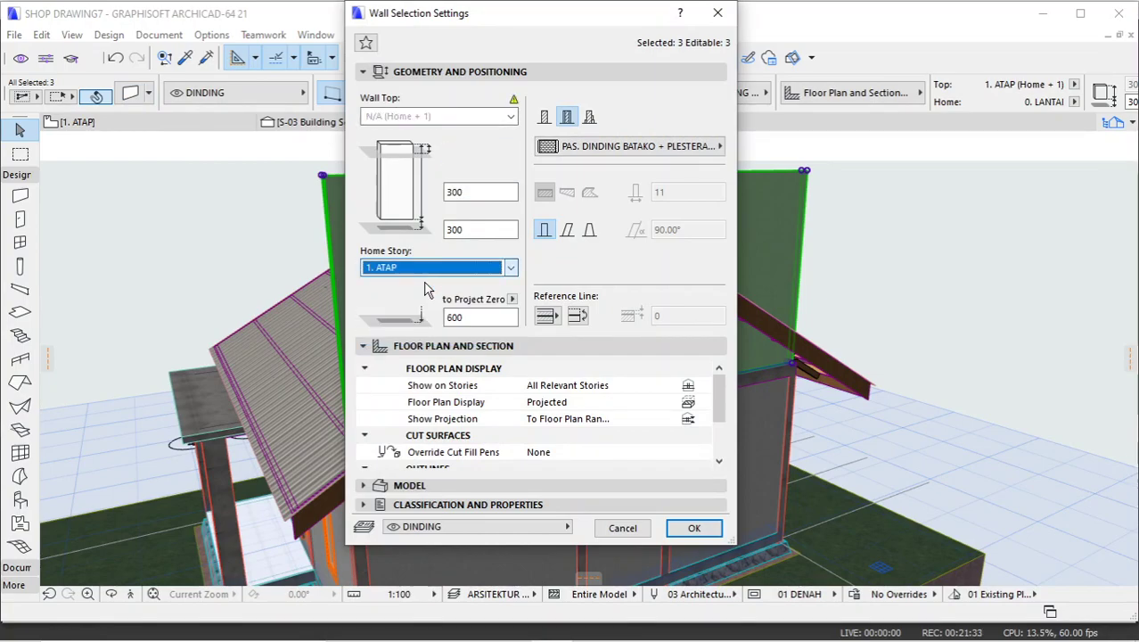
double_click(475, 229)
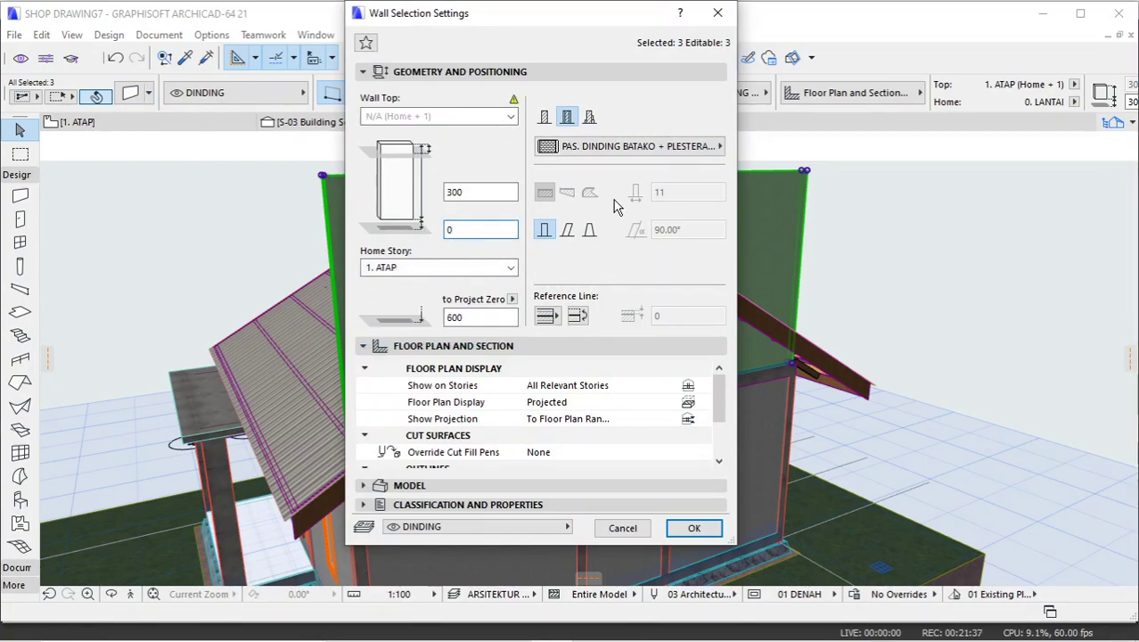
left_click(695, 529)
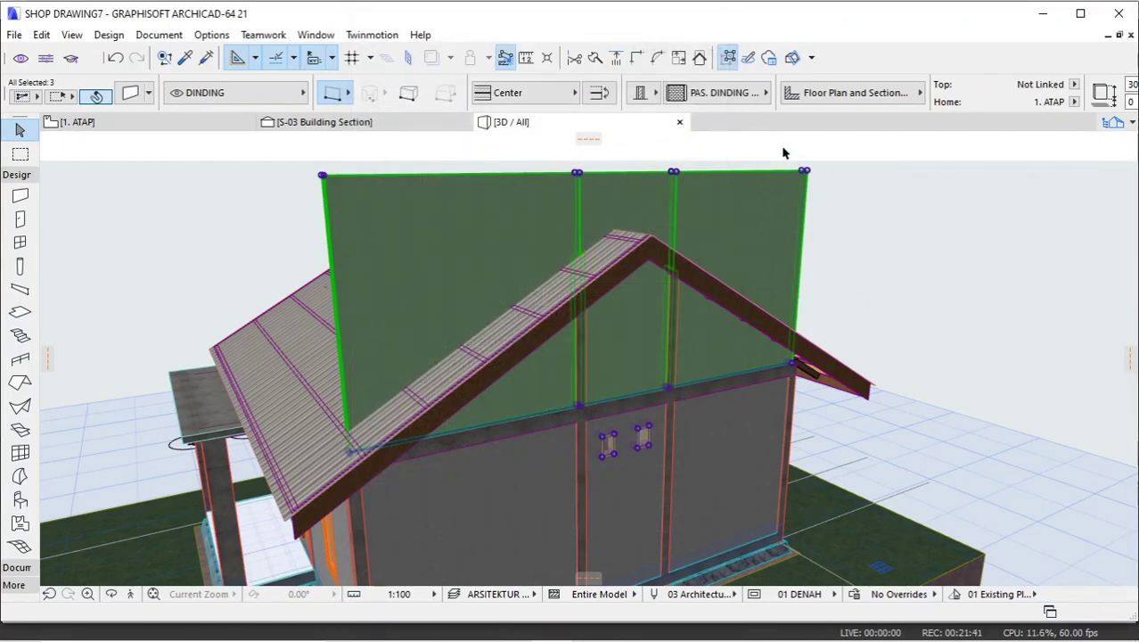
Trim the three copied gable walls with the roof above them, keeping the parts below the roof.
left_click(700, 59)
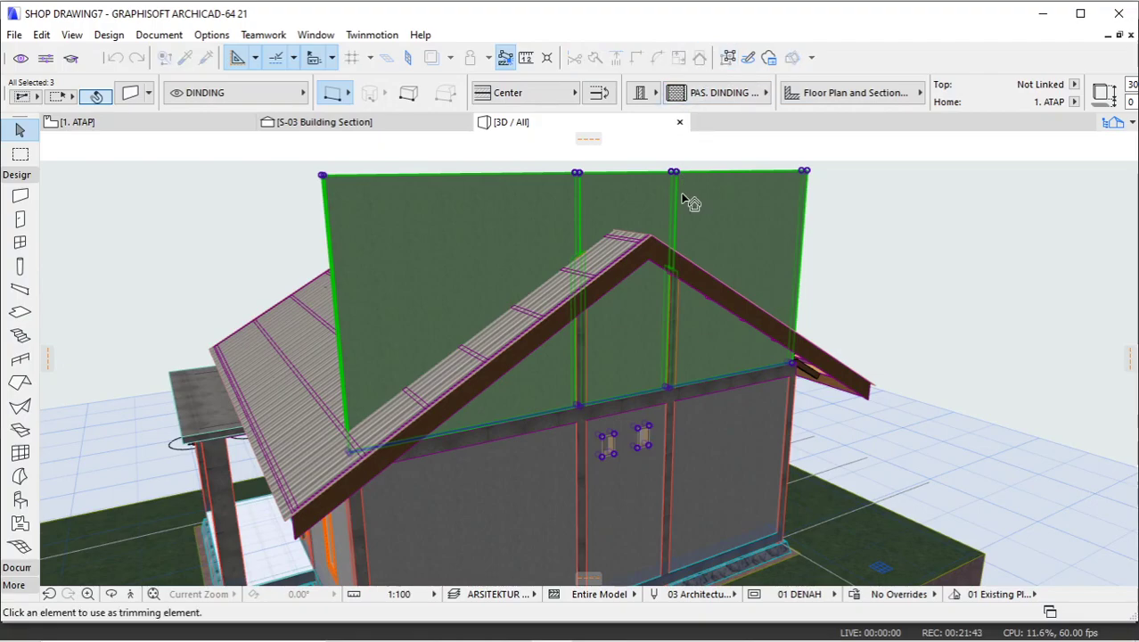
left_click(500, 348)
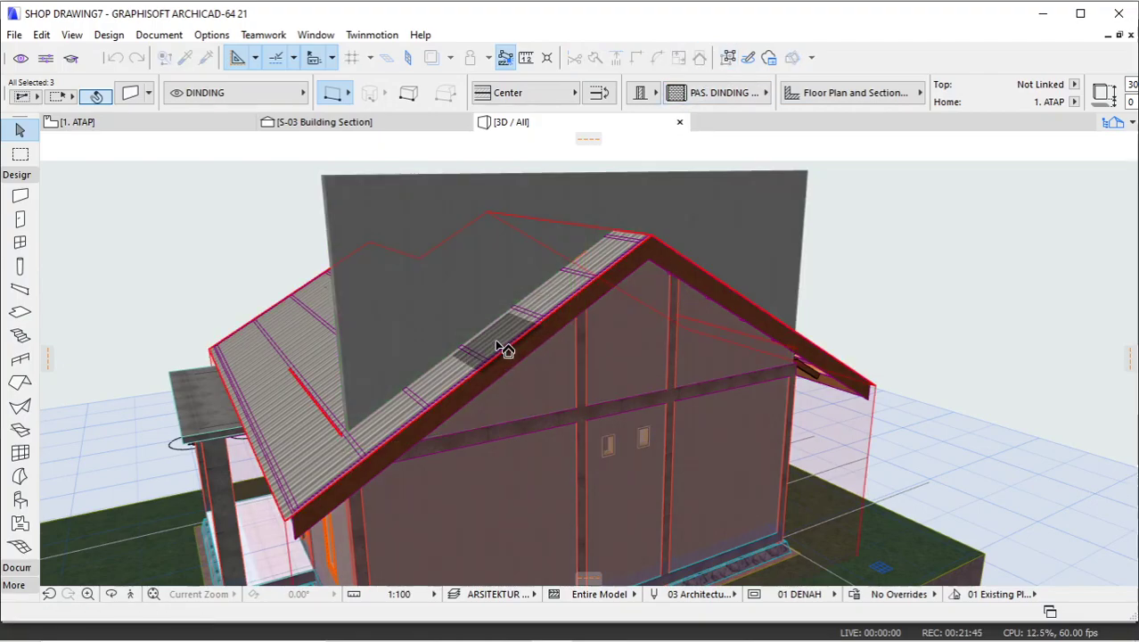
left_click(575, 361)
key("Escape")
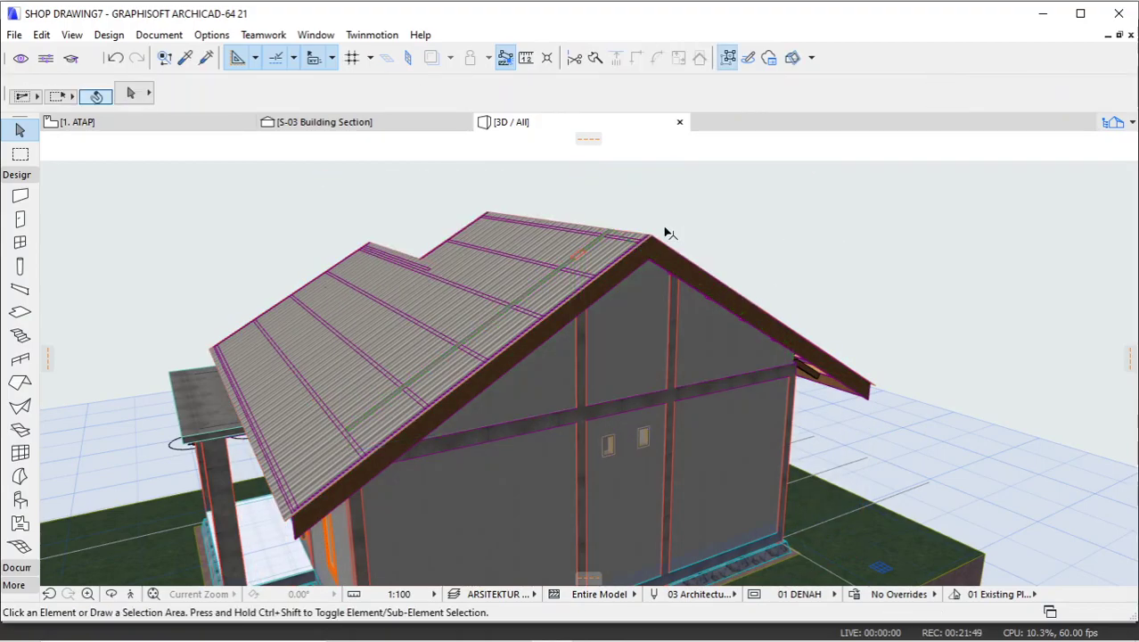
Examine the roof covering above the trimmed gable walls and the open gables on the opposite side of the house.
scroll(572, 233, "up", 5)
scroll(526, 266, "up", 3)
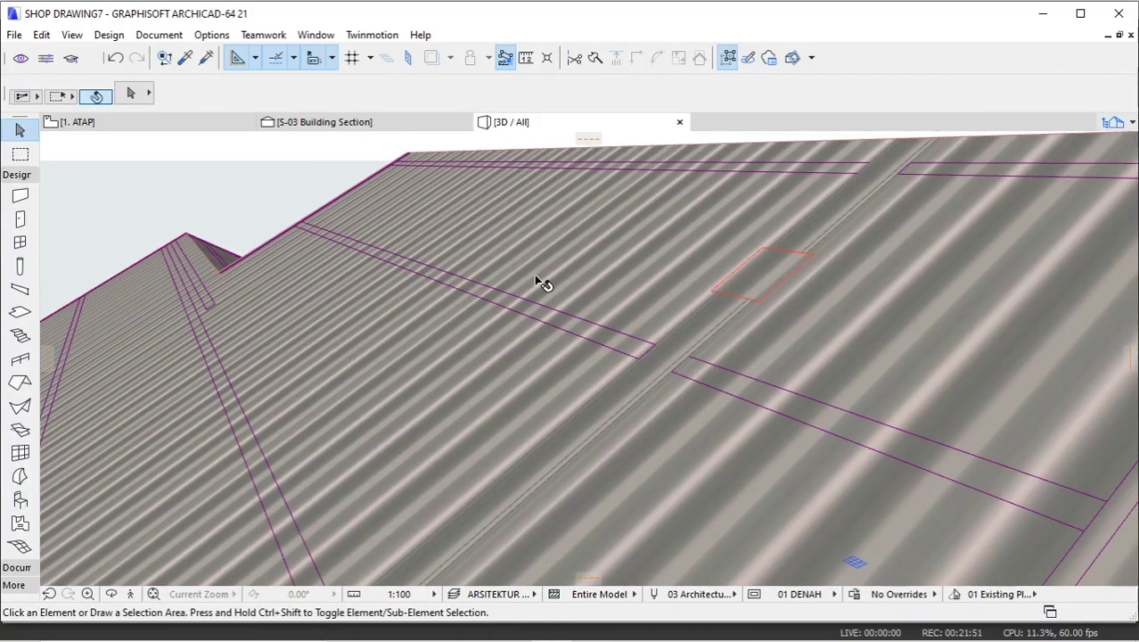
middle_click_drag(562, 330, 654, 340, "shift")
middle_click_drag(465, 334, 746, 353, "shift")
middle_click_drag(904, 325, 932, 297, "shift")
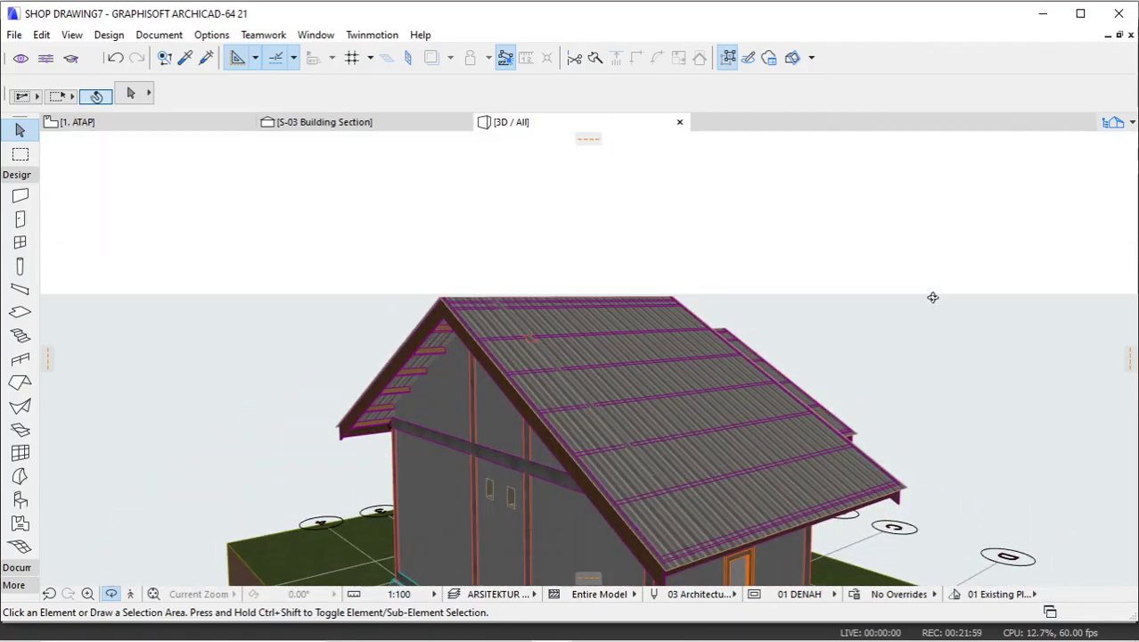
middle_click_drag(800, 370, 665, 360, "shift")
scroll(665, 360, "up", 2)
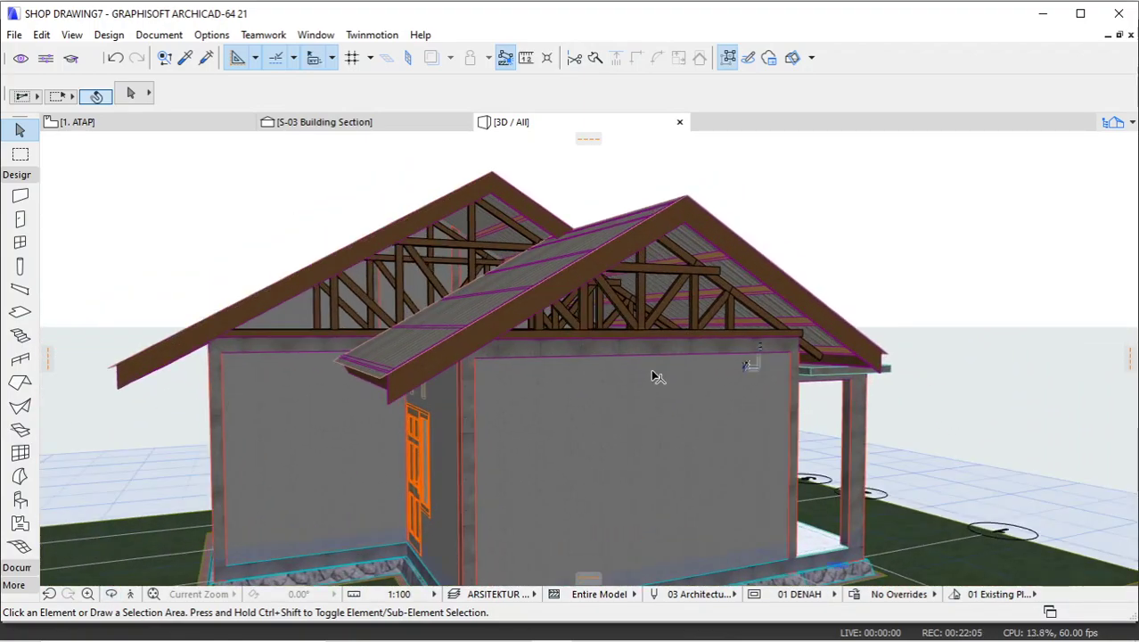
Select the ground-floor wall below the nearer open gable on the opposite side of the house.
left_click(655, 388)
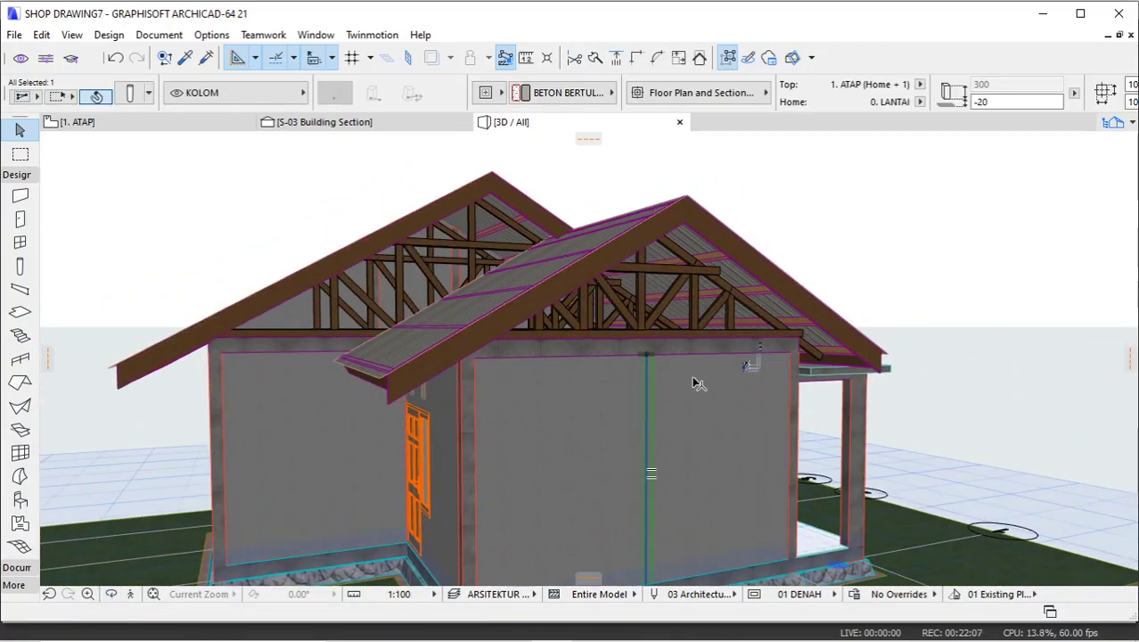
scroll(711, 376, "up", 2)
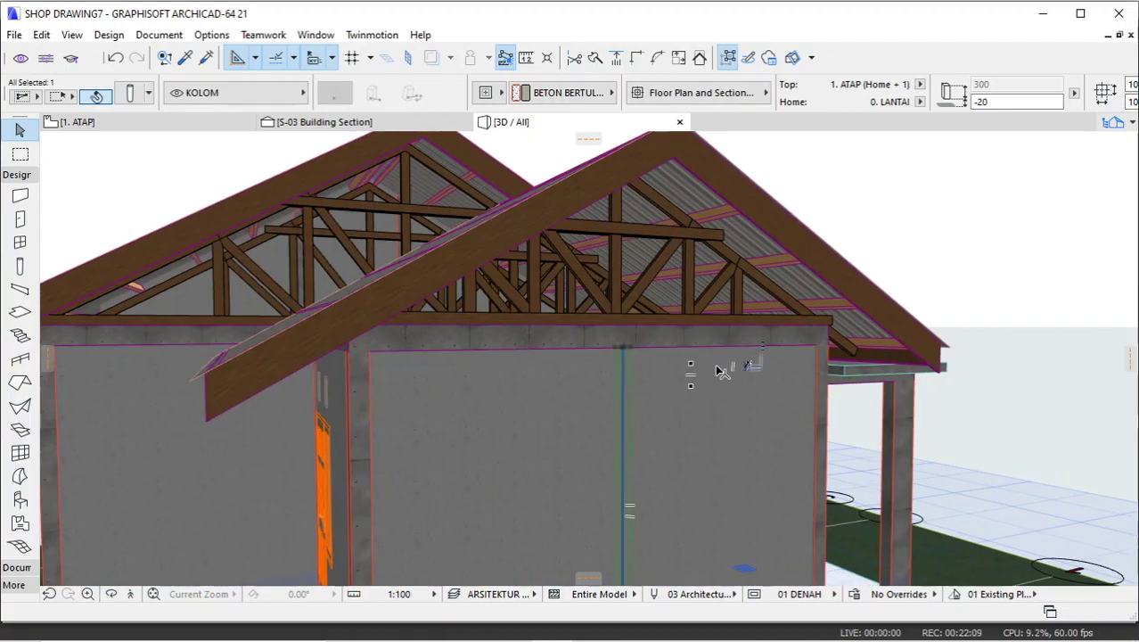
key("Escape")
scroll(784, 369, "up", 2)
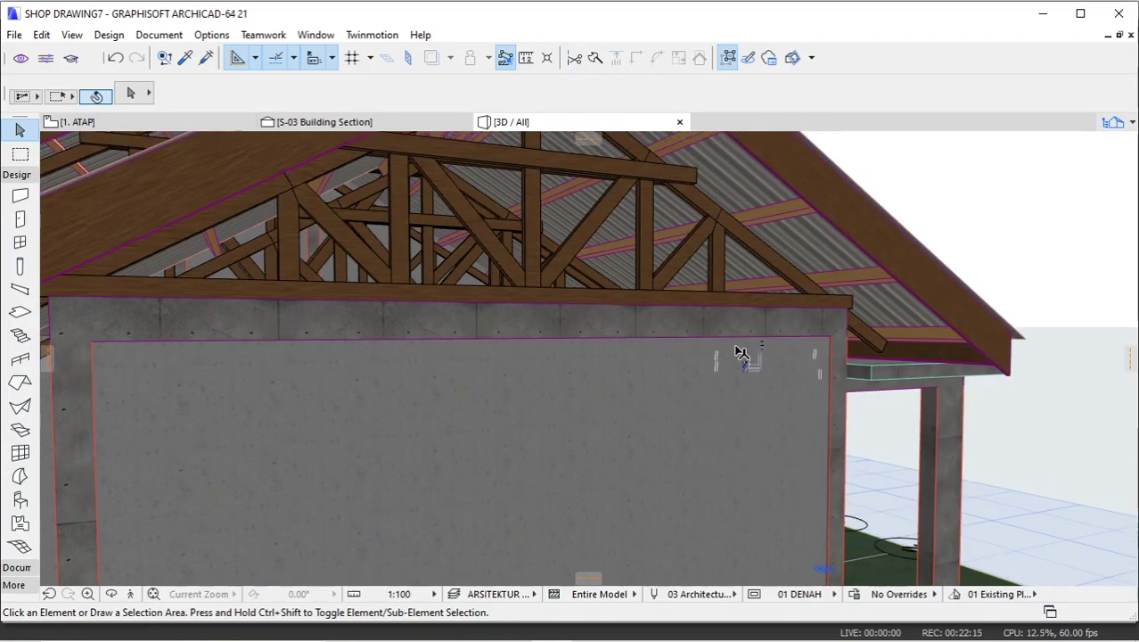
scroll(770, 440, "down", 1)
left_click(770, 440)
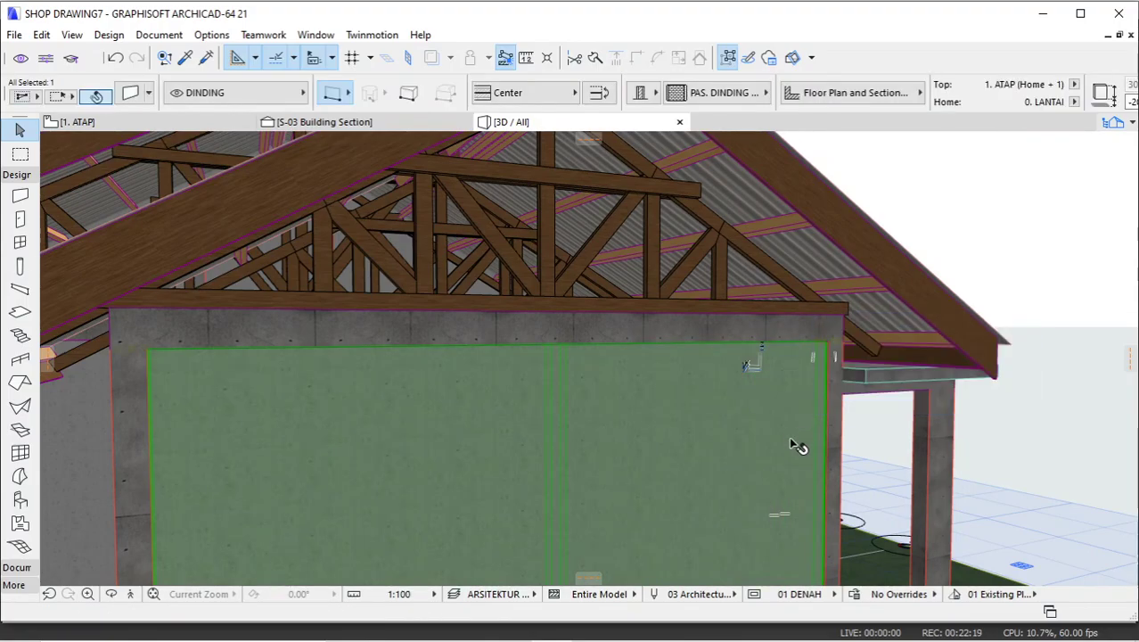
scroll(798, 446, "down", 3)
right_click(826, 218)
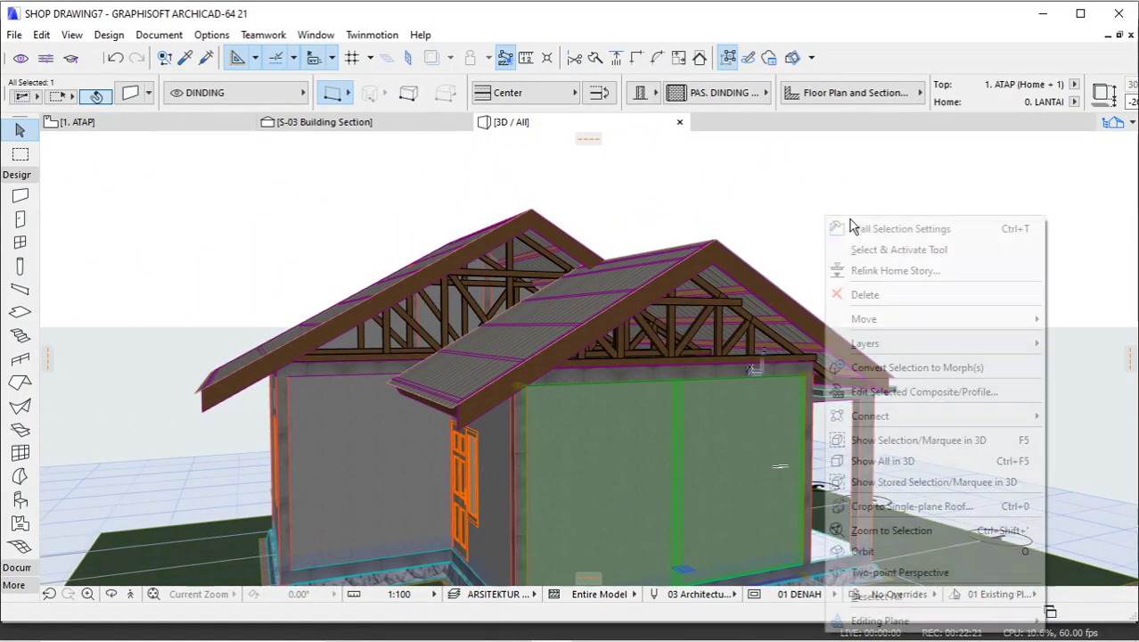
mouse_move(863, 314)
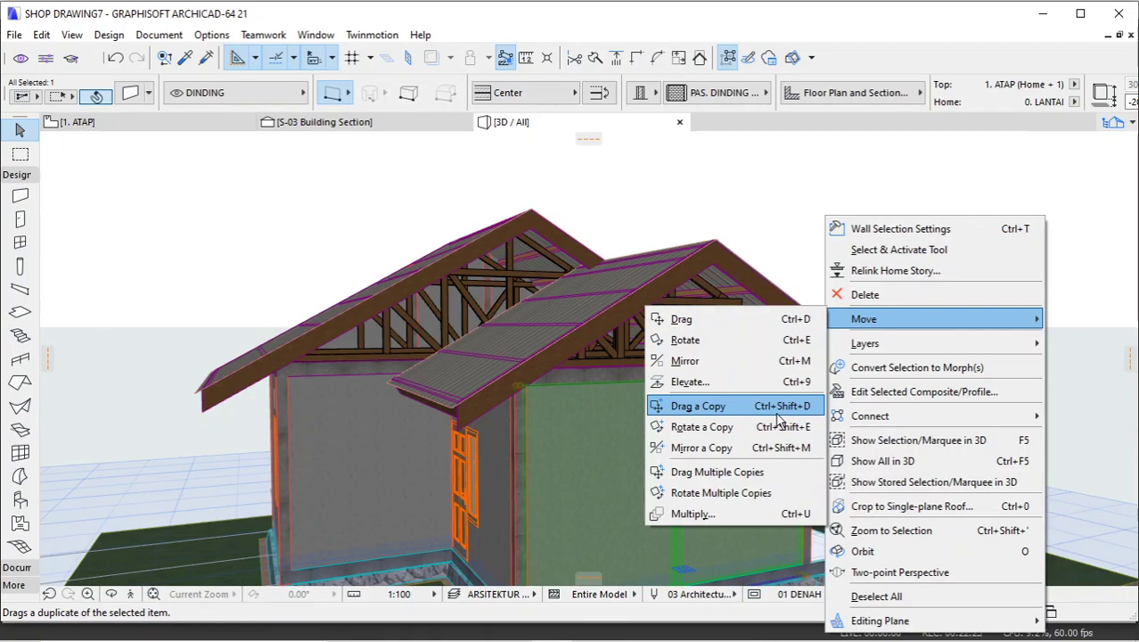
left_click(700, 405)
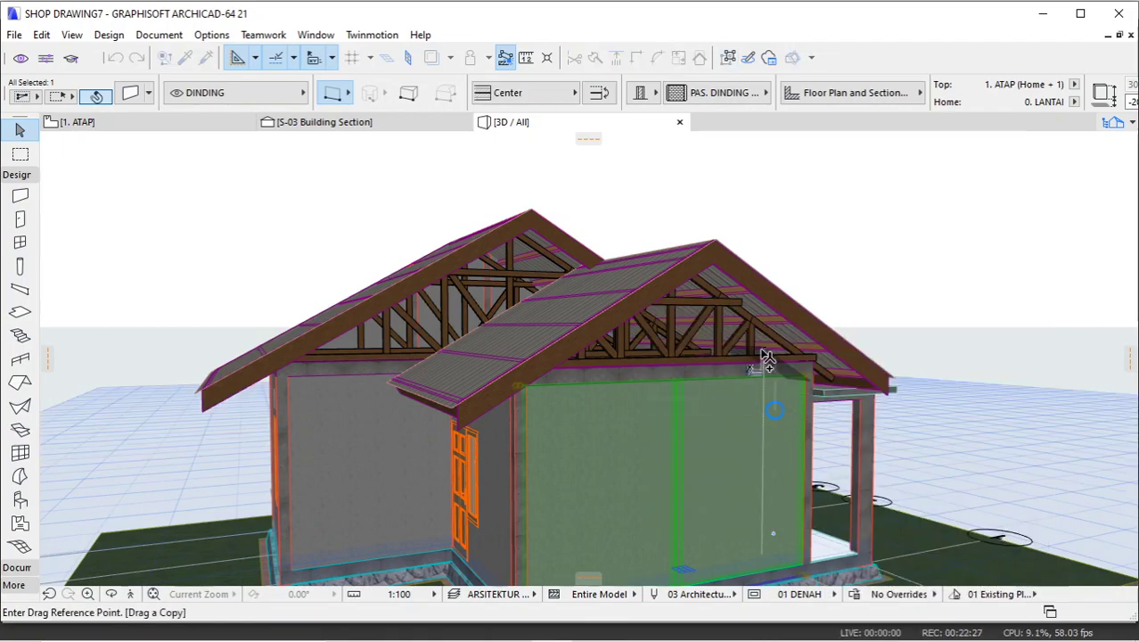
scroll(780, 428, "up", 3)
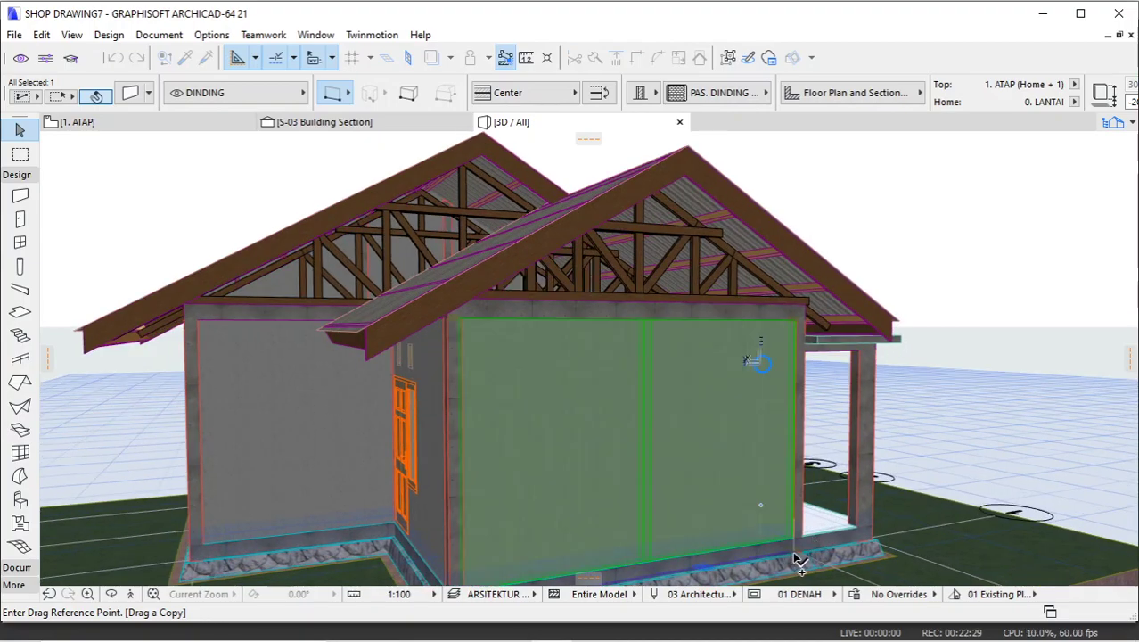
scroll(665, 557, "down", 3)
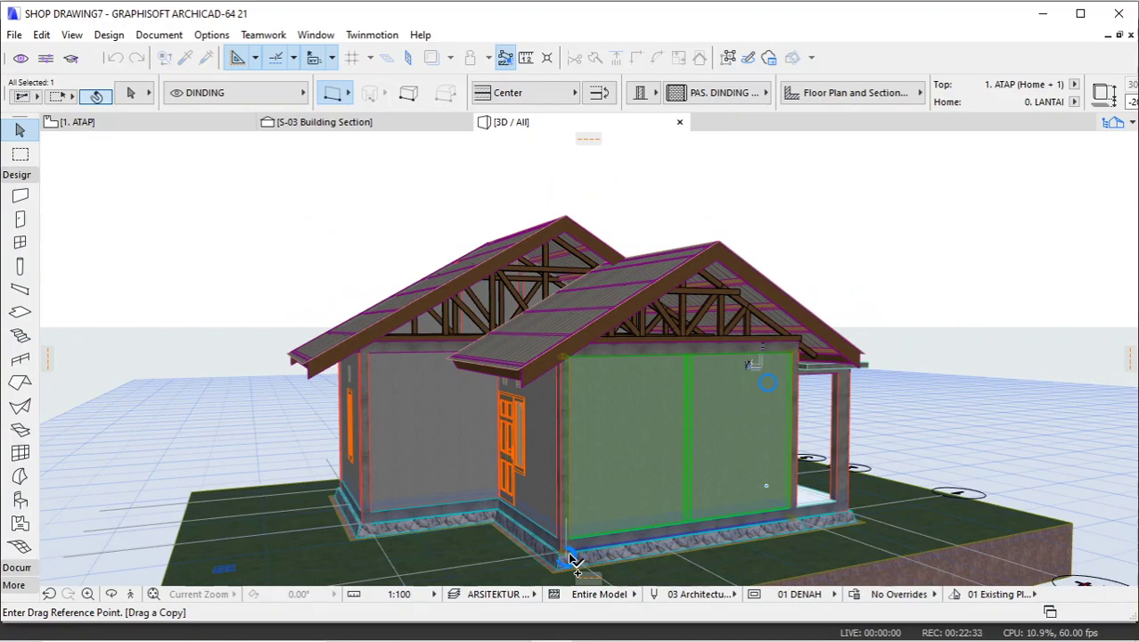
scroll(565, 557, "up", 5)
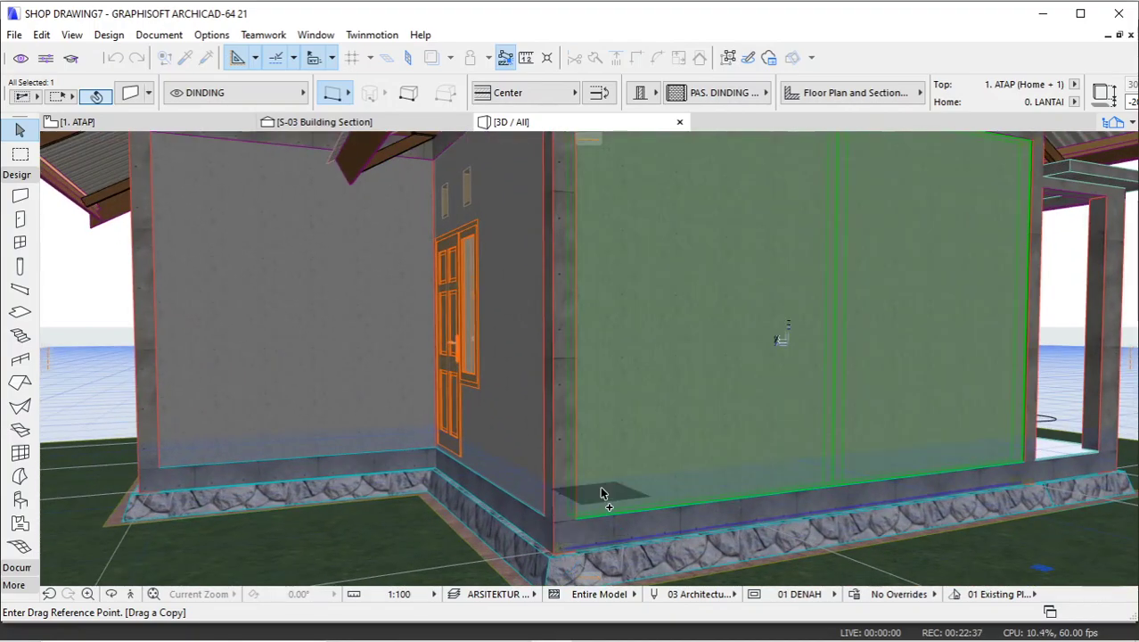
key("Escape")
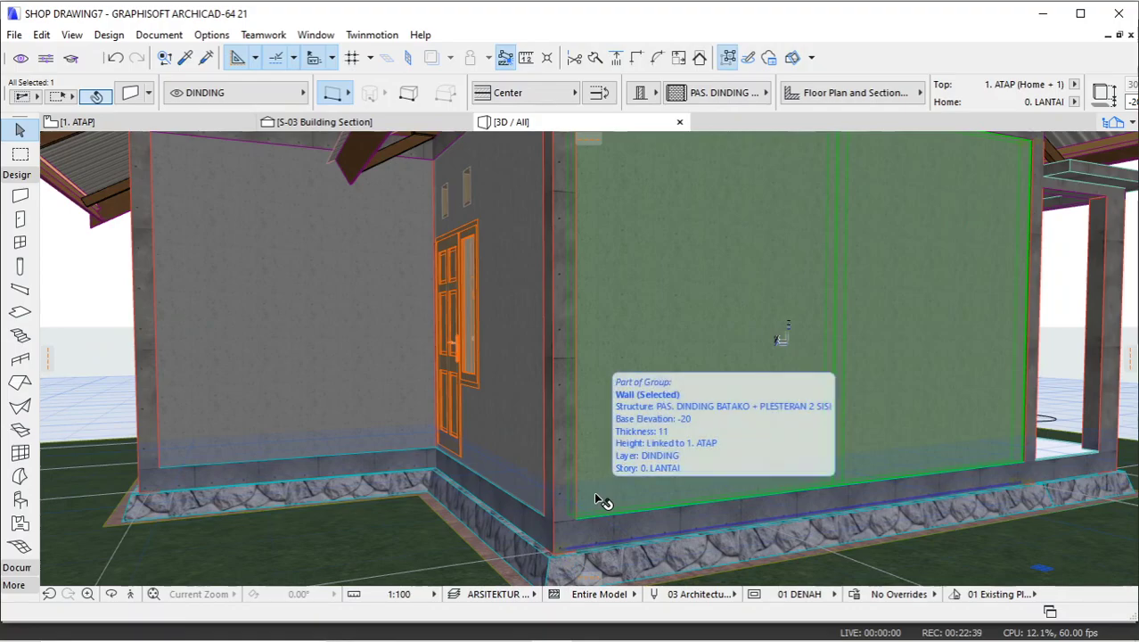
right_click(598, 499)
mouse_move(661, 181)
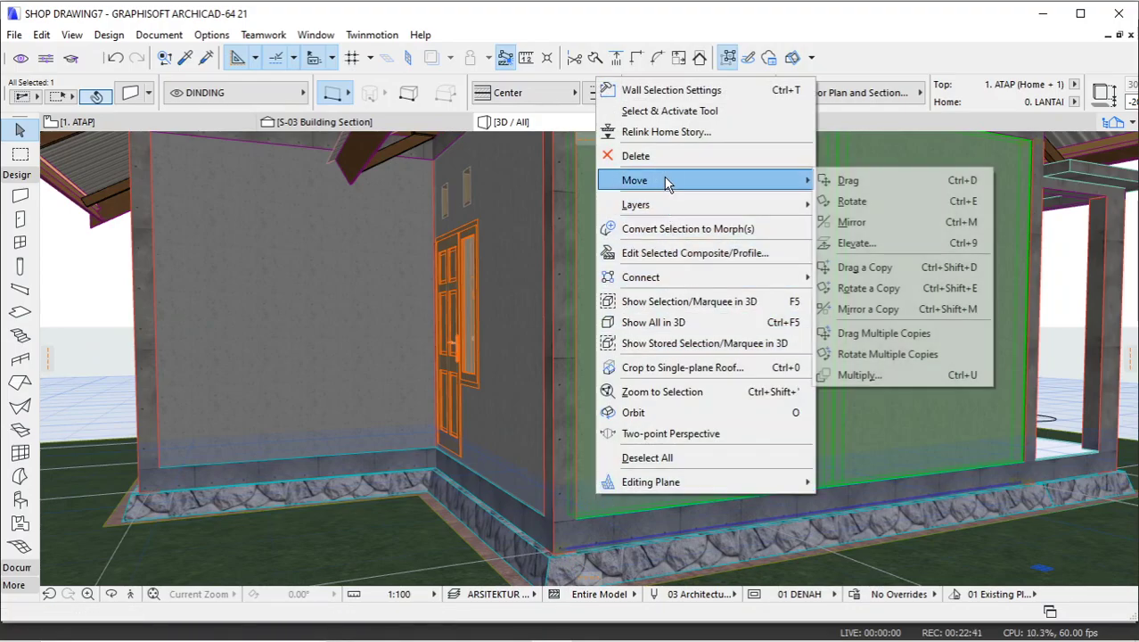
left_click(847, 180)
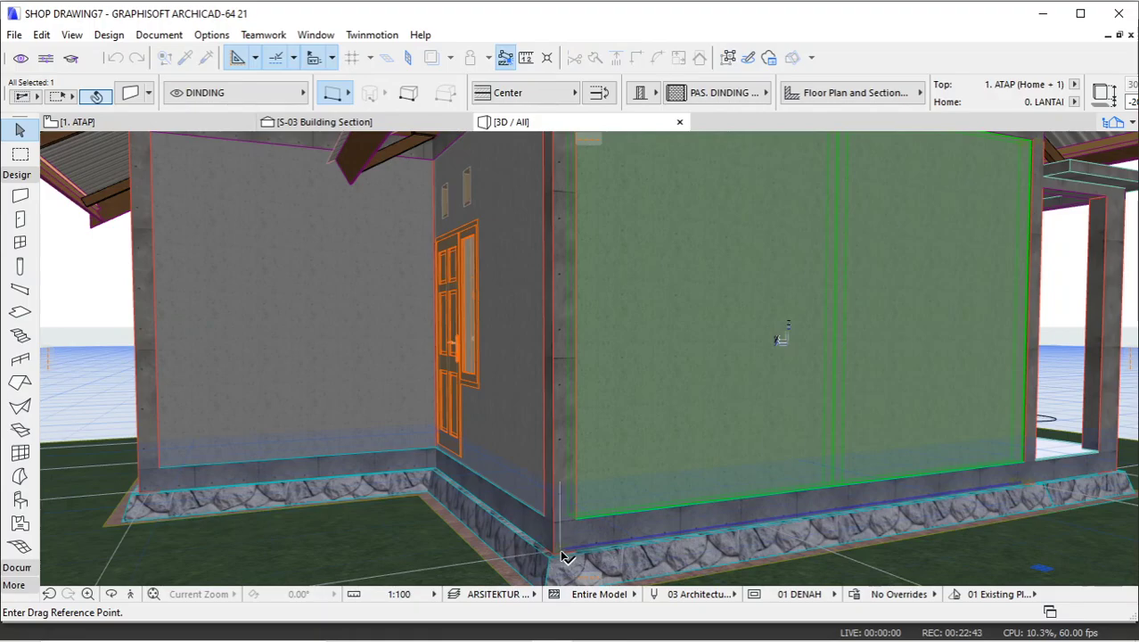
key("Escape")
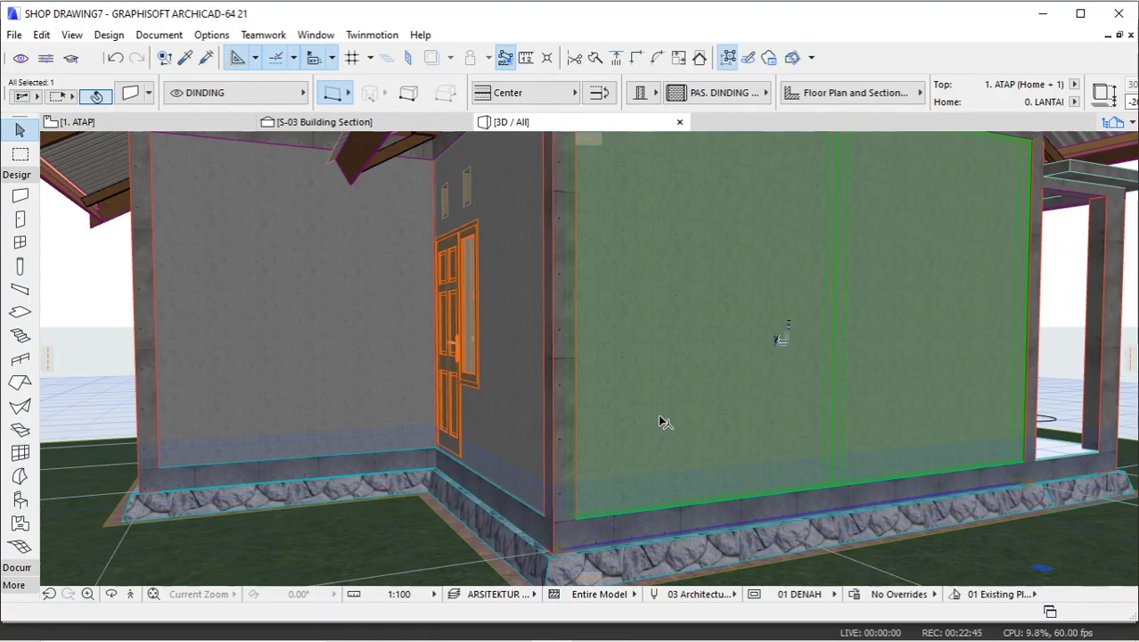
Copy the selected ground-floor wall straight up from its bottom corner onto the top of the ring beam below the open gable.
right_click(93, 339)
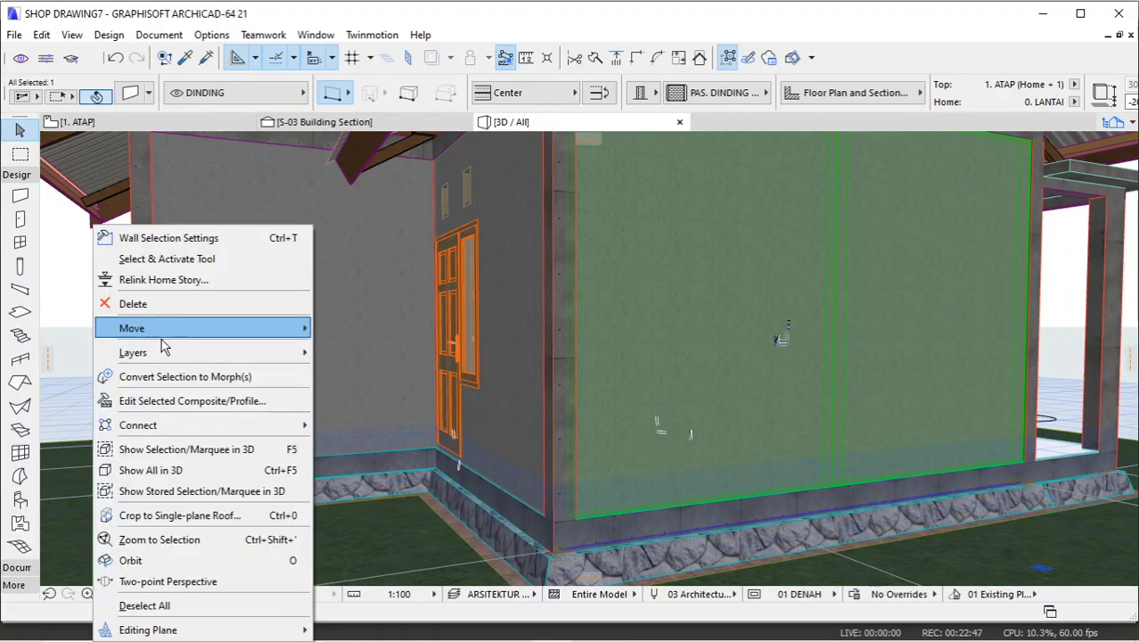
mouse_move(160, 328)
left_click(351, 415)
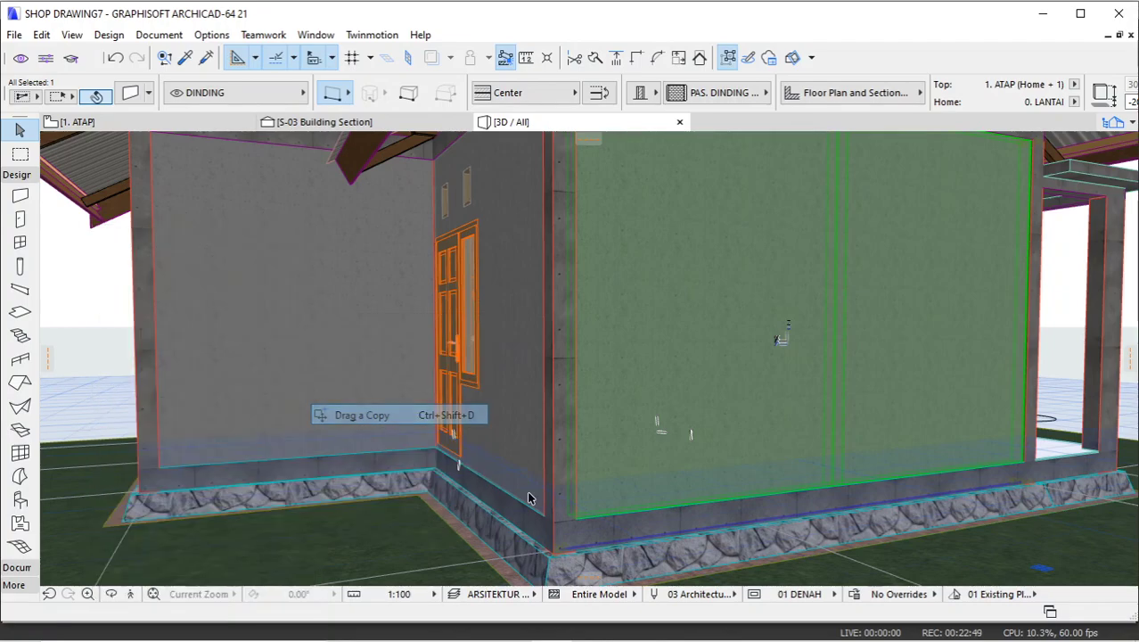
left_click(559, 549)
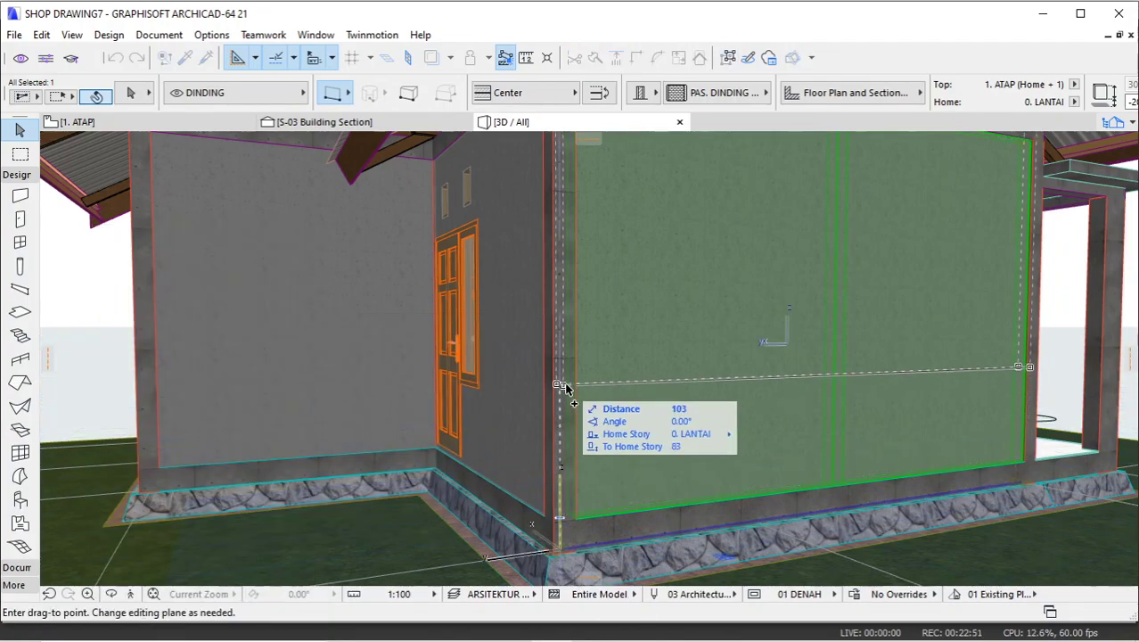
scroll(558, 439, "down", 3)
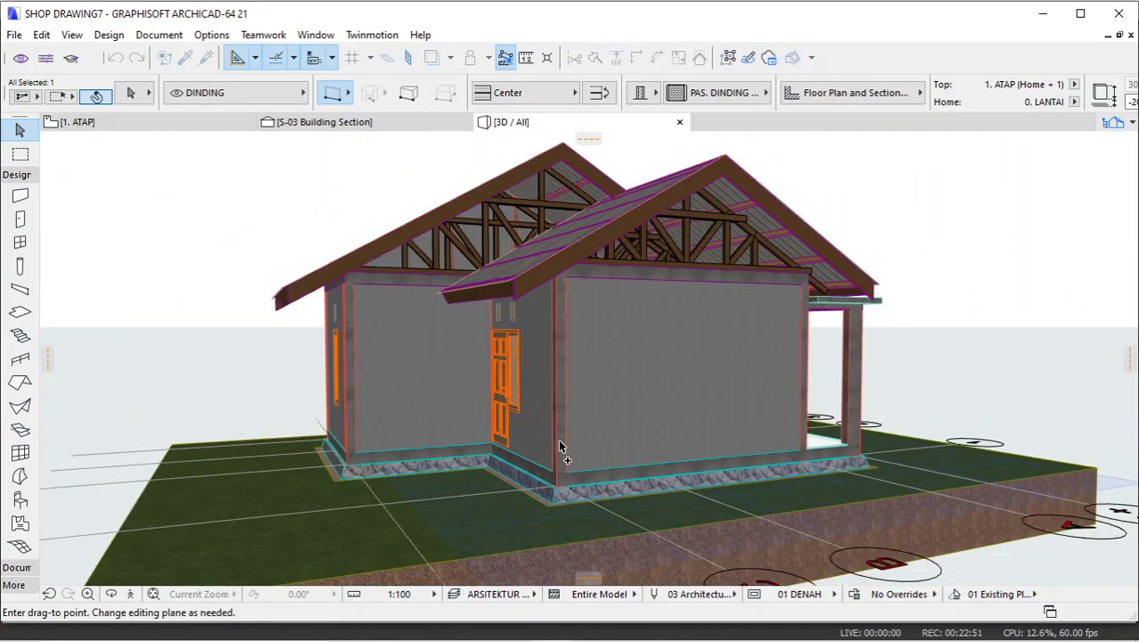
left_click(559, 265)
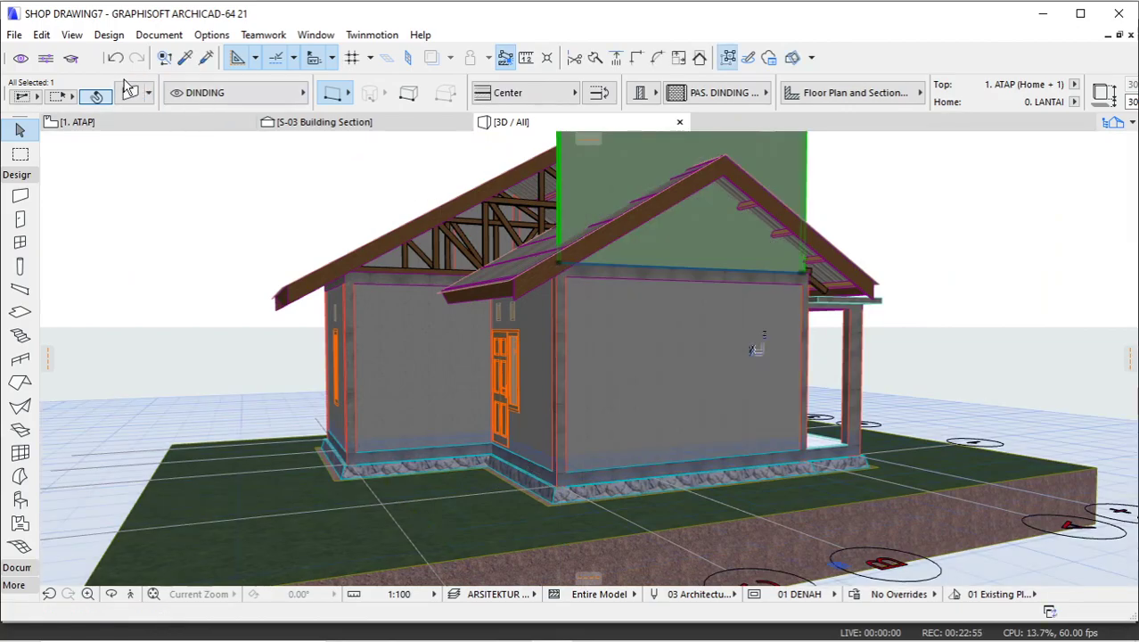
Set the copied gable wall's home story to 1. ATAP with a base offset of 0.
key("ctrl+t")
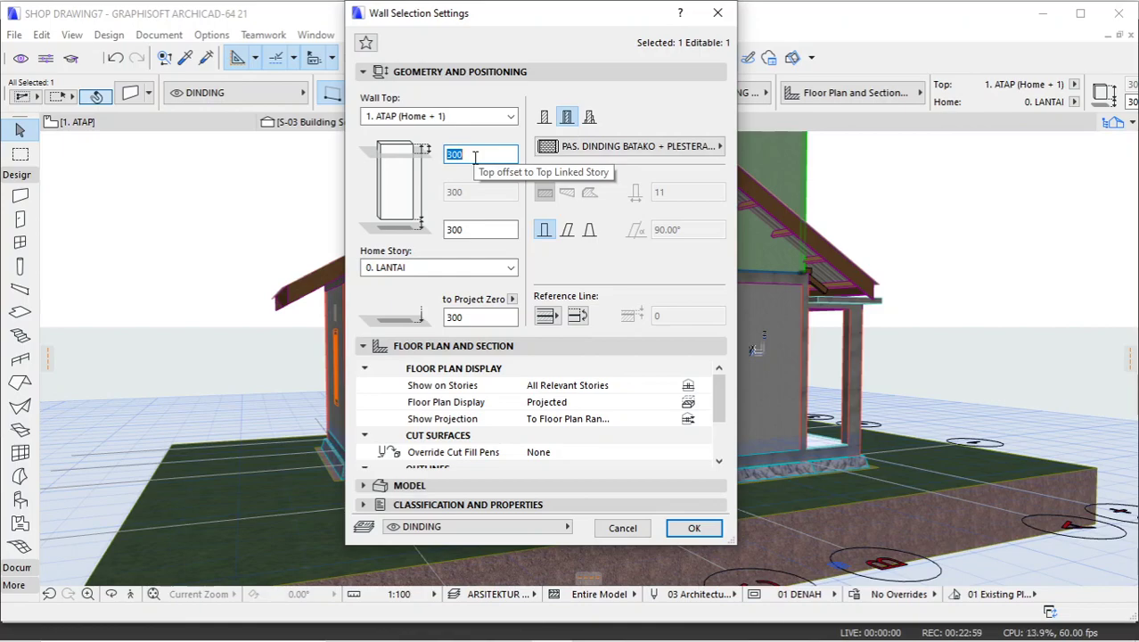
left_click_drag(477, 157, 453, 155)
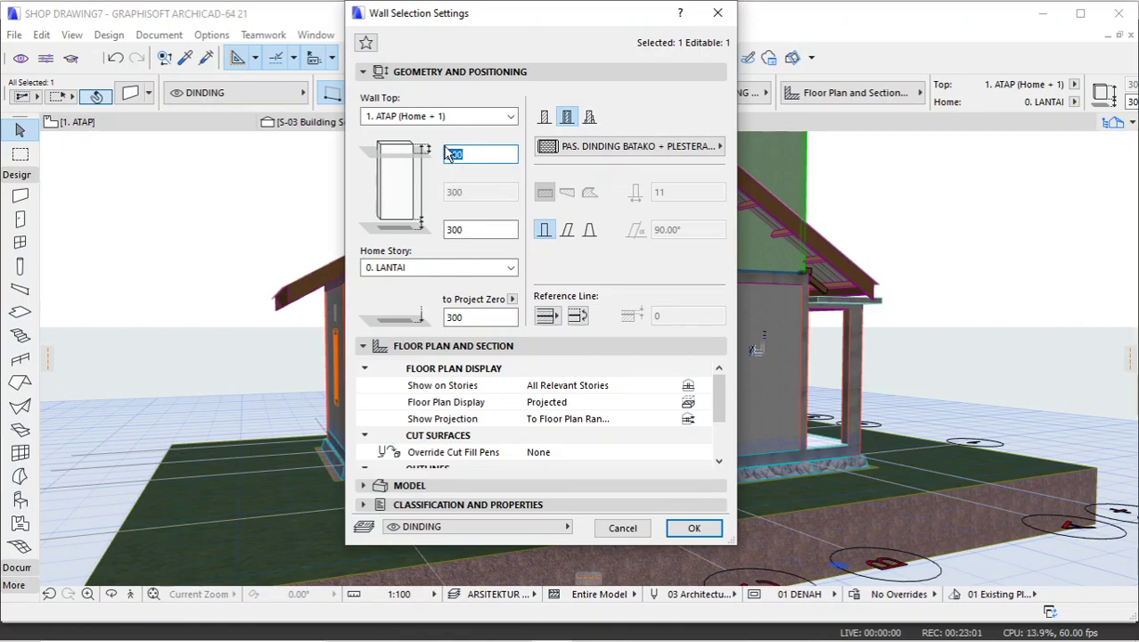
left_click(424, 275)
left_click(423, 283)
key("shift+Tab")
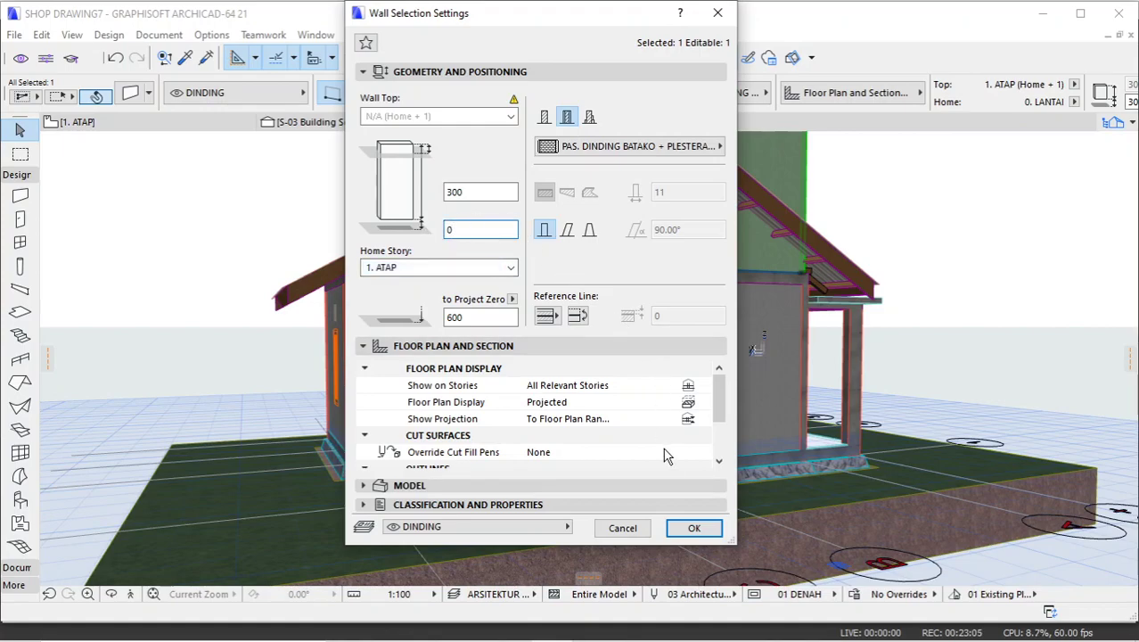
type("0")
left_click(692, 528)
Trim the copied gable wall with the roof slope crossing it, keeping the part below the roof.
middle_click_drag(796, 390, 655, 464, "shift")
scroll(656, 464, "up", 5)
left_click(649, 251)
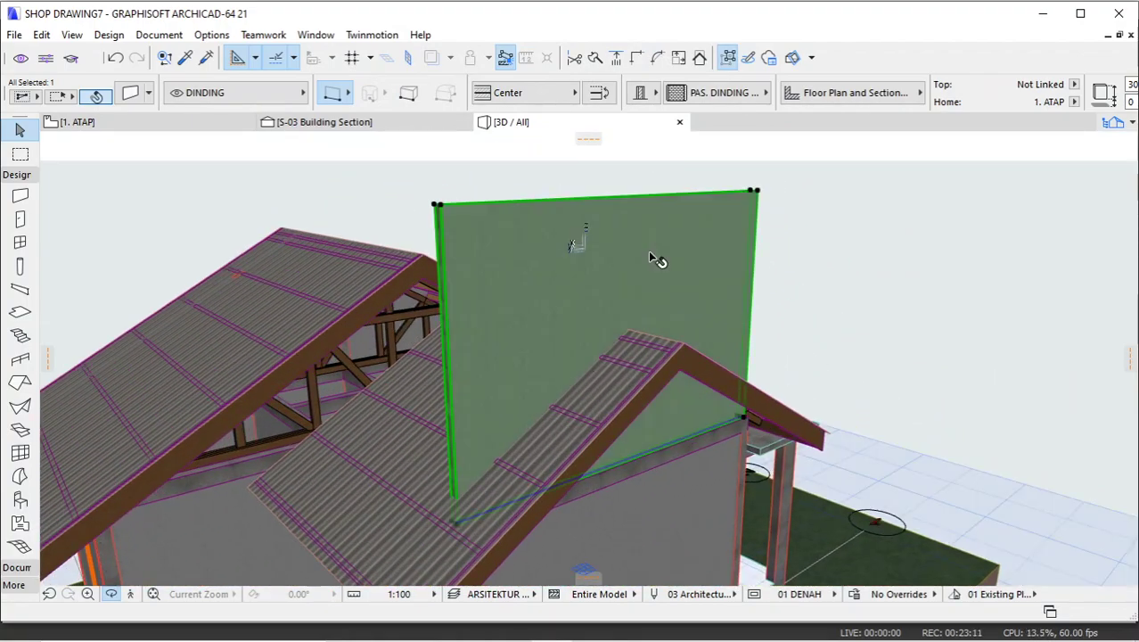
left_click(699, 57)
left_click(610, 387)
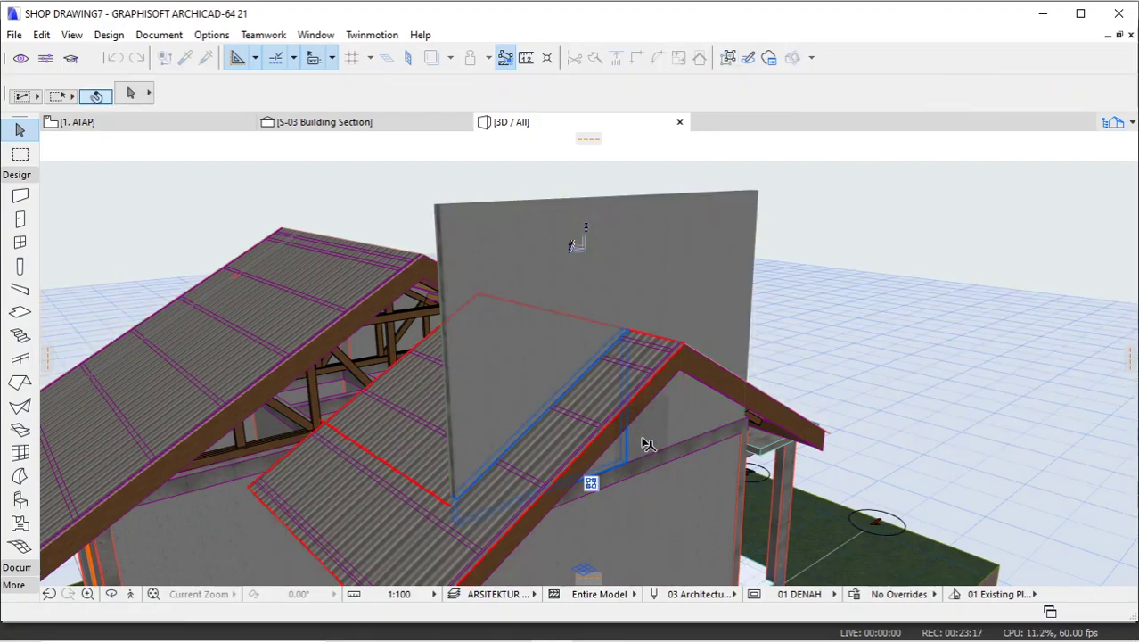
left_click(649, 444)
Shorten the trimmed gable wall by stretching its base end back to the vertical edge of the remaining part.
scroll(729, 432, "up", 3)
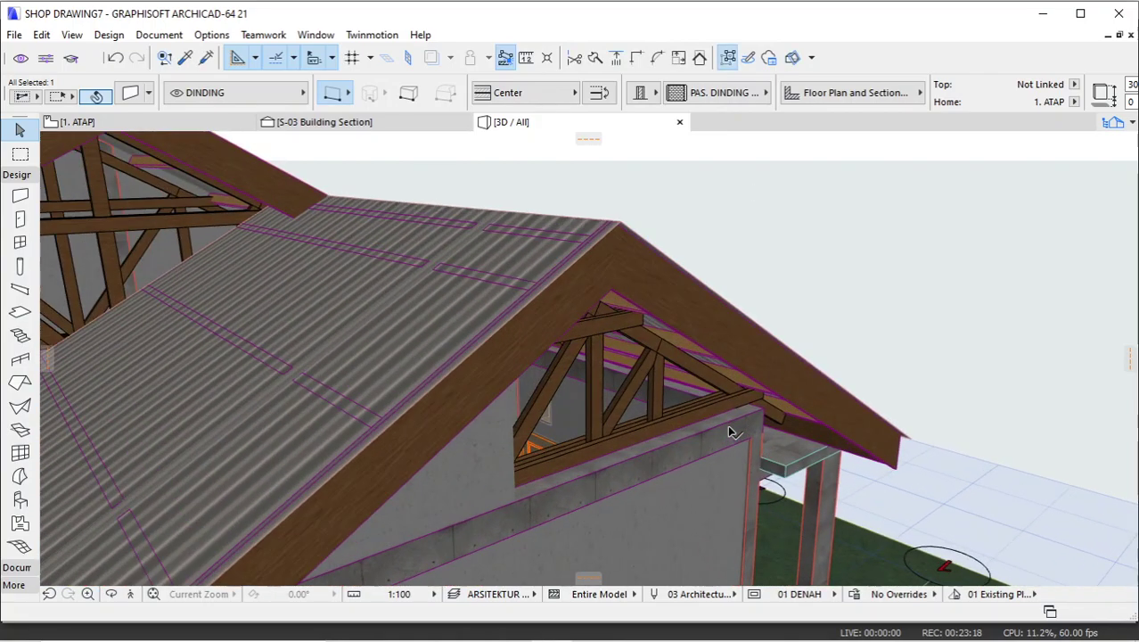
left_click(753, 404)
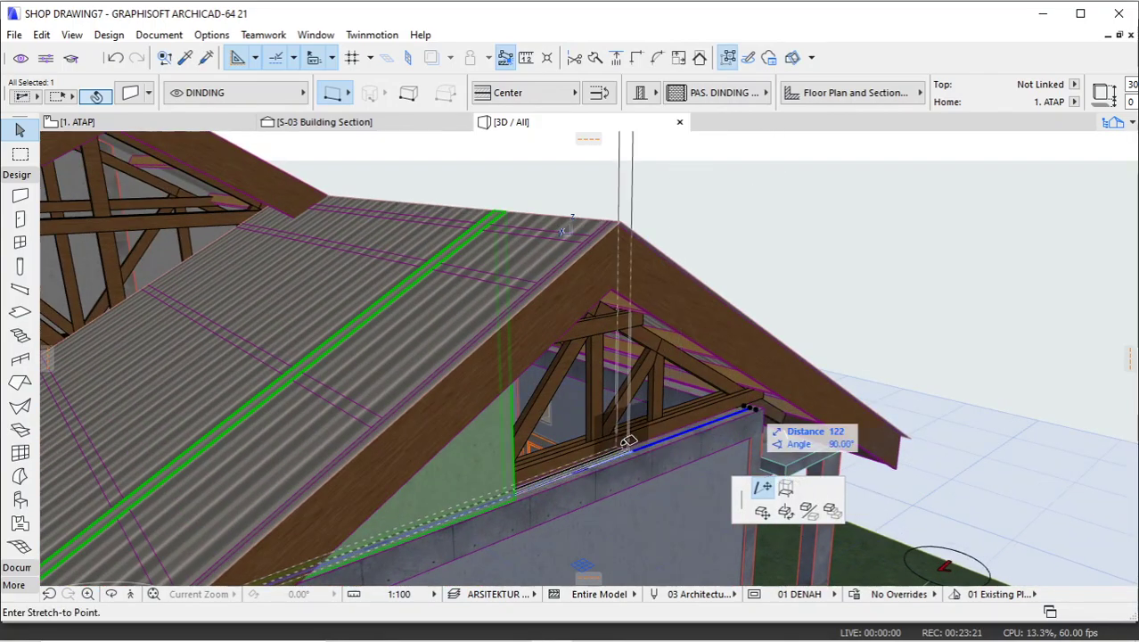
left_click(517, 494)
Mirror a copy of the half-gable wall about the roof ridge to cover the open side of the gable.
right_click(739, 219)
mouse_move(780, 318)
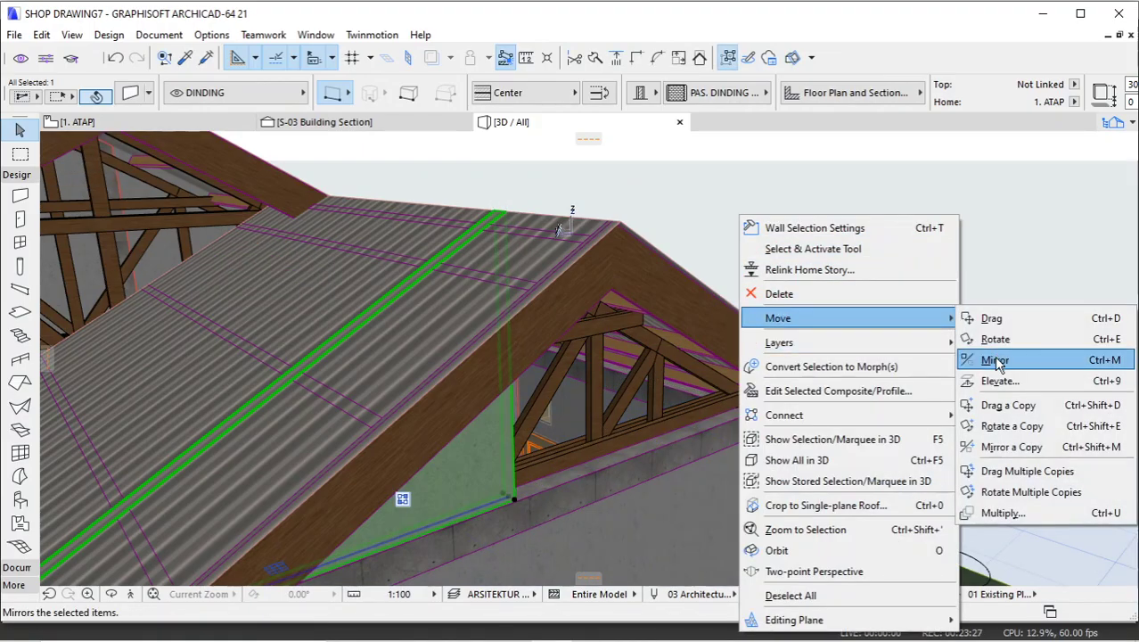
left_click(689, 266)
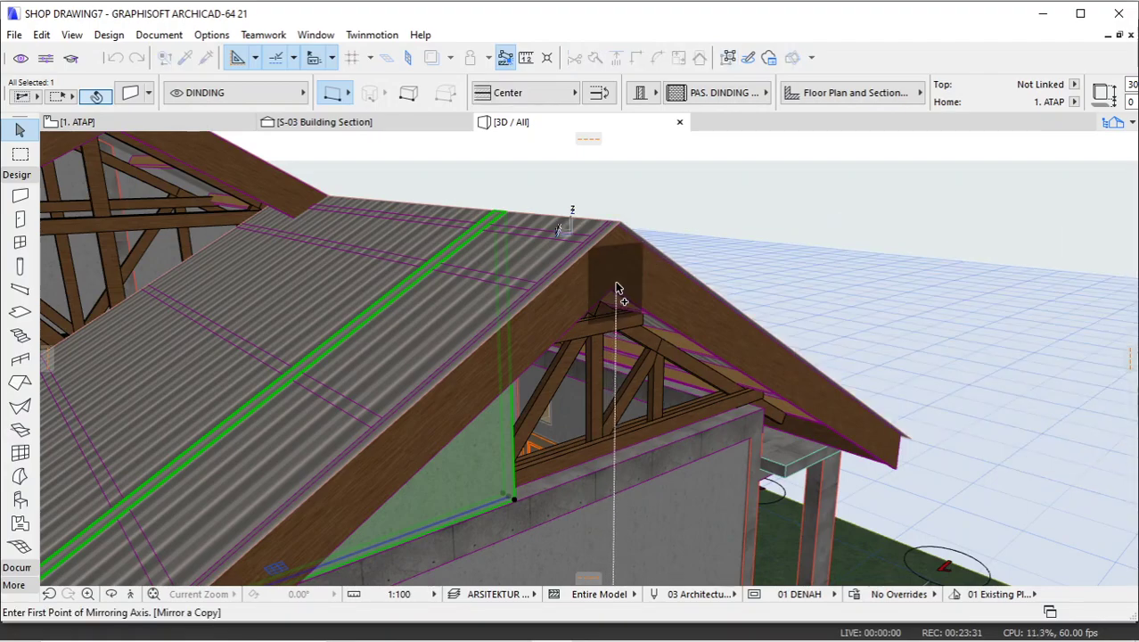
left_click(621, 223)
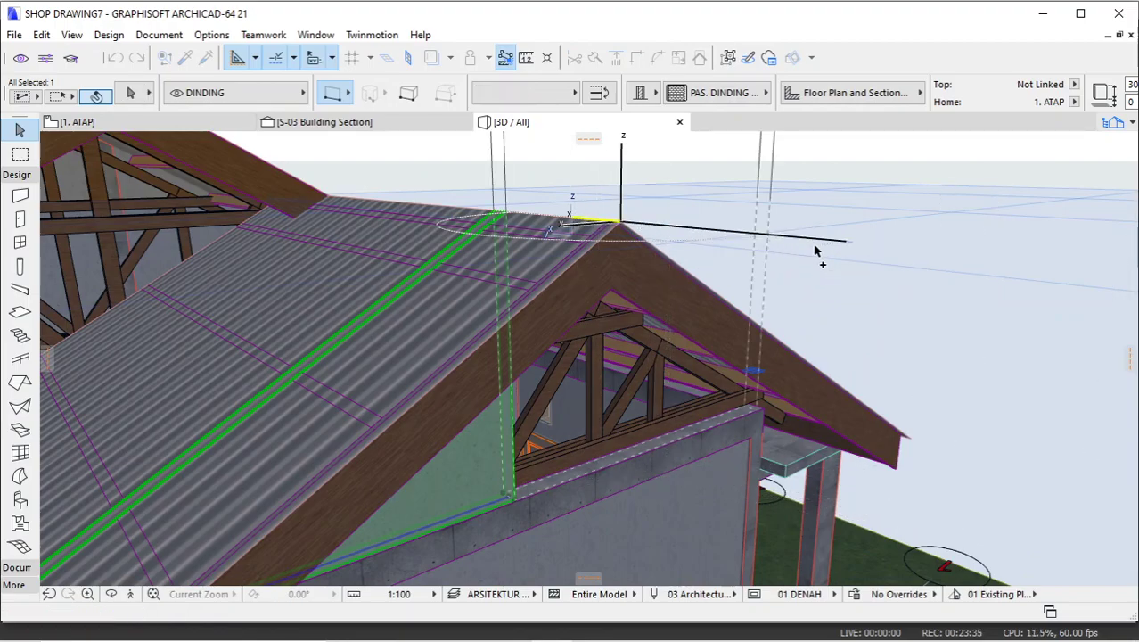
left_click(814, 251)
Stretch the mirrored wall's outer end to the outer corner of the ring beam.
scroll(755, 313, "up", 6)
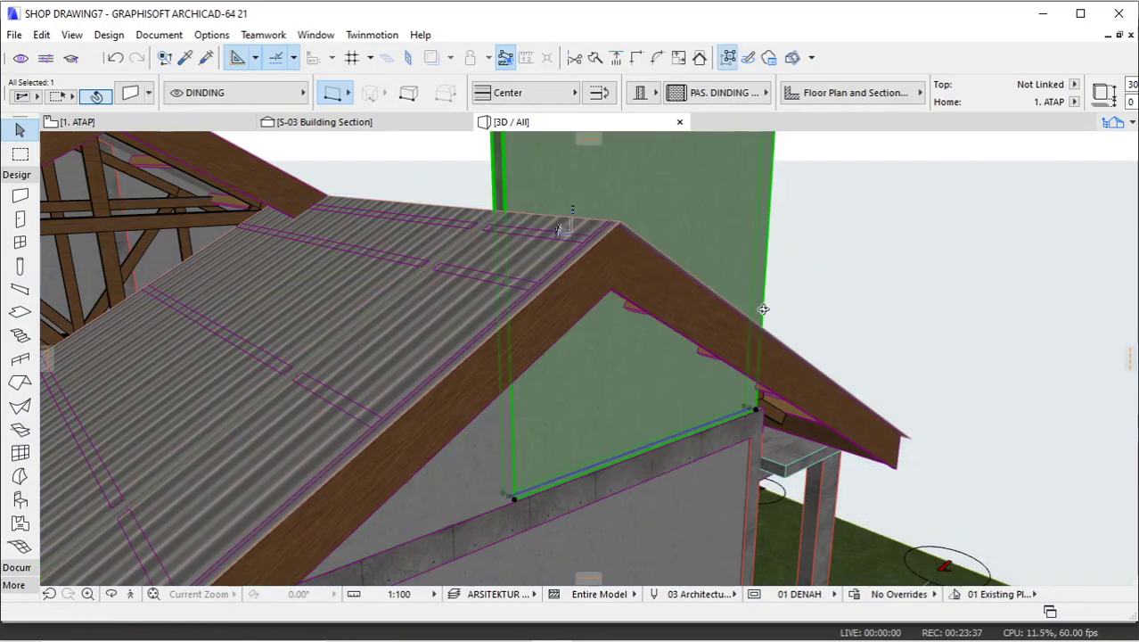
scroll(787, 445, "up", 3)
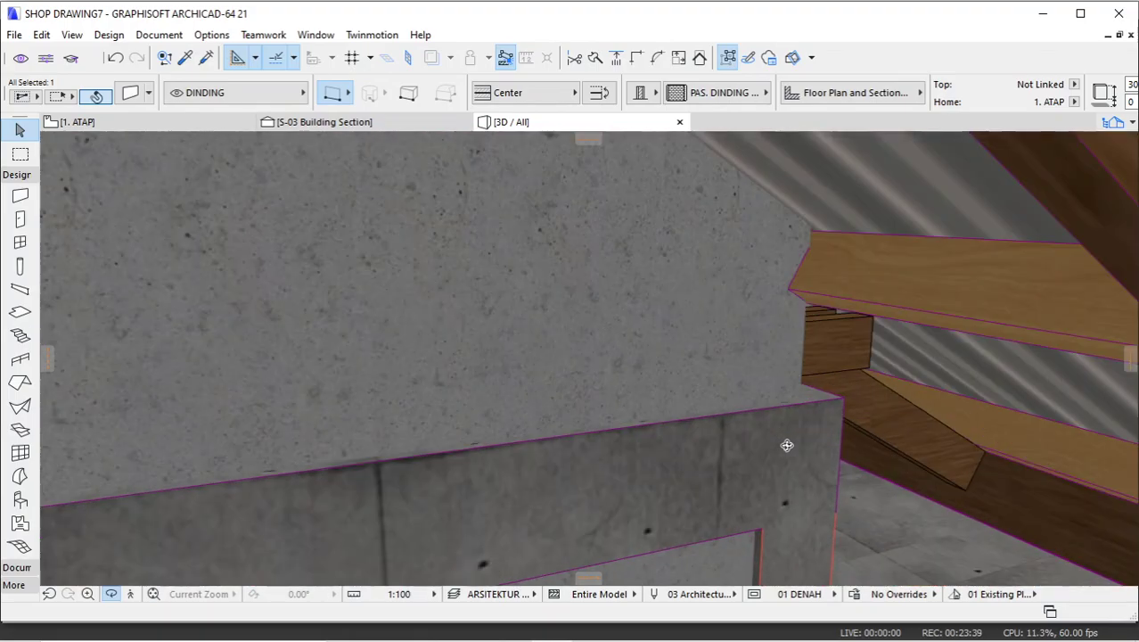
left_click(781, 398)
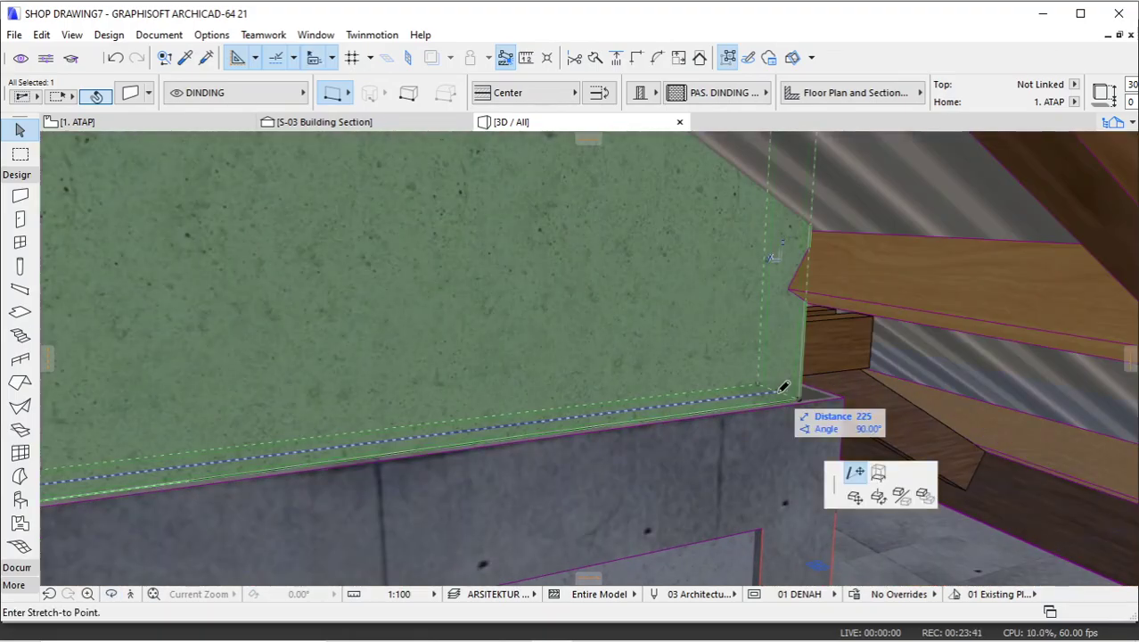
left_click(848, 393)
Trim the mirrored wall with the roof slope above it, keeping the part below the roof.
scroll(855, 453, "down", 6)
left_click(845, 350)
left_click(700, 58)
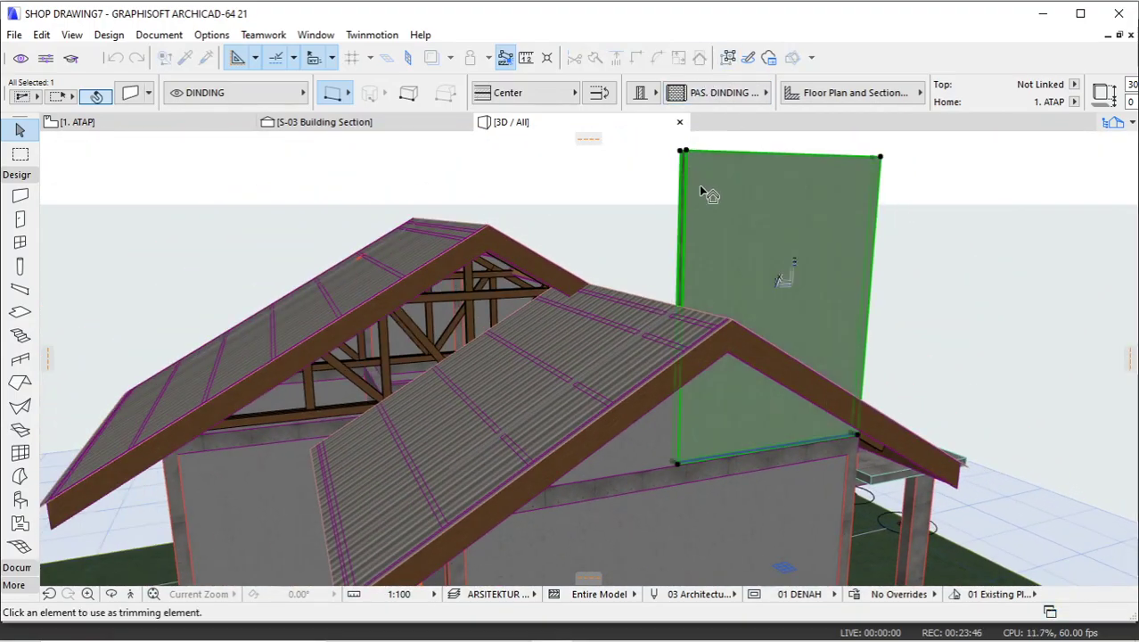
scroll(1032, 337, "up", 5)
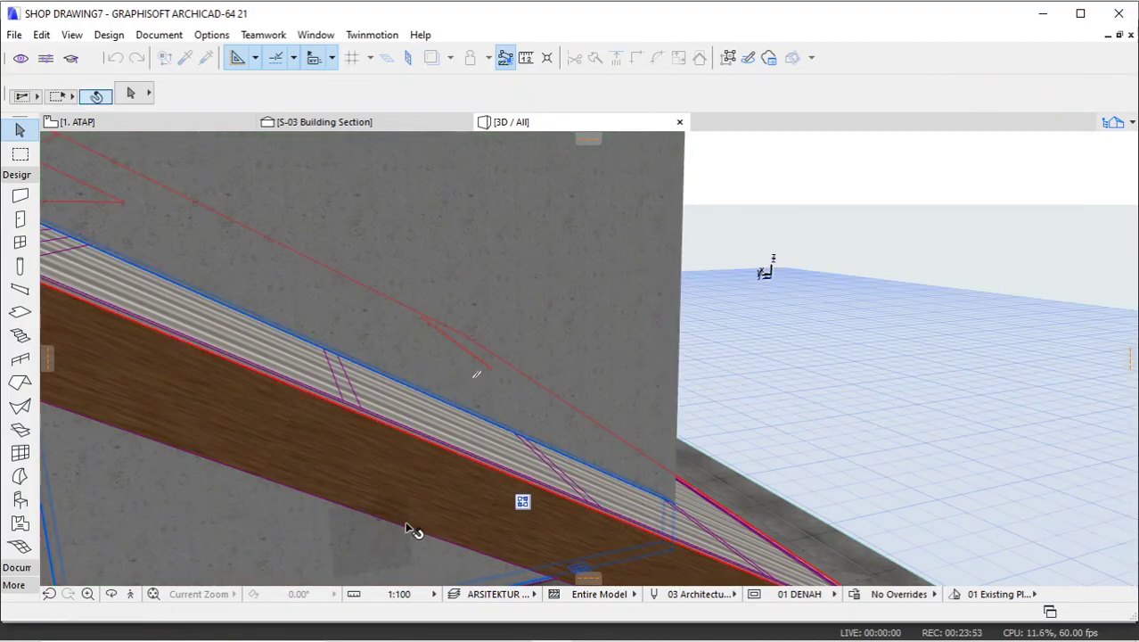
left_click(381, 537)
Stretch the first half-gable wall's outer end to the outer edge of the ring beam and deselect the wall.
scroll(796, 376, "down", 5)
scroll(771, 356, "up", 3)
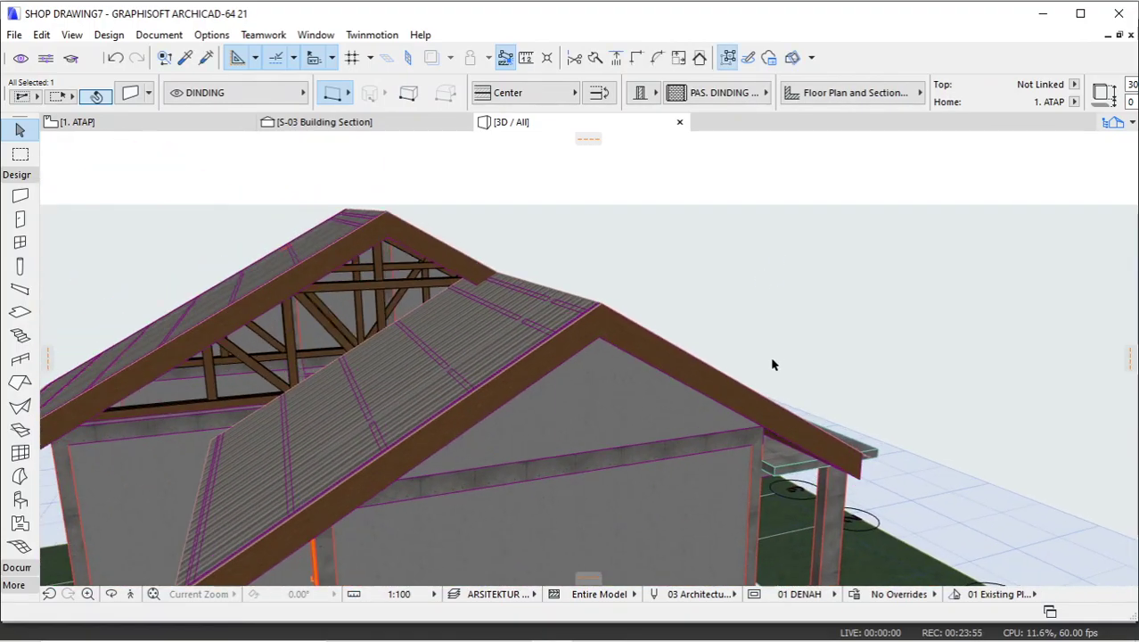
scroll(513, 422, "up", 3)
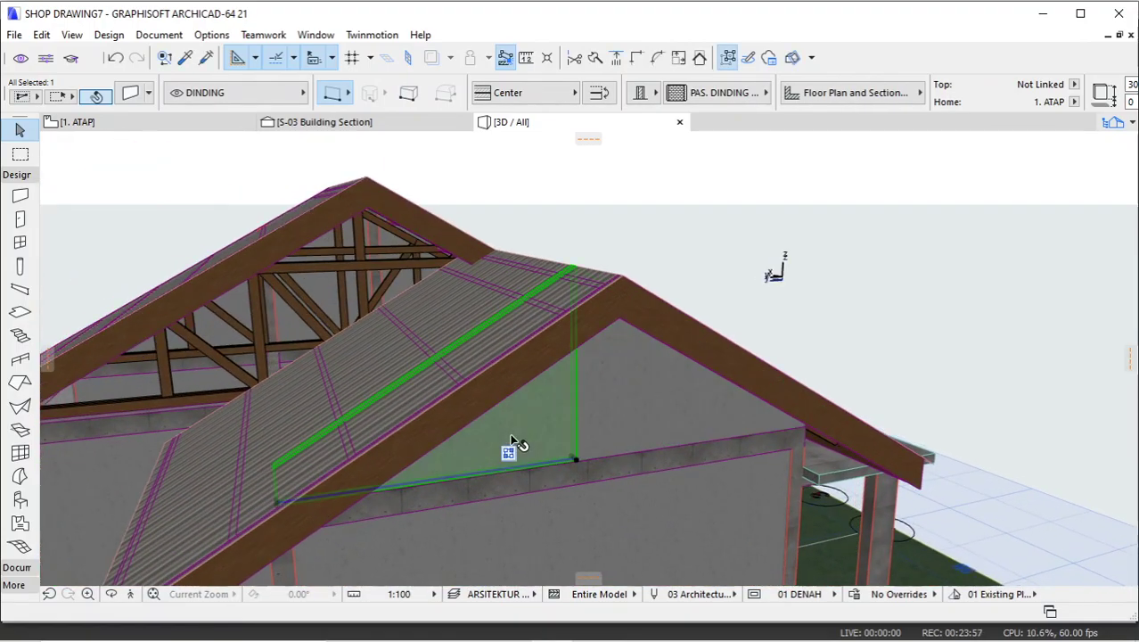
middle_click_drag(483, 465, 285, 495, "shift")
scroll(267, 496, "up", 3)
scroll(266, 496, "up", 2)
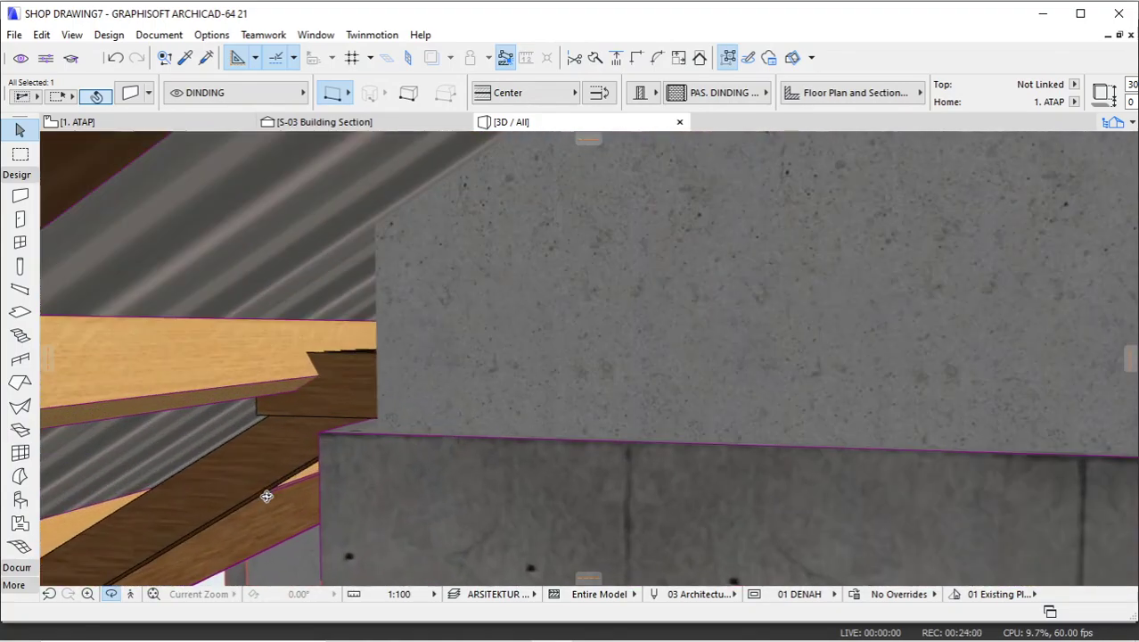
left_click(392, 428)
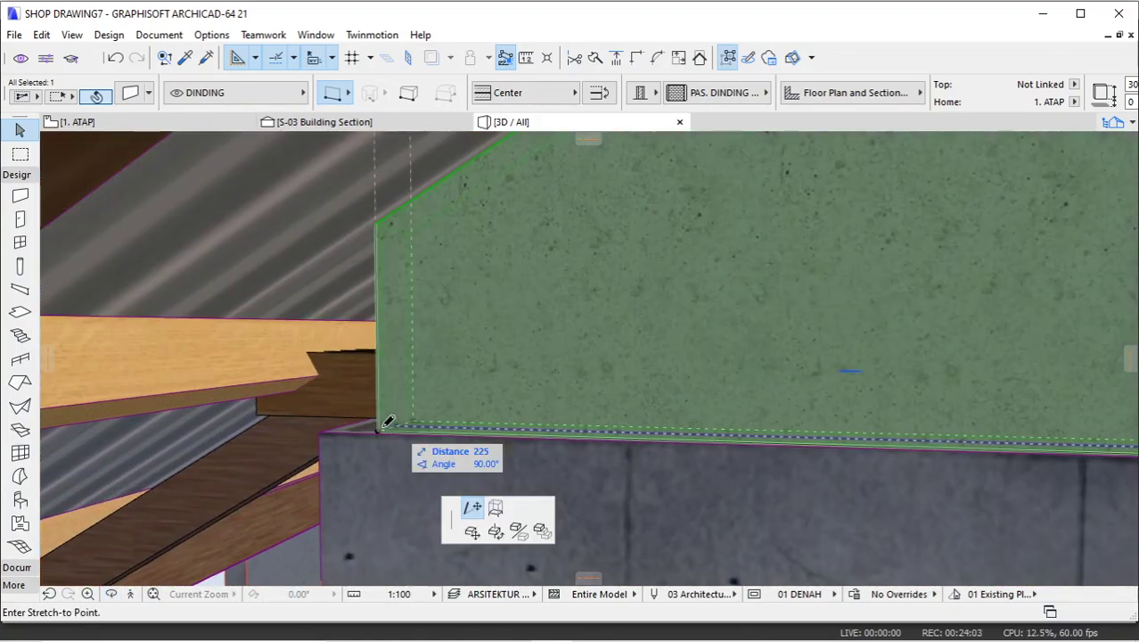
left_click(324, 427)
scroll(419, 473, "down", 4)
scroll(624, 428, "down", 5)
key("Escape")
Select the three trimmed walls in the finished main-roof gable and move them to the DINDING SOPI2 layer.
middle_click_drag(676, 405, 784, 272, "shift")
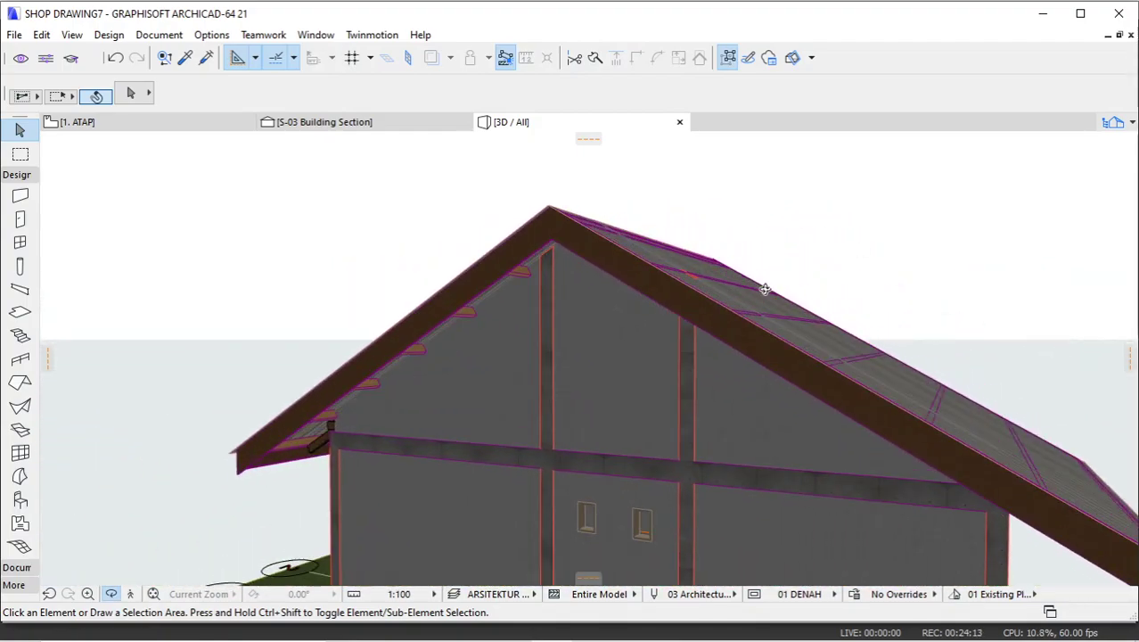
left_click(741, 389)
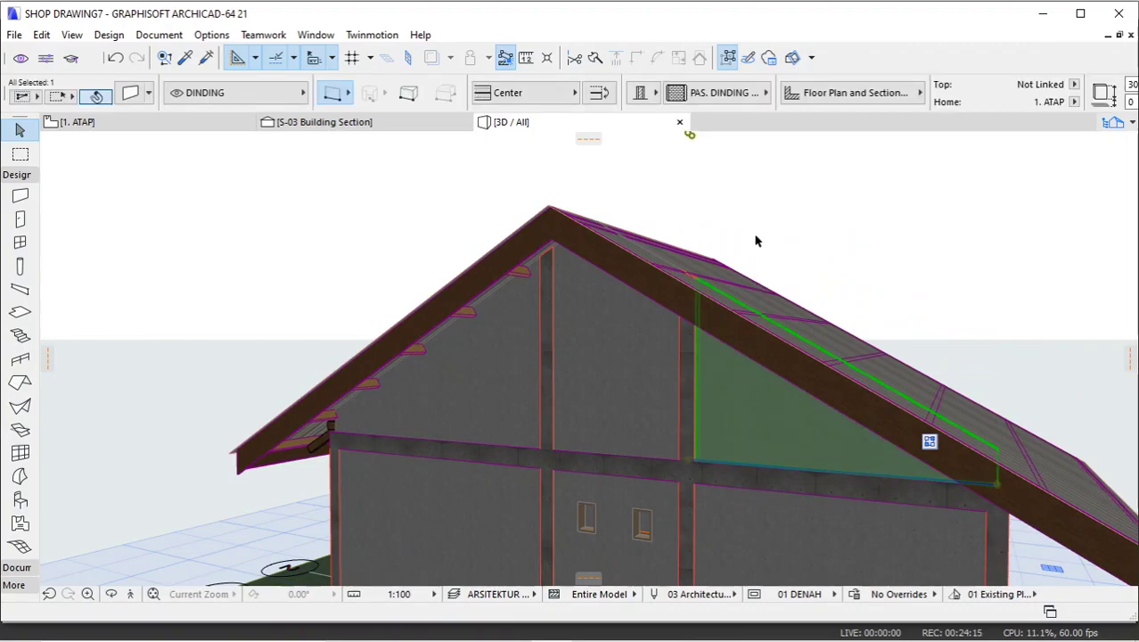
key("alt+g")
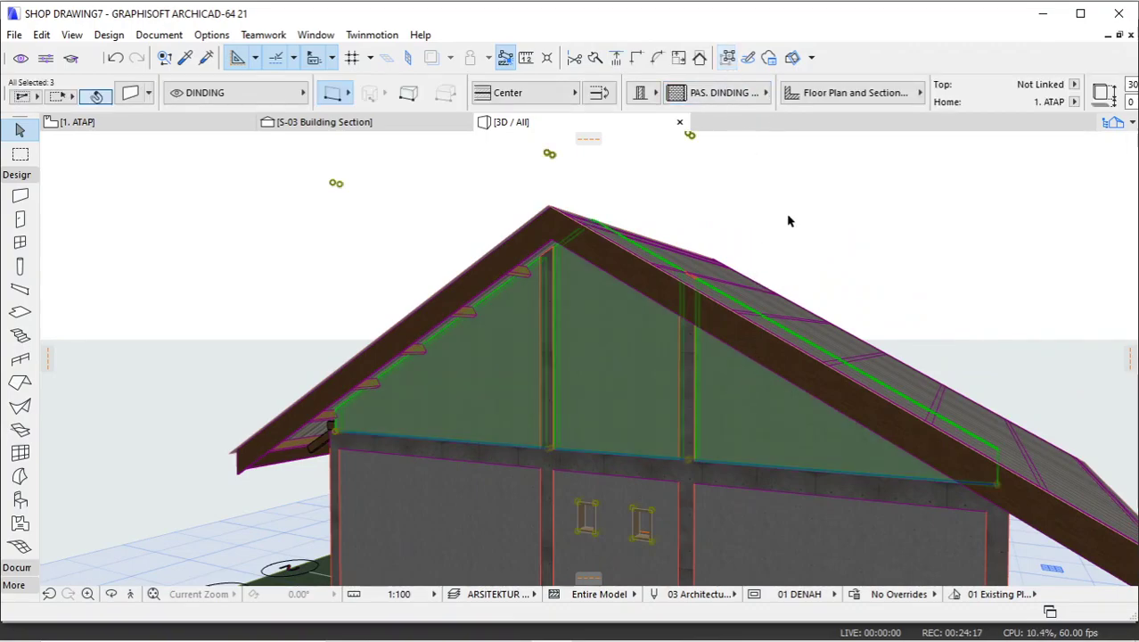
left_click(230, 93)
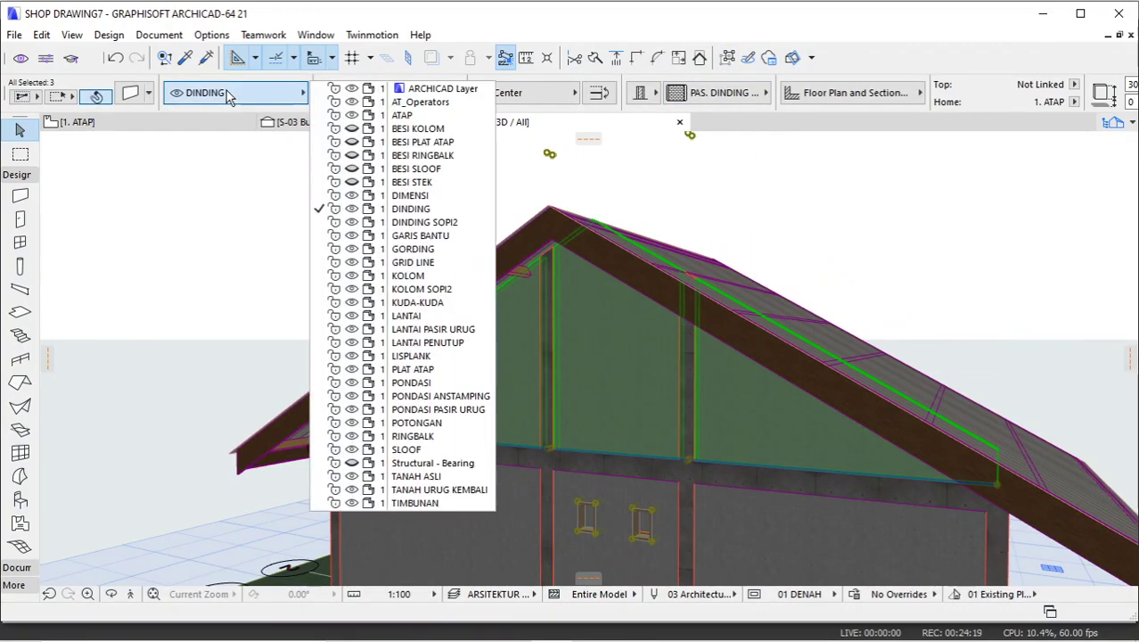
left_click(419, 223)
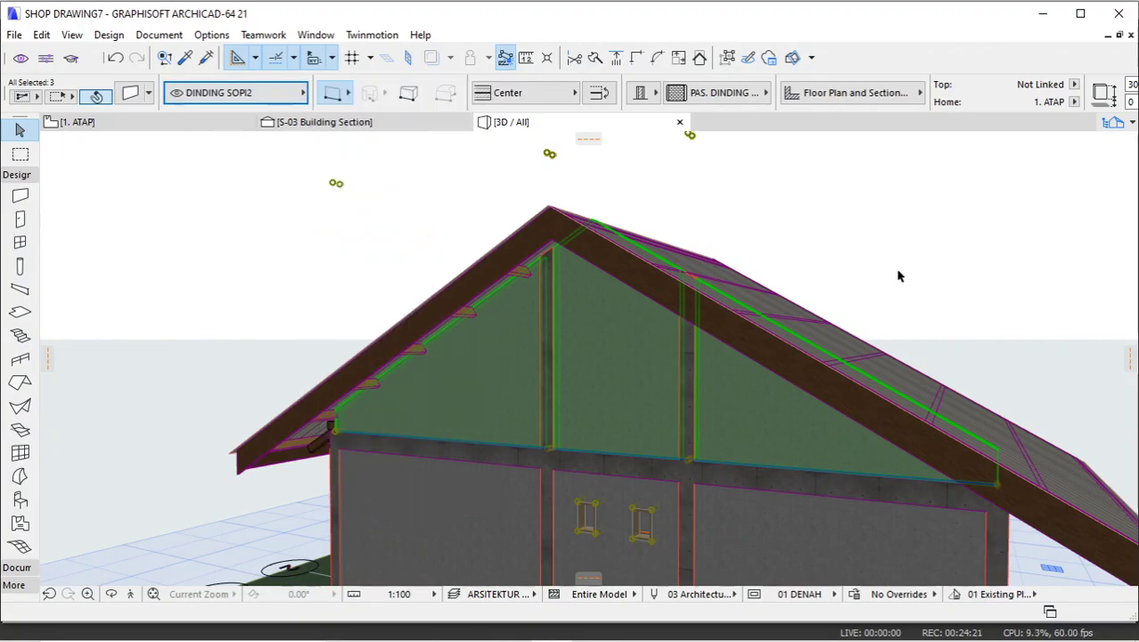
Mirror a copy of the three gable walls across the middle of the house onto the main roof's open gable.
middle_click_drag(899, 277, 571, 231, "shift")
right_click(625, 186)
mouse_move(704, 289)
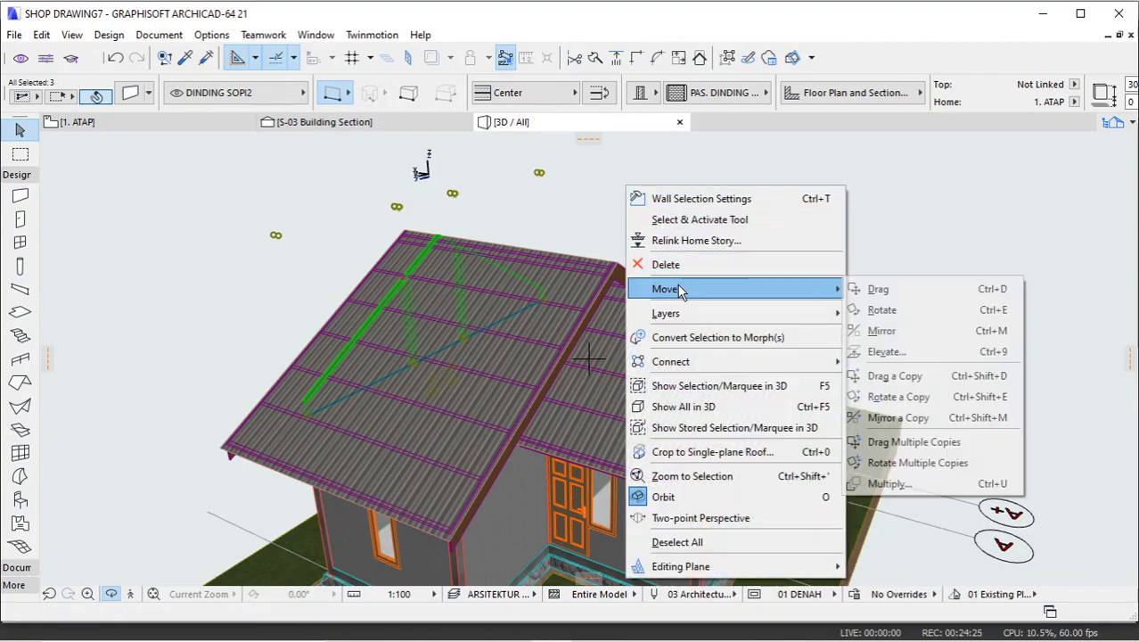
left_click(885, 421)
scroll(383, 419, "up", 8)
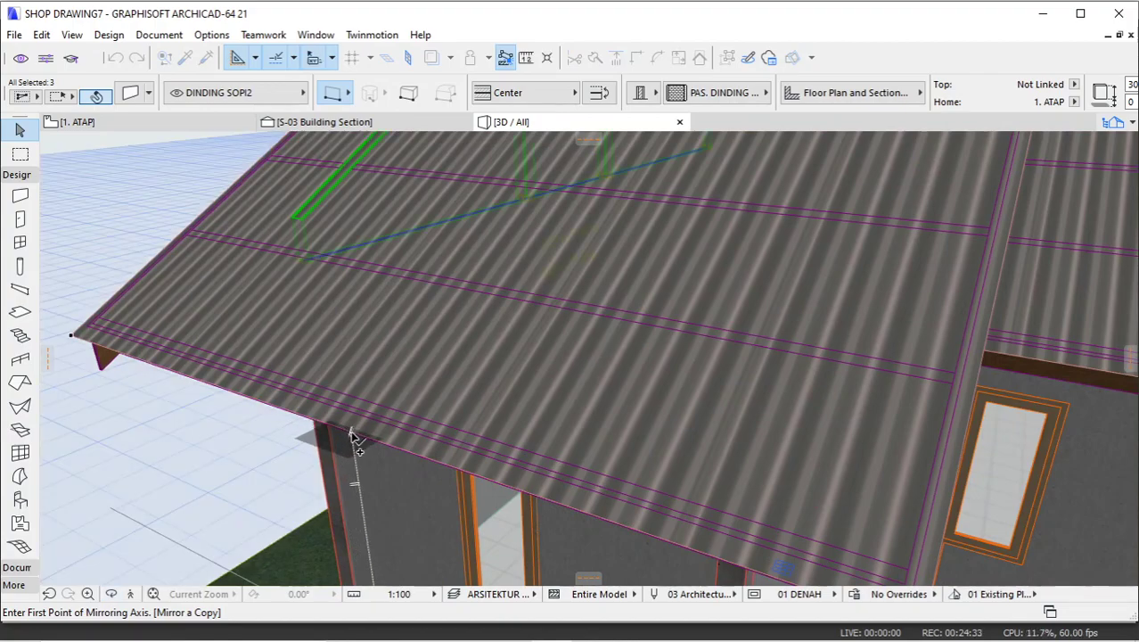
left_click(351, 434)
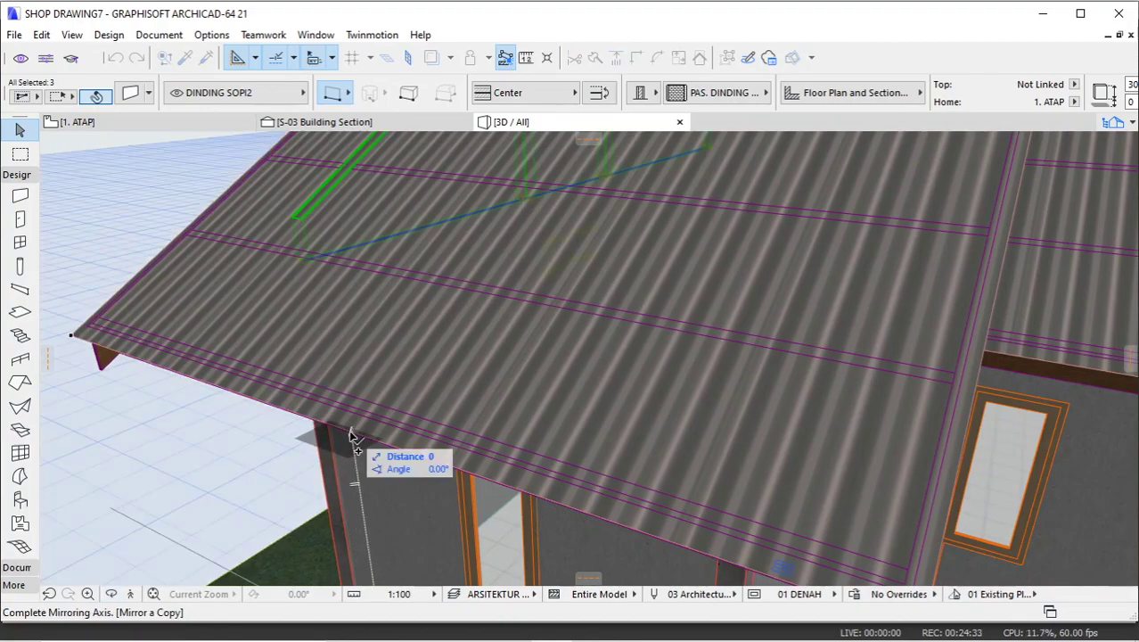
left_click(262, 495)
Make the Gypsum fill type available as a cover fill as well.
scroll(223, 349, "down", 10)
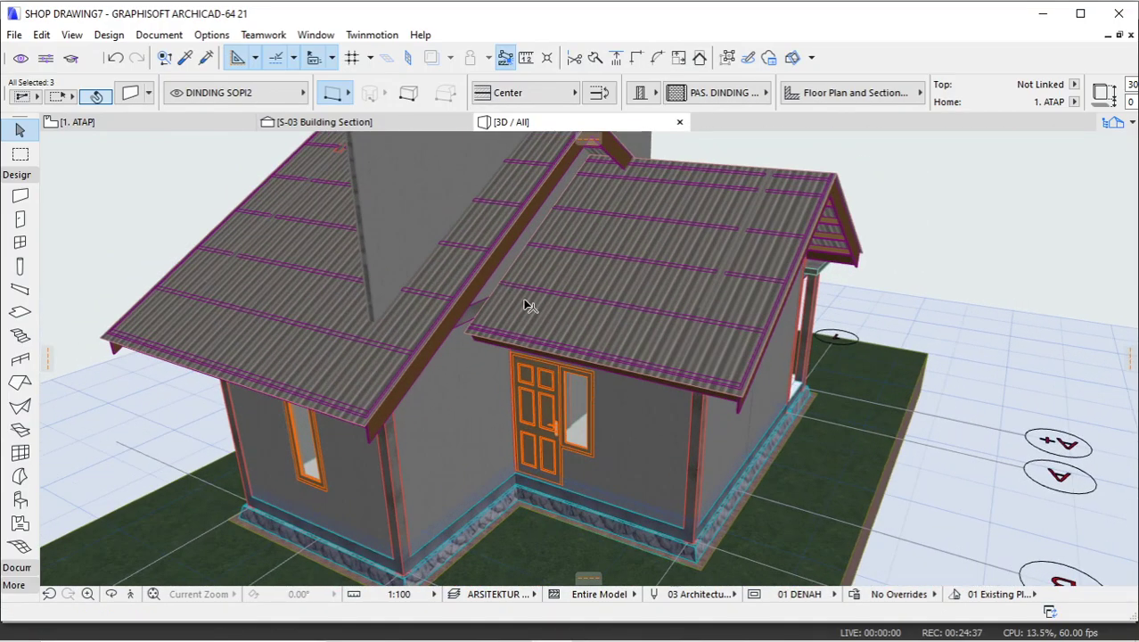
middle_click_drag(516, 320, 618, 218, "shift")
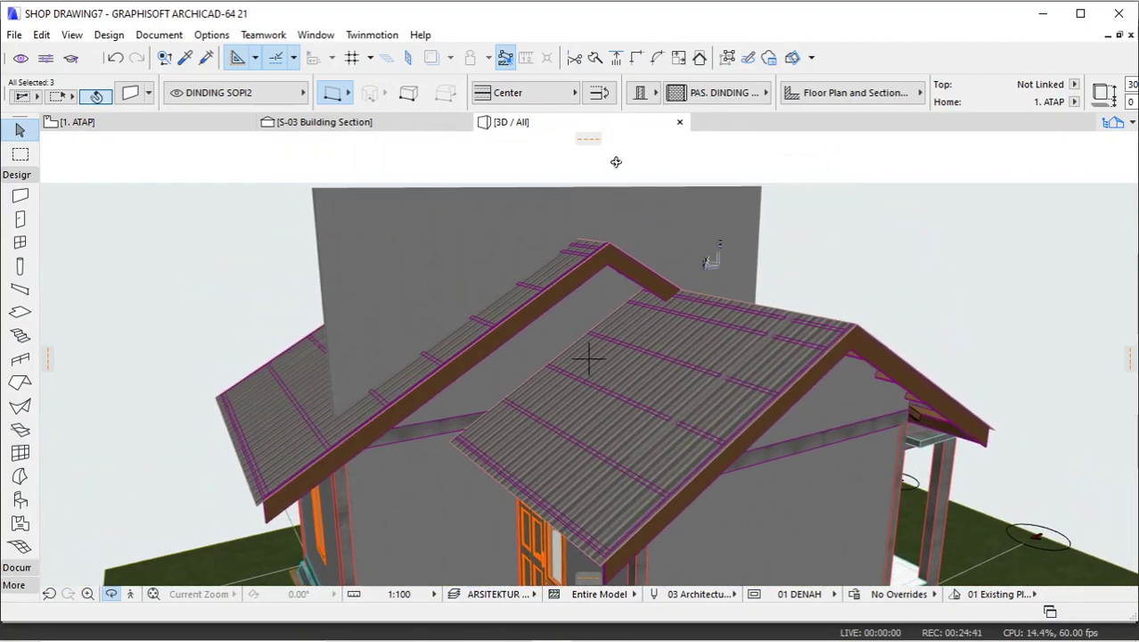
left_click(211, 34)
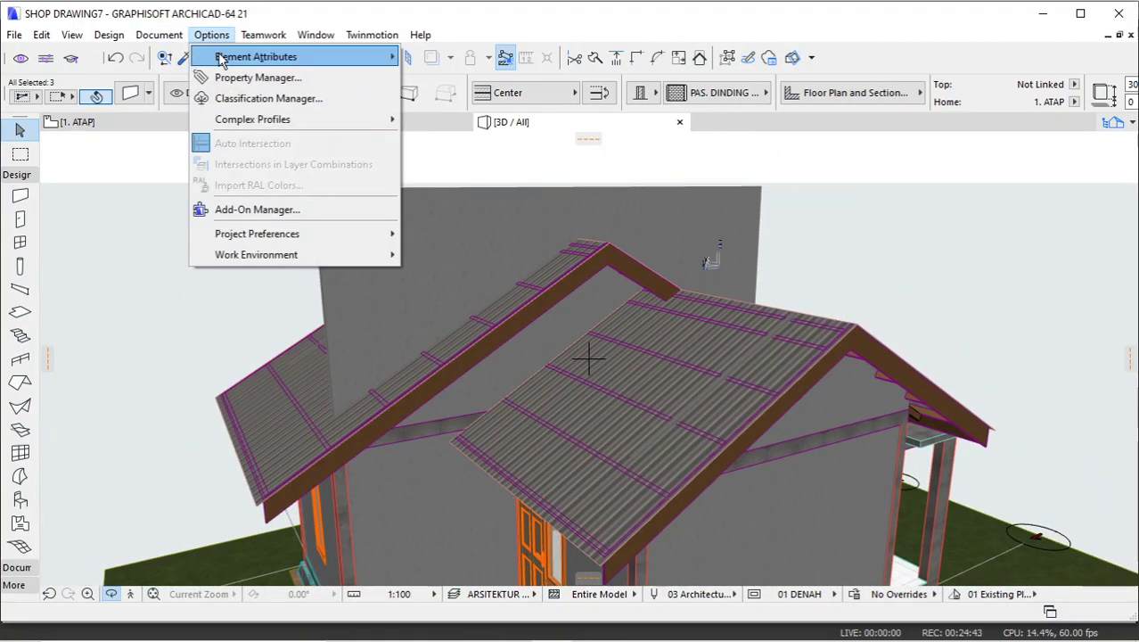
mouse_move(254, 60)
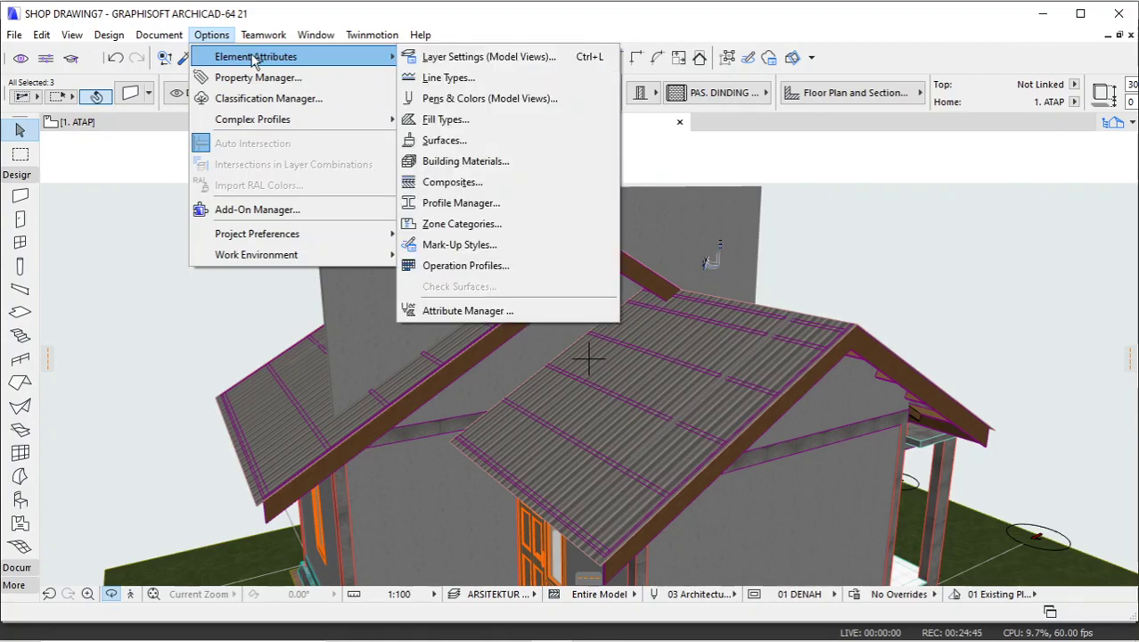
left_click(443, 119)
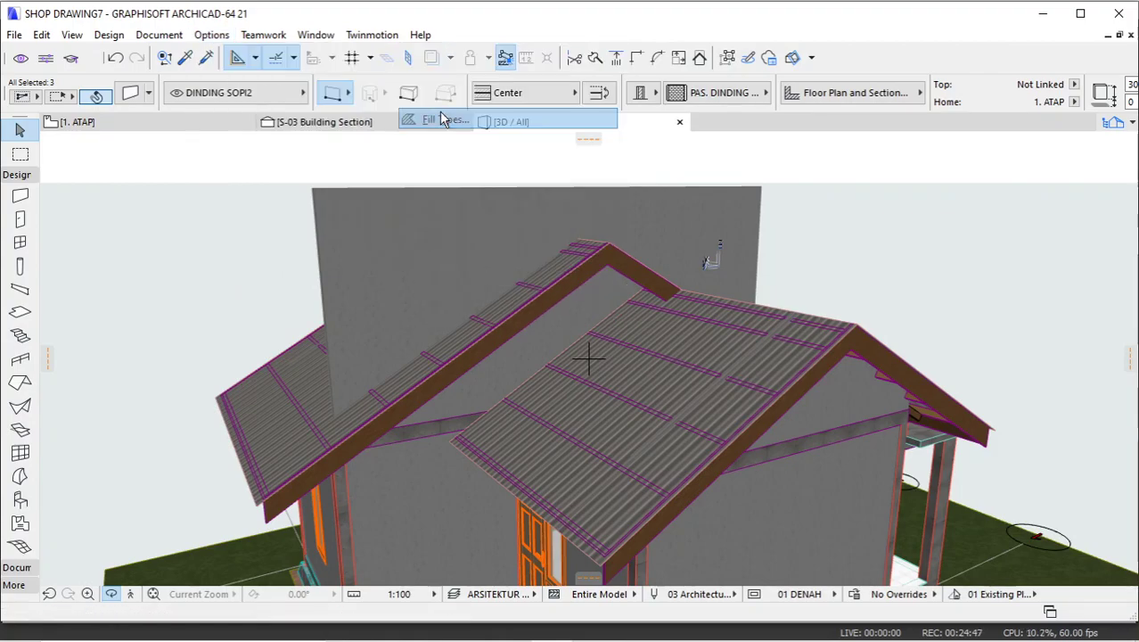
left_click(475, 95)
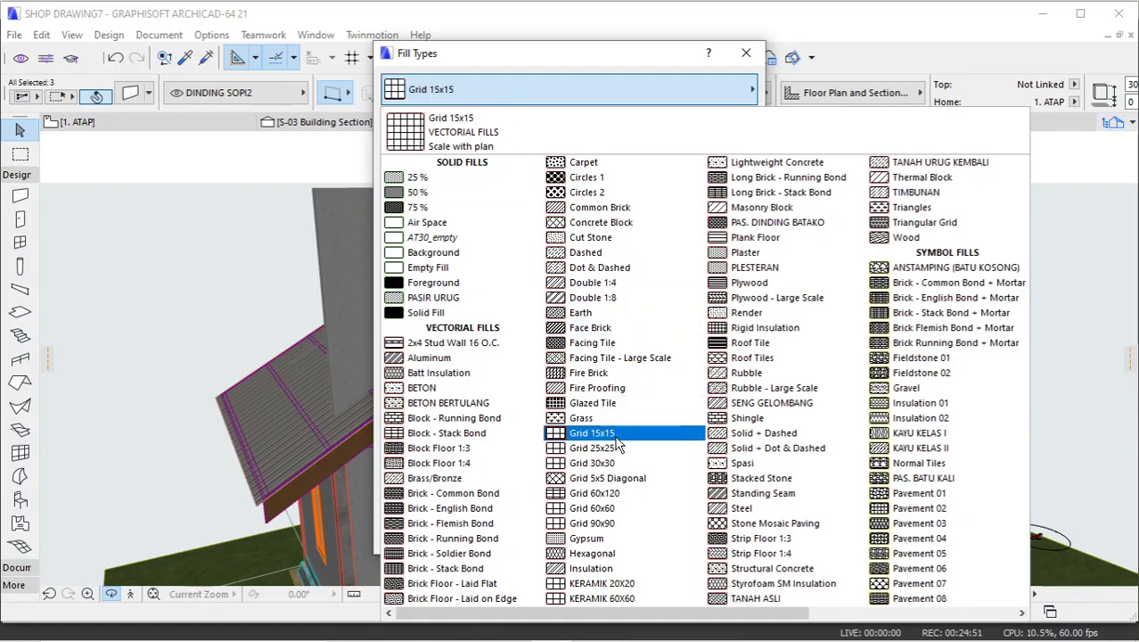
left_click(610, 540)
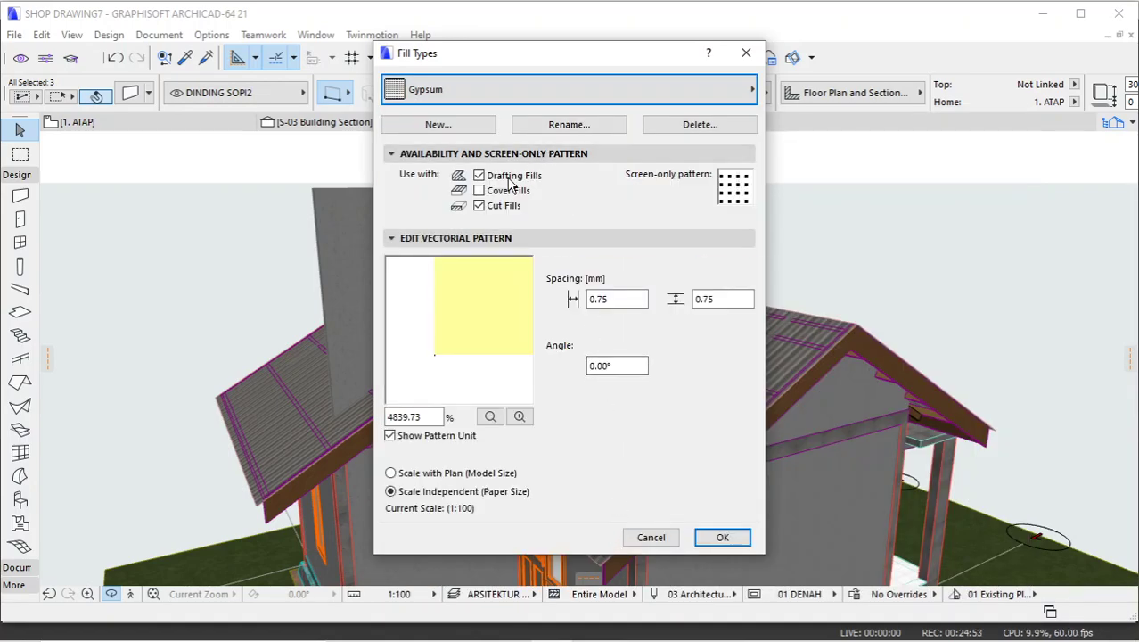
left_click(479, 191)
left_click(723, 538)
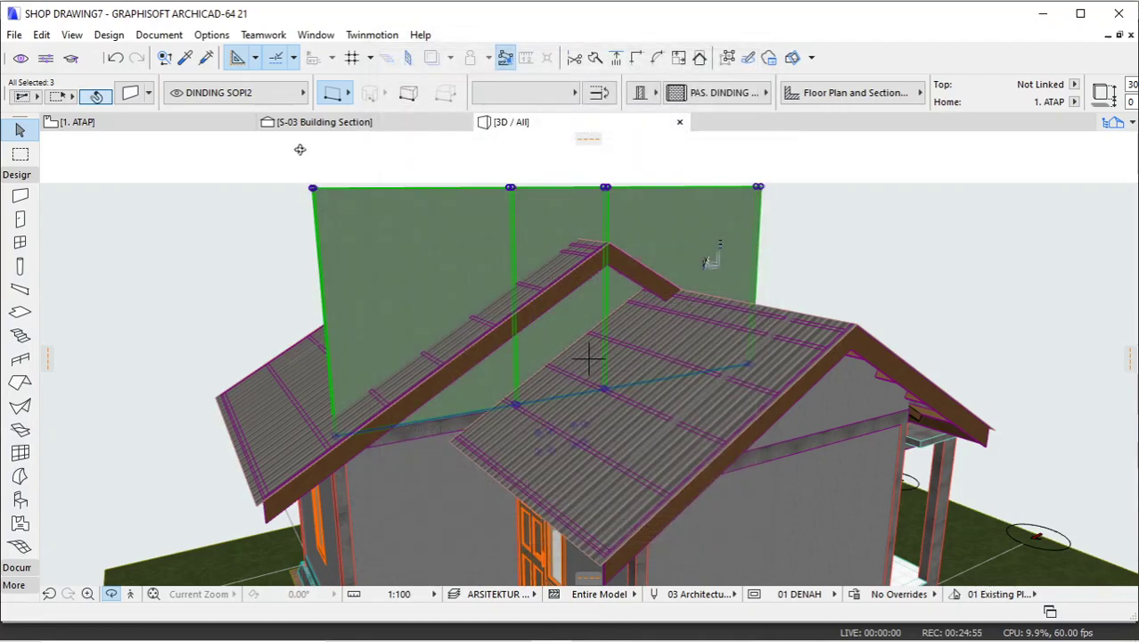
Create a new surface named GYPSUM by duplicating Paint - Glossy White.
left_click(211, 34)
mouse_move(256, 57)
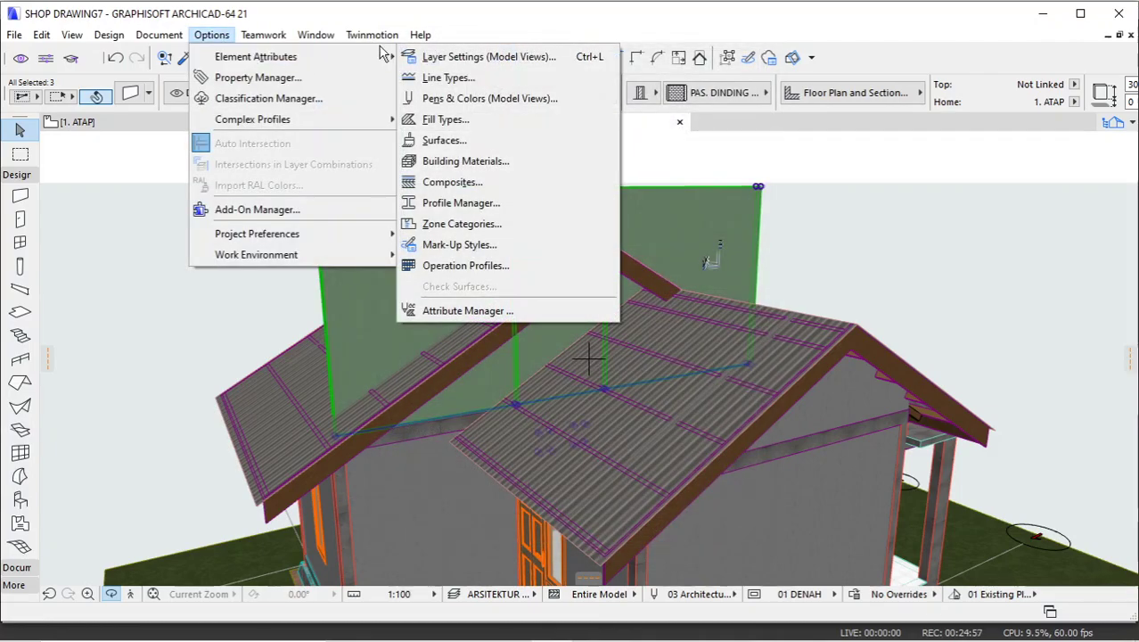
left_click(500, 141)
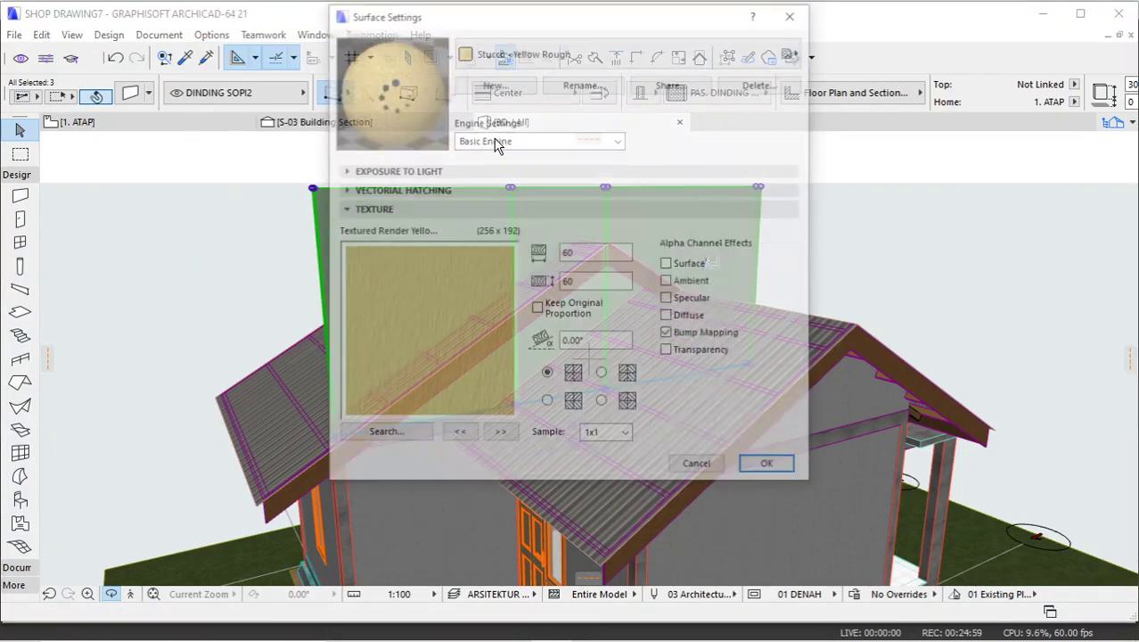
left_click(517, 50)
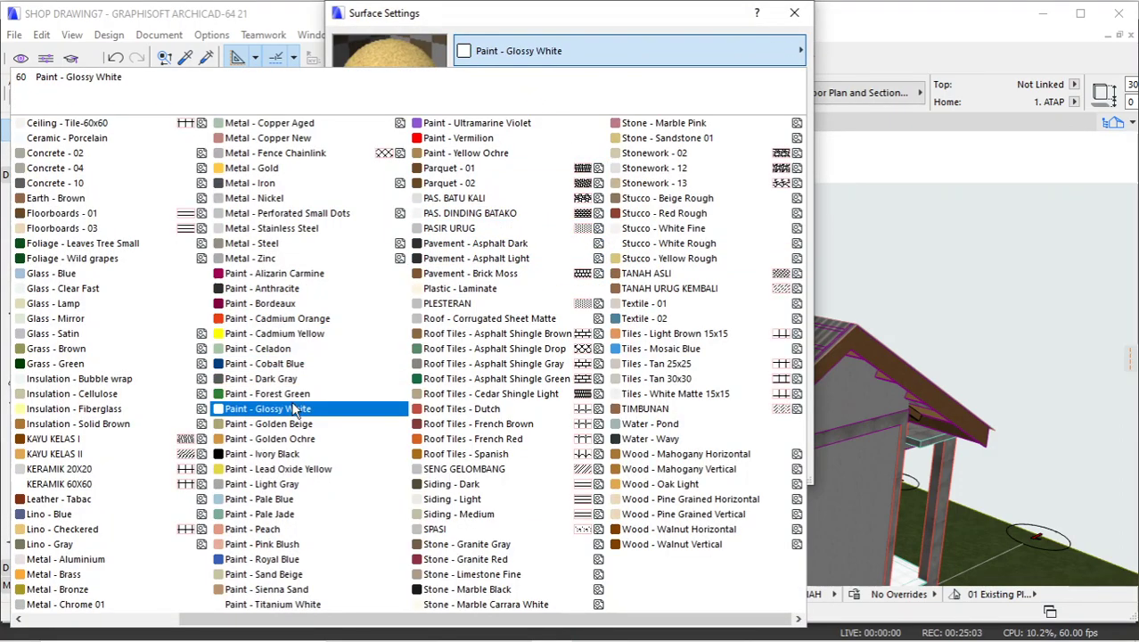
left_click(267, 409)
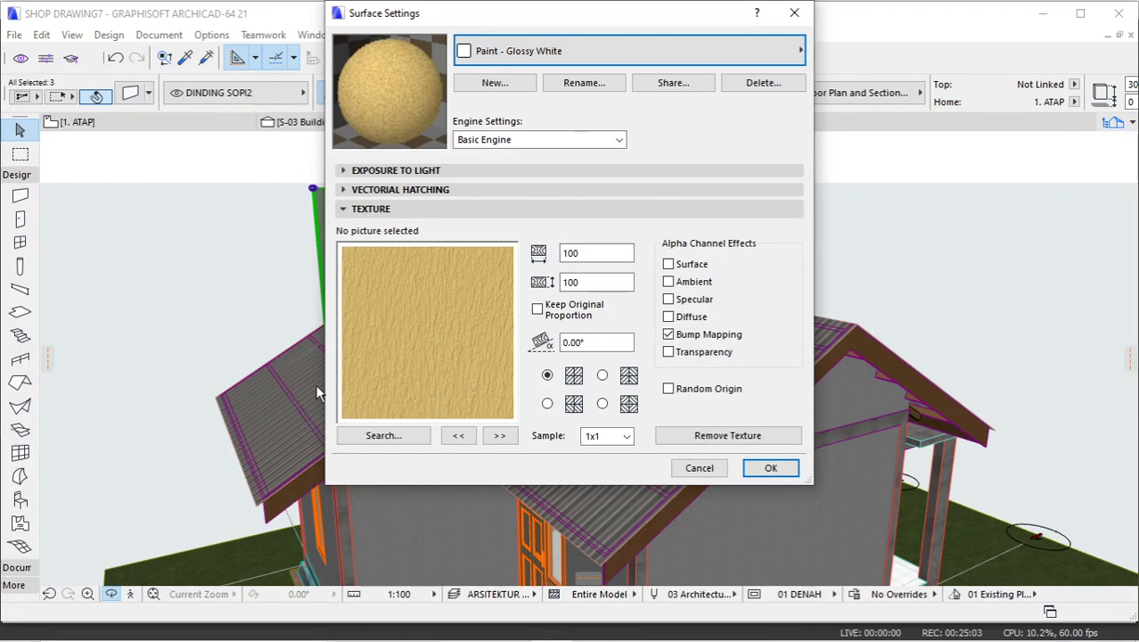
left_click(496, 85)
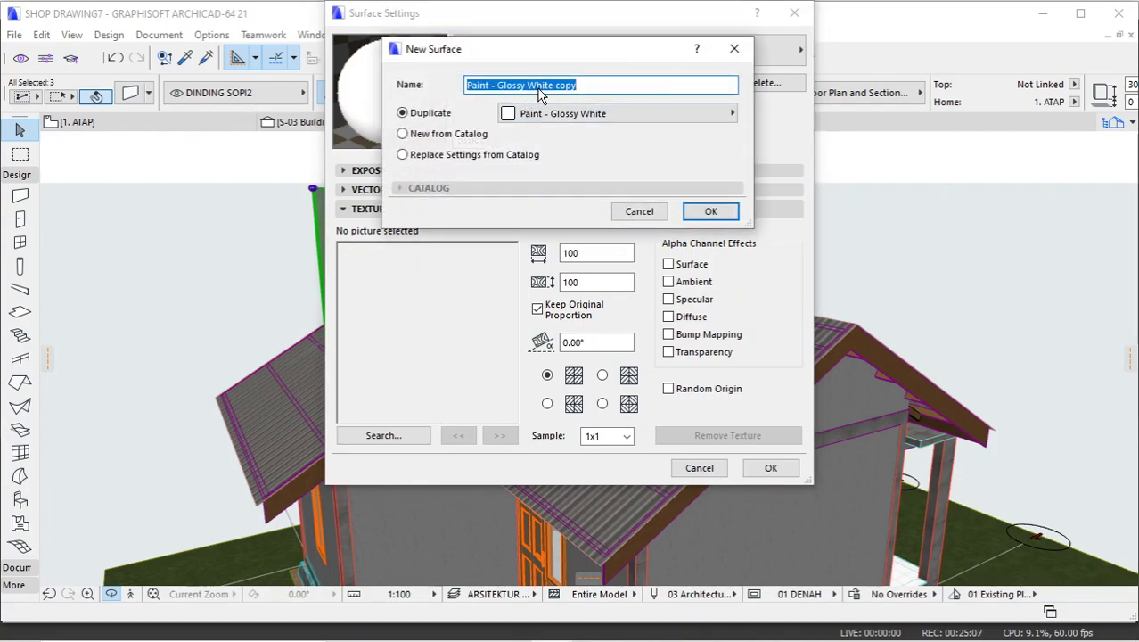
type("GYPSUM")
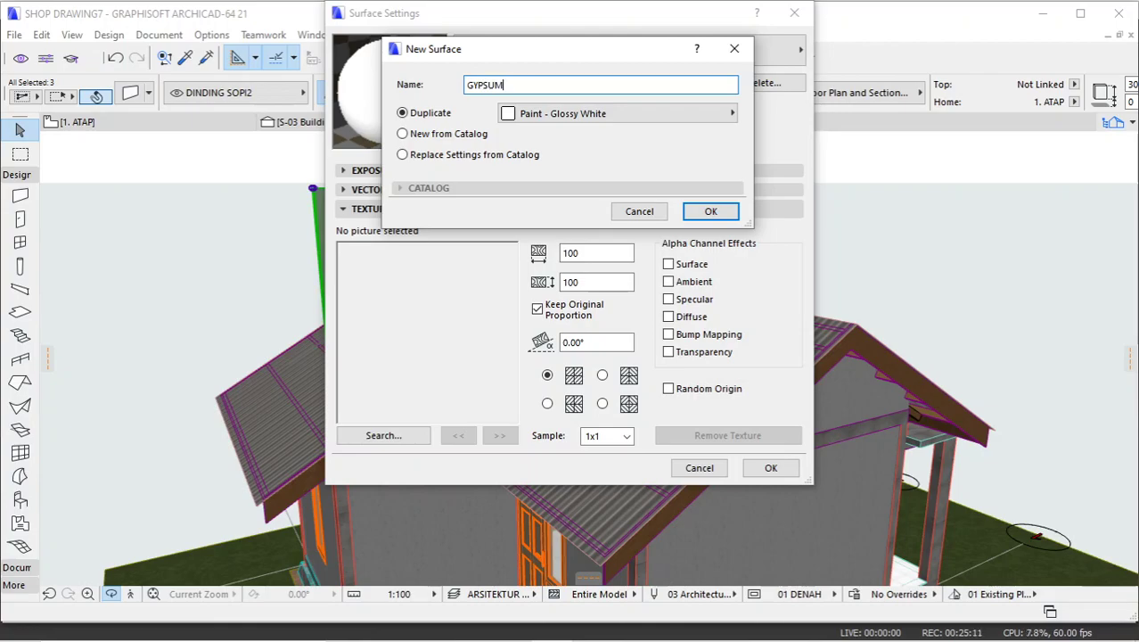
left_click(696, 215)
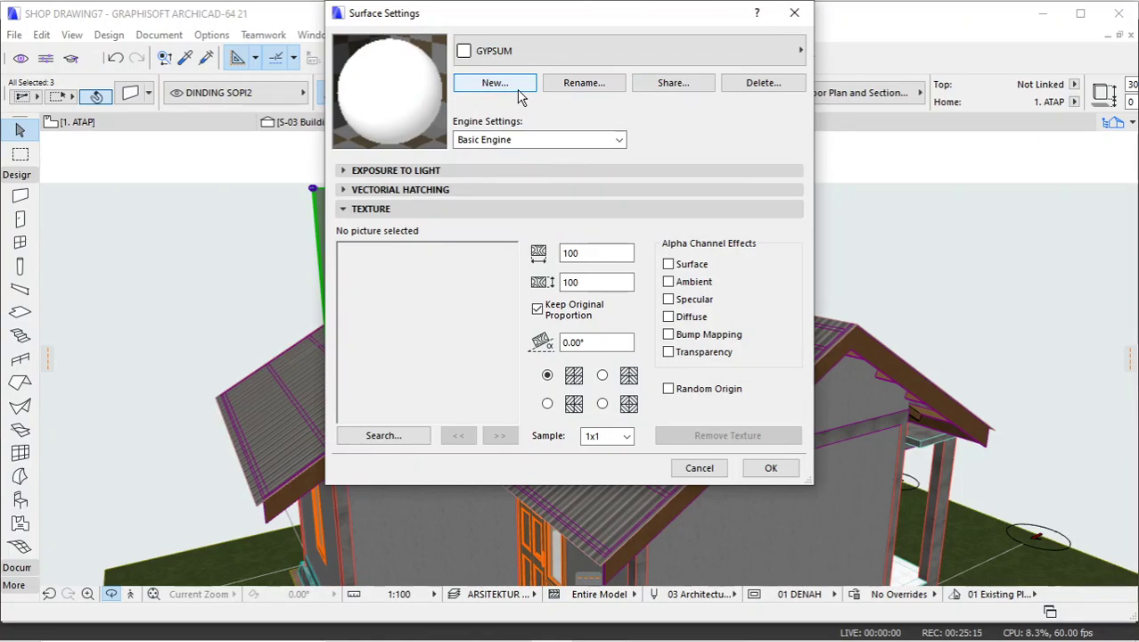
Set the GYPSUM surface's ambient reflection to 57 and its vectorial hatching to Gypsum, and save the surface.
left_click(460, 170)
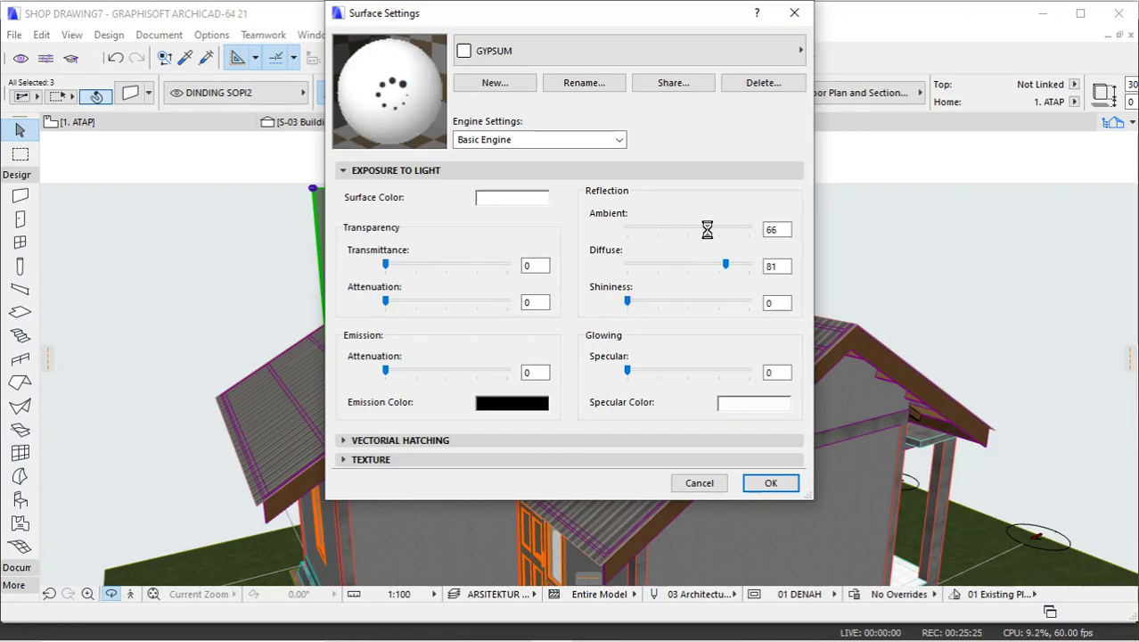
left_click_drag(704, 228, 695, 231)
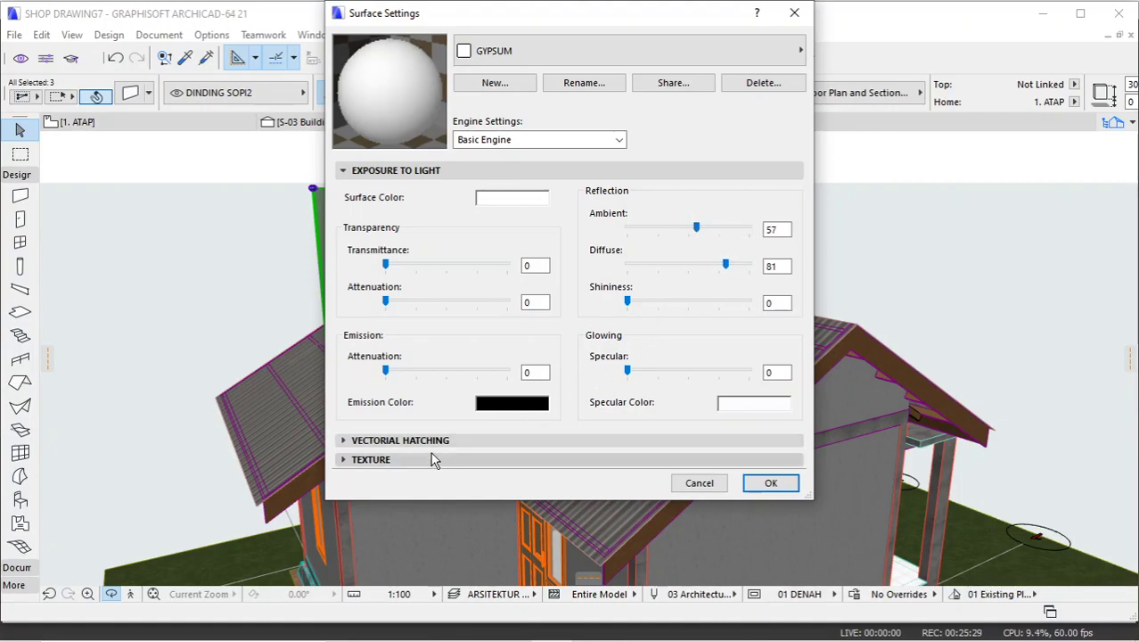
left_click(401, 439)
left_click(494, 471)
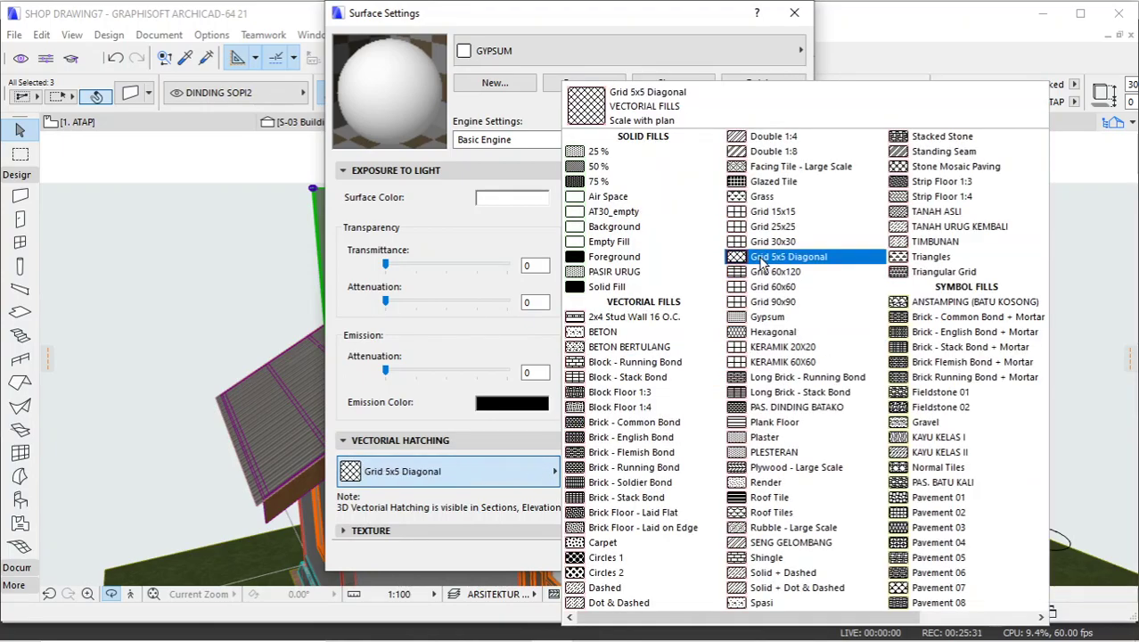
left_click(767, 316)
left_click(459, 532)
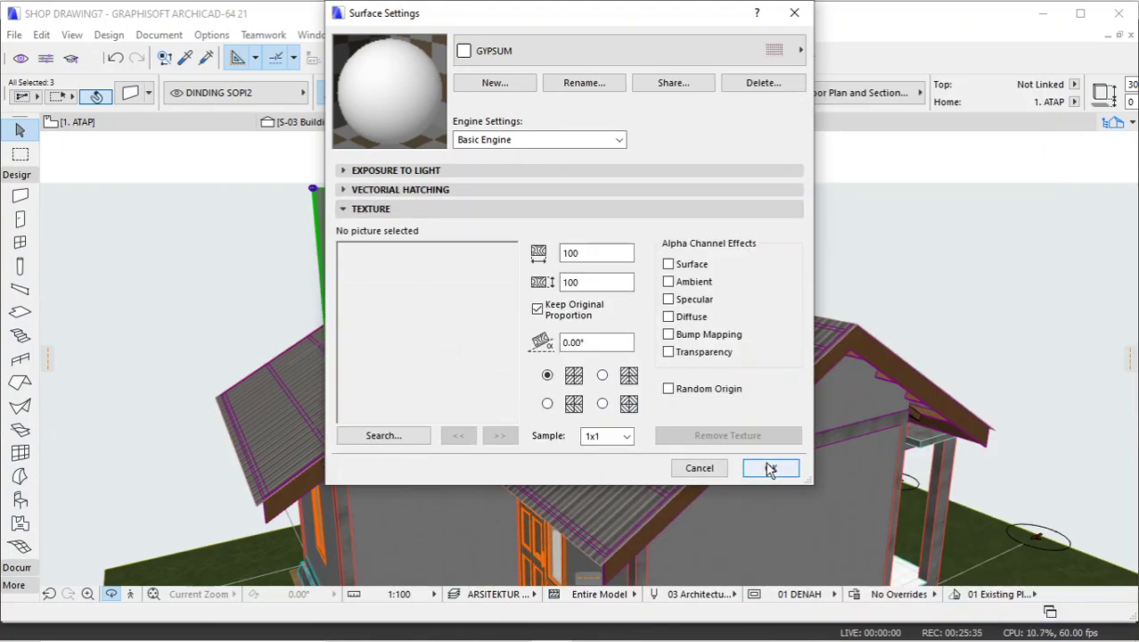
left_click(771, 468)
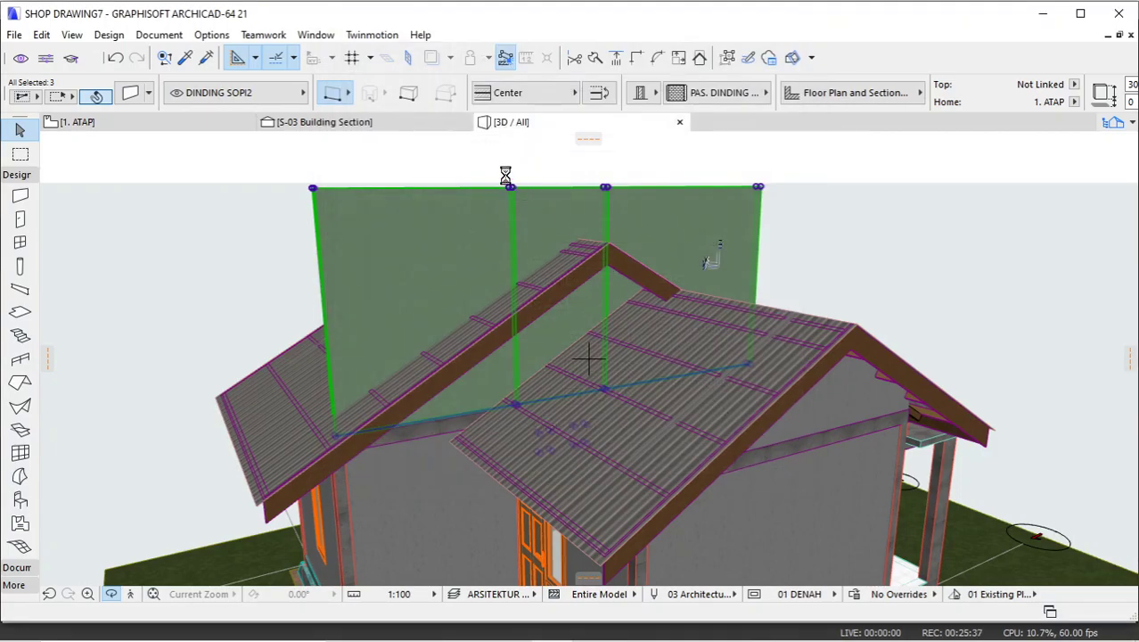
Create a new, non-duplicated building material named GYPSUM BOARD.
left_click(212, 35)
mouse_move(320, 54)
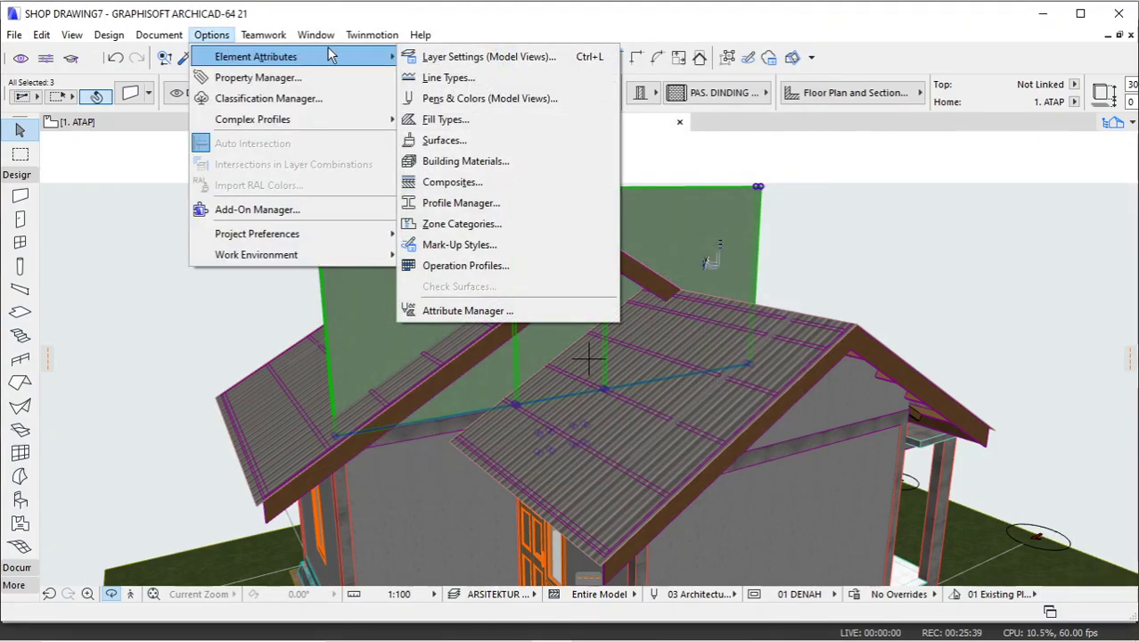
left_click(428, 162)
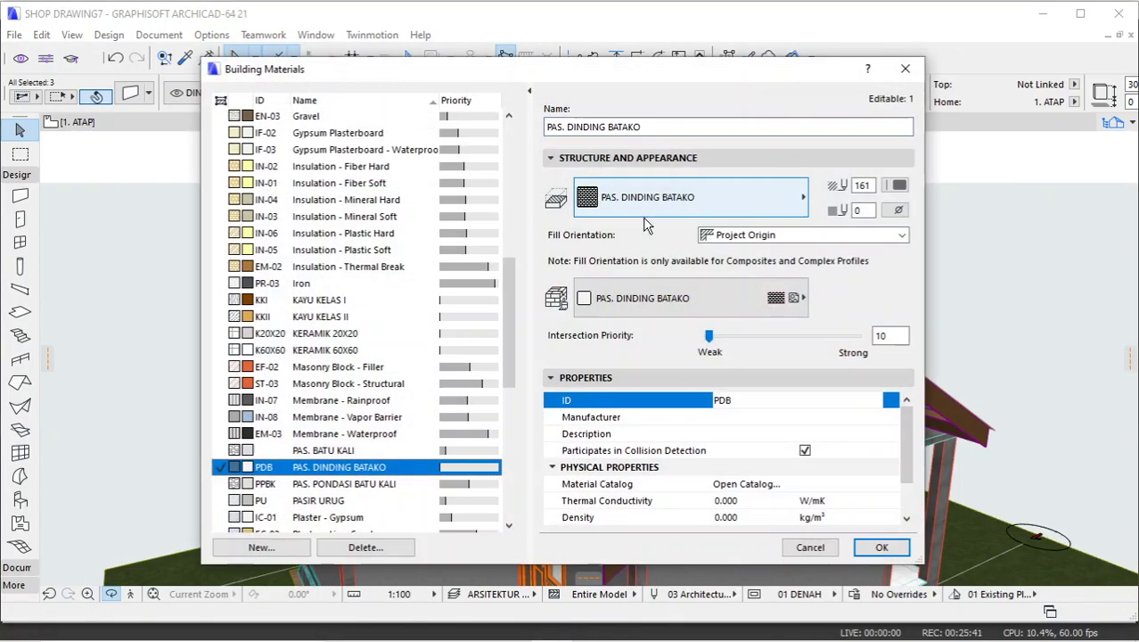
left_click(298, 550)
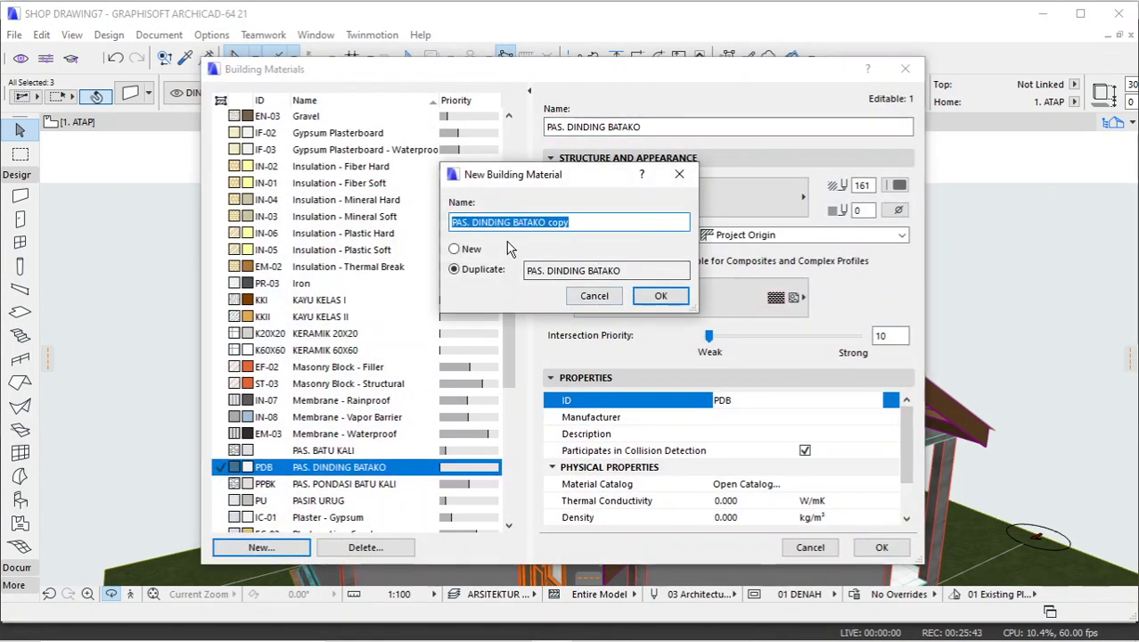
left_click(472, 250)
left_click_drag(587, 221, 431, 234)
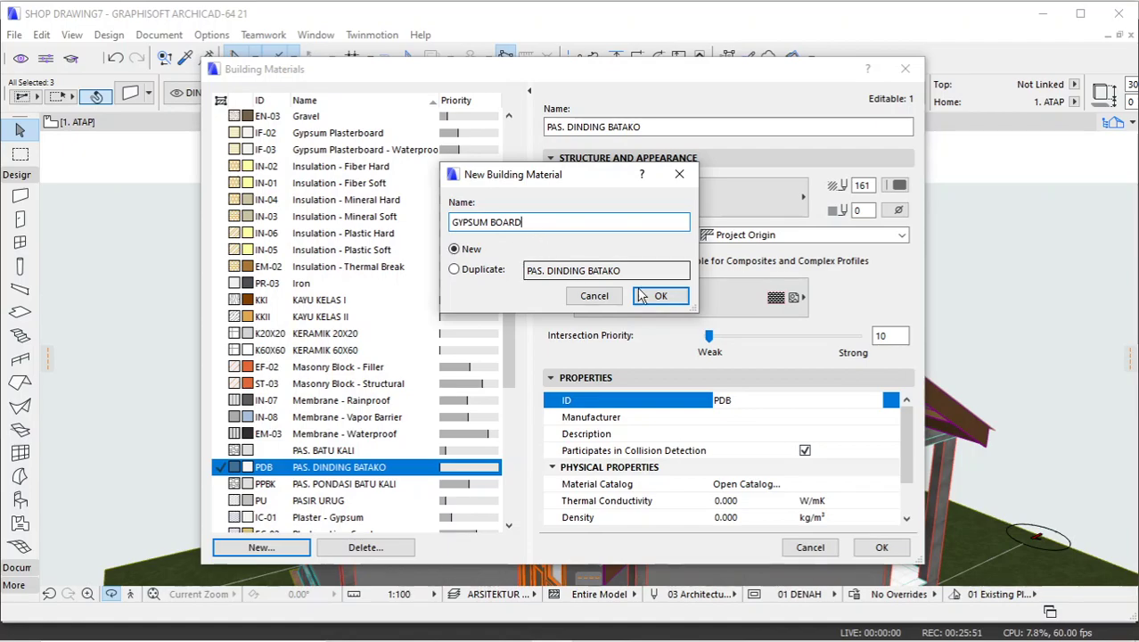
left_click(661, 297)
Give GYPSUM BOARD the Gypsum cut fill with foreground pen 101, the GYPSUM surface and the ID GB, and save it.
left_click(899, 185)
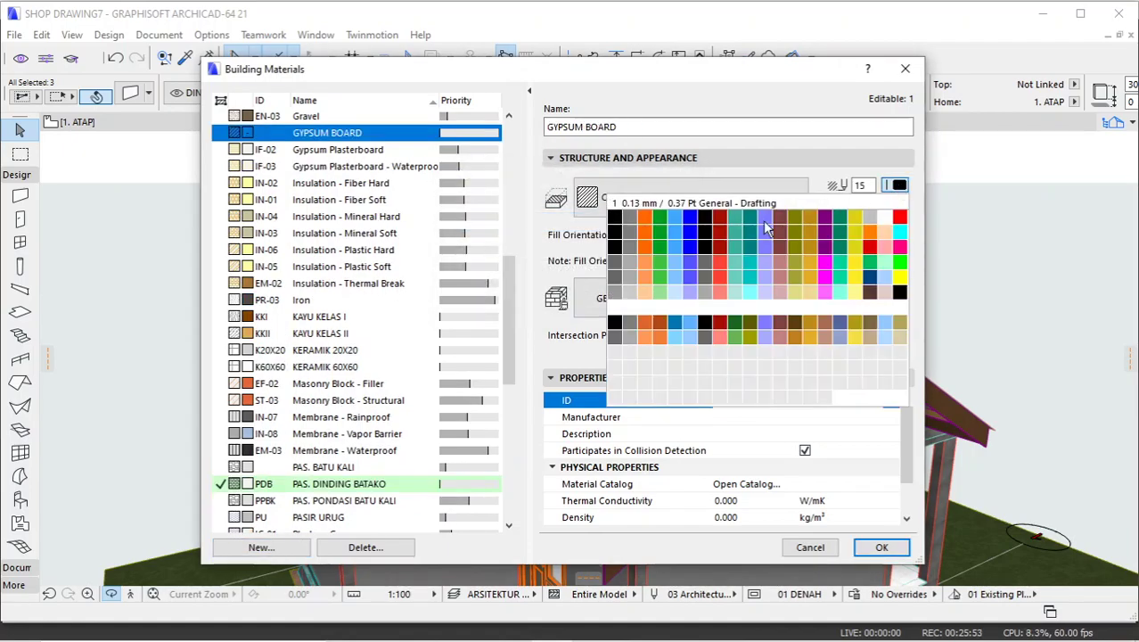
left_click(616, 287)
left_click(753, 198)
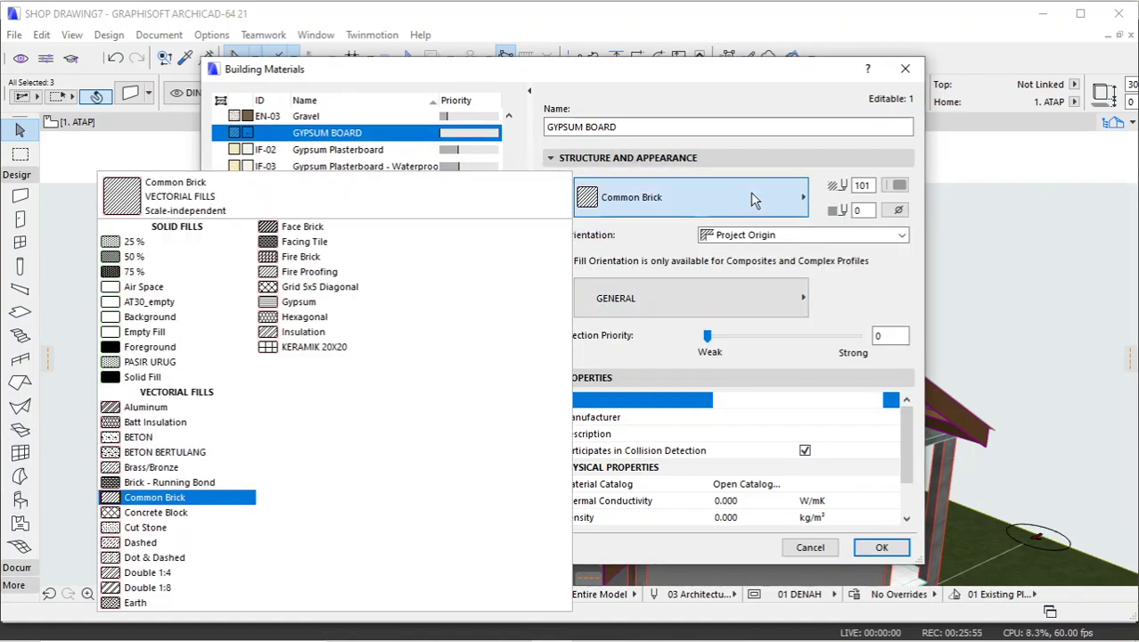
left_click(303, 303)
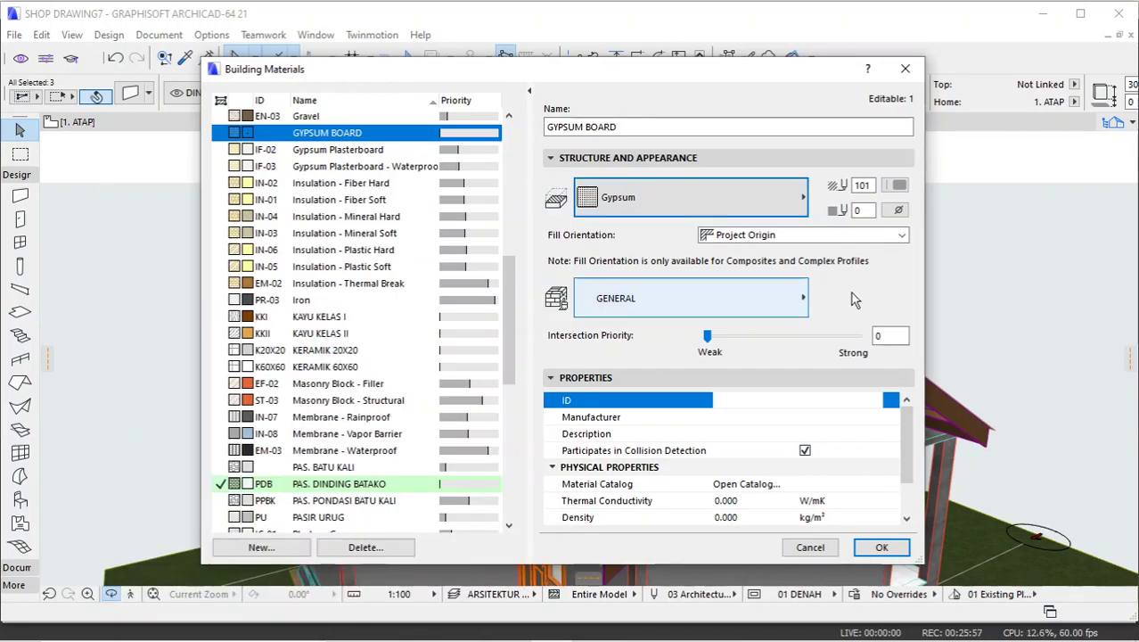
left_click(692, 299)
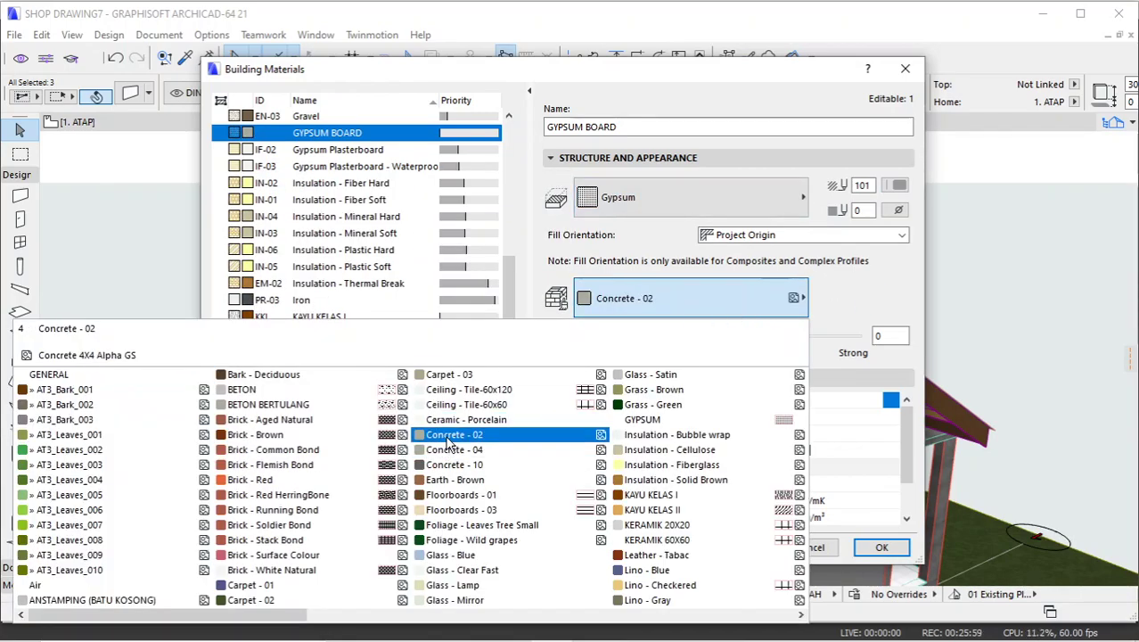
left_click(640, 420)
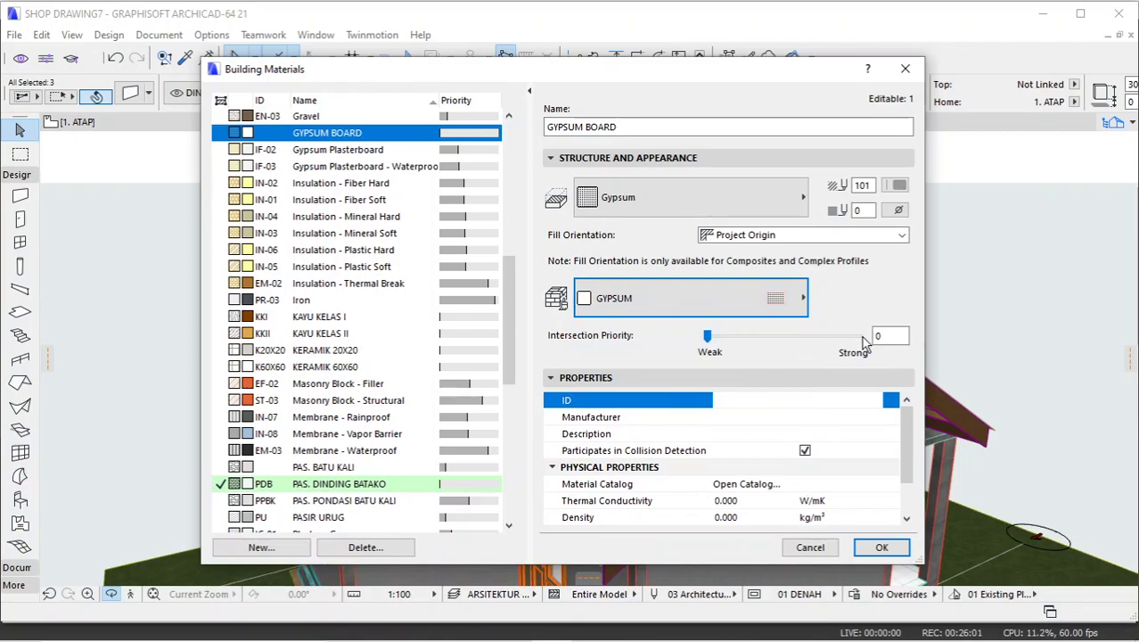
left_click(789, 403)
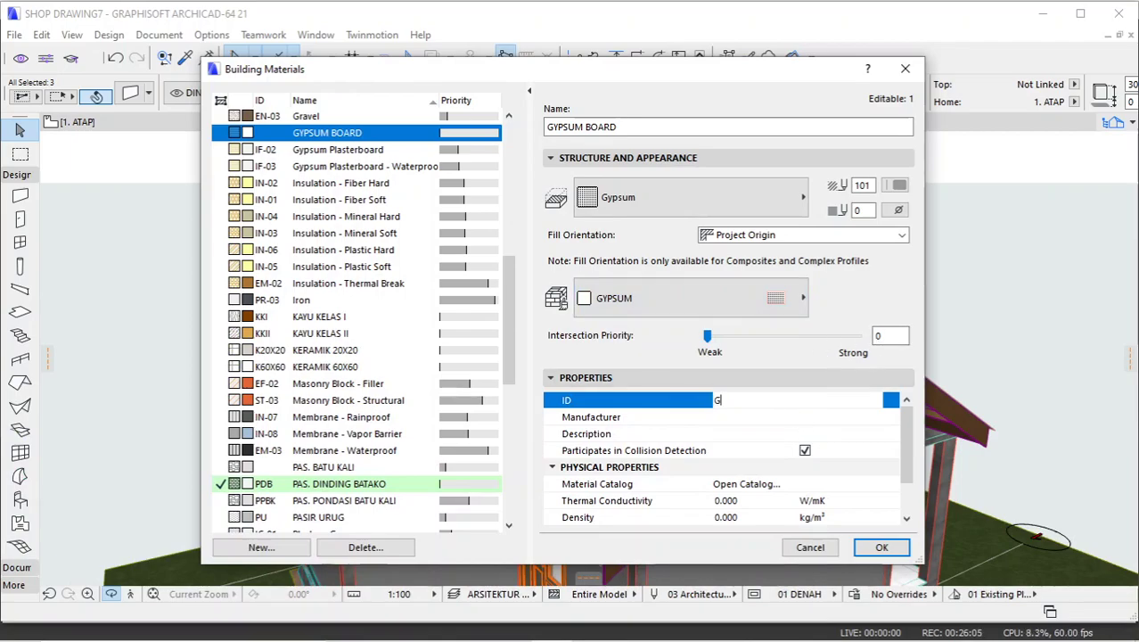
left_click(881, 547)
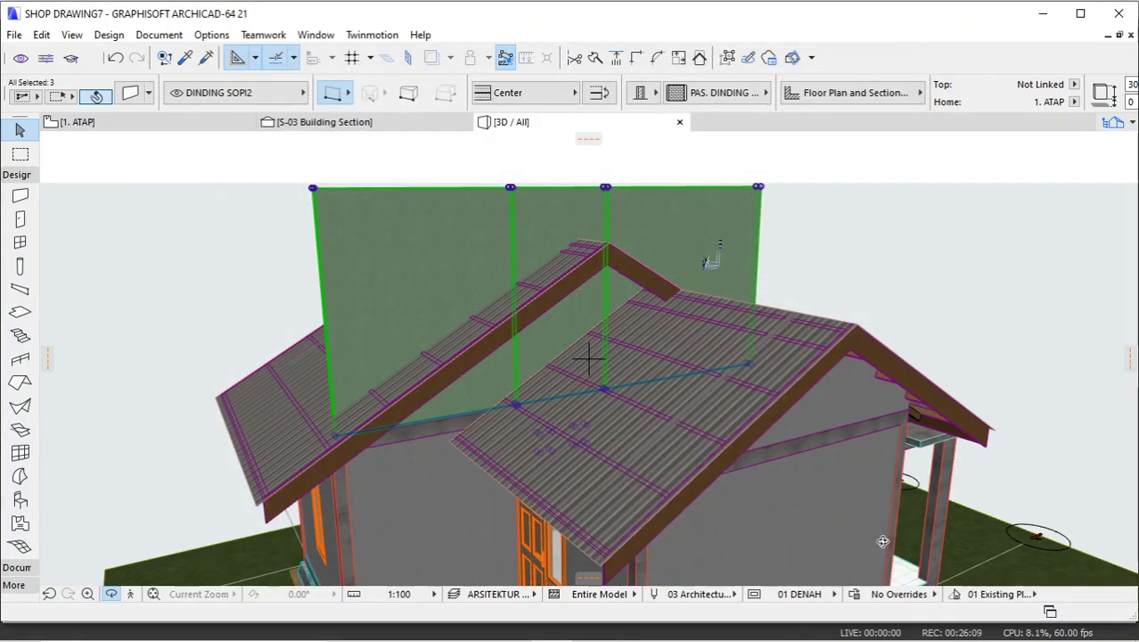
Change the three selected gable walls to the GYPSUM BOARD building material with a thickness of 1.
left_click(644, 99)
left_click(675, 96)
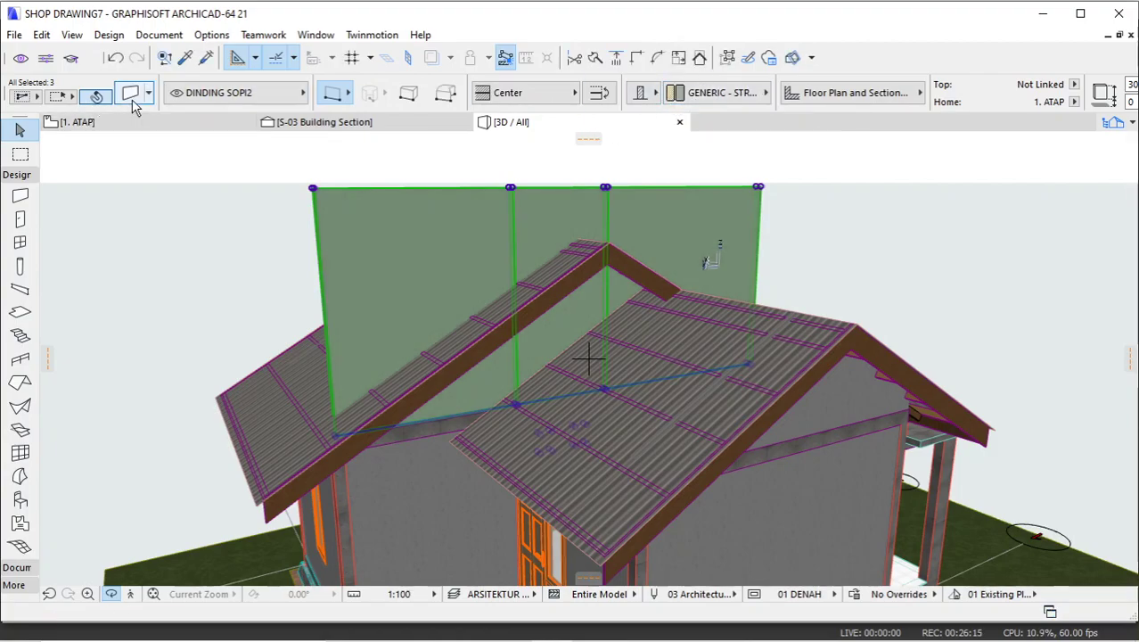
key("ctrl+t")
left_click(570, 146)
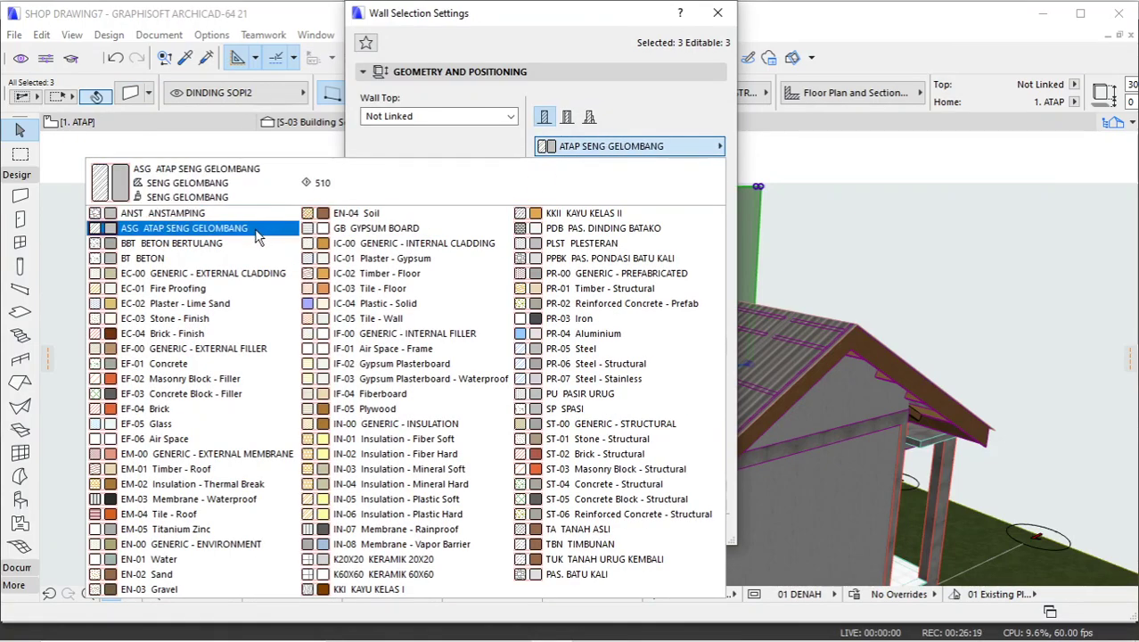
left_click(393, 230)
left_click(701, 197)
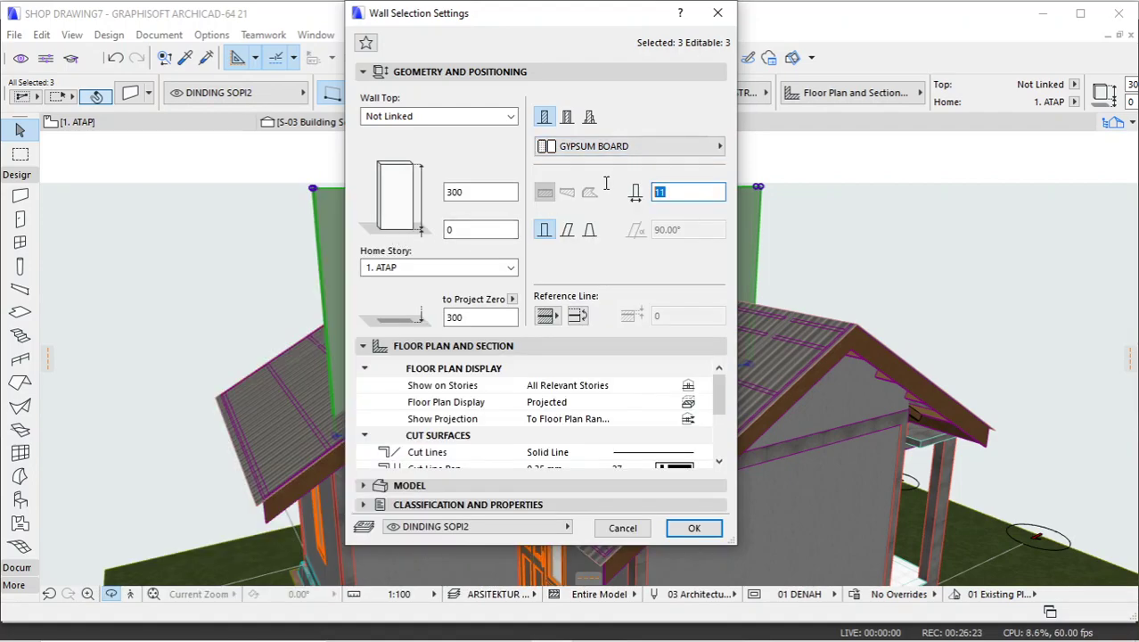
type("1")
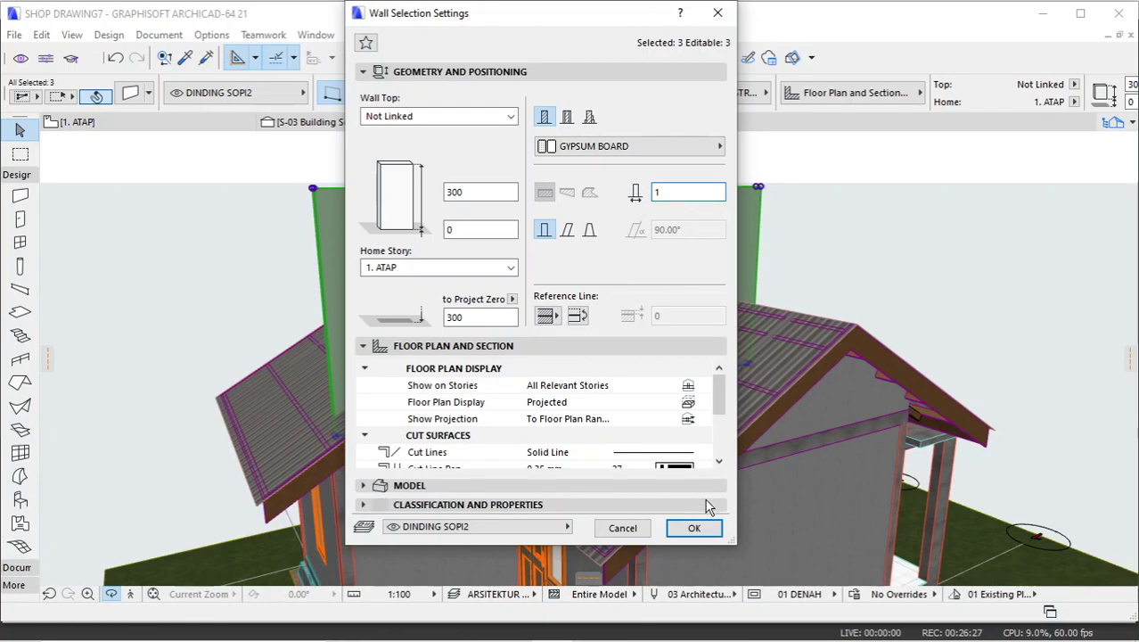
left_click(696, 527)
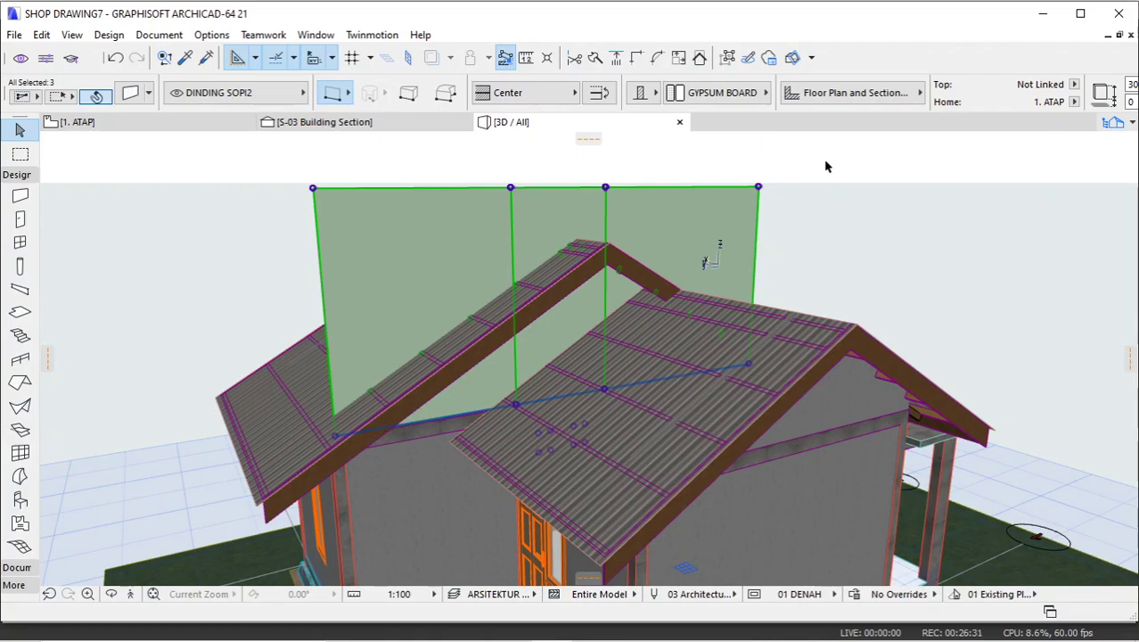
Trim the three gypsum board walls to the roof, removing everything above it, and clear the selection.
left_click(700, 58)
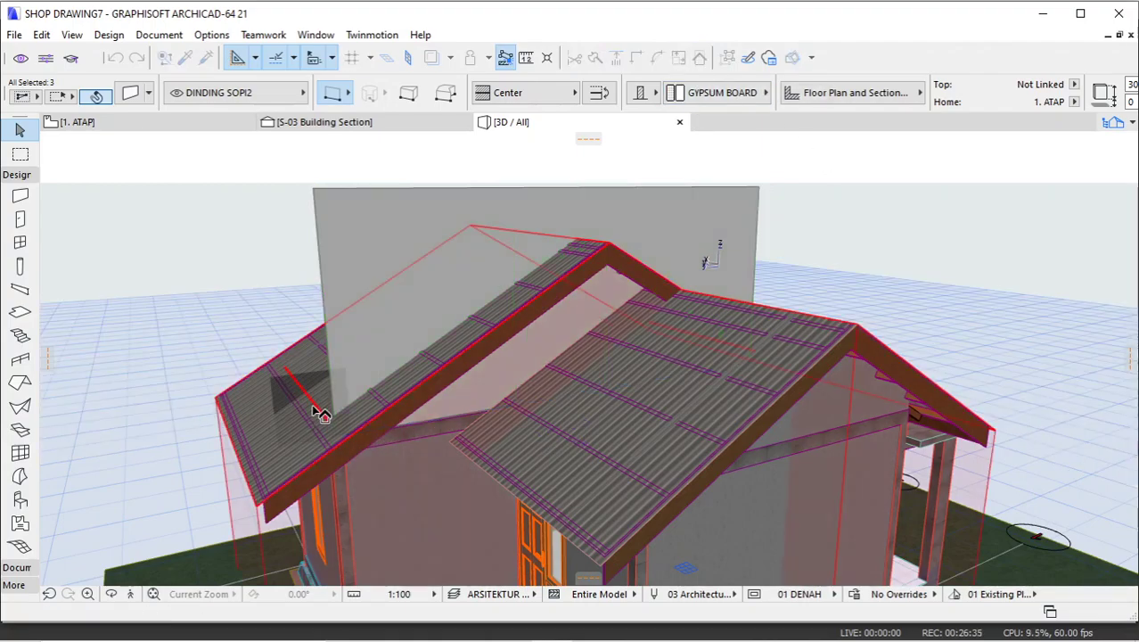
left_click(505, 374)
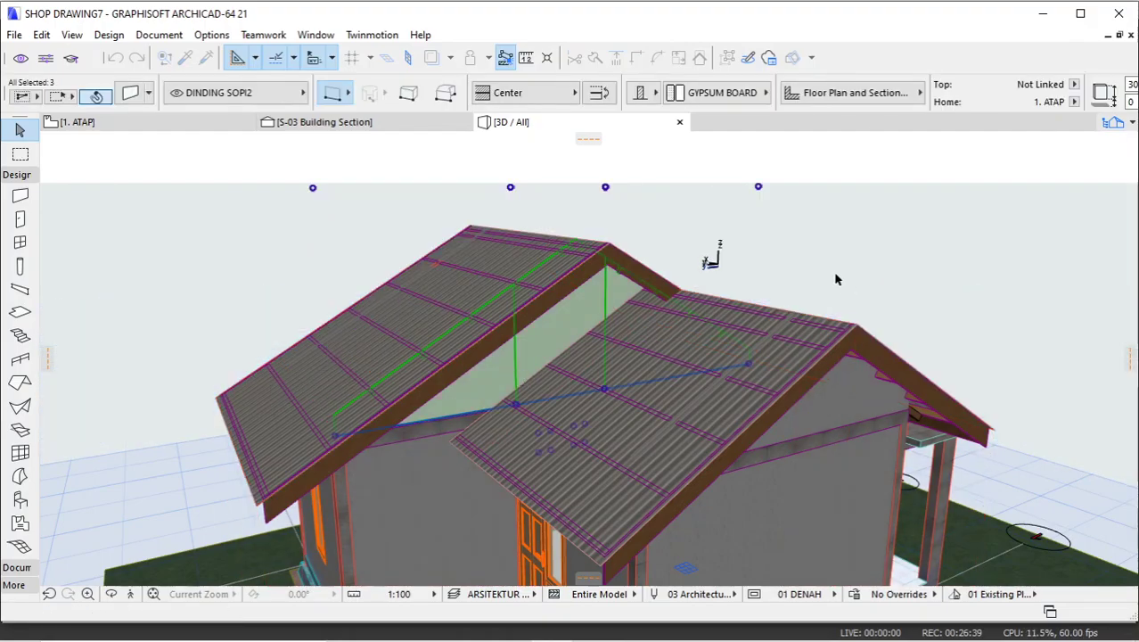
key("Escape")
Select the gypsum board walls at their lower corner on the ring beam and suspend their grouping.
middle_click_drag(751, 312, 771, 400, "shift")
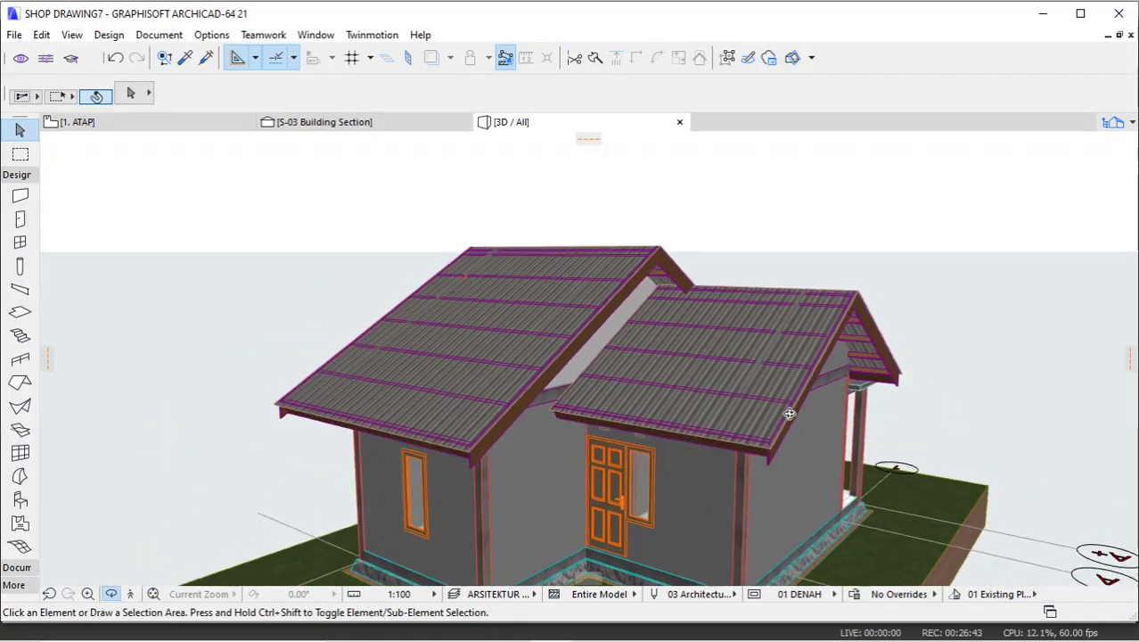
scroll(509, 394, "up", 5)
scroll(487, 408, "up", 3)
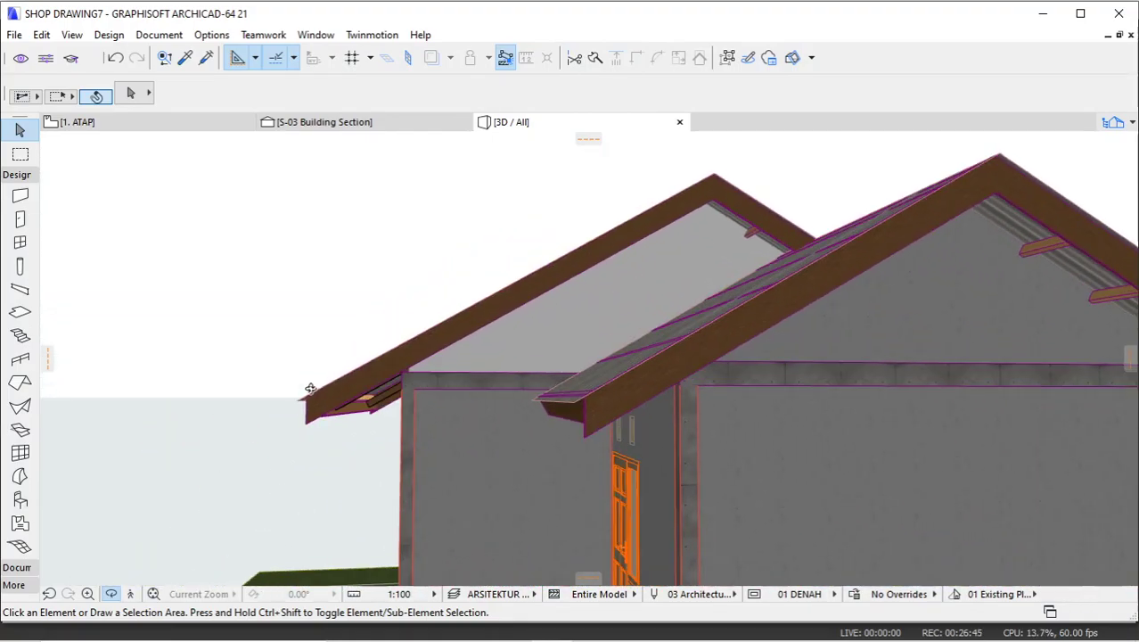
scroll(406, 385, "up", 4)
scroll(406, 354, "up", 4)
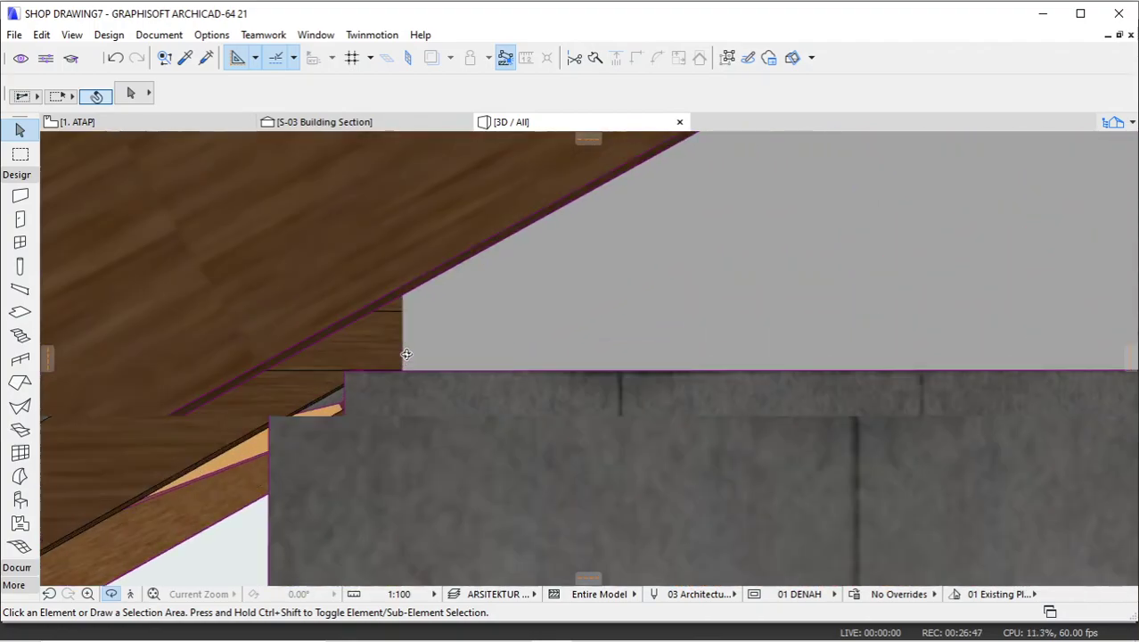
middle_click_drag(336, 345, 370, 370, "shift")
left_click(409, 386)
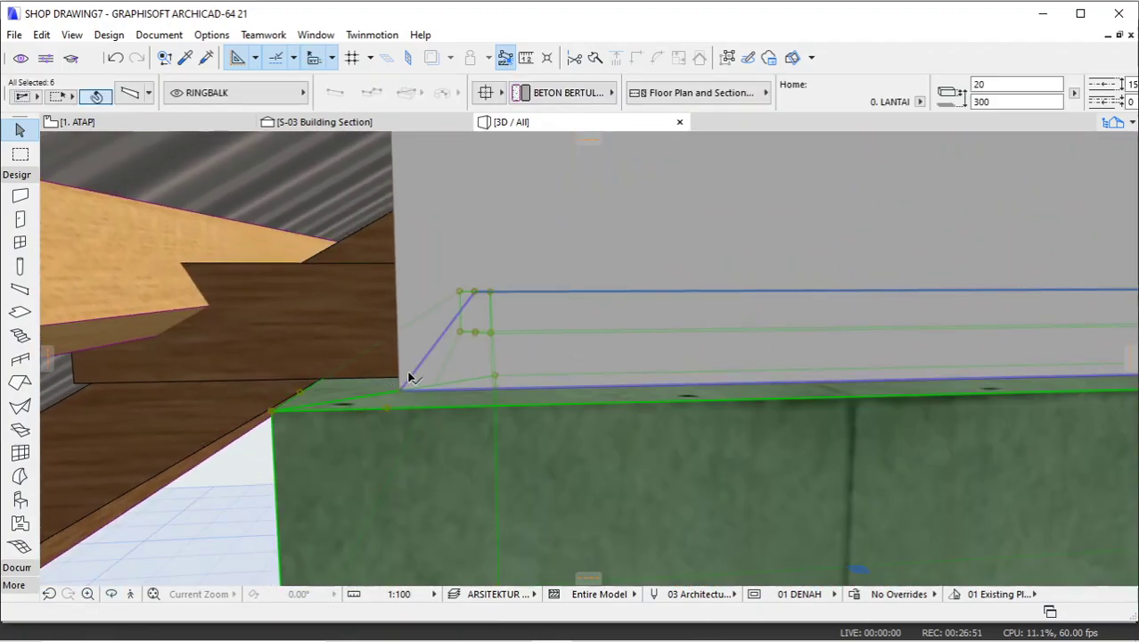
left_click(405, 357)
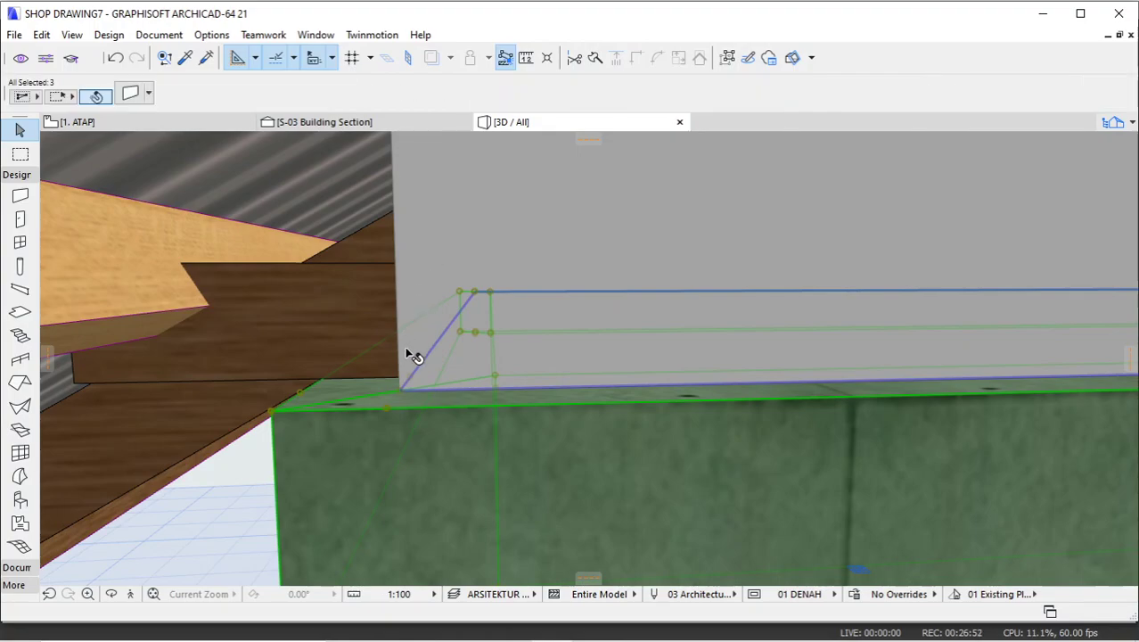
left_click(401, 393)
key("Escape")
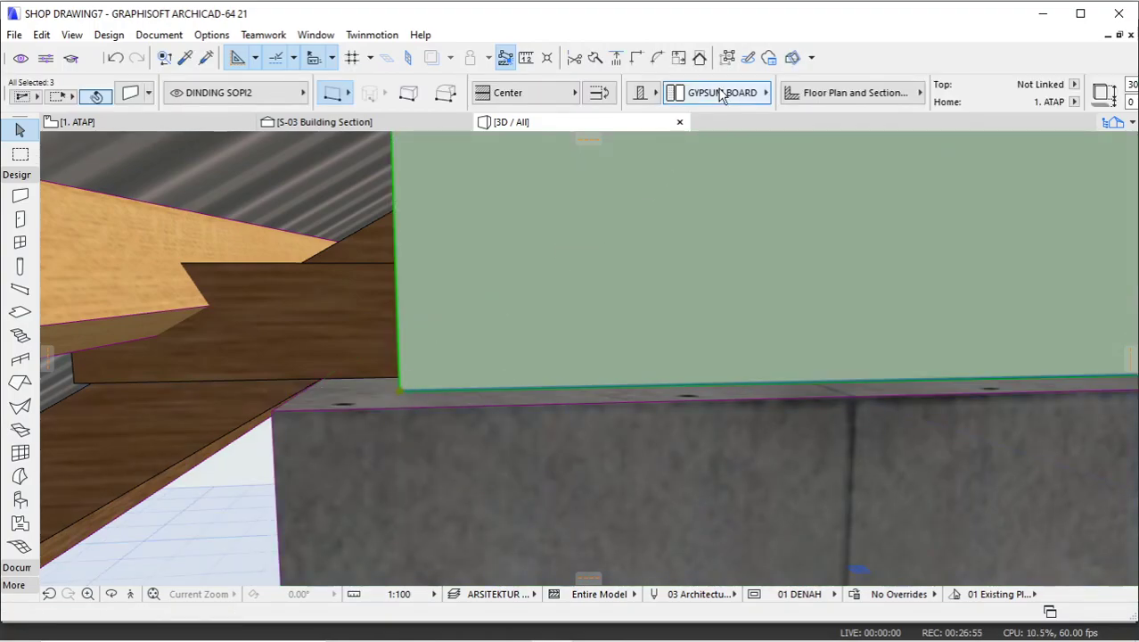
left_click(407, 393)
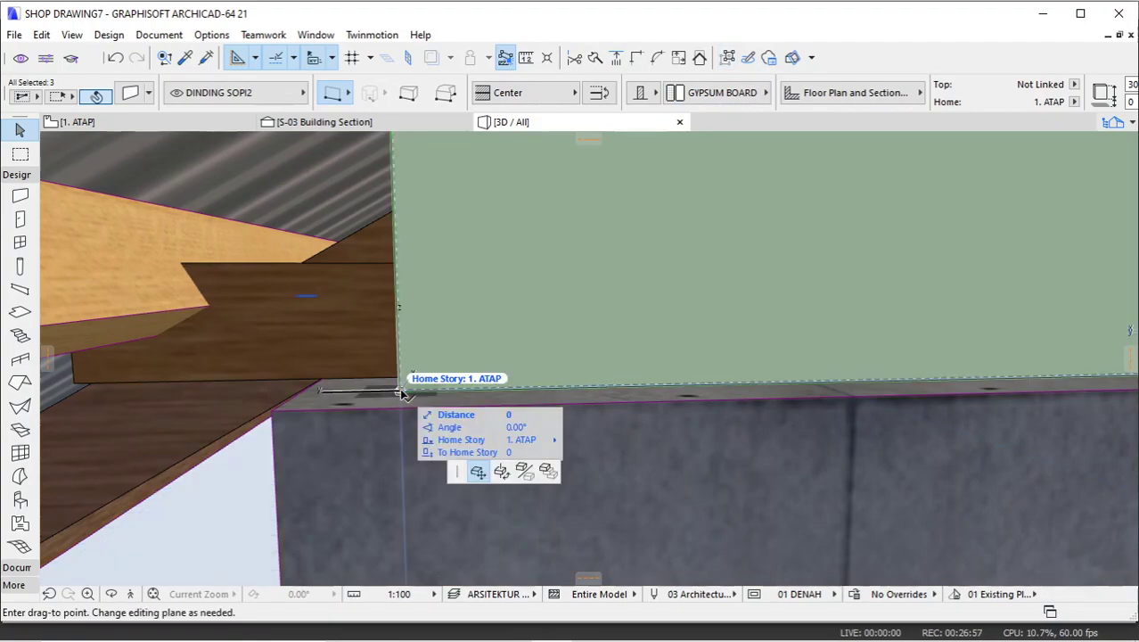
key("Escape")
scroll(423, 371, "up", 5)
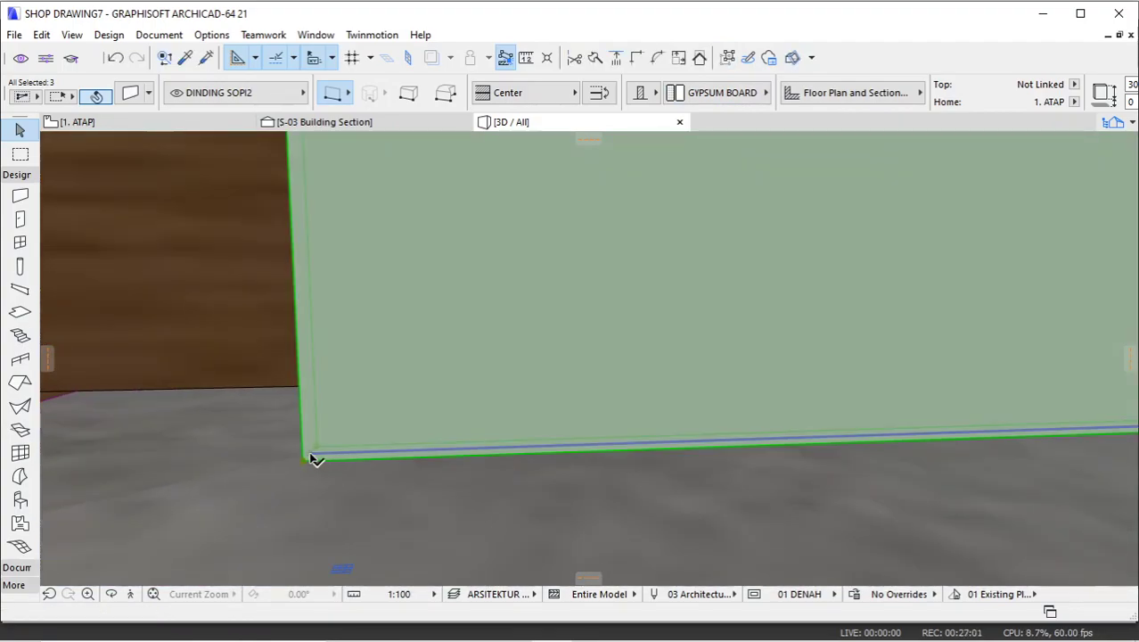
left_click(311, 458)
key("Escape")
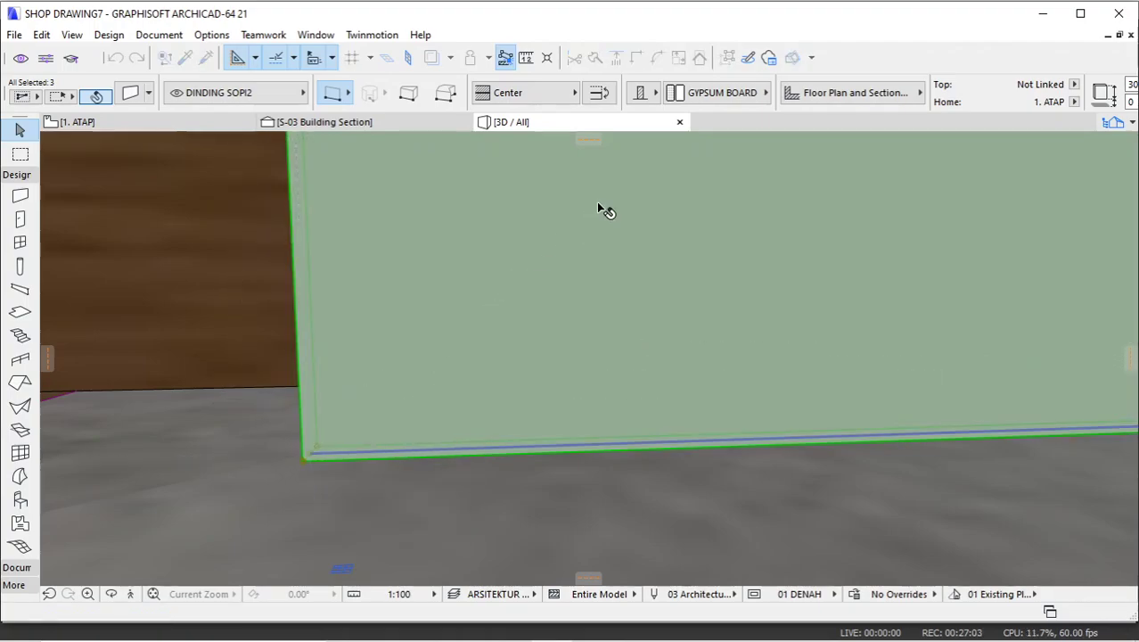
Stretch the gypsum wall's end at the eaves out to the corner of the ring beam.
left_click(311, 458)
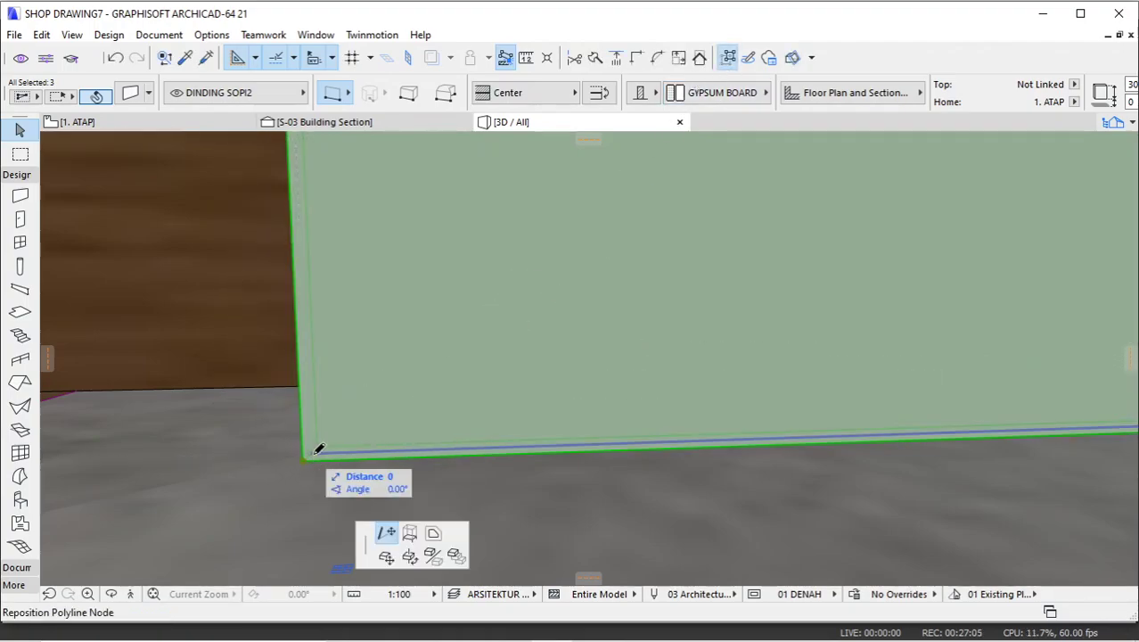
mouse_move(310, 450)
middle_mouse_down("shift")
mouse_move(555, 438)
mouse_move(294, 437)
middle_mouse_up("shift")
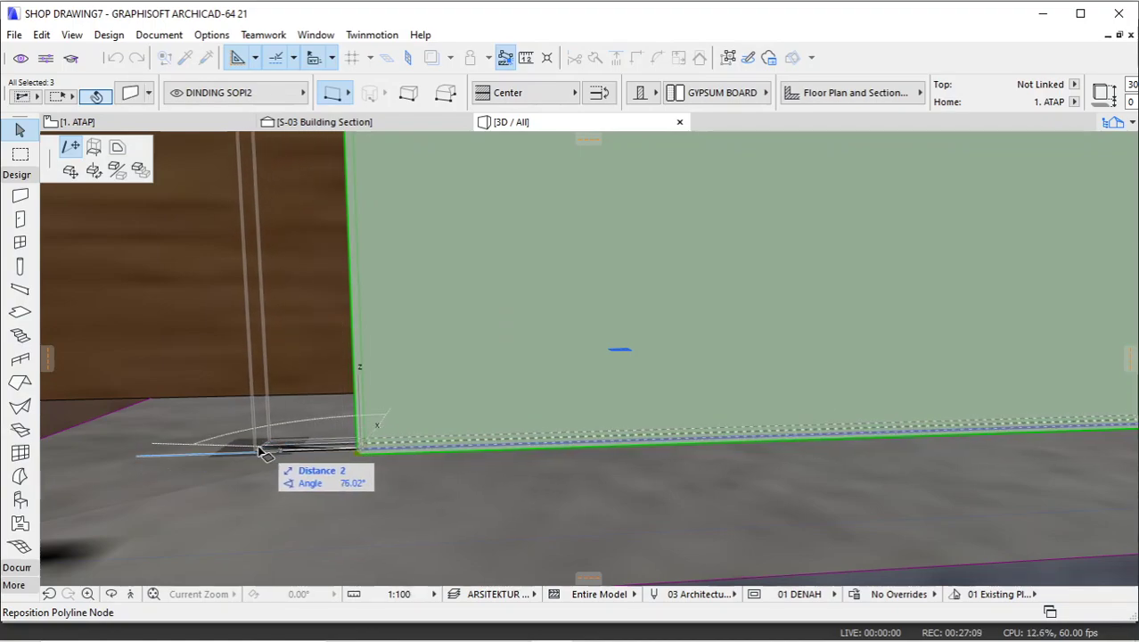
left_click(274, 470)
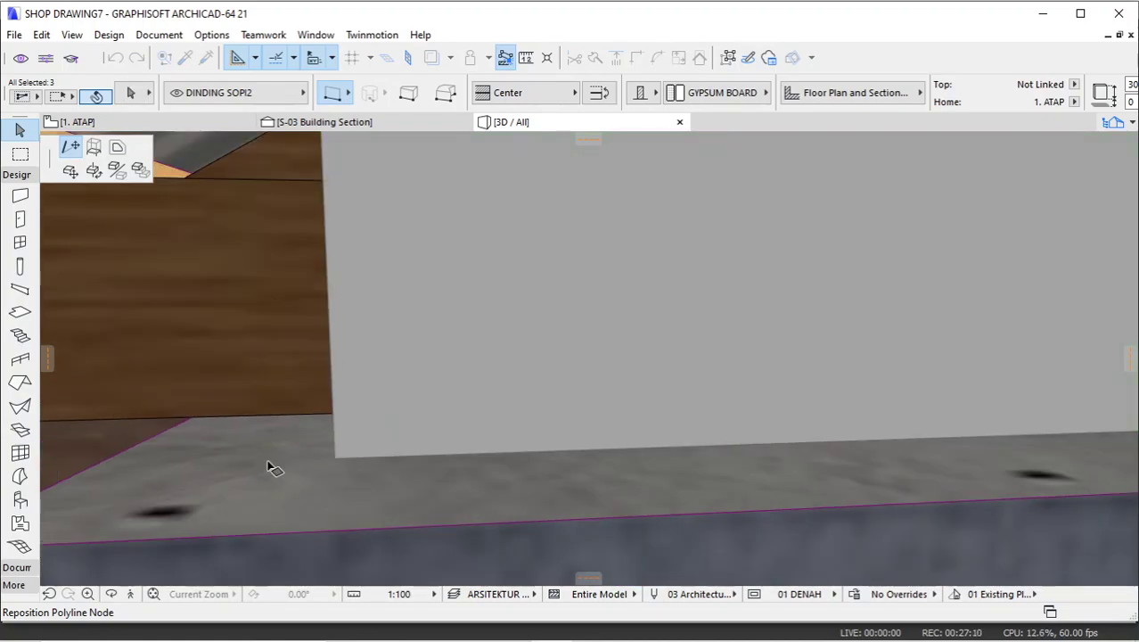
left_click(195, 421)
Pull the opposite end of the gypsum wall back to where the upper roof's short fascia board ends.
middle_click_drag(274, 447, 599, 444, "shift")
scroll(268, 473, "down", 5)
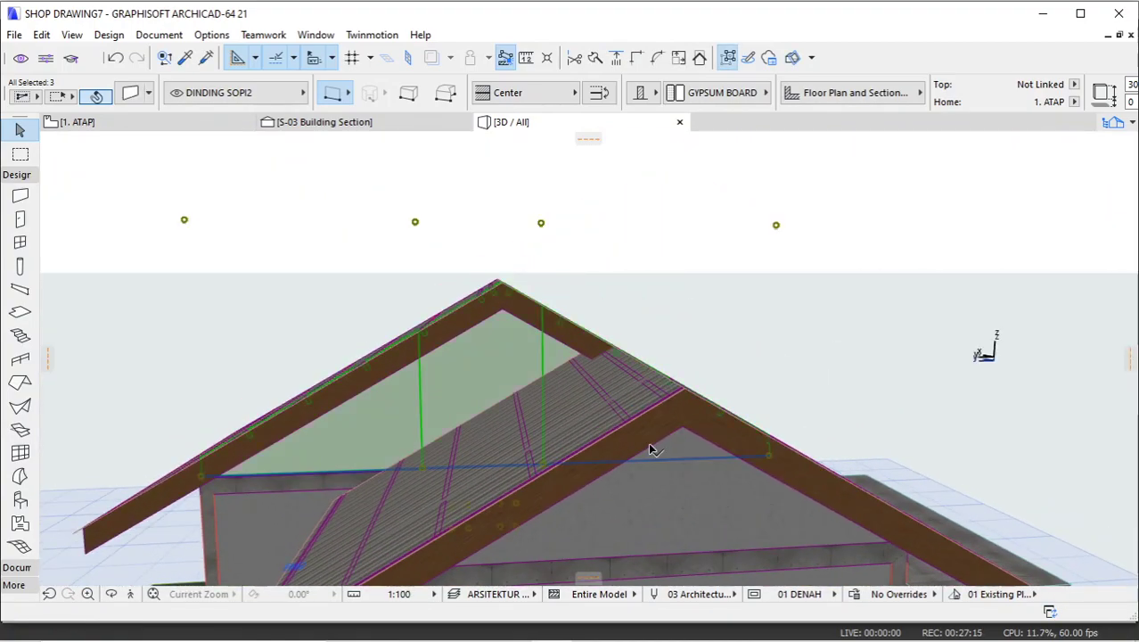
scroll(772, 463, "up", 10)
scroll(764, 479, "down", 5)
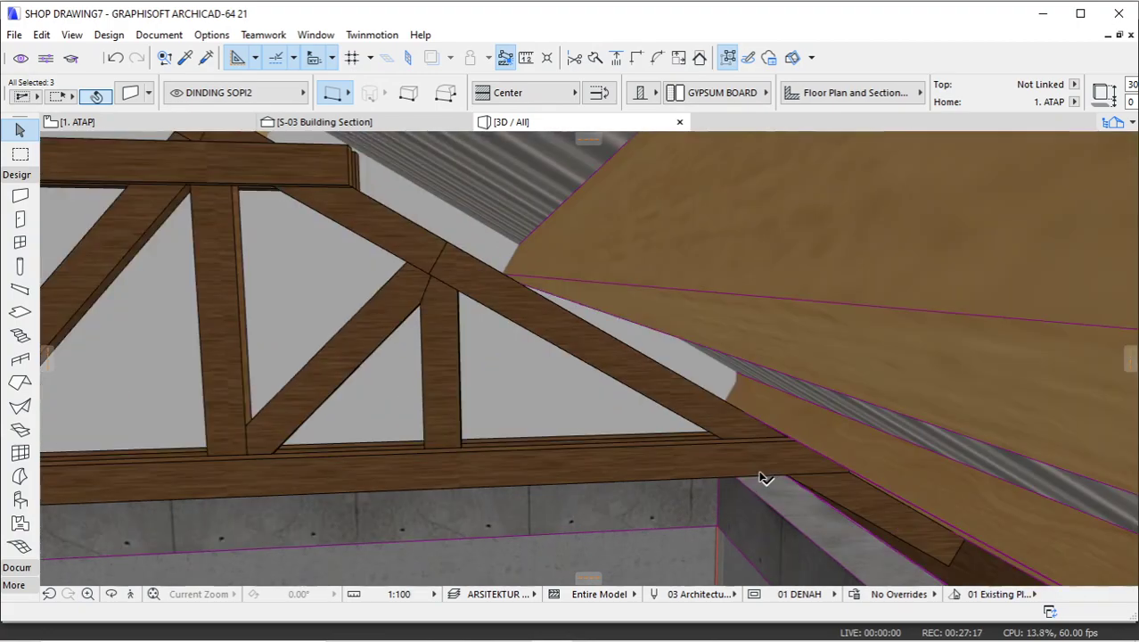
scroll(758, 459, "up", 4)
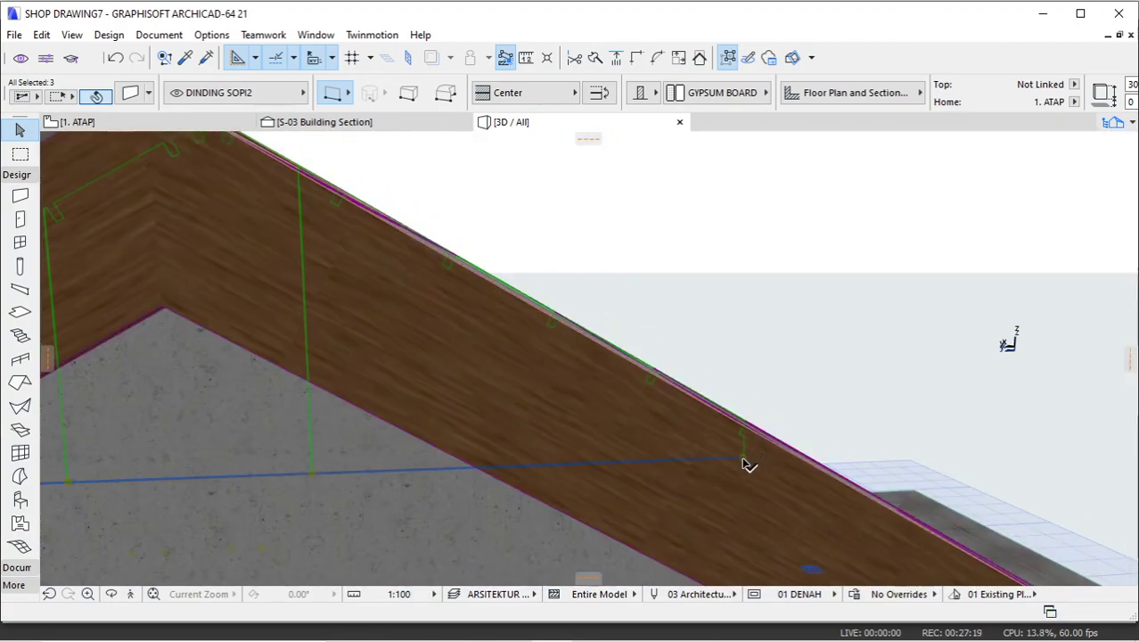
left_click(745, 460)
scroll(624, 468, "down", 5)
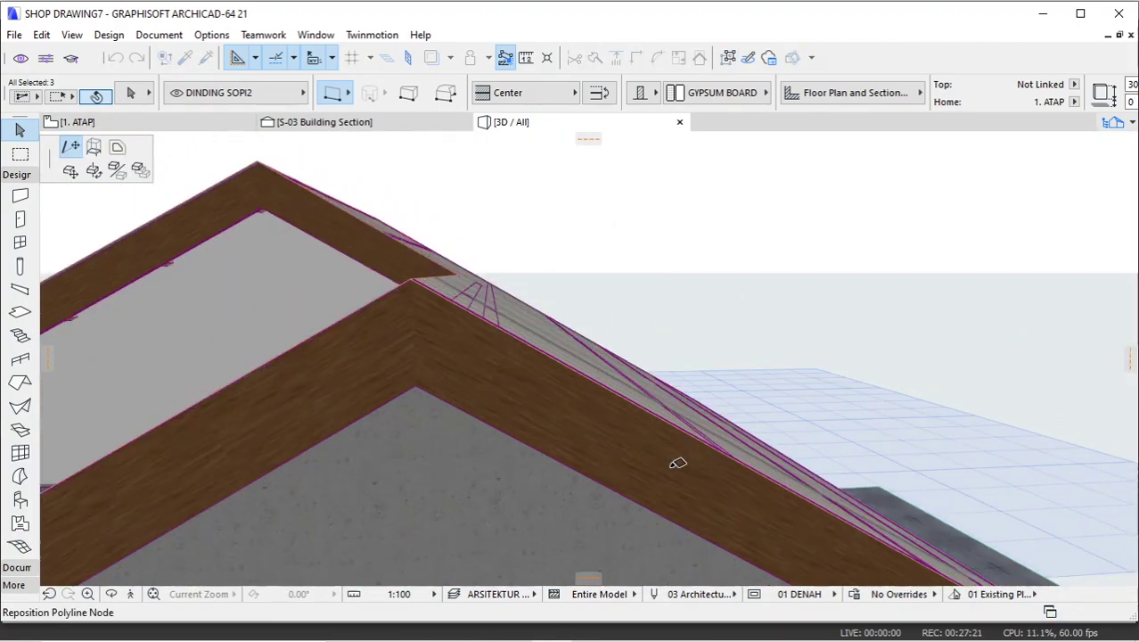
left_click(479, 299)
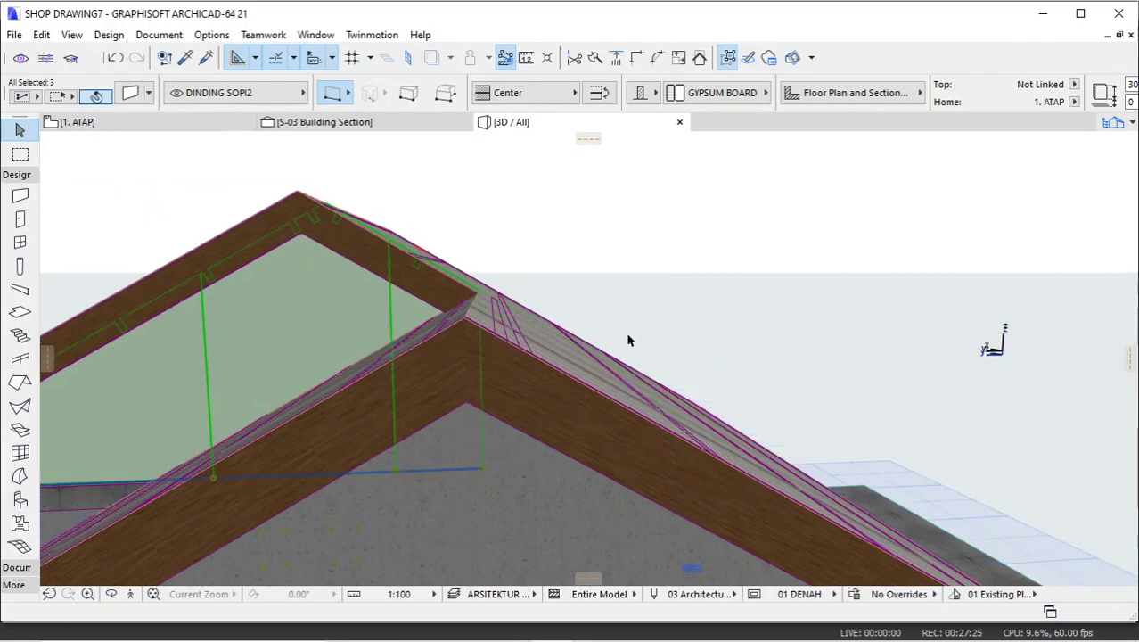
On the ATAP floor plan, rotate the S-03 section line 90° clockwise about its midpoint so it runs horizontally.
middle_click_drag(428, 353, 667, 353, "shift")
scroll(361, 370, "down", 2)
middle_click_drag(351, 354, 621, 364, "shift")
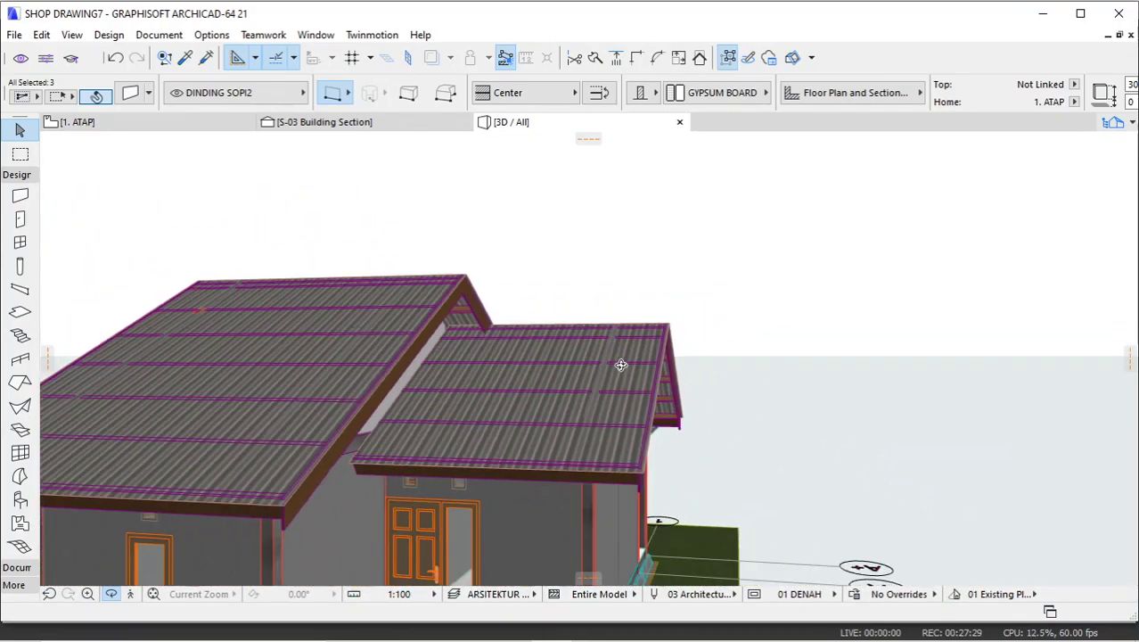
left_click(155, 125)
left_click(851, 321)
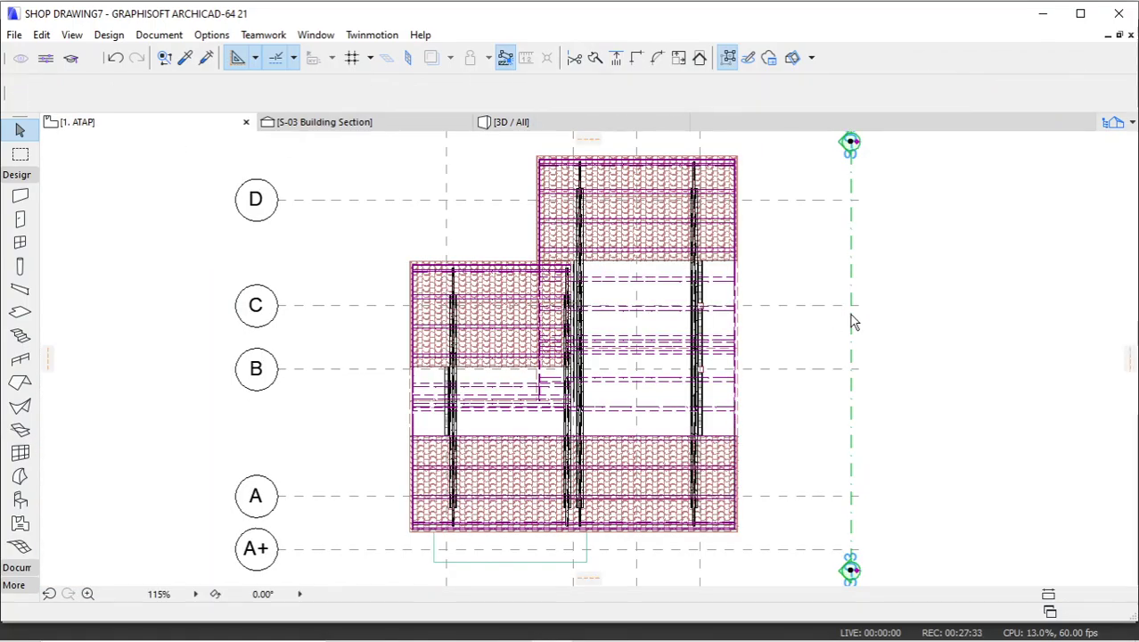
key("Escape")
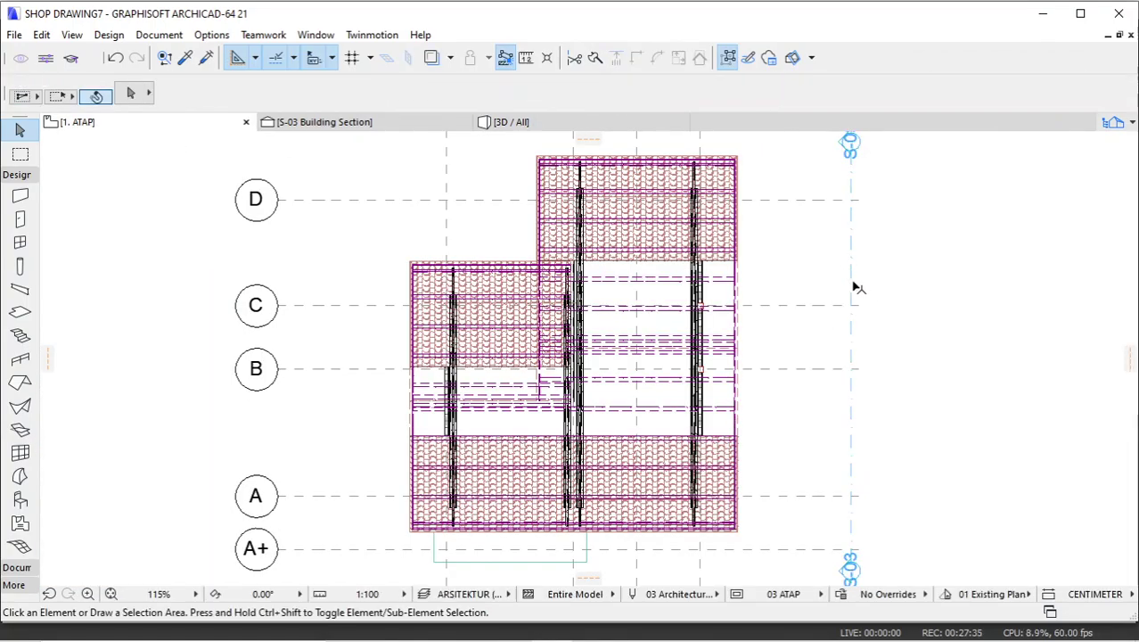
left_click(853, 321)
left_click(853, 312)
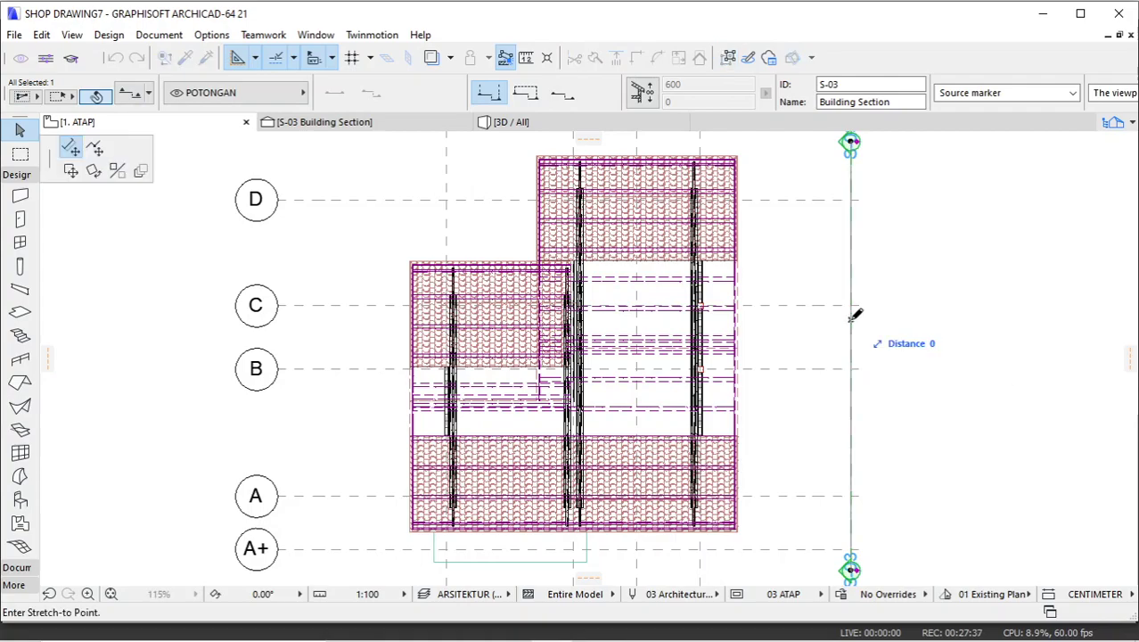
left_click(93, 170)
left_click(852, 342)
left_click(857, 260)
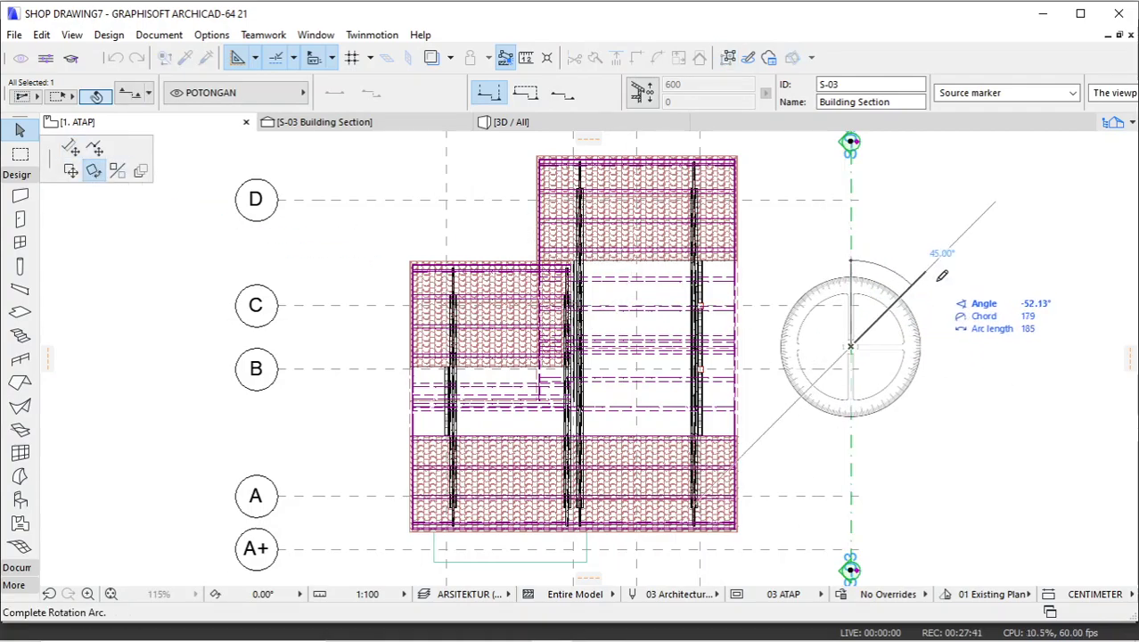
left_click(951, 305)
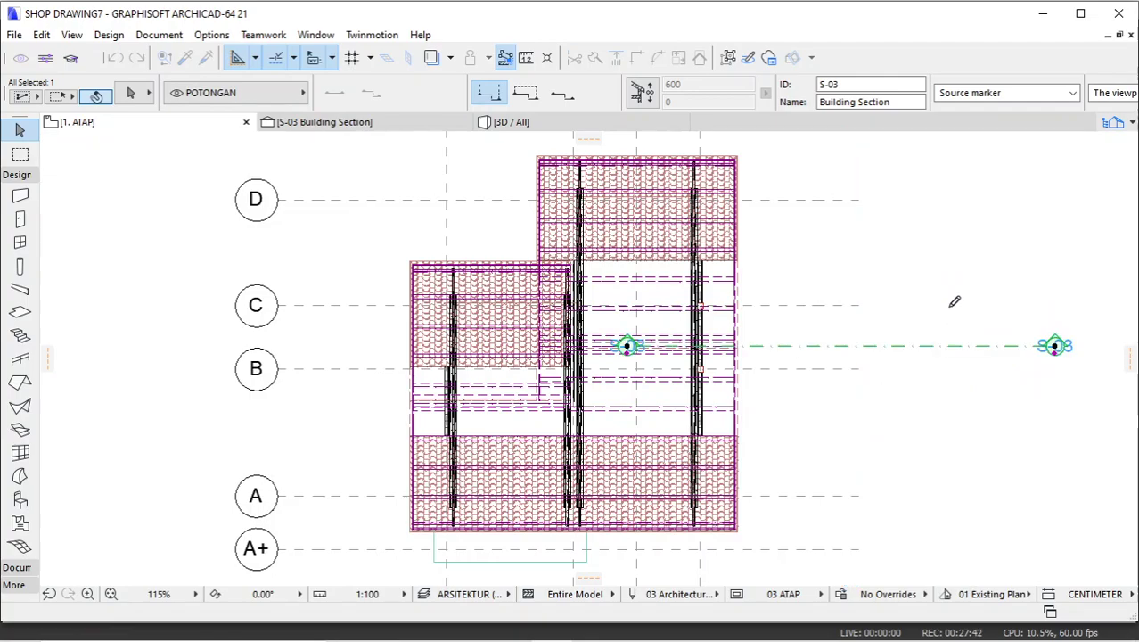
Move the S-03 section line across the house between grid lines A and B, and open its section fitted to the window.
left_click(885, 350)
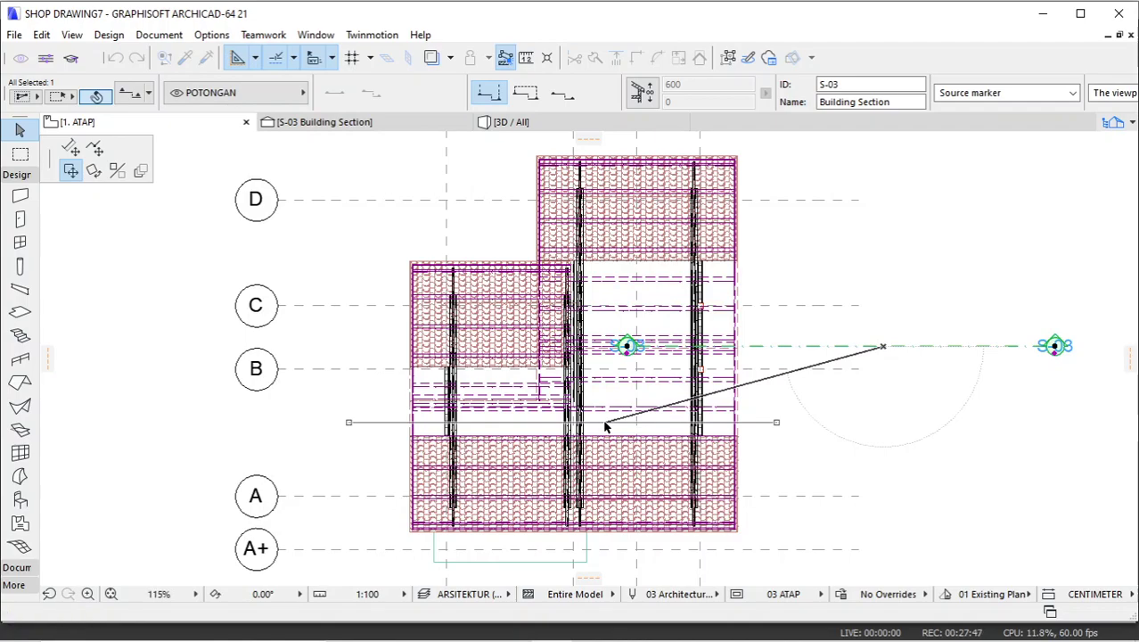
left_click(604, 423)
right_click(905, 189)
left_click(936, 247)
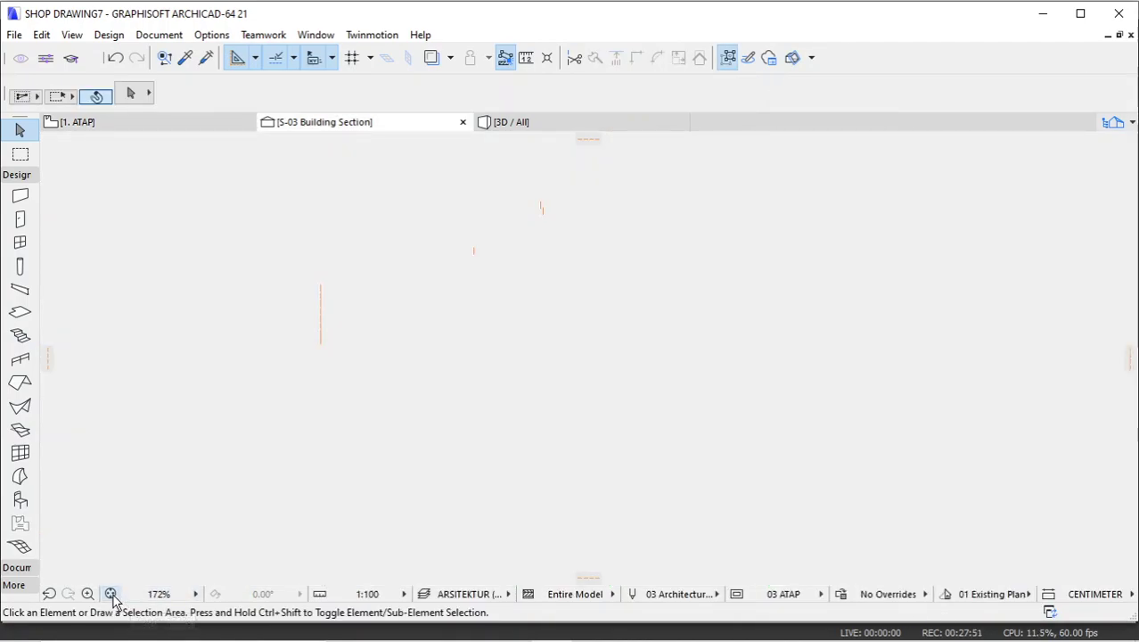
left_click(111, 594)
In the S-03 section, select the DINDING SOPI2 gypsum board wall standing on the ring beam over the middle column.
scroll(610, 350, "up", 15)
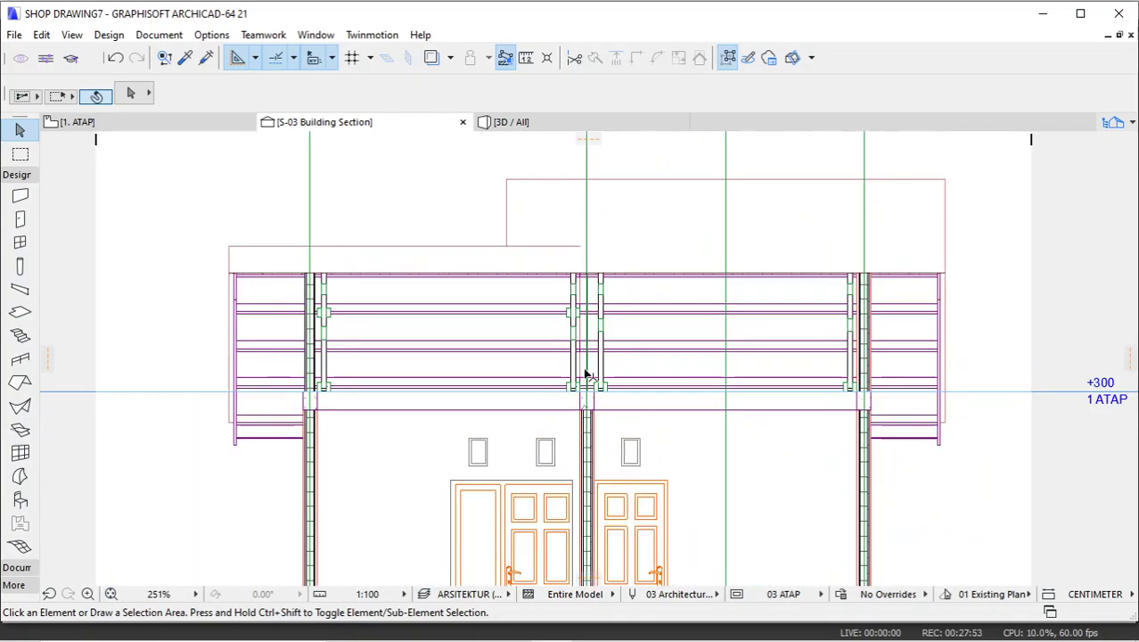
left_click(606, 403)
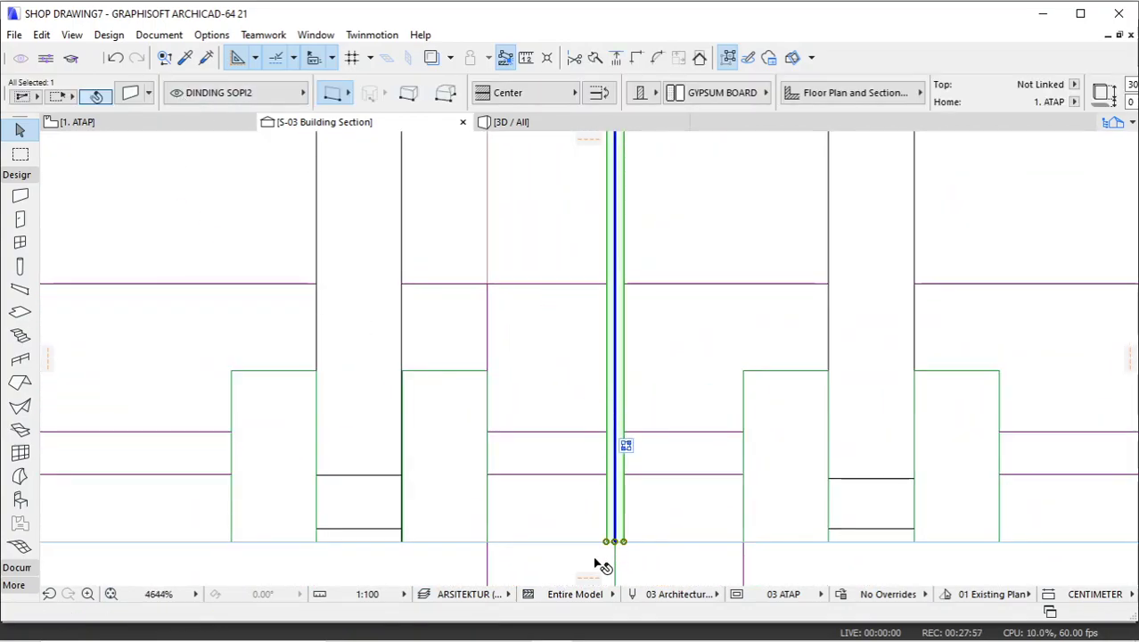
scroll(524, 474, "down", 8)
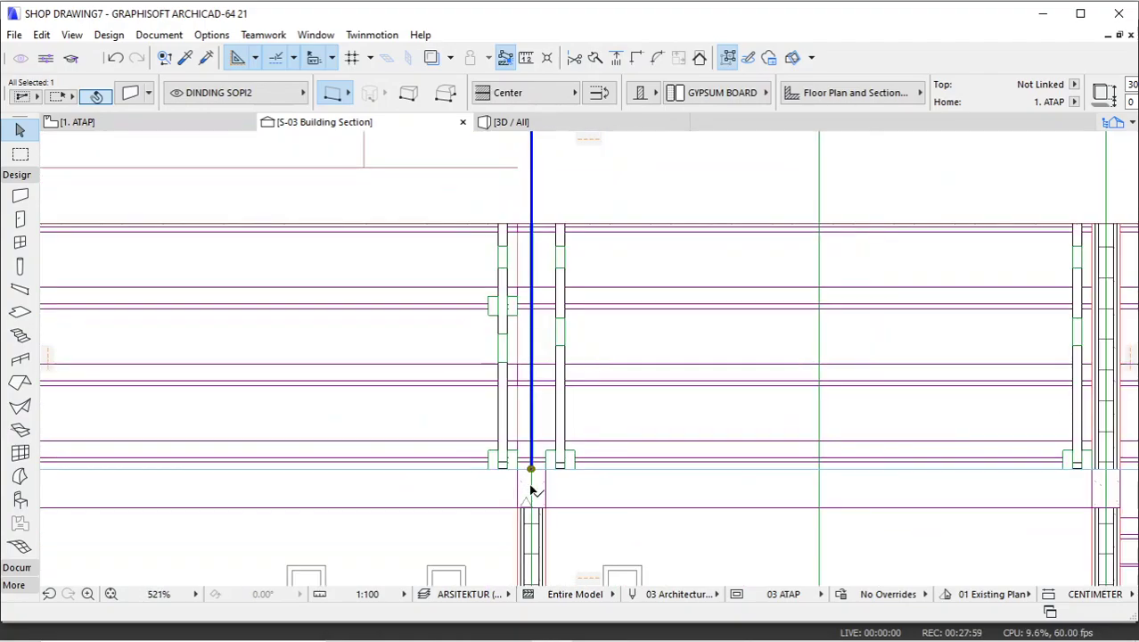
scroll(540, 492, "down", 3)
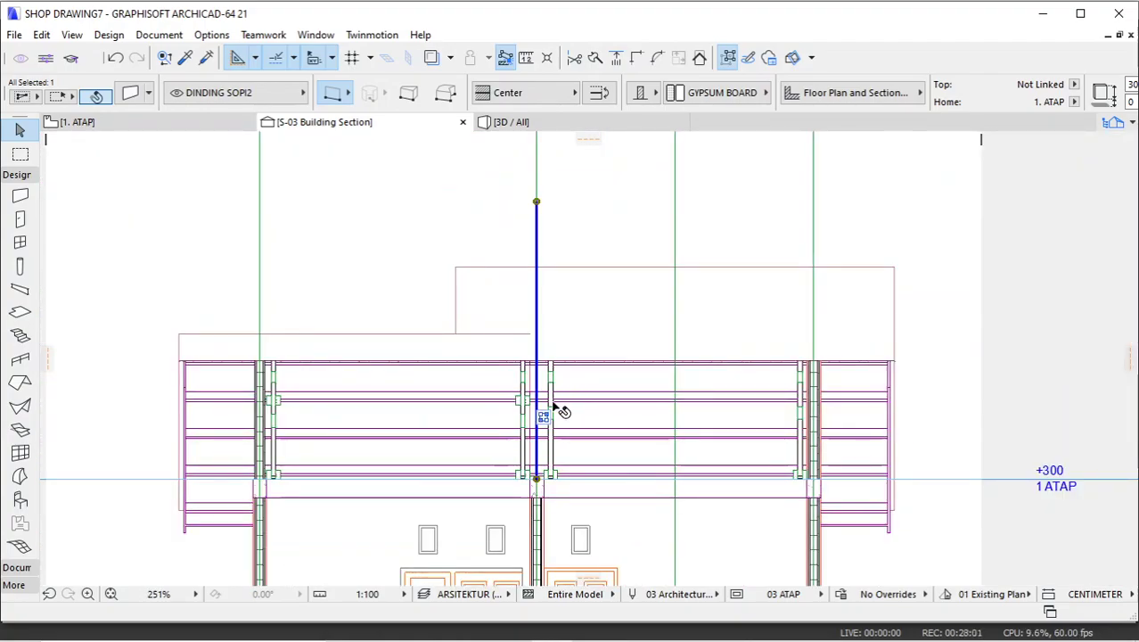
Try to move the single gypsum wall from its bottom corner to the ring beam's right edge, and undo the move.
scroll(541, 477, "up", 10)
left_click(483, 455)
left_click(71, 169)
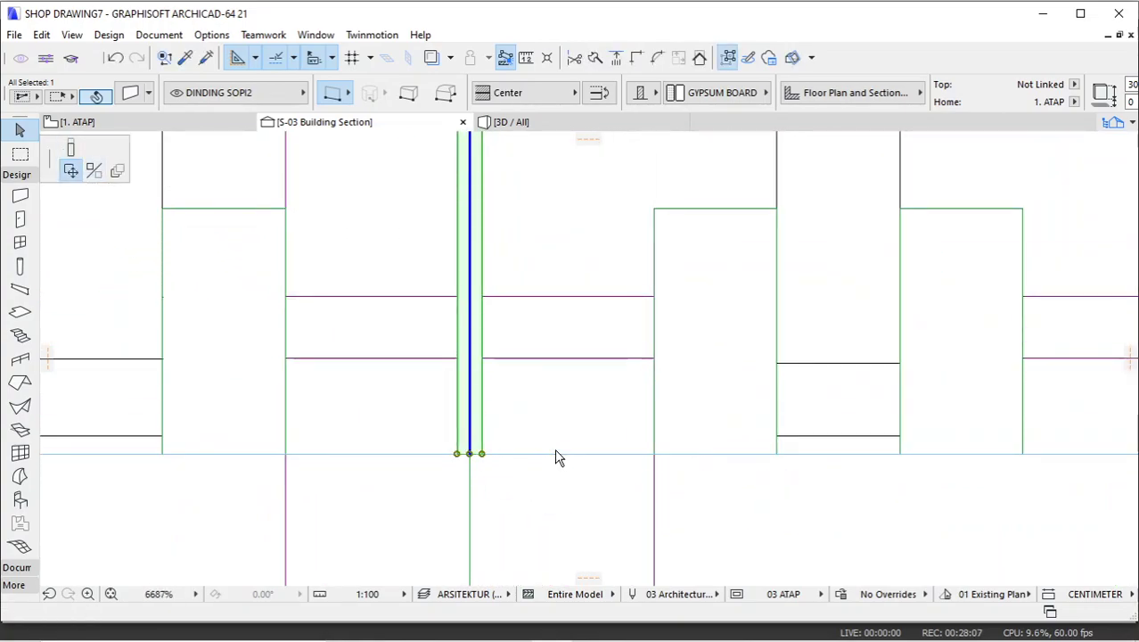
left_click(556, 457)
scroll(534, 459, "down", 6)
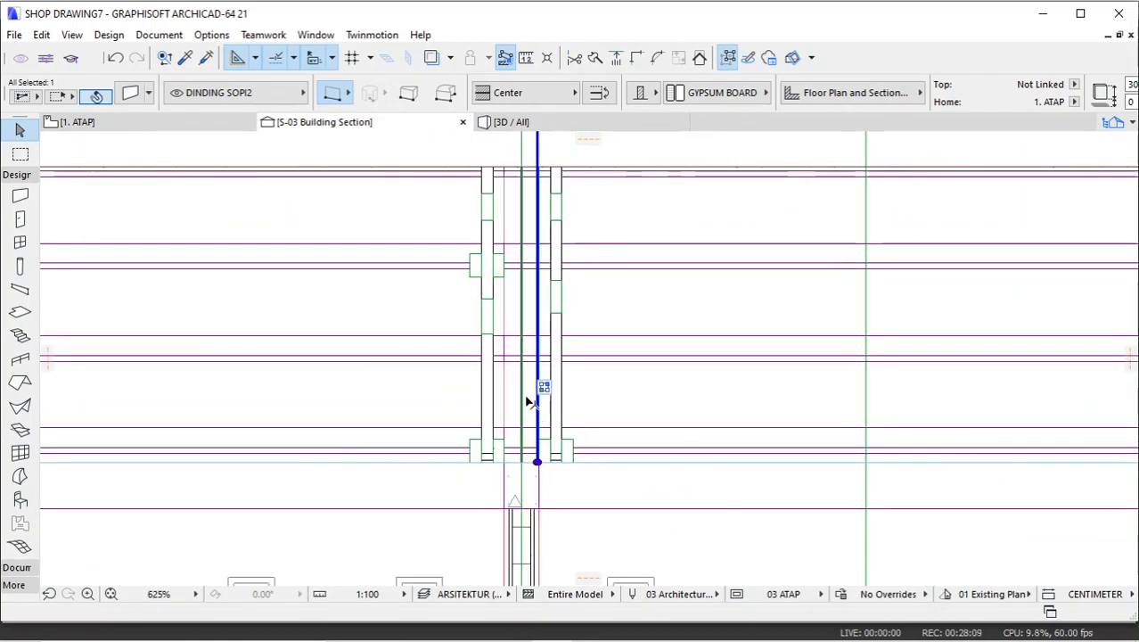
mouse_move(527, 402)
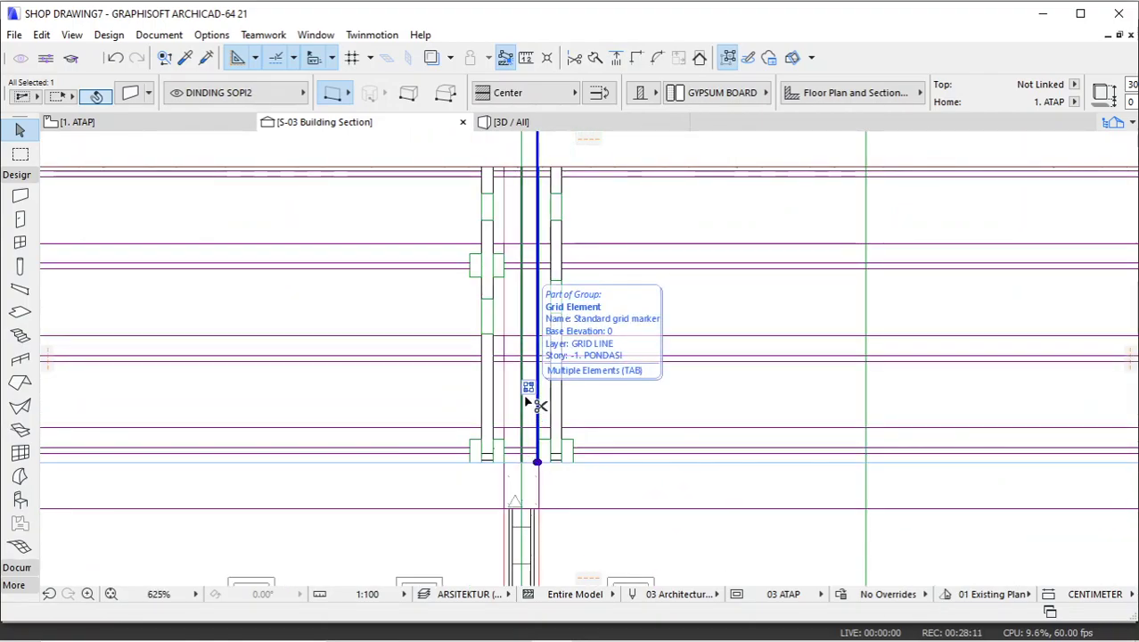
key("ctrl+z")
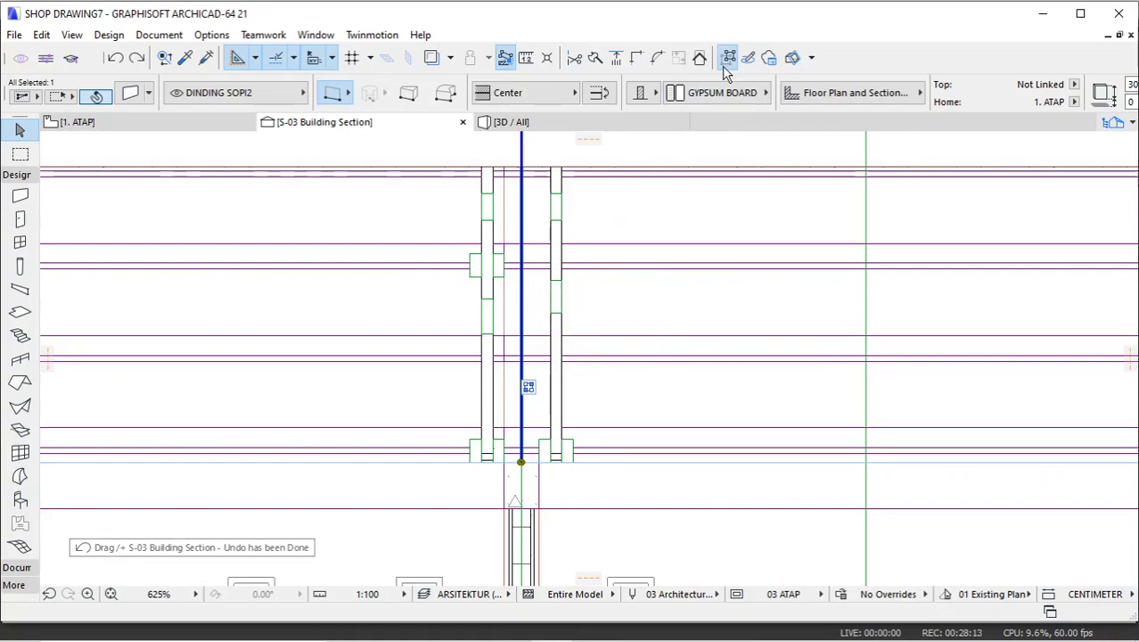
Turn off Suspend Groups and move the grouped gypsum walls horizontally so their right face aligns with the ring beam's right edge.
scroll(527, 479, "up", 7)
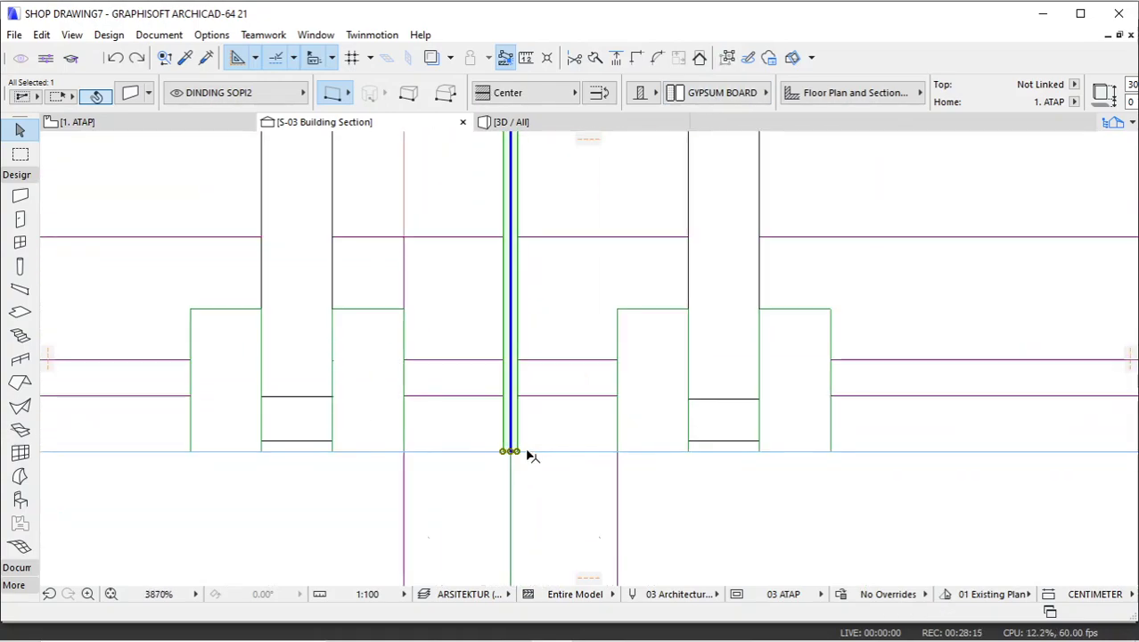
left_click(539, 421)
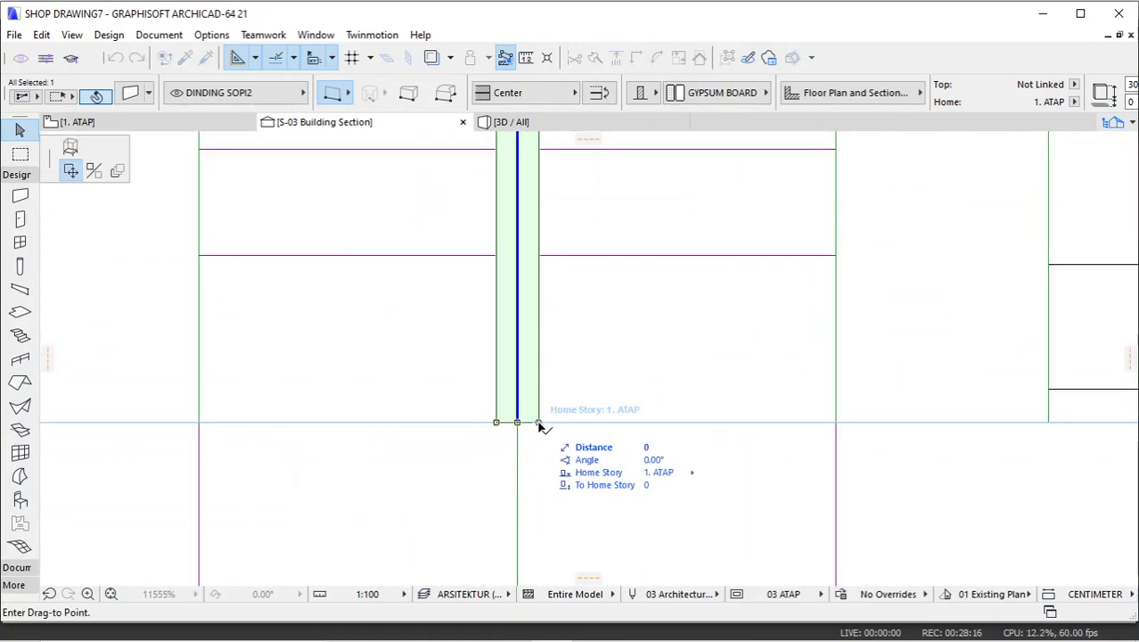
left_click(671, 425)
scroll(553, 428, "down", 7)
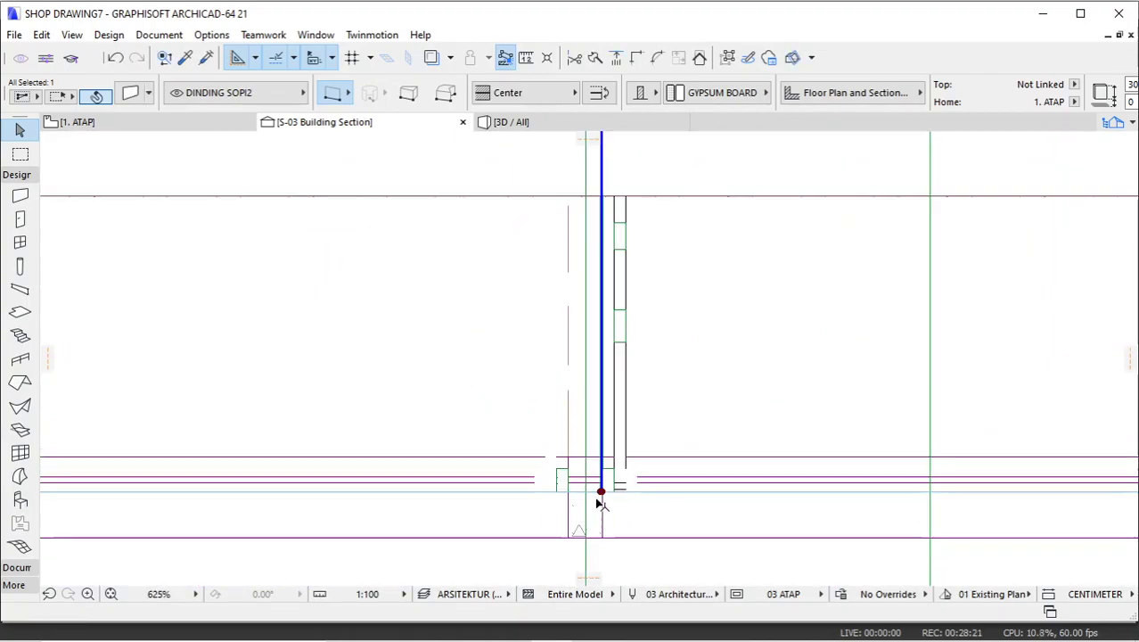
scroll(600, 510, "down", 2)
In the 3D window, start dragging the grouped gypsum walls from the end of their reference line on top of the ring beam.
left_click(516, 124)
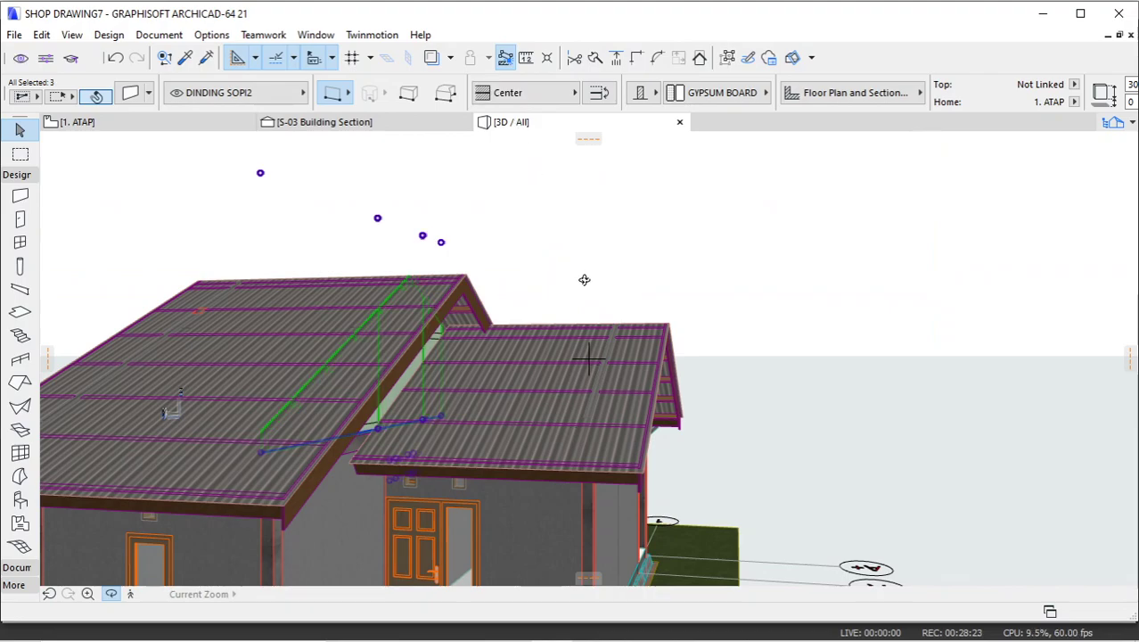
middle_click_drag(546, 304, 327, 308, "shift")
scroll(457, 323, "up", 3)
middle_click_drag(457, 322, 642, 444, "shift")
middle_click_drag(460, 431, 721, 446, "shift")
scroll(721, 446, "up", 10)
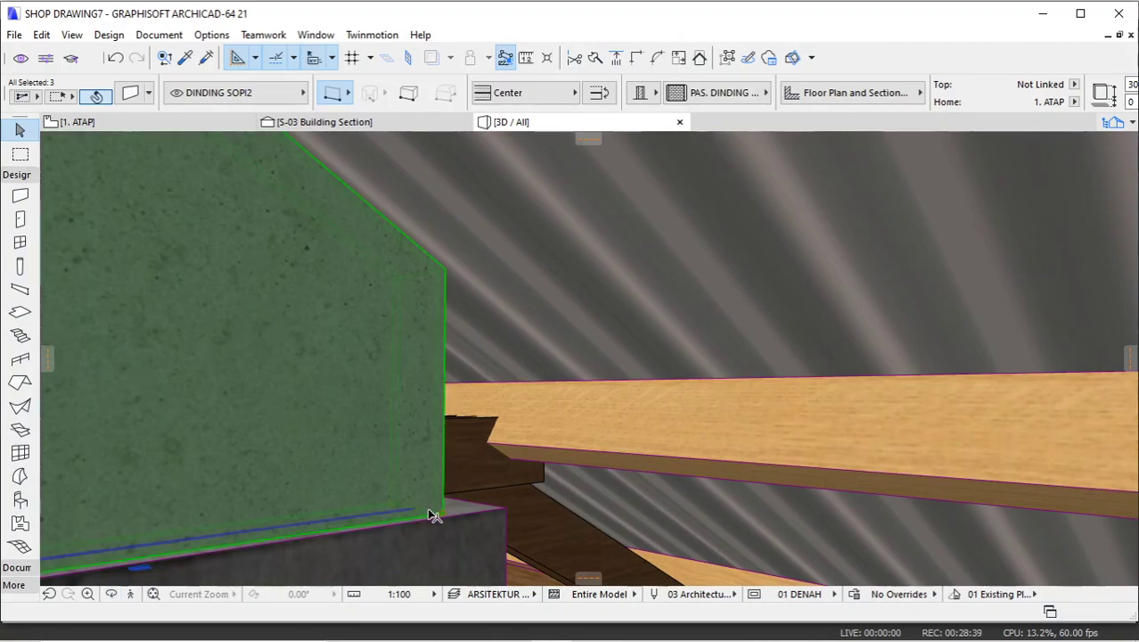
left_click(414, 514)
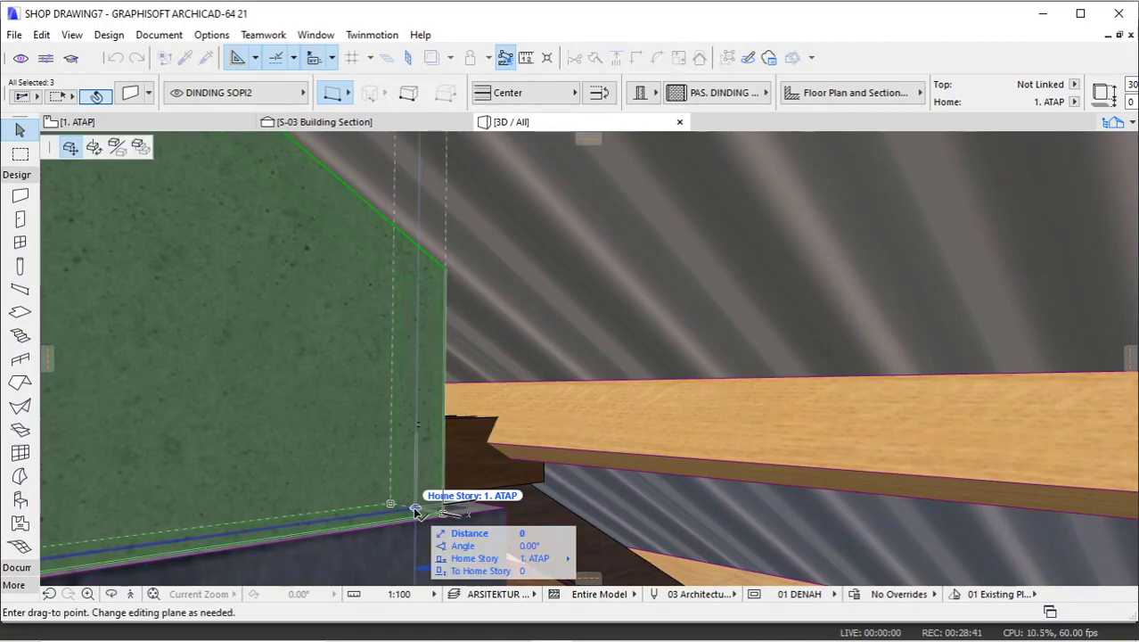